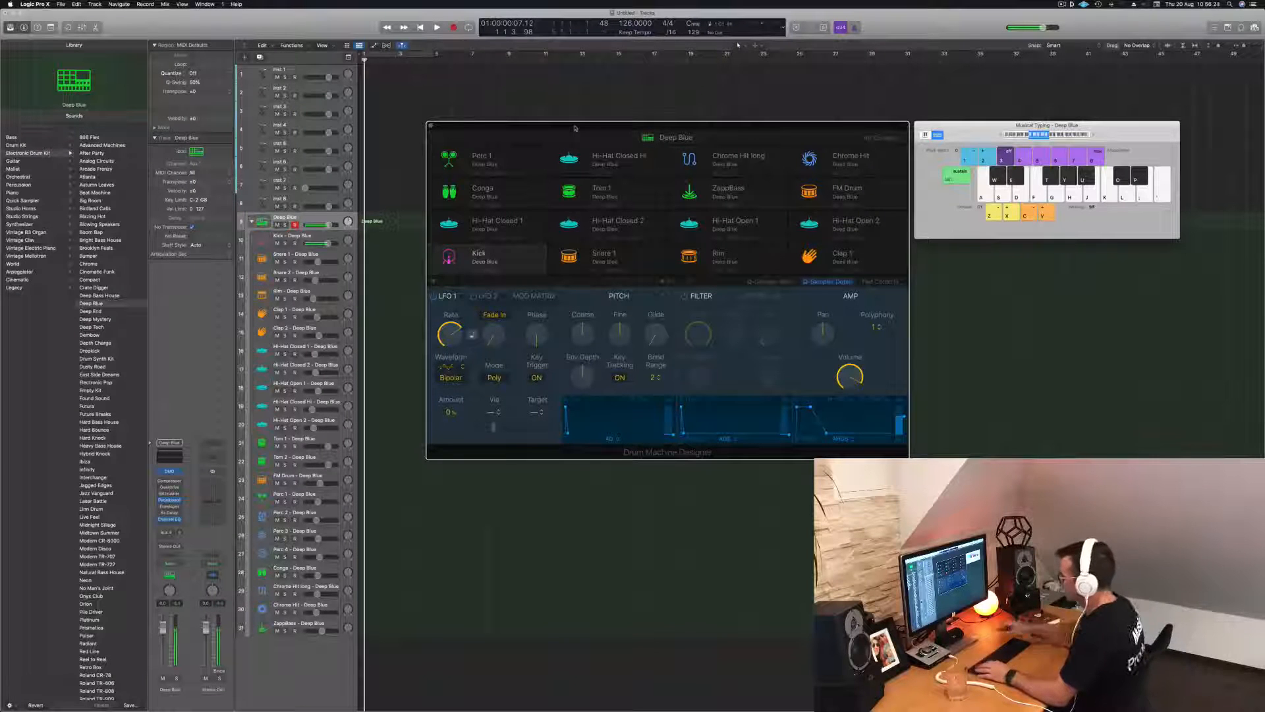
Audition the Deep Blue kit's kick sound with musical typing and move the Drum Machine Designer window lower in the workspace
key(a)
key(a)
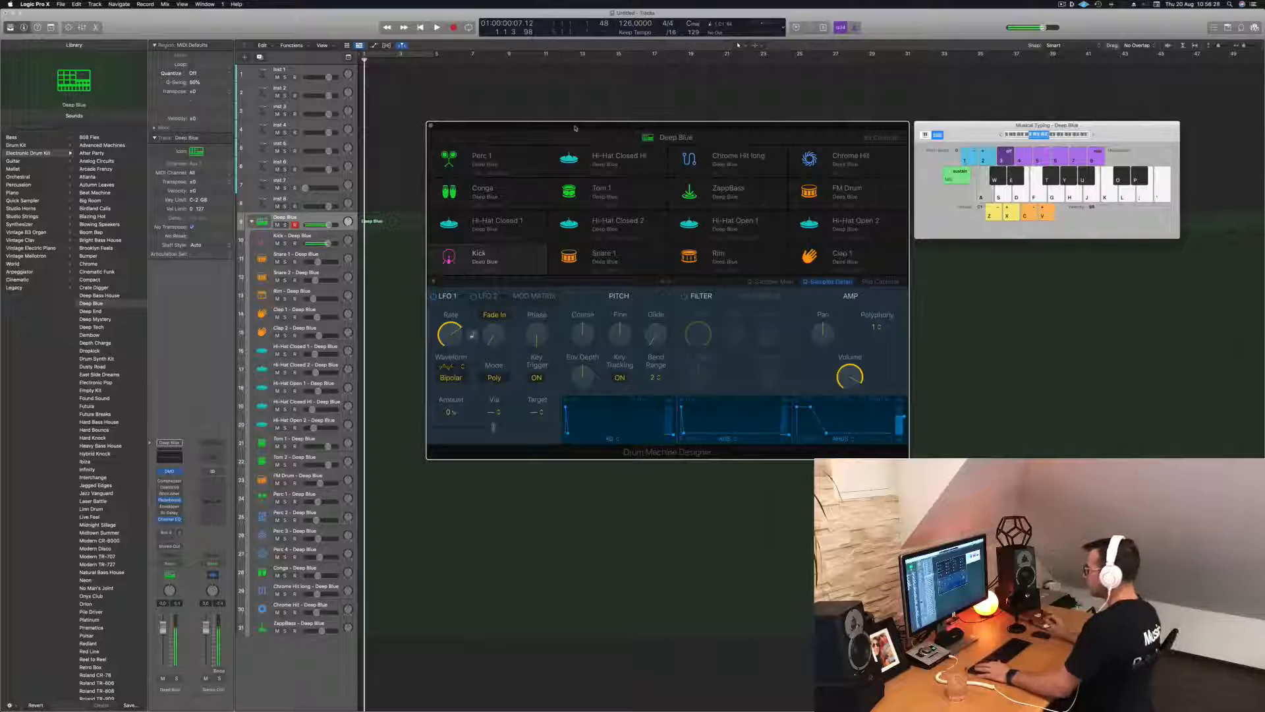
key(a)
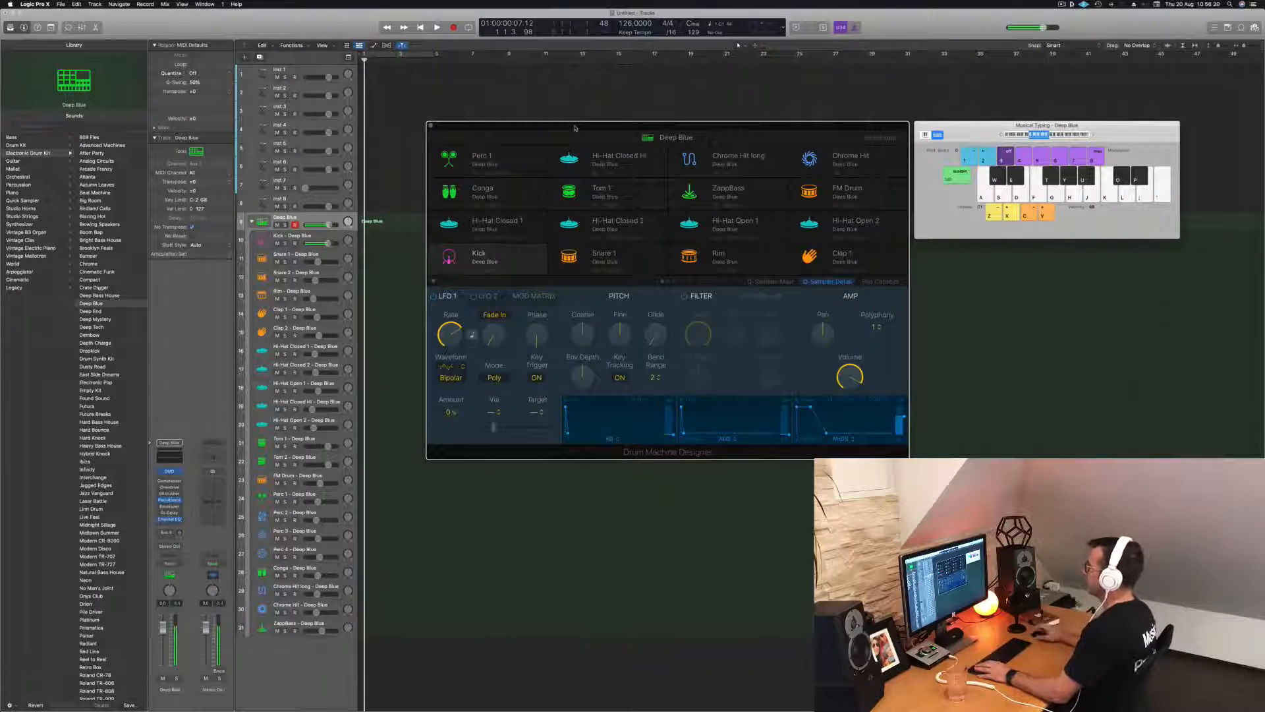
drag(575, 128, 609, 199)
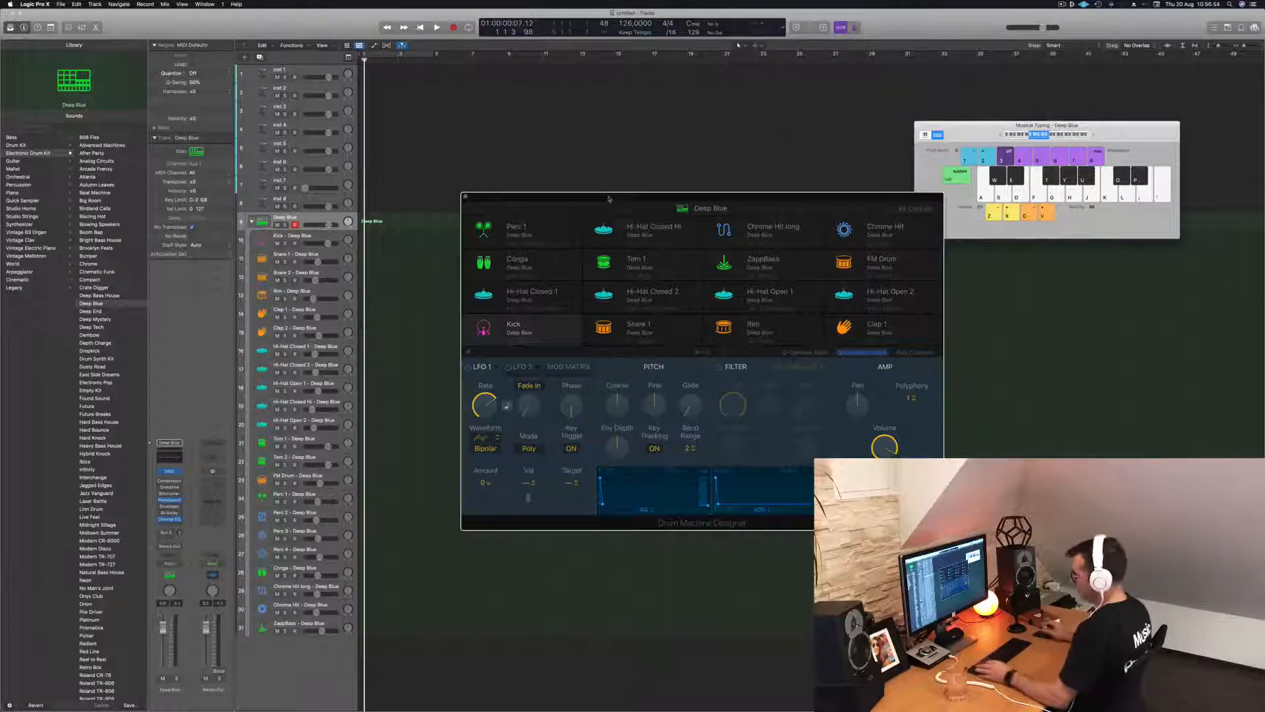
key(a)
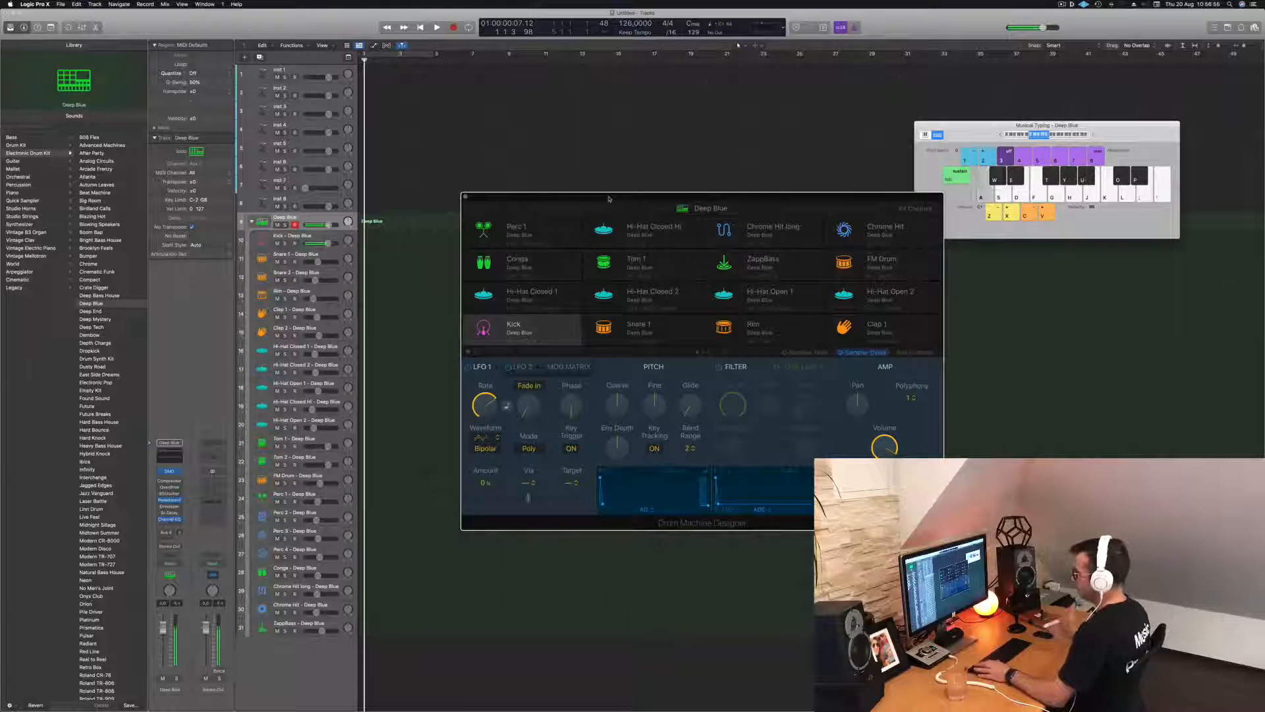
Record one bar of four kick hits on the Deep Blue track with musical typing, and stop
key(r)
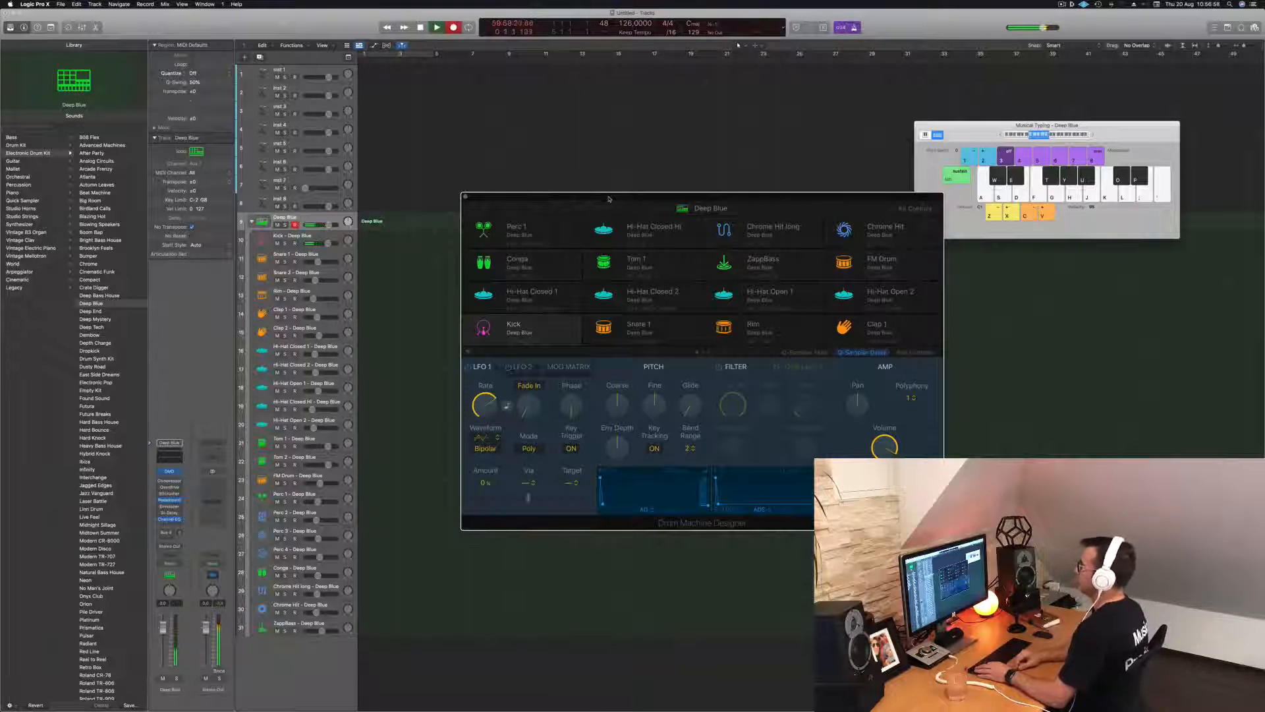
key(a)
key(a)
key(a)
key(a)
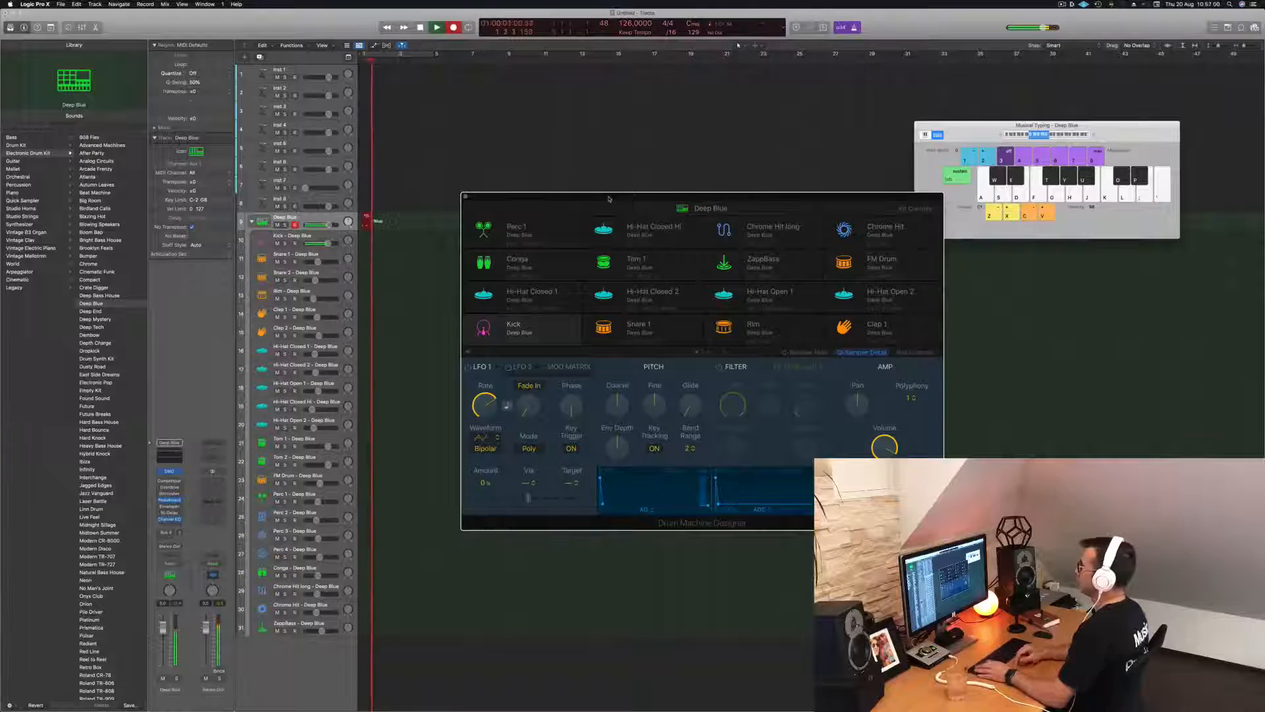
key(space)
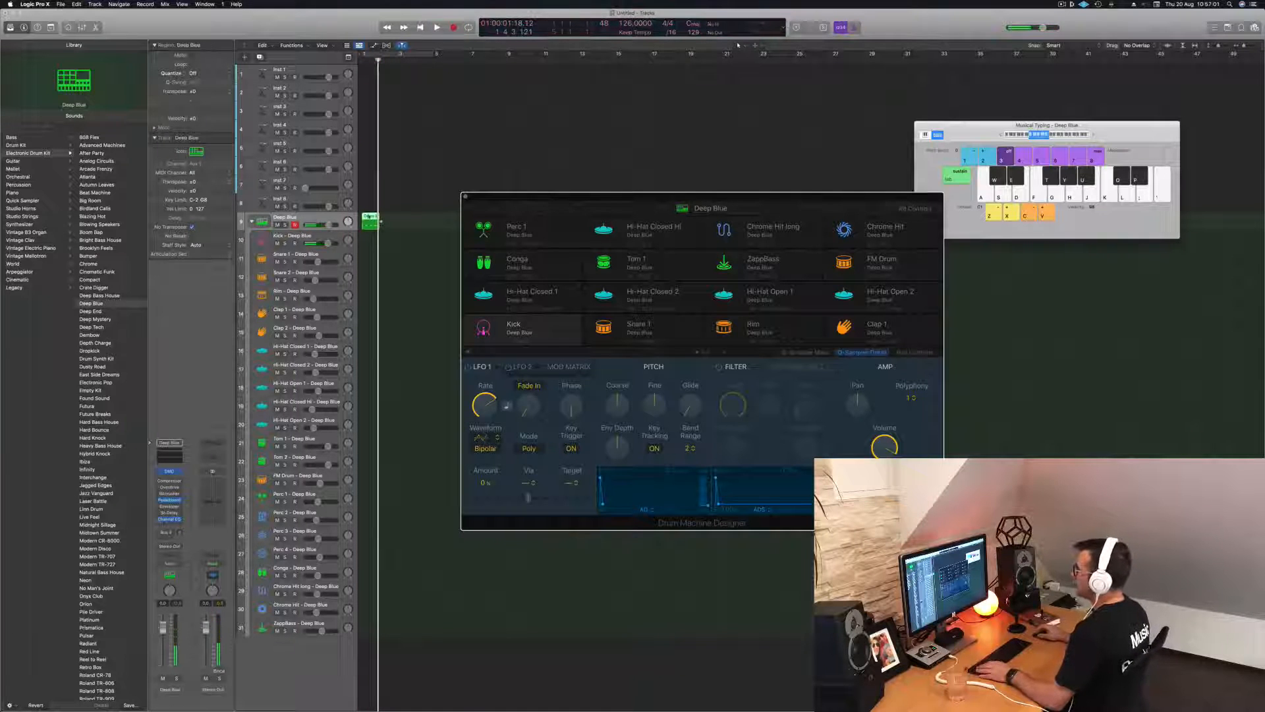
Move the recorded region to the Kick track and quantize all its notes to 1/16 in the Piano Roll
drag(371, 222, 371, 240)
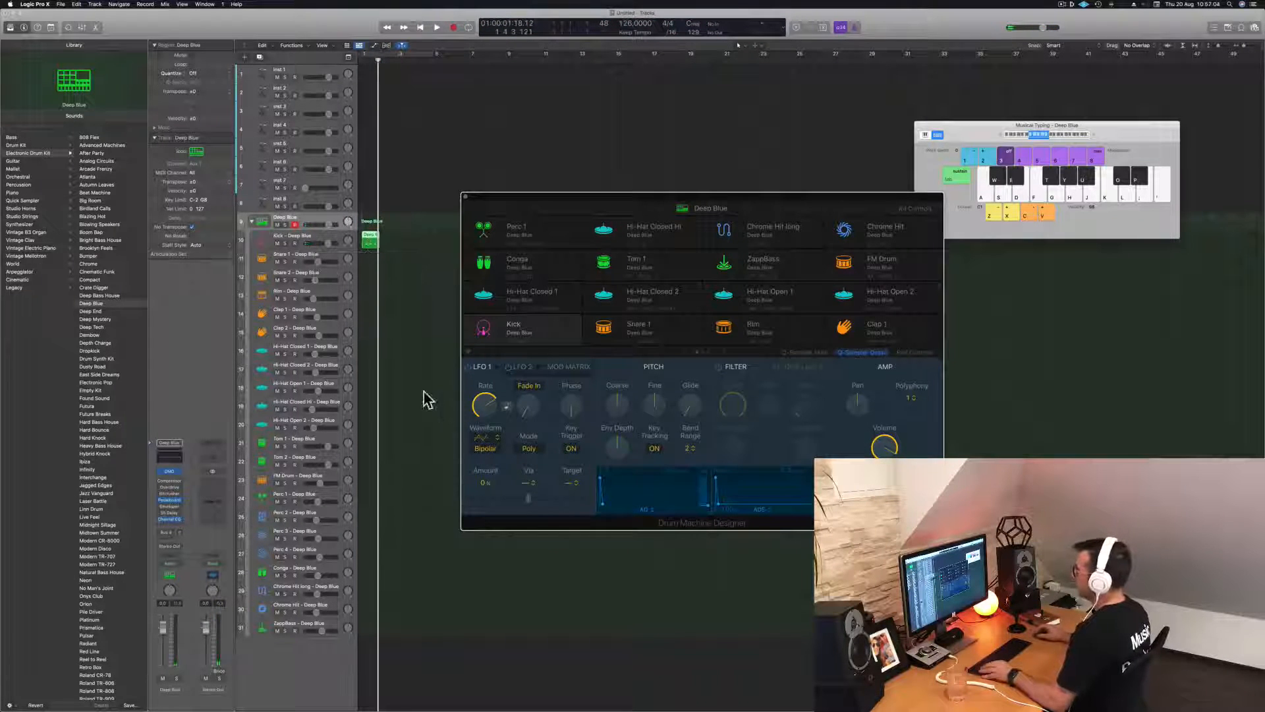
double_click(370, 238)
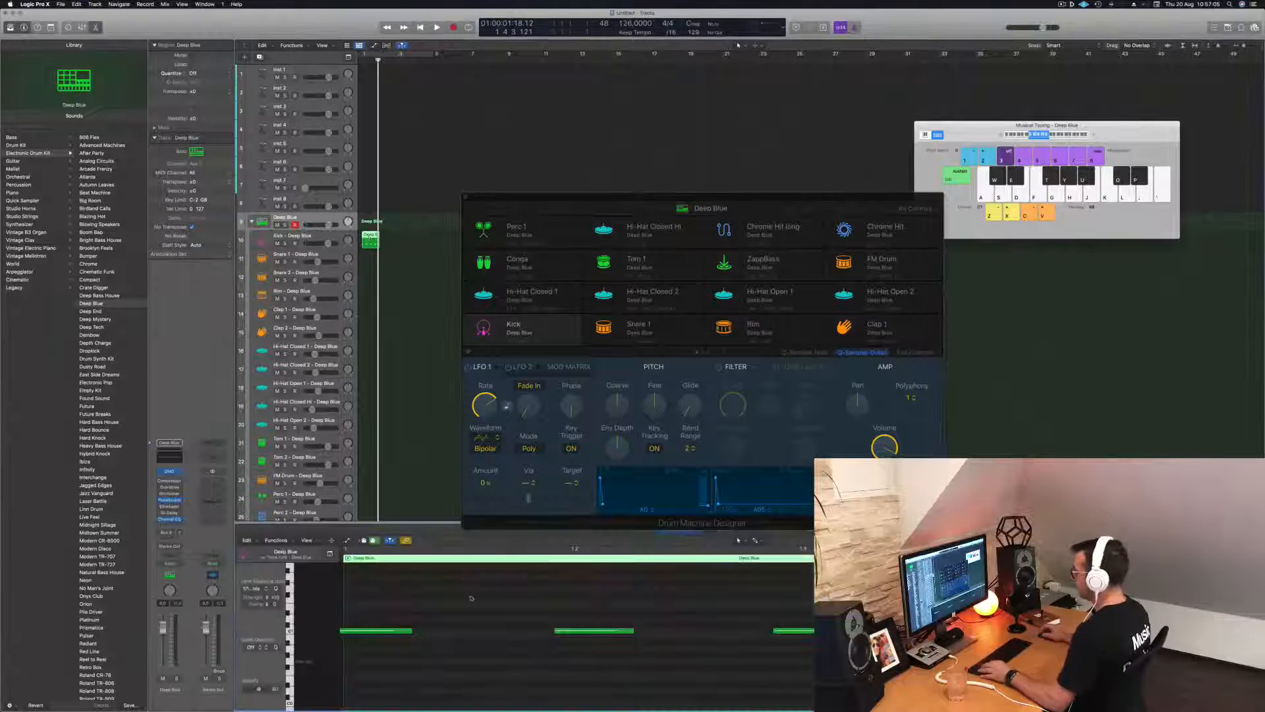
scroll(474, 610, down, 2)
key(super+a)
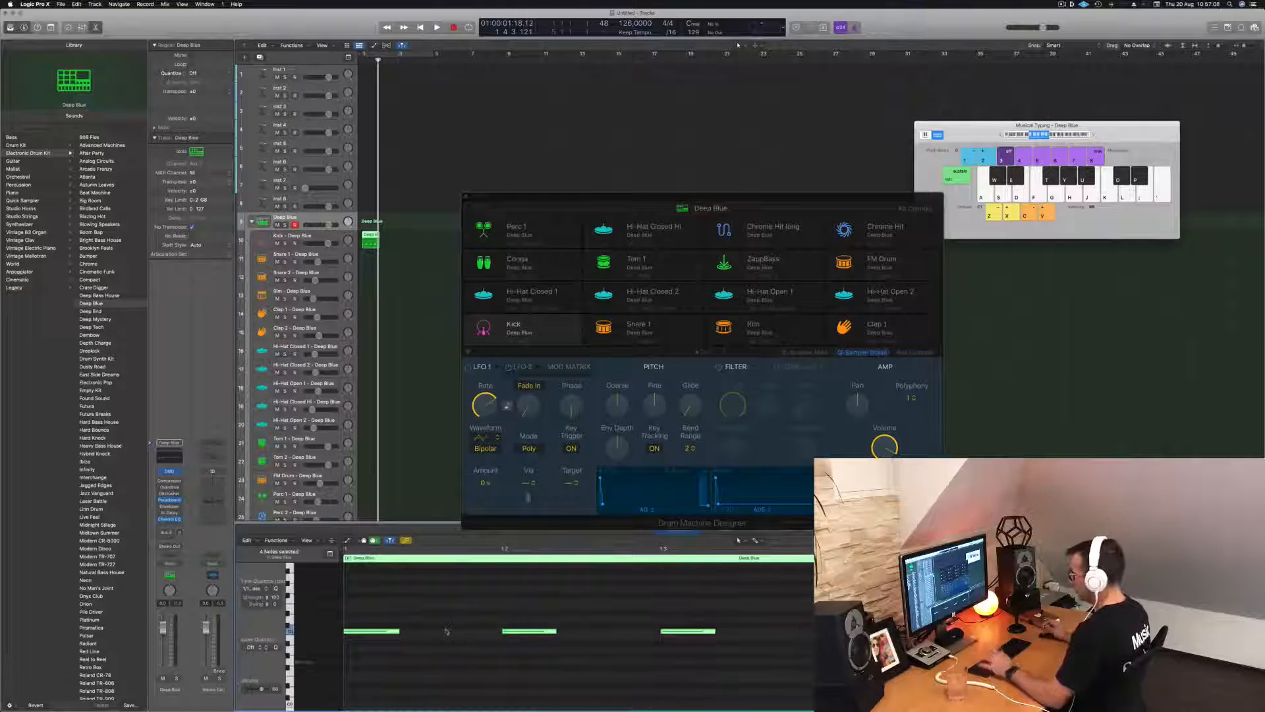
key(space)
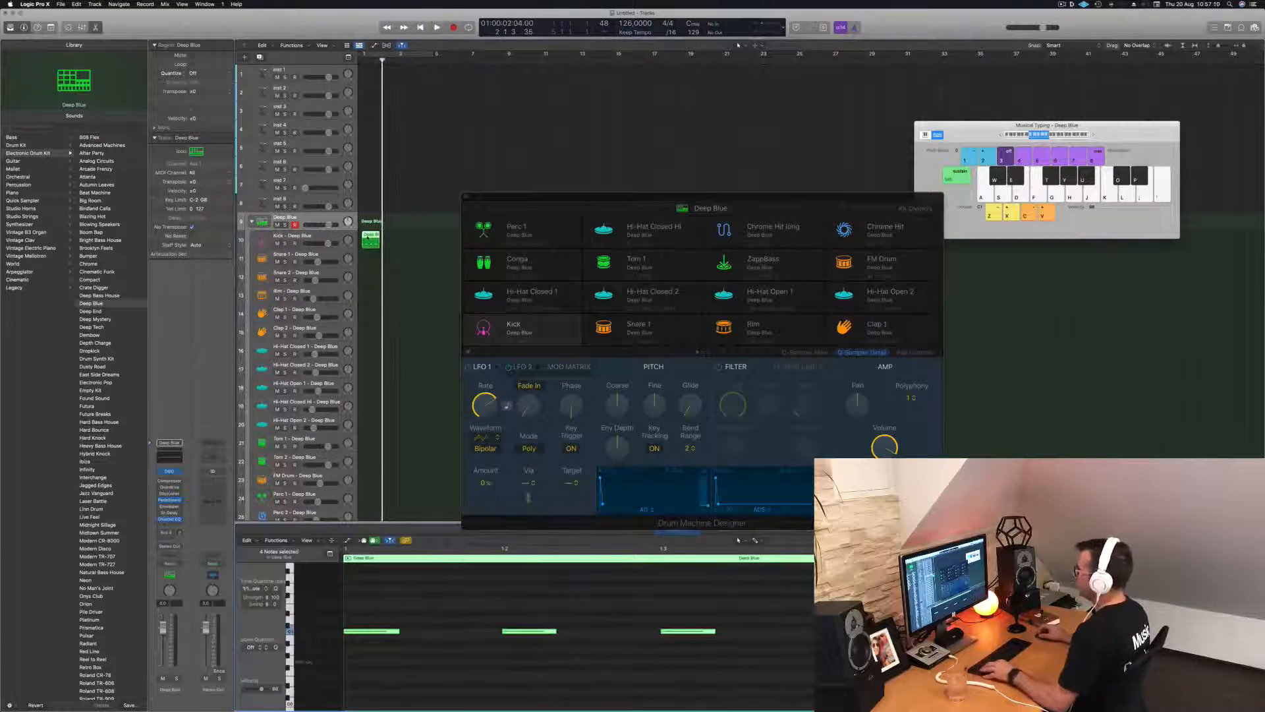
Copy the kick region to fill four bars, set the cycle range over them and play them back
drag(369, 239, 407, 238)
shift+click(371, 239)
click(404, 58)
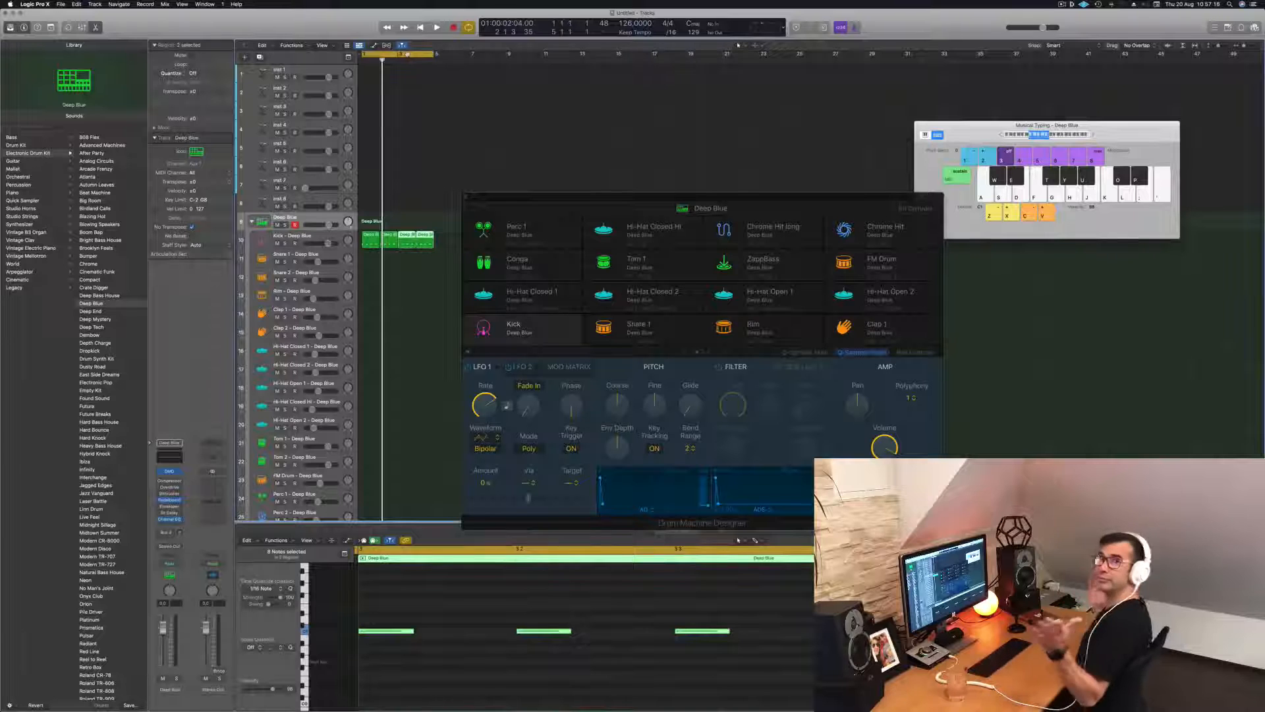
key(space)
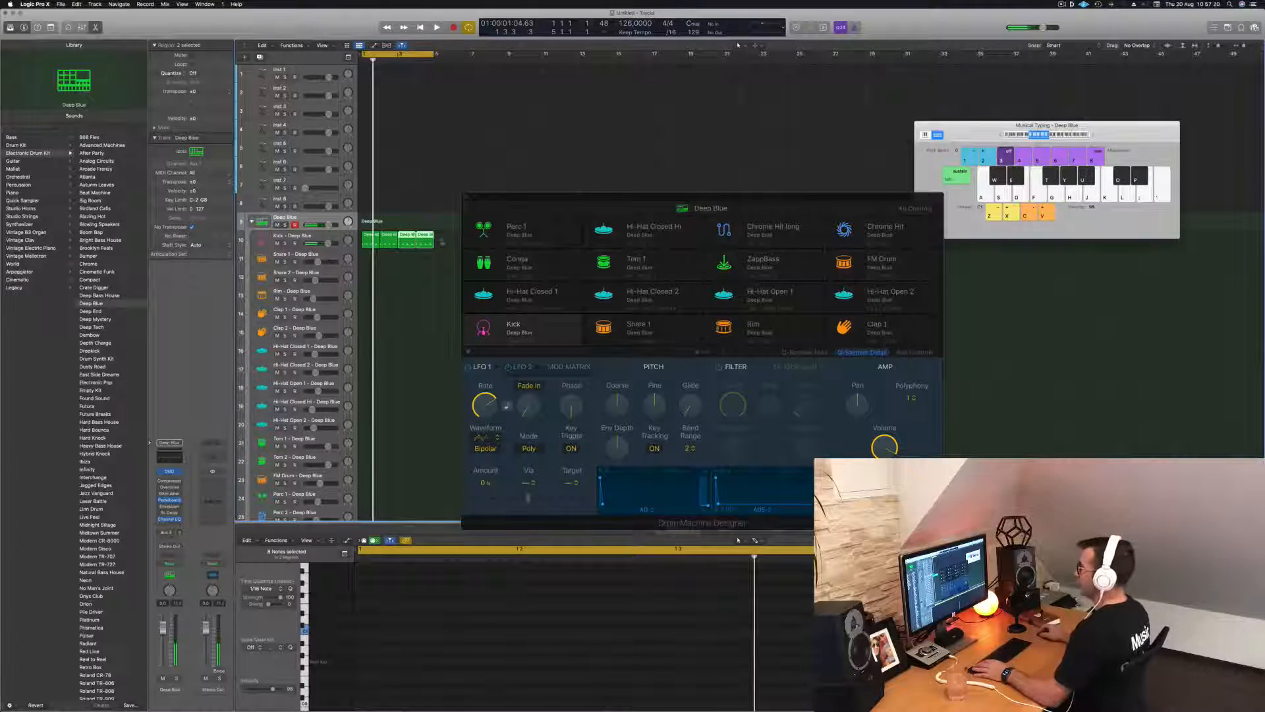
Reopen the Piano Roll for all four kick regions and transpose all their notes down five semitones
key(e)
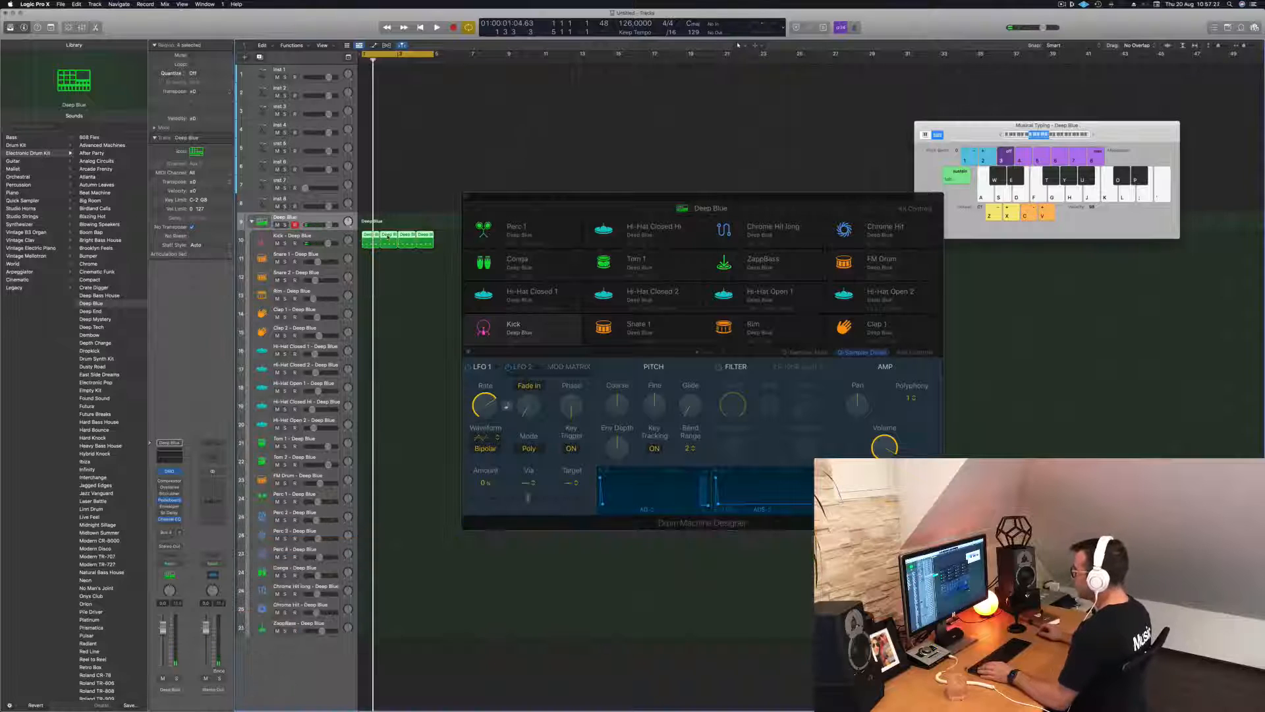
key(e)
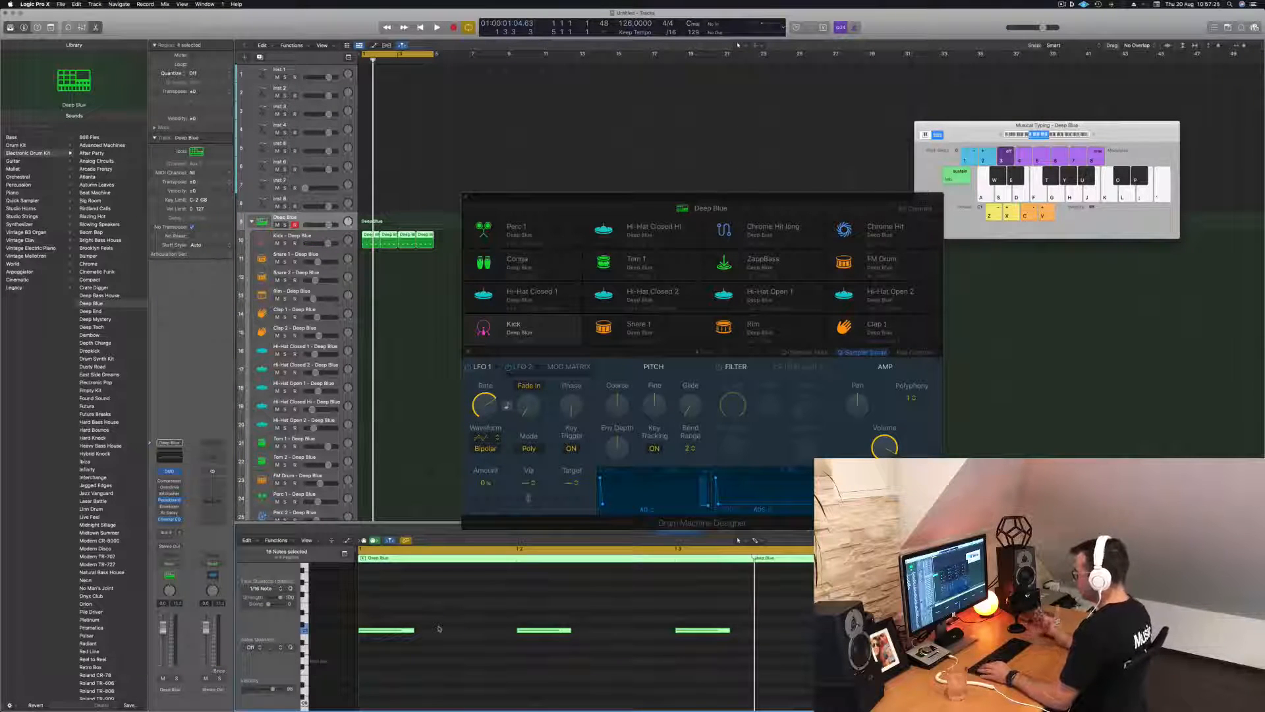
key(alt+Down)
key(alt+Down)
key(alt+Down)
key(alt+Down)
key(alt+Down)
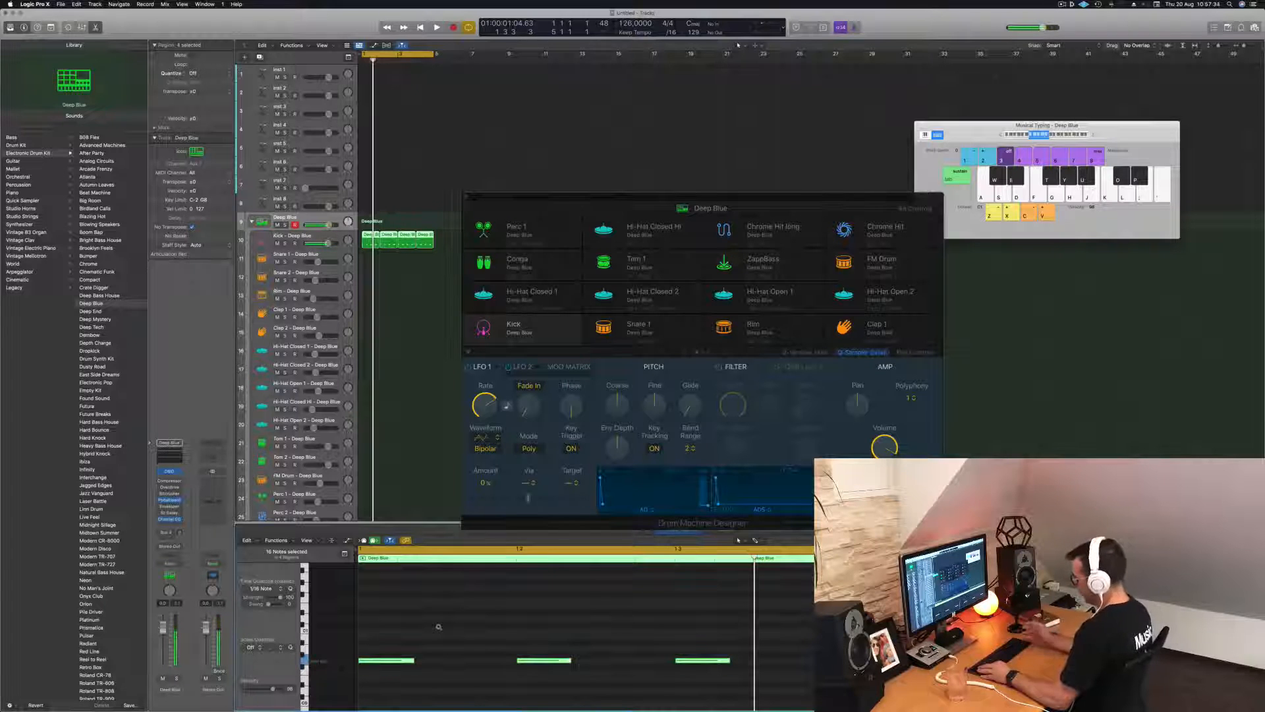
Play the cycled four bars to check the pitch of the transposed kick
key(space)
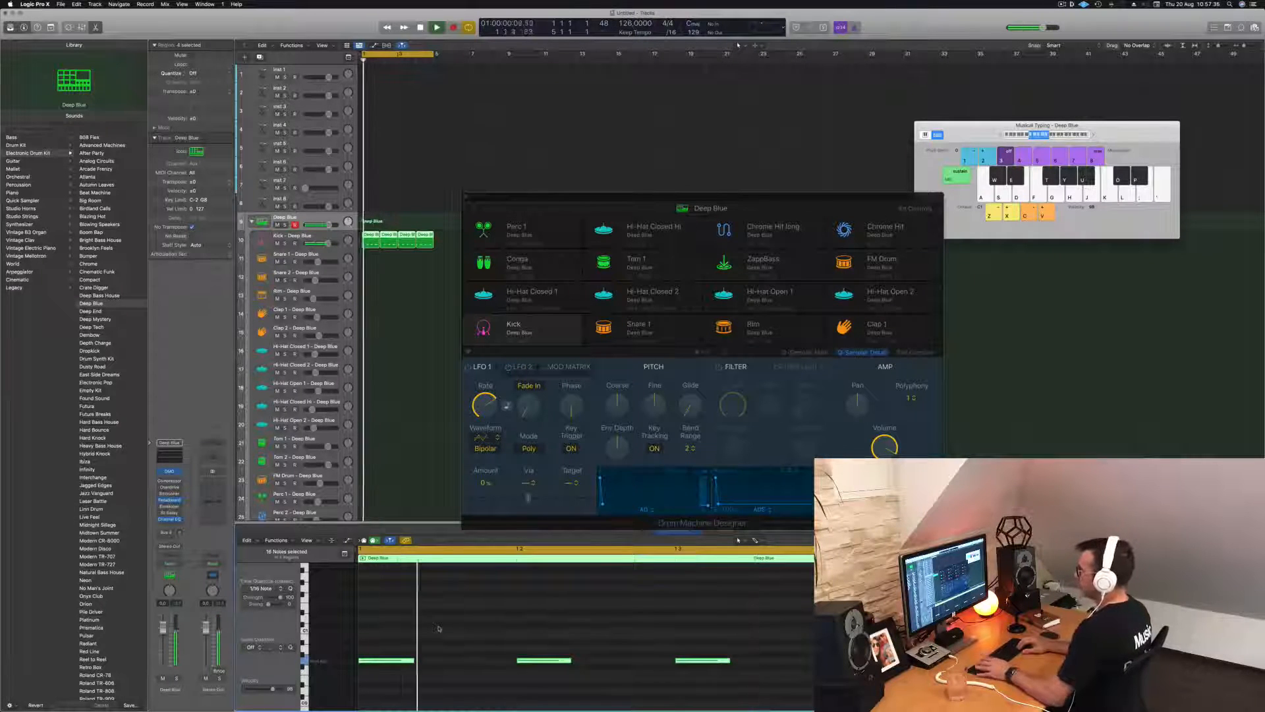
key(space)
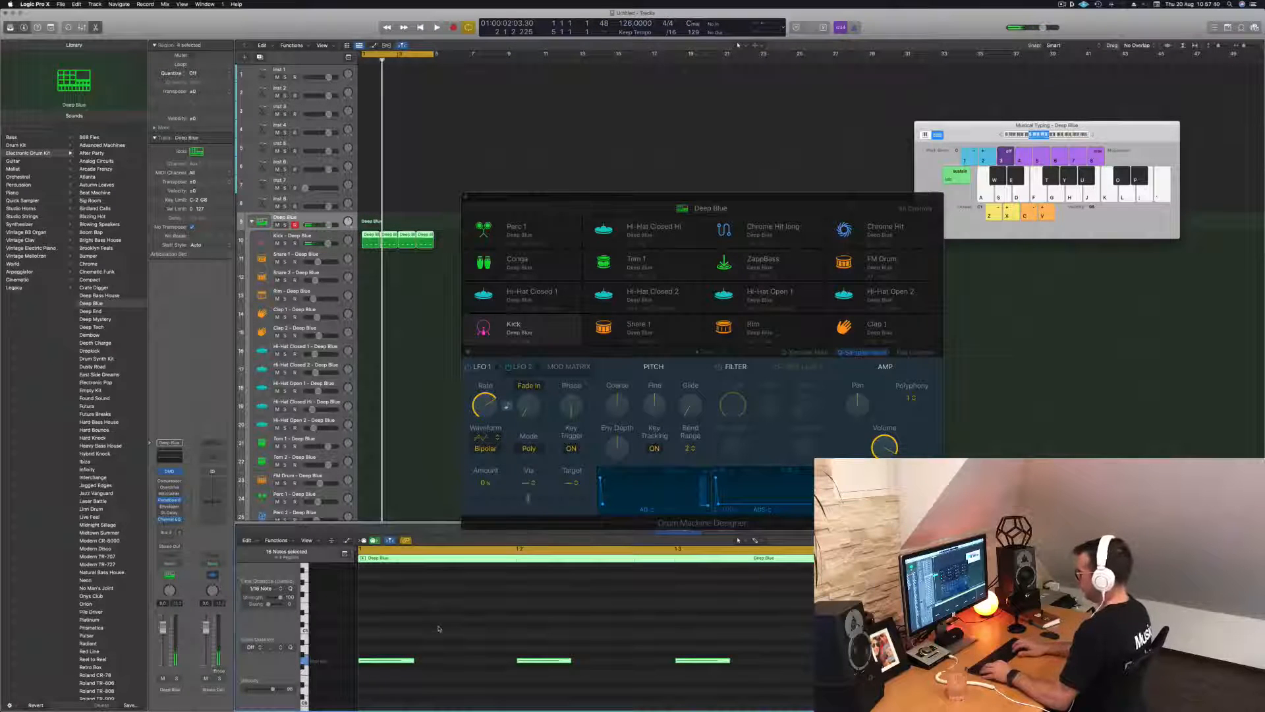
key(space)
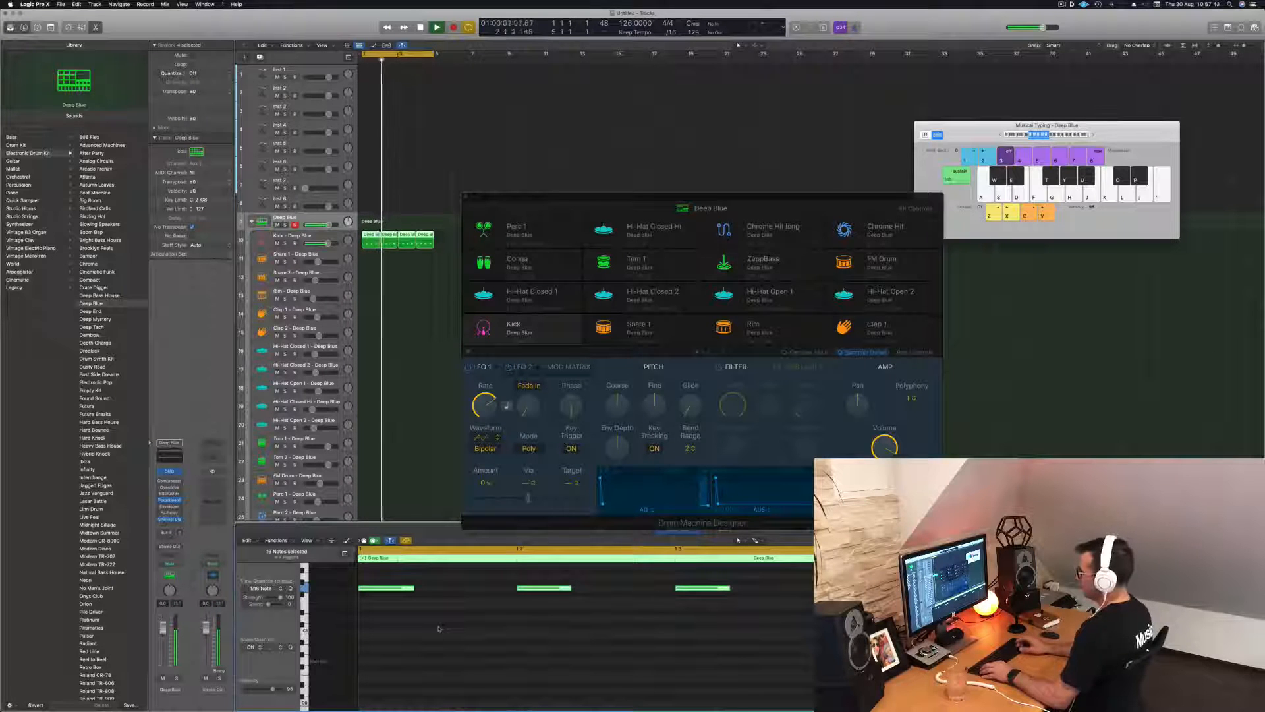
key(space)
key(space)
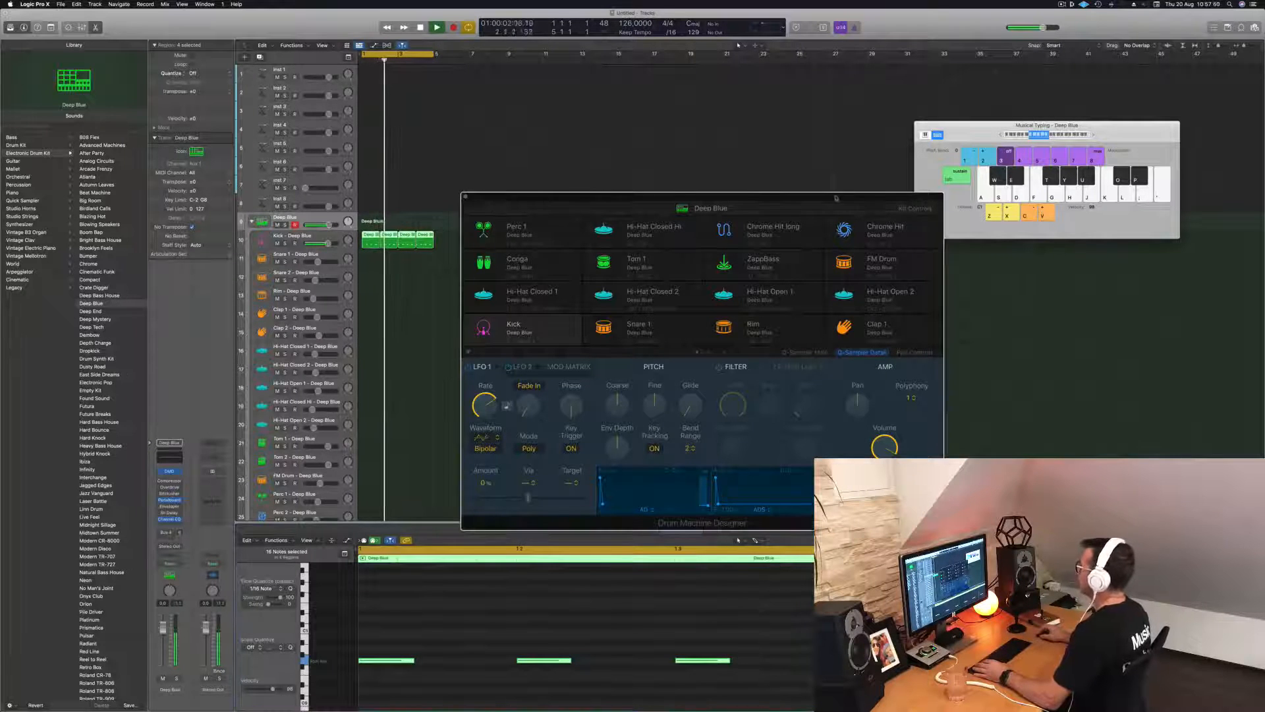
Move the Drum Machine Designer window above the Piano Roll and show the Kick's sample waveform
drag(835, 204, 943, 220)
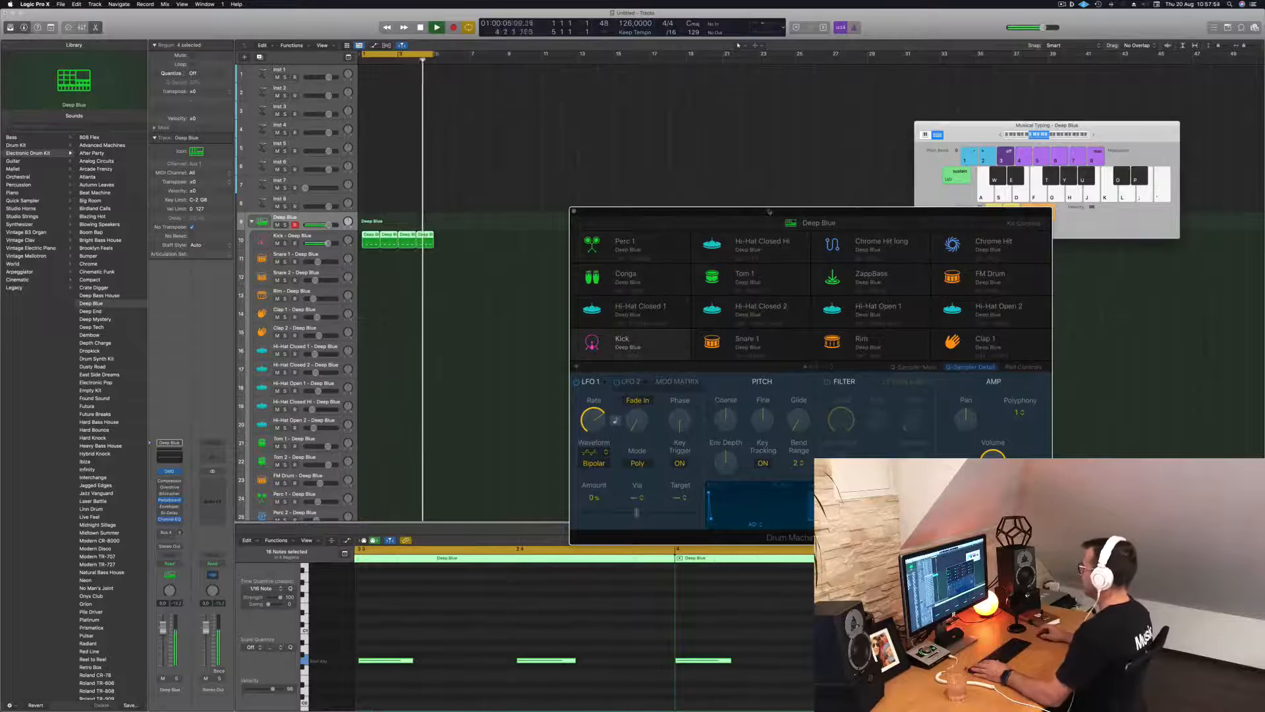
drag(817, 212, 788, 106)
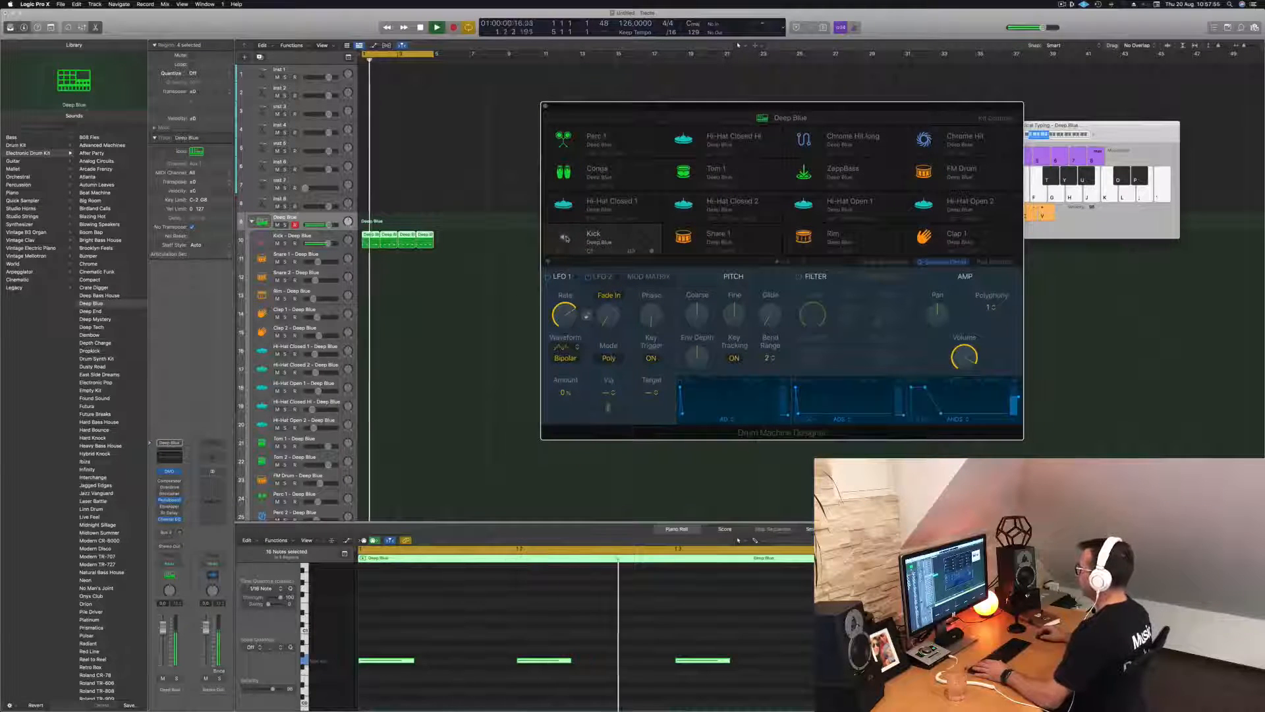
click(886, 262)
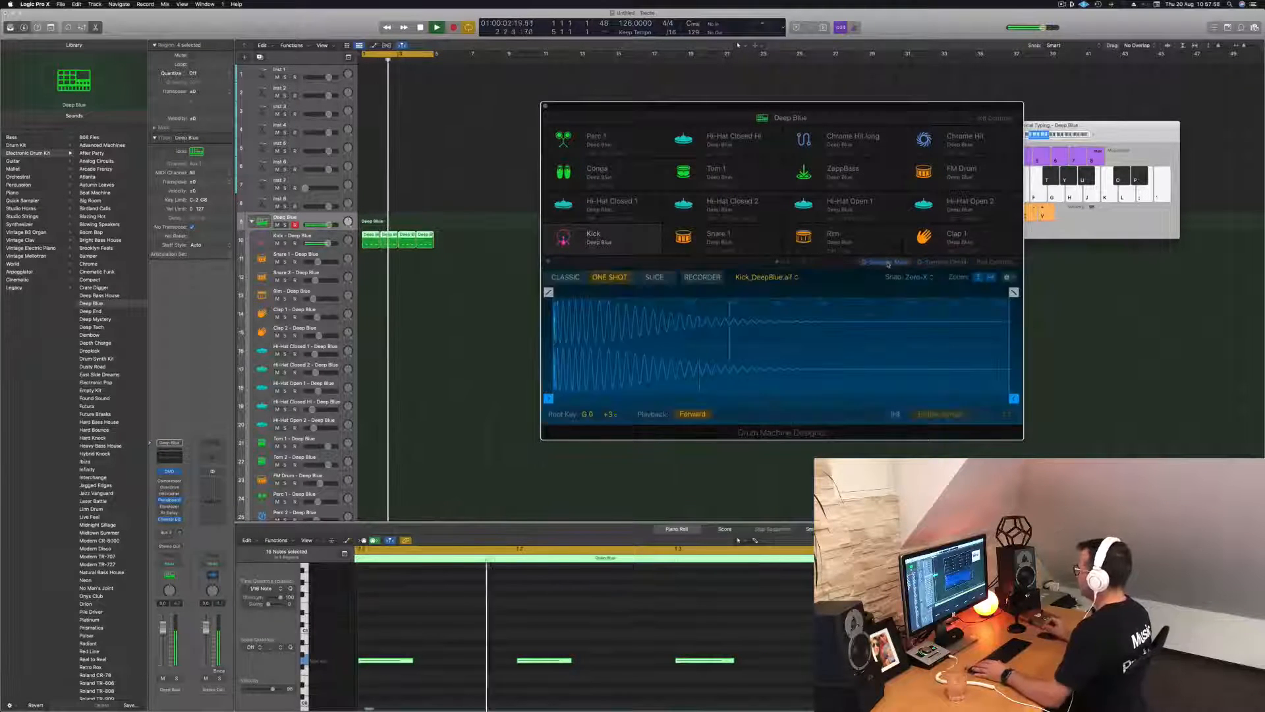
Give the kick sample a fade-out of about 0.837 s and trim its end to about 0.957 s
drag(1014, 292, 634, 292)
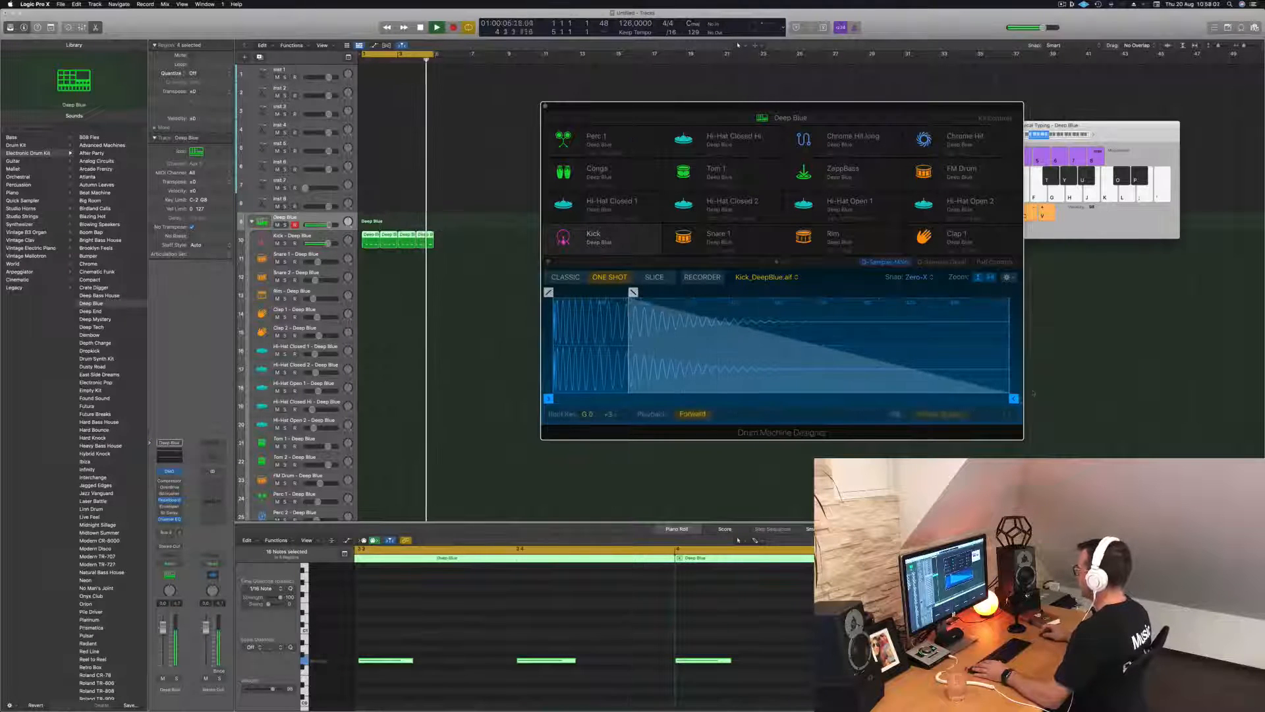
mouse_move(1014, 399)
mouse_down()
mouse_move(954, 399)
mouse_move(992, 399)
mouse_up()
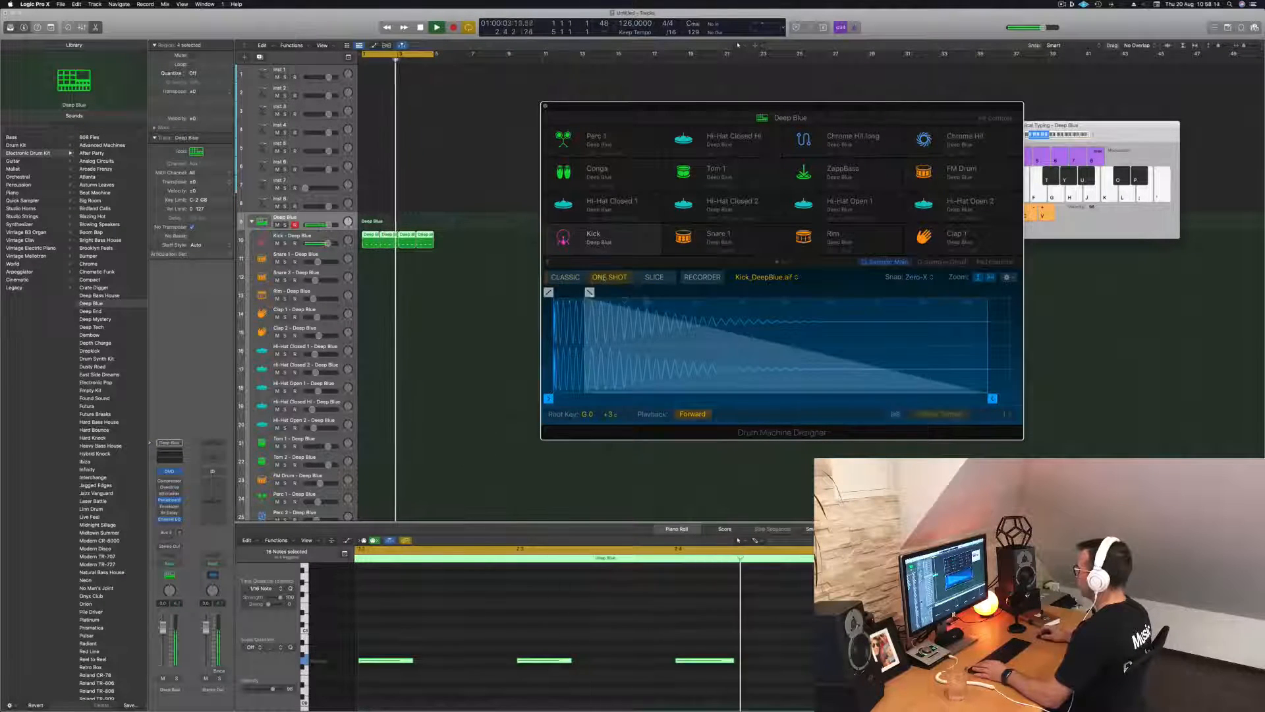
mouse_move(590, 292)
mouse_down()
mouse_move(792, 292)
mouse_move(612, 291)
mouse_up()
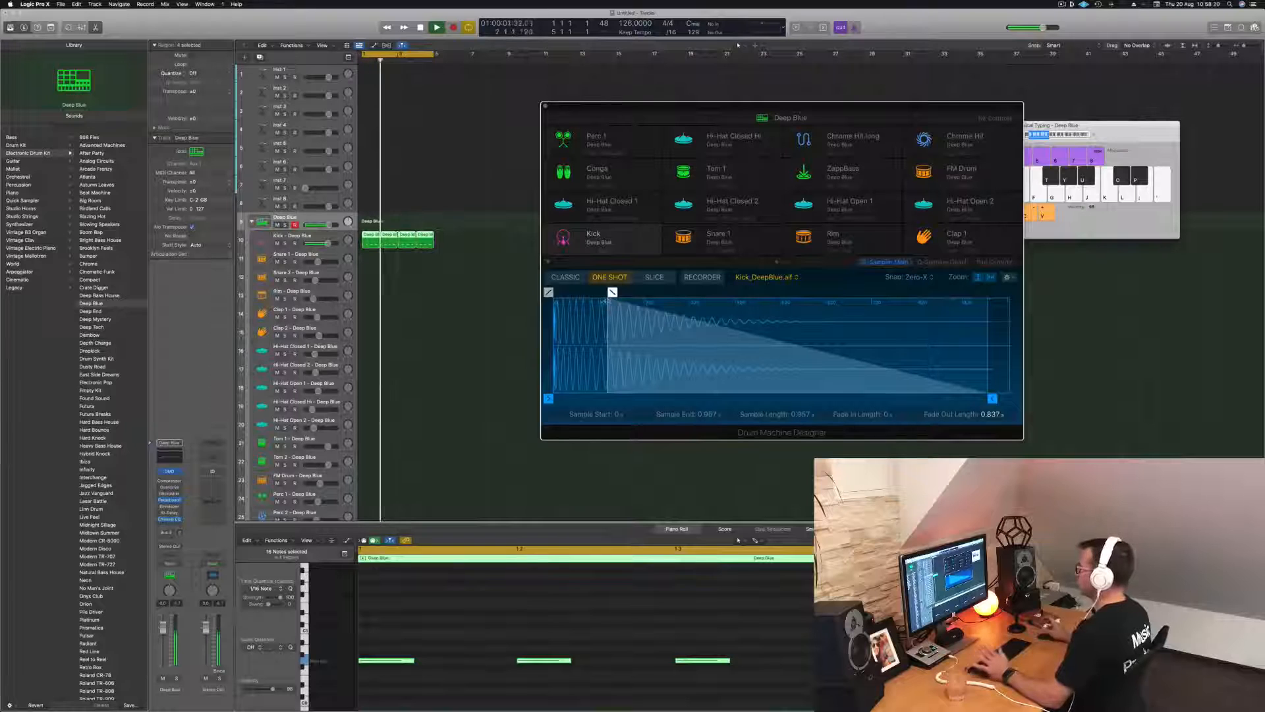
mouse_move(612, 292)
mouse_down()
mouse_move(593, 292)
mouse_move(700, 292)
mouse_move(612, 292)
mouse_up()
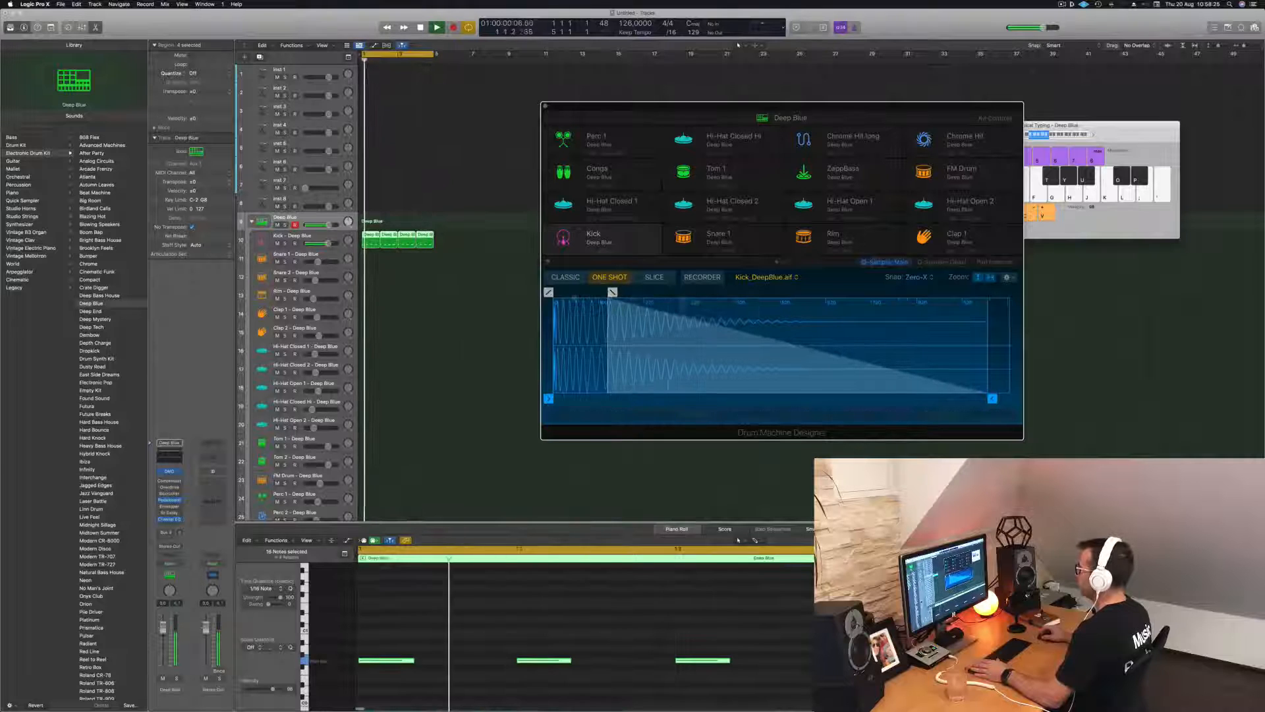
drag(548, 398, 525, 401)
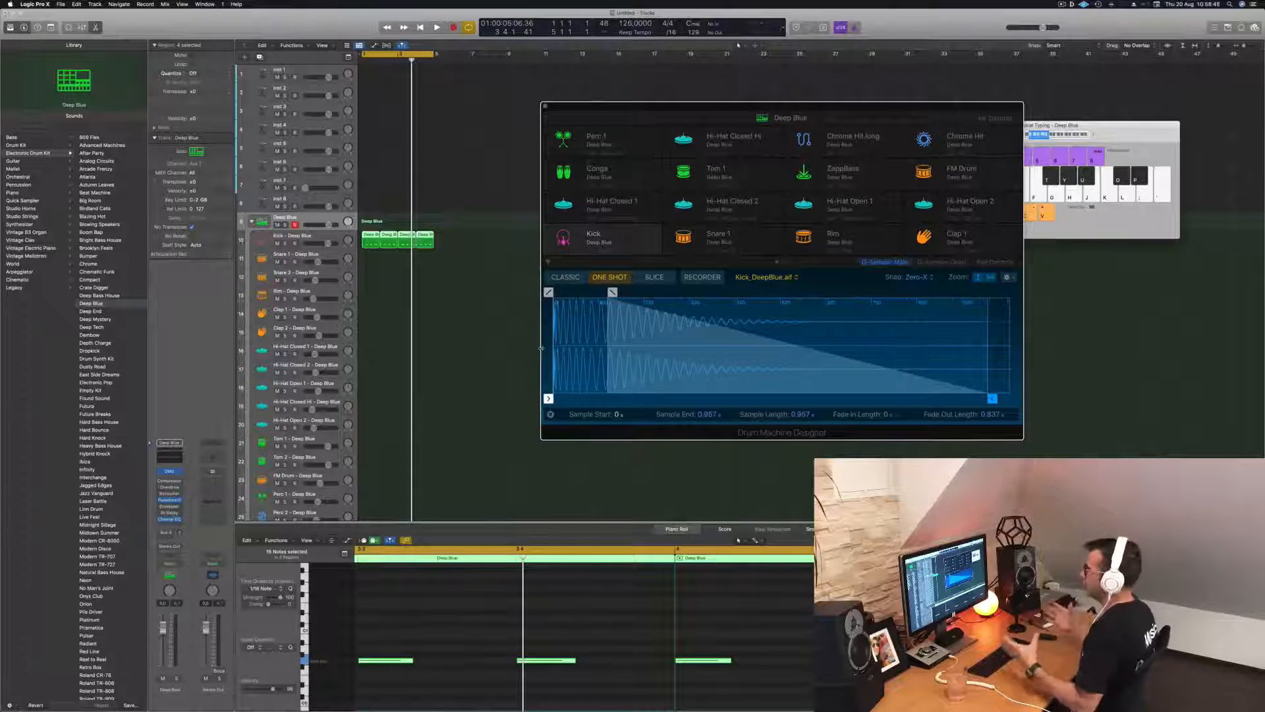
Shorten the kick sample's fade-out to about 0.017 s while the loop plays, and clear the region selection
key(space)
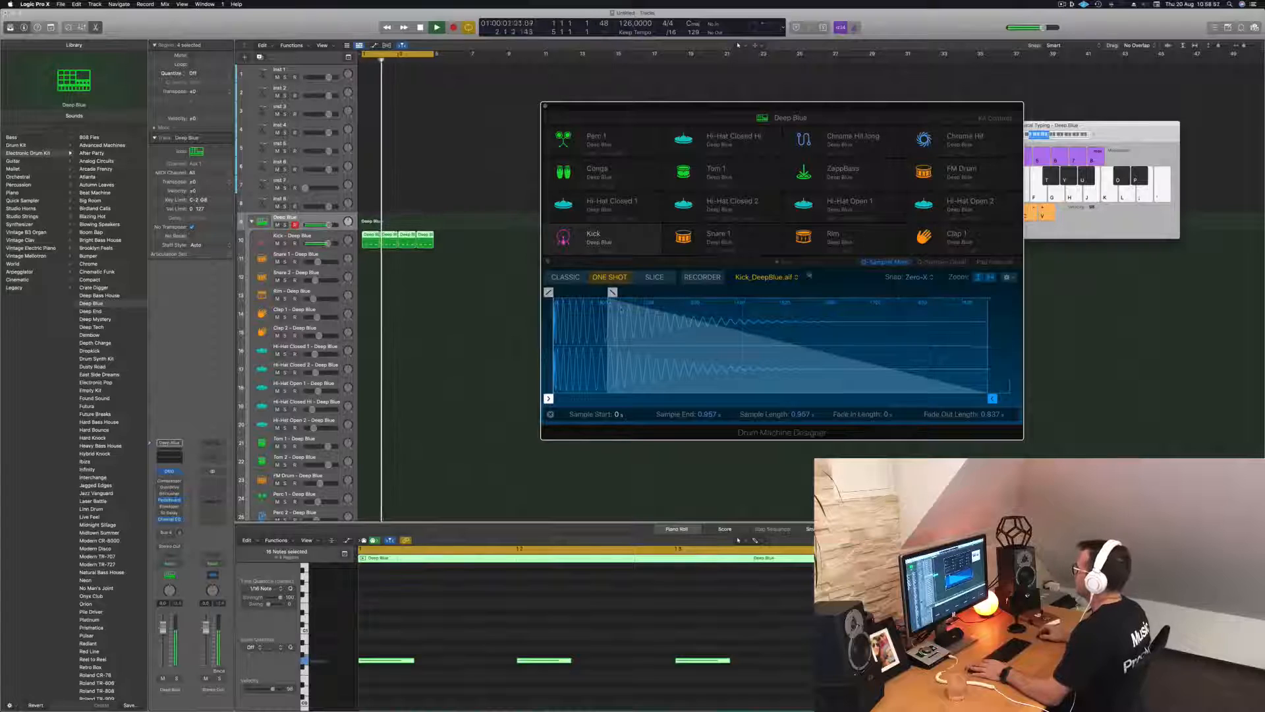
drag(612, 292, 984, 292)
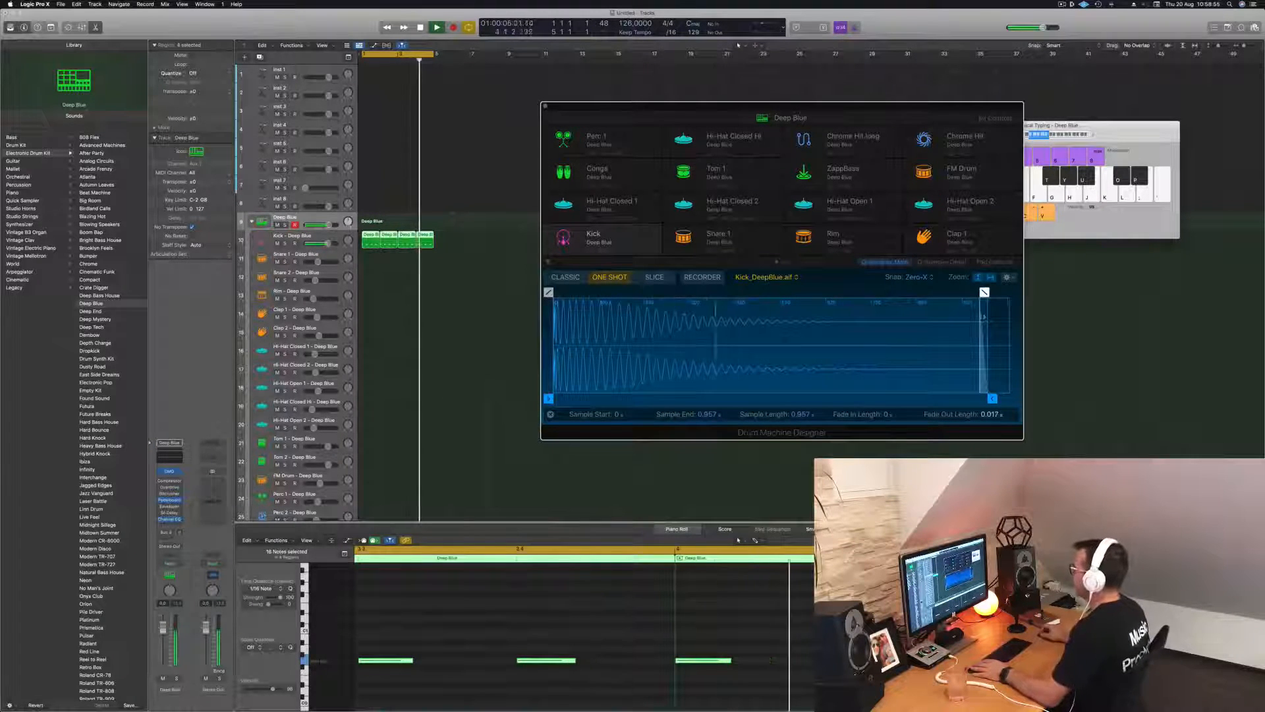
click(494, 258)
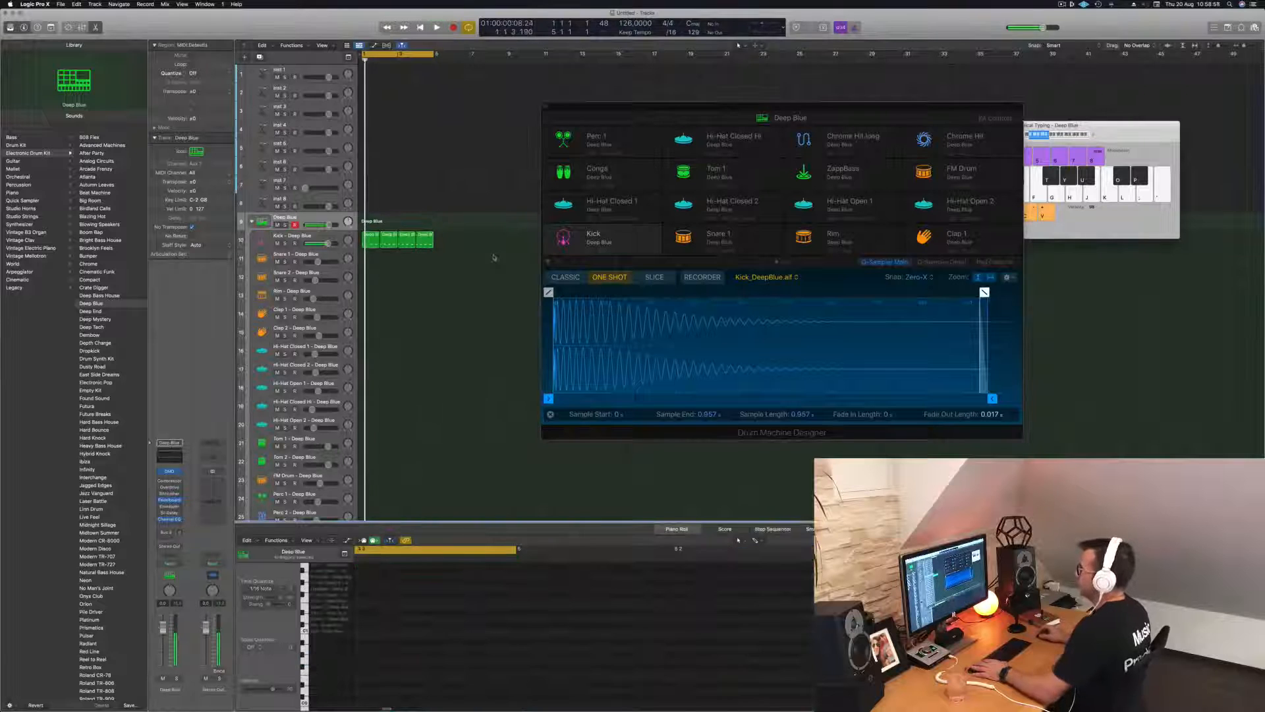
key(space)
Copy the first kick region to the Snare 1 track and delete the copy's notes on beats 1 and 3
click(370, 241)
drag(370, 239, 378, 263)
click(394, 660)
drag(656, 682, 731, 618)
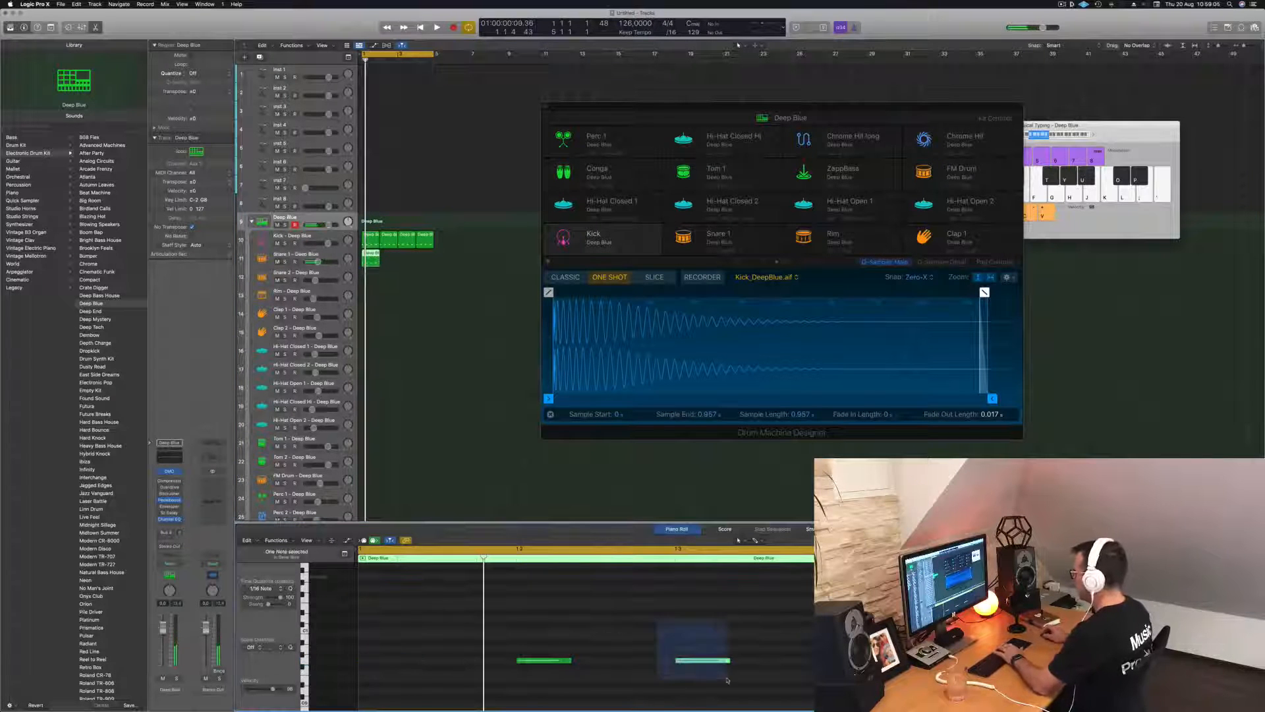
key(Delete)
key(space)
Copy the one-bar Snare 1 region until it fills all four bars
drag(372, 260, 403, 262)
key(space)
click(474, 627)
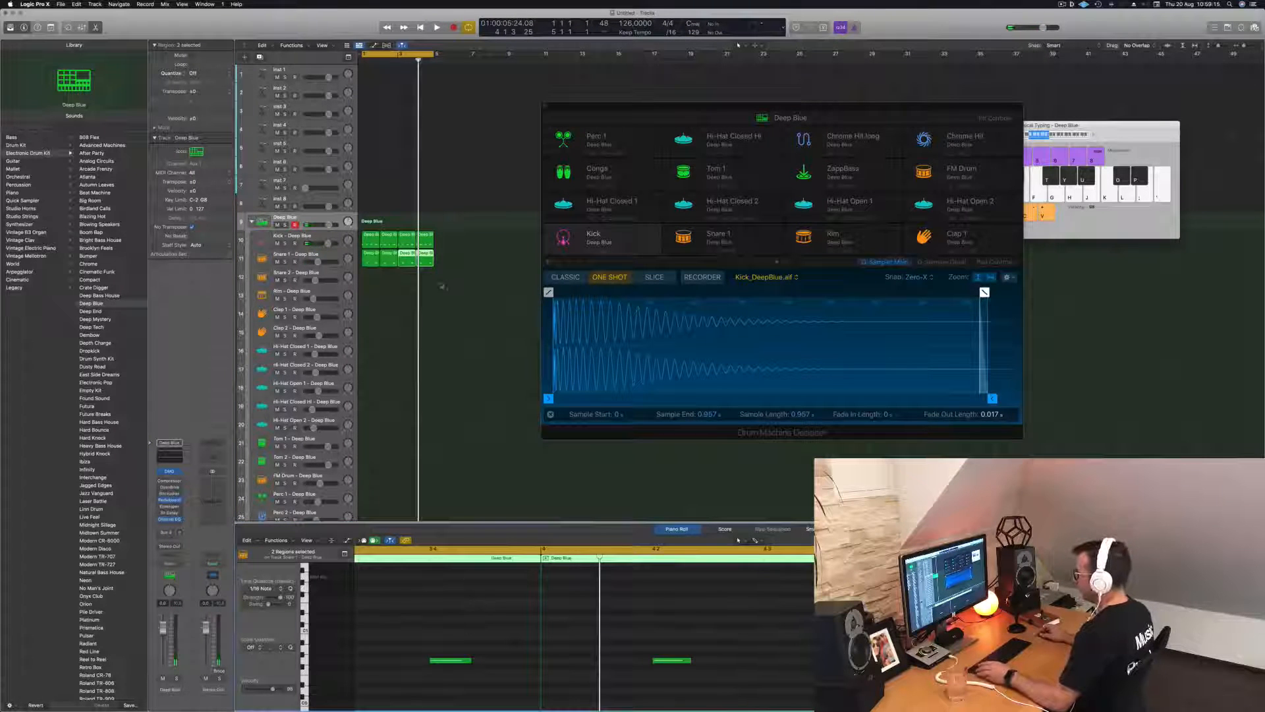
Select all notes in the four Snare 1 regions and transpose them up eight semitones
drag(461, 264, 373, 260)
click(489, 610)
key(super+a)
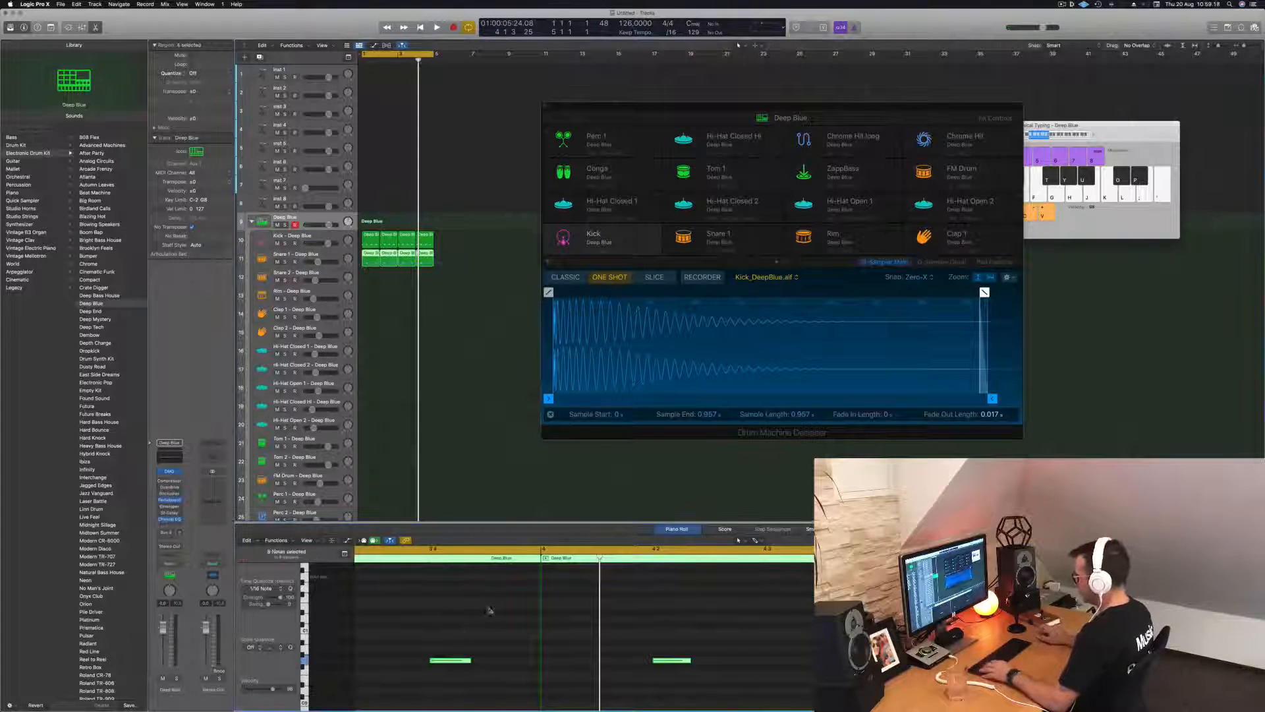
key(alt+Up)
key(alt+Up)
key(alt+Up)
key(alt+Up)
key(alt+Up)
key(alt+Up)
key(alt+Up)
key(alt+Up)
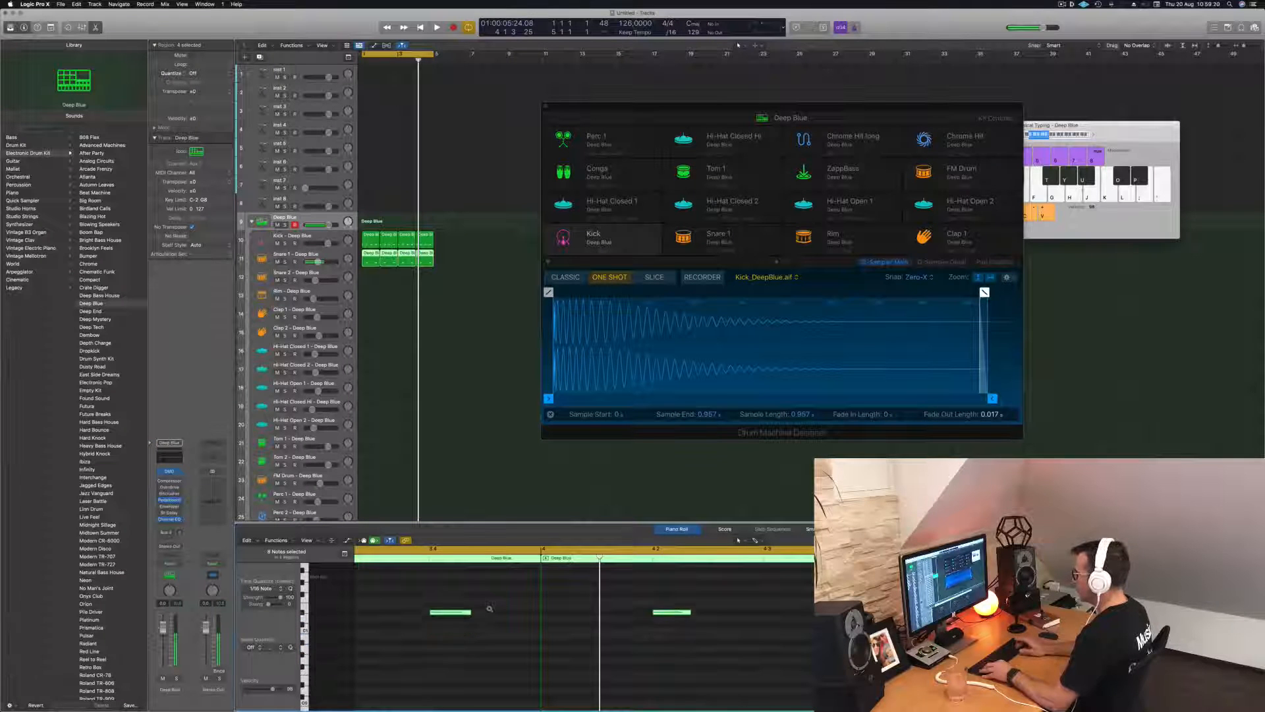
Copy the four Snare 1 regions to the Snare 2 track and play the loop with Snare 1 muted
key(space)
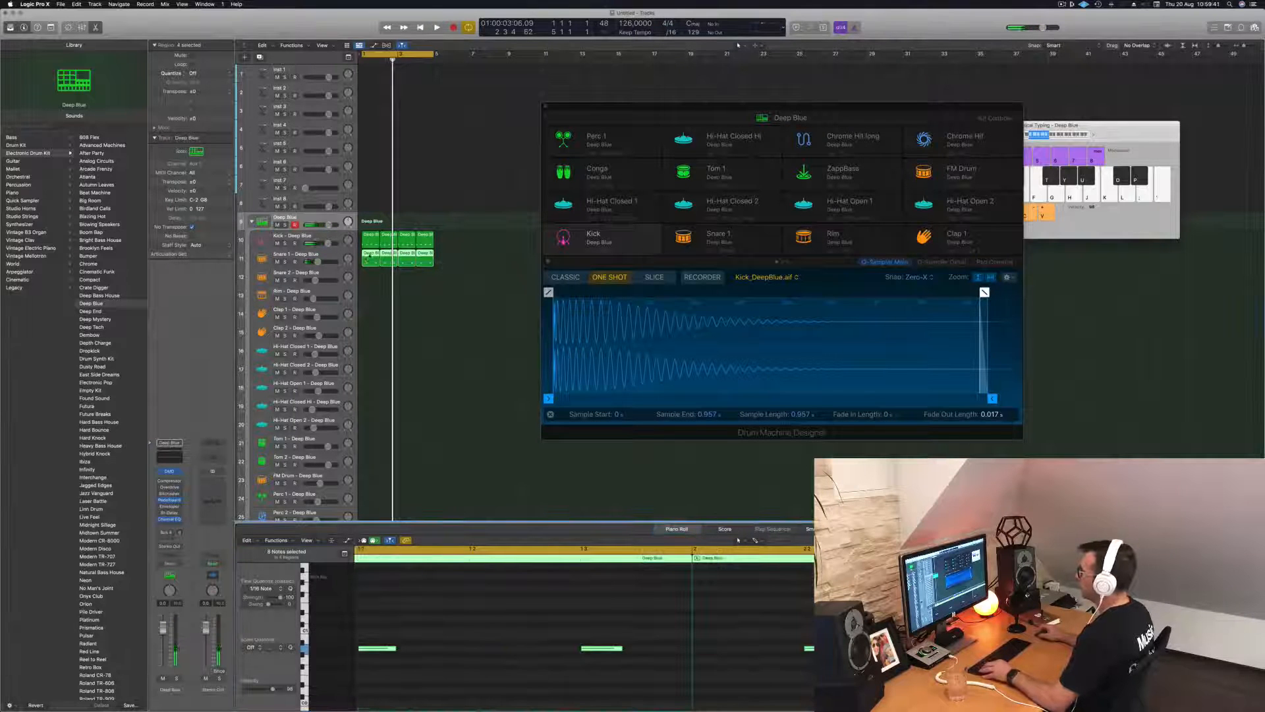
drag(369, 255, 369, 274)
key(space)
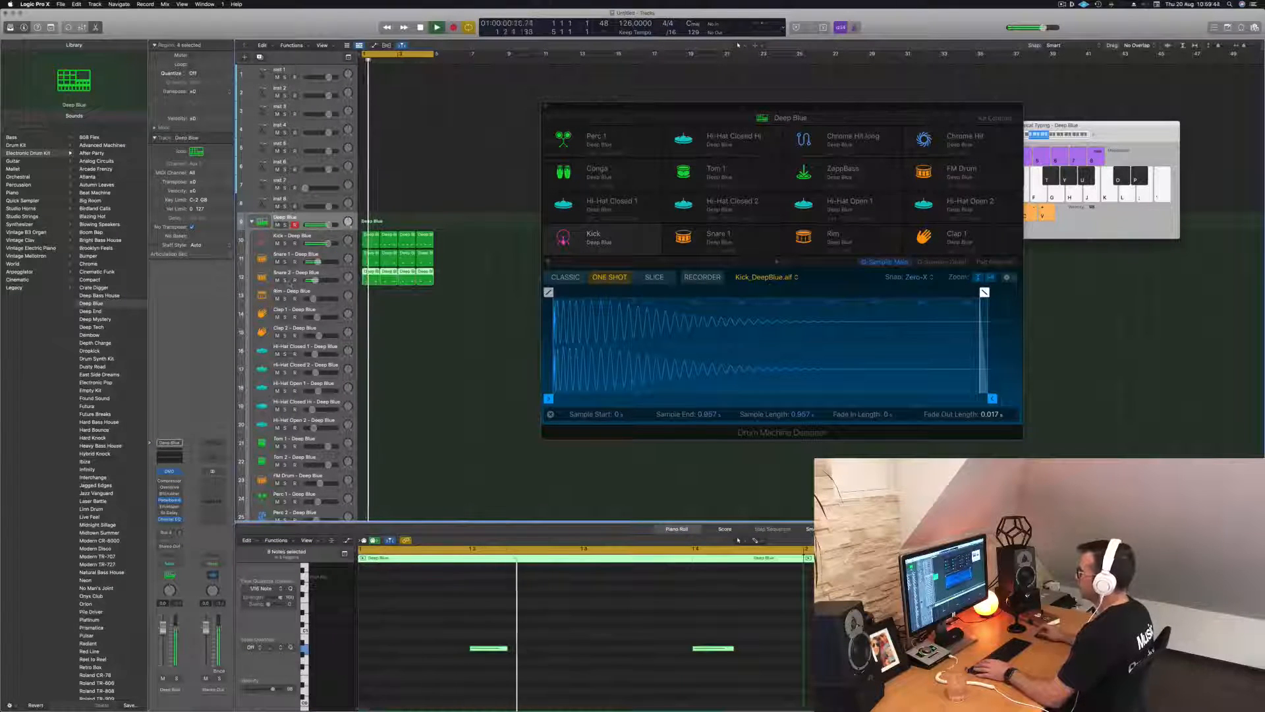
click(278, 261)
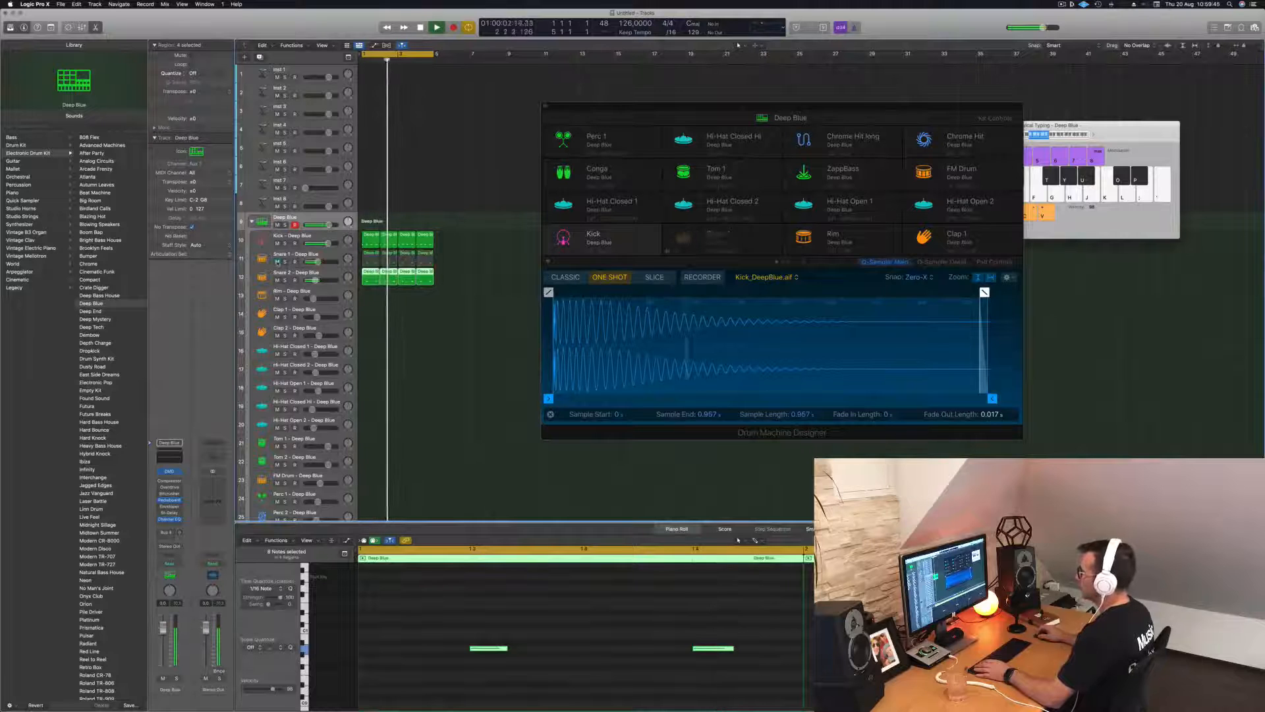
click(329, 274)
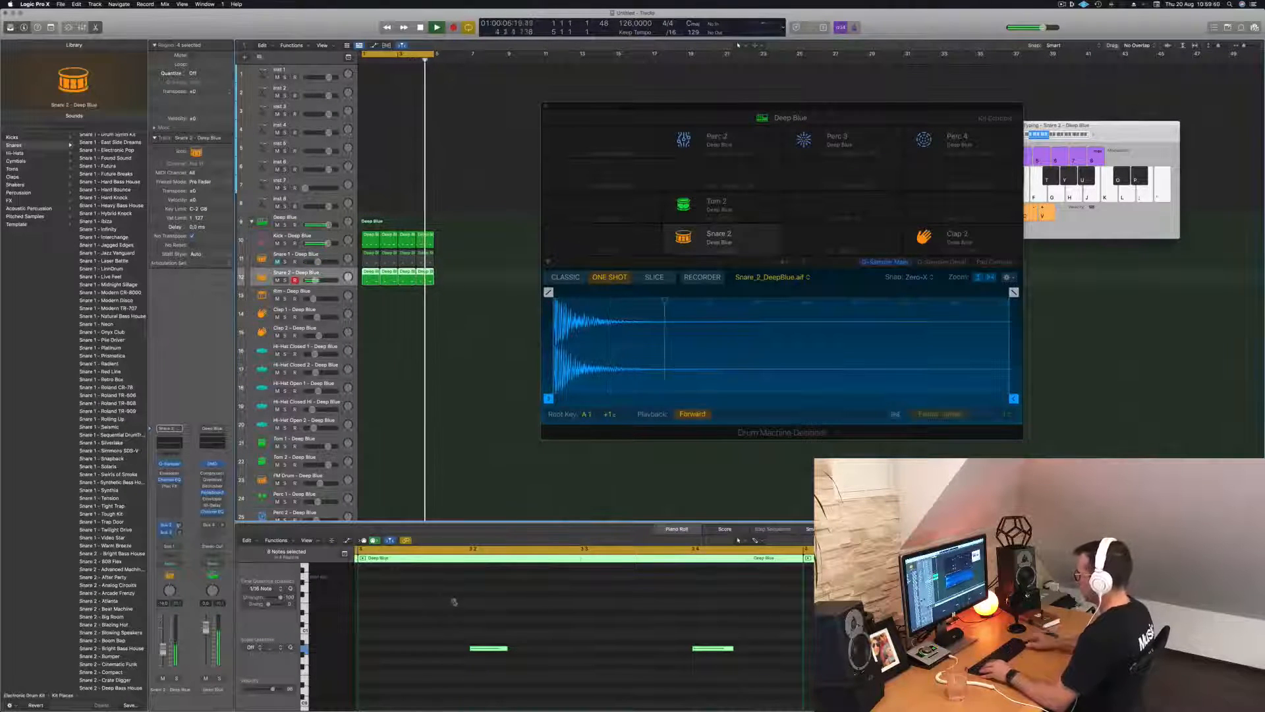
Try transposing all the Snare 2 notes, delete the Snare 2 regions and return to the Snare 1 track
click(454, 602)
key(super+a)
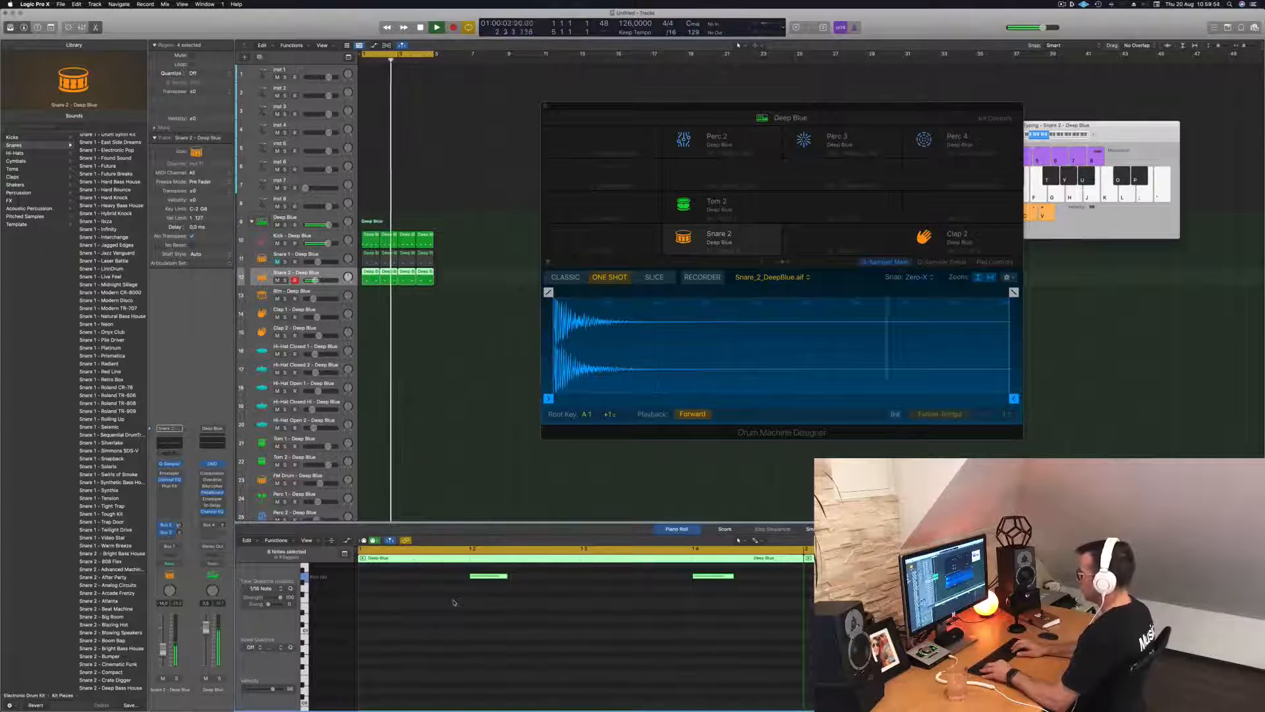
key(alt+shift+Down)
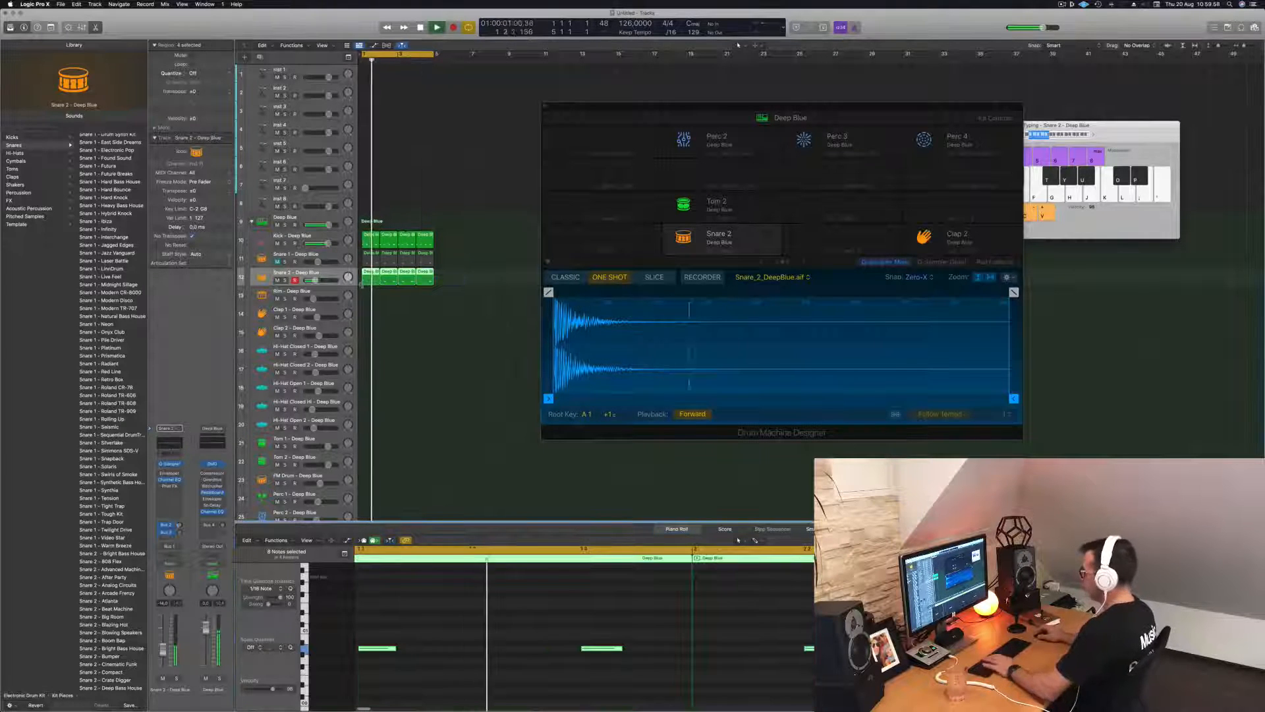
key(Delete)
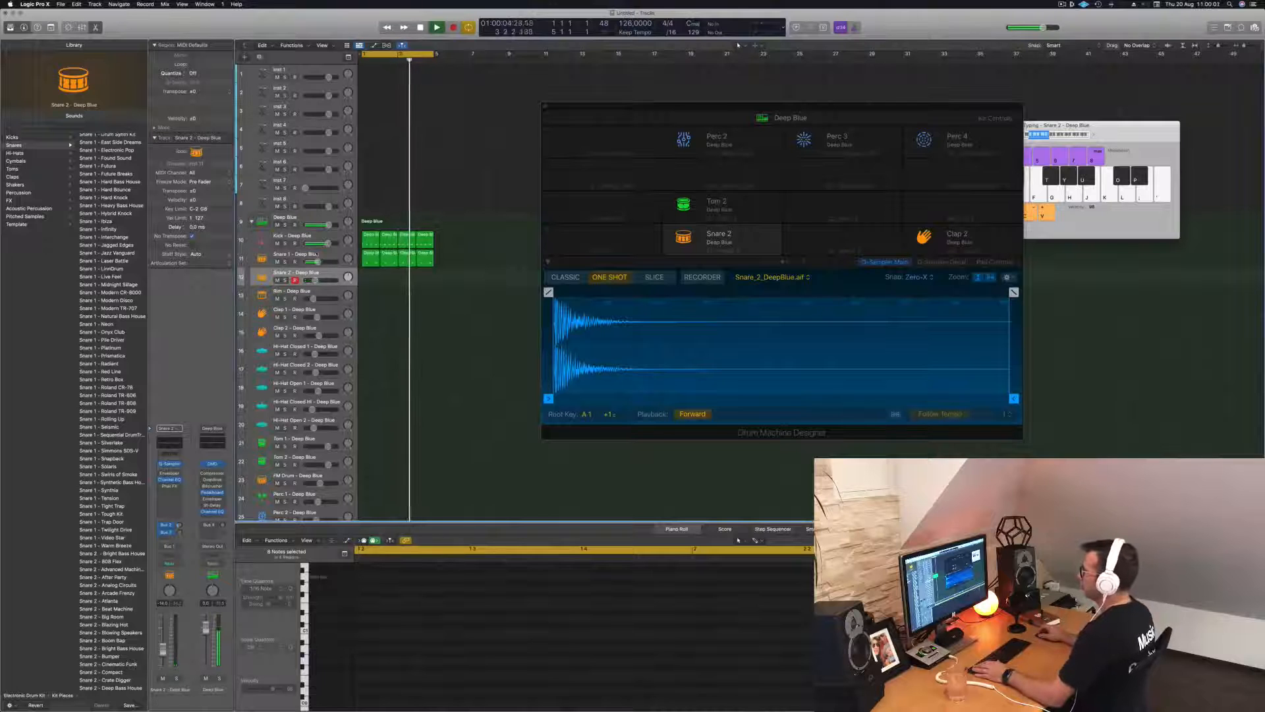
click(310, 254)
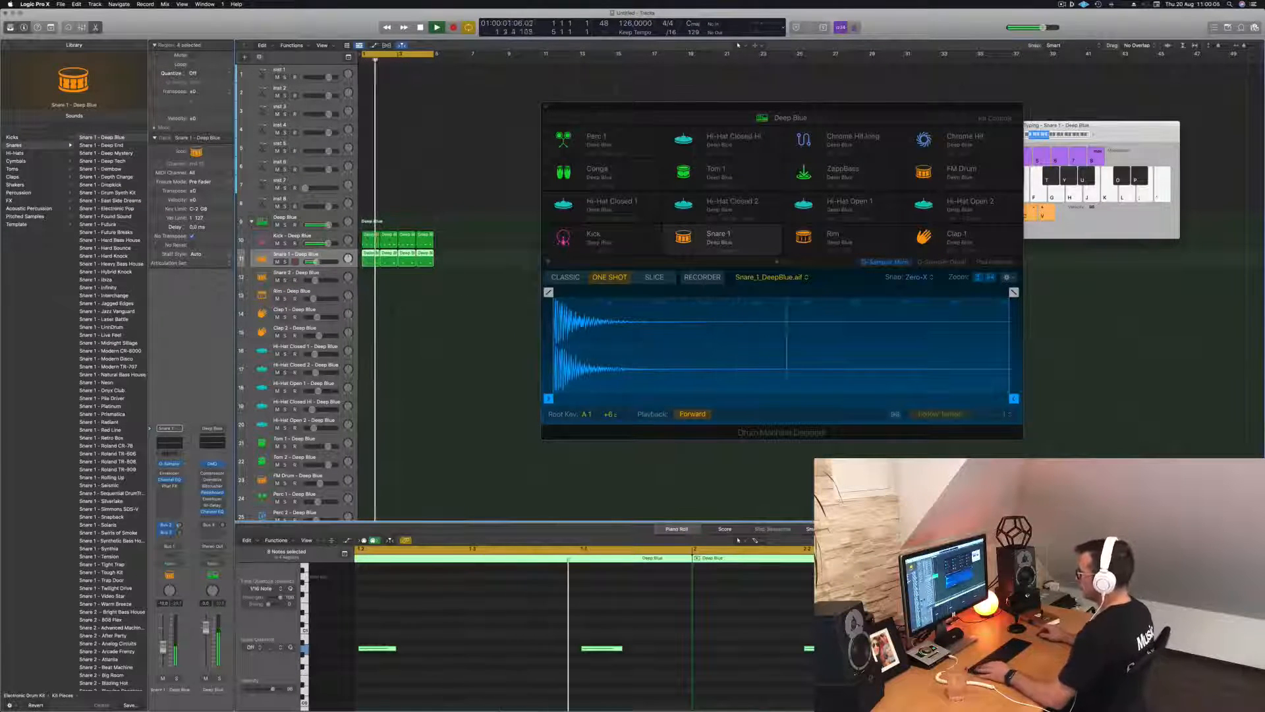
Build an offbeat pattern on the Hi-Hat Open 1 track from a copy of the first kick region and repeat it across four bars
click(367, 239)
drag(367, 238, 371, 392)
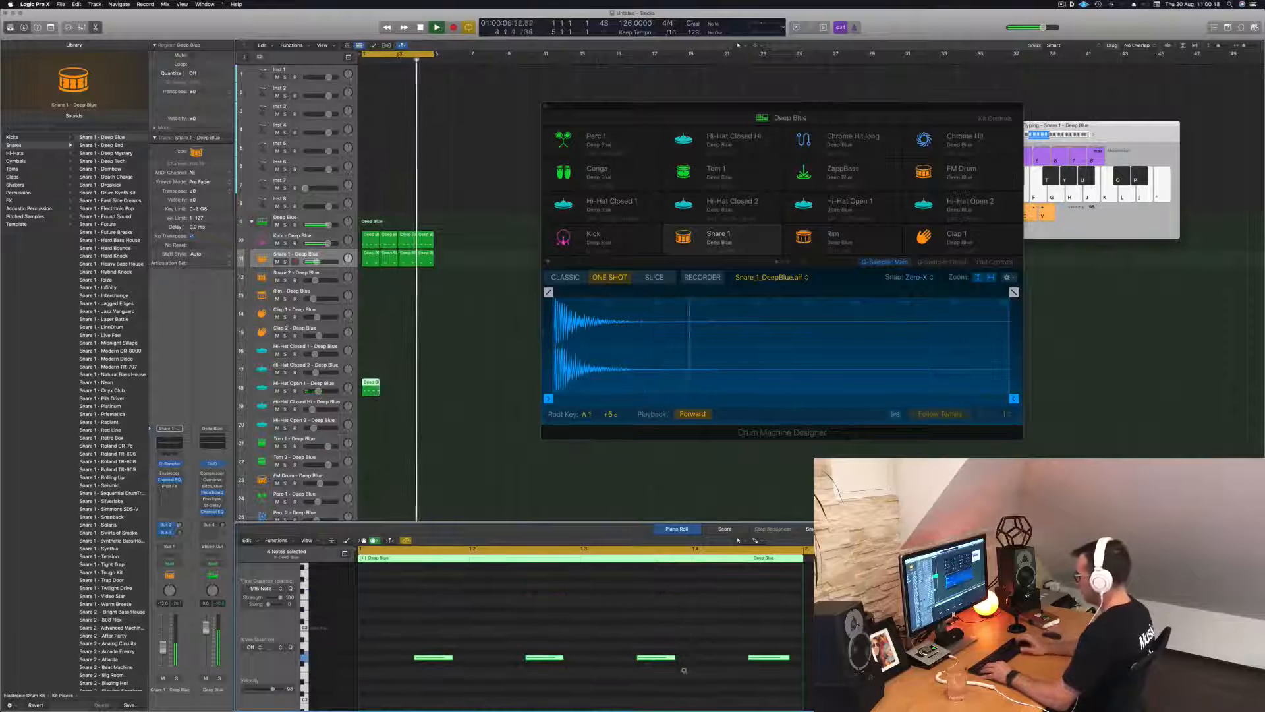
drag(367, 384, 408, 389)
shift+click(377, 389)
click(300, 384)
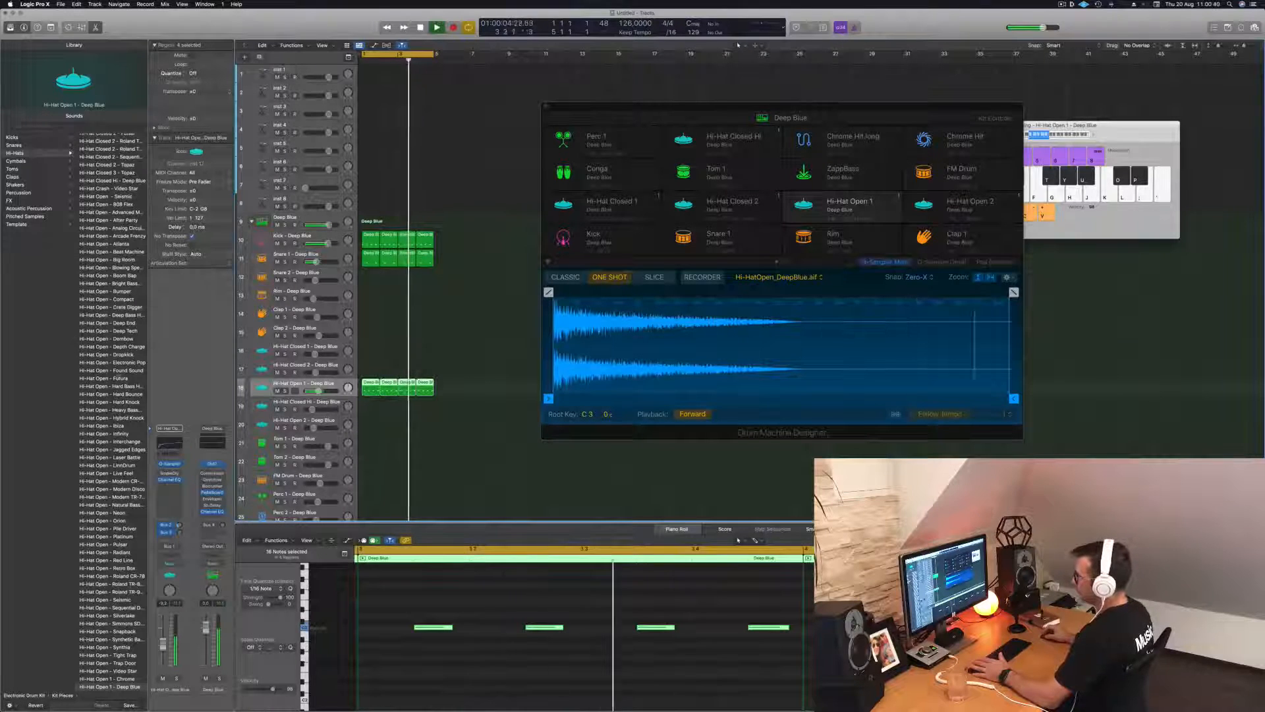
Replace the open hi-hat sound with the Hi-Hat Open - Deep Tech patch and deselect the regions
scroll(111, 408, up, 10)
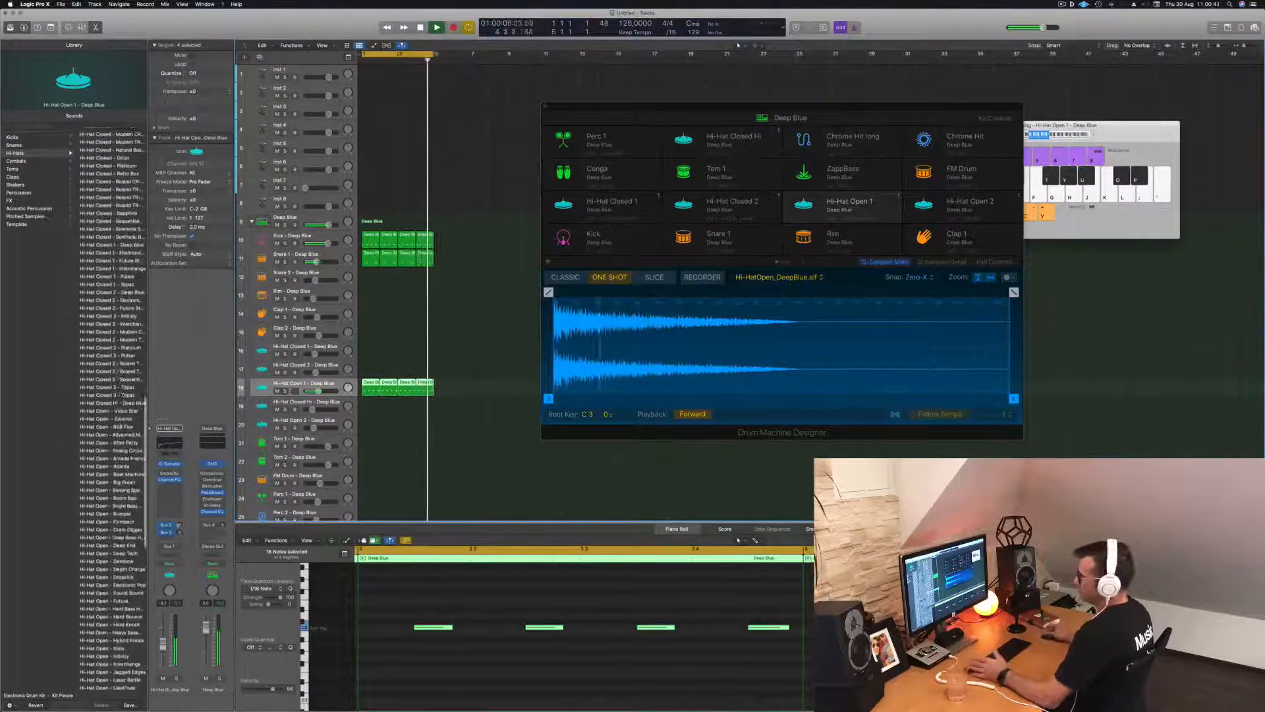
scroll(117, 373, down, 4)
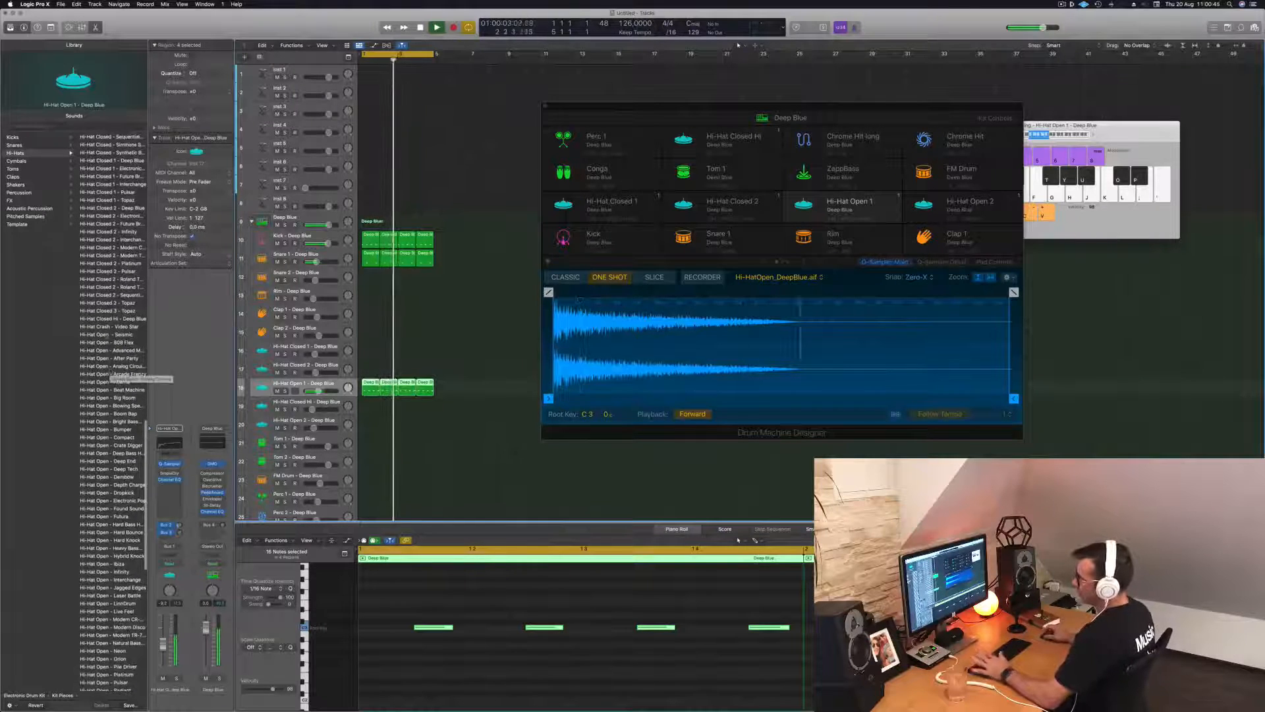
scroll(108, 361, up, 2)
scroll(108, 361, up, 3)
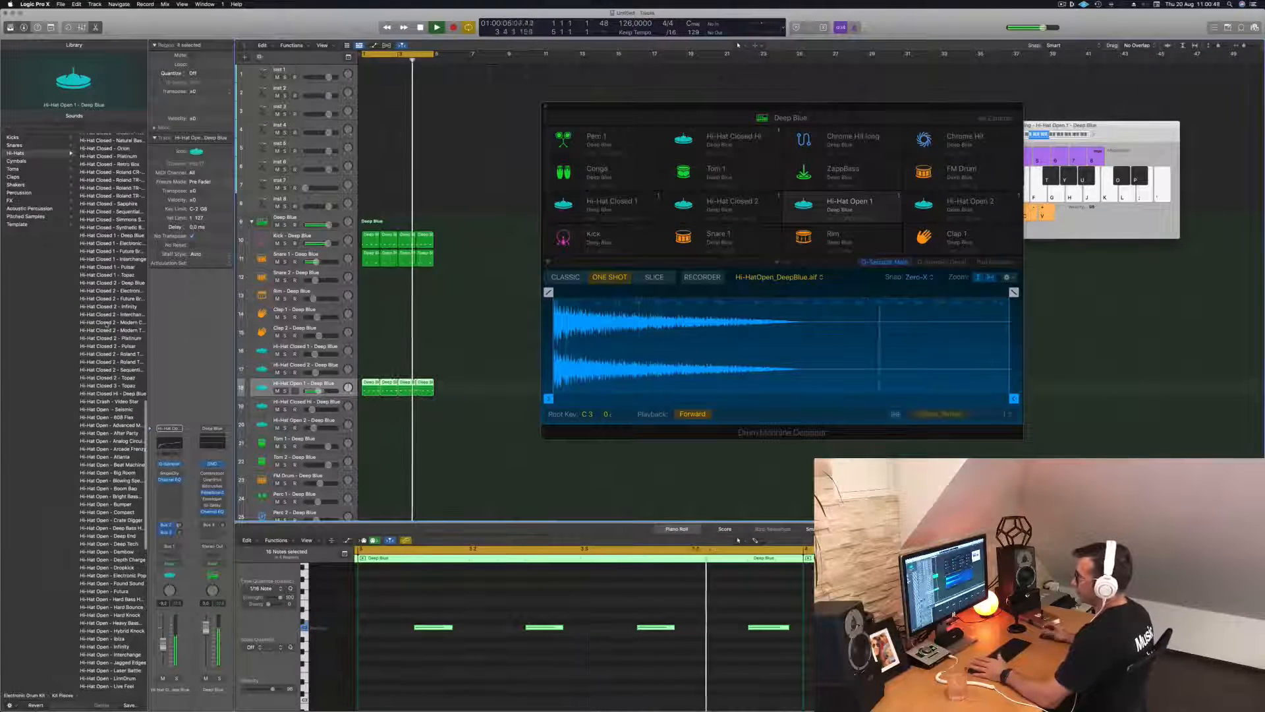
scroll(106, 344, down, 5)
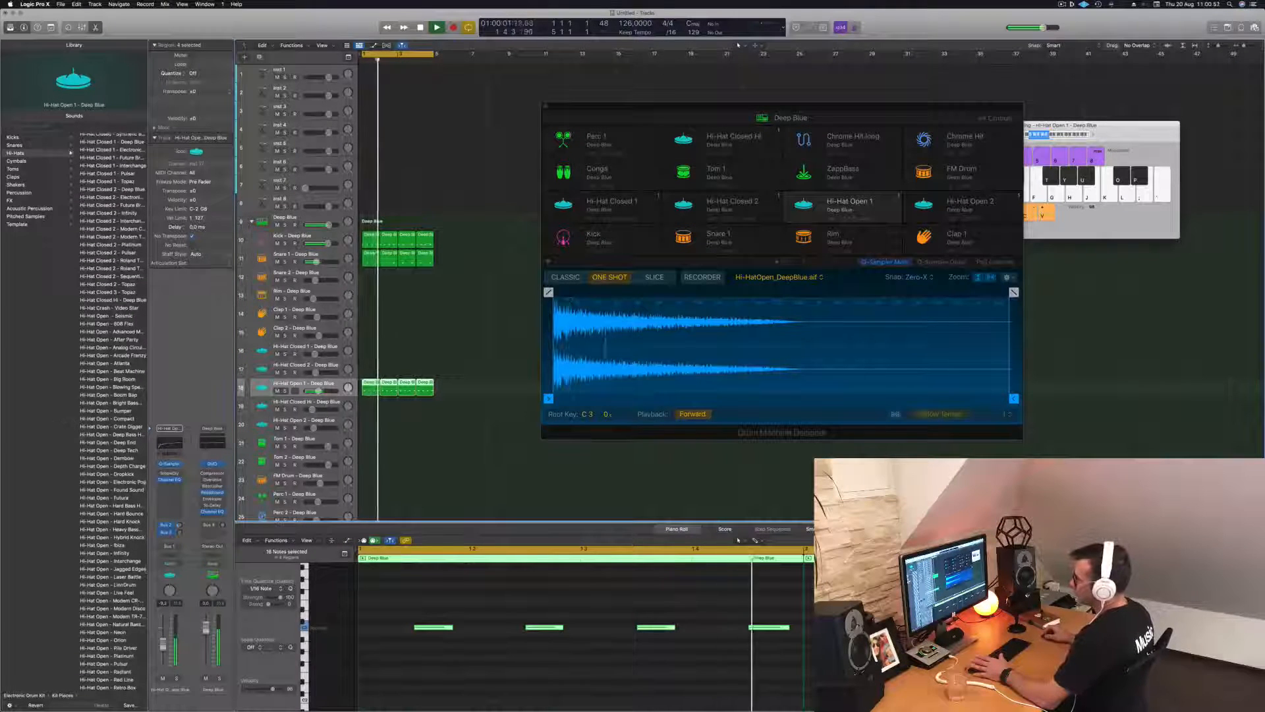
click(122, 451)
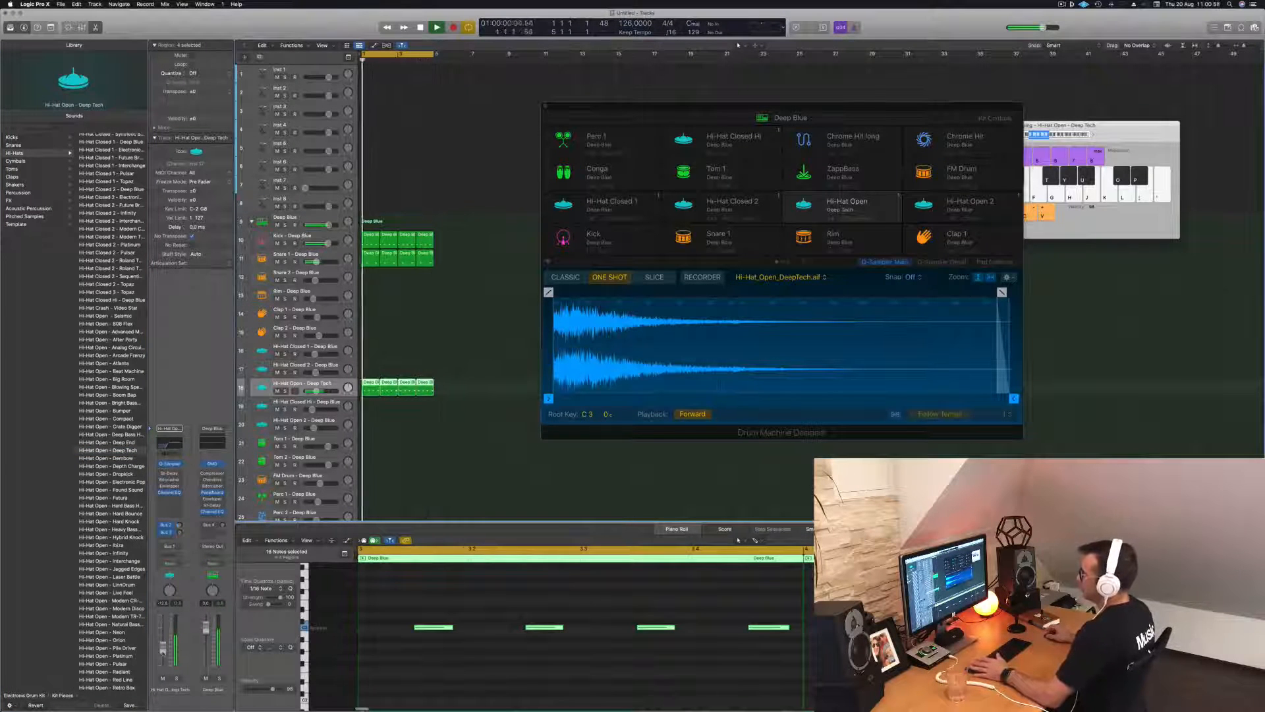
click(481, 402)
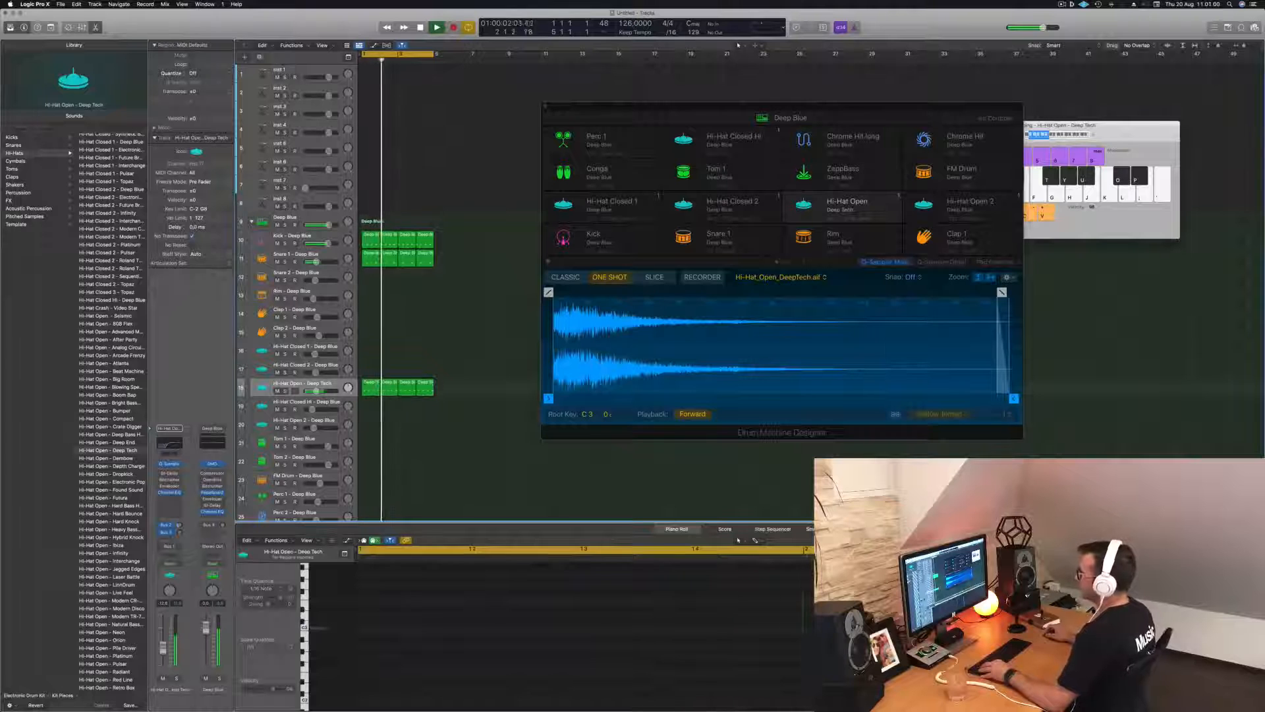
Copy the first open hi-hat region to the Hi-Hat Closed 1 track and turn its notes into a short sixteenth-note pattern
click(372, 392)
drag(372, 392, 372, 356)
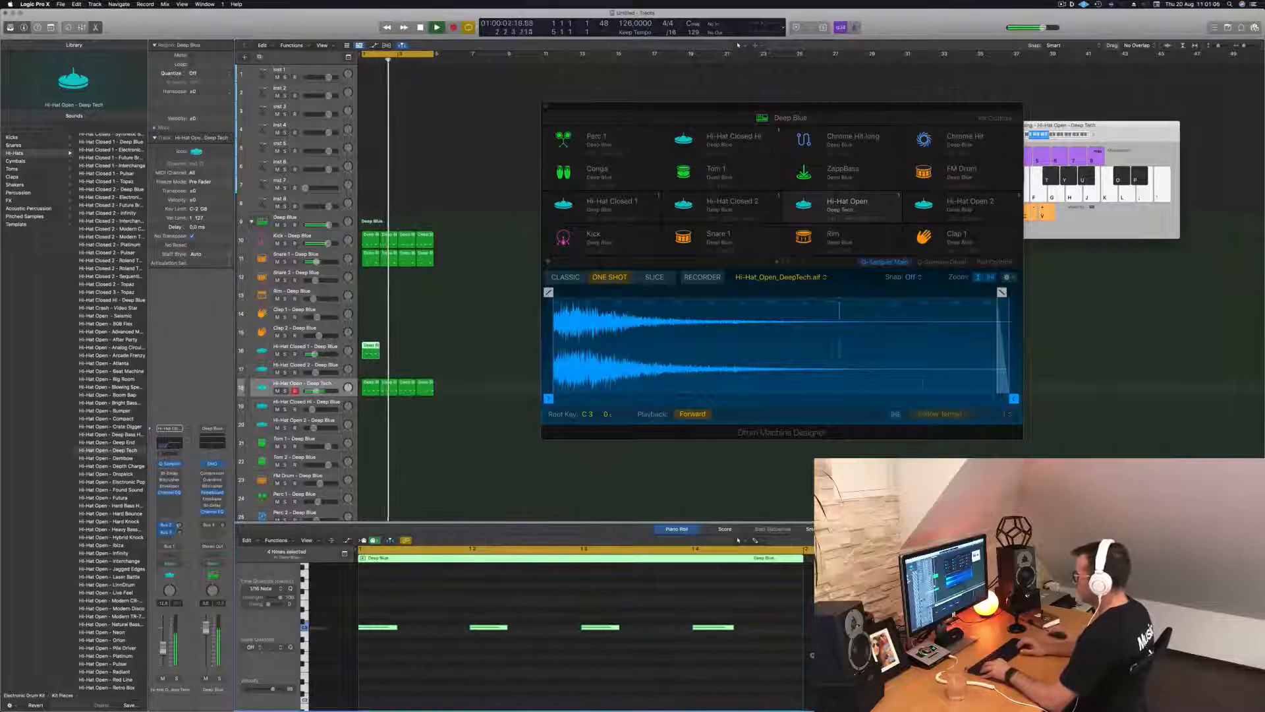
key(space)
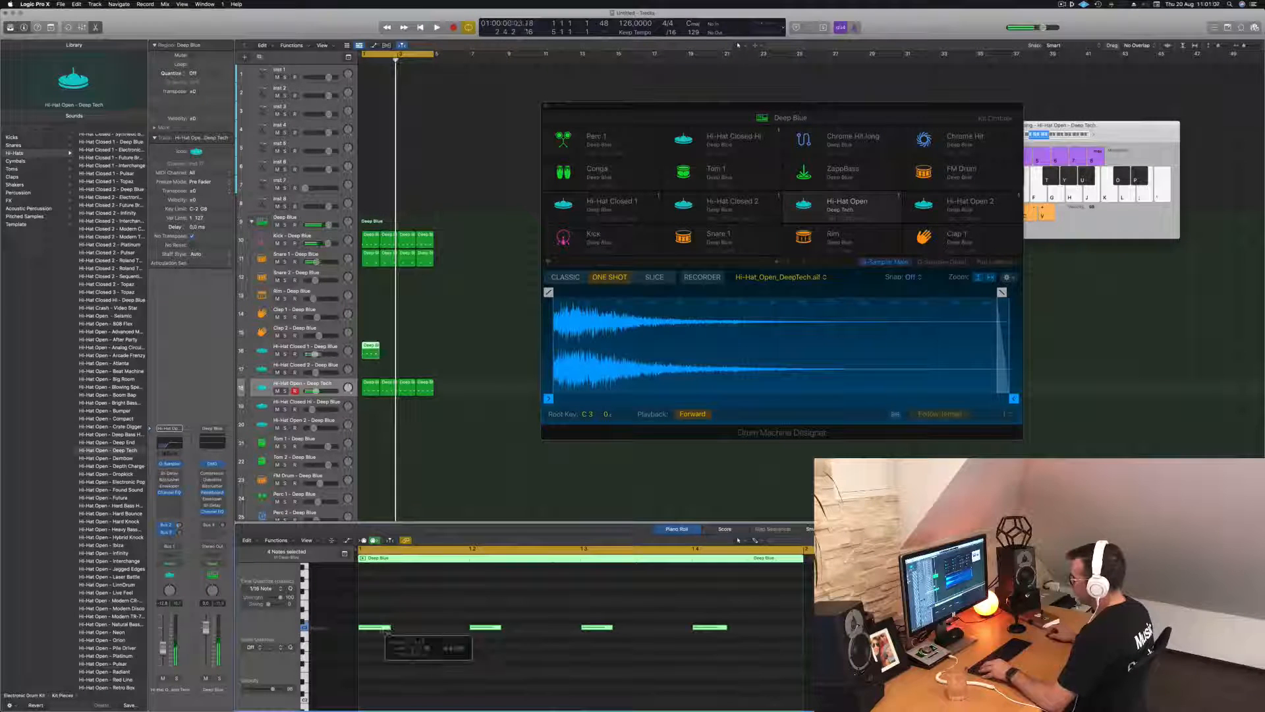
drag(365, 629, 417, 635)
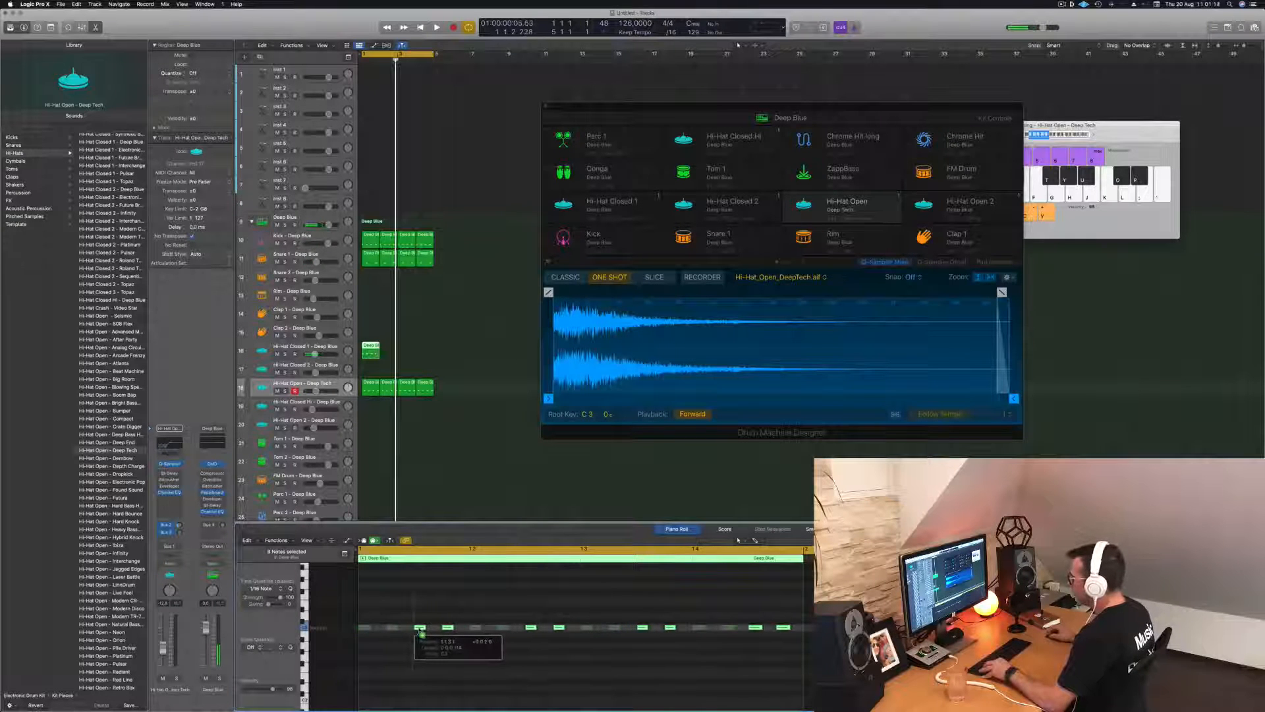
click(371, 352)
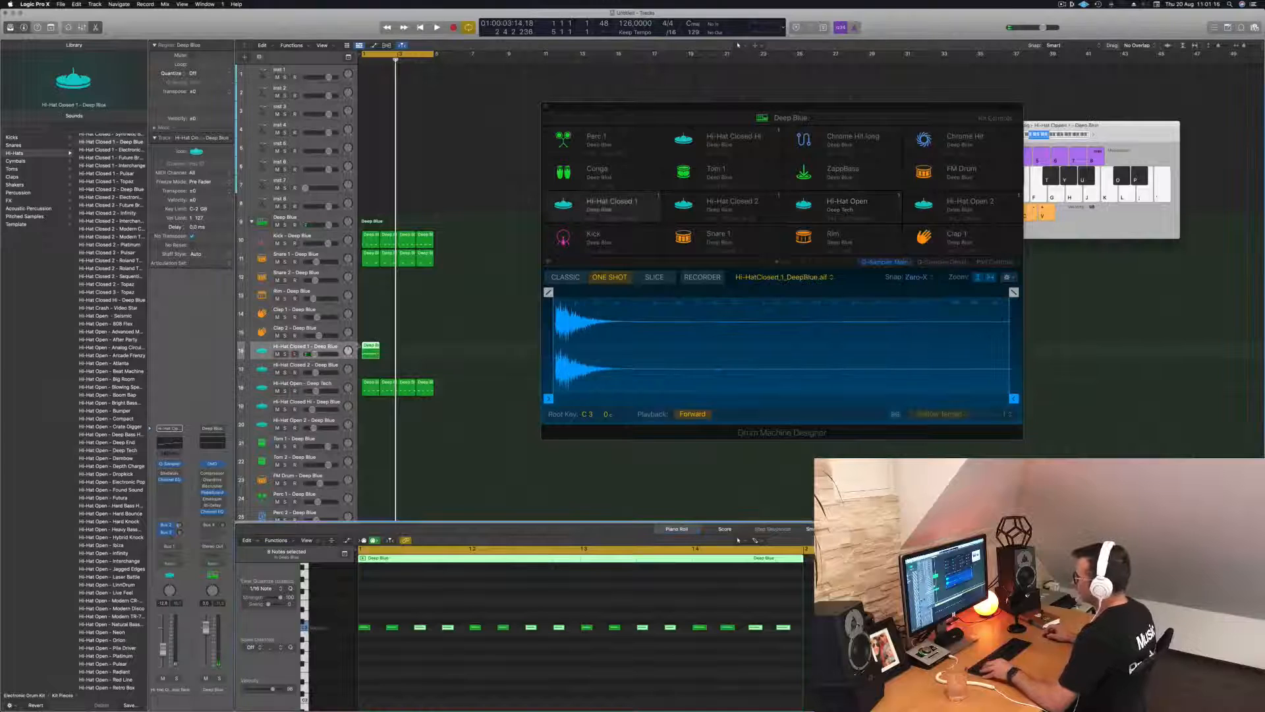
Copy the one-bar Hi-Hat Closed 1 region until it fills four bars, and lower the track's volume slightly while auditioning
drag(367, 347, 409, 354)
click(452, 330)
key(space)
drag(315, 354, 311, 353)
key(space)
key(space)
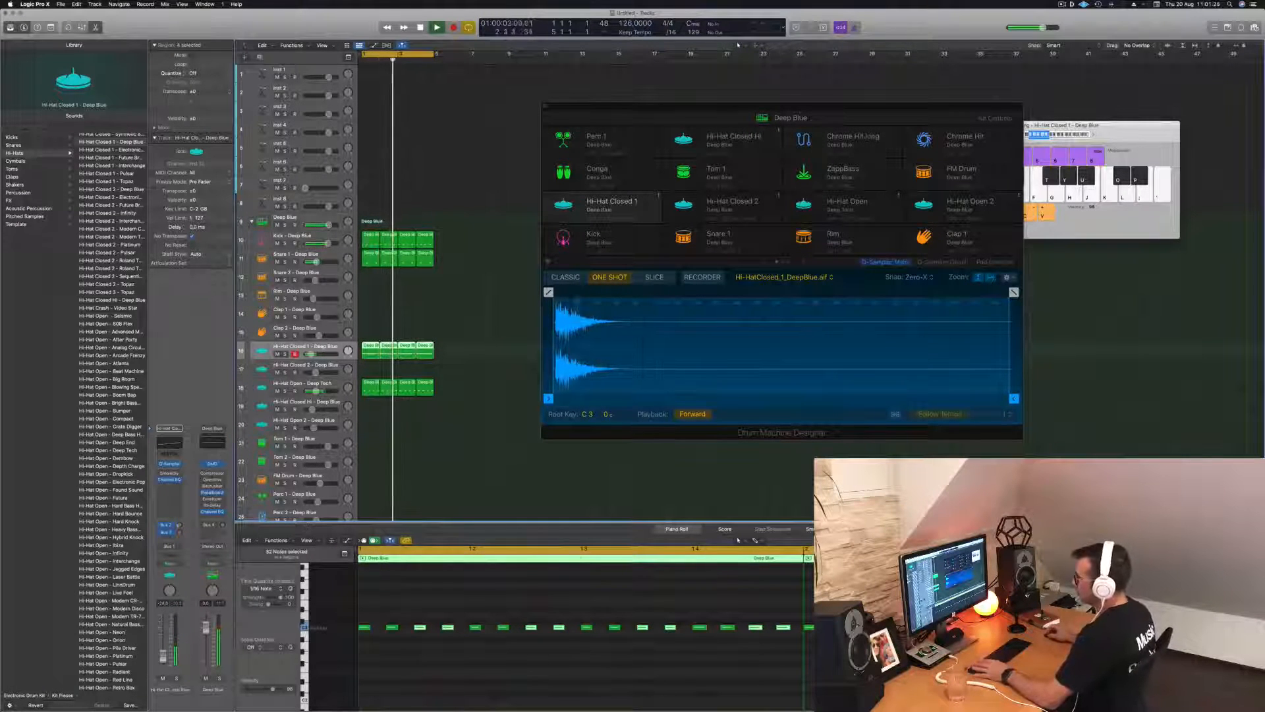
key(space)
key(space)
Enable a high-pass filter at 1860 Hz in the Hi-Hat Closed 1 Channel EQ, and reduce the track's second bus send
click(170, 480)
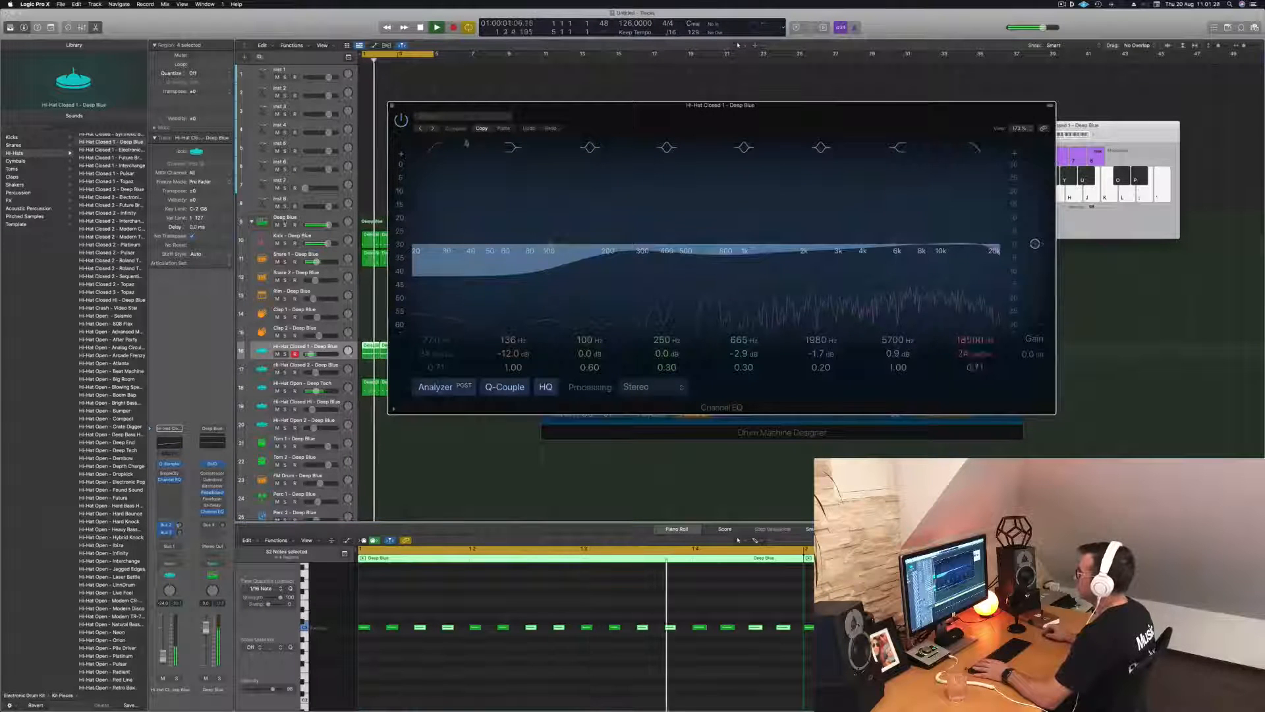
click(436, 148)
drag(449, 262, 713, 256)
drag(798, 251, 796, 251)
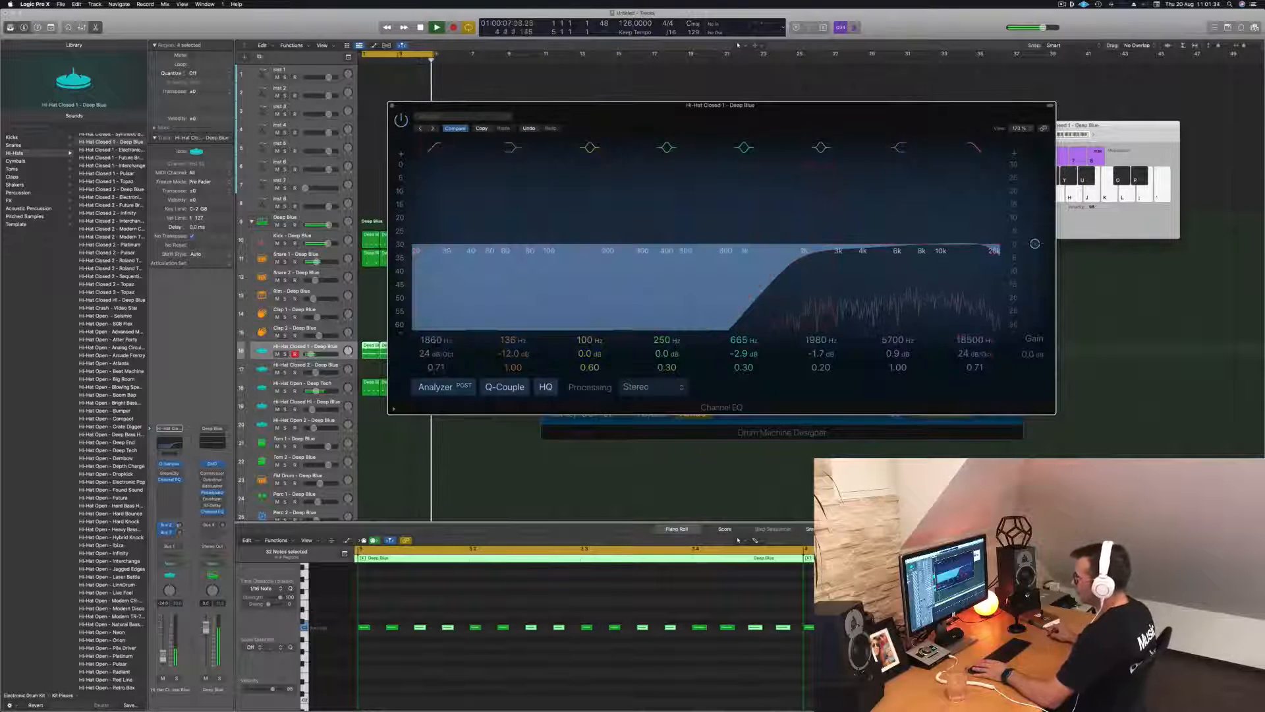
drag(179, 531, 175, 546)
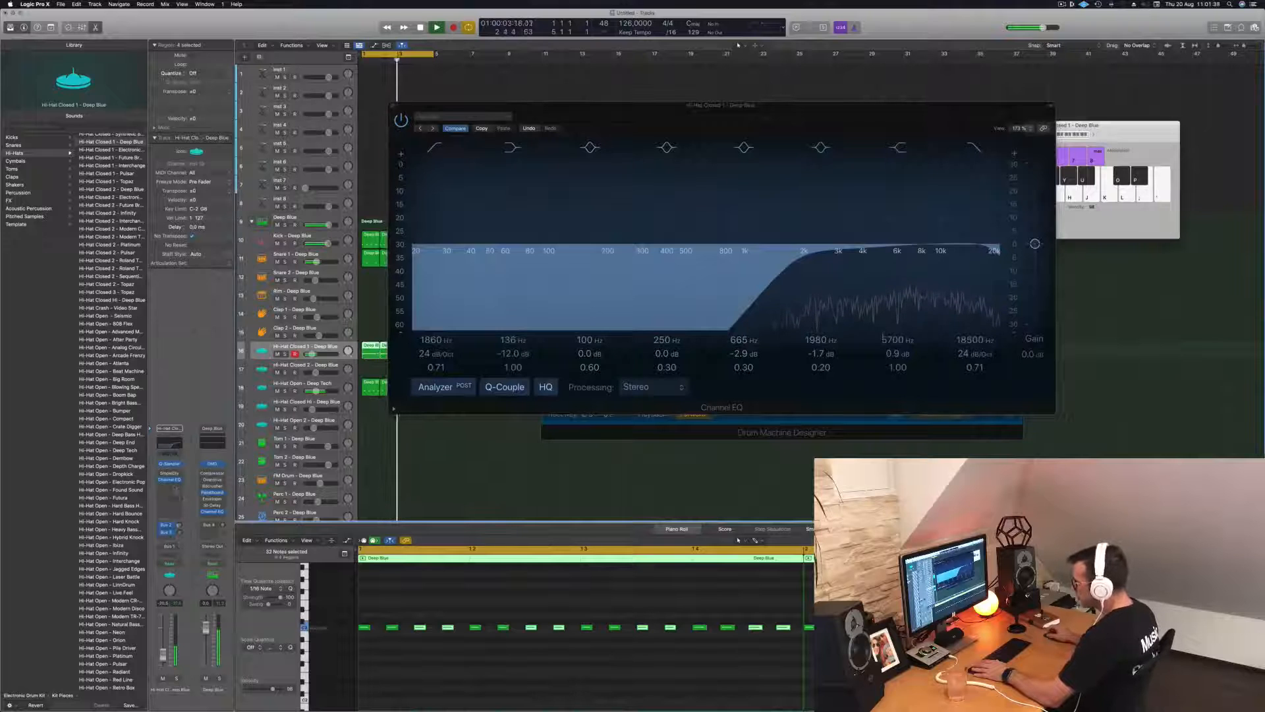
Insert a stereo Chorus modulation effect after the Channel EQ on the Hi-Hat Closed 1 track
click(177, 487)
mouse_move(181, 595)
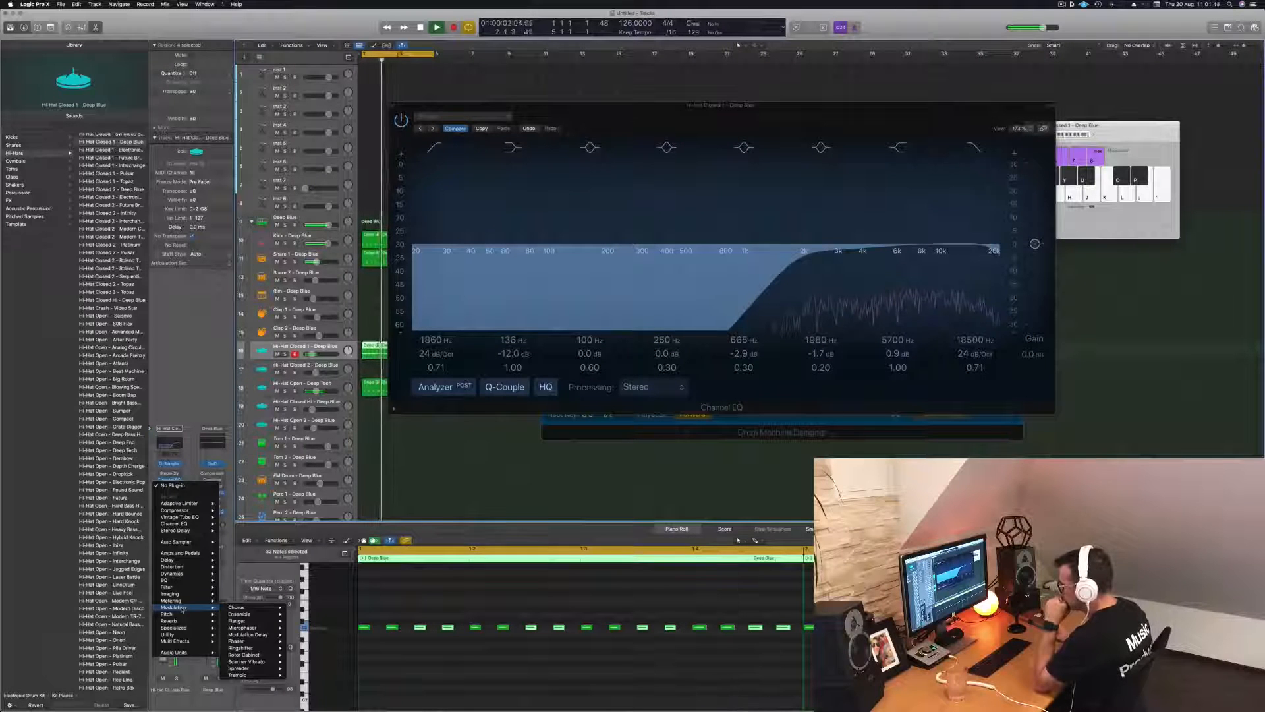
mouse_move(261, 675)
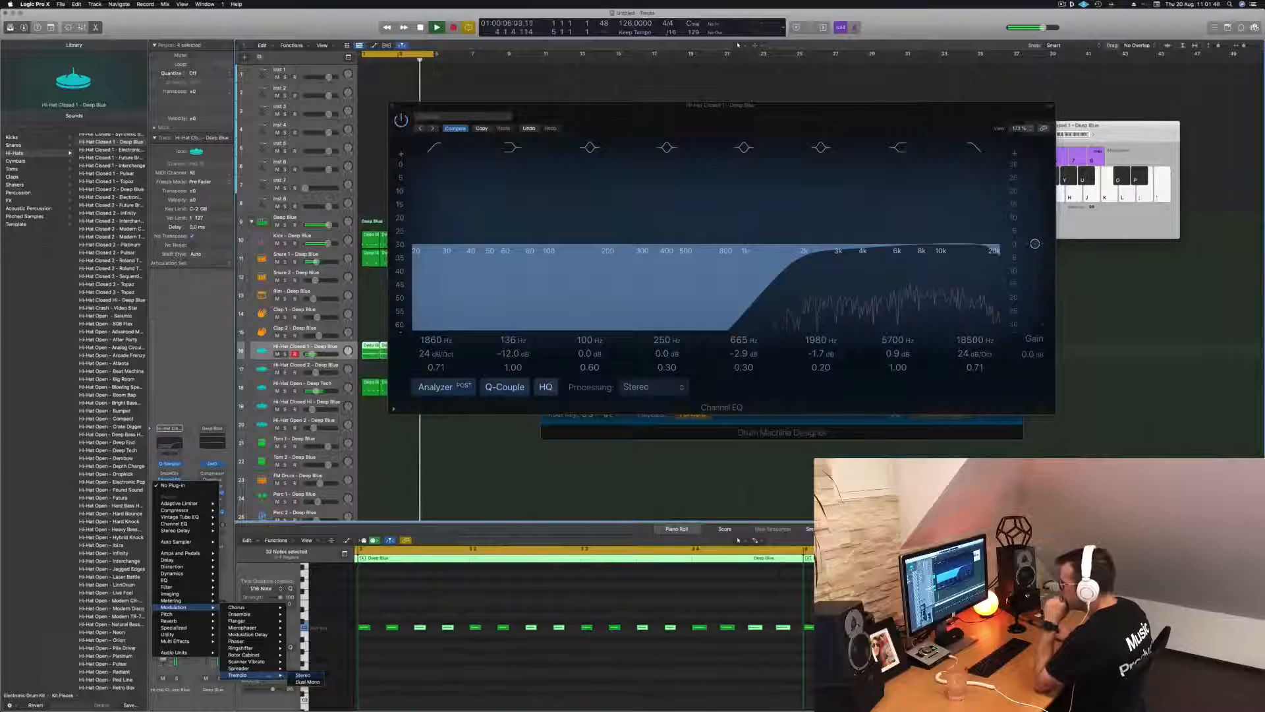
mouse_move(277, 606)
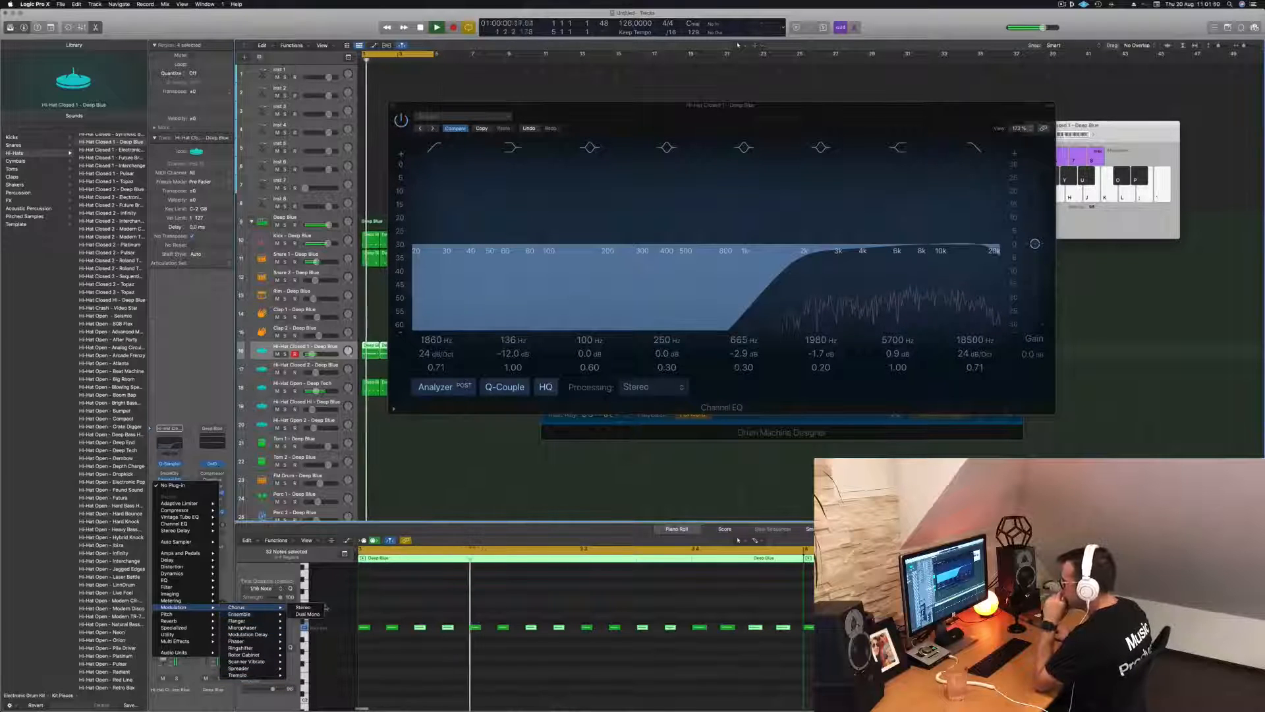
click(316, 607)
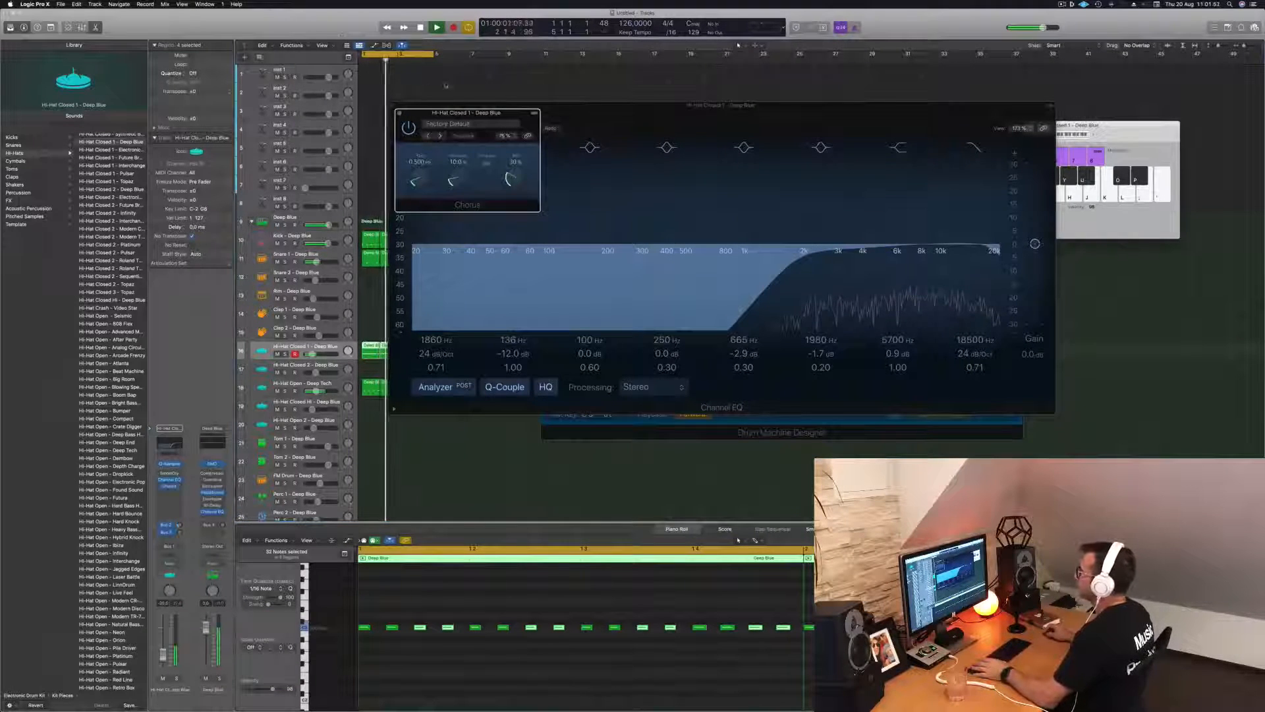
Set the chorus to about 0.46 Hz rate, 19% intensity and 85% mix, toggle its bypass and close it
drag(473, 115, 408, 180)
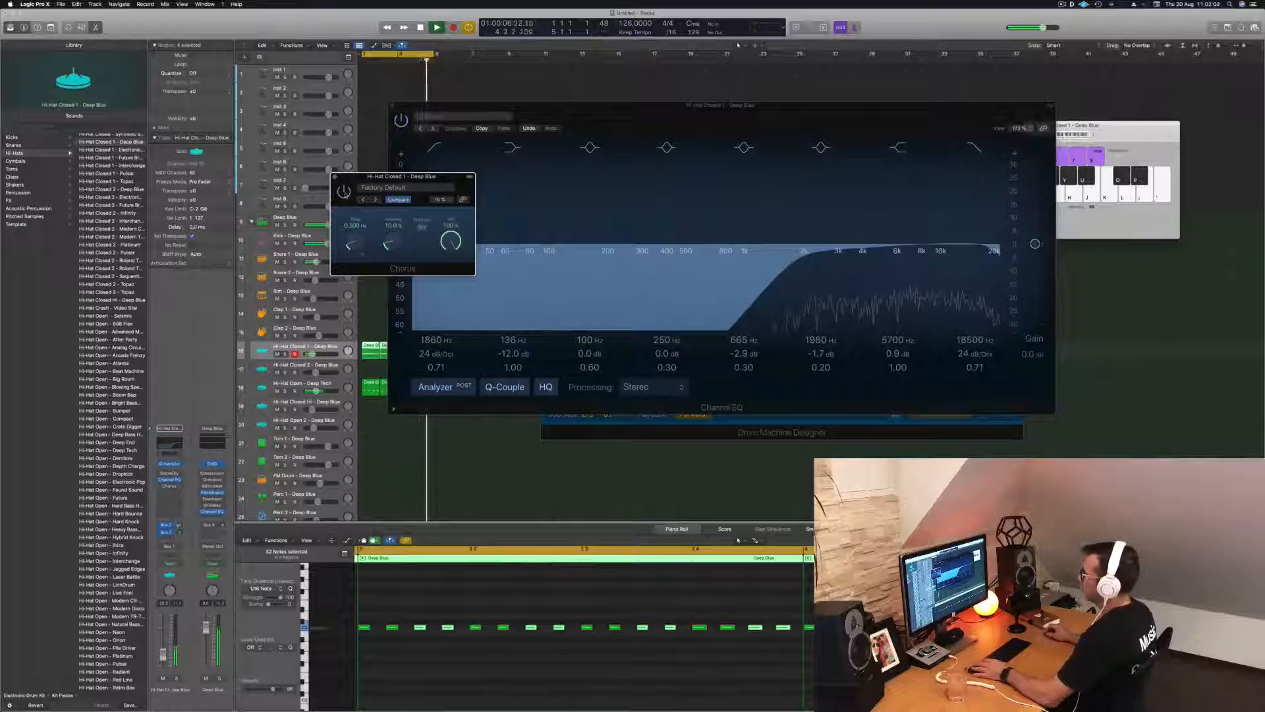
drag(456, 245, 456, 255)
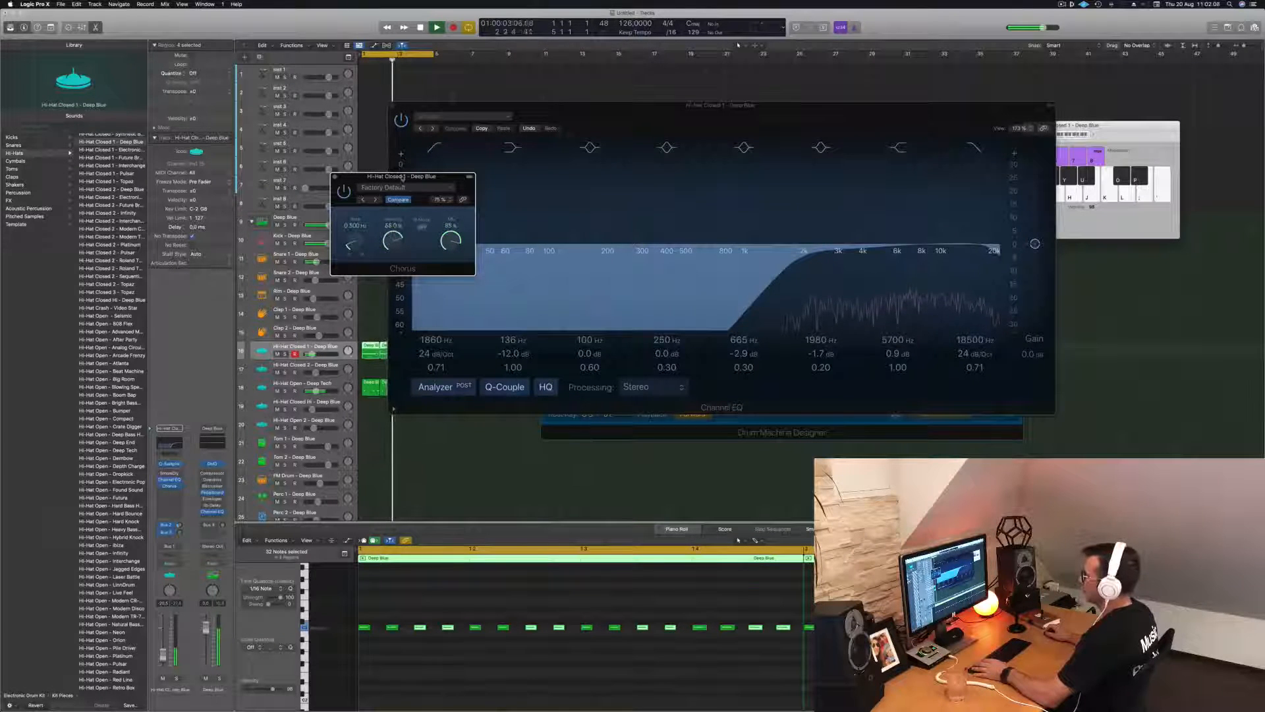
drag(403, 167, 404, 226)
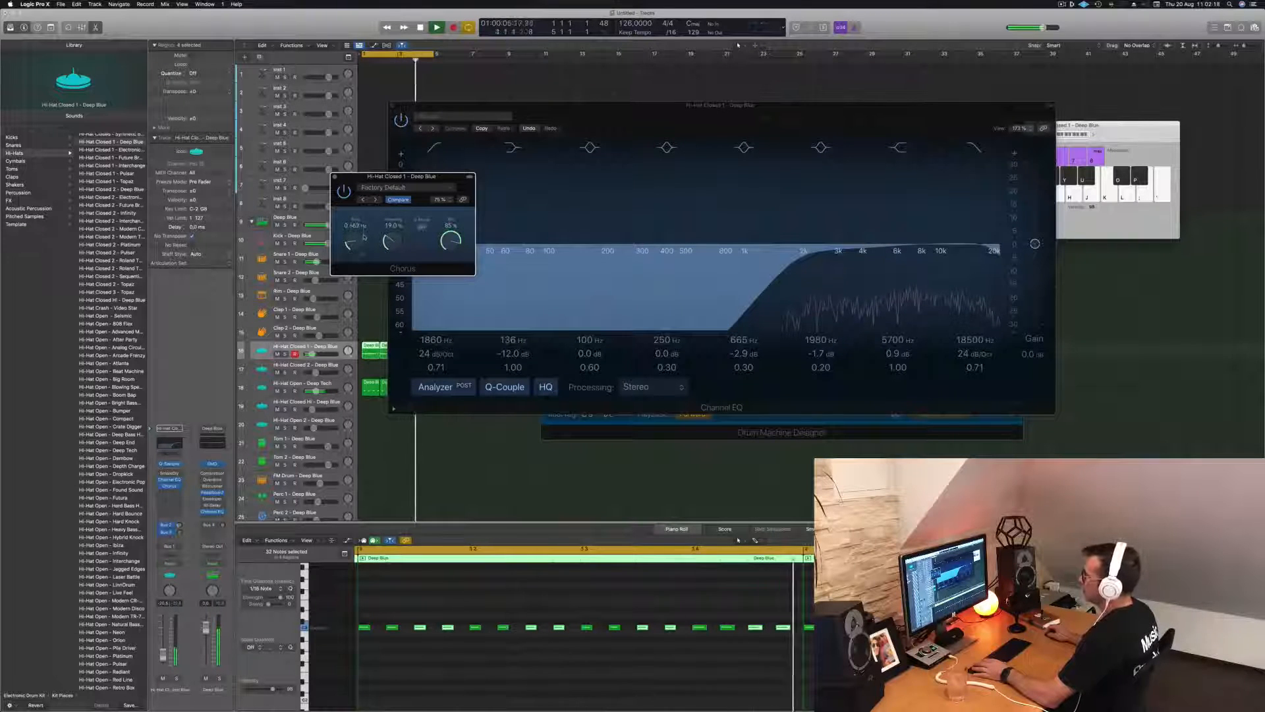
click(344, 191)
click(335, 176)
key(space)
key(space)
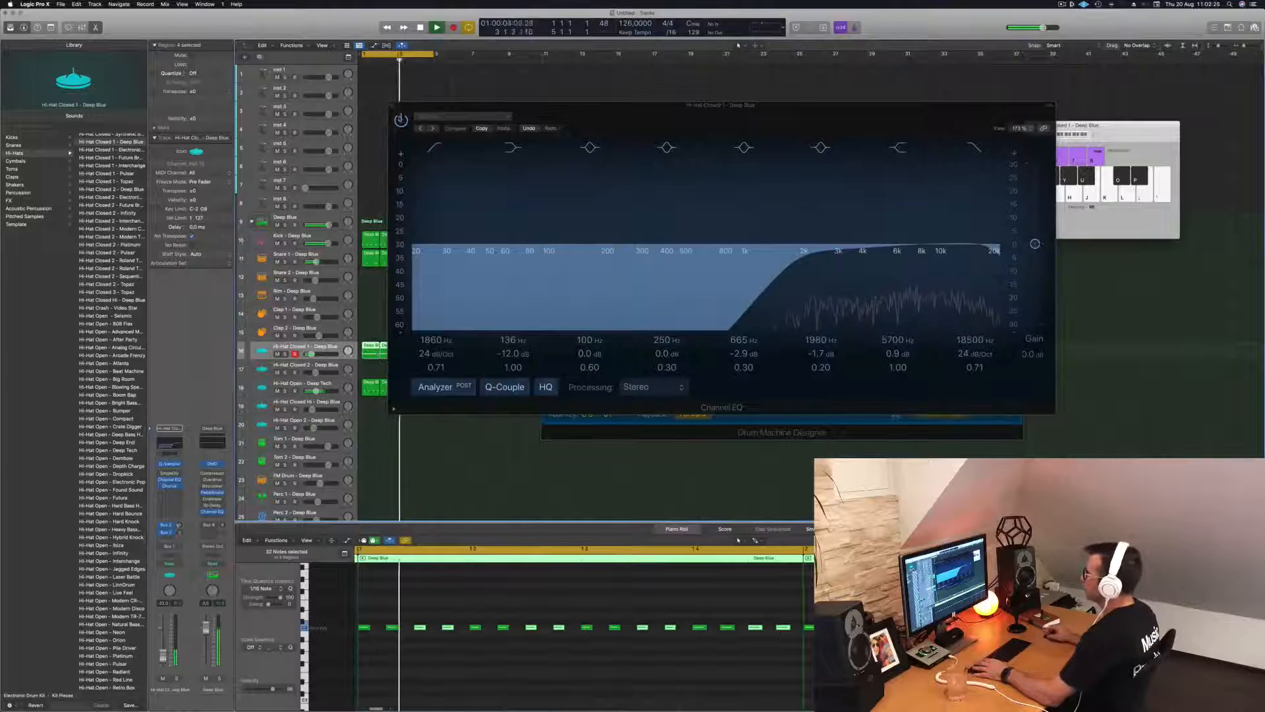
Close the Channel EQ and shorten the Hi-Hat Closed 1 sample's end to about 0.434 s
click(394, 106)
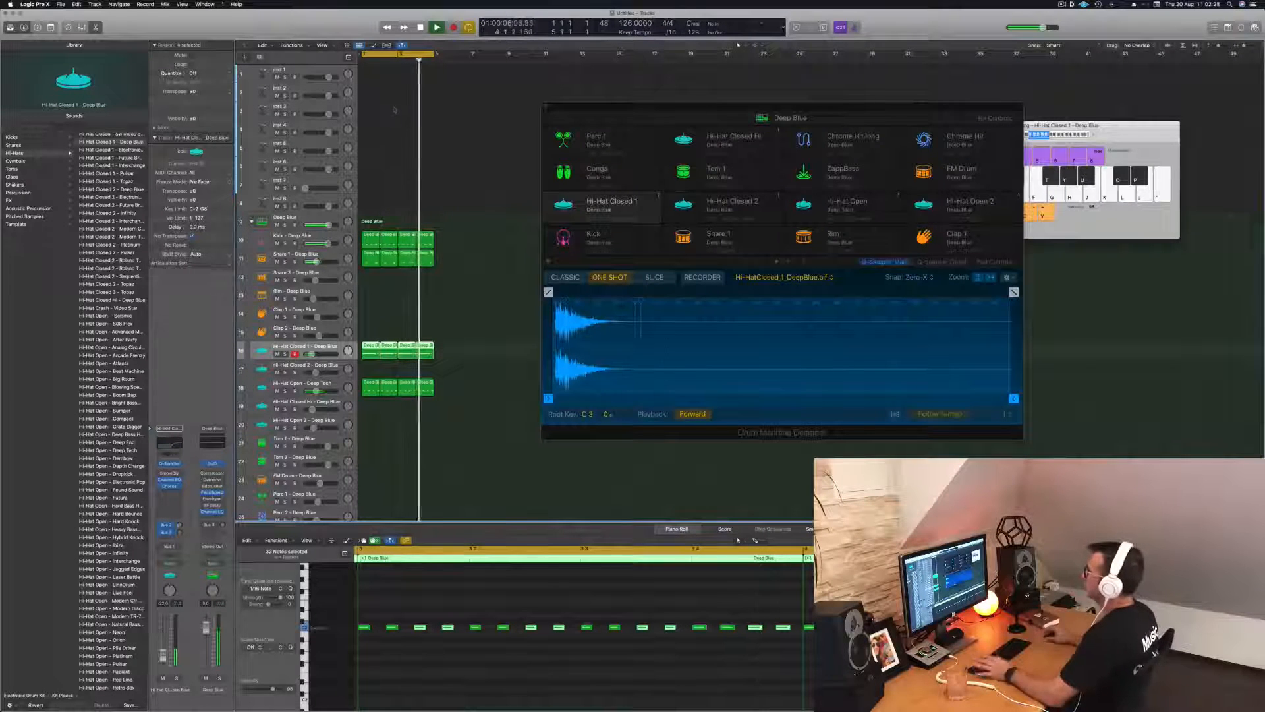
drag(731, 107, 664, 107)
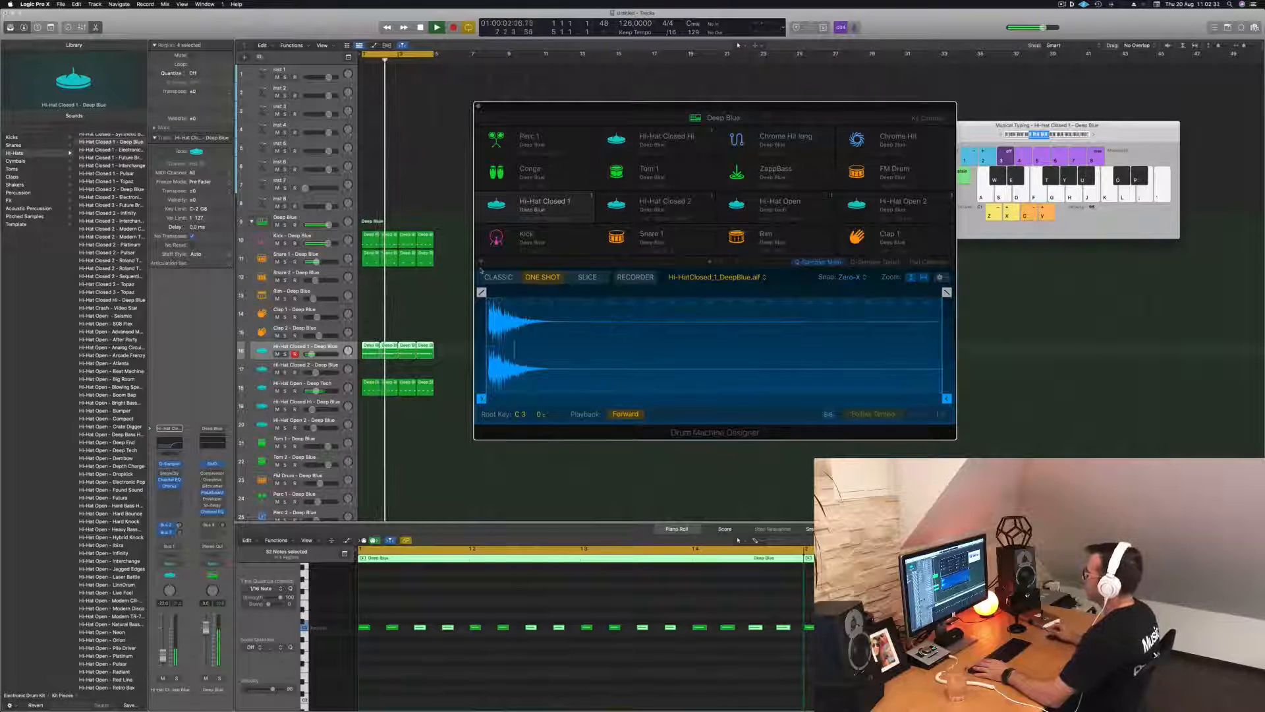
mouse_move(946, 398)
mouse_down()
mouse_move(506, 398)
mouse_move(925, 398)
mouse_up()
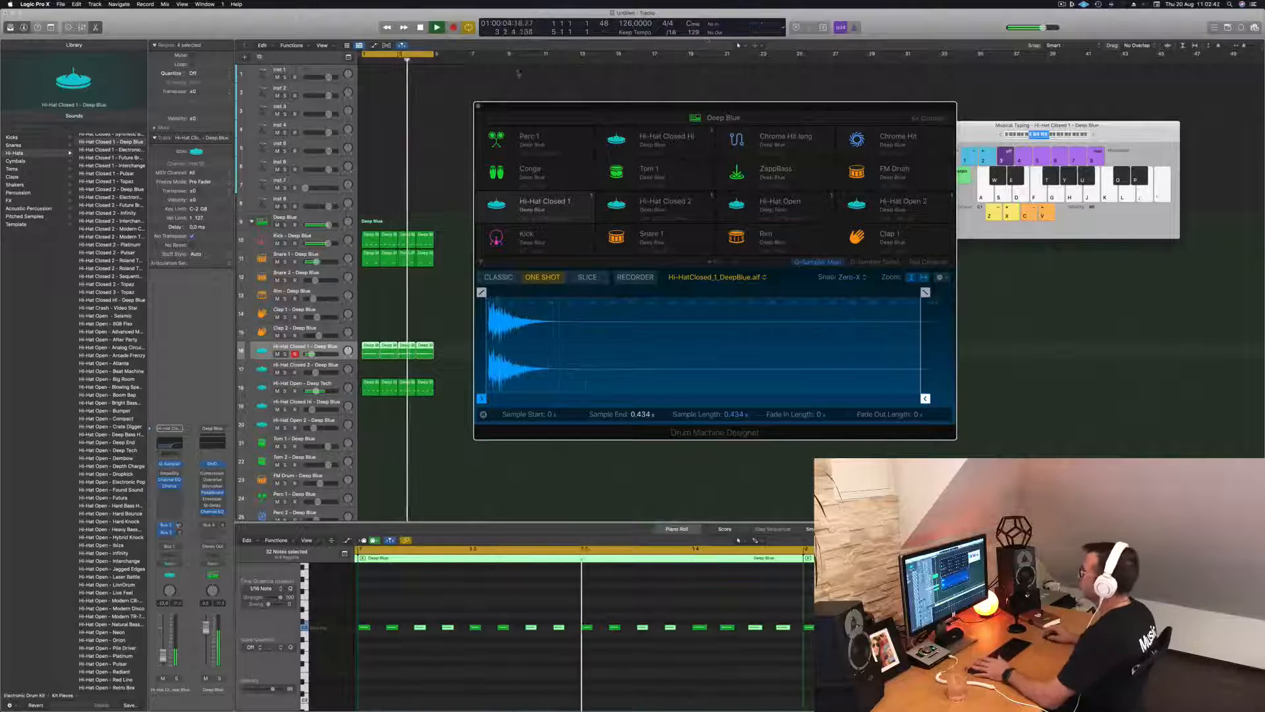
Close the Drum Machine Designer window and copy the first Hi-Hat Open region onto the Tom 1 track
click(479, 106)
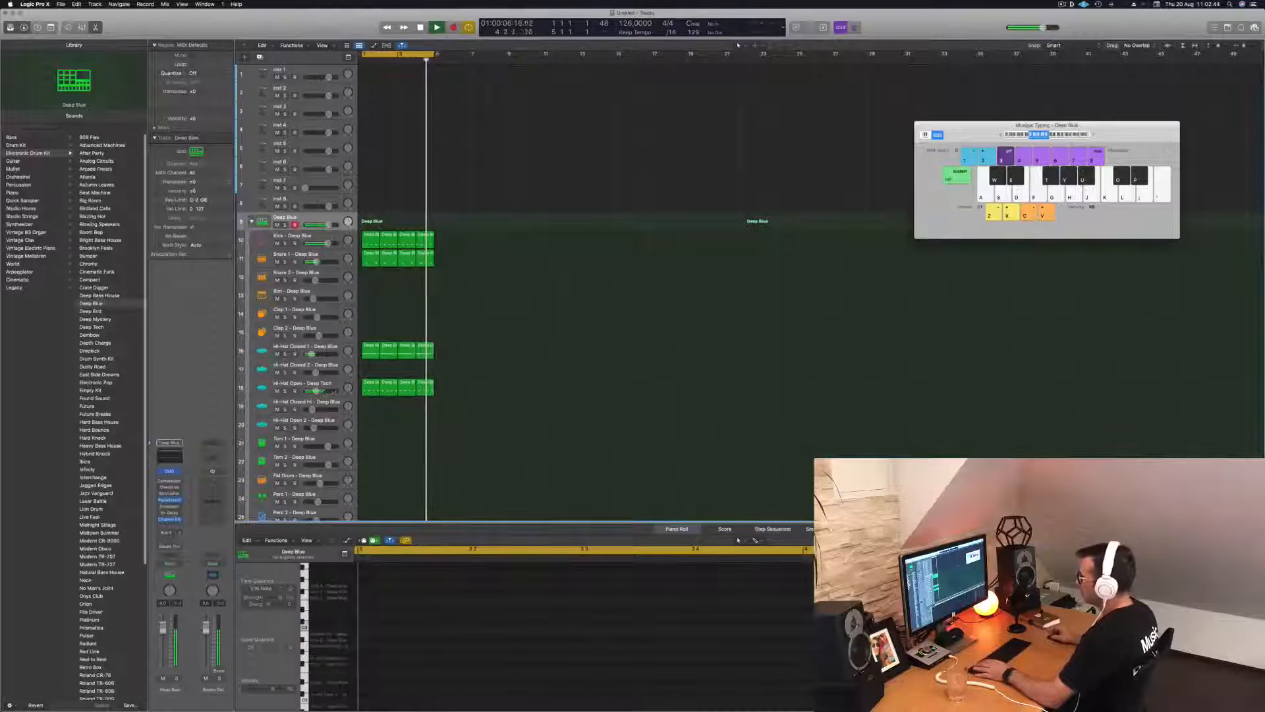
click(331, 386)
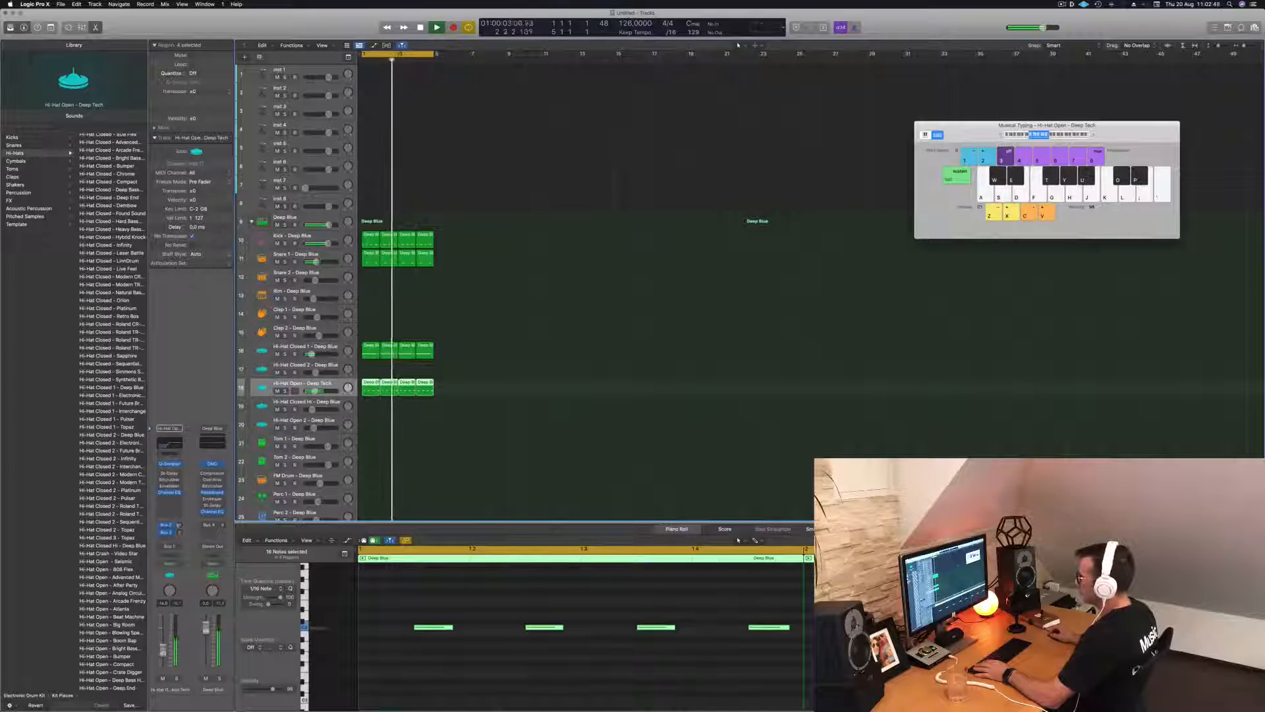
scroll(484, 283, down, 3)
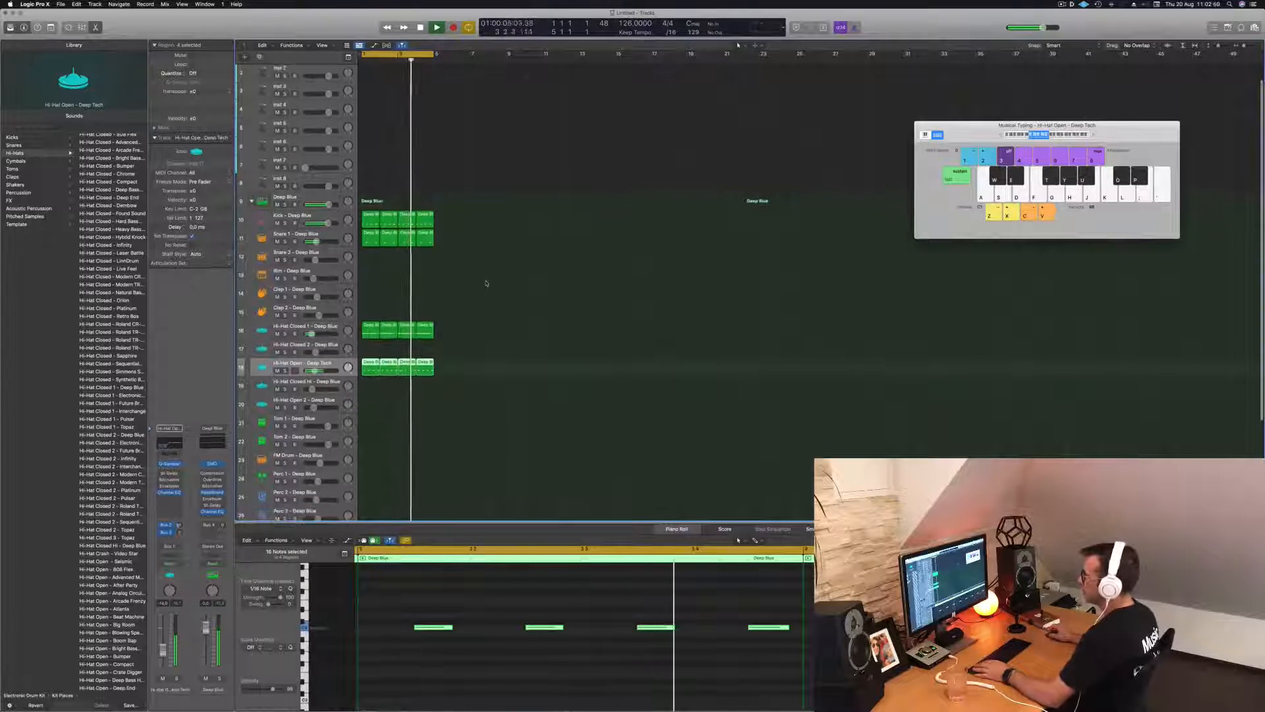
click(369, 342)
drag(367, 373, 370, 405)
Select the four notes in the new Tom 1 region and examine their placement in the Piano Roll
drag(413, 613, 711, 640)
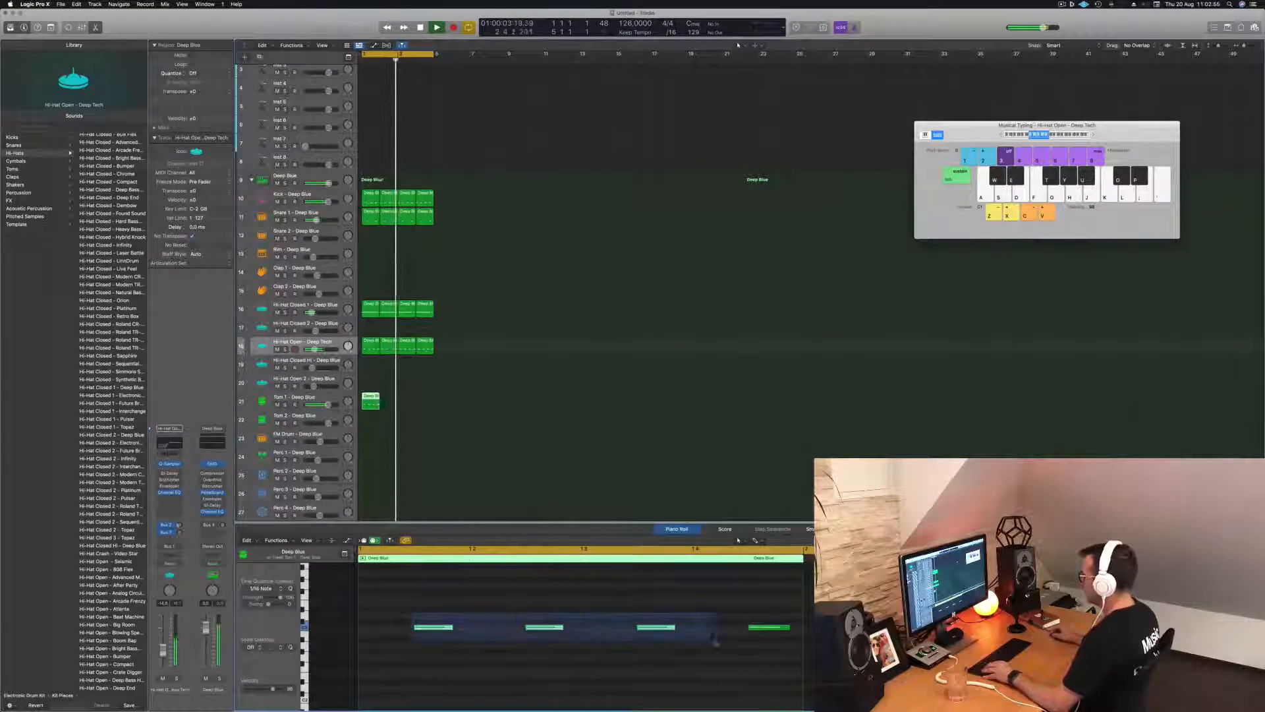
drag(793, 643, 794, 644)
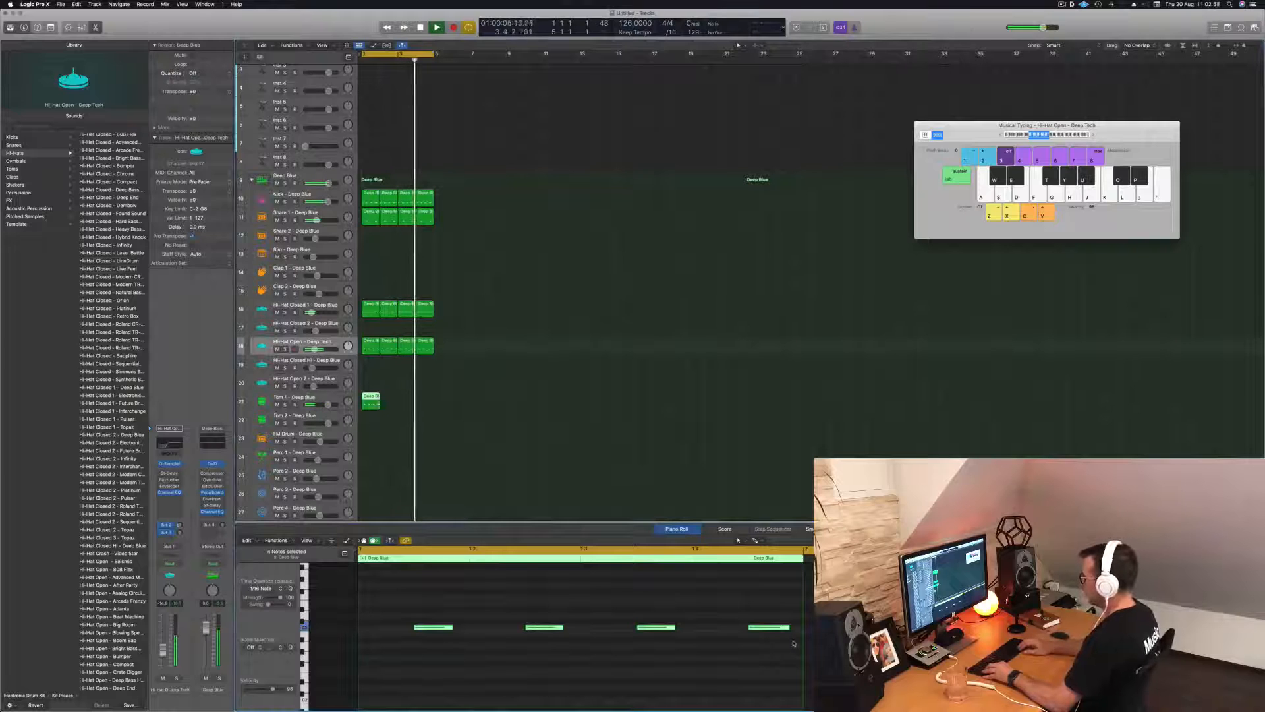
scroll(593, 654, down, 4)
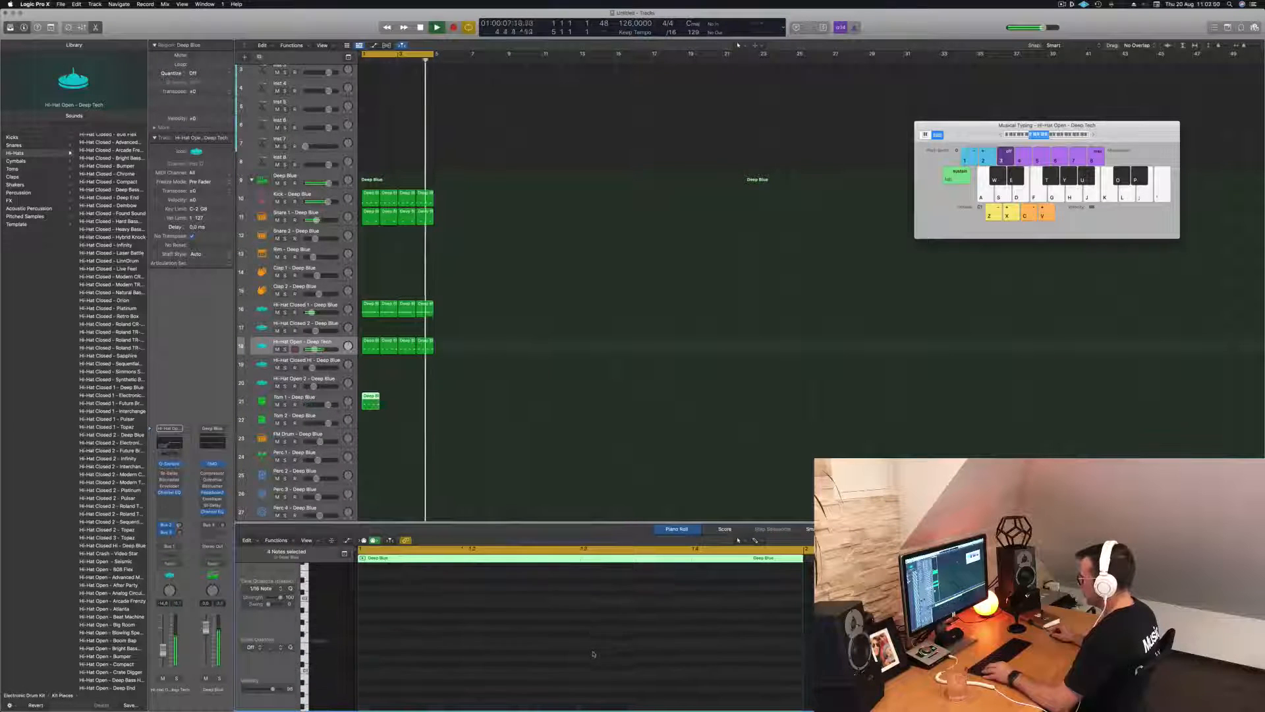
scroll(594, 655, up, 2)
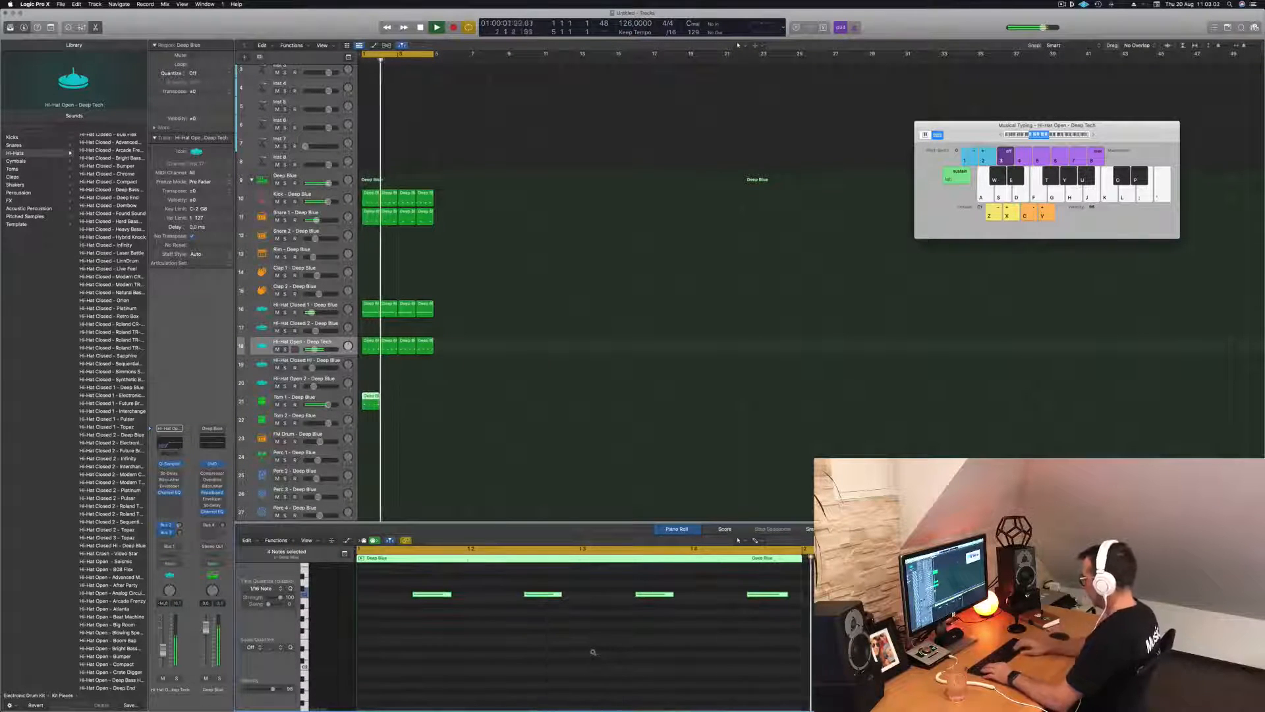
scroll(594, 654, up, 3)
scroll(492, 649, down, 3)
scroll(492, 649, down, 1)
scroll(496, 646, down, 2)
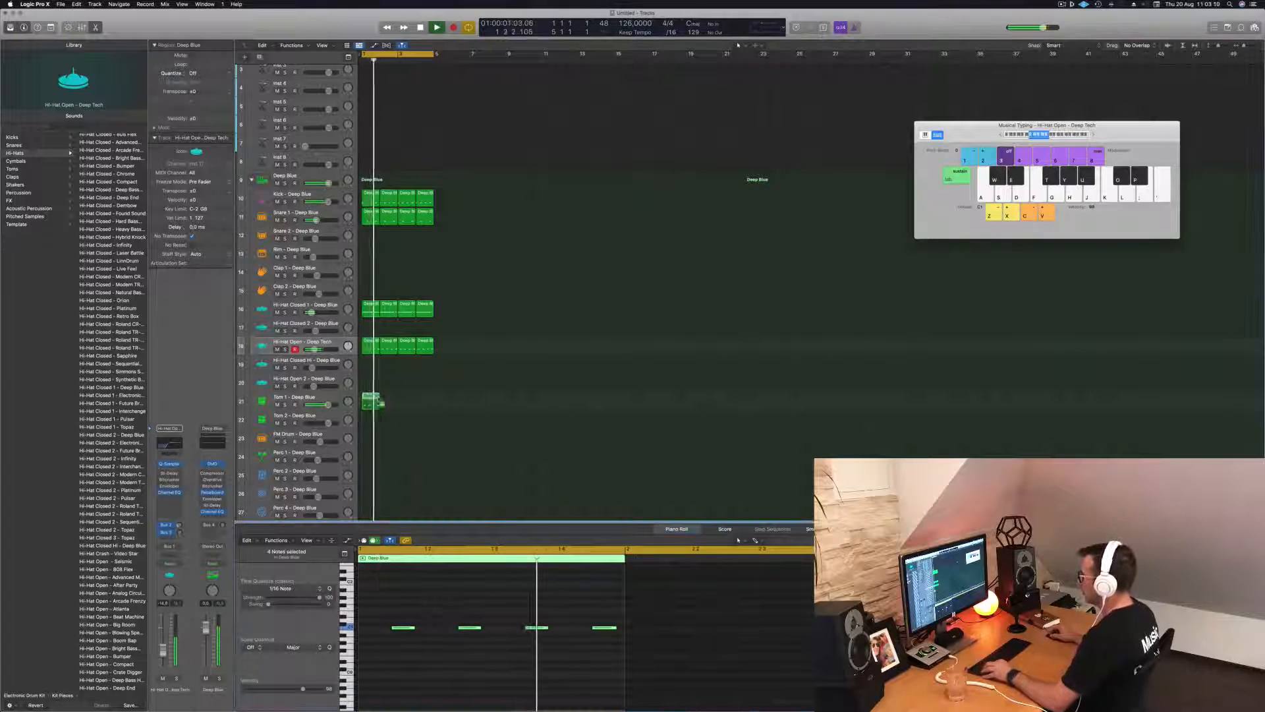
Copy the Tom 1 region to fill bars 2 to 4 and select all four regions
drag(387, 399, 407, 400)
shift+click(371, 400)
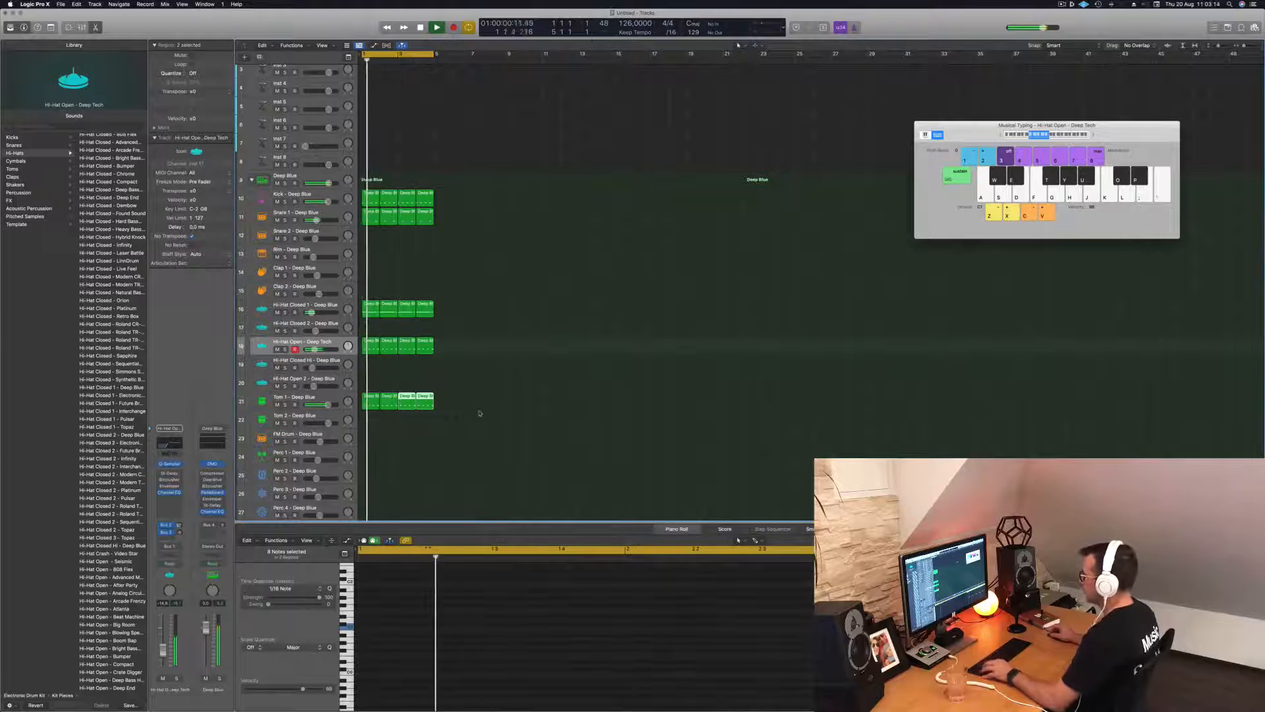
drag(481, 413, 377, 412)
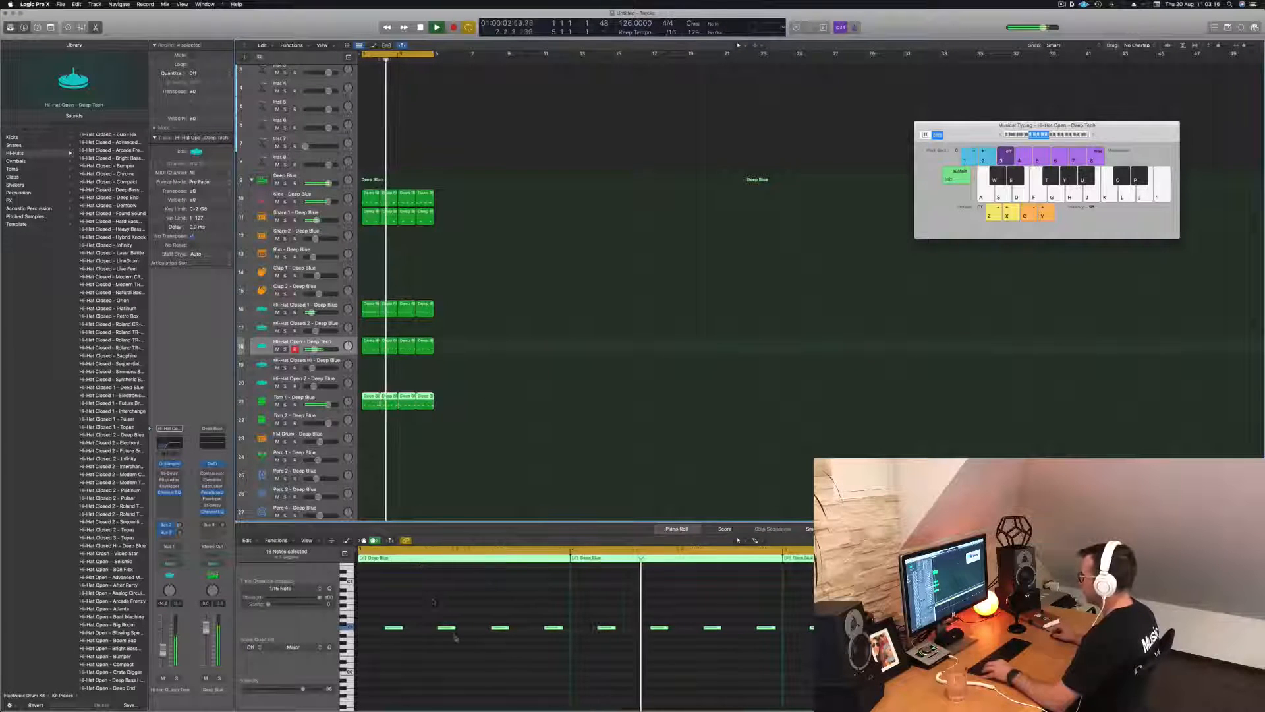
click(381, 606)
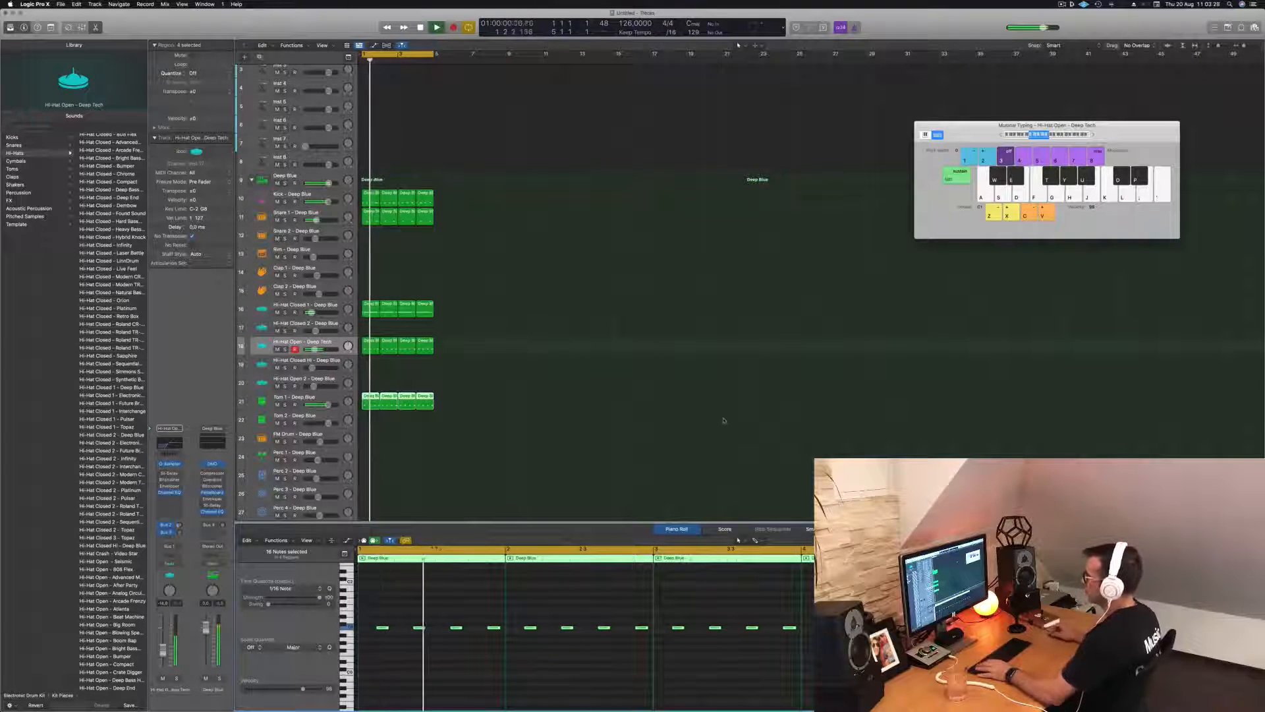
Try transposing the Tom 1 notes up four semitones, and return them to their original pitch
click(327, 402)
key(space)
click(446, 667)
key(alt+Up)
key(alt+Up)
key(alt+Up)
key(alt+Up)
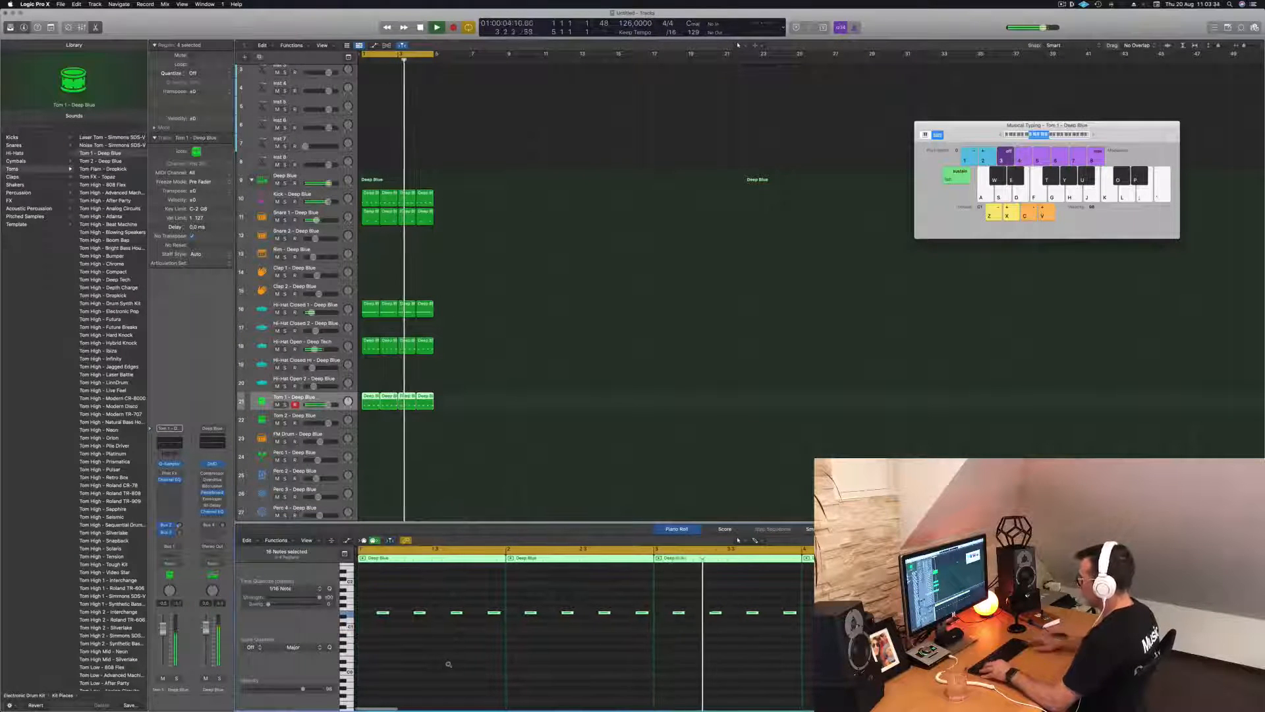
key(alt+Down)
key(alt+Down)
key(alt+Down)
key(alt+Down)
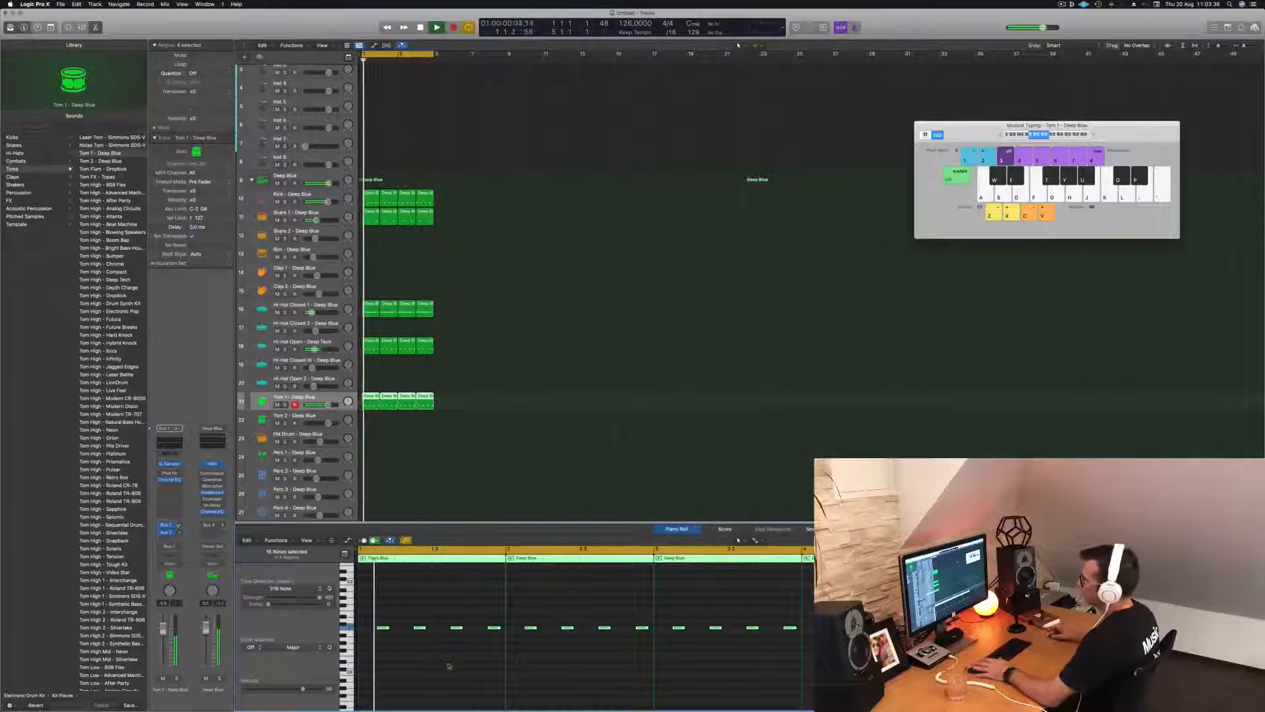
Lower the Tom 1 track volume slightly and copy its first region onto the Tom 2 track
click(327, 403)
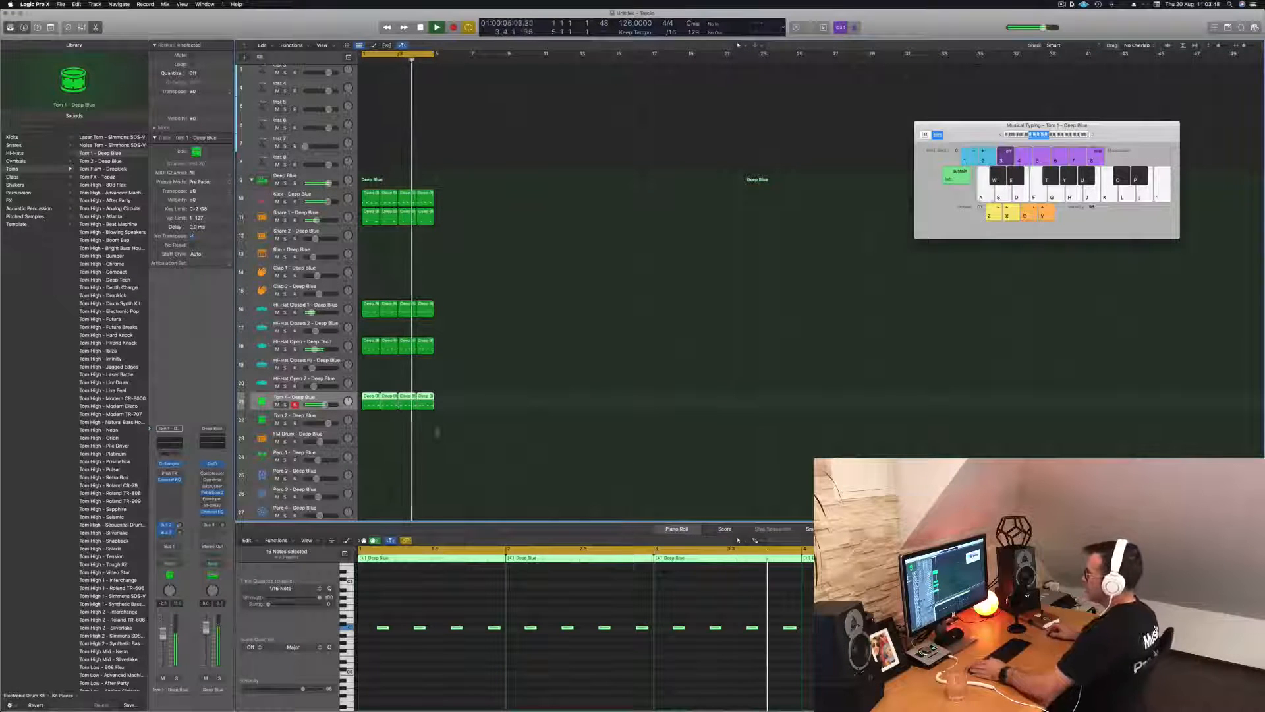
click(465, 415)
drag(368, 398, 369, 417)
In the Tom 2 region, delete the first note and nudge the second note one sixteenth later
mouse_move(380, 609)
mouse_down()
mouse_move(429, 637)
mouse_move(388, 639)
mouse_up()
key(Delete)
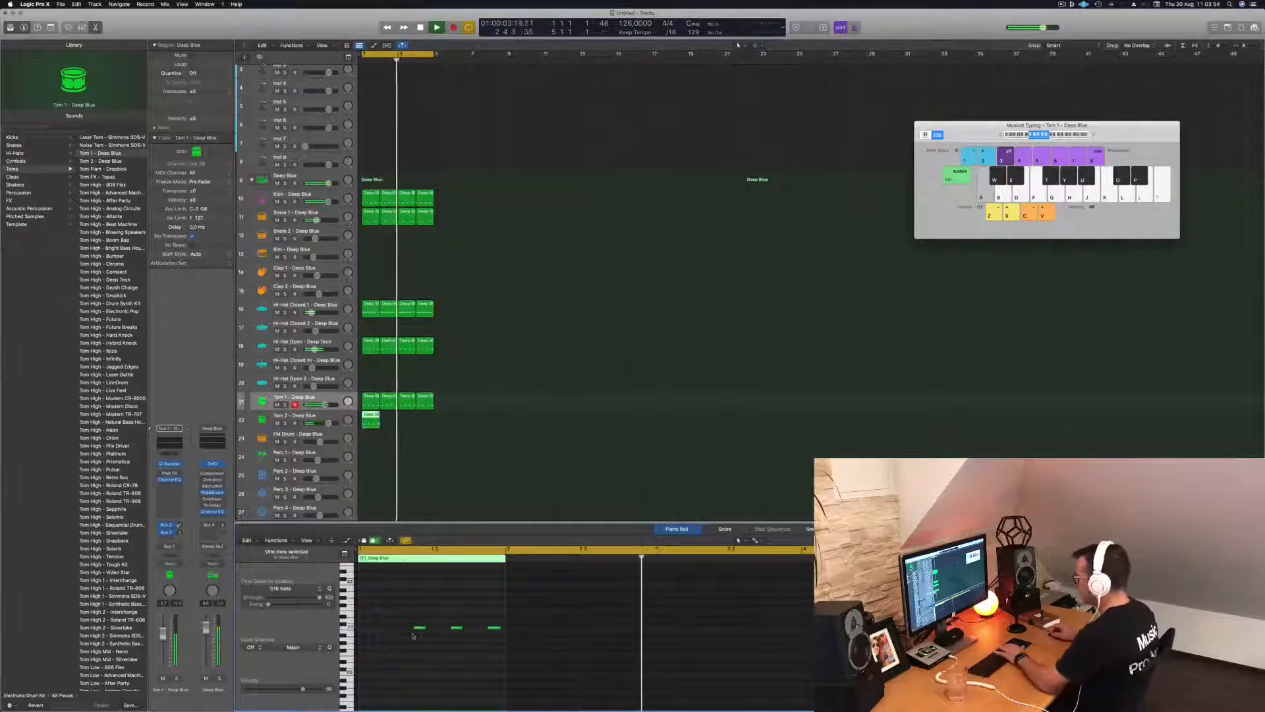
click(423, 629)
key(alt+Right)
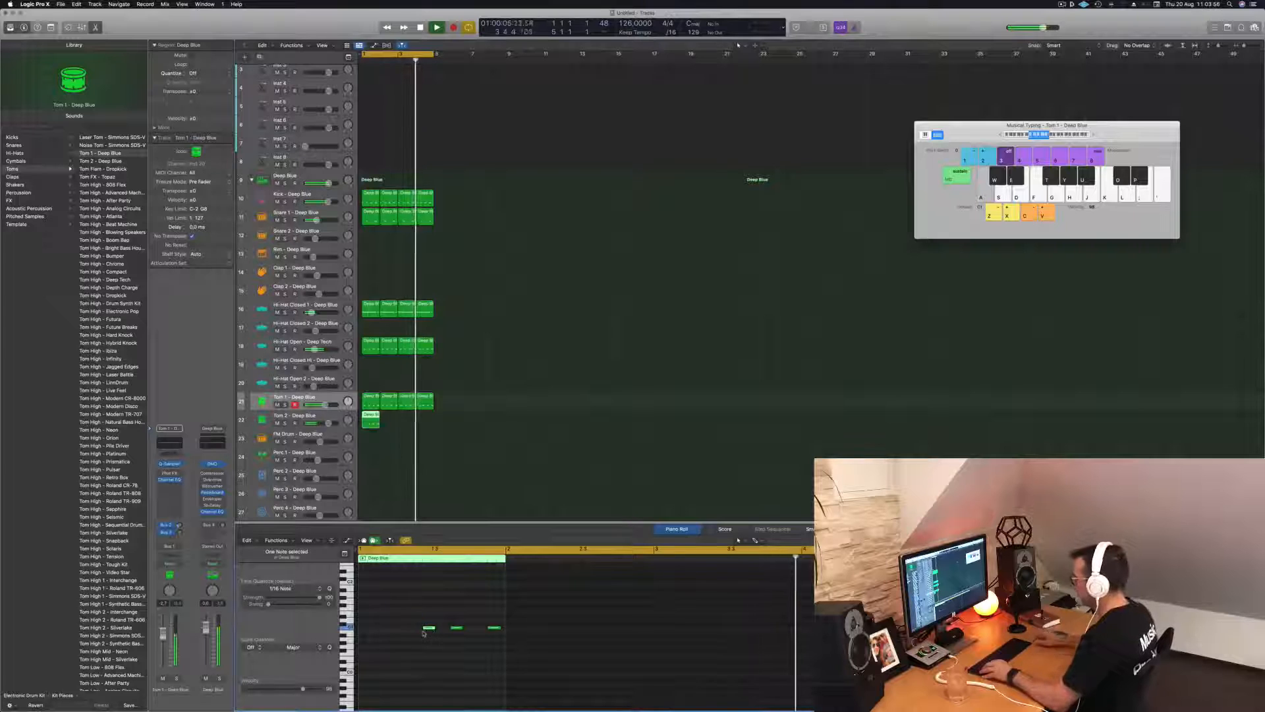
Replace the last two notes of the Tom 2 region with a copy of the nudged note two beats later
drag(444, 620, 506, 631)
key(Delete)
key(super+Left)
drag(393, 611, 566, 660)
click(322, 416)
drag(401, 613, 487, 645)
key(space)
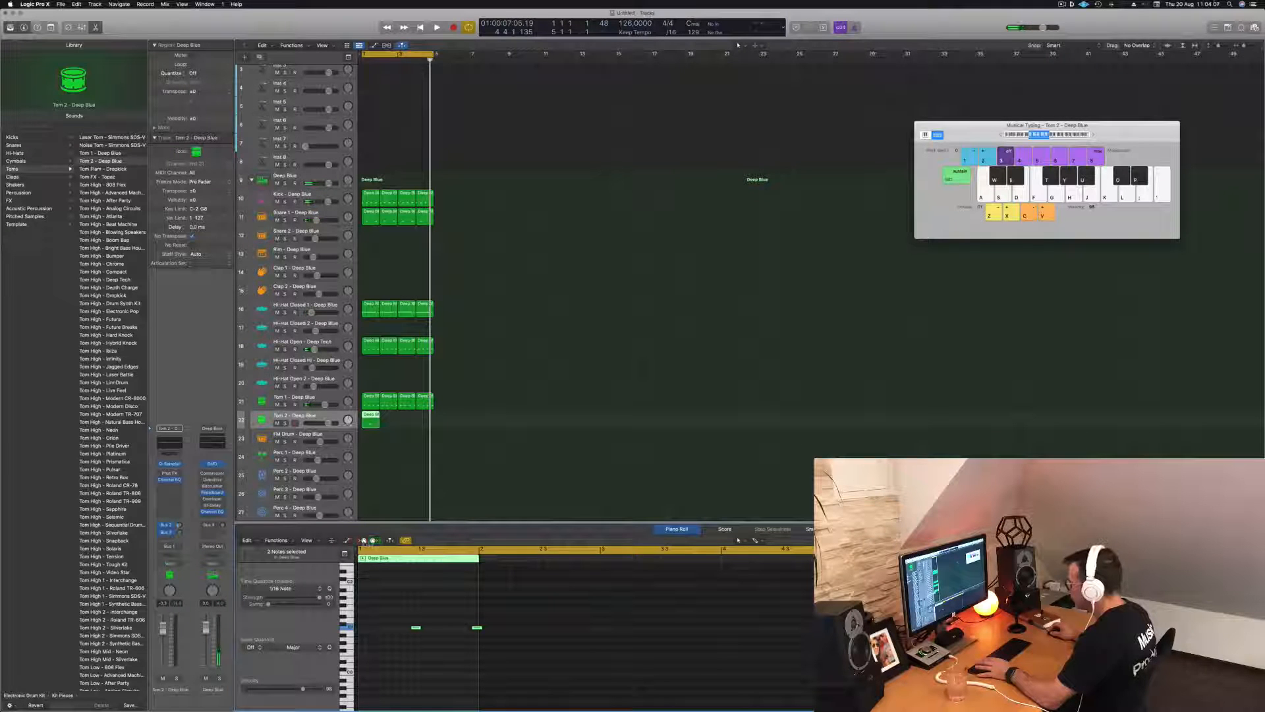
Compare the first Tom 1 and Tom 2 regions, and shorten both Tom 2 notes so the last one ends at the region's end
scroll(388, 632, up, 5)
click(370, 420)
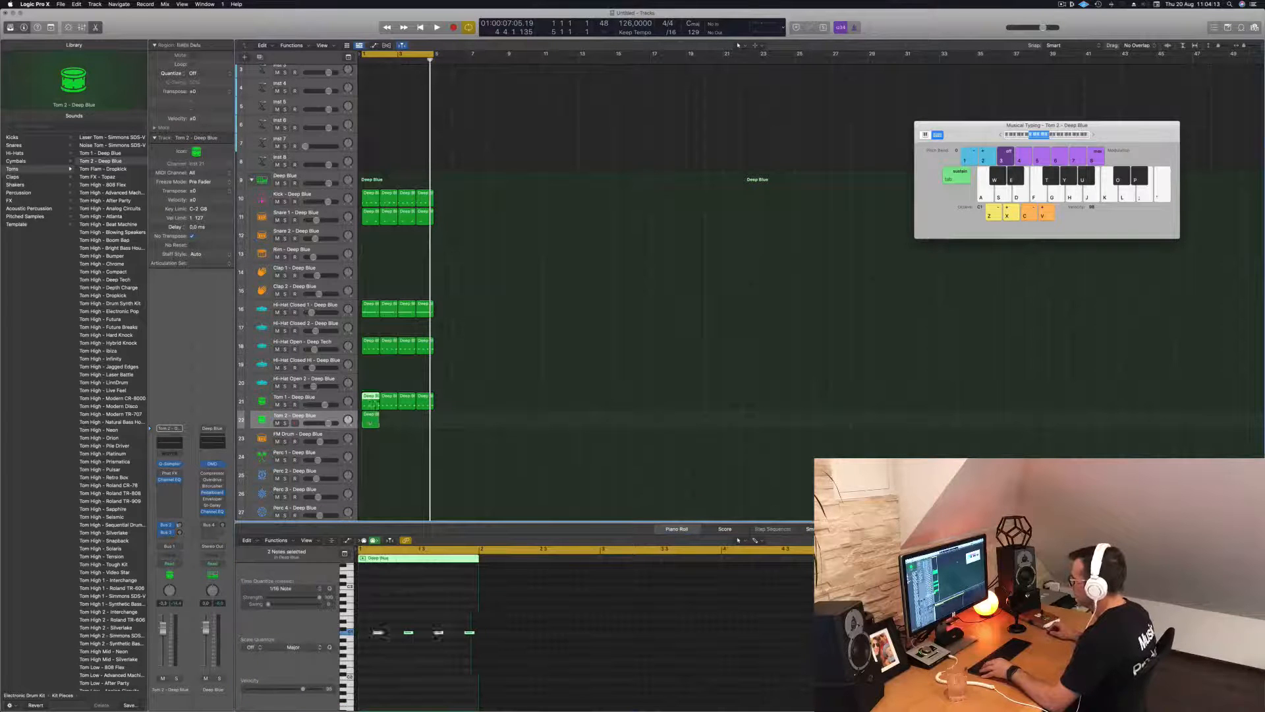
click(388, 401)
click(372, 420)
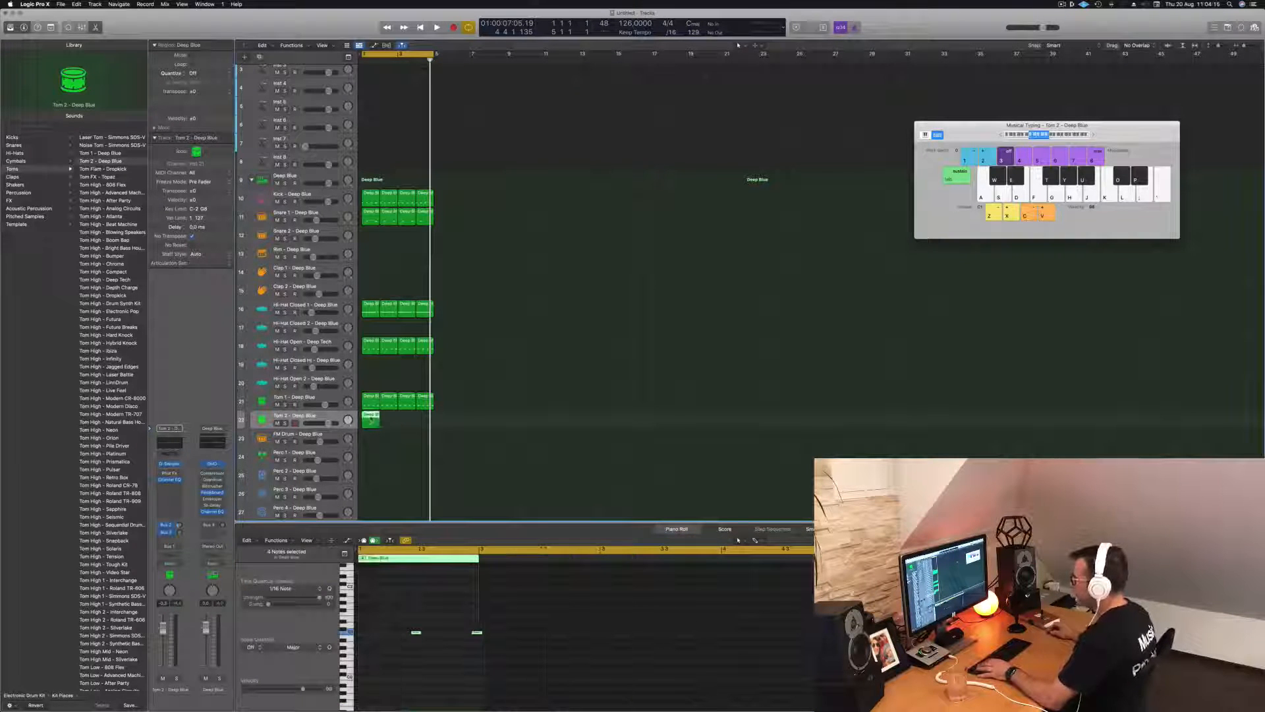
key(space)
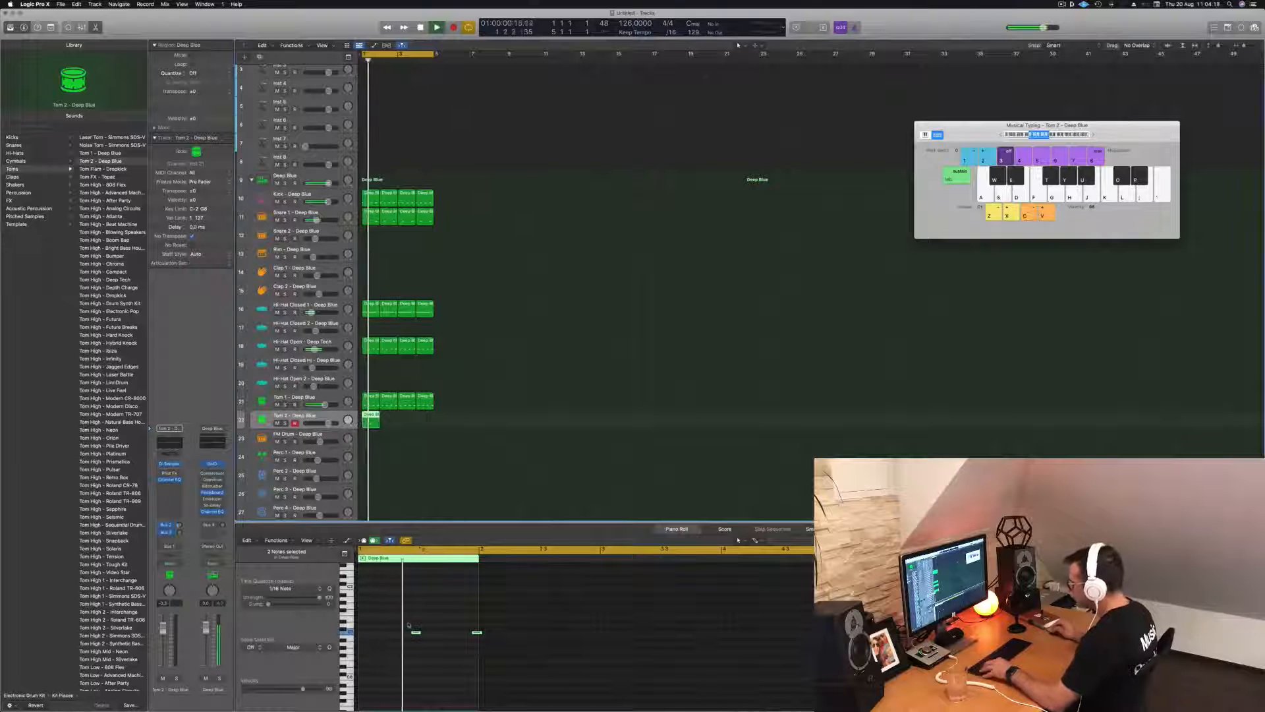
scroll(427, 623, up, 3)
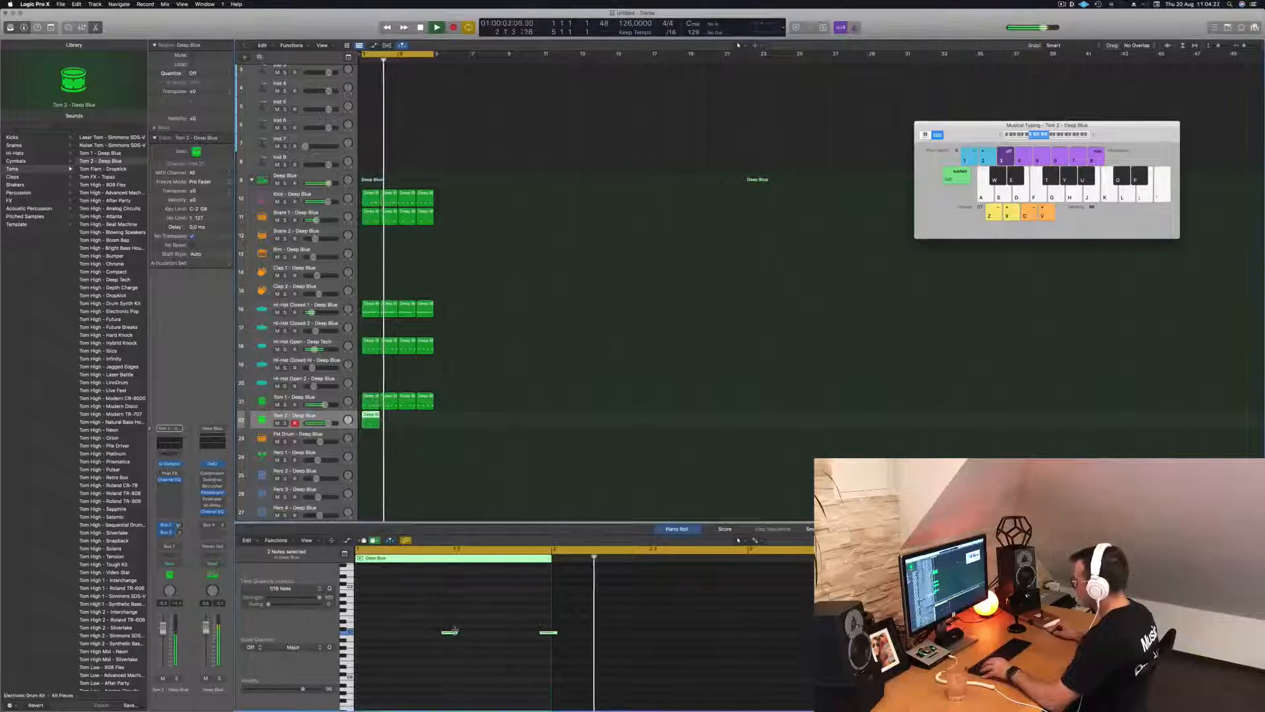
key(space)
key(space)
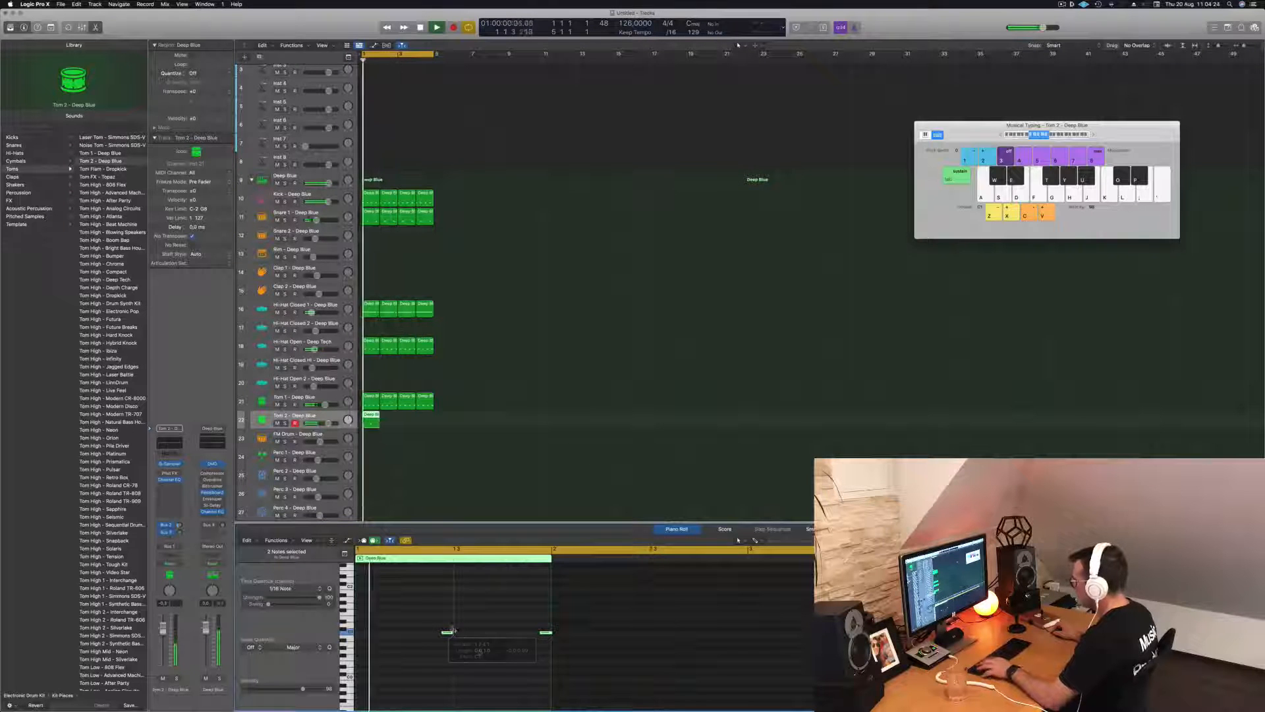
scroll(461, 649, down, 2)
key(space)
key(space)
Copy the Tom 2 region to fill bars 2 to 4
click(371, 419)
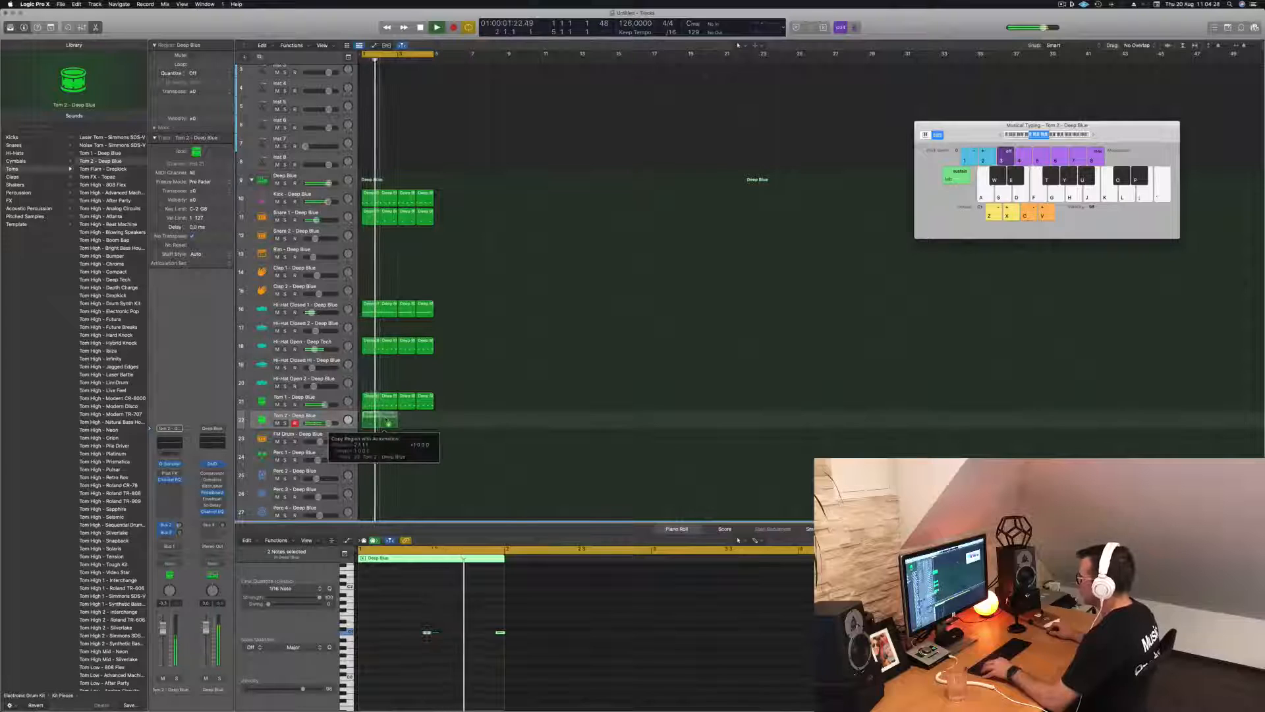
key(super+r)
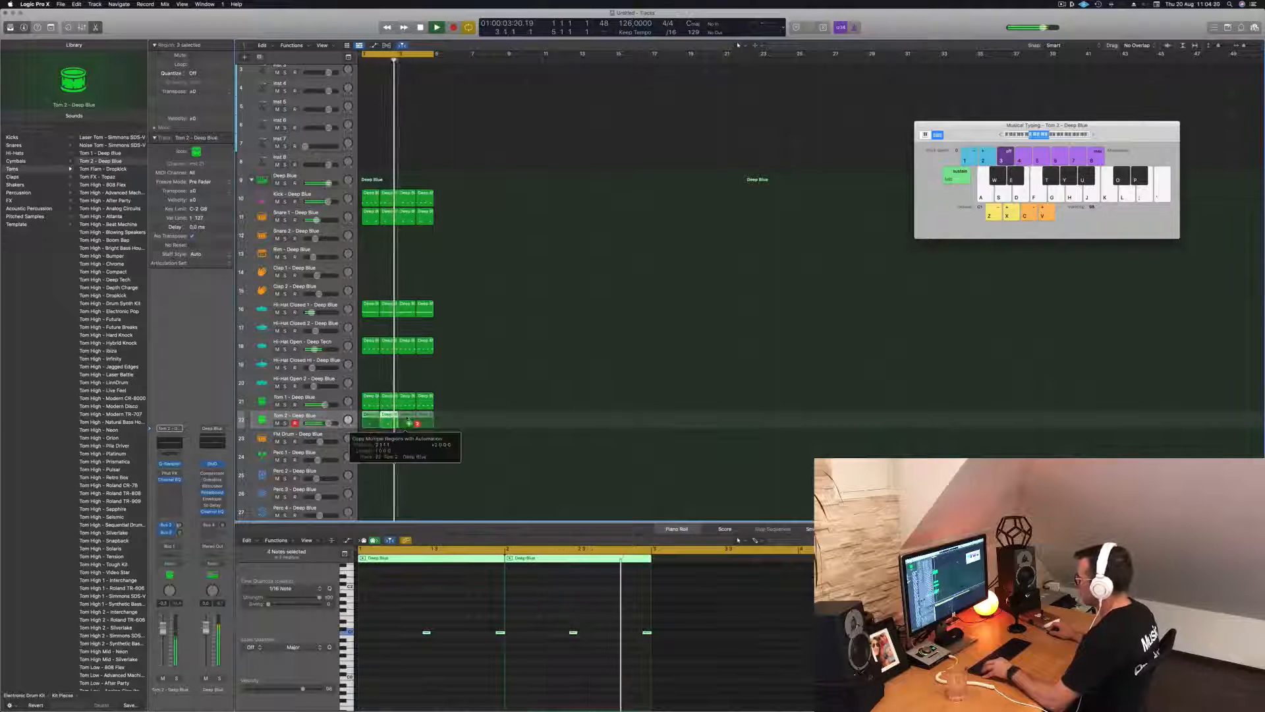
drag(406, 429, 370, 422)
Try all the Tom 2 notes one octave higher, and return them to their original pitch
scroll(424, 604, down, 5)
drag(370, 618, 535, 657)
key(shift+alt+Up)
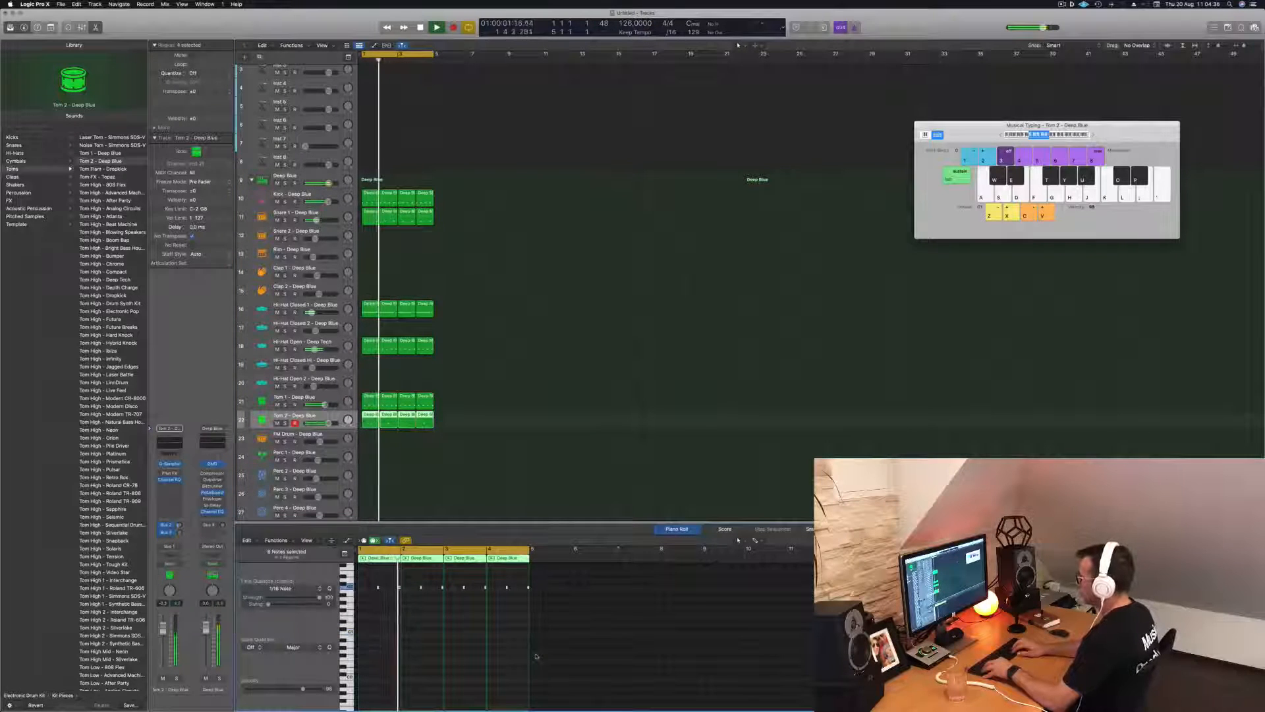
key(shift+alt+Down)
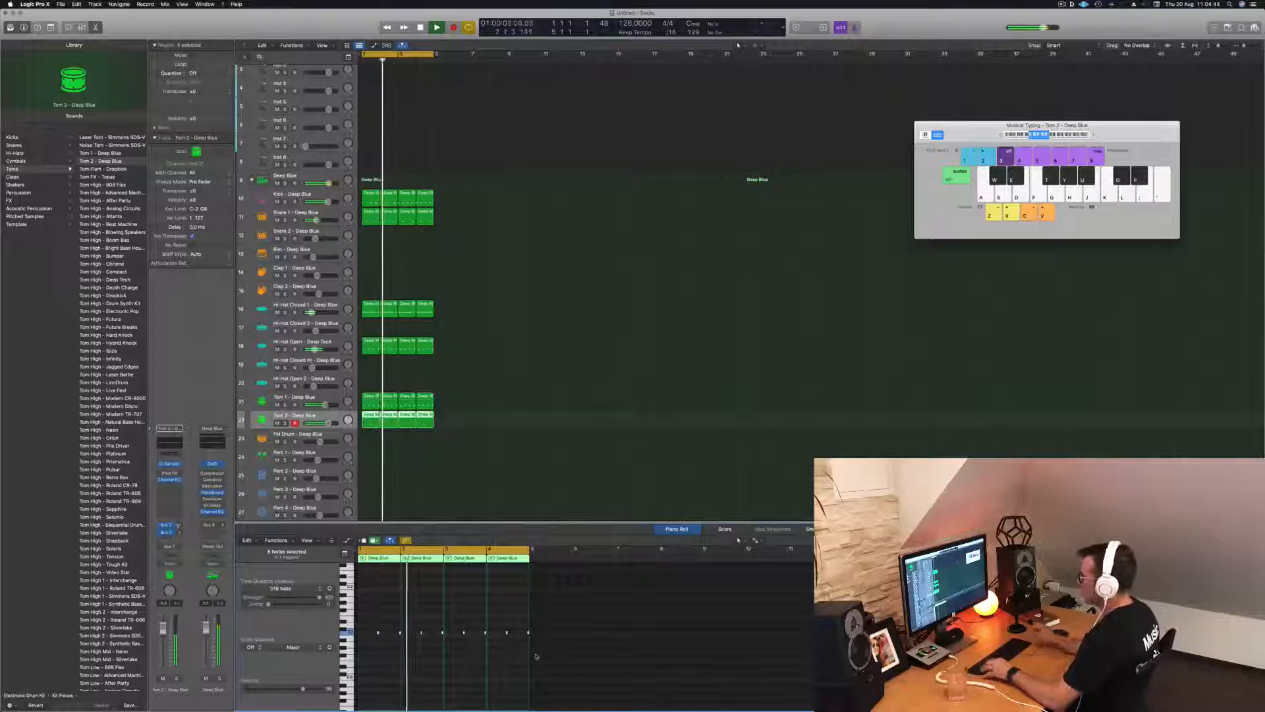
Lower the Tom 2 track volume slightly and copy its first region onto the FM Drum track
drag(329, 423, 320, 423)
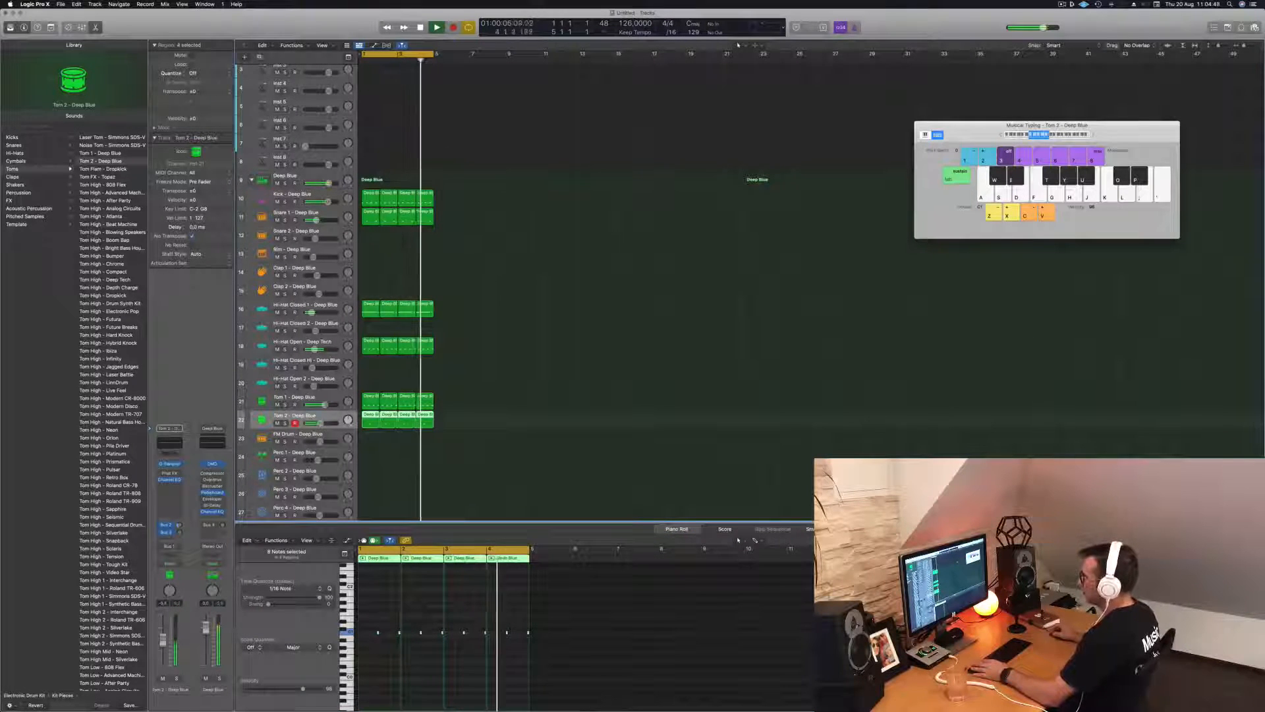
scroll(524, 374, down, 3)
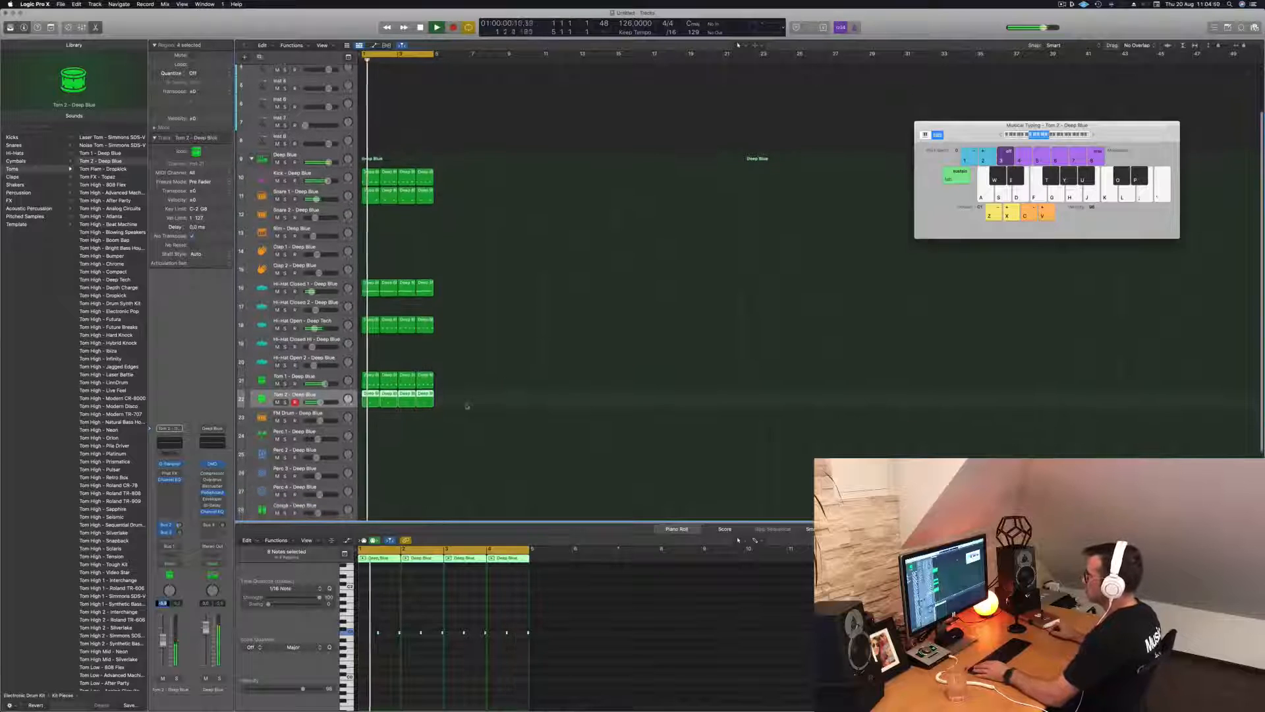
click(370, 386)
drag(369, 388, 387, 409)
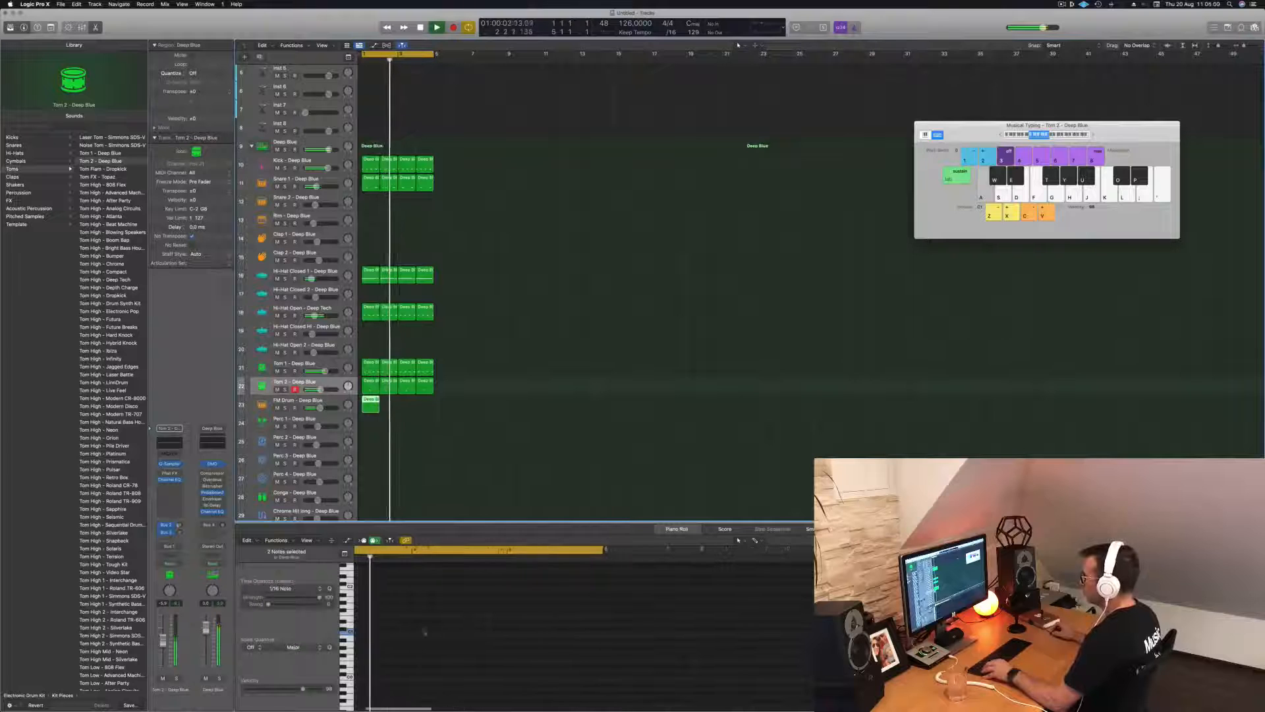
Move the FM Drum region's notes earlier in the bar and duplicate them to make a four-note pattern
scroll(417, 630, left, 5)
click(392, 620)
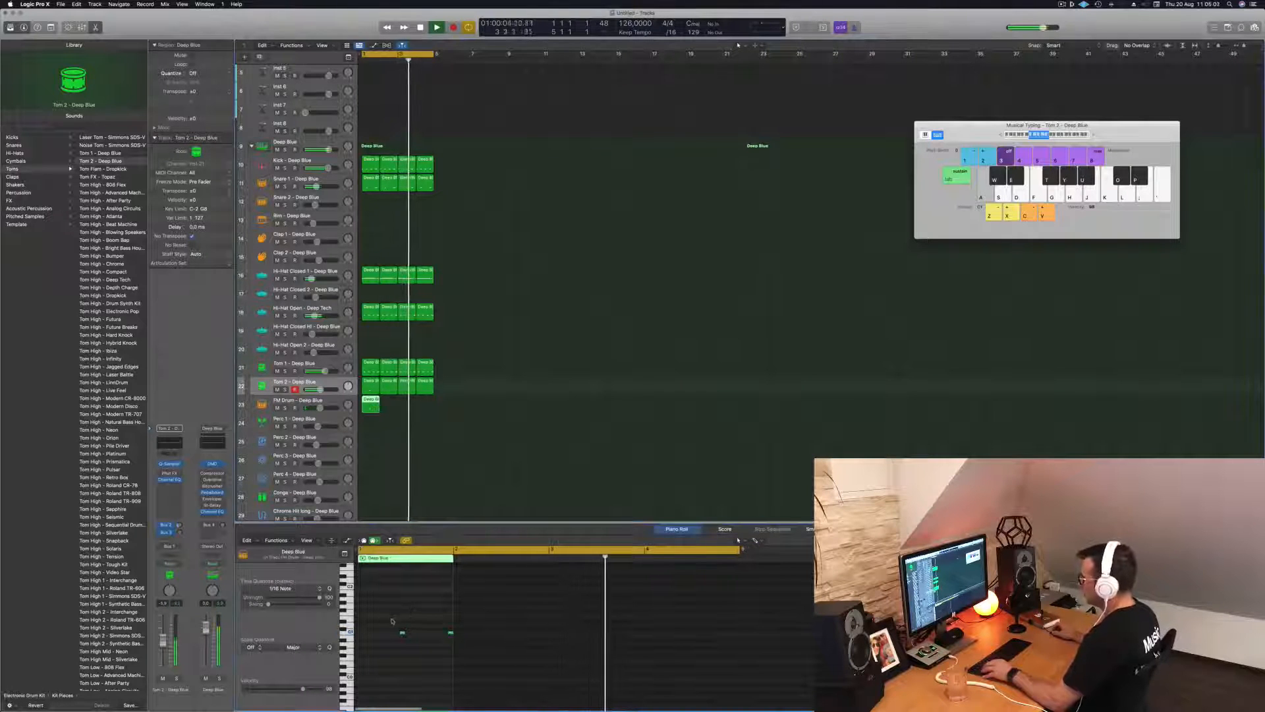
mouse_move(392, 621)
mouse_down()
mouse_move(456, 649)
mouse_move(385, 634)
mouse_up()
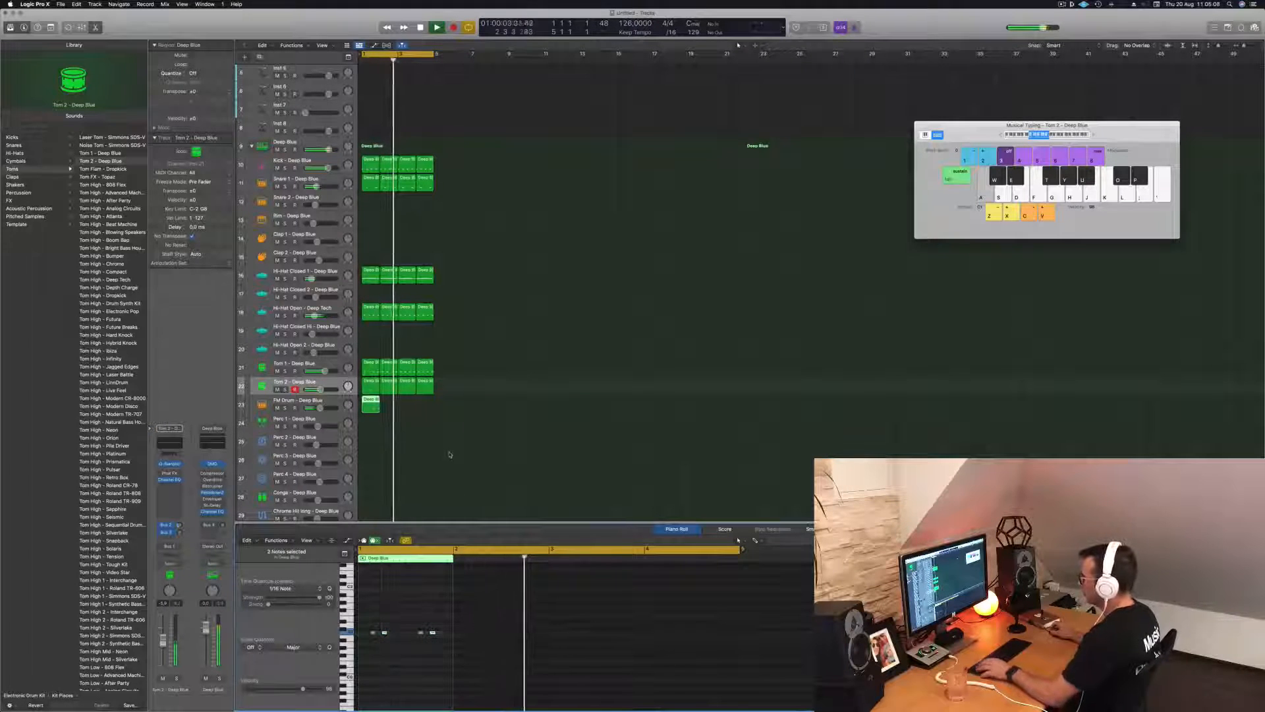
Copy the FM Drum region to fill all four bars and nudge all its notes one sixteenth earlier
drag(369, 403, 387, 403)
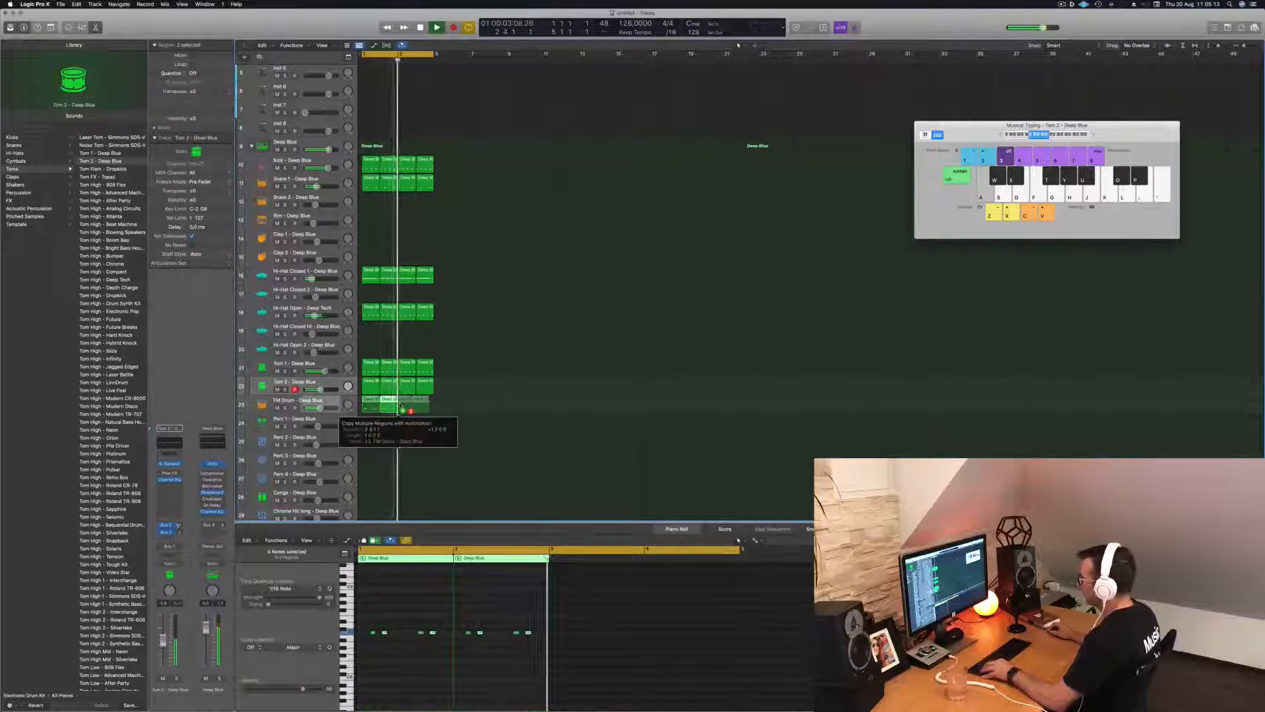
drag(407, 409, 408, 409)
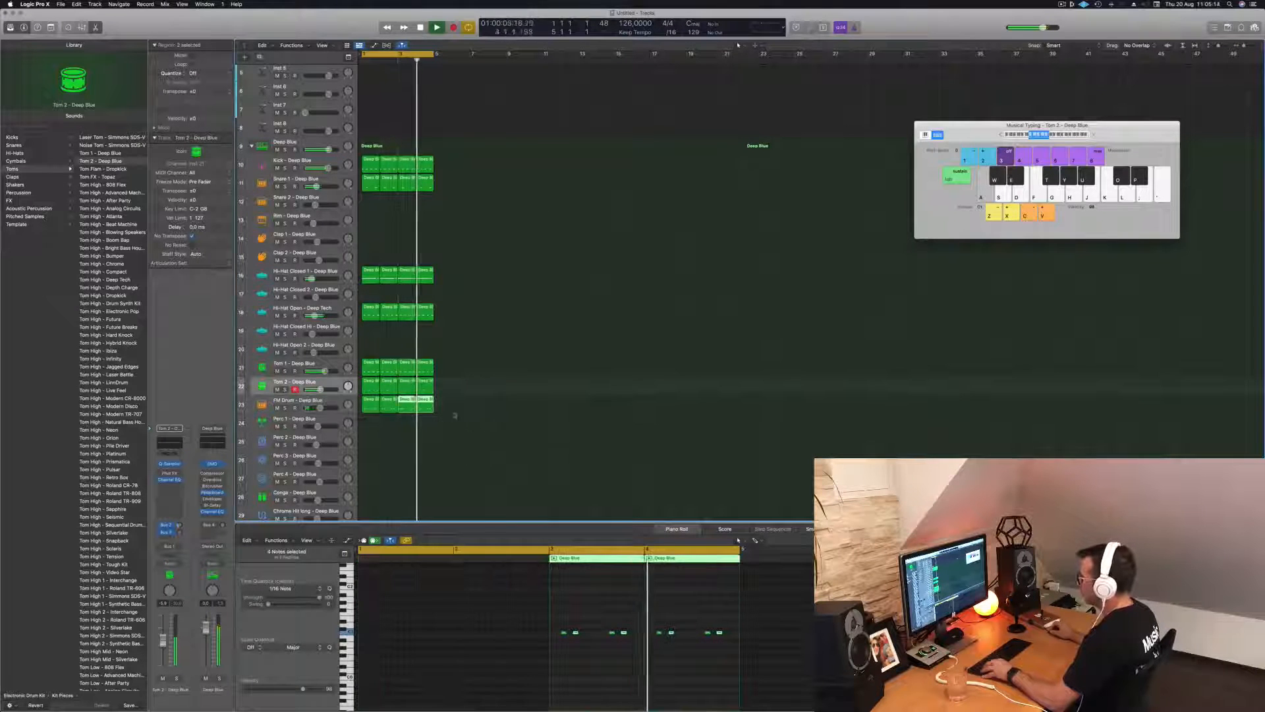
drag(381, 617, 743, 650)
key(alt+Left)
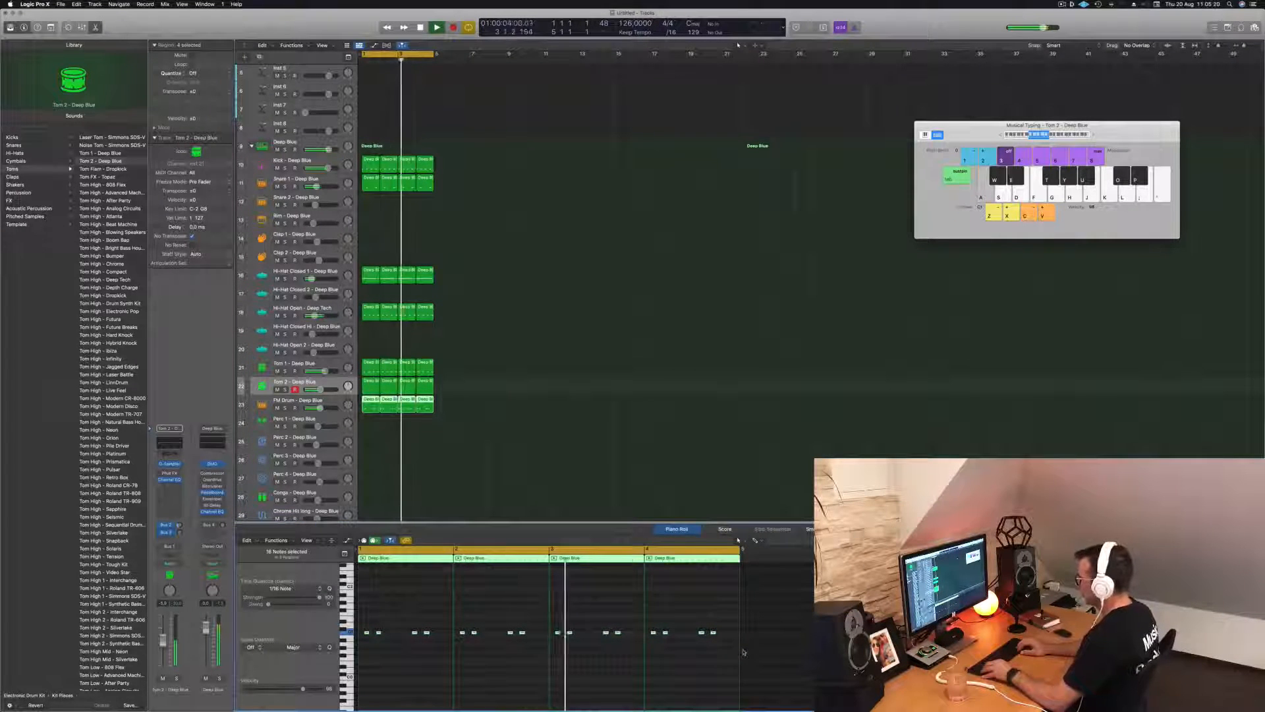
key(alt+Right)
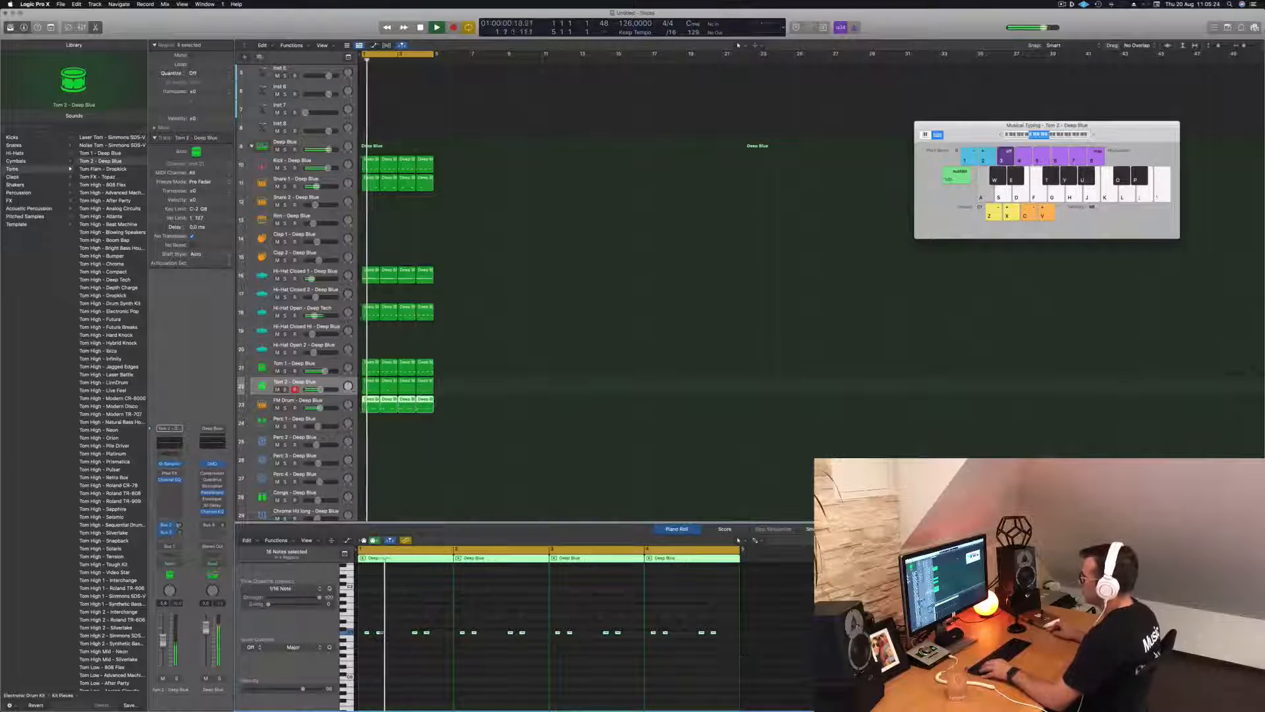
Select the Tom 2 notes across all four bars and nudge them slightly earlier
drag(391, 605, 777, 671)
key(alt+Left)
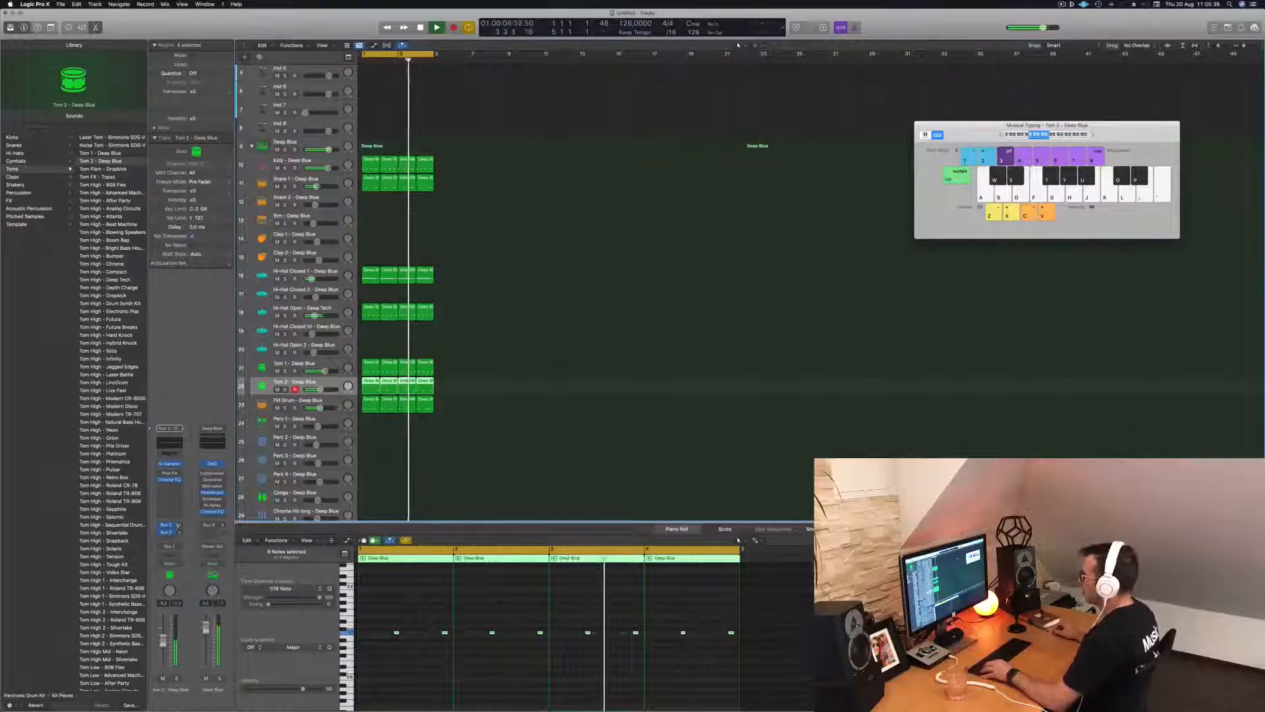
Audition the Tom 1 track in solo, and compare the loop with that track muted and unmuted
click(329, 401)
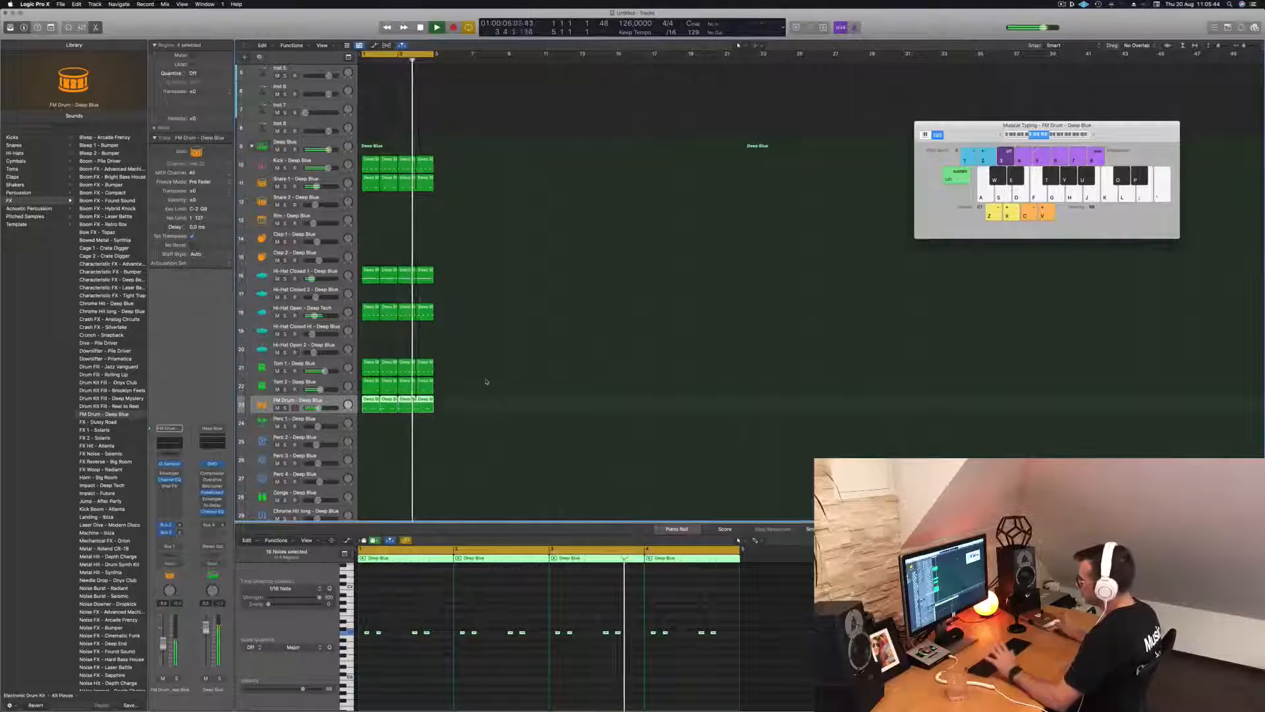
scroll(483, 370, down, 2)
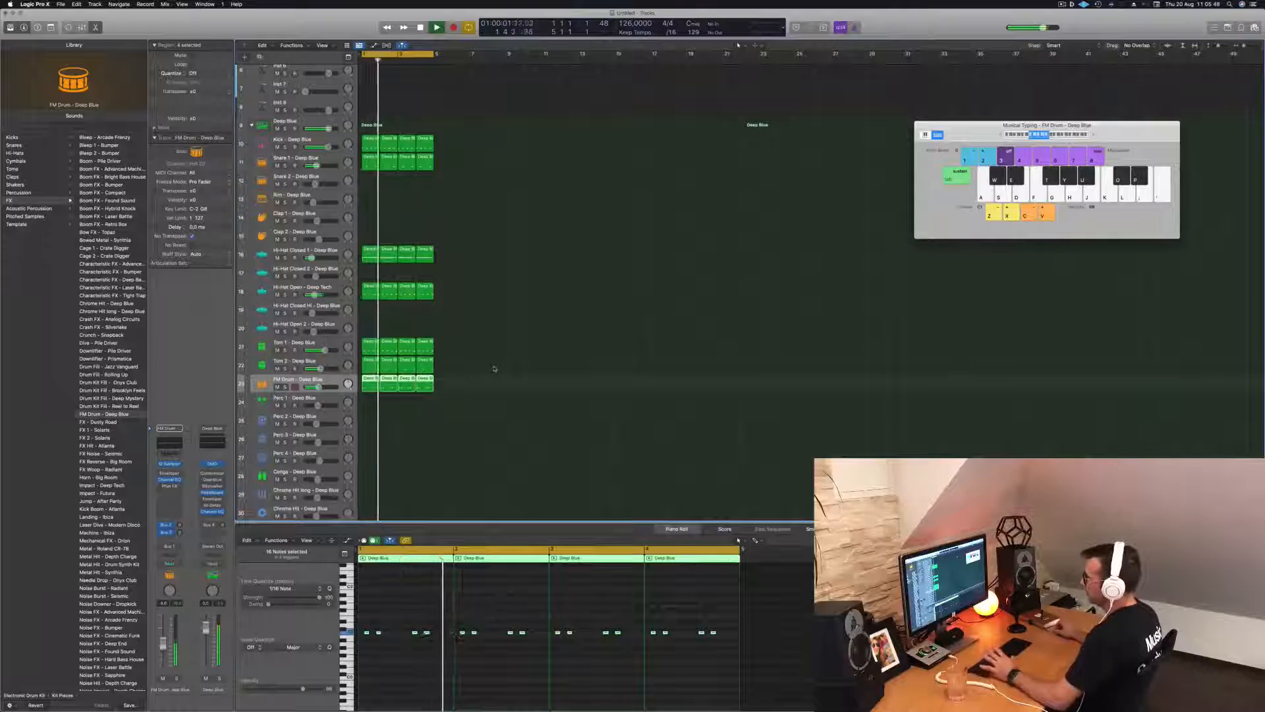
click(285, 350)
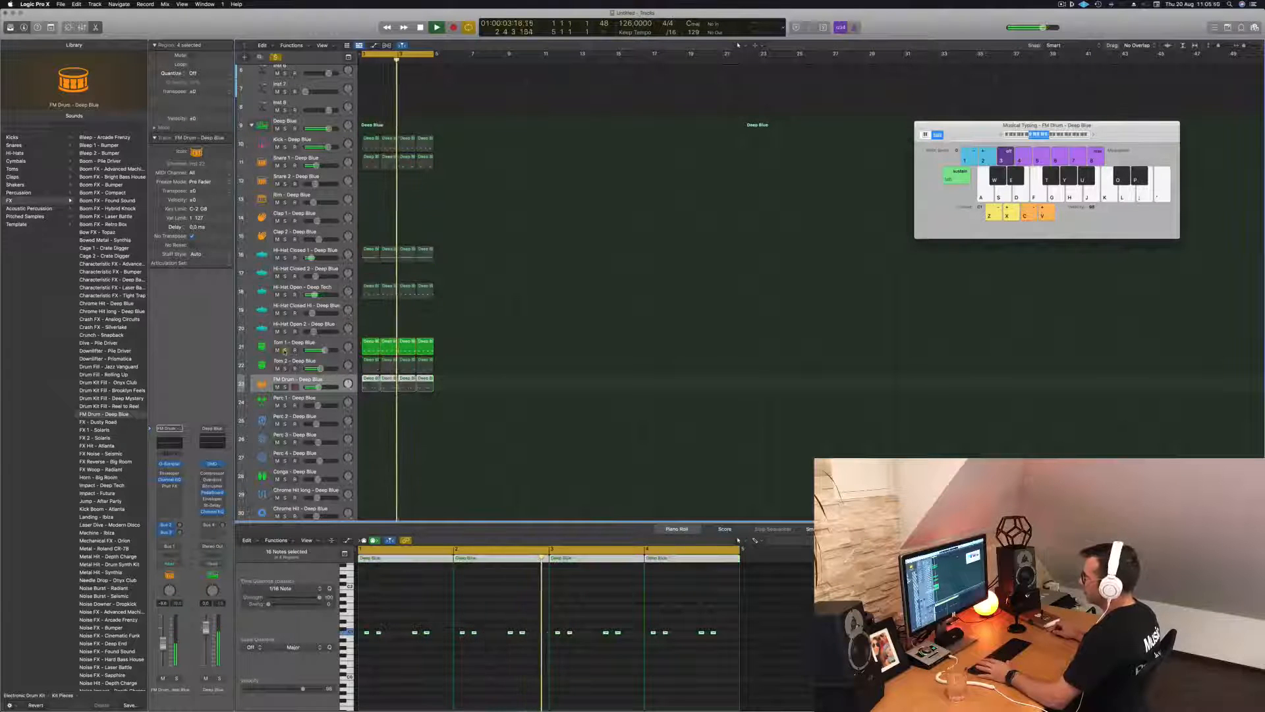
click(285, 350)
click(278, 350)
click(277, 350)
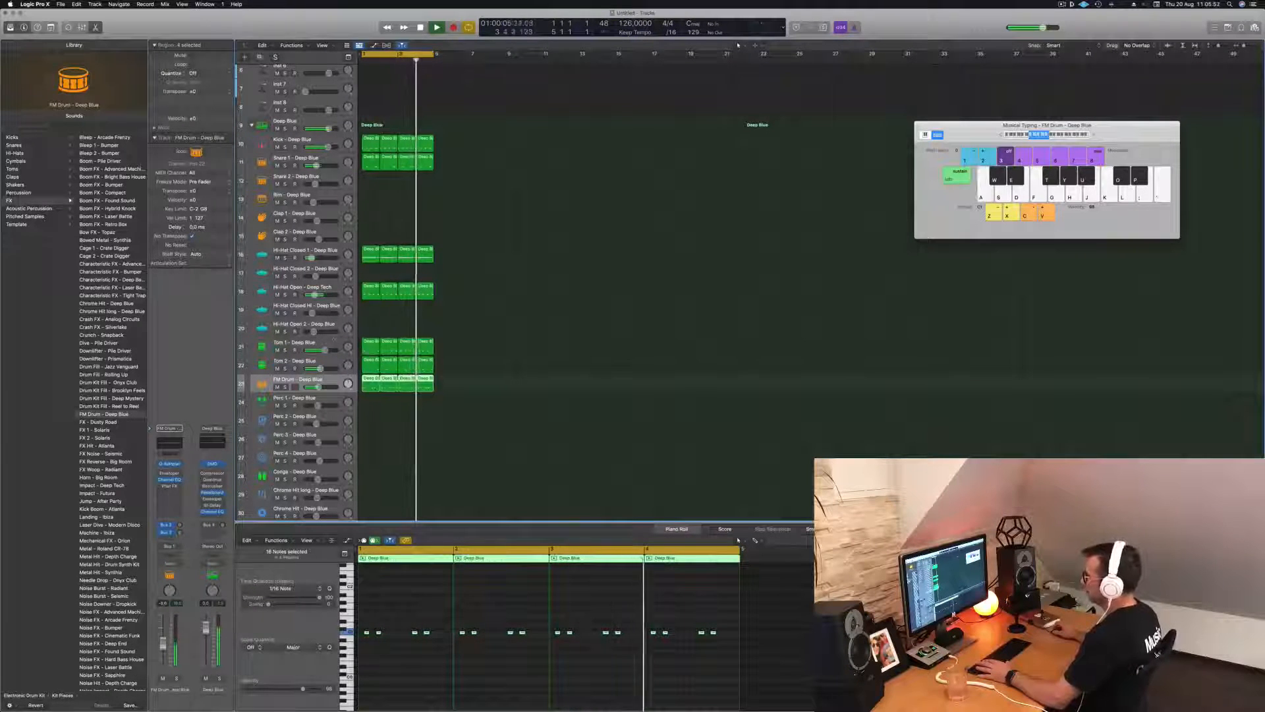
Insert a stereo Compressor on the Tom 1 track and audition the track in solo
click(300, 342)
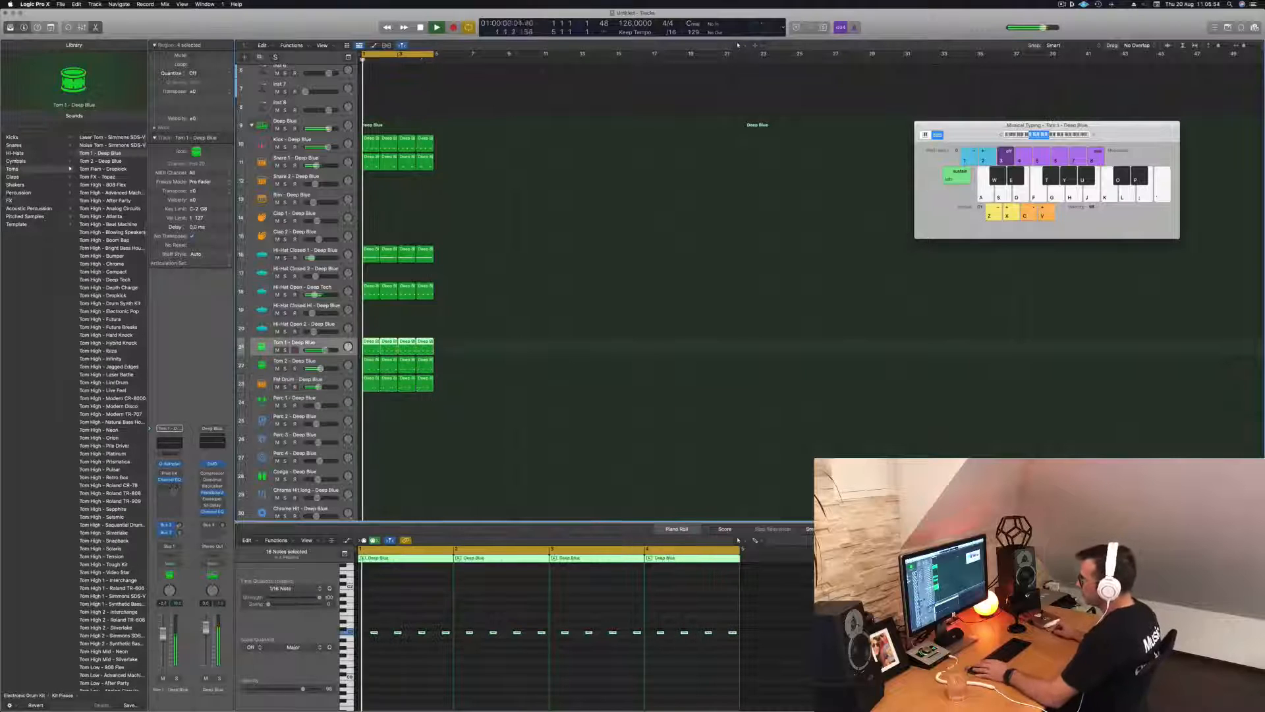
click(169, 486)
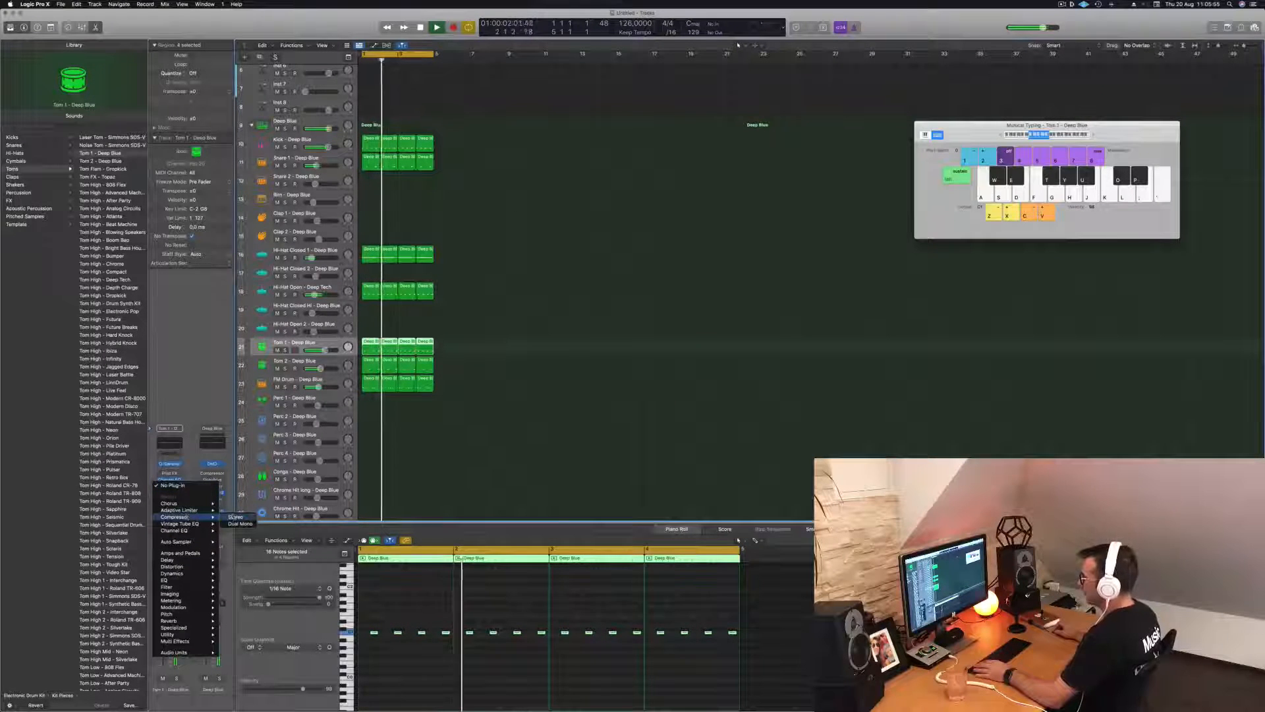
click(234, 518)
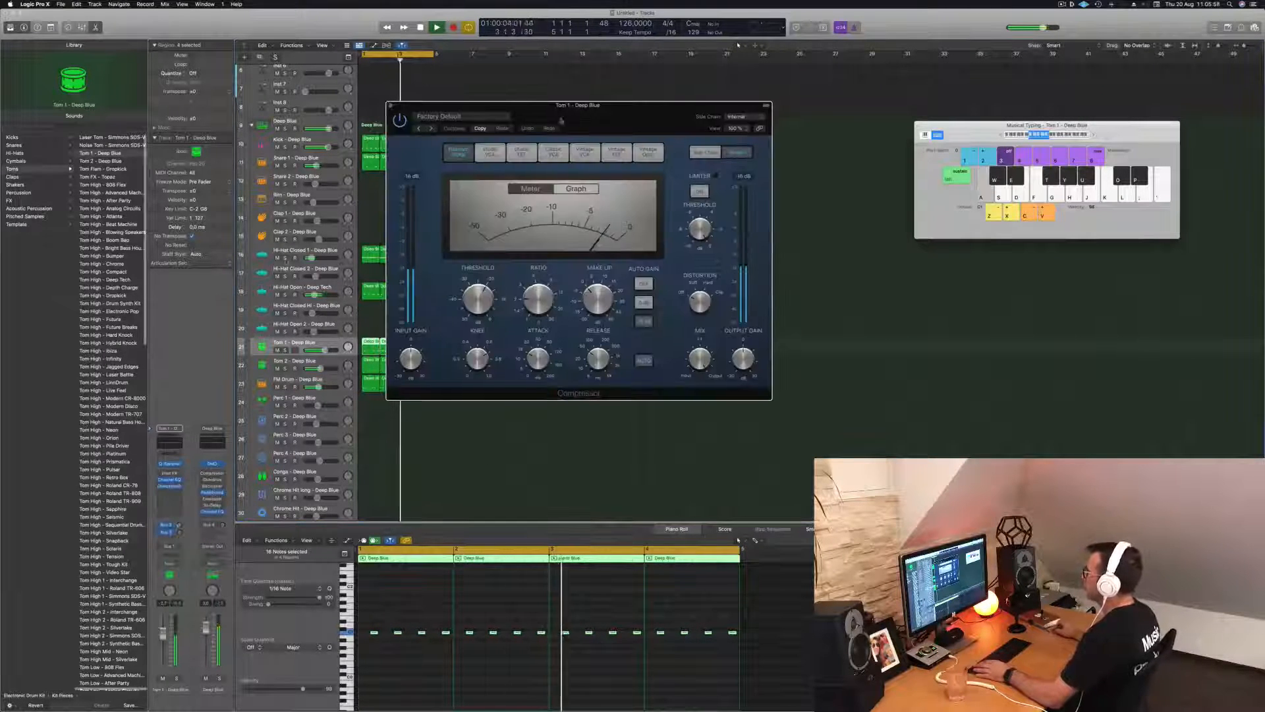
drag(587, 116, 555, 126)
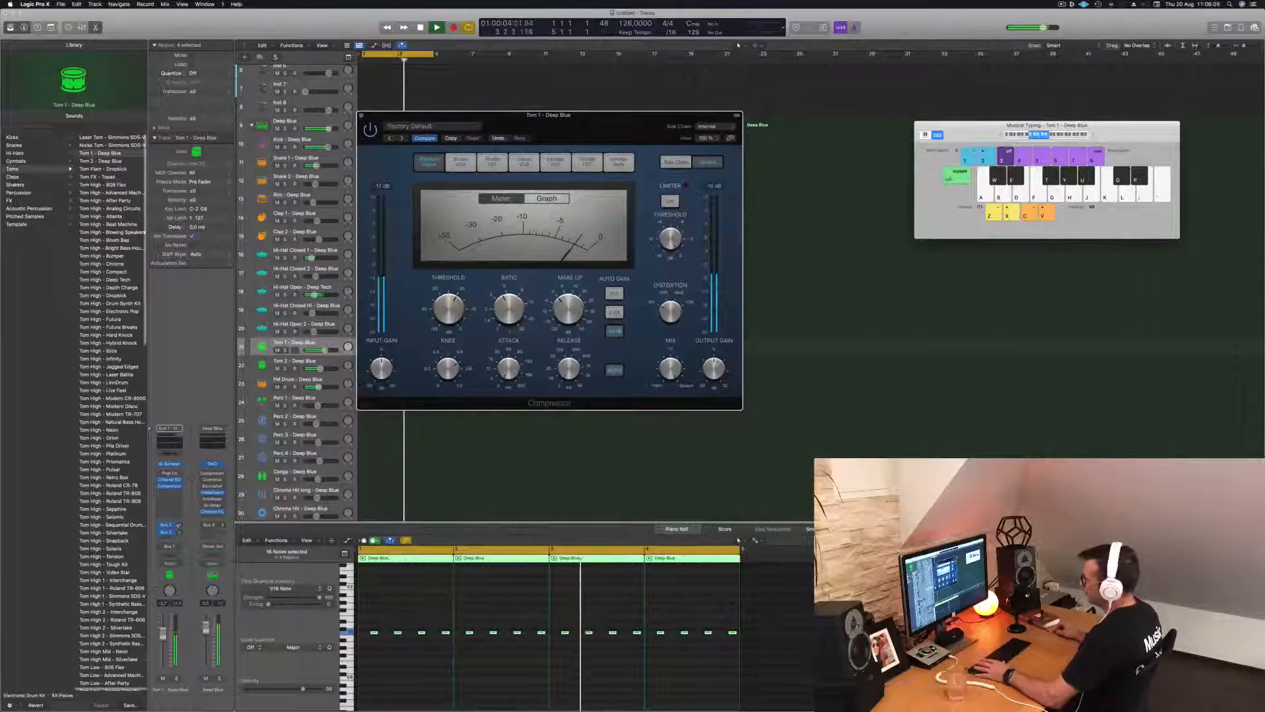
click(177, 678)
click(177, 677)
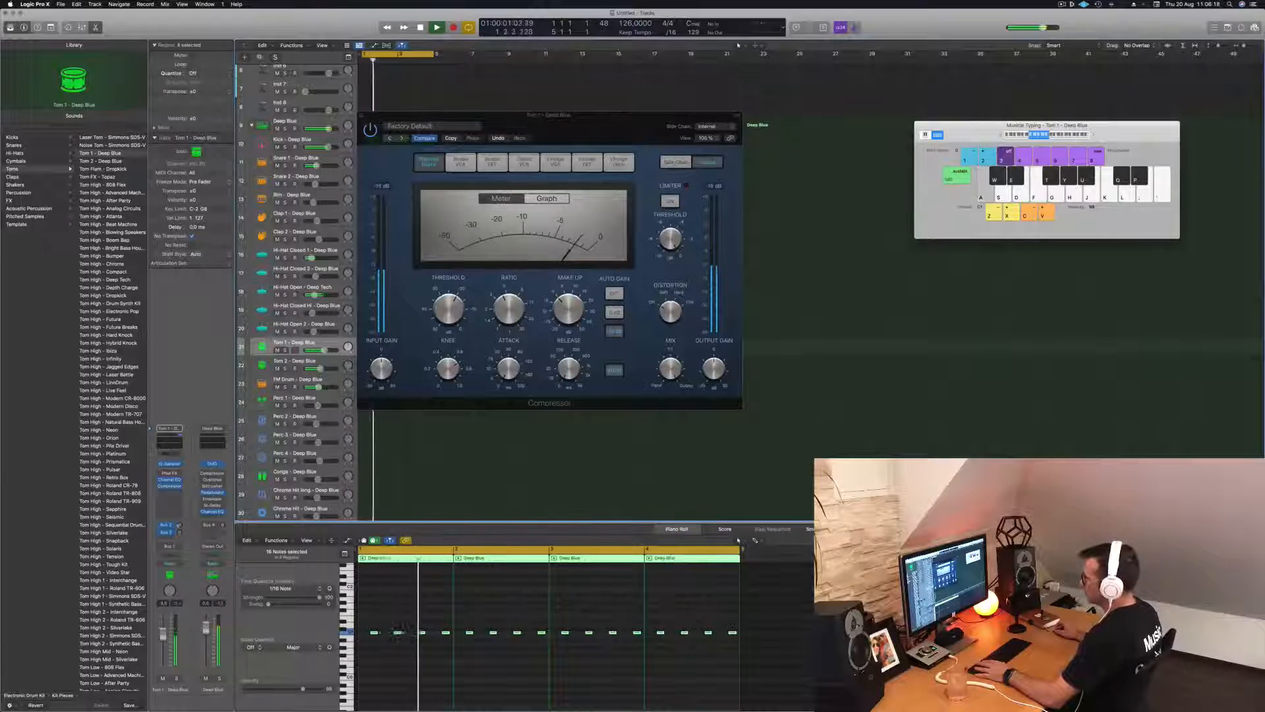
Boost Tom 1's 75 Hz low shelf by 9.7 dB in the Channel EQ and slightly lower the track volume
click(170, 442)
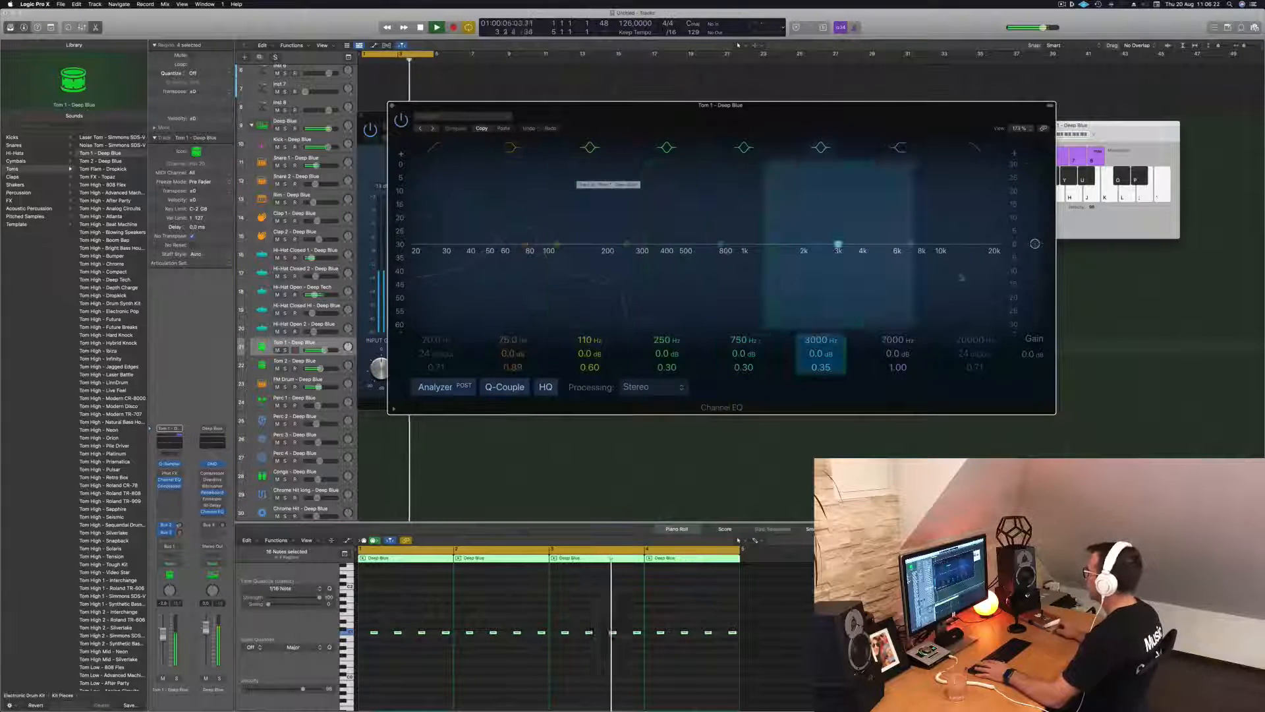
mouse_move(513, 354)
mouse_down()
mouse_move(512, 343)
mouse_move(512, 355)
mouse_up()
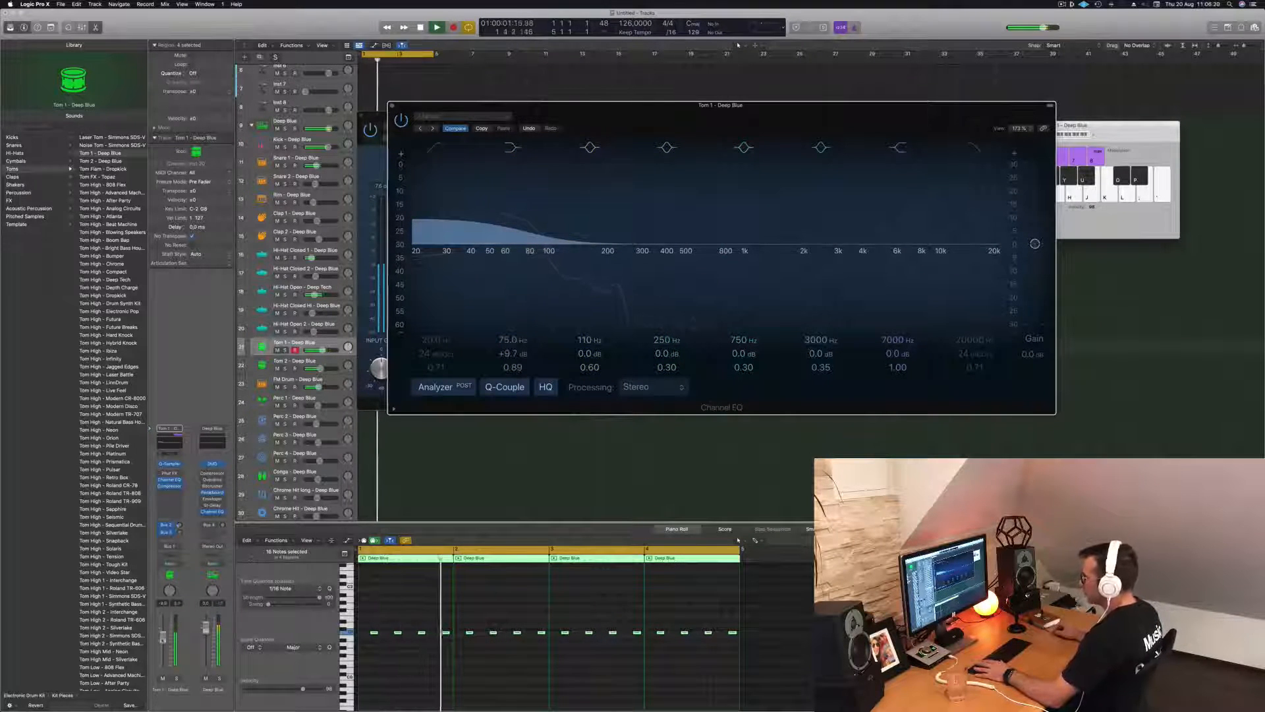
drag(163, 639, 163, 641)
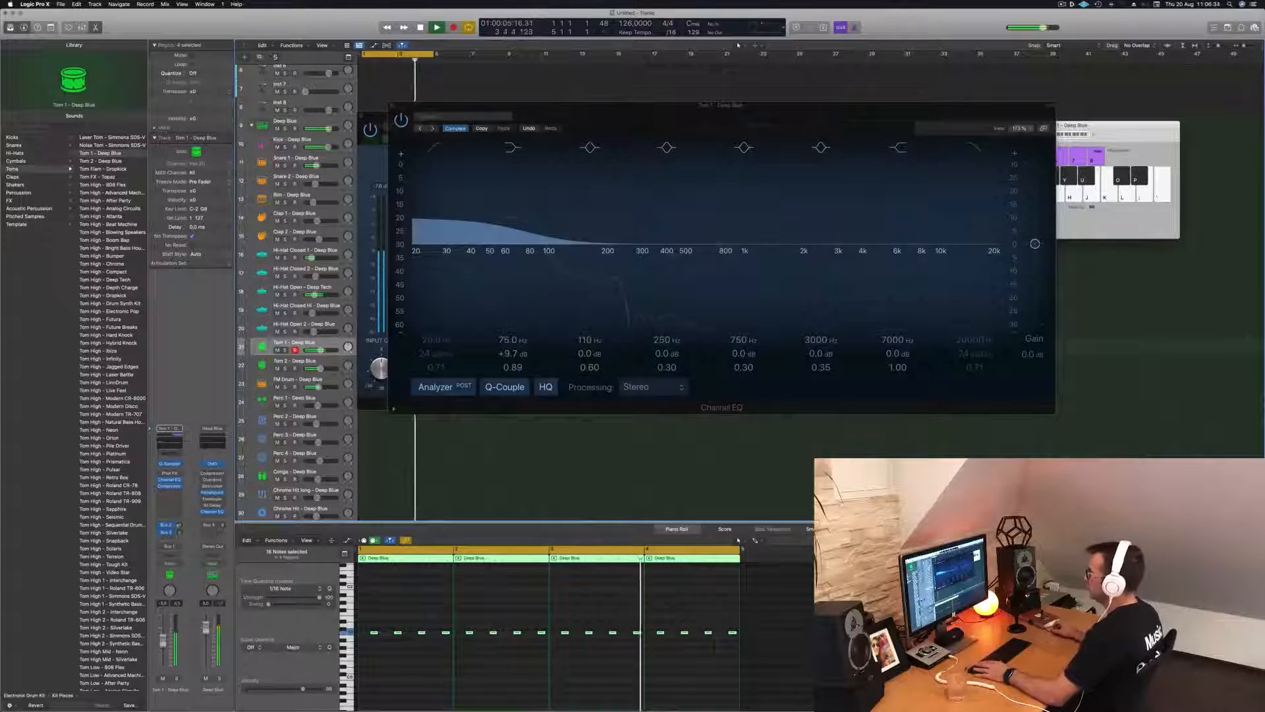
click(393, 107)
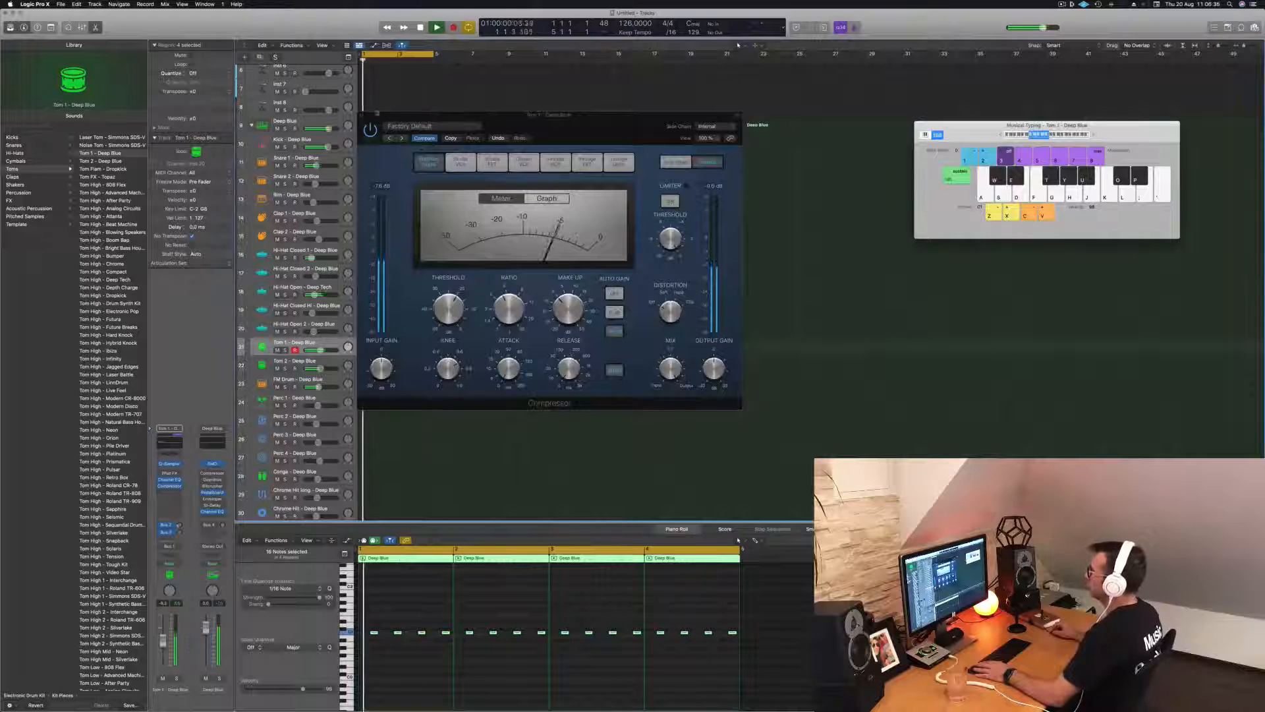
drag(363, 116, 367, 115)
click(366, 115)
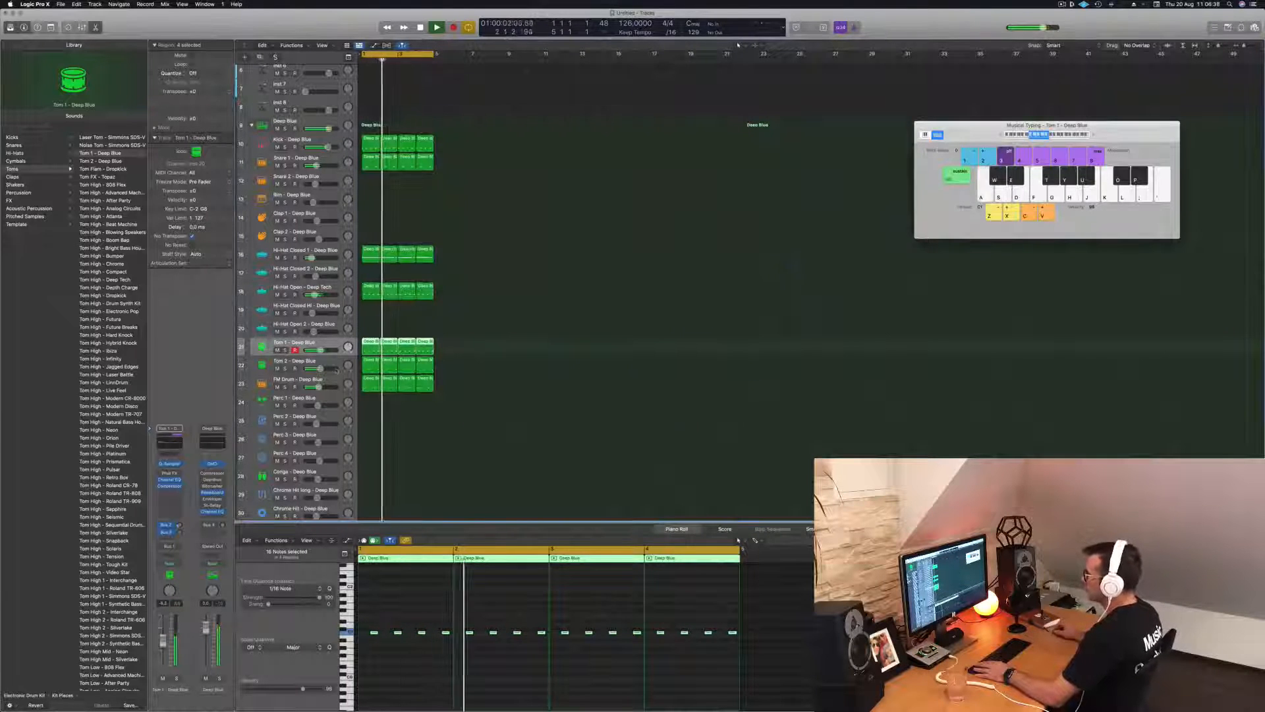
Open the FM Drum track's Quick Sampler and enable its filter
click(329, 384)
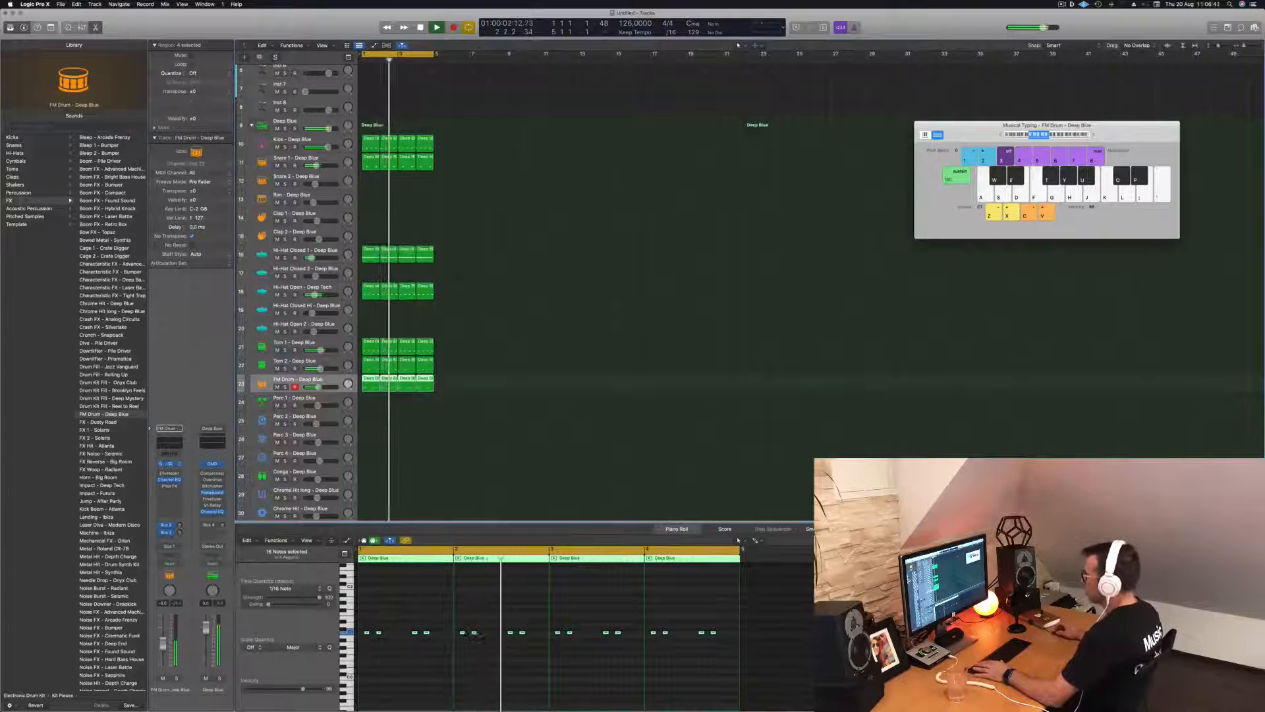
click(170, 464)
drag(630, 113, 730, 174)
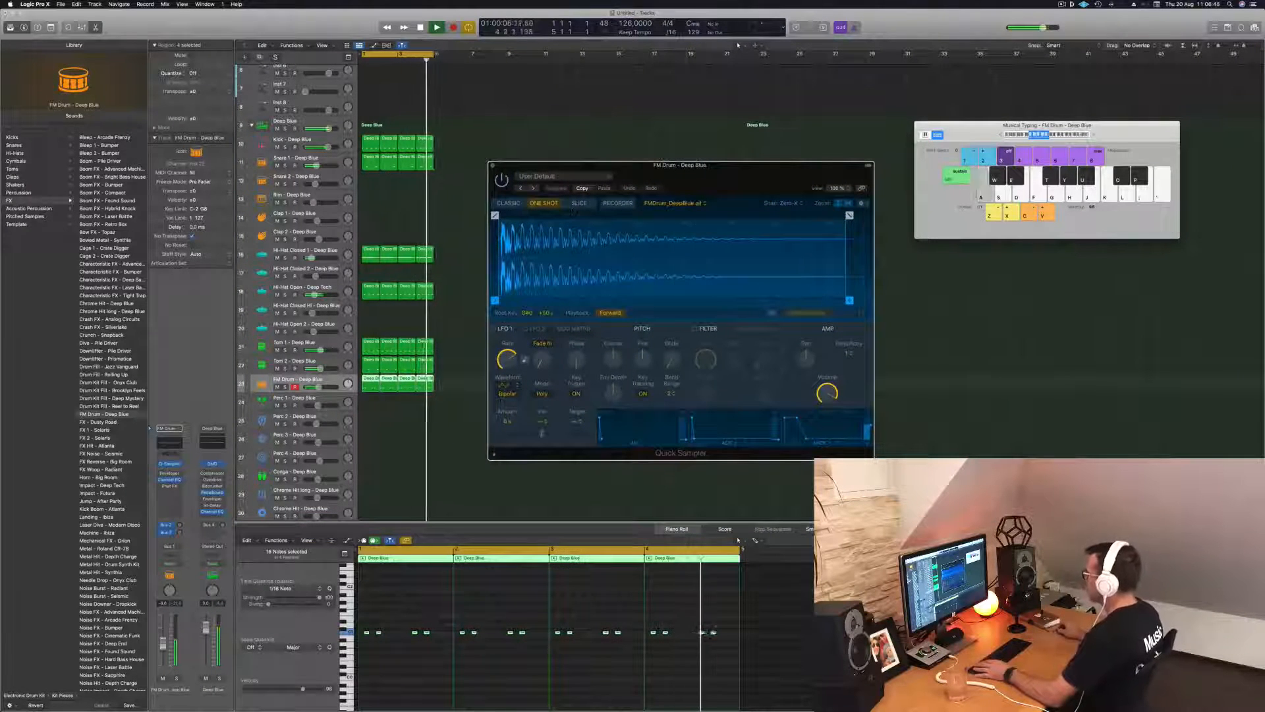
click(695, 328)
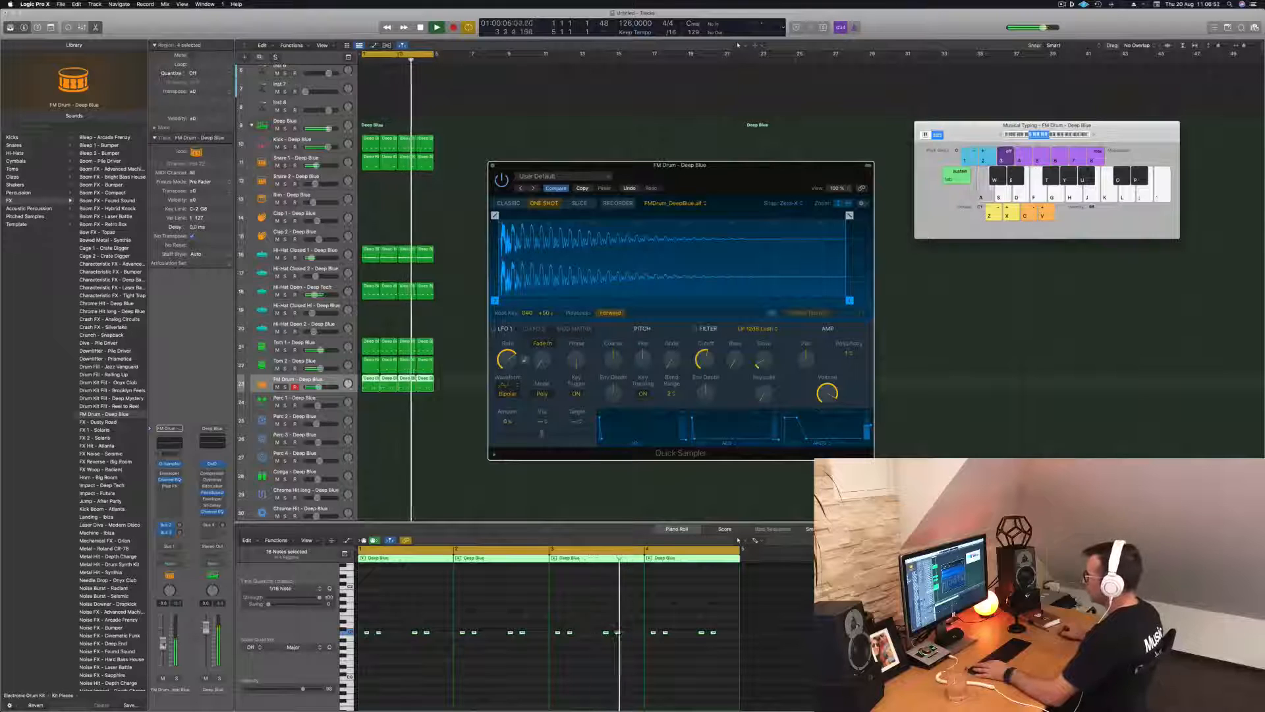
click(298, 380)
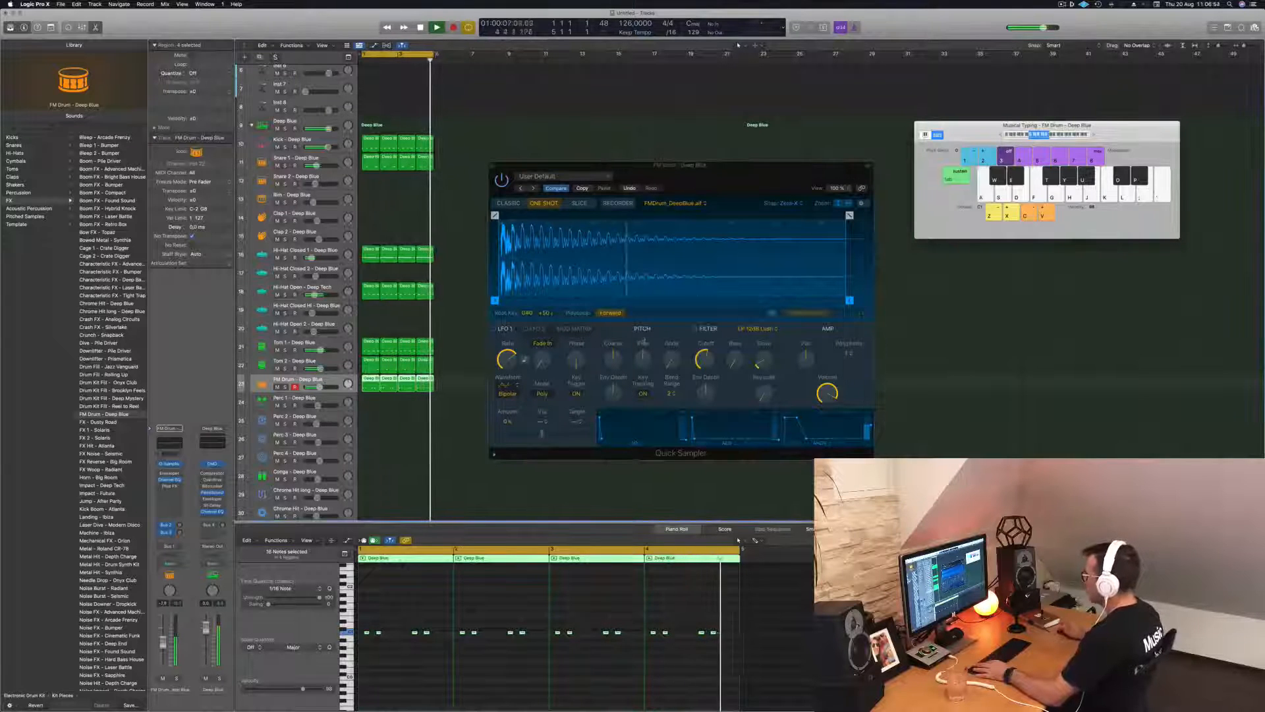
click(673, 363)
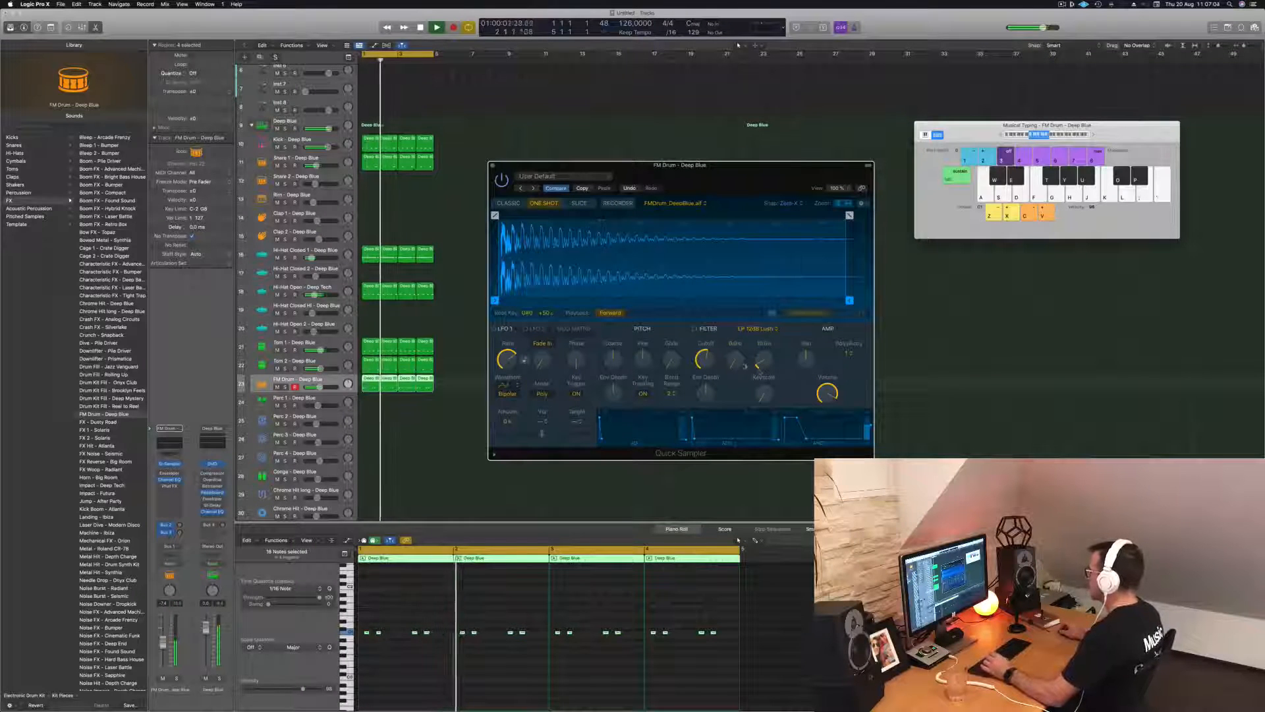
Set the FM Drum sampler's polyphony to 4 voices and close the plug-in
click(846, 355)
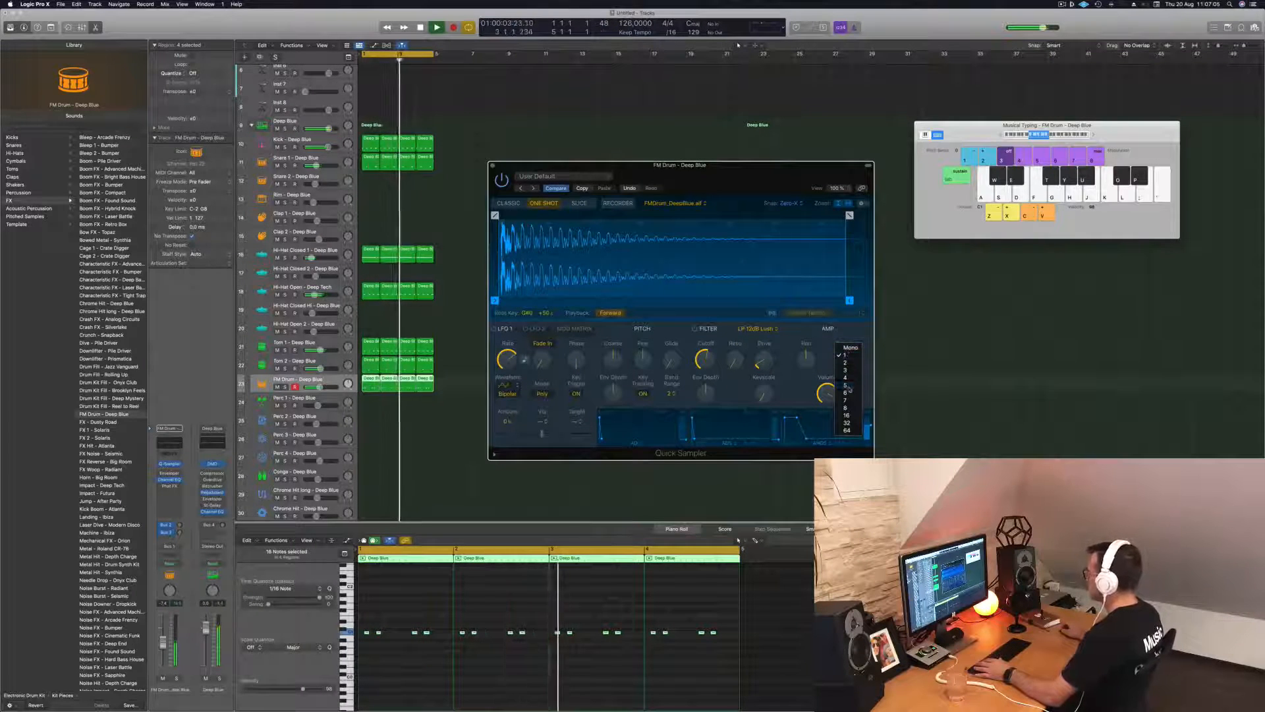
click(848, 385)
click(847, 354)
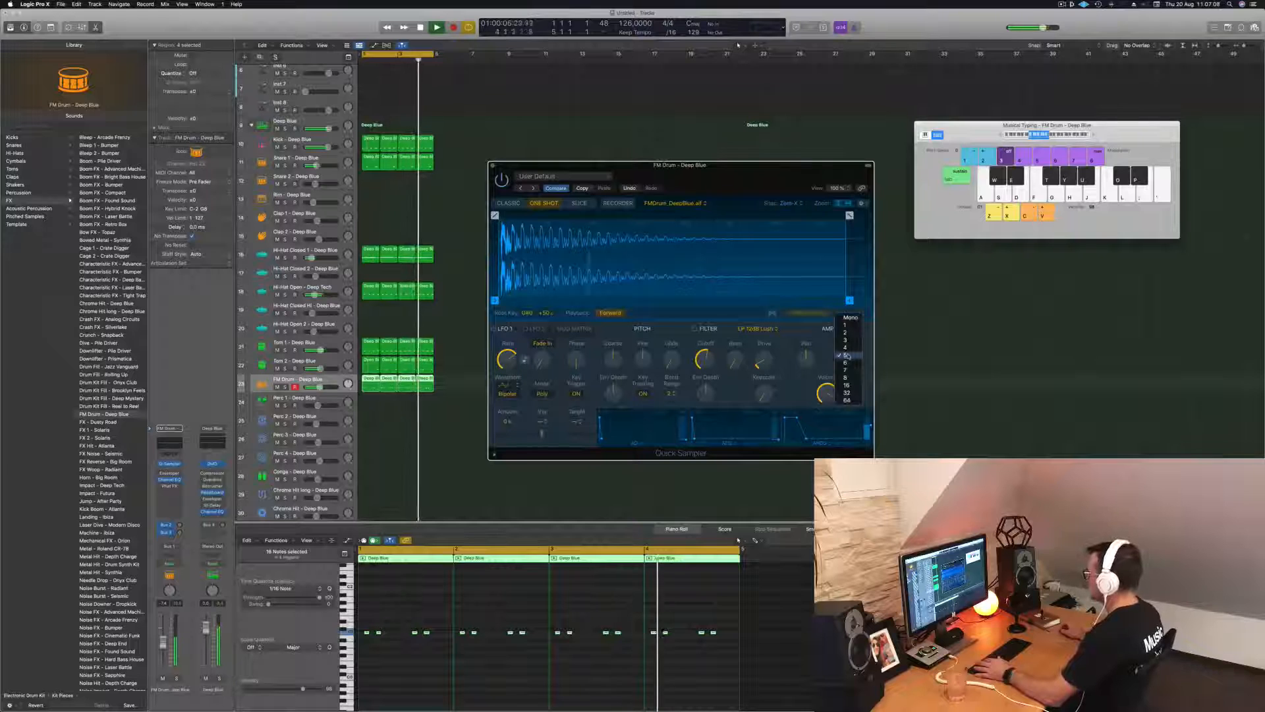
click(845, 347)
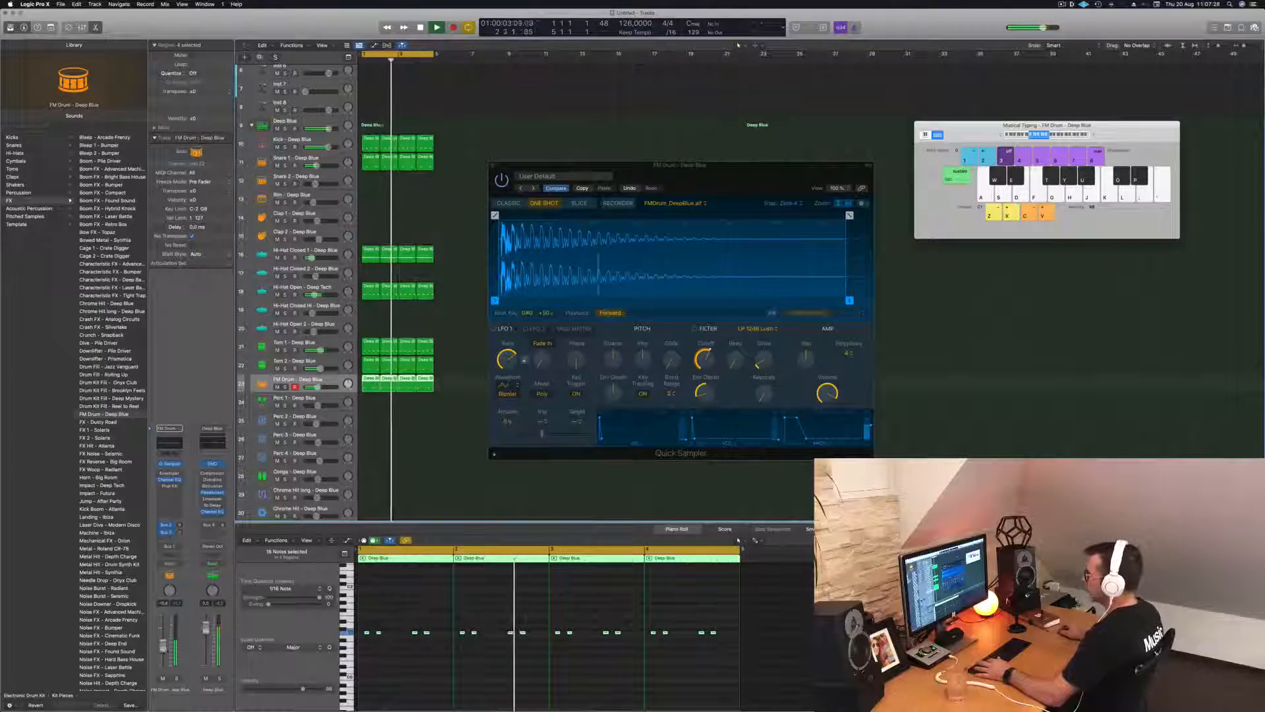
click(493, 165)
Repeat all drum regions until the pattern fills 16 bars, and extend the cycle range to cover them
click(474, 189)
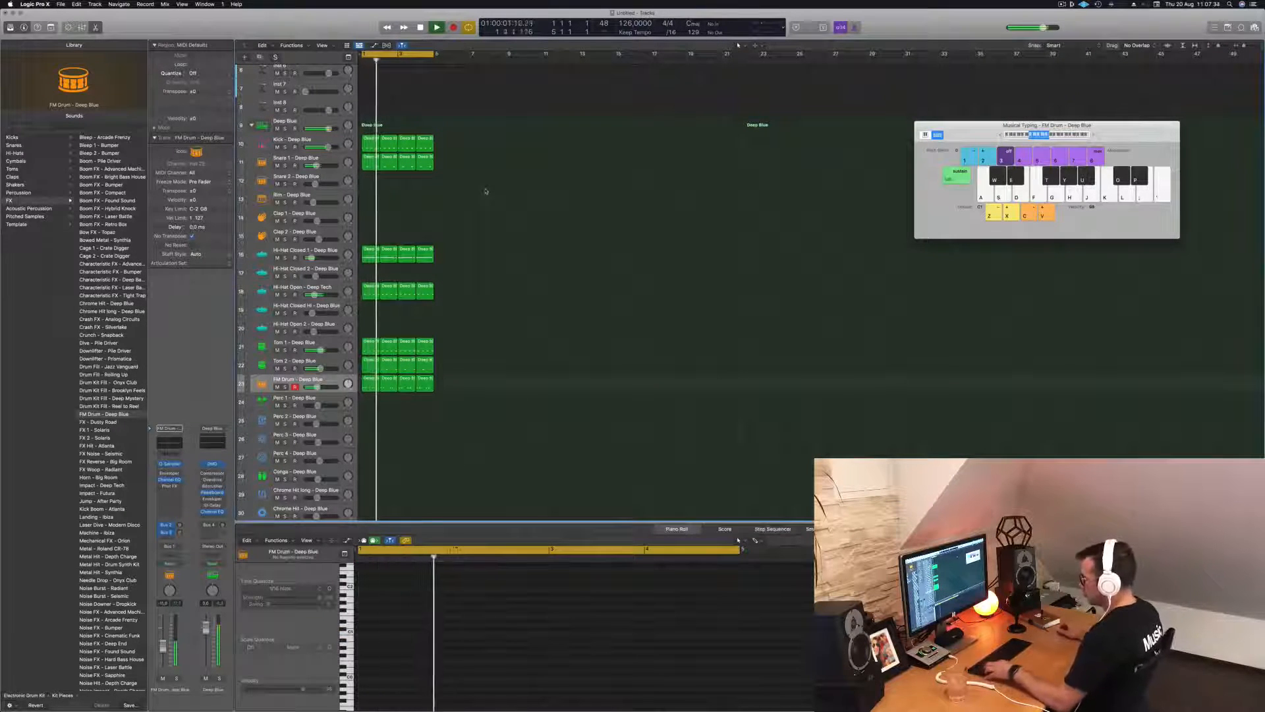
key(super+a)
key(super+r)
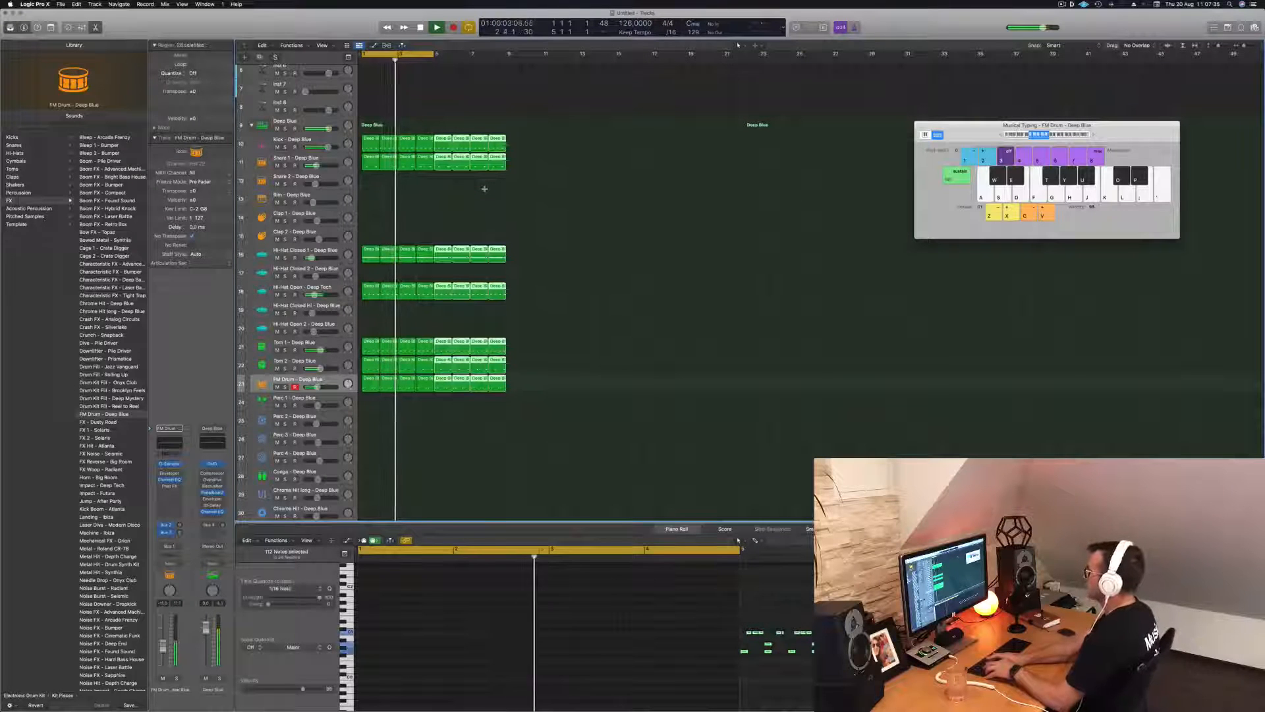
key(super+r)
key(super+r)
drag(434, 56, 651, 86)
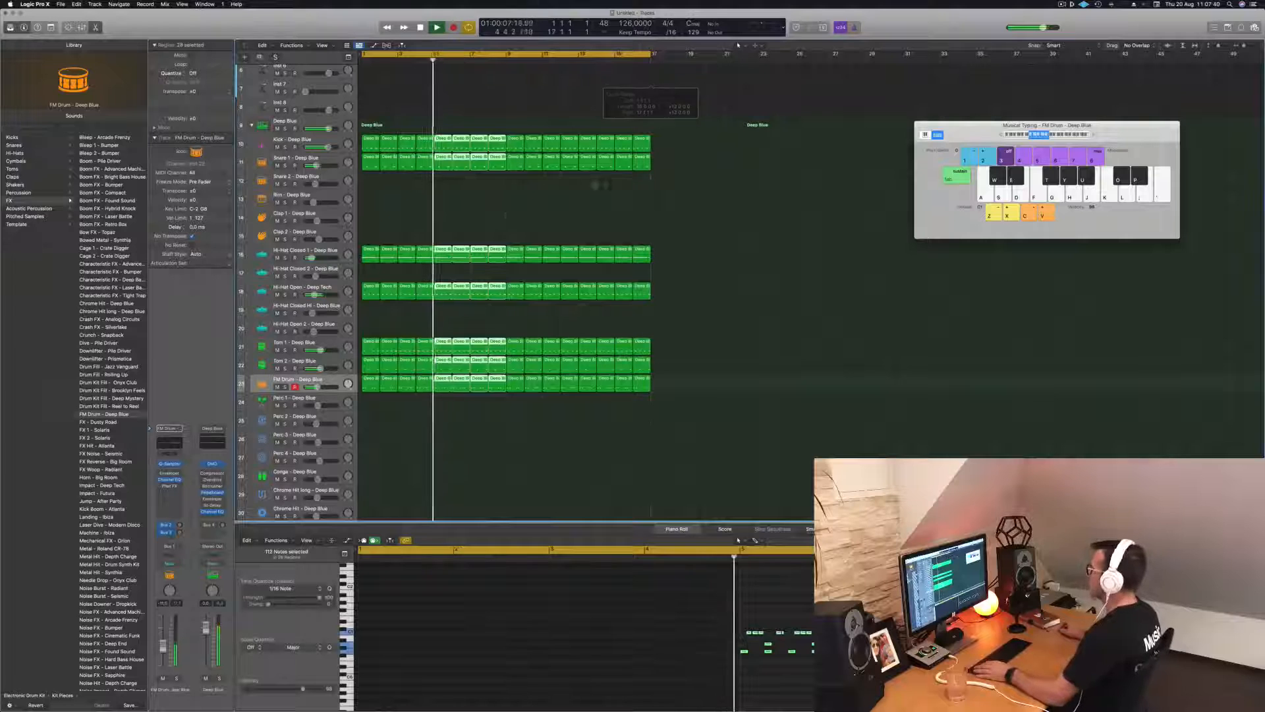
click(475, 215)
Select the Snare 1 track and compare the loop with it muted and unmuted
scroll(474, 213, down, 3)
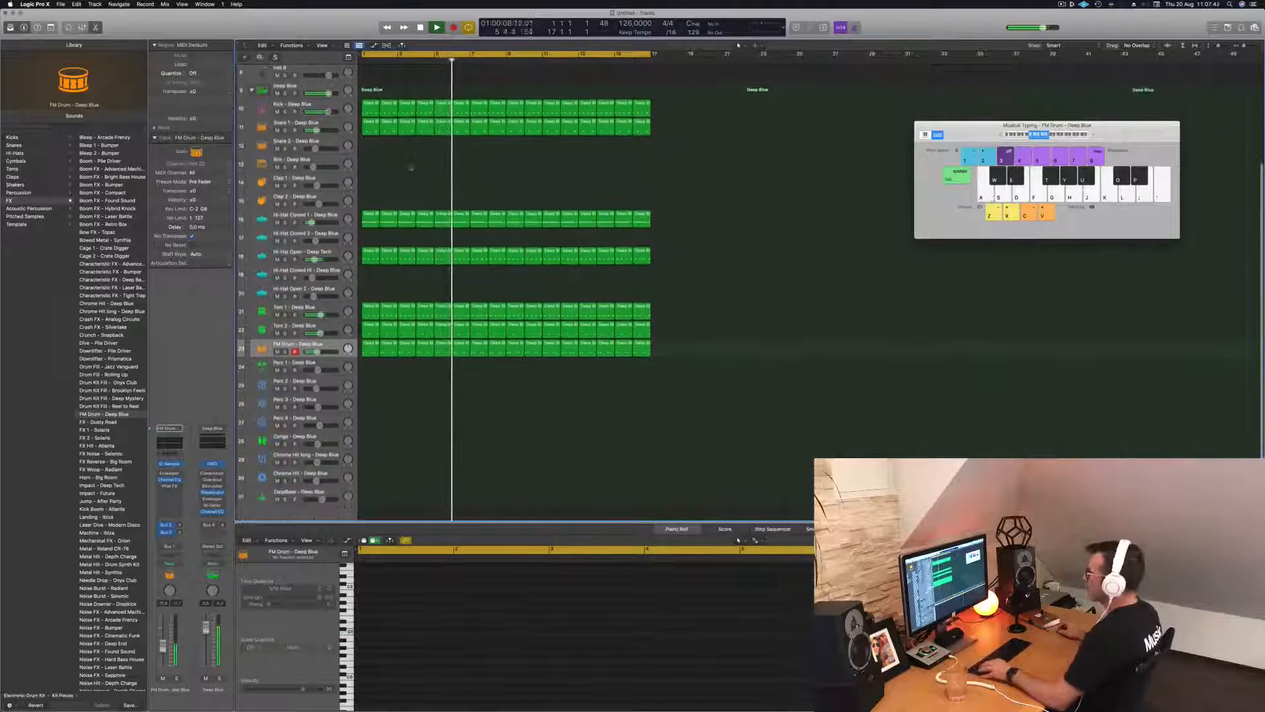
click(296, 131)
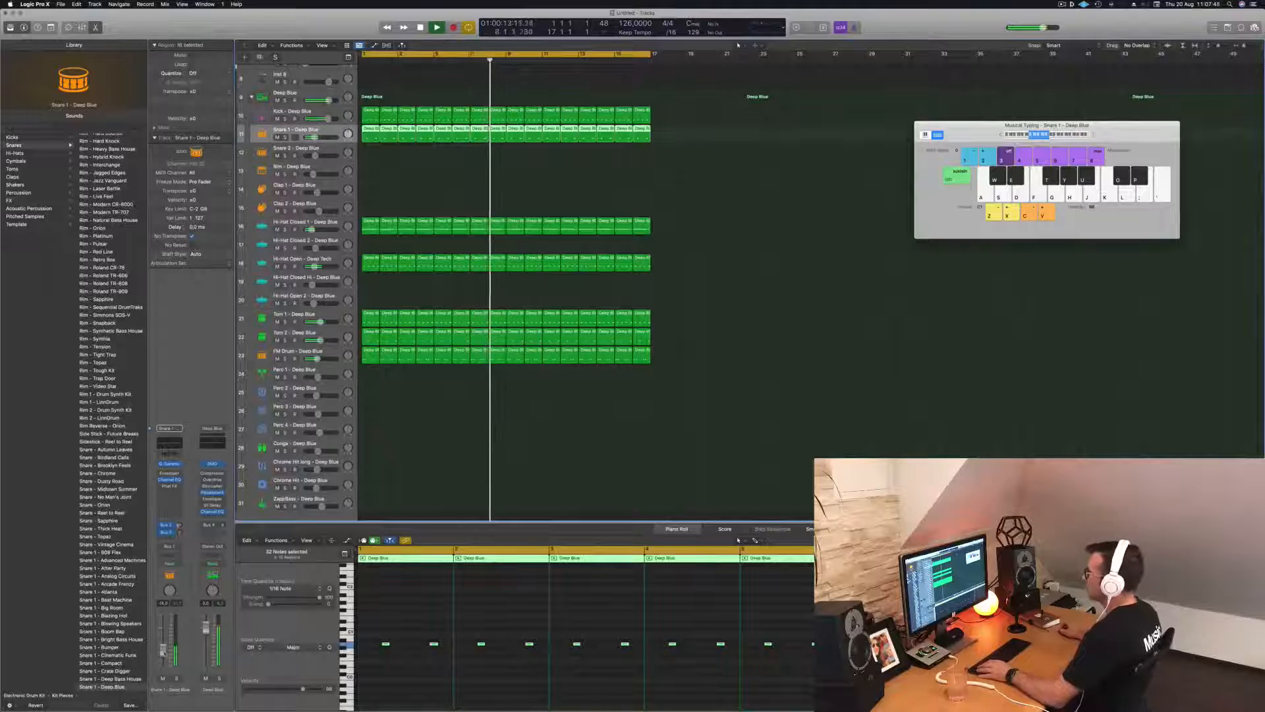
click(380, 171)
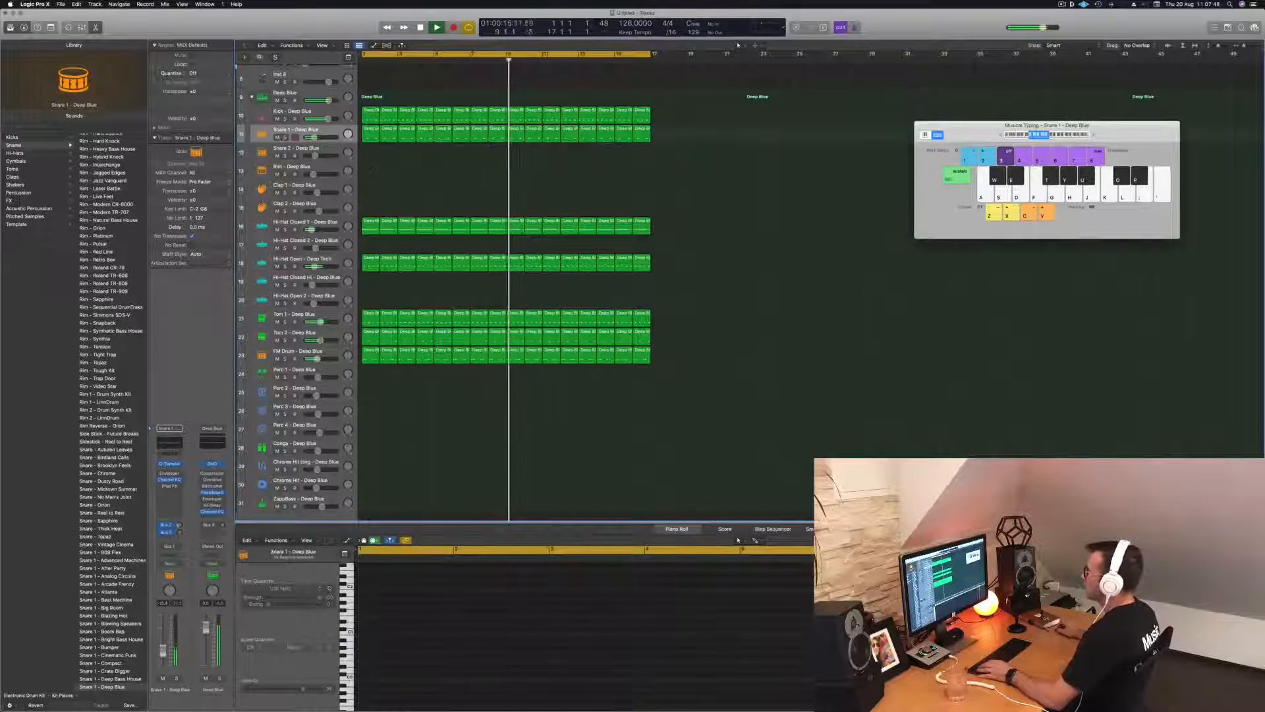
click(277, 137)
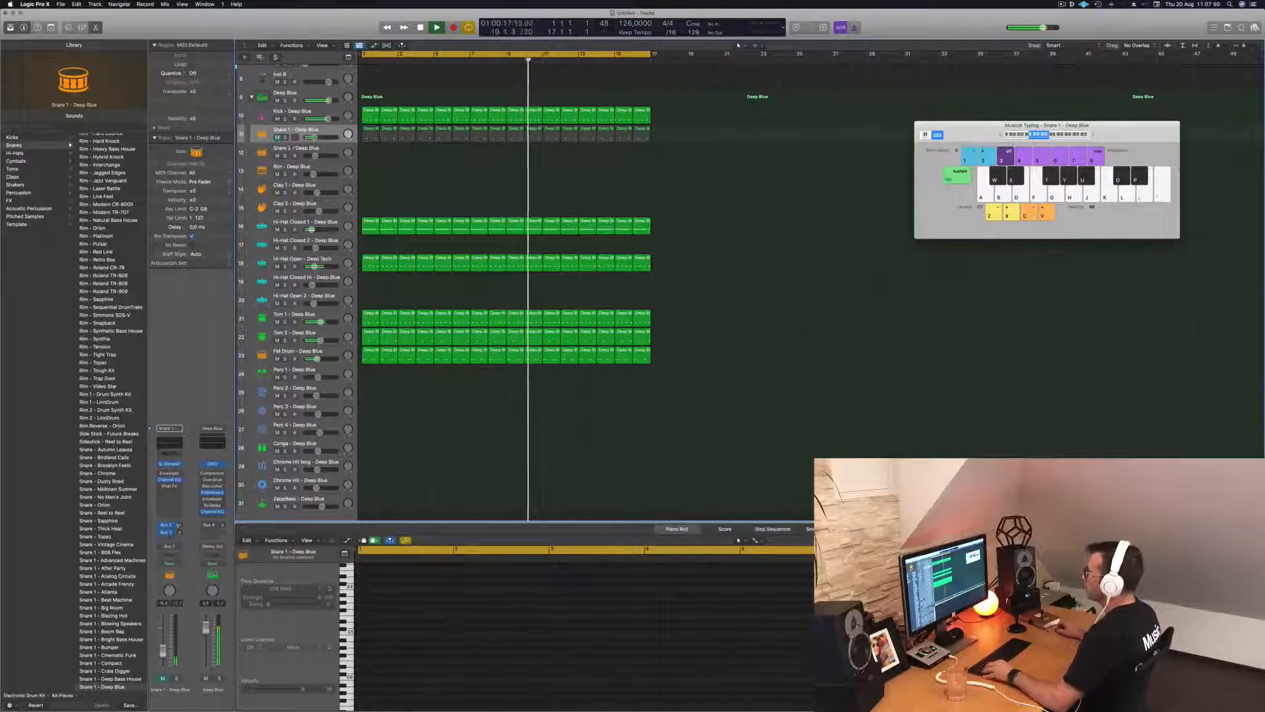
click(277, 137)
Copy all Snare 1 regions onto the Clap 1 track and transpose all of the copied notes
drag(362, 156, 637, 142)
drag(369, 134, 365, 186)
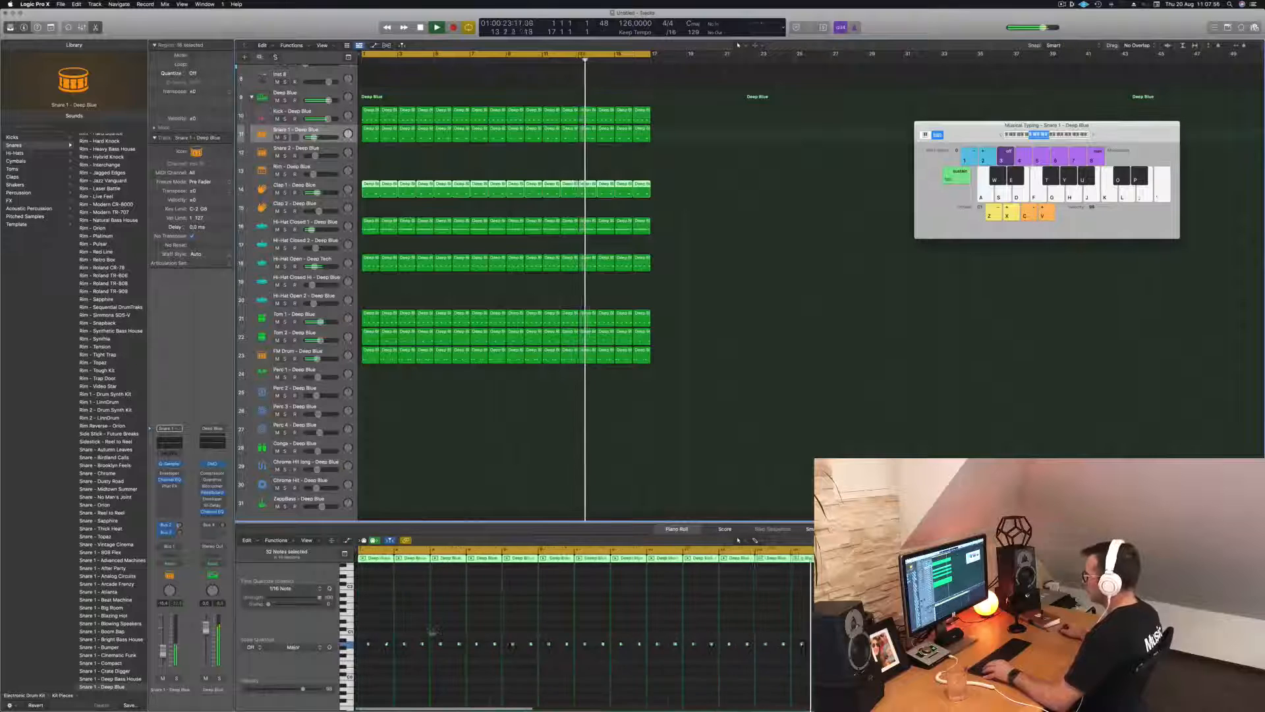
click(443, 622)
key(super+a)
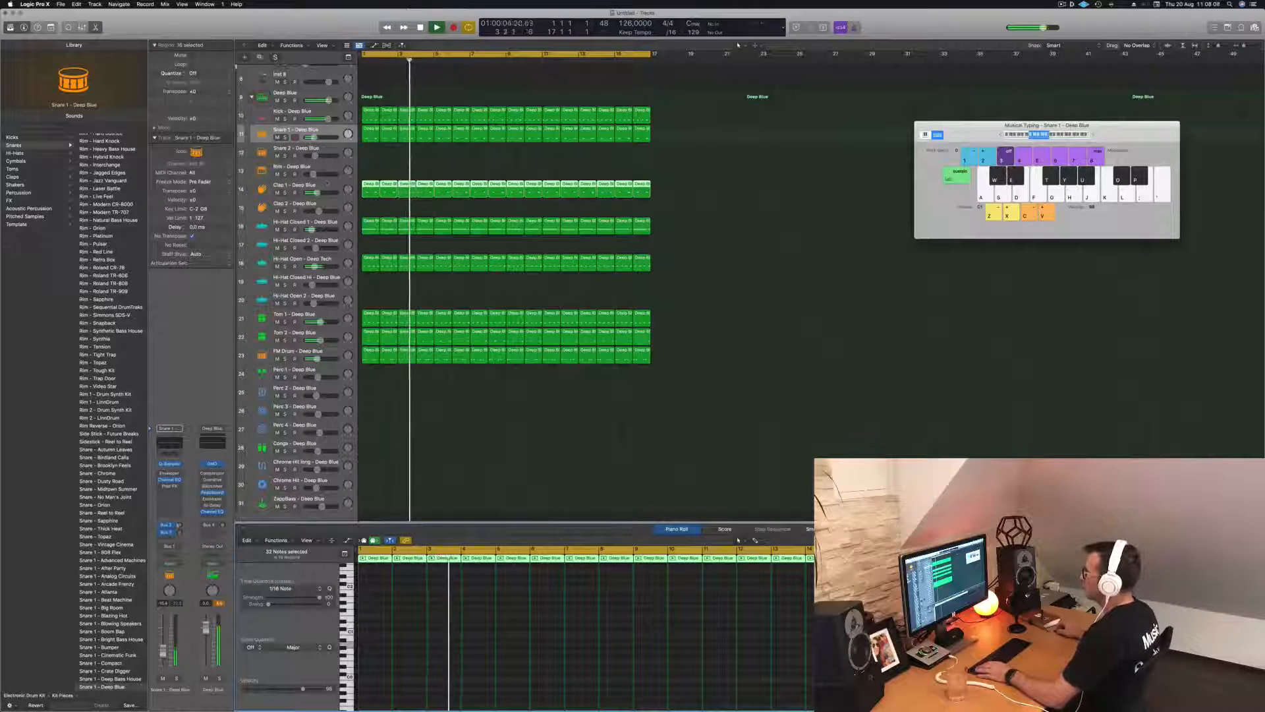
key(Down)
key(Down)
key(Down)
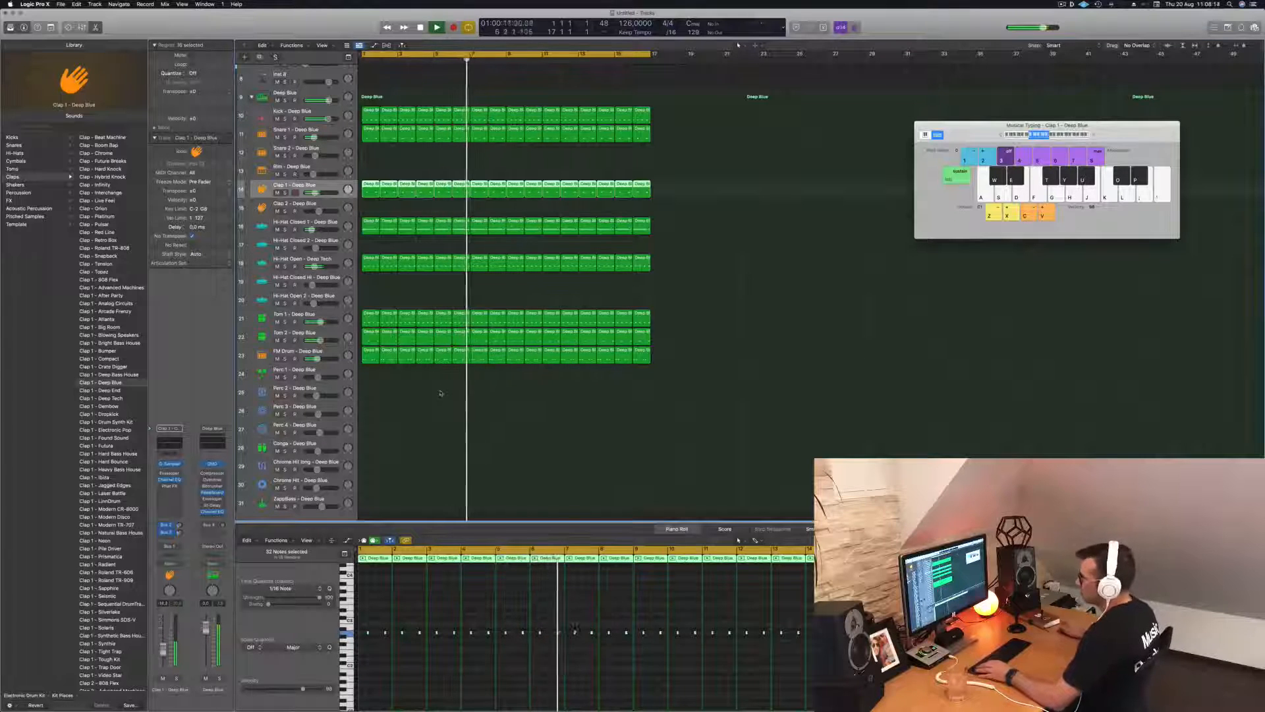
Copy the first FM Drum region onto the Conga track at bar 1
click(408, 417)
scroll(413, 422, down, 2)
scroll(415, 415, down, 2)
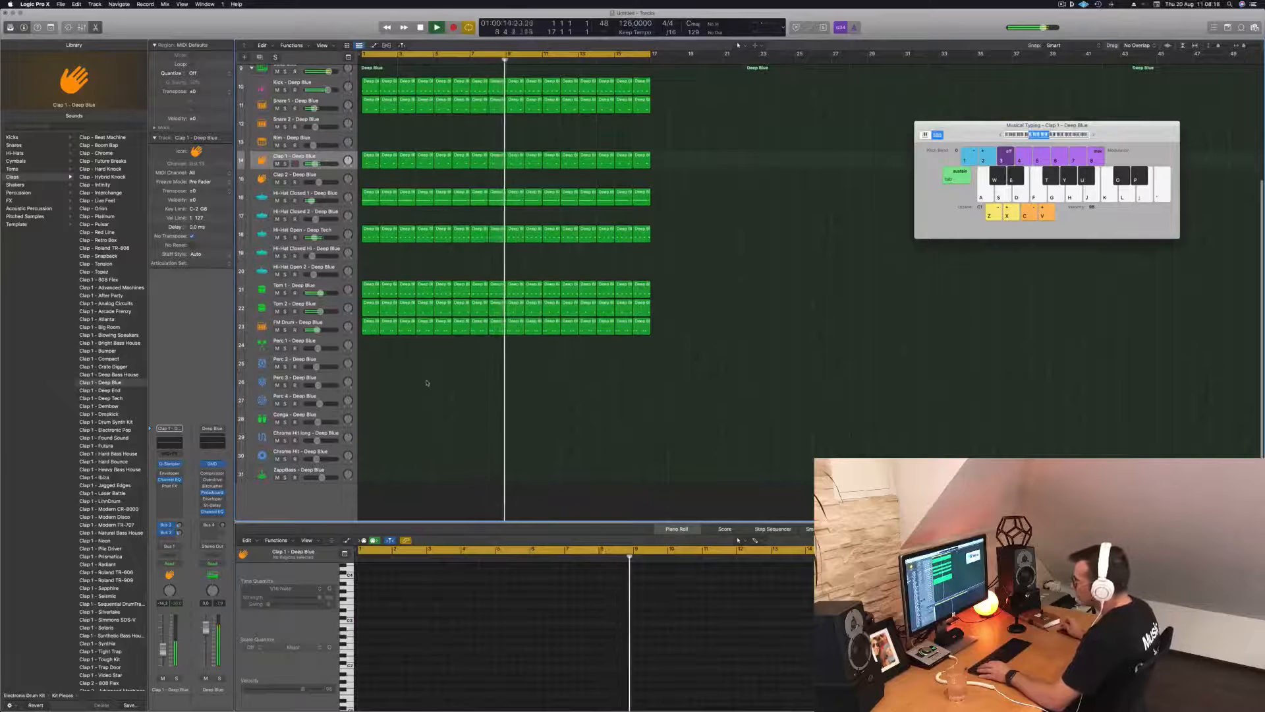
drag(373, 325, 371, 419)
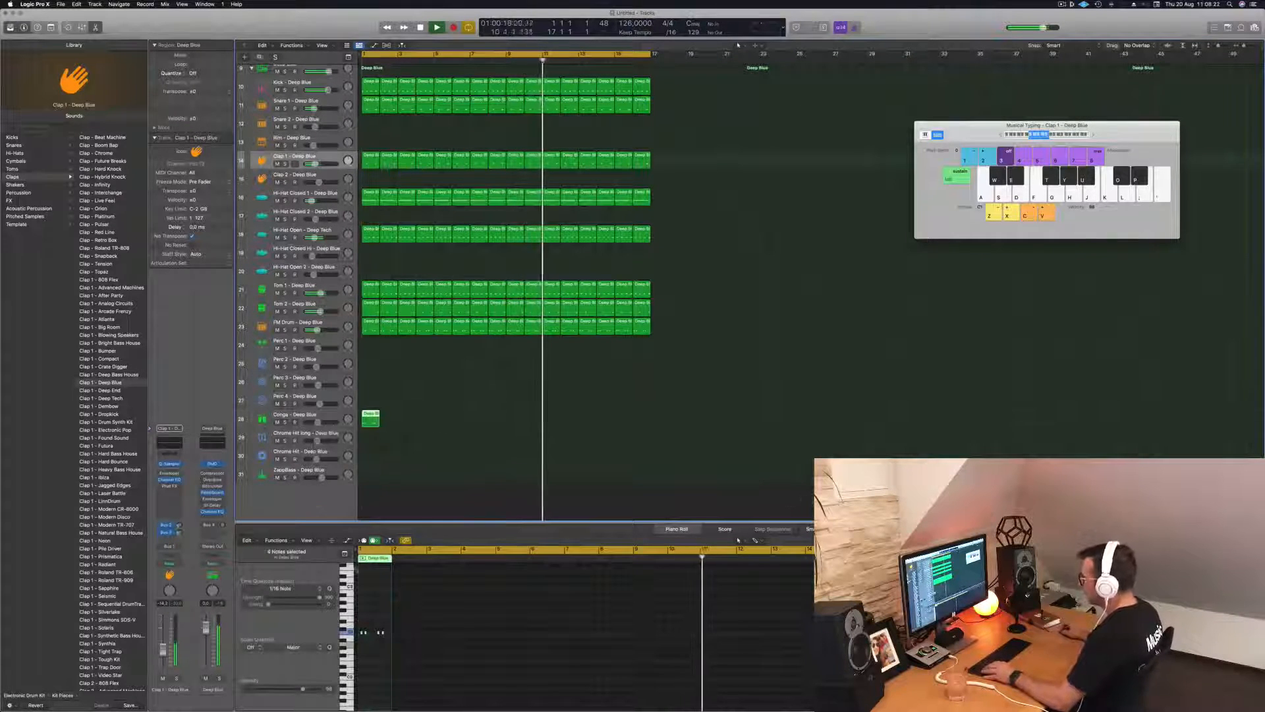
Select all four notes in the Conga region and nudge them later in the bar
scroll(406, 609, up, 10)
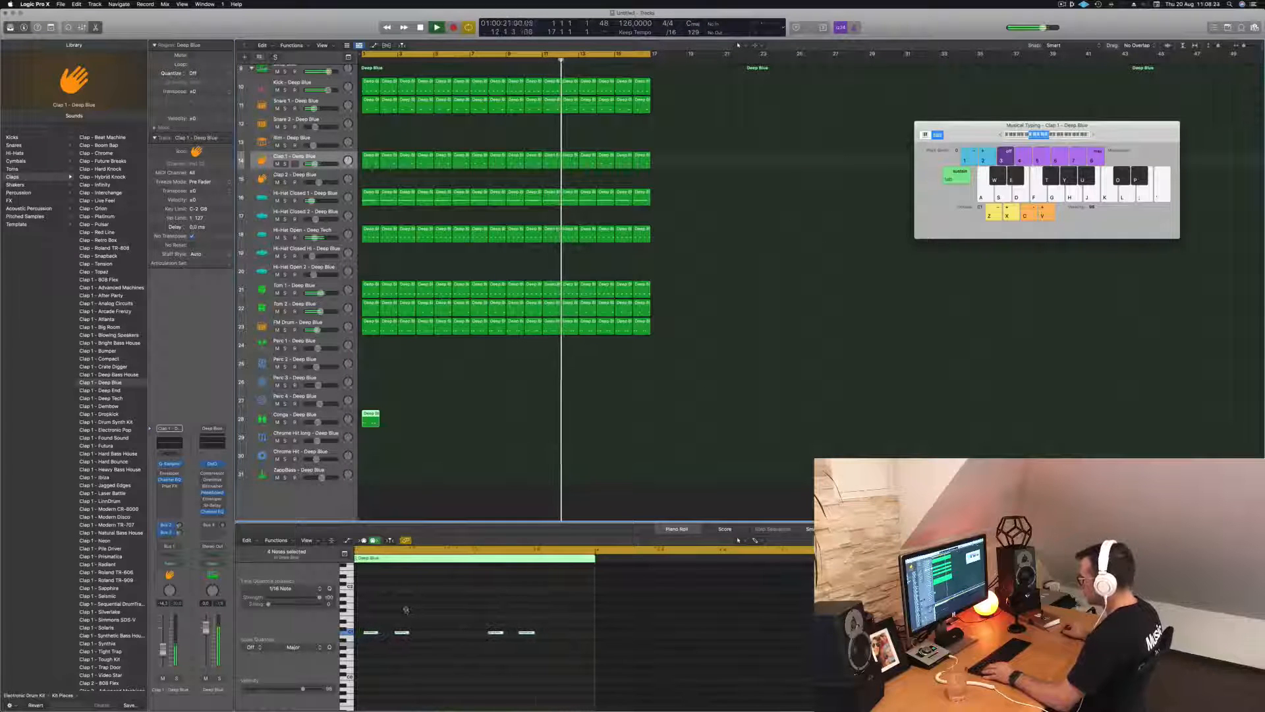
scroll(406, 610, down, 2)
drag(370, 619, 516, 646)
key(alt+Right)
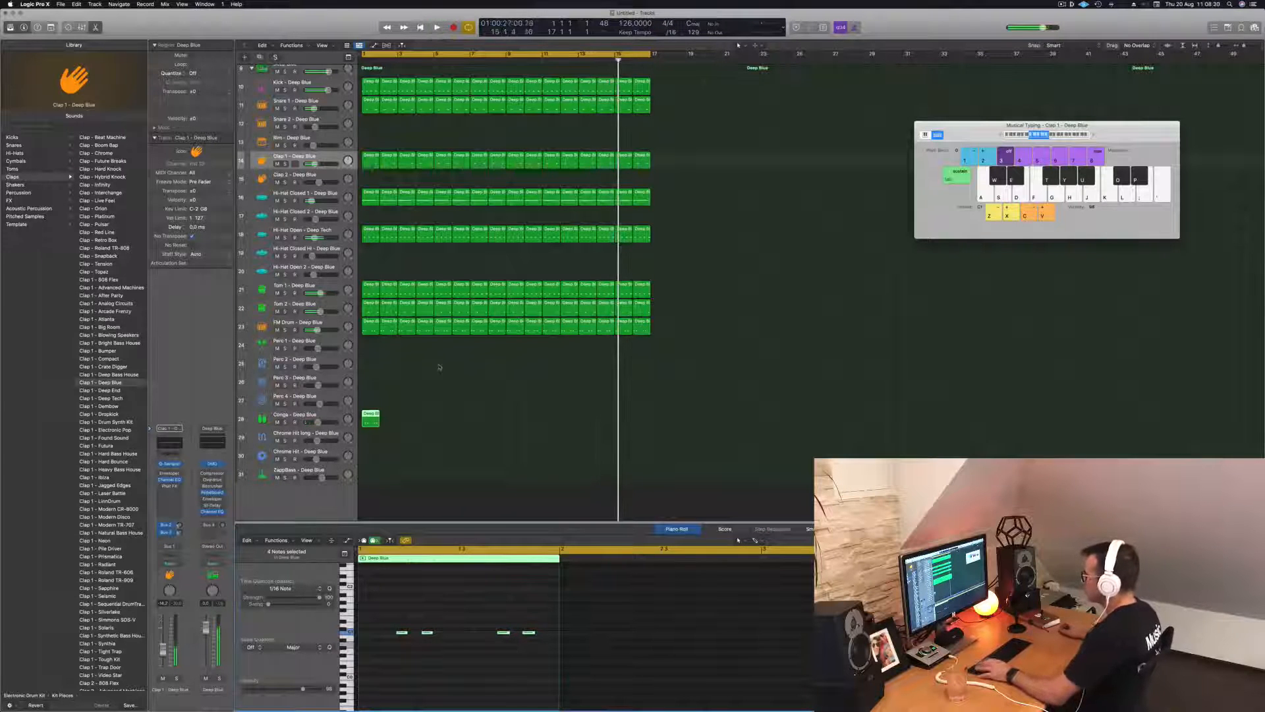
Delete the second note of each pair in the Conga region and move the two remaining notes earlier
drag(390, 610, 559, 670)
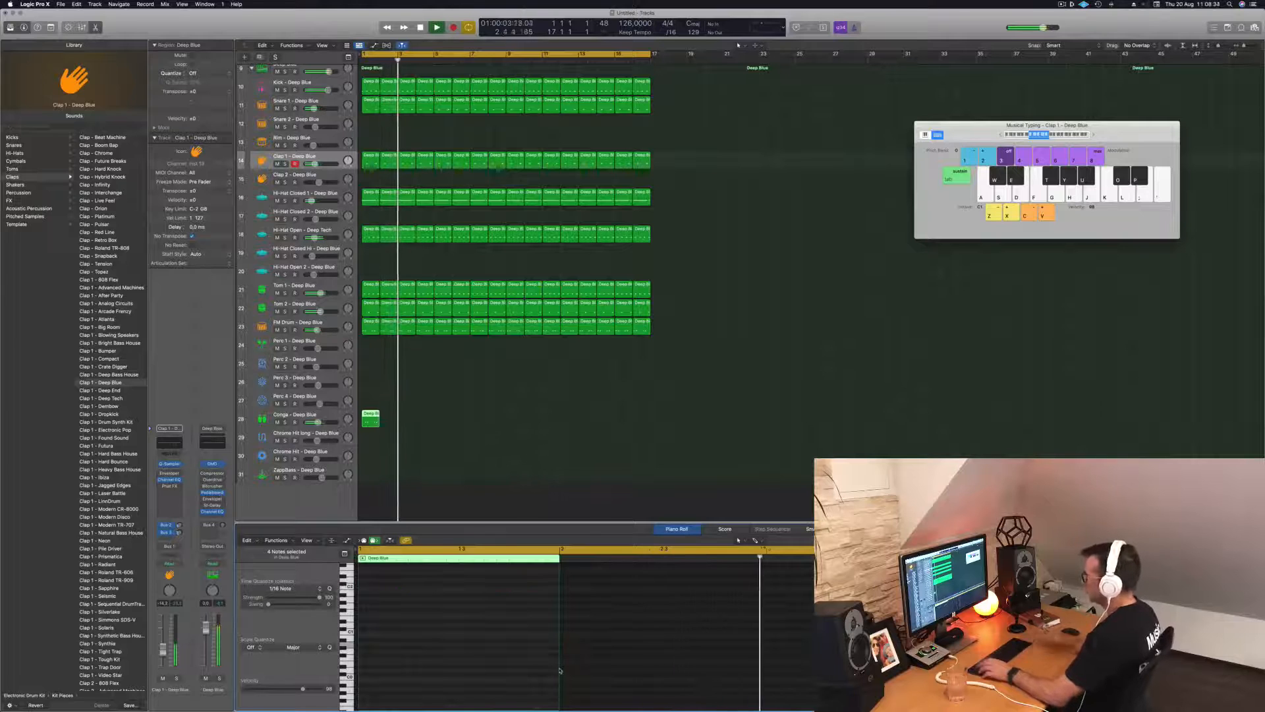
scroll(438, 435, up, 3)
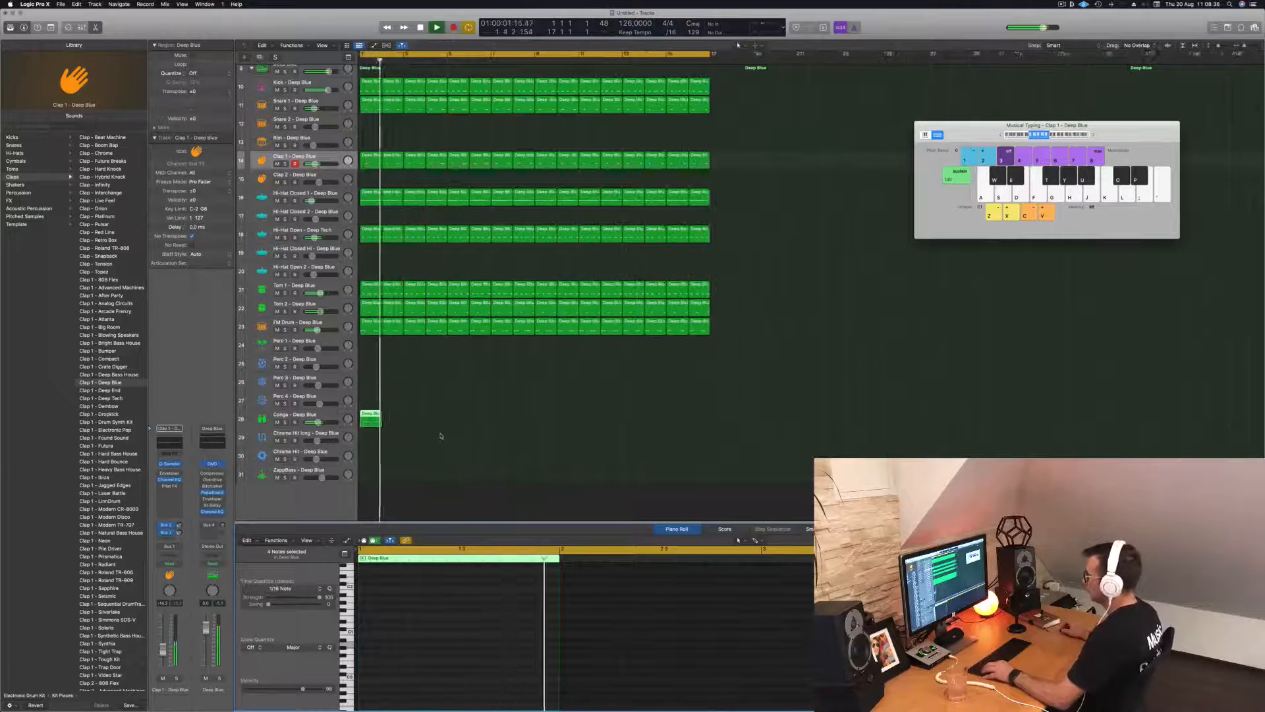
click(407, 404)
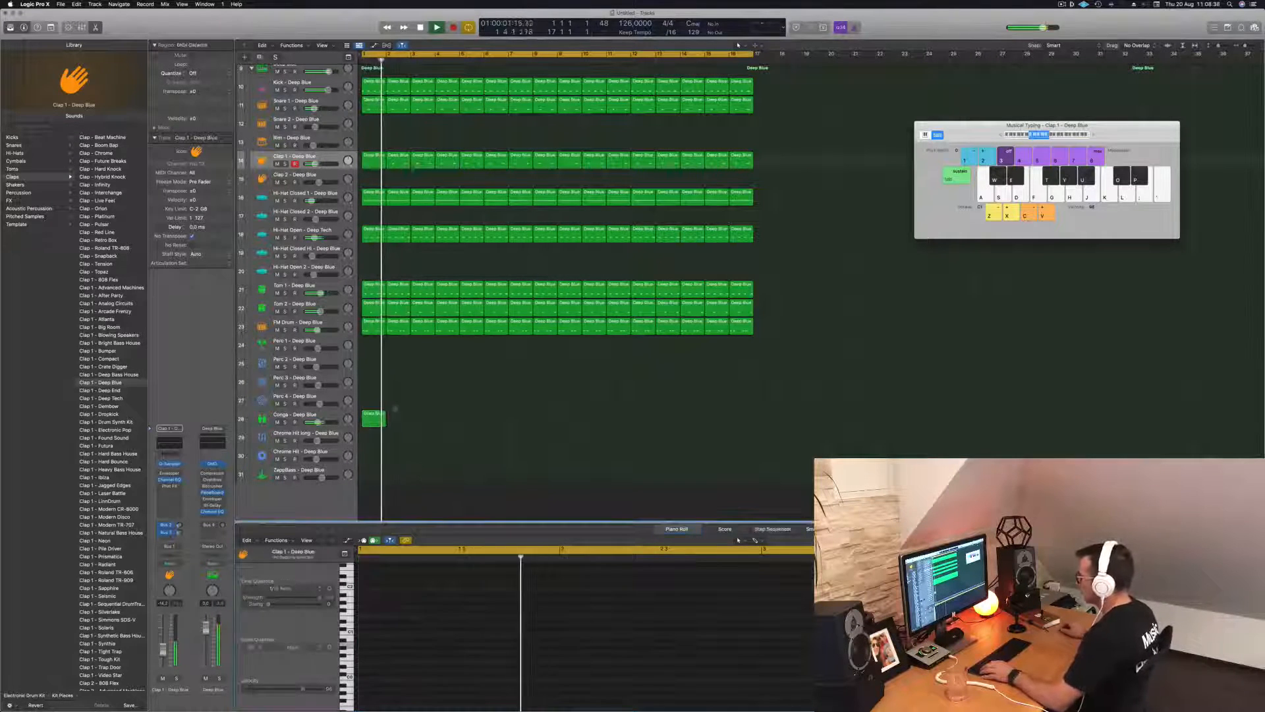
click(370, 421)
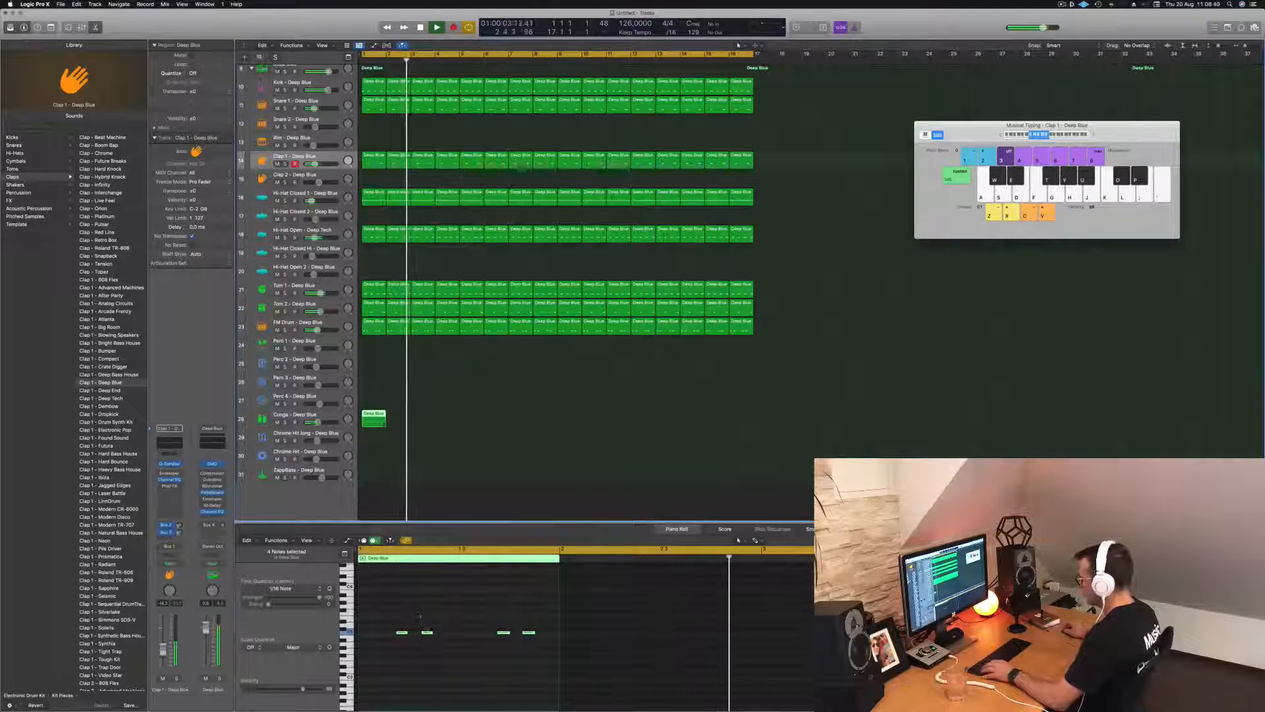
click(426, 632)
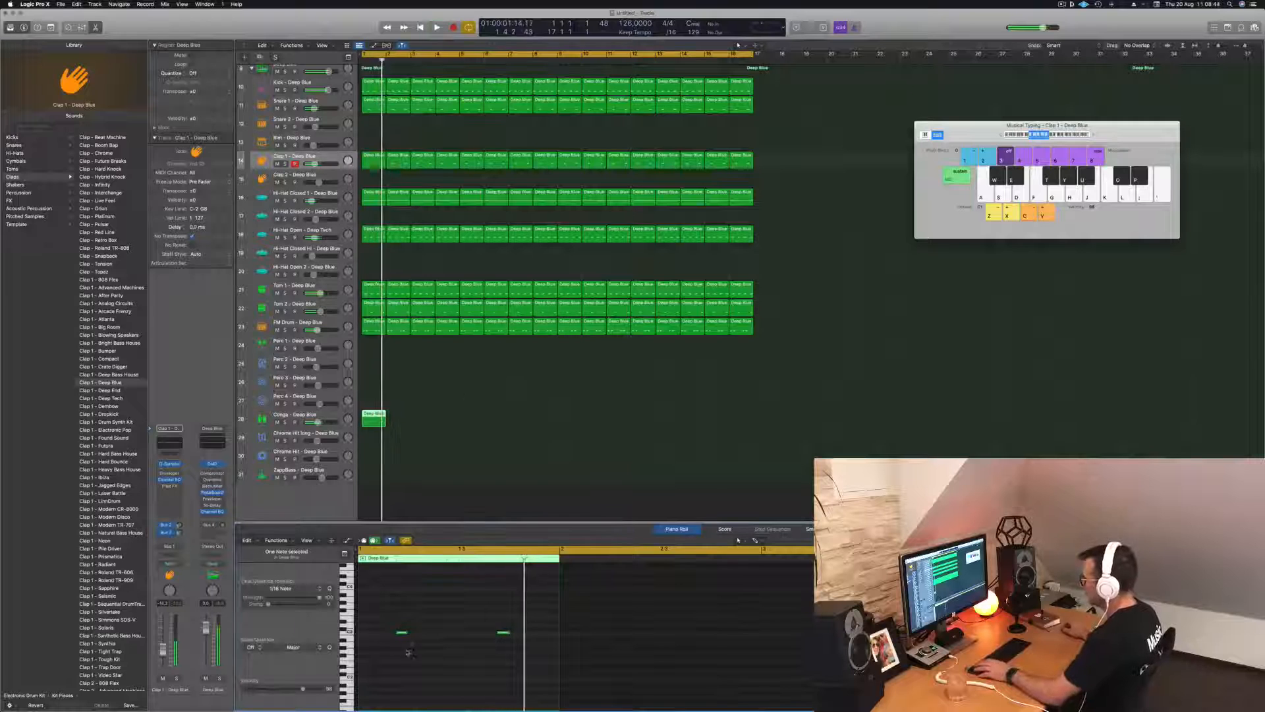
drag(377, 621, 501, 647)
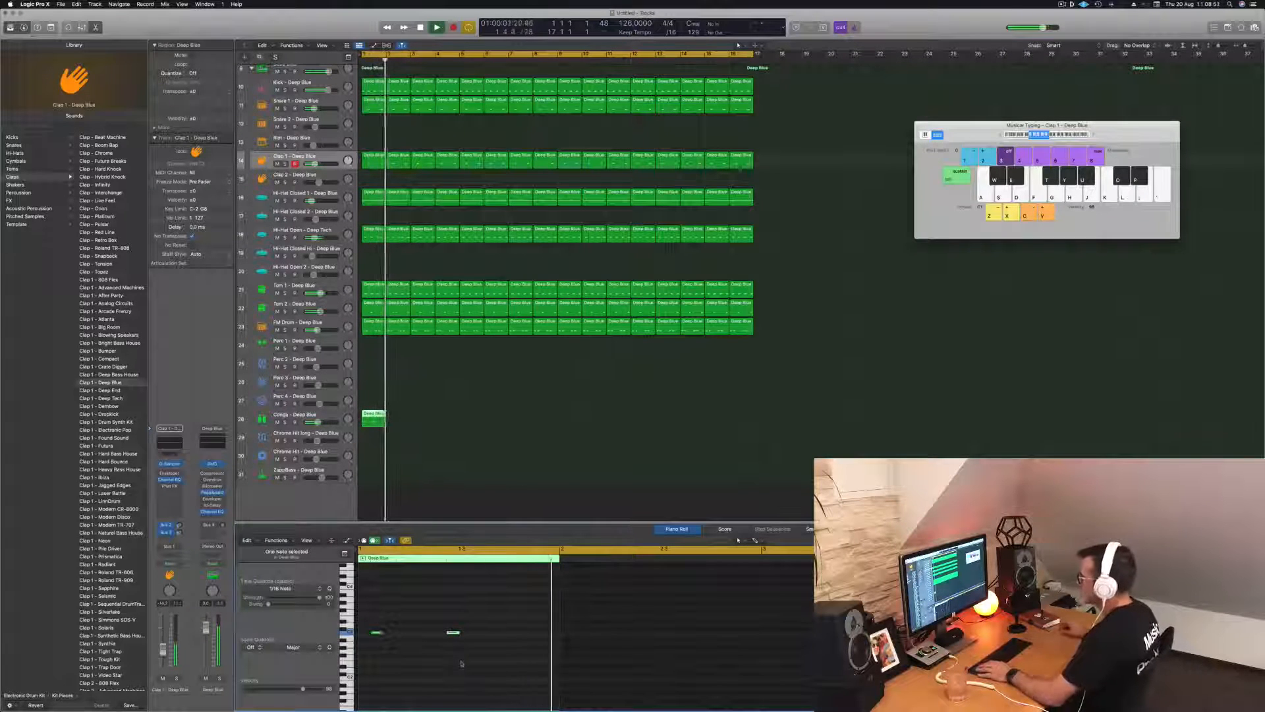
Repeat the Conga region along its track so that it fills all 16 bars
drag(369, 415, 470, 419)
mouse_move(576, 420)
mouse_down()
mouse_move(373, 415)
mouse_move(570, 417)
mouse_up()
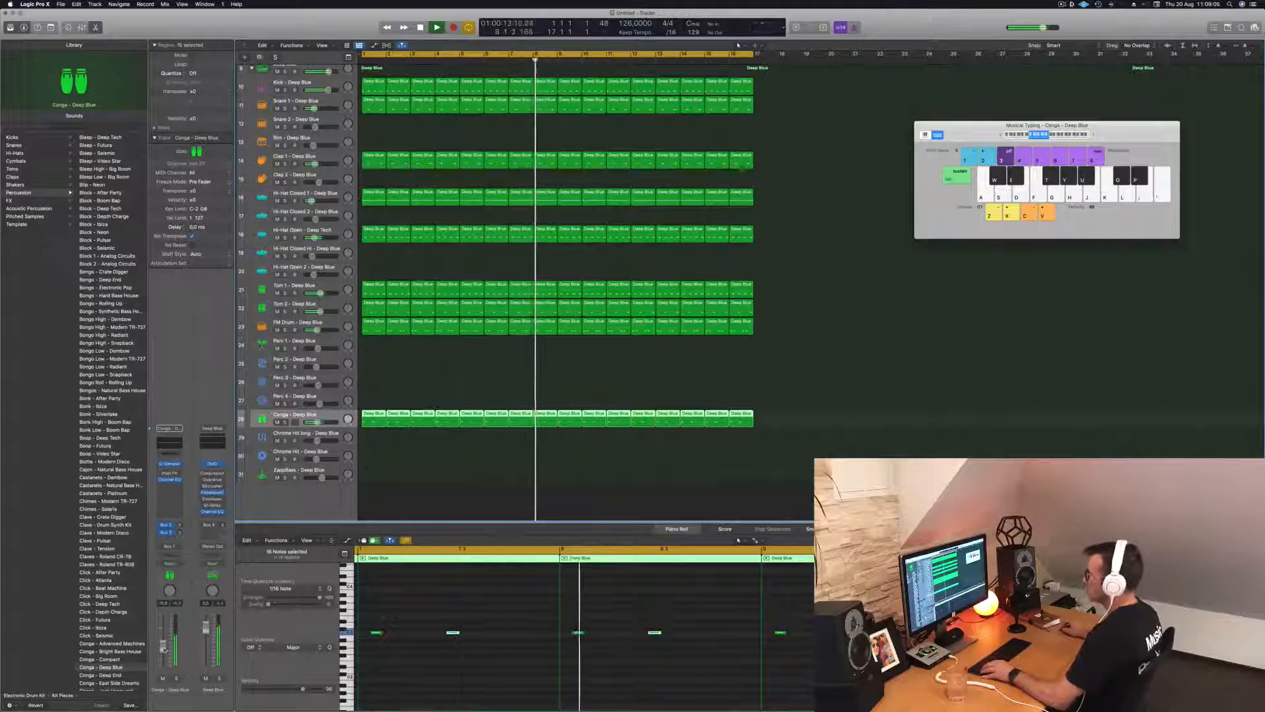
click(408, 682)
scroll(422, 677, left, 10)
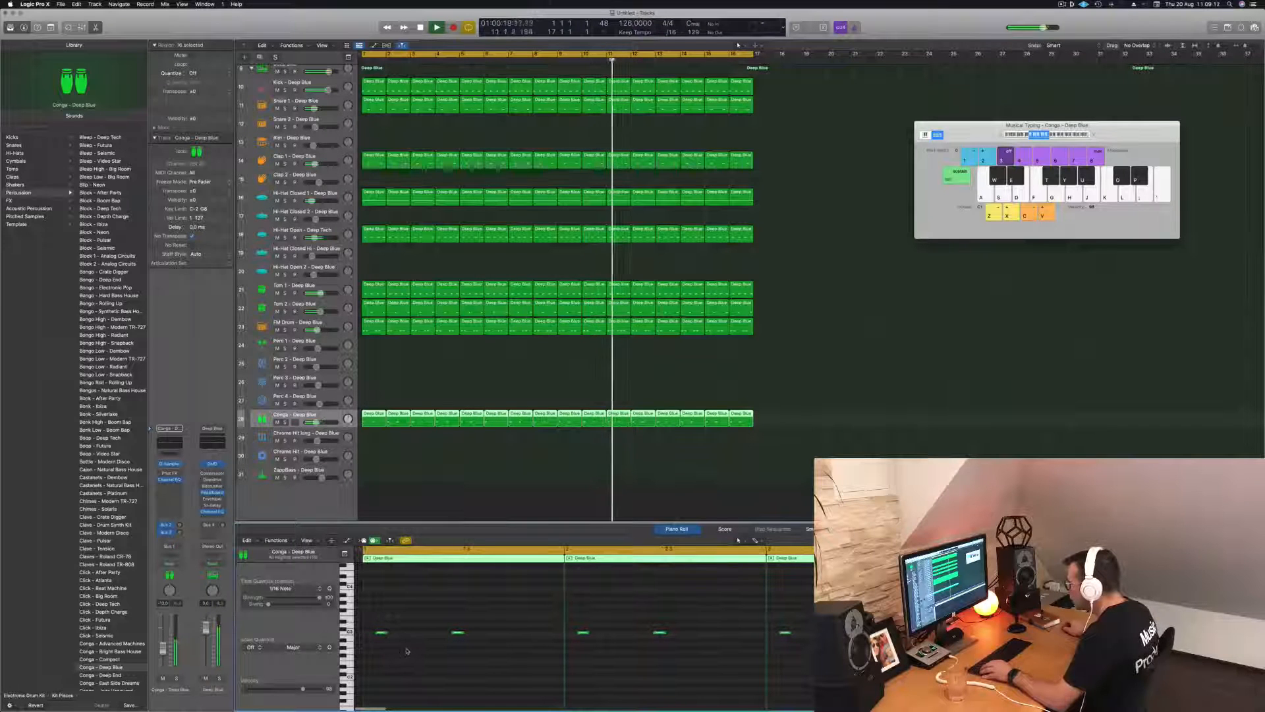
scroll(359, 610, up, 2)
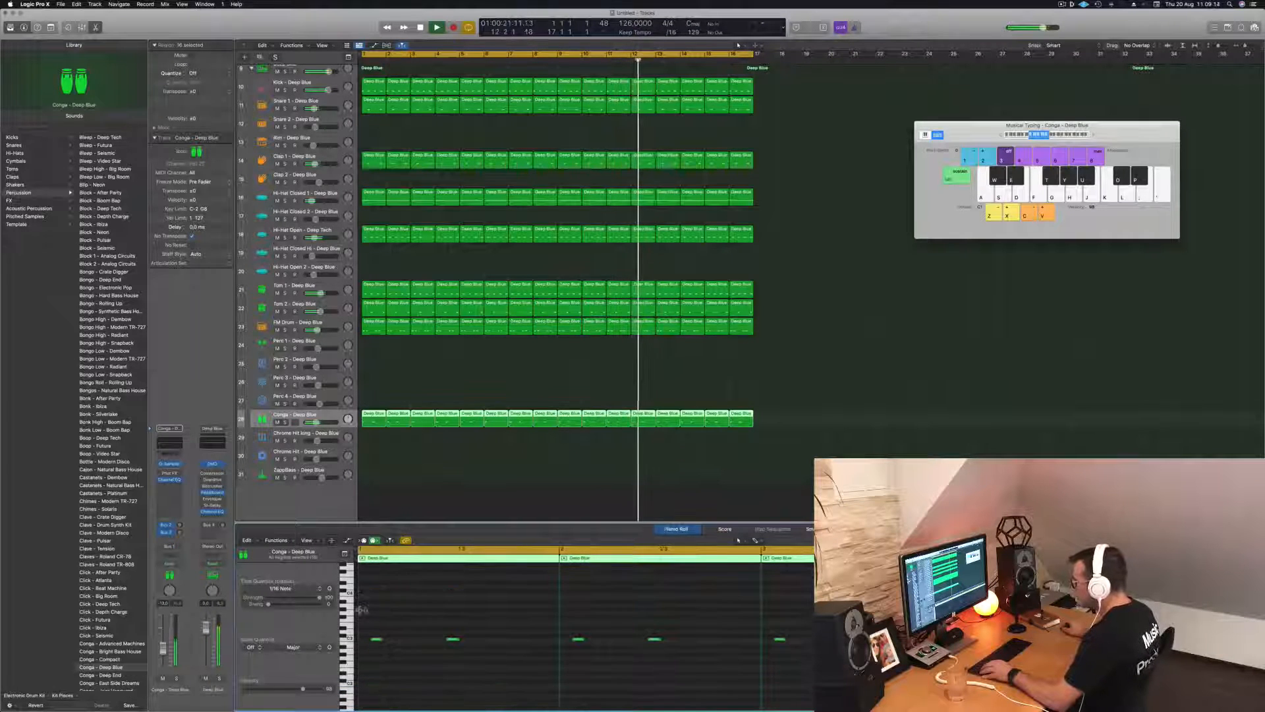
key(g)
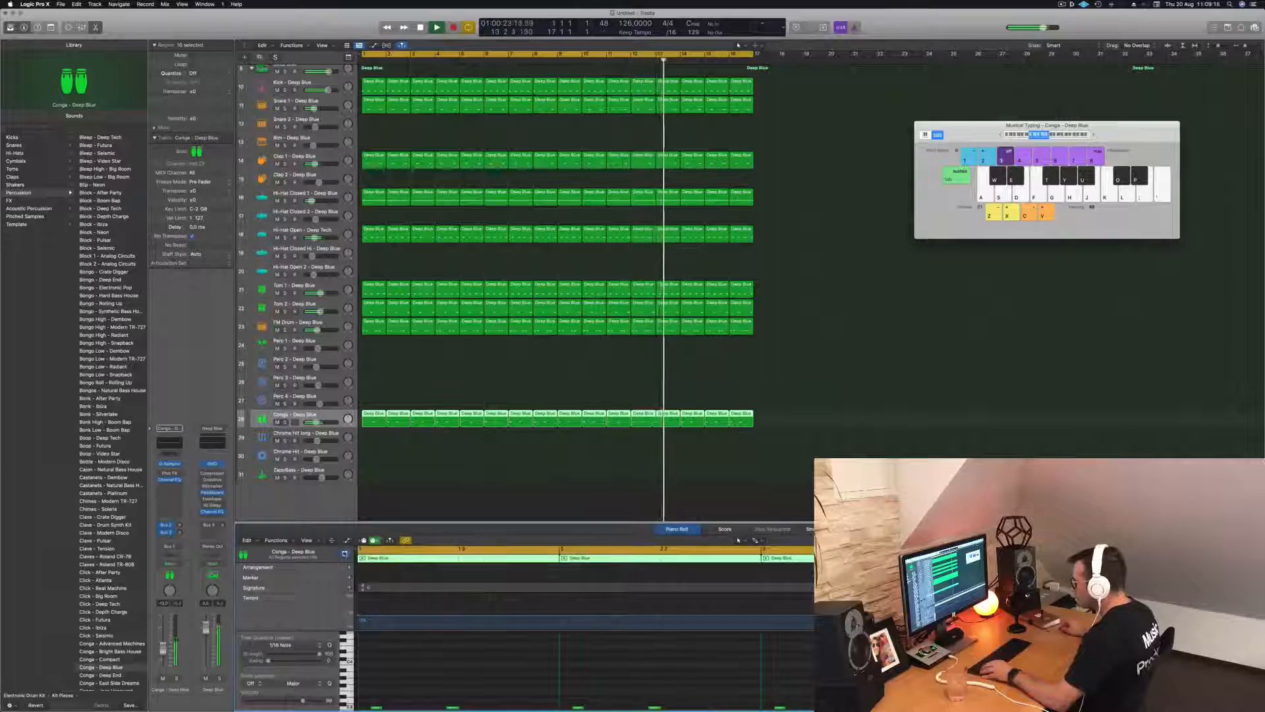
key(g)
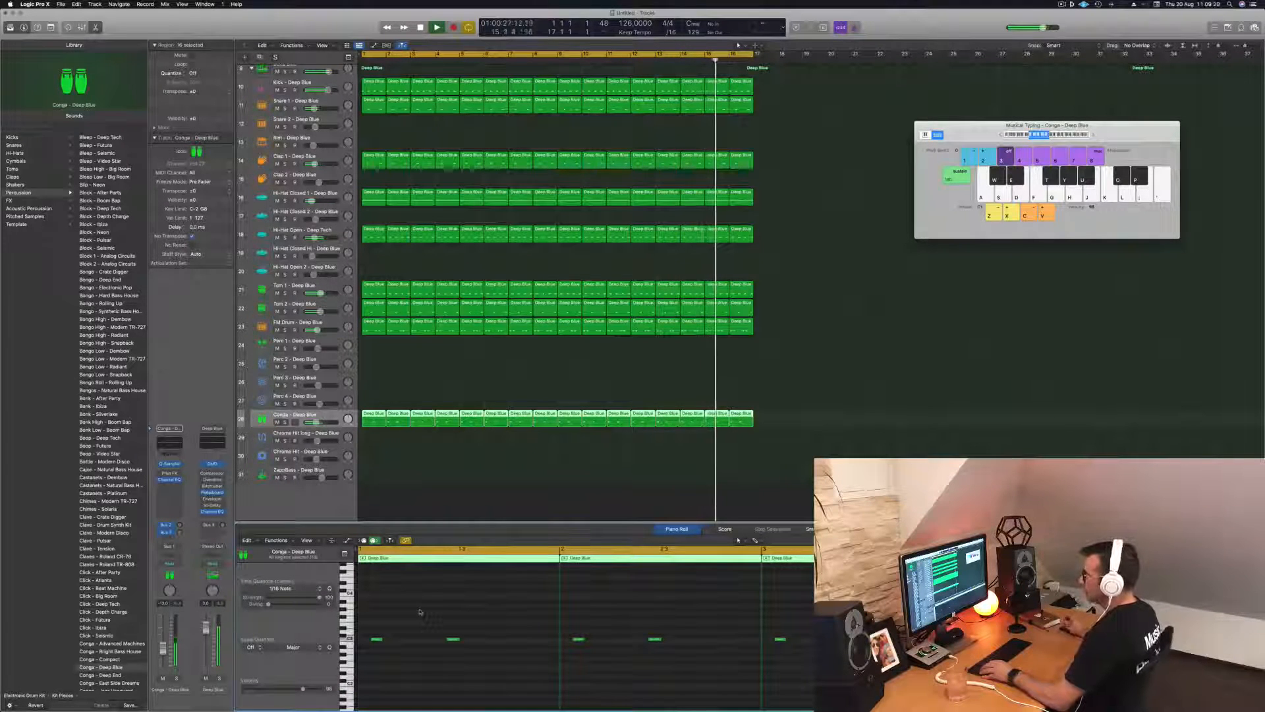
click(487, 450)
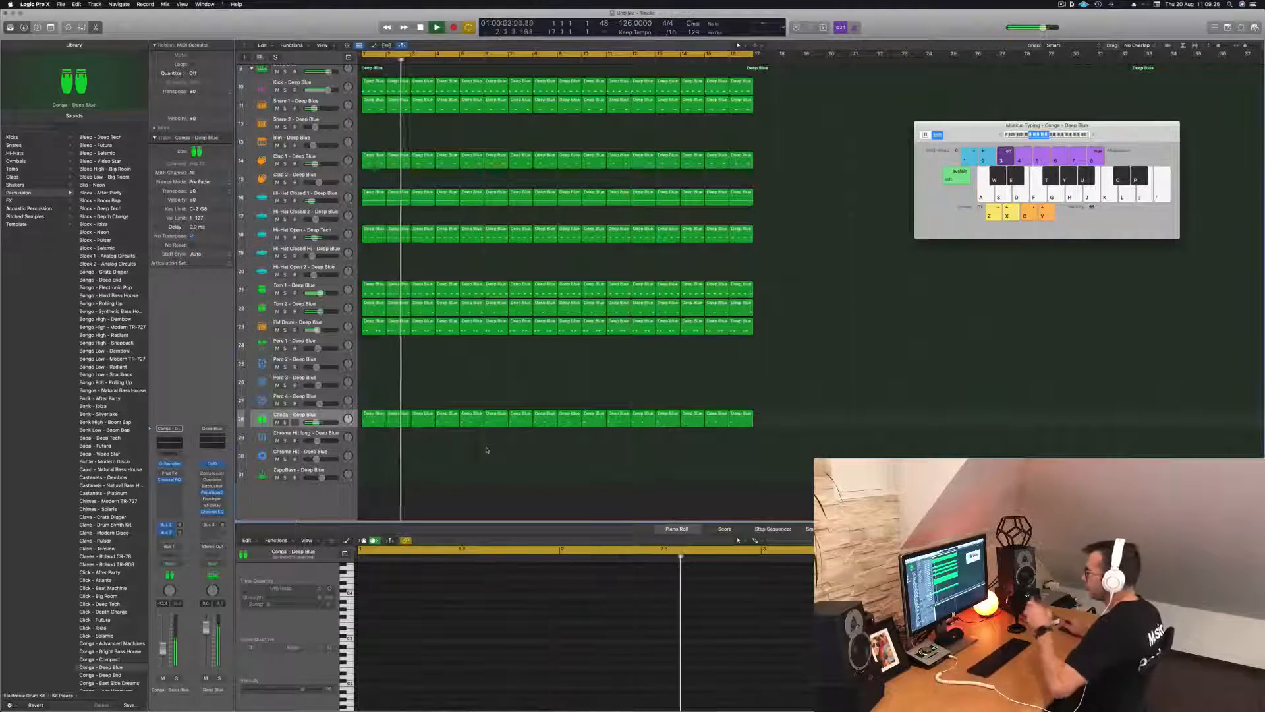
key(super+a)
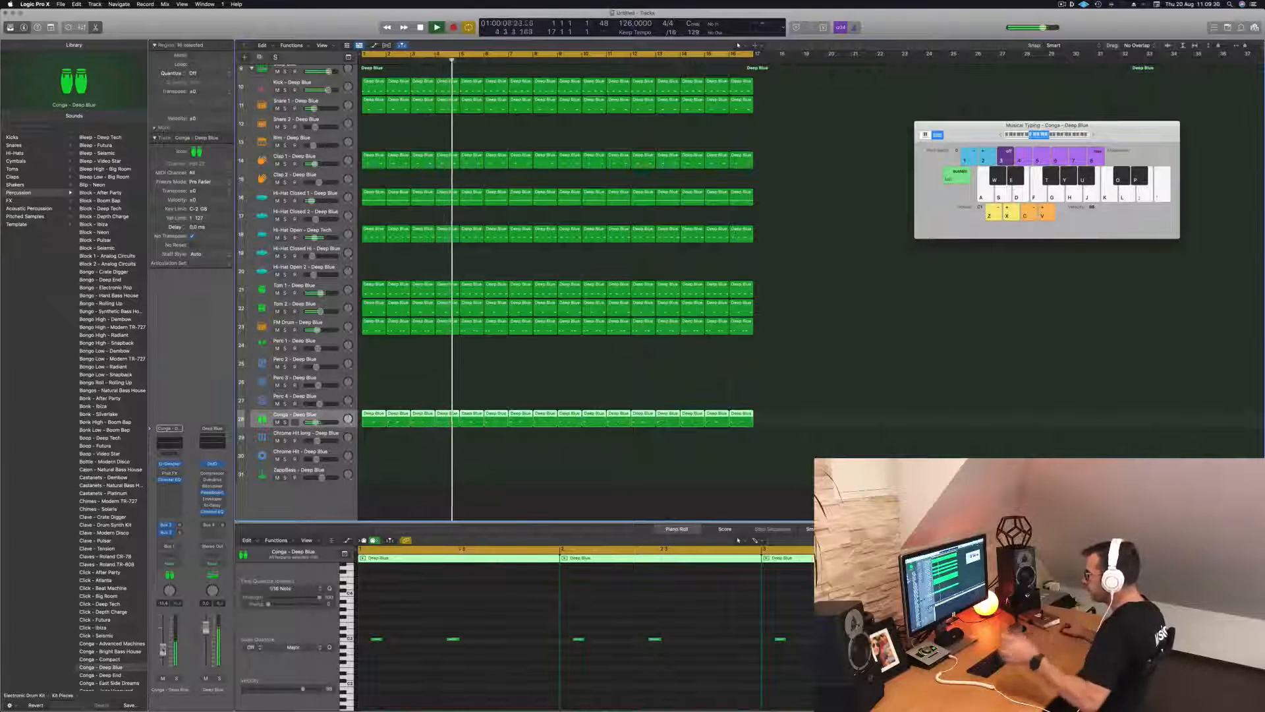
Select the Inst 1 track and bring up its Alchemy synthesizer window
scroll(480, 469, down, 4)
scroll(473, 412, down, 2)
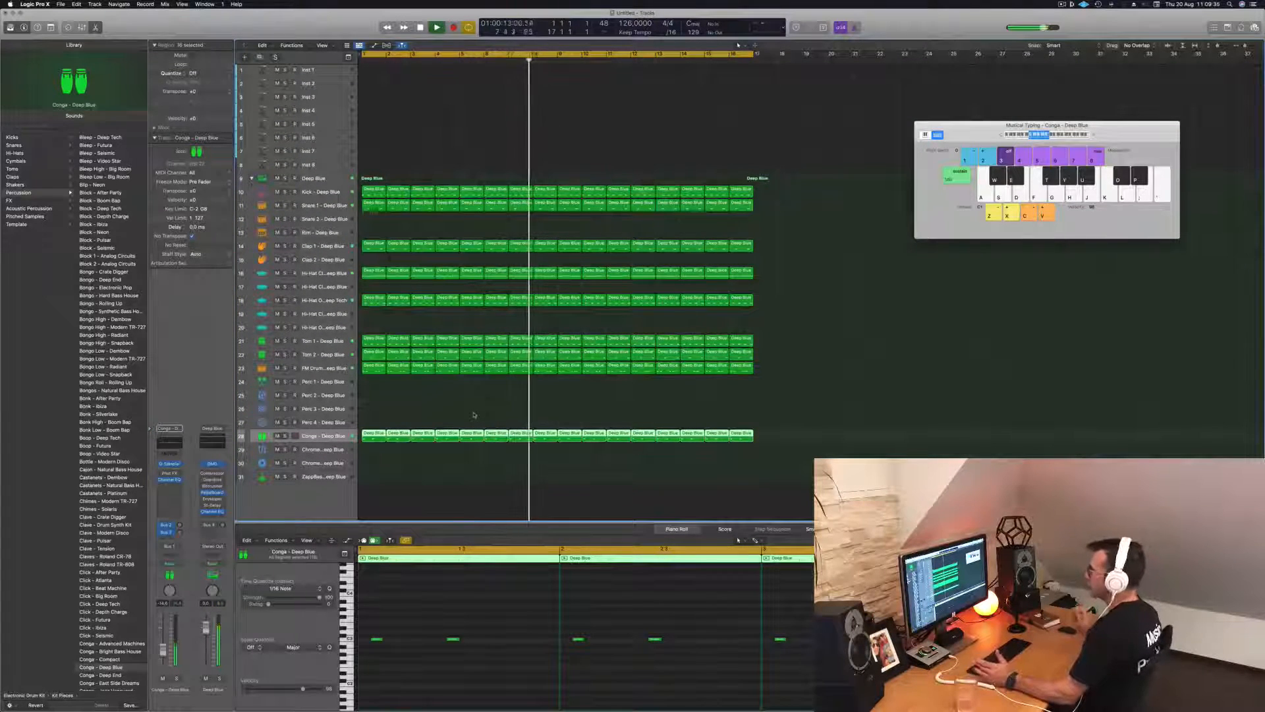
scroll(546, 261, up, 1)
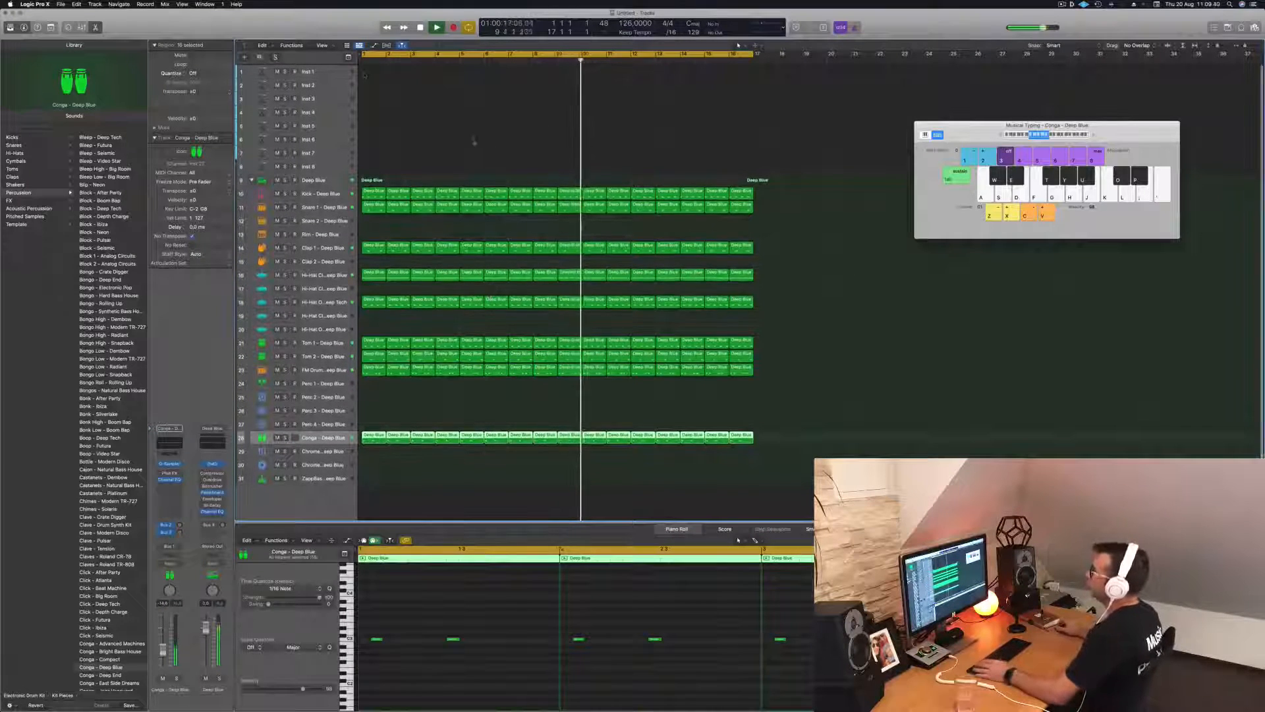
click(338, 73)
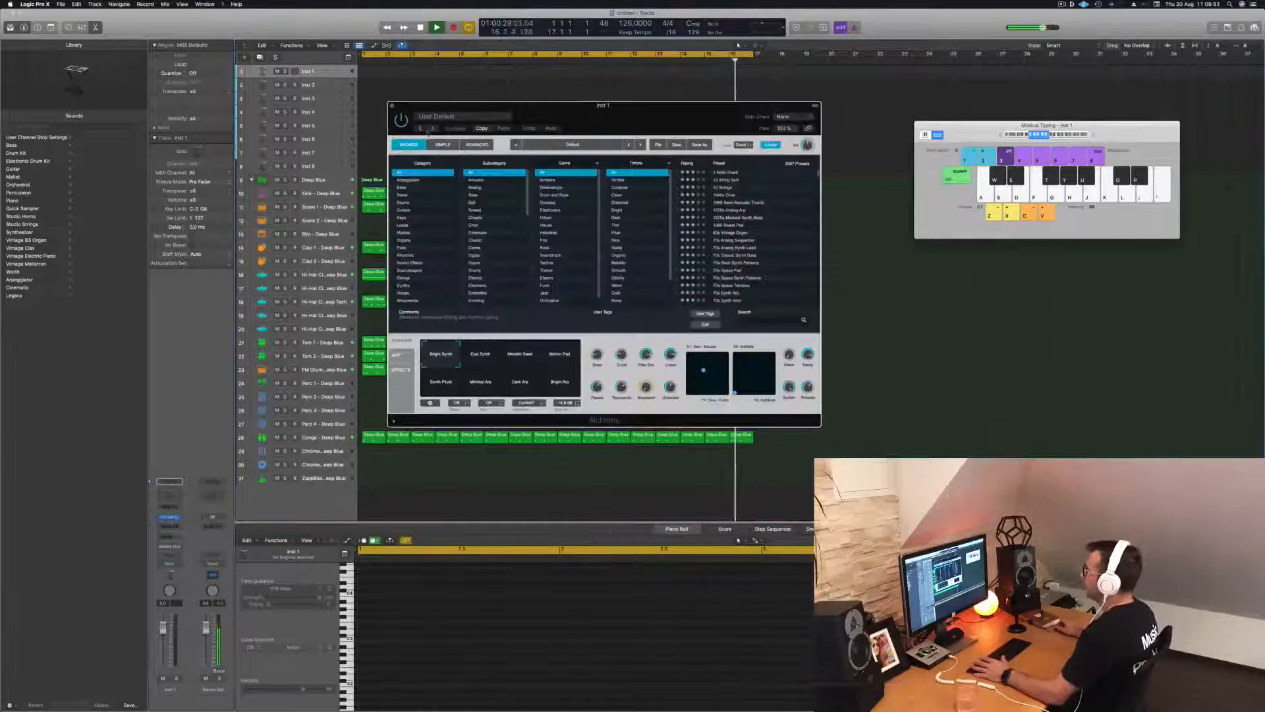
drag(608, 106, 570, 203)
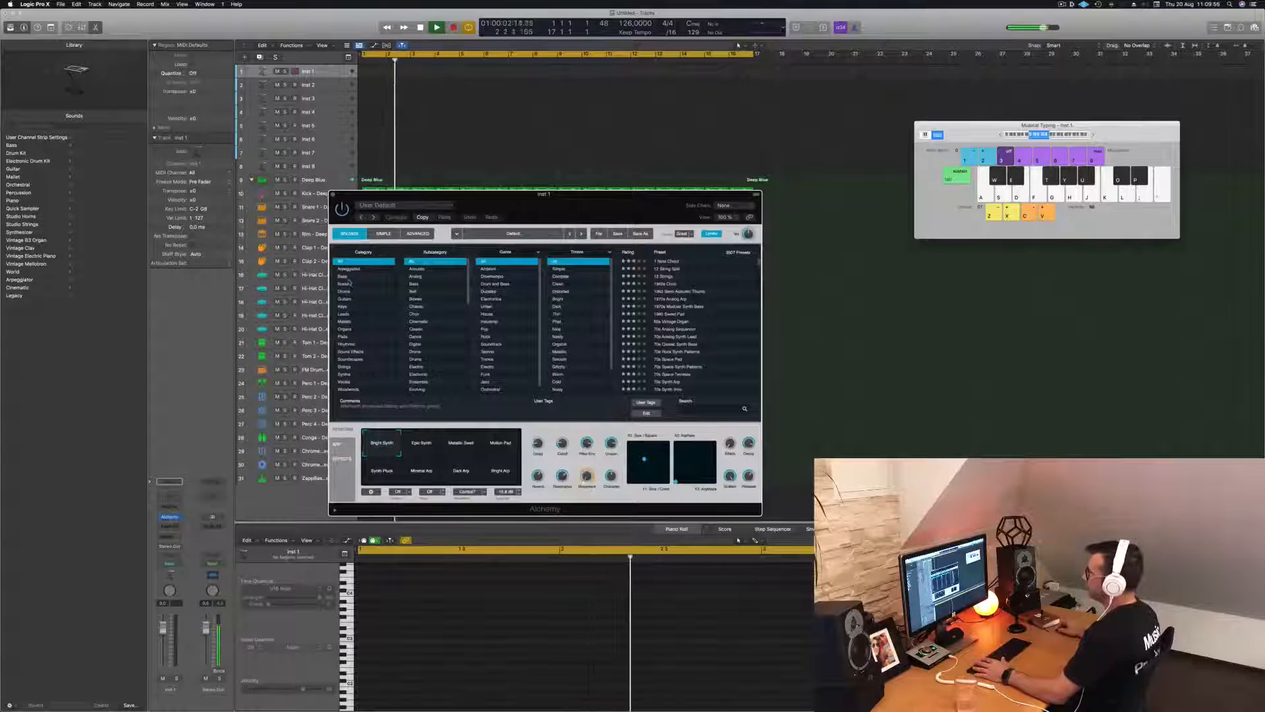
Filter the Alchemy presets to Bass, sort them by rating, and load Lazarus with its Solid & Wide variation
click(346, 276)
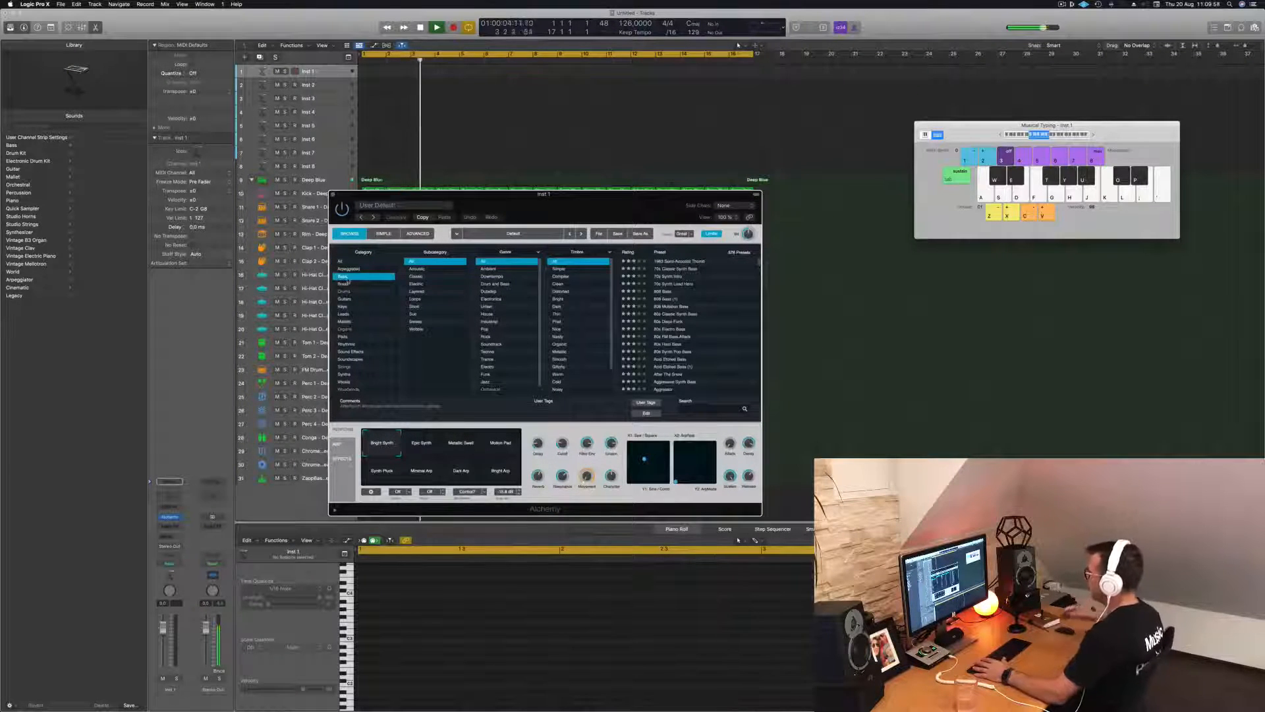
click(628, 253)
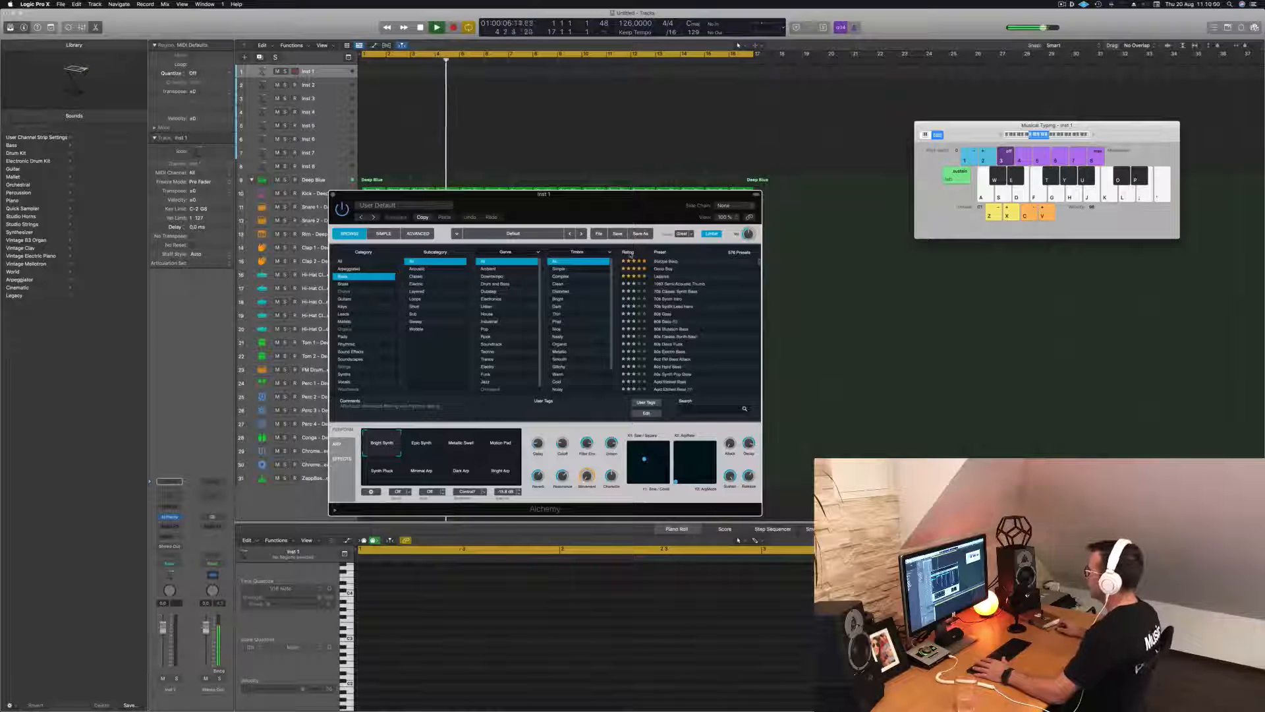
click(661, 276)
drag(612, 203, 790, 188)
click(678, 427)
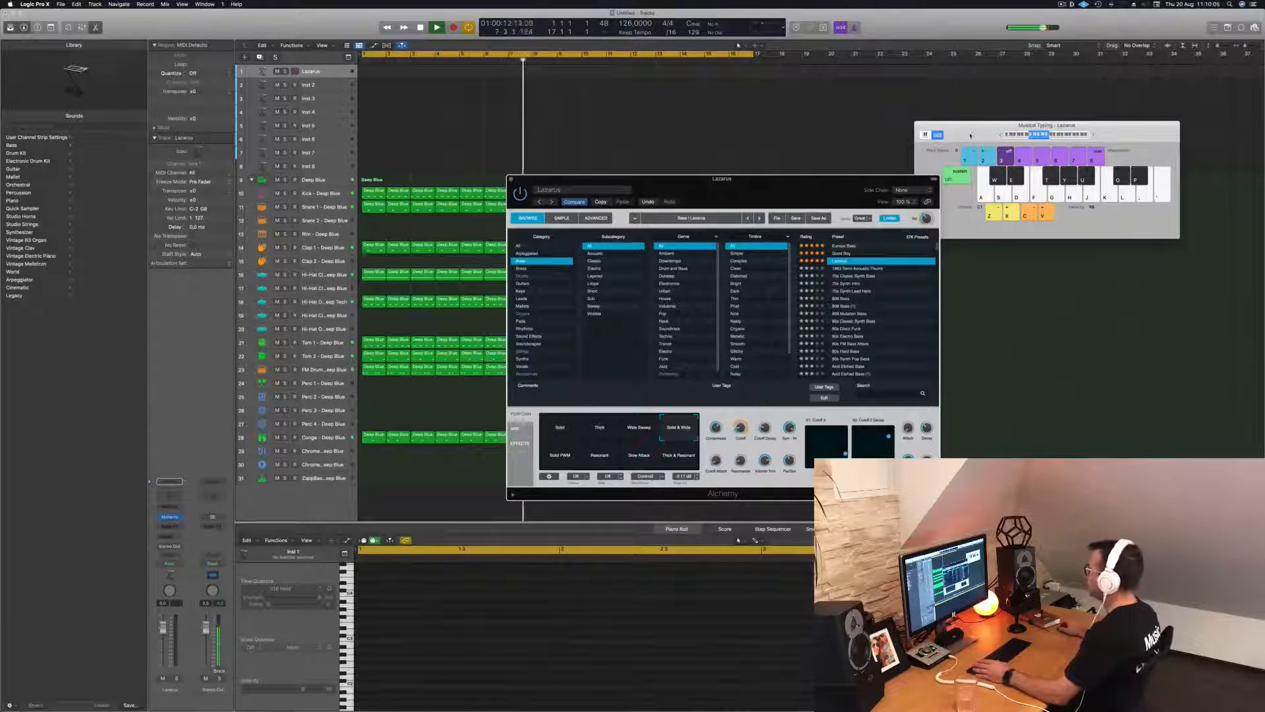
drag(970, 135, 957, 136)
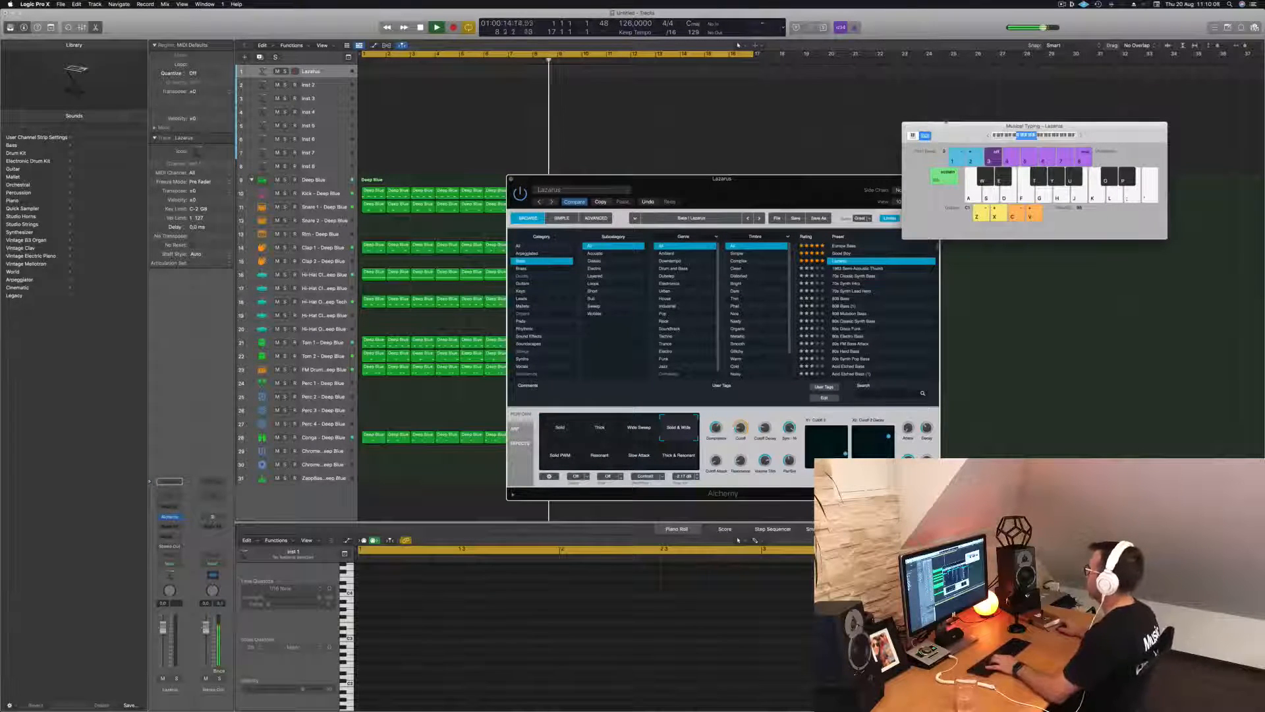
drag(806, 187, 721, 233)
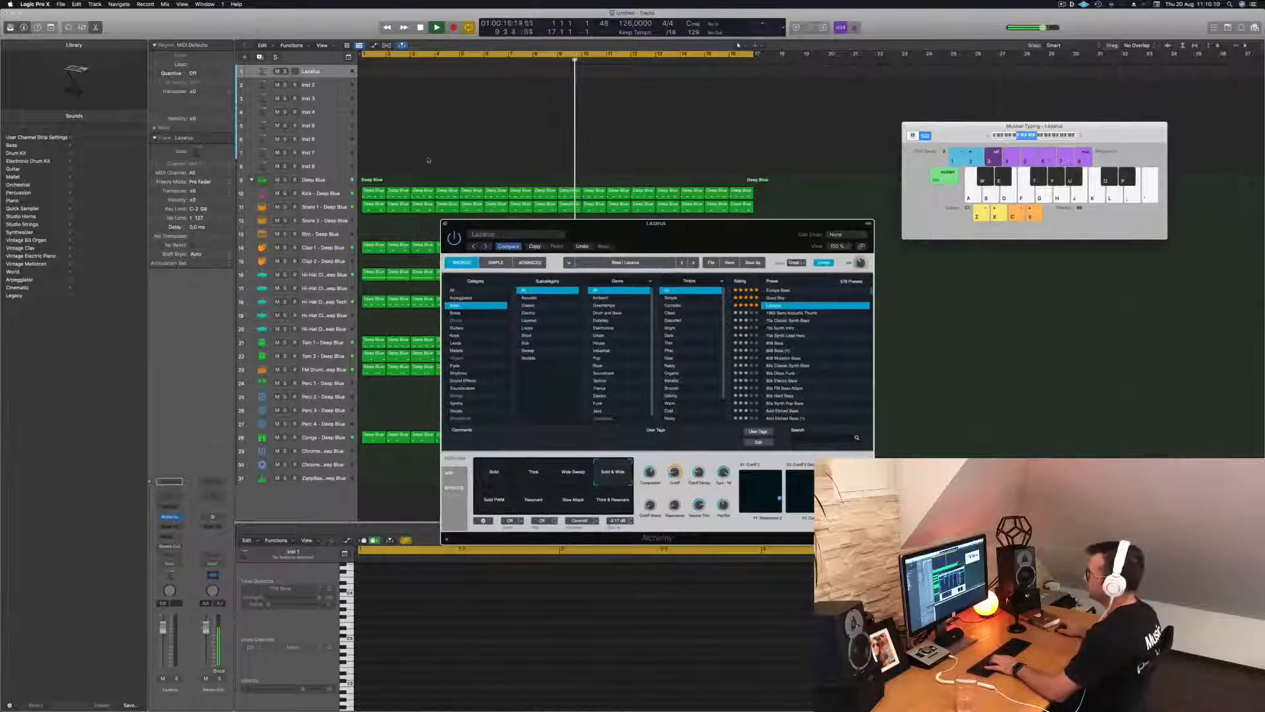
Lower the Lazarus track's level slightly and play a few notes of the bass sound over the drum loop
click(163, 643)
key(f)
key(h)
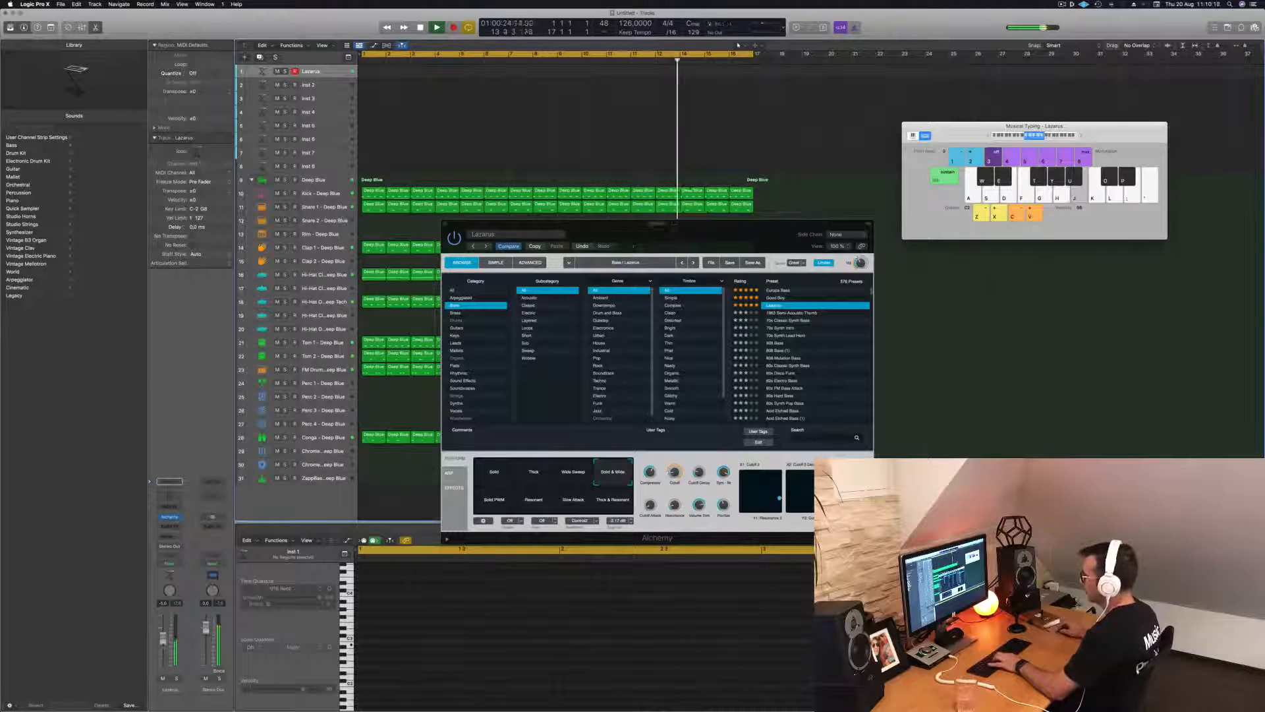
key(a)
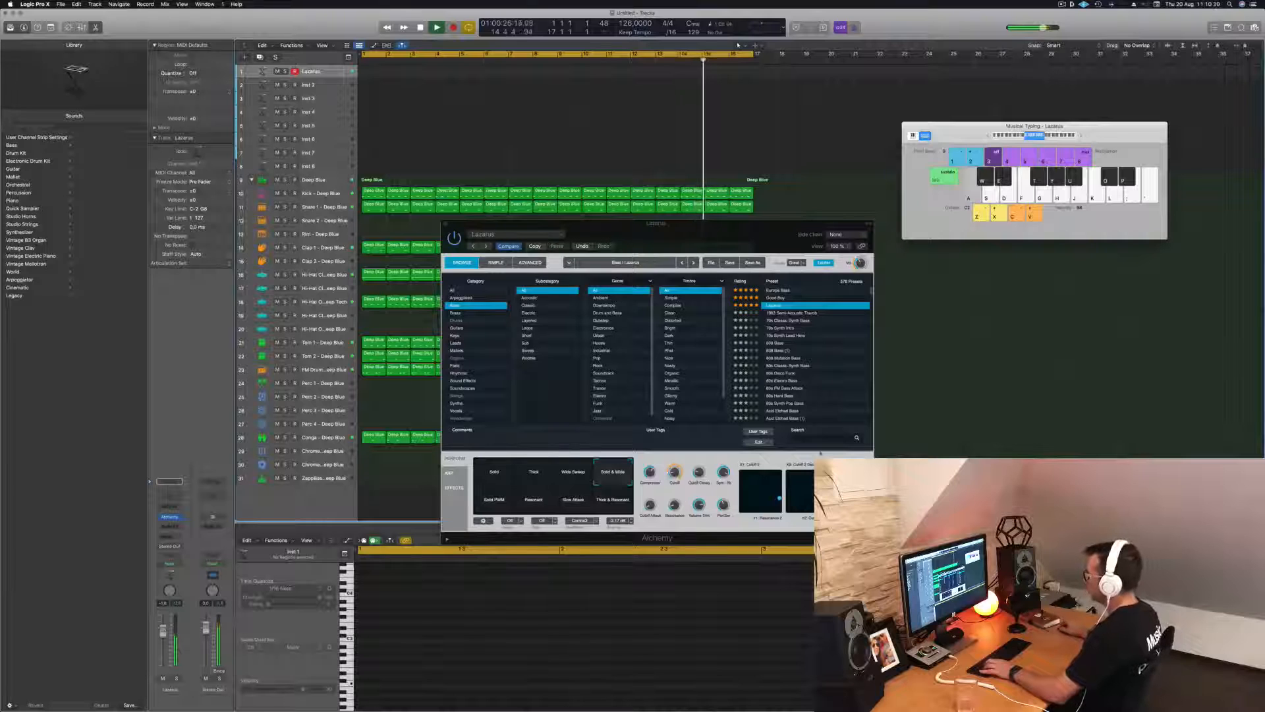
Audition the Solid, Thick and Solid PWM variations of the Lazarus preset by playing notes over the drums
click(495, 473)
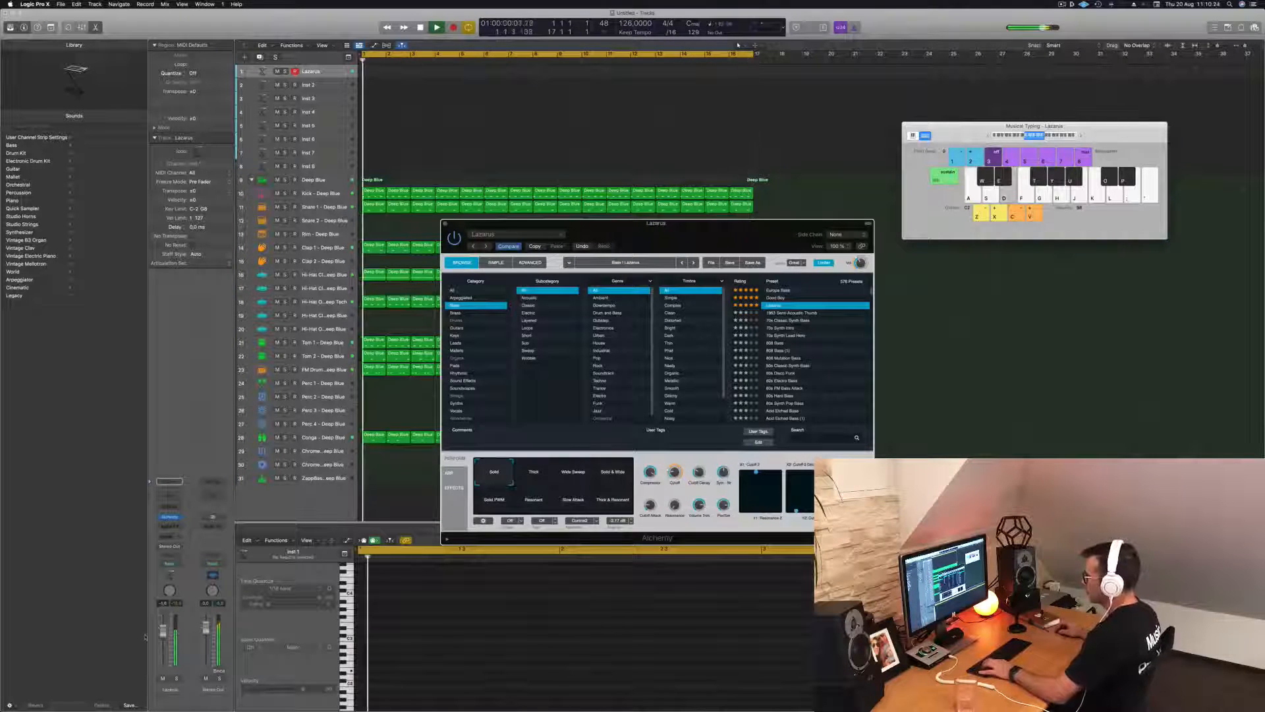
key(k)
key(semicolon)
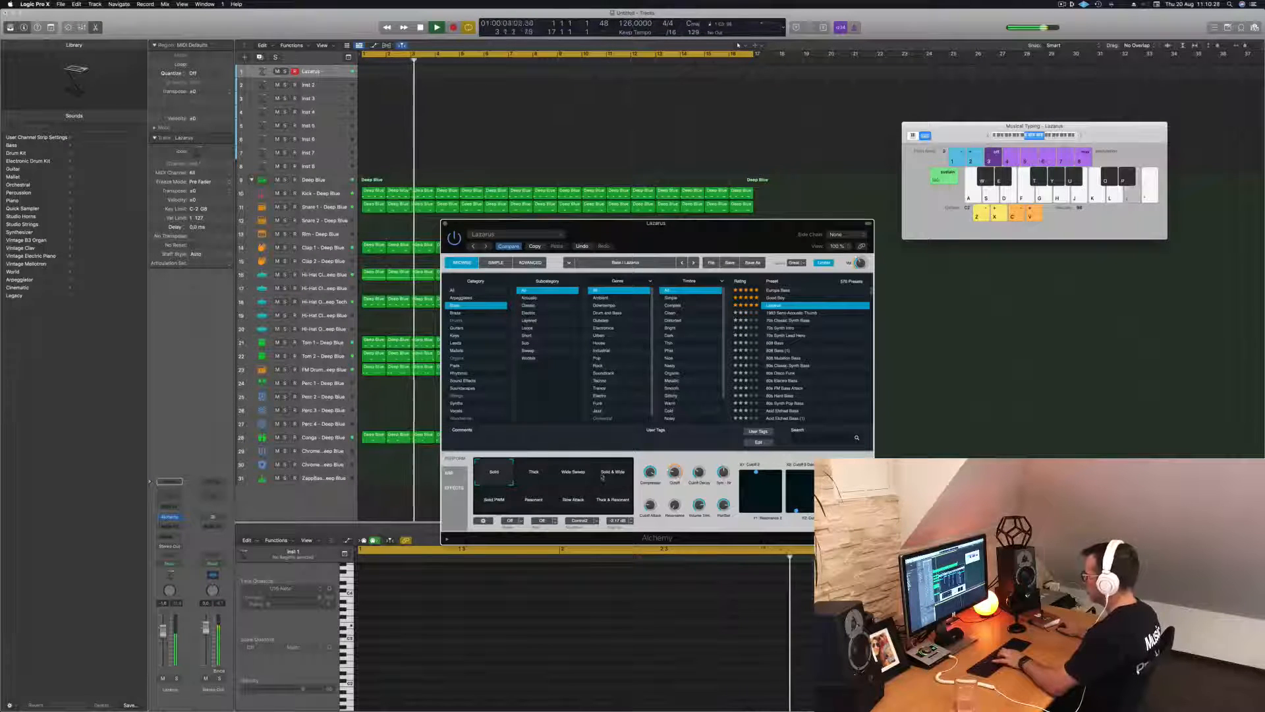
click(532, 477)
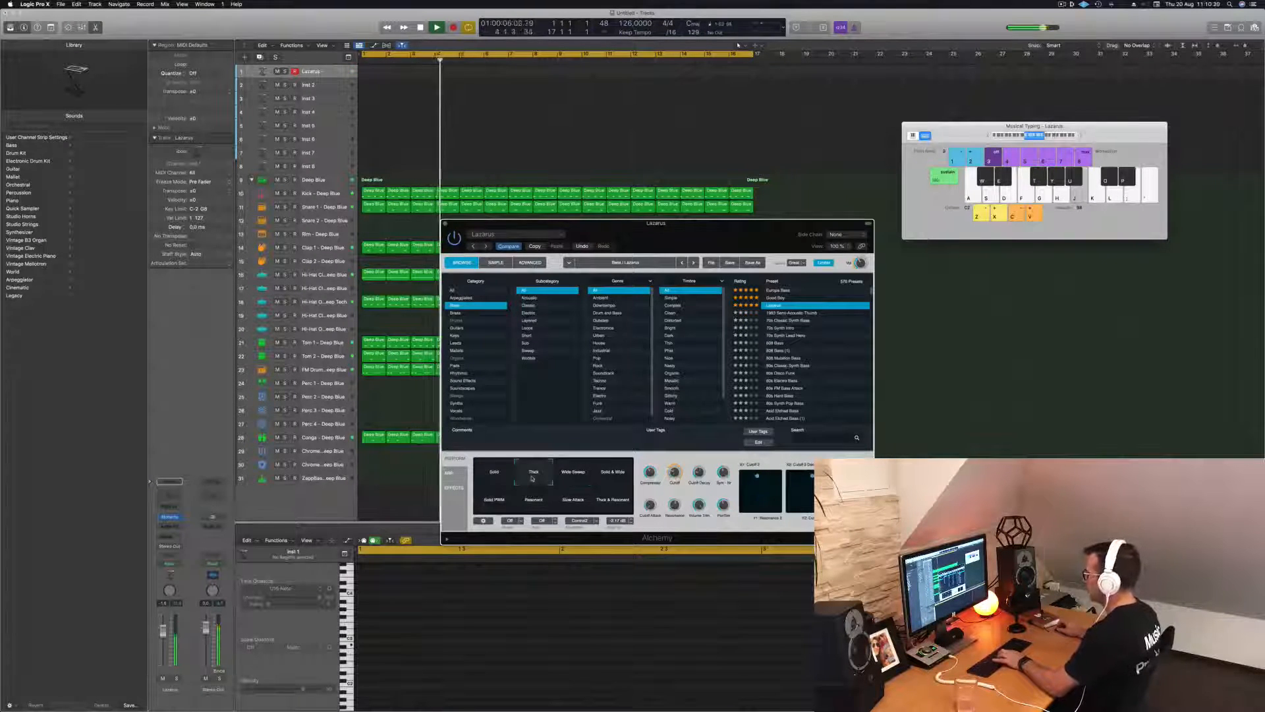
key(j)
key(h)
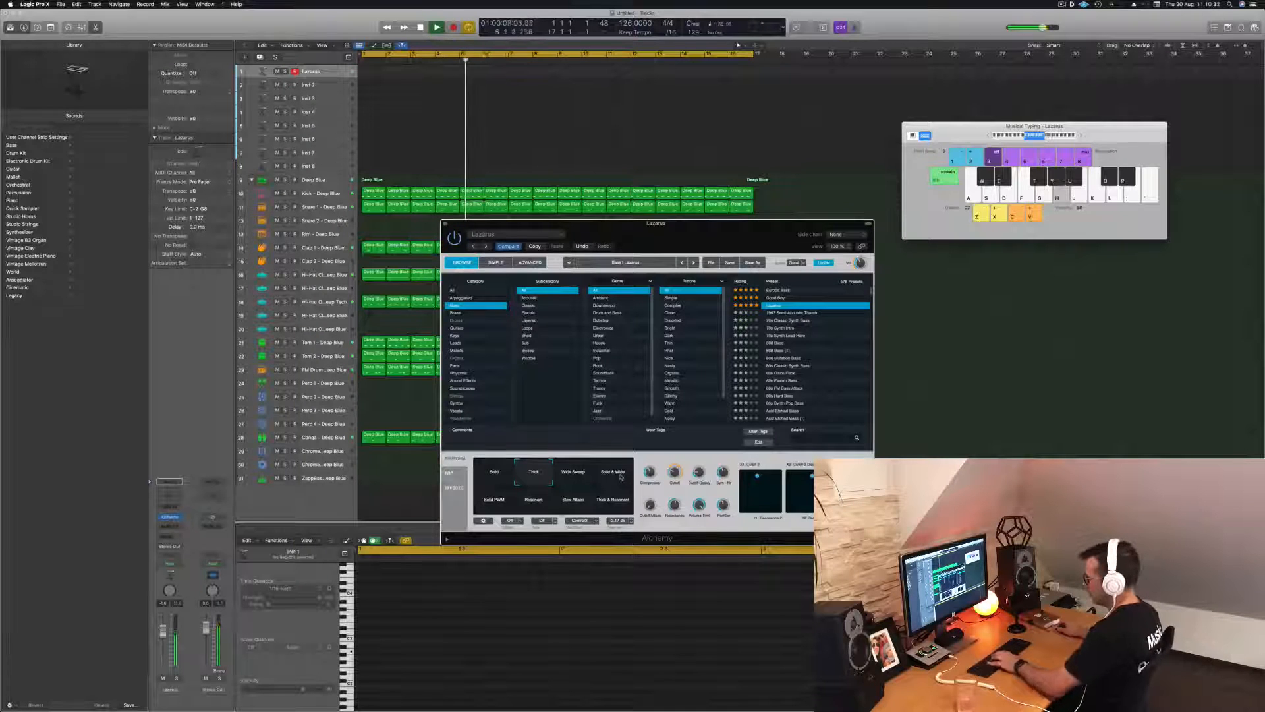
key(a)
click(491, 502)
key(a)
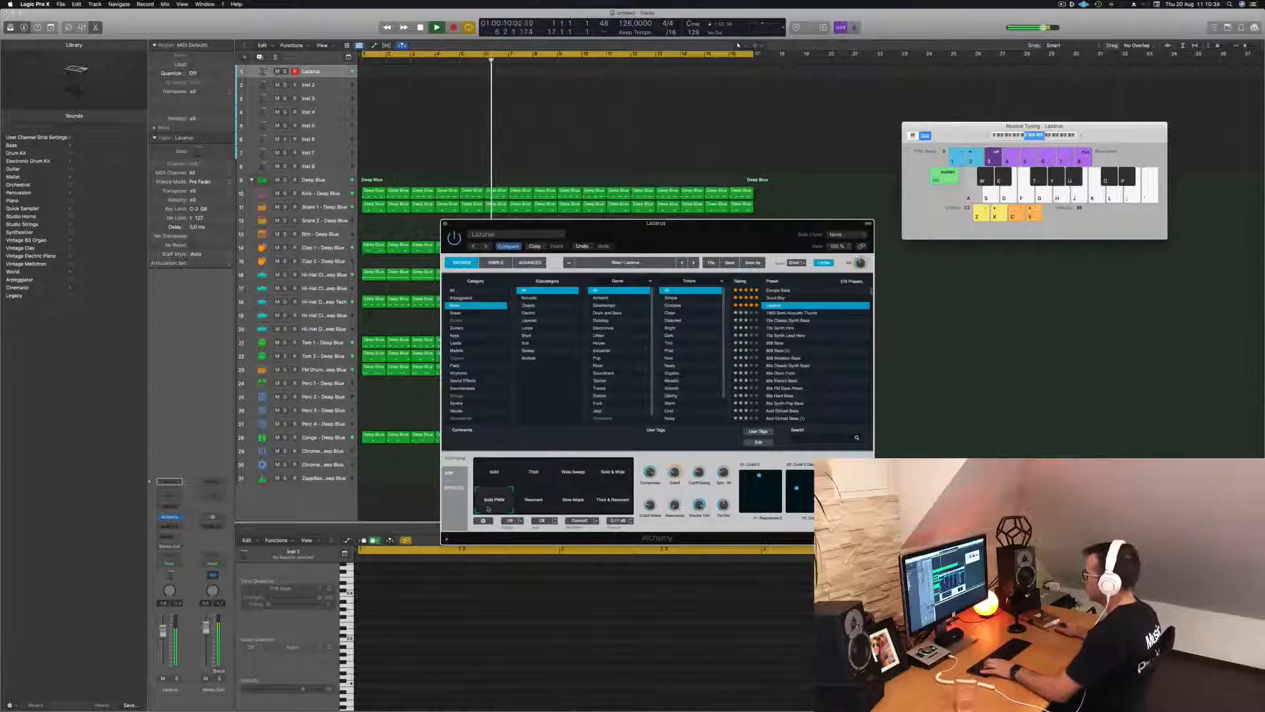
key(a)
Audition the Resonant, Slow Attack and Thick & Resonant variations of the Lazarus preset by playing notes
click(533, 502)
key(g)
click(569, 502)
key(h)
click(609, 502)
key(g)
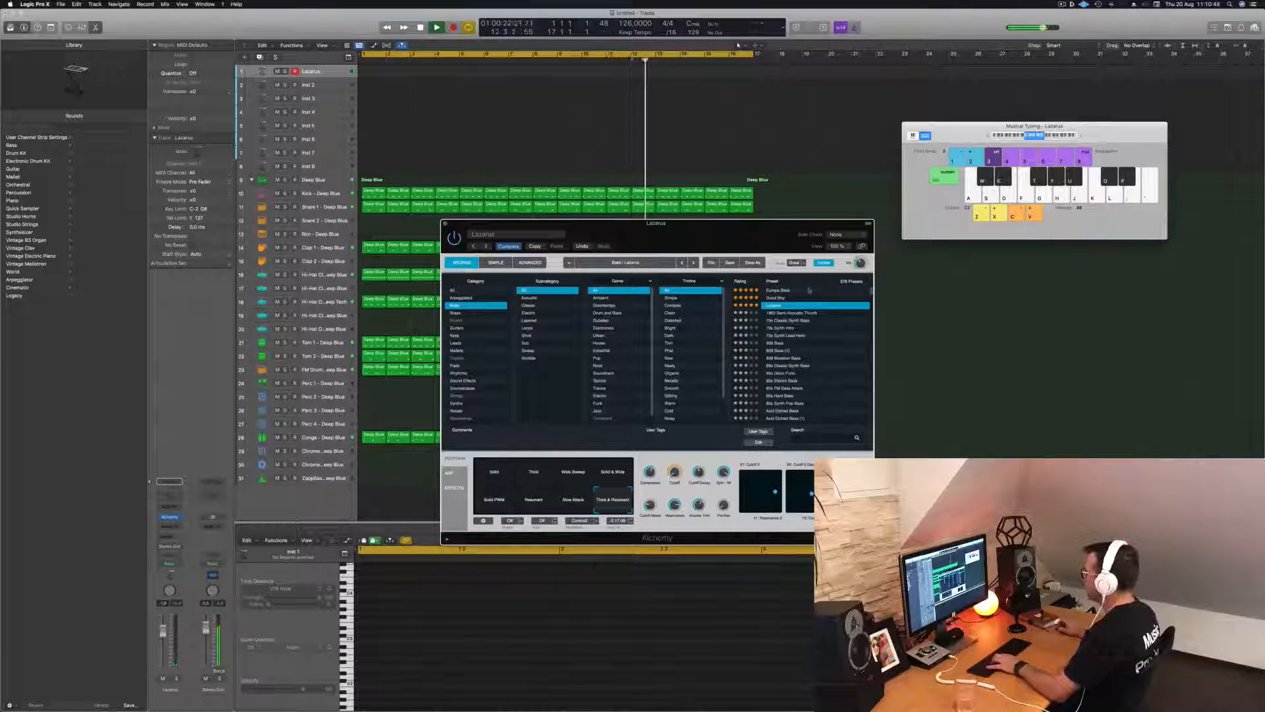
Load the Good Boy bass preset in Alchemy and play notes to audition it
drag(776, 250, 780, 250)
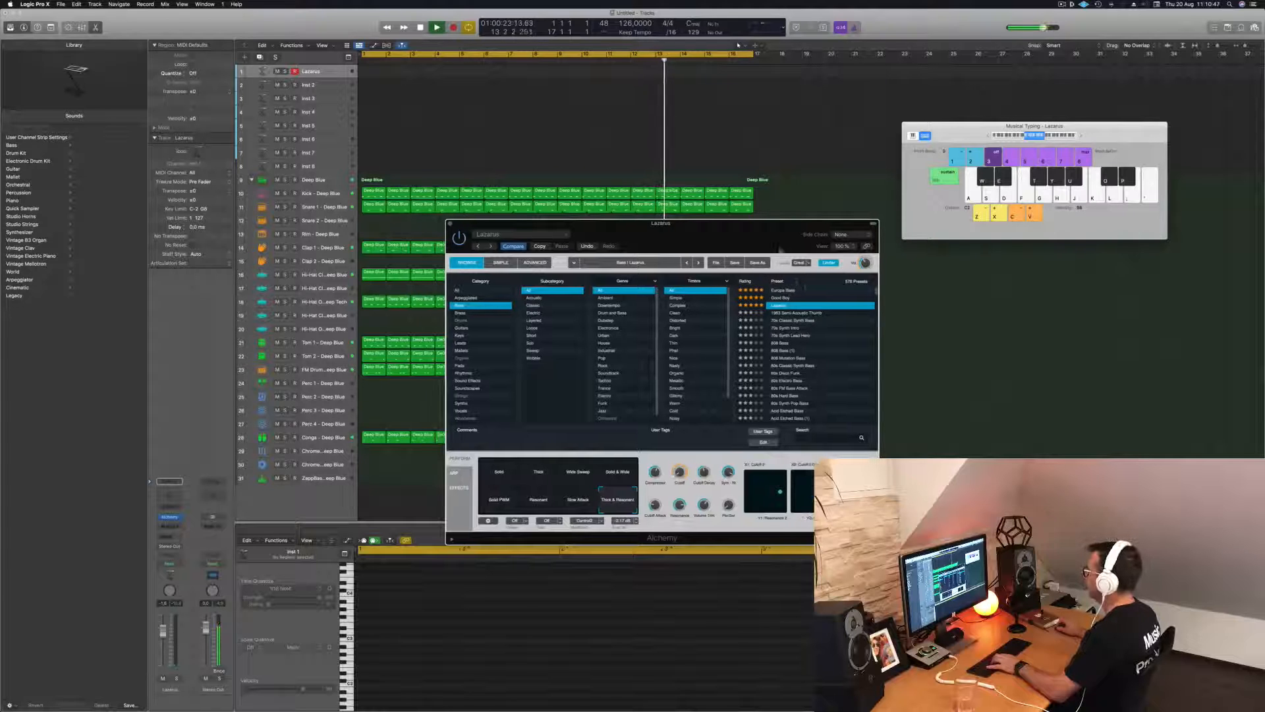
click(782, 297)
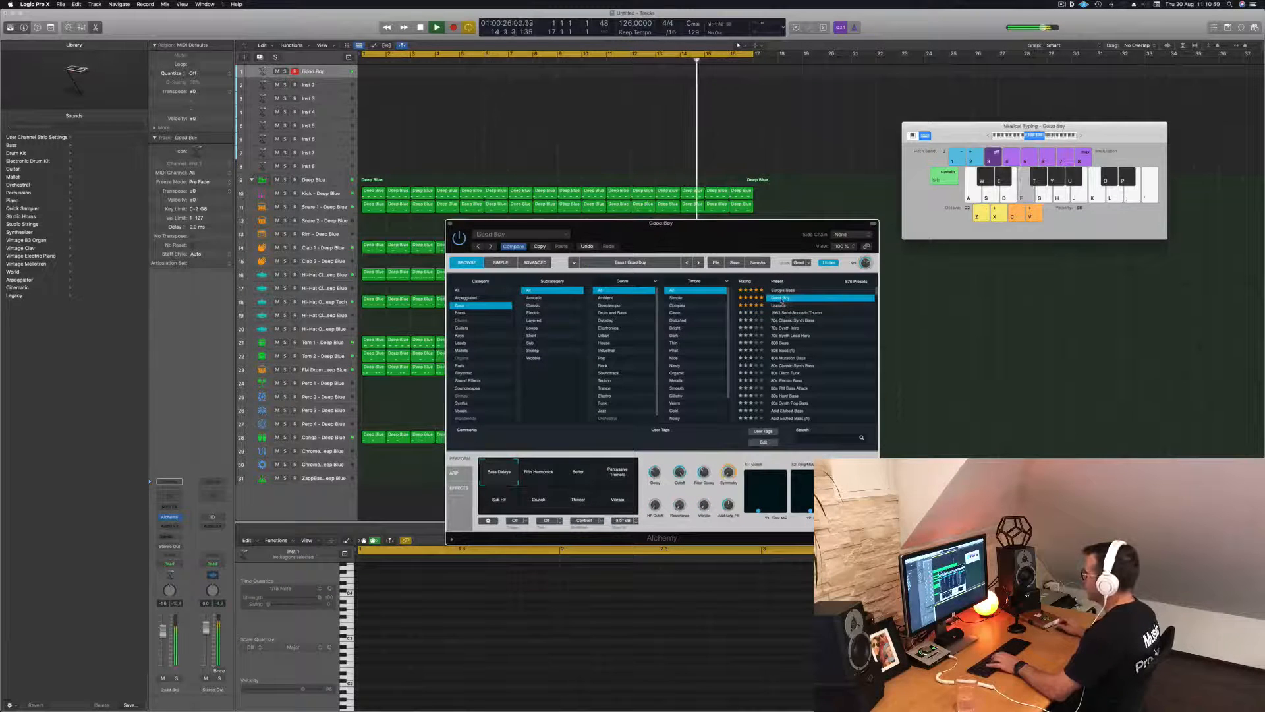
key(g)
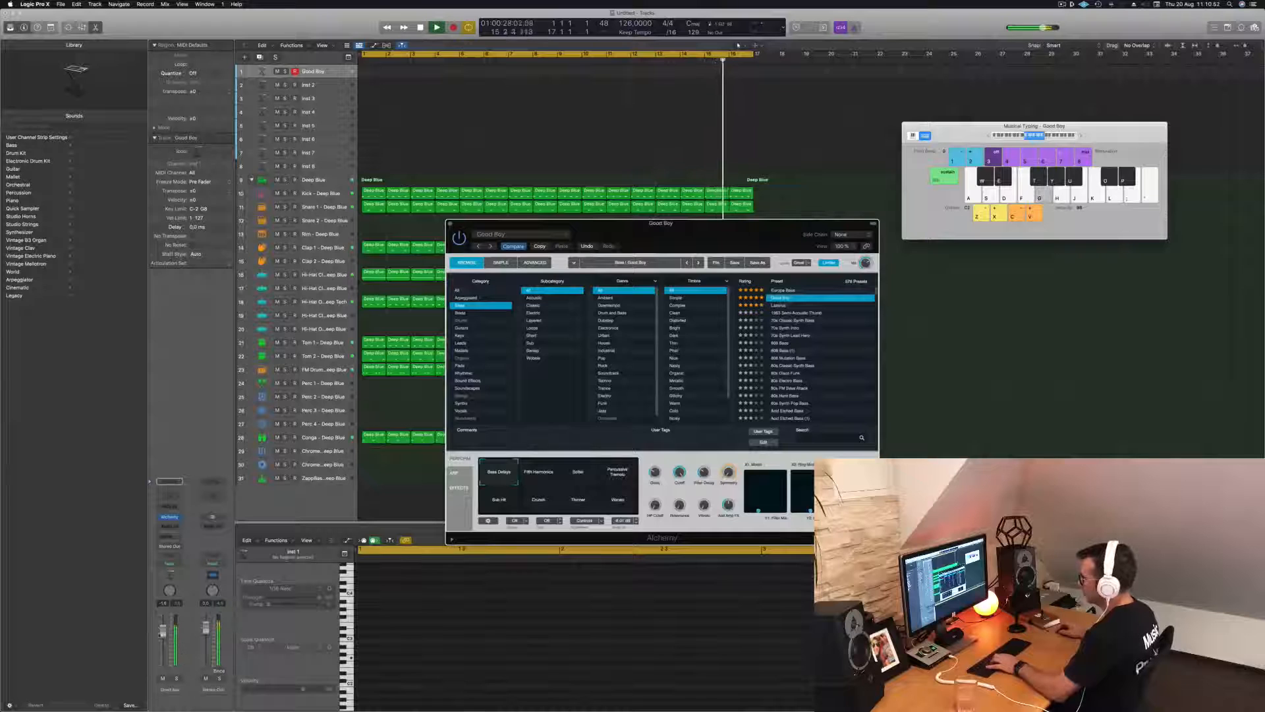
Audition the Fifth Harmonics variation of the Good Boy preset over the drums and slightly adjust the track's level
key(f)
click(539, 475)
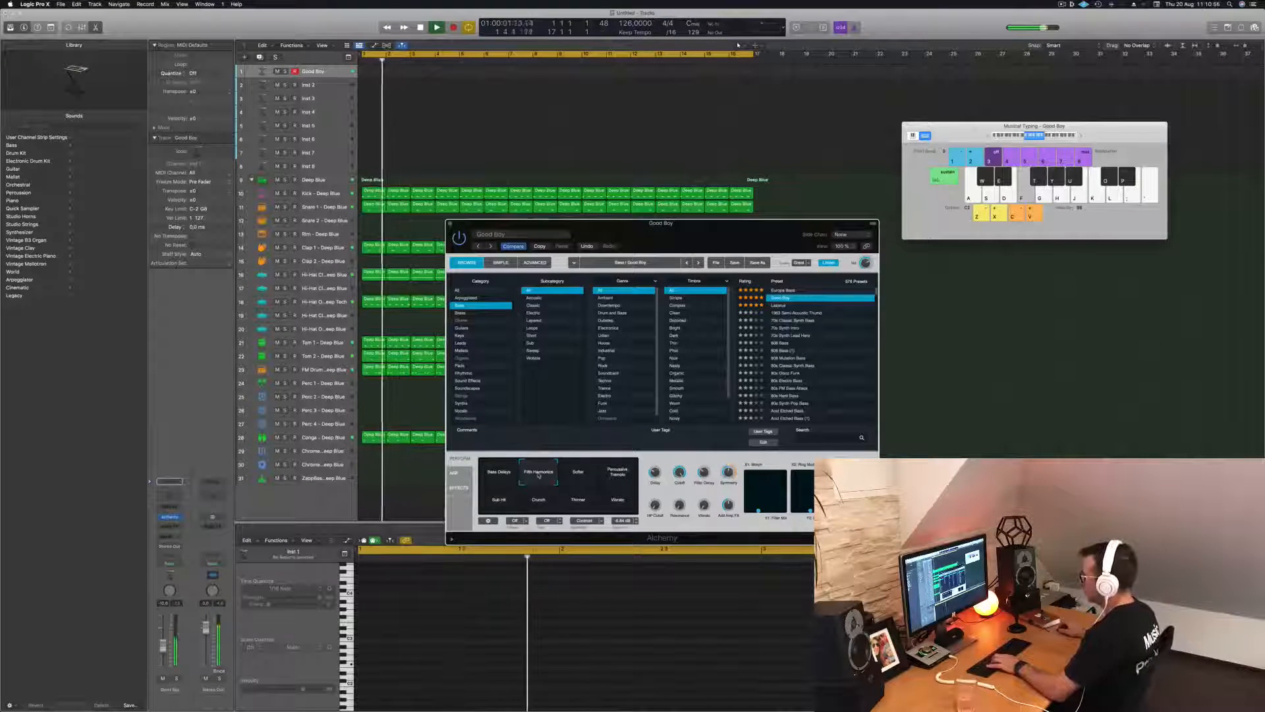
drag(164, 646, 163, 642)
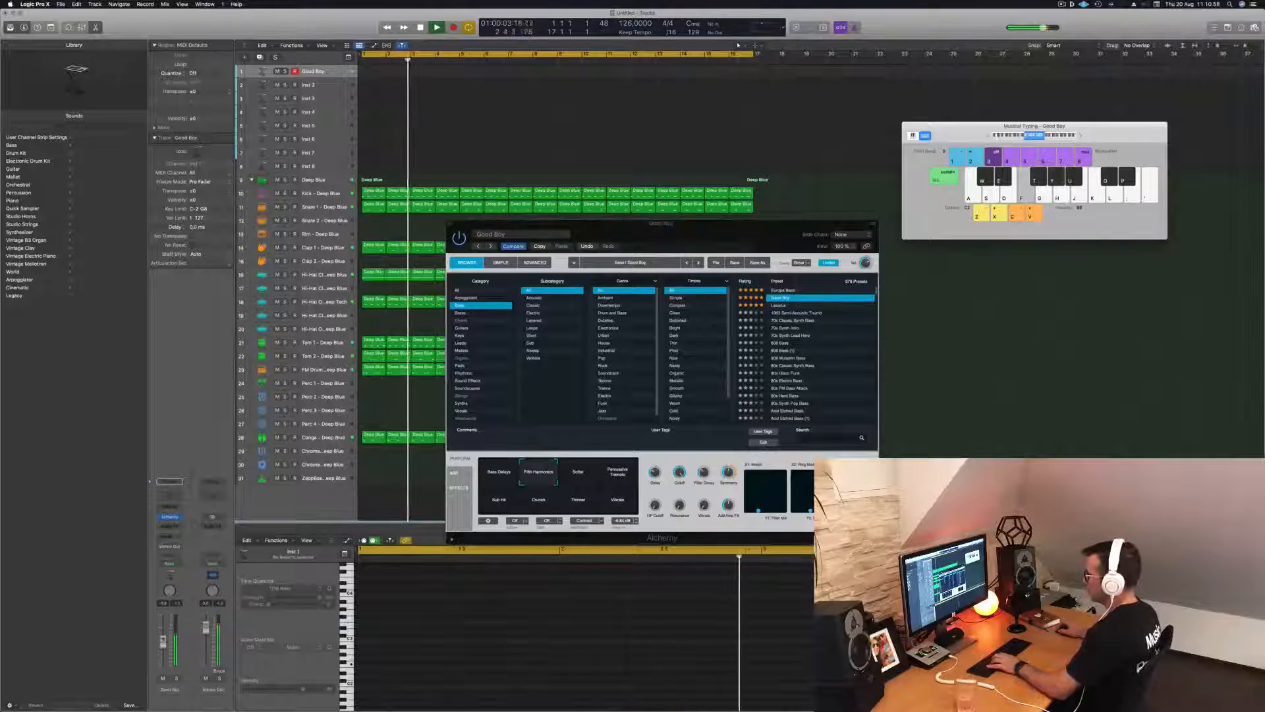
key(h)
key(a)
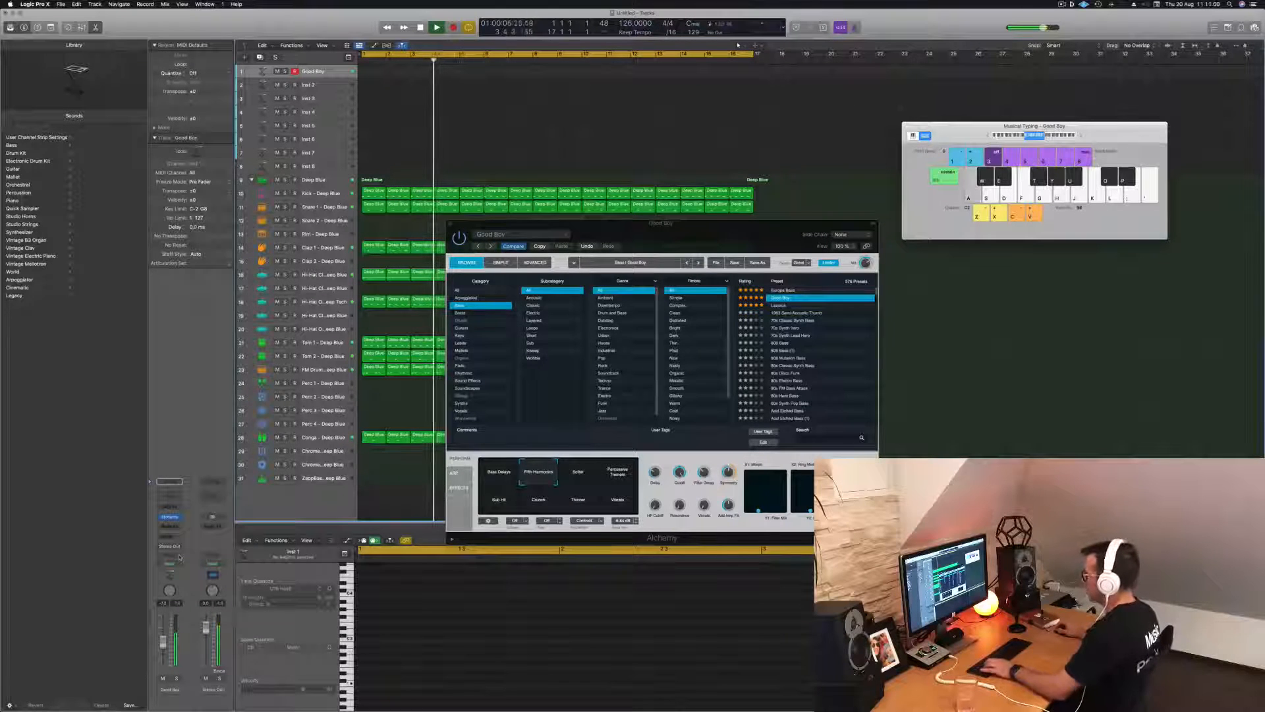
click(989, 136)
key(a)
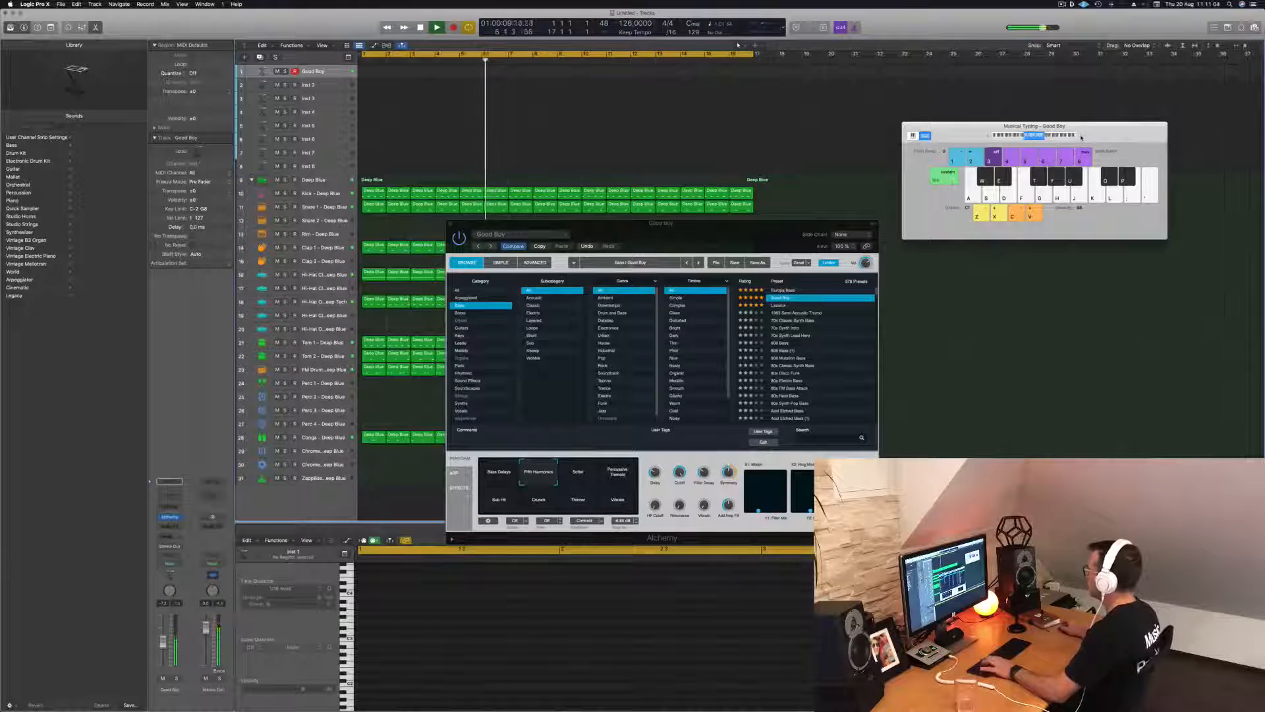
Audition the Softer and Percussive Tremolo variations of the Good Boy preset by playing notes
key(a)
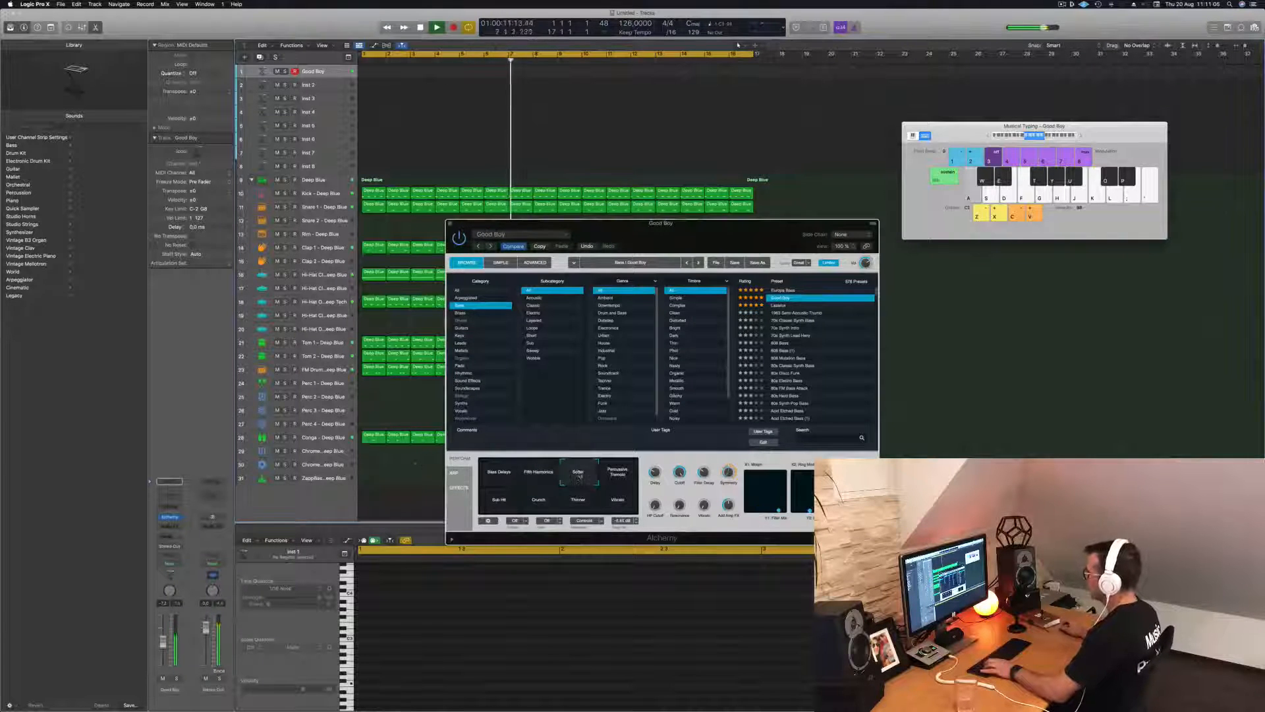
click(623, 473)
key(a)
key(a)
Audition the Crunch, Thinner and Vibrato variations of the Good Boy preset by playing notes over the drums
click(546, 500)
key(a)
click(577, 500)
key(a)
click(613, 502)
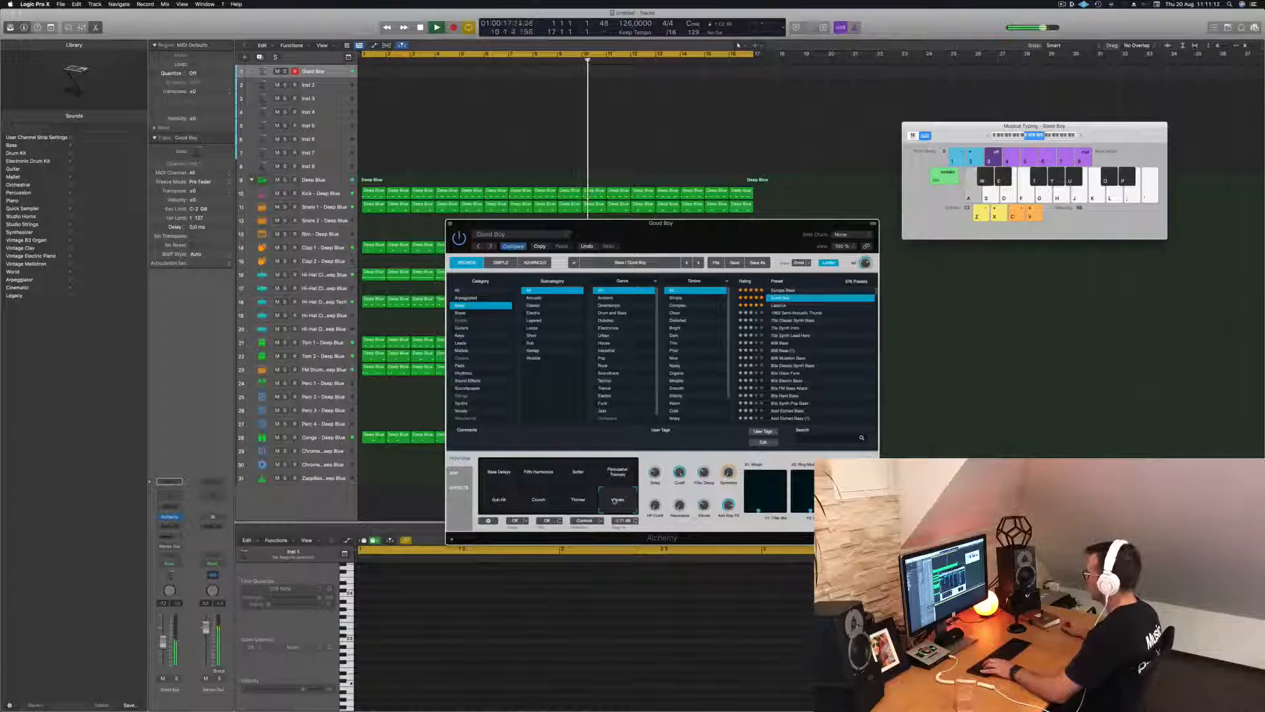
key(a)
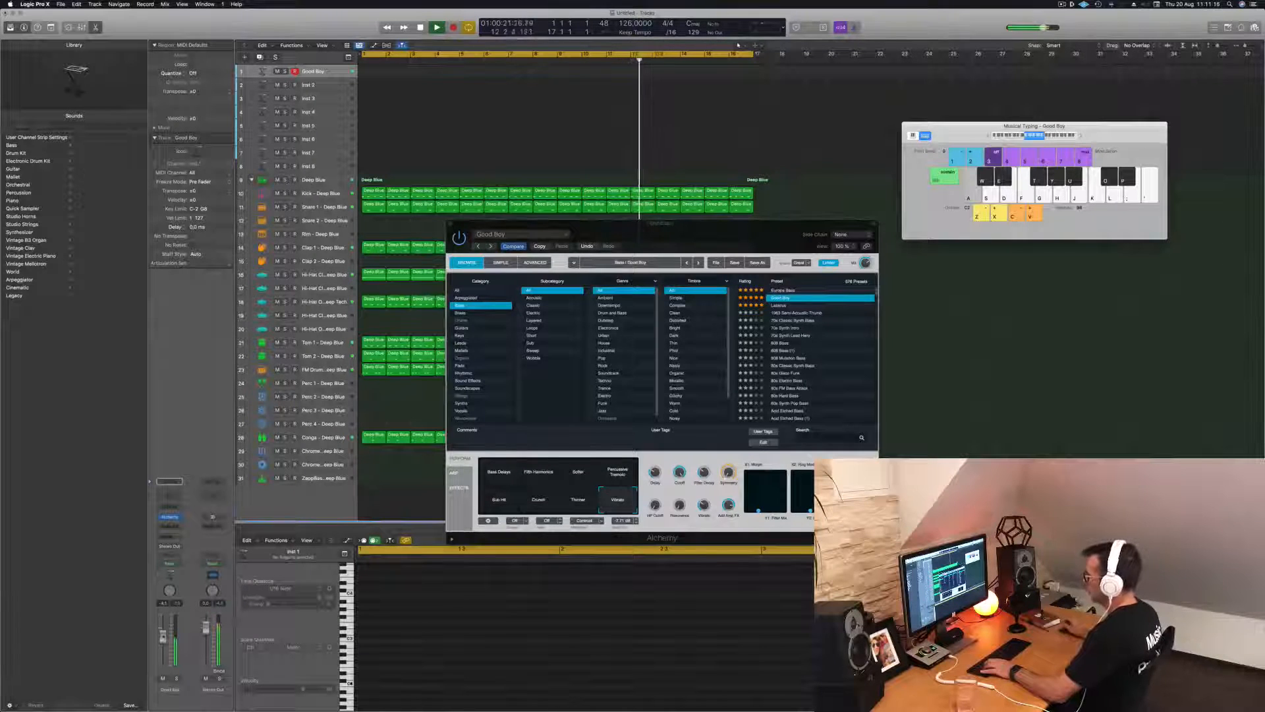
key(d)
key(f)
Load the Europa Bass preset and filter the bass presets by the Clean timbre
click(784, 290)
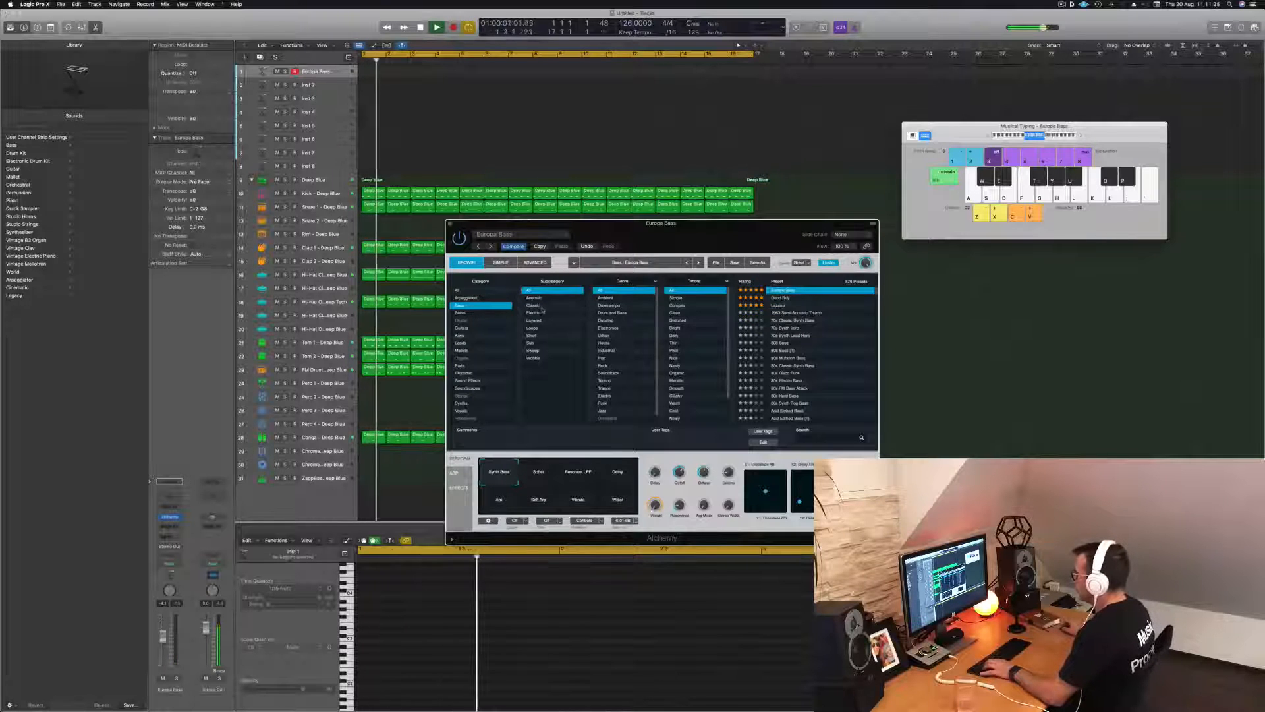
scroll(699, 334, down, 2)
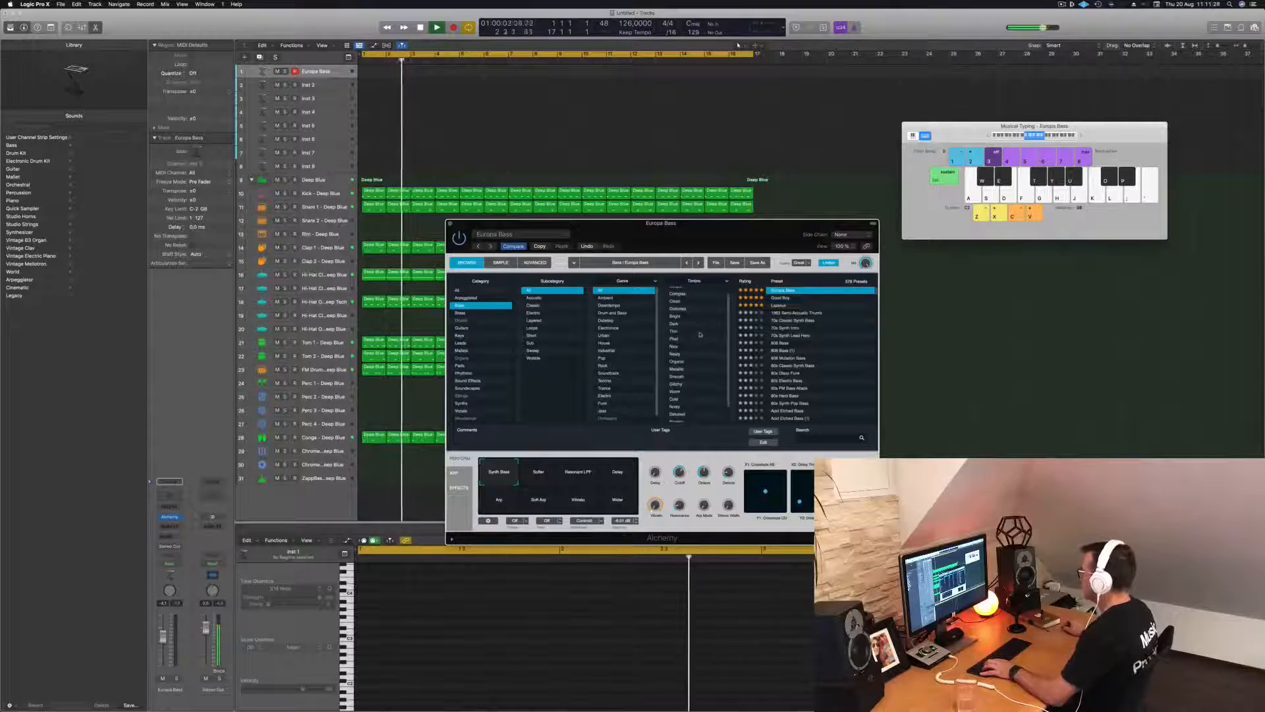
scroll(700, 334, down, 2)
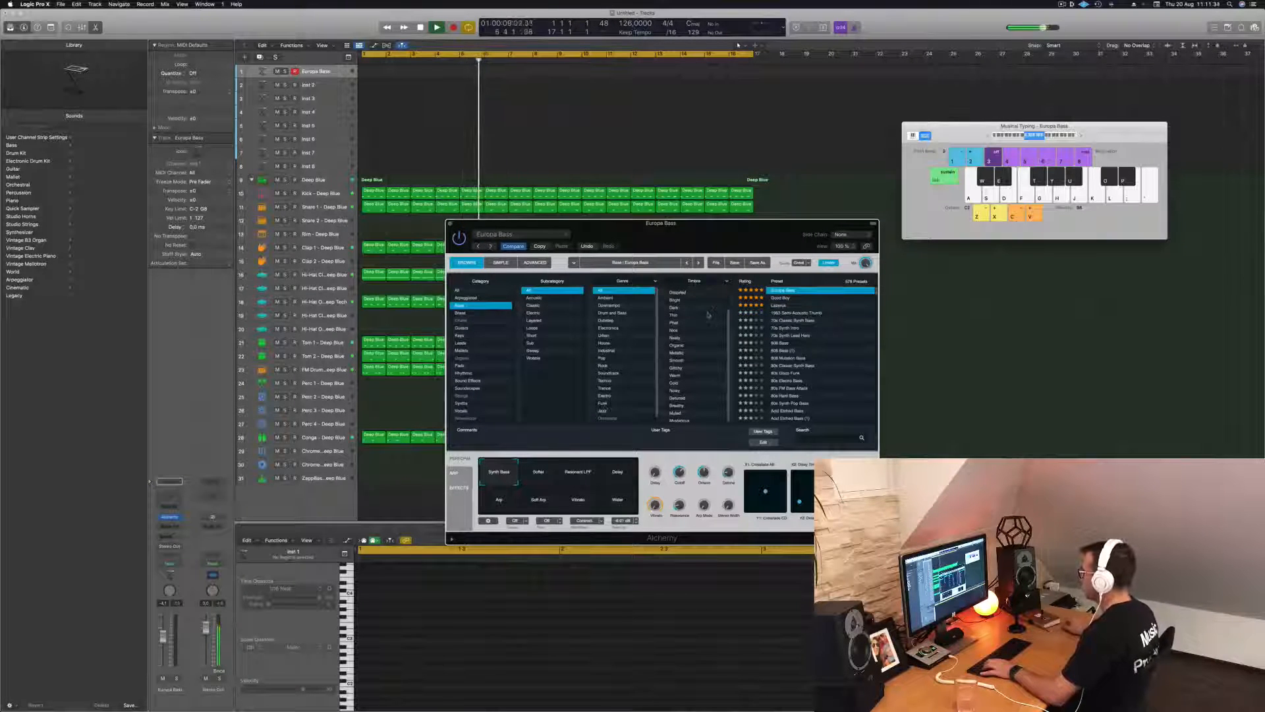
scroll(702, 324, up, 3)
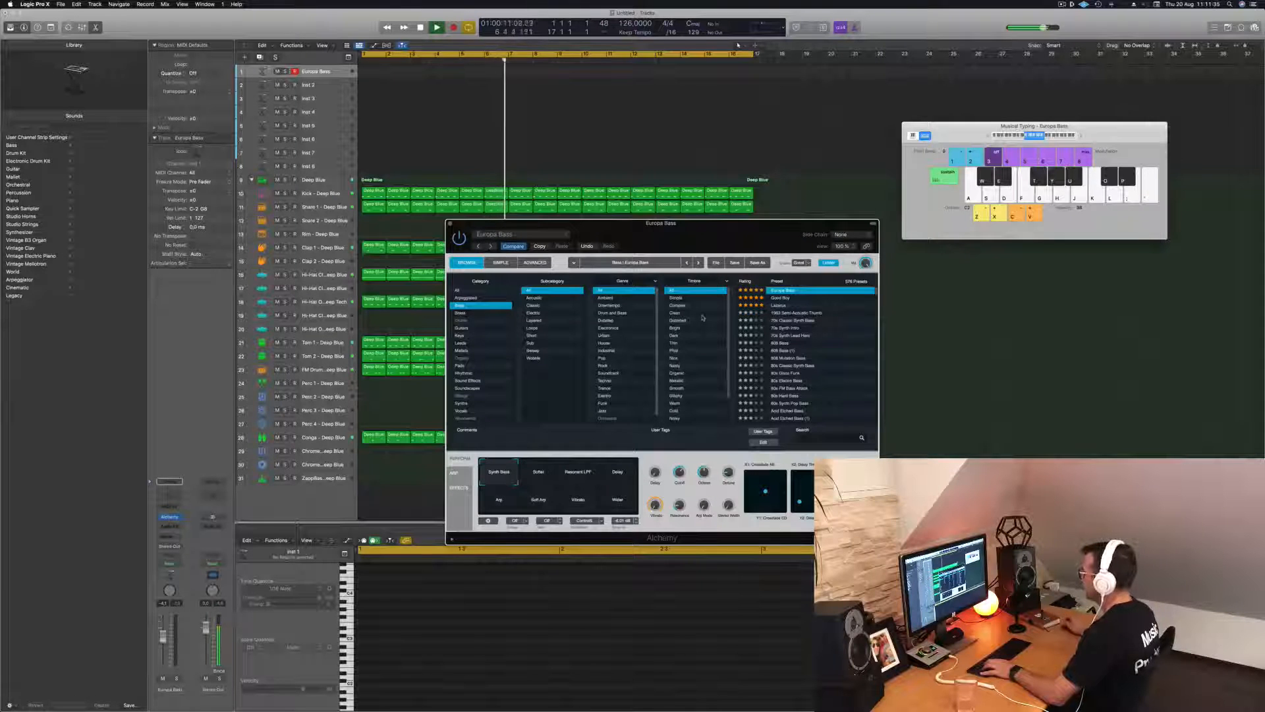
click(680, 313)
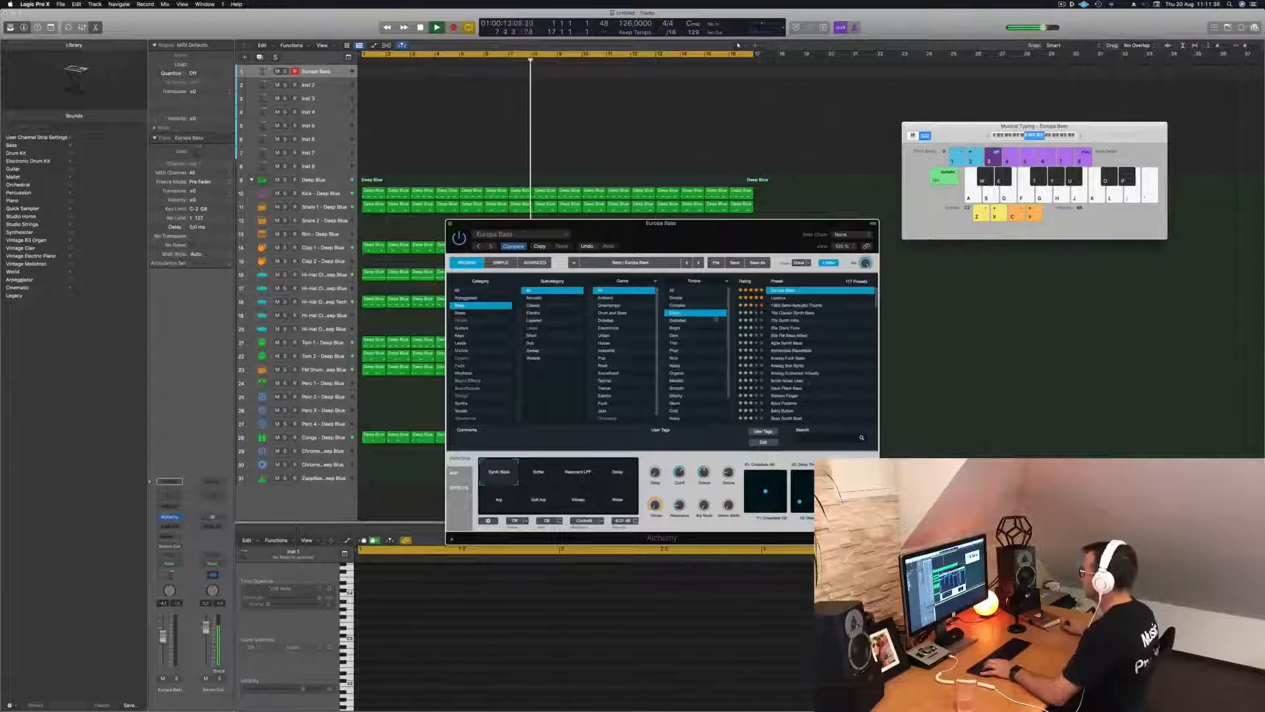
Audition the 80s FM Bass Attack, Agile Synth Bass, Alchemists Wavetable and Analog Funk Bass presets
click(791, 336)
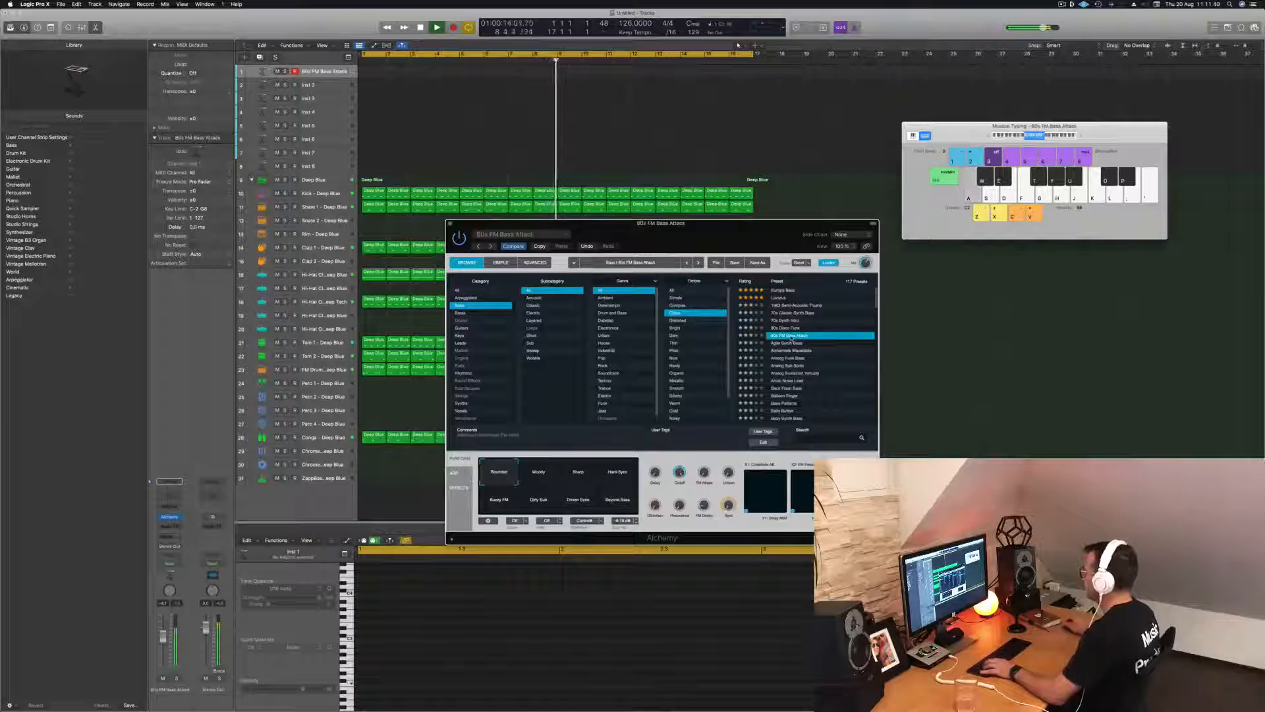
click(789, 343)
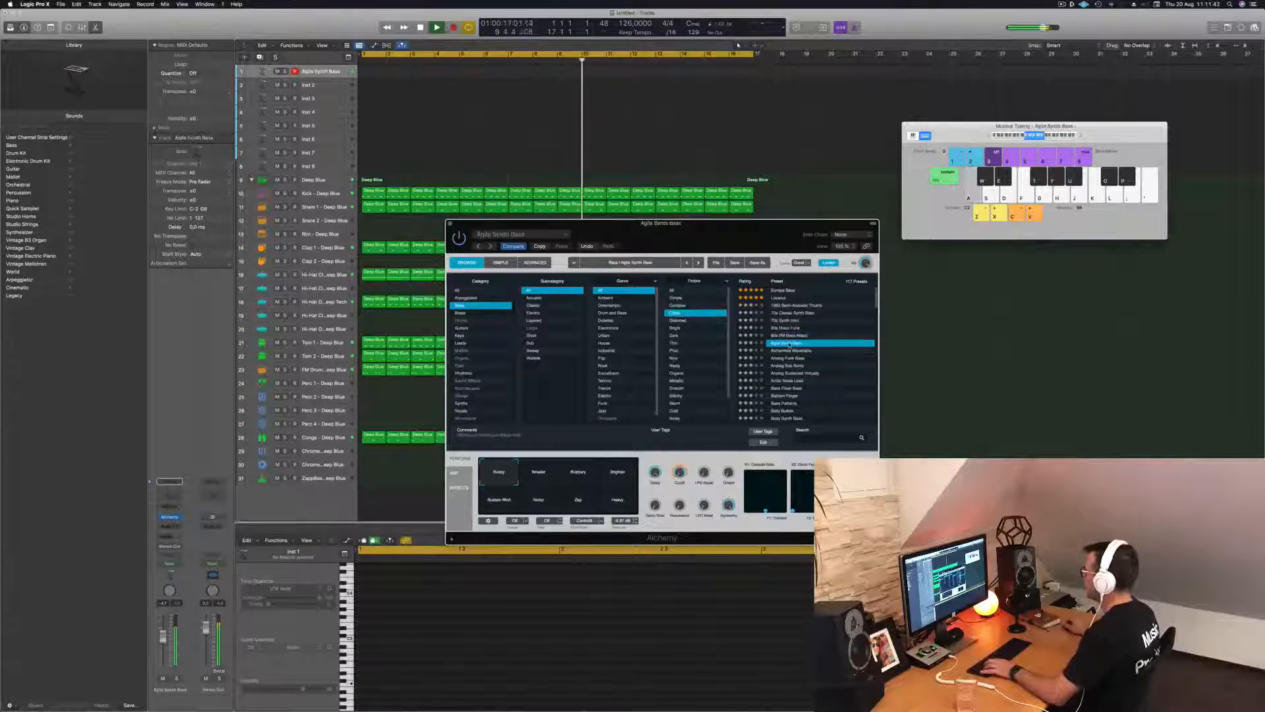
click(790, 351)
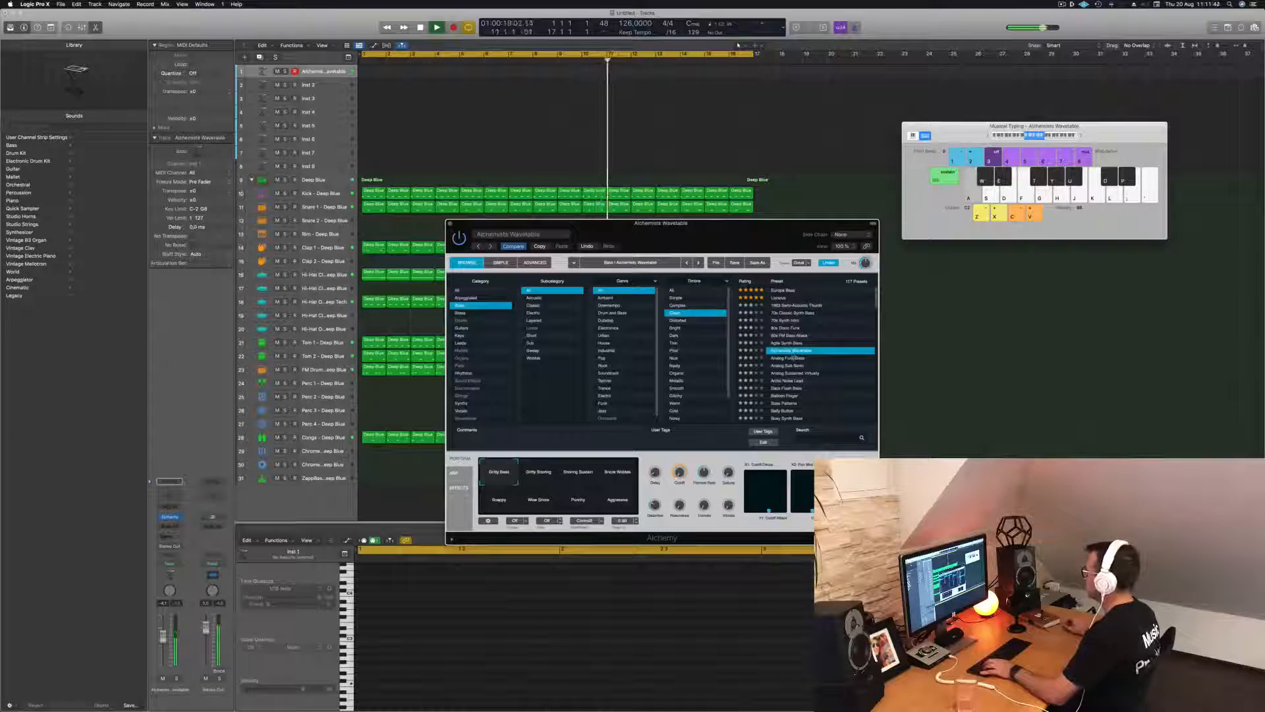
click(791, 359)
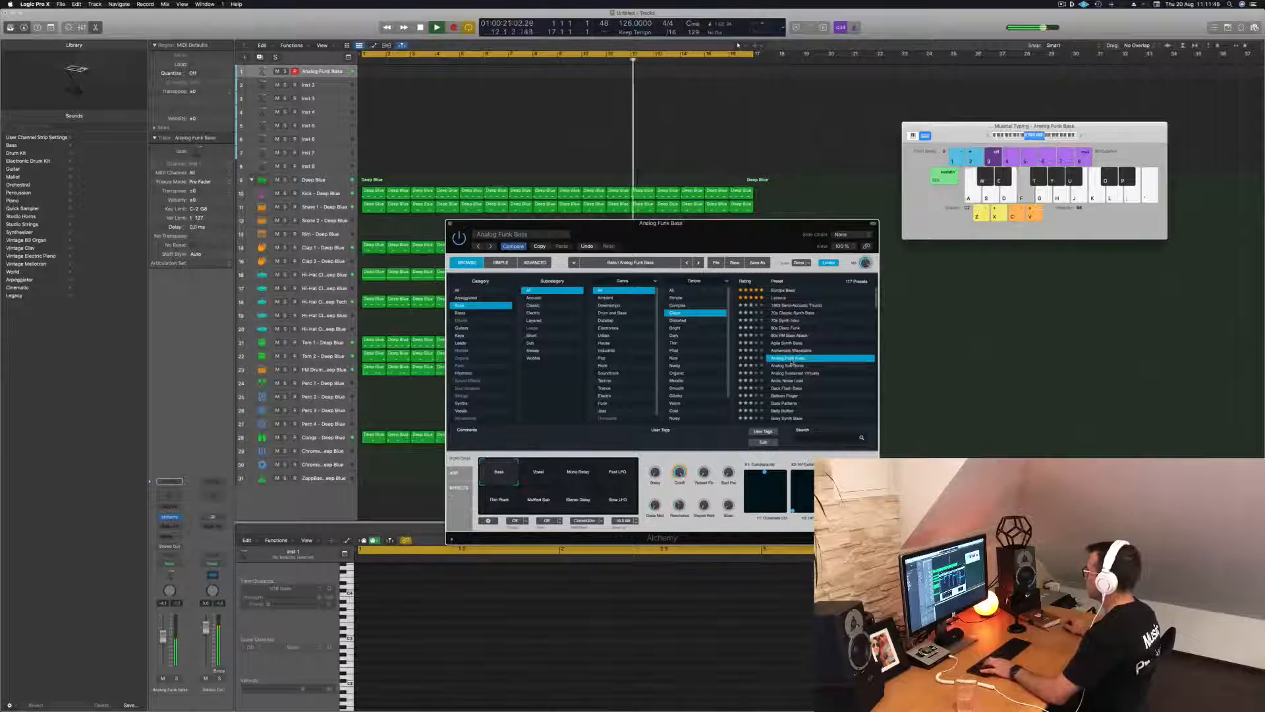
key(f)
key(g)
Load the Arctic Noise Lead preset, shift the musical typing range down an octave and play a few notes
click(787, 381)
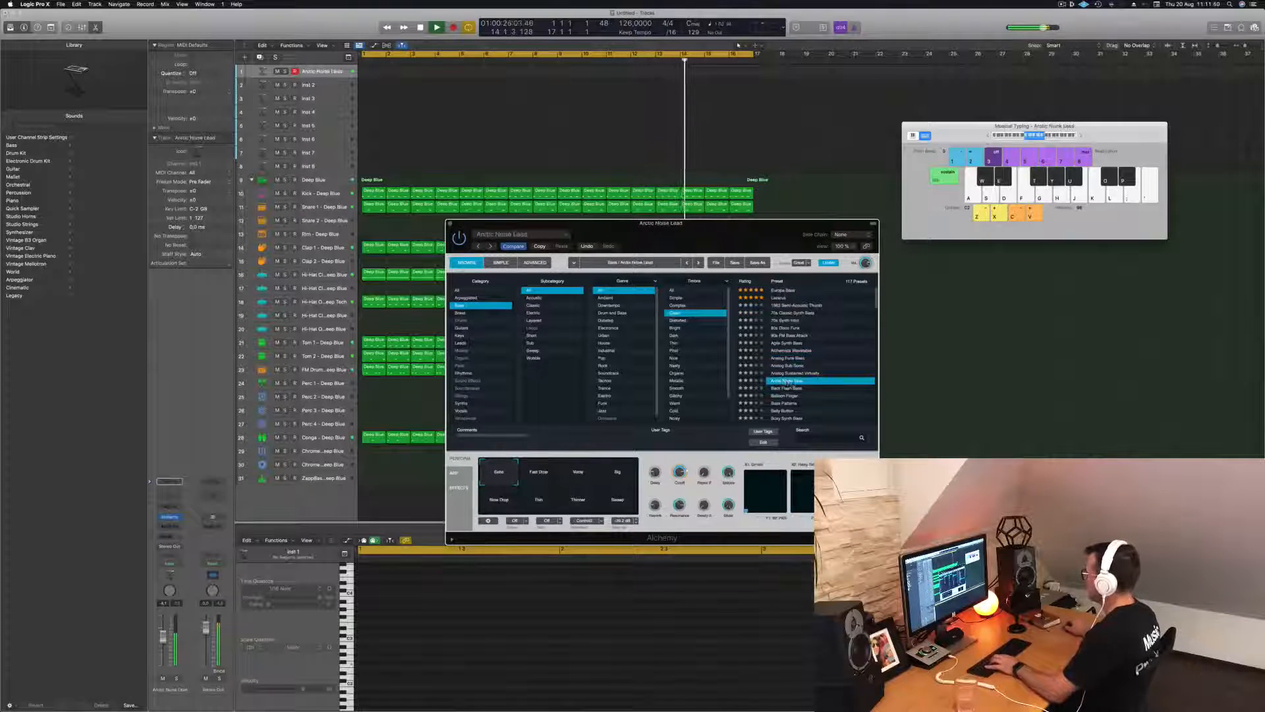
key(f)
click(986, 136)
key(f)
key(g)
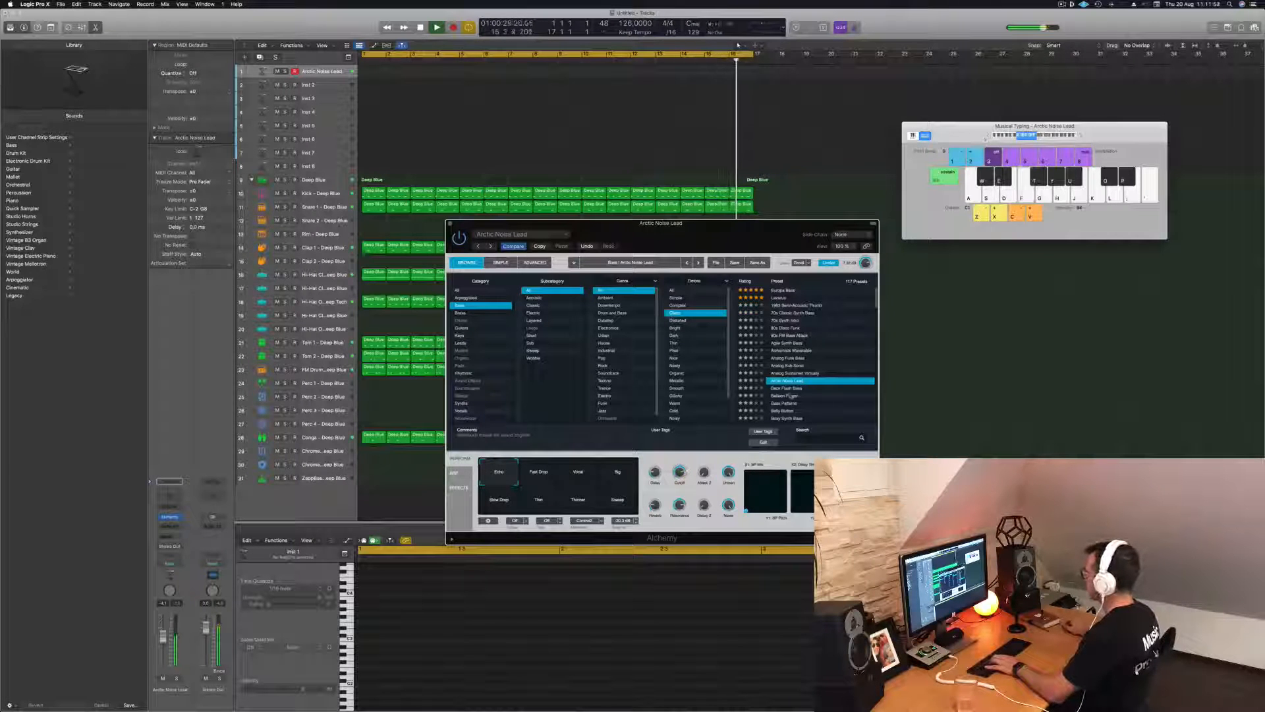
Audition the Balloon Finger, Back Flash Bass, Bass Patterns and Belly Button presets over the drum loop
click(789, 395)
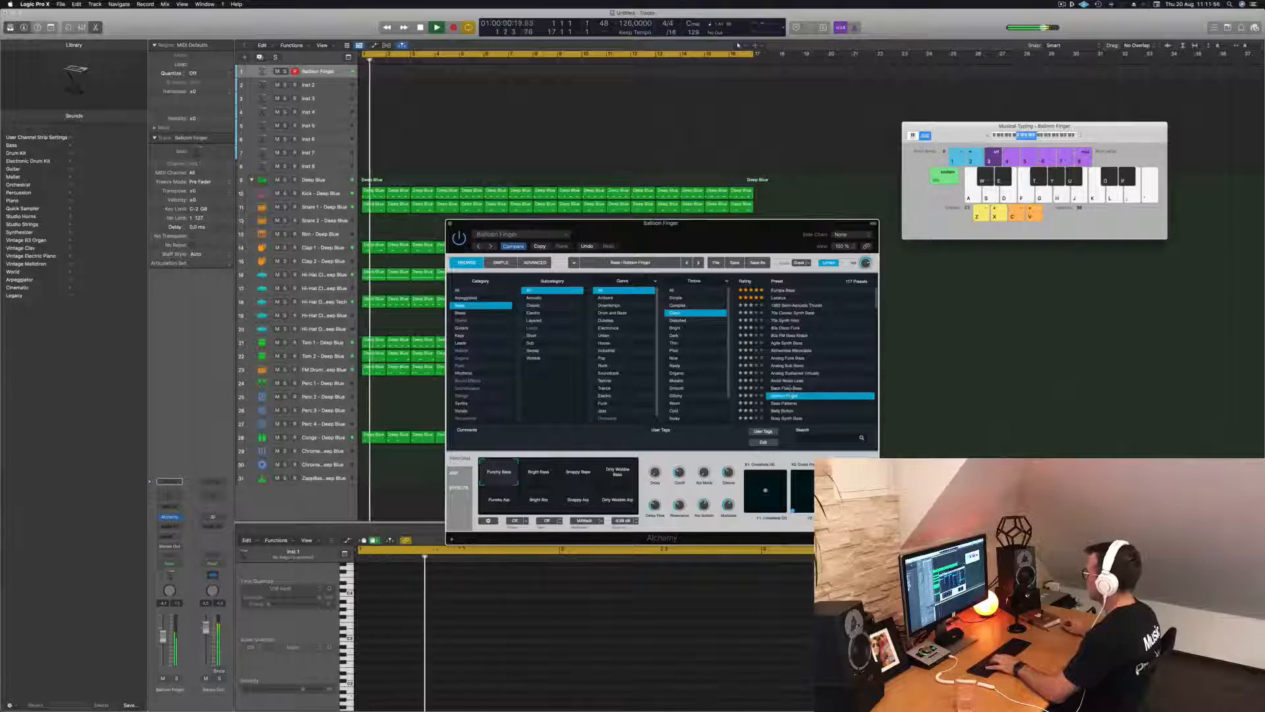
key(Up)
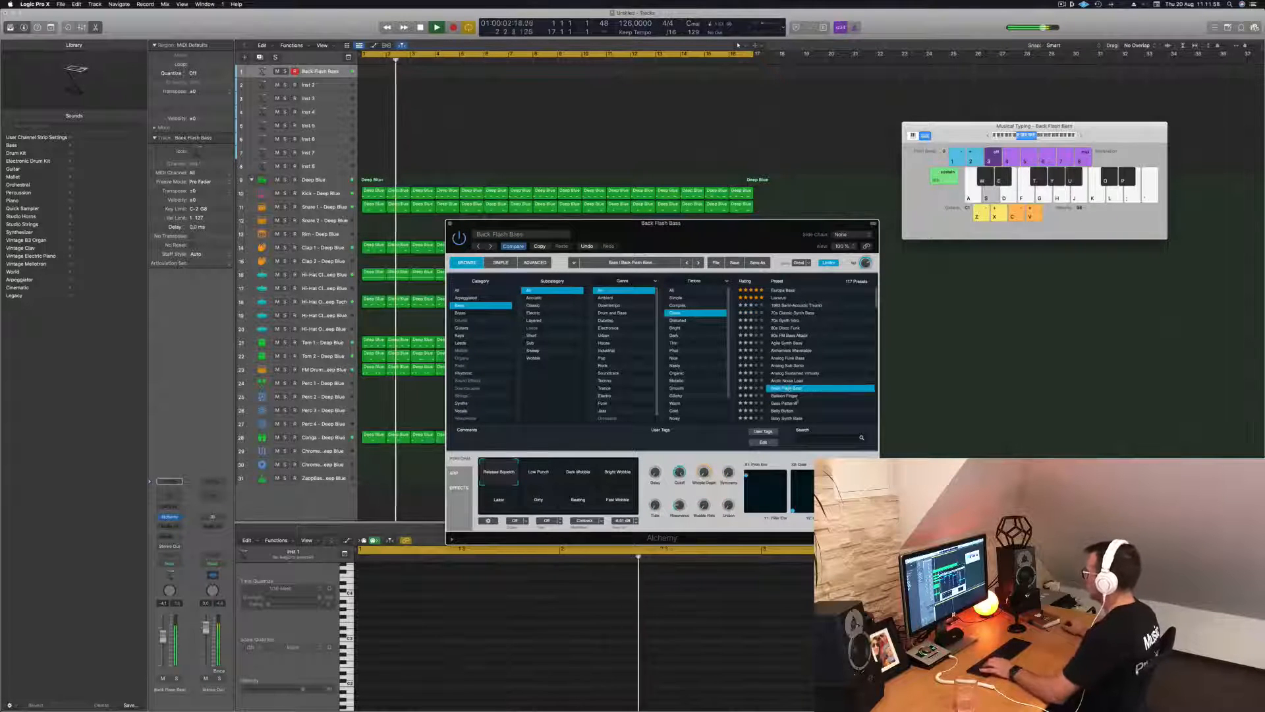
scroll(793, 403, down, 3)
click(789, 352)
key(a)
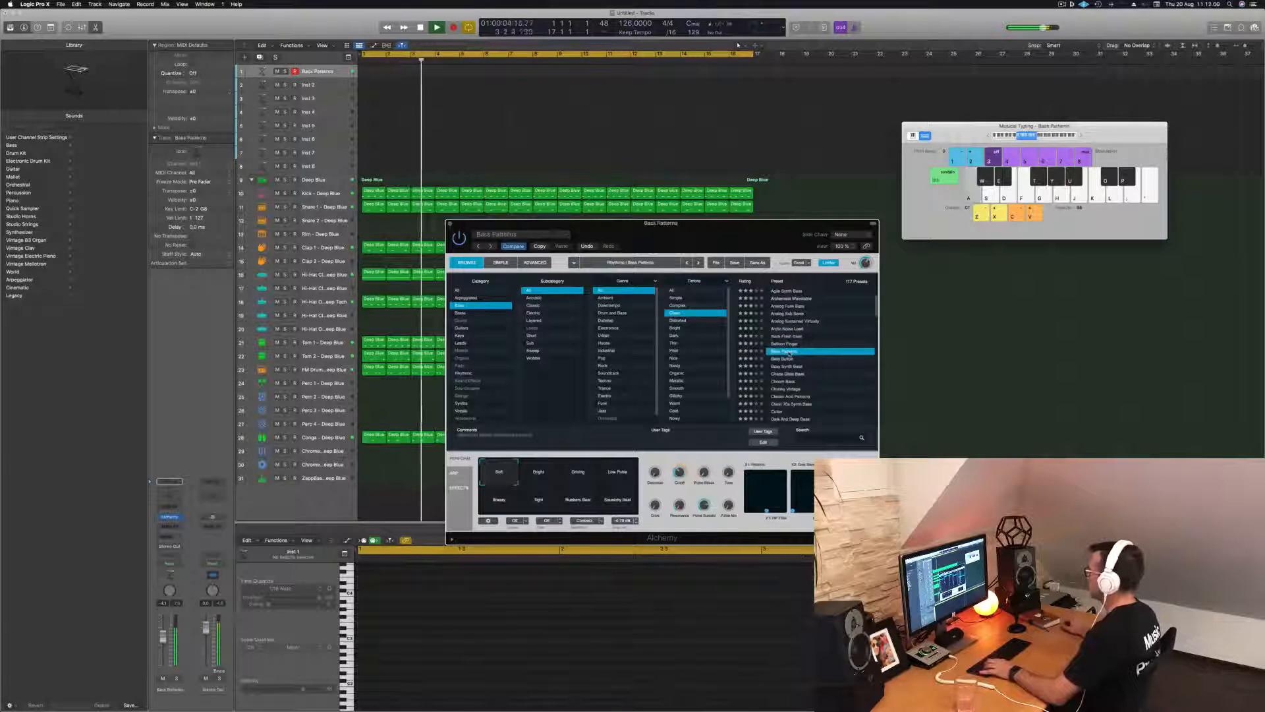
click(823, 360)
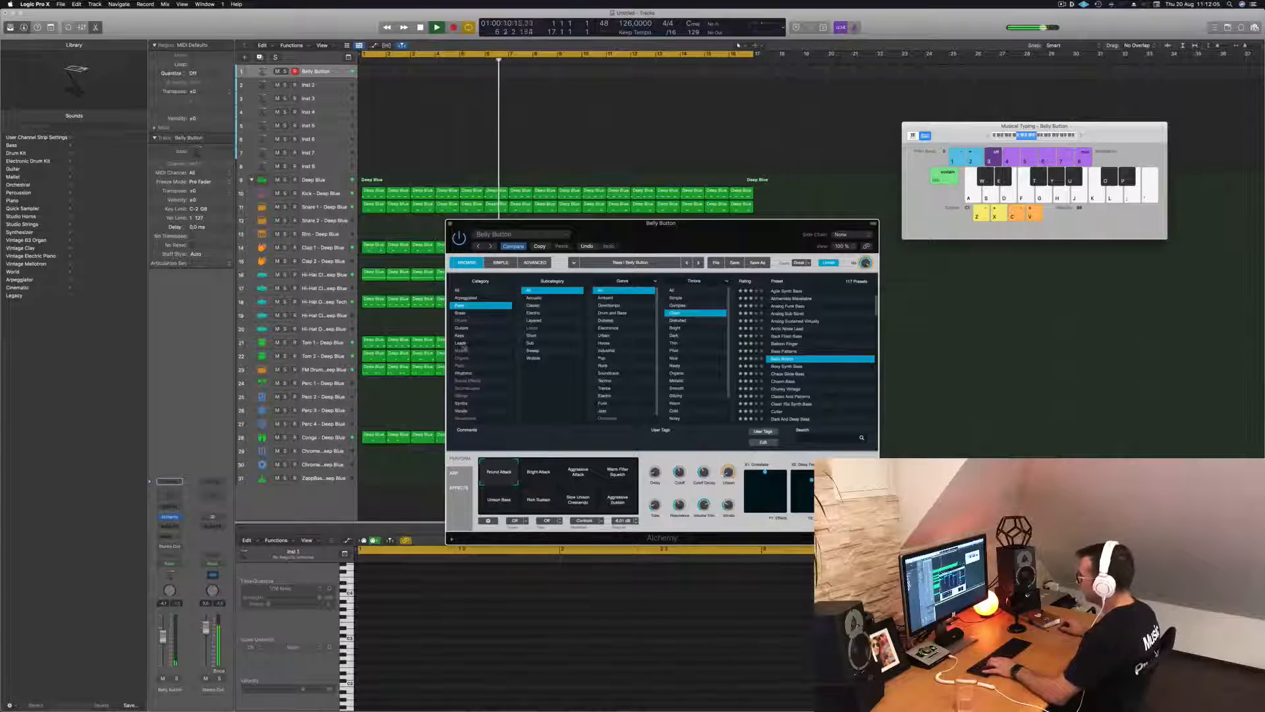
Filter the Alchemy presets to the Pads category with the Fast Attack subcategory and all timbres
click(460, 366)
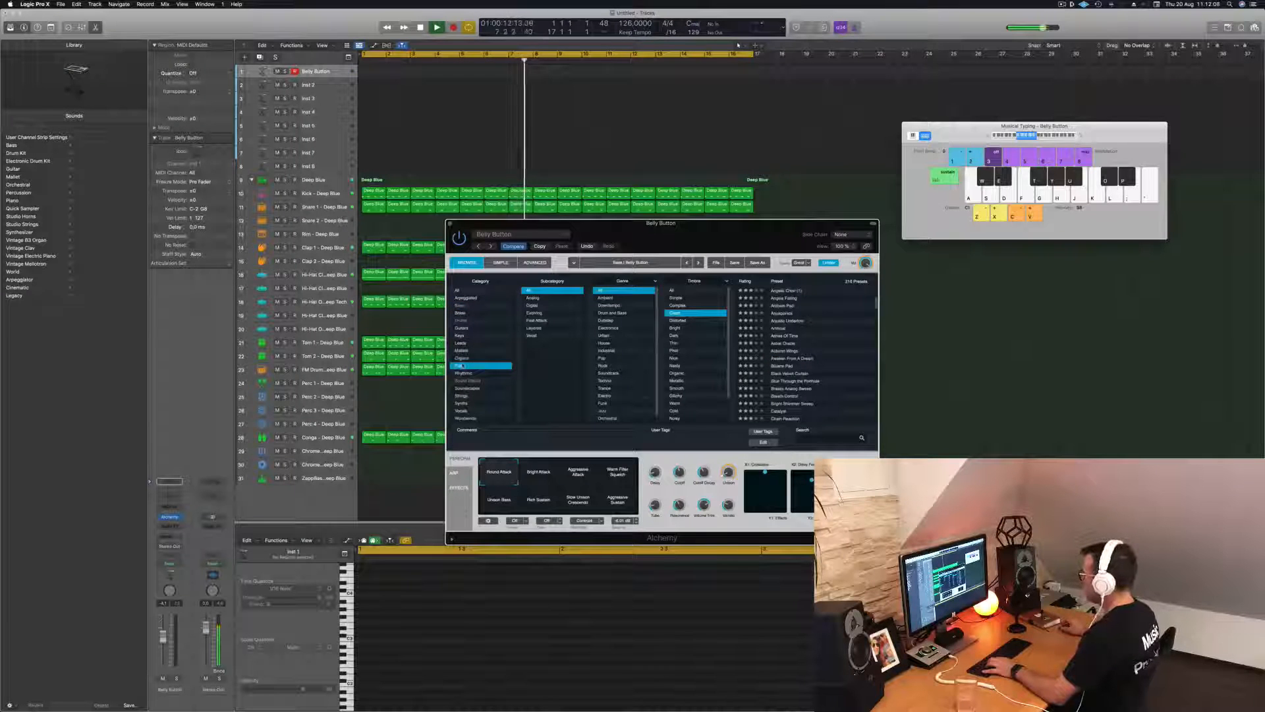
scroll(616, 346, down, 1)
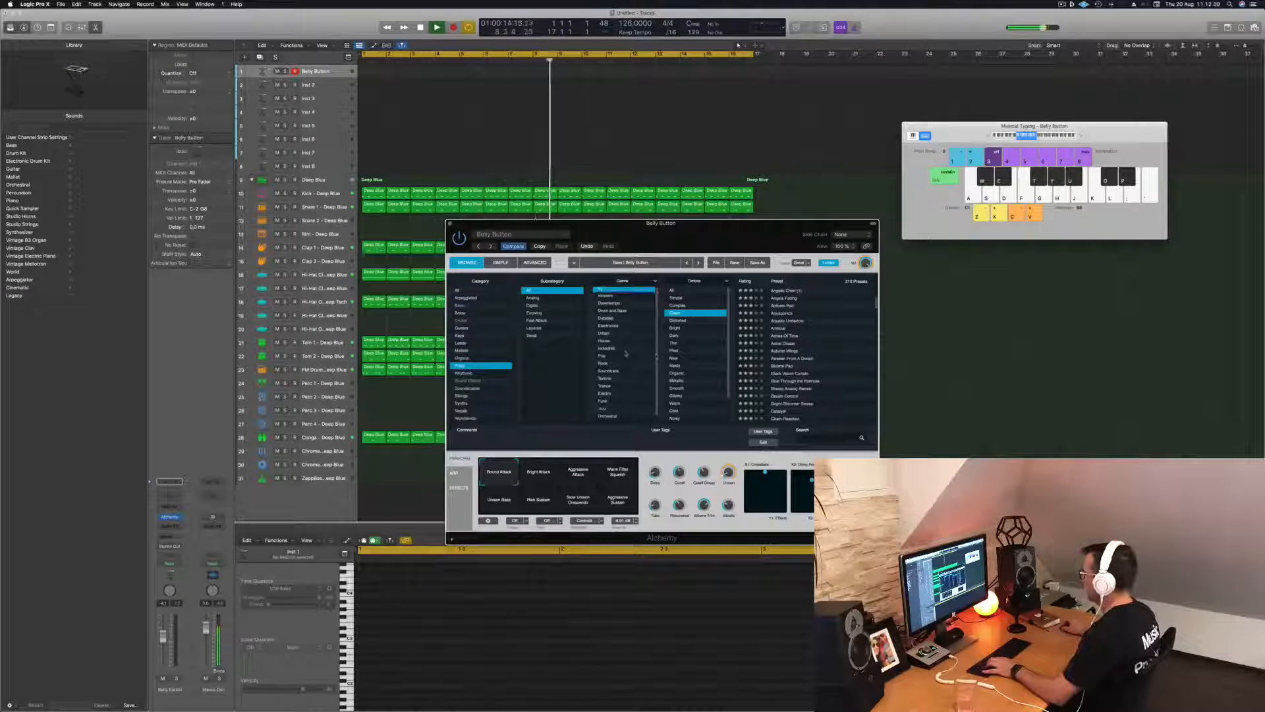
click(537, 320)
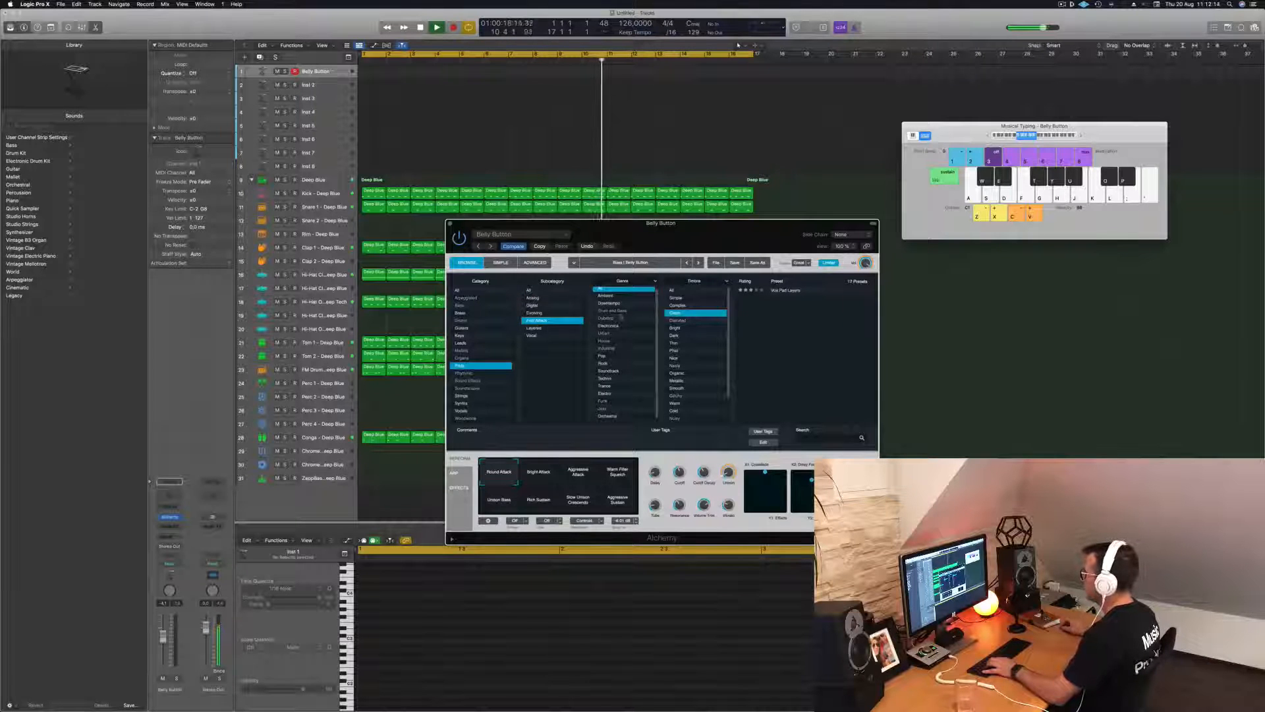
click(672, 291)
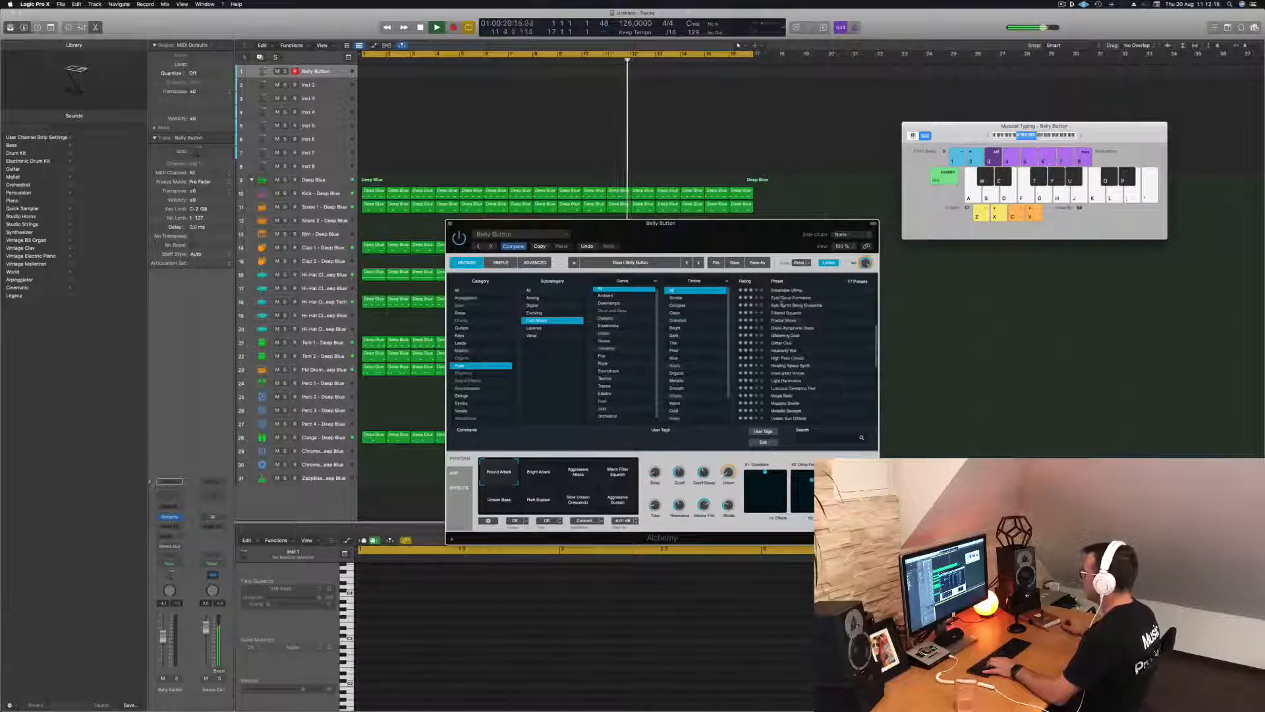
Load the Ensemble Ultima pad, lower the musical typing octave and play notes over the drums, moving the Alchemy window slightly aside
click(788, 291)
click(990, 196)
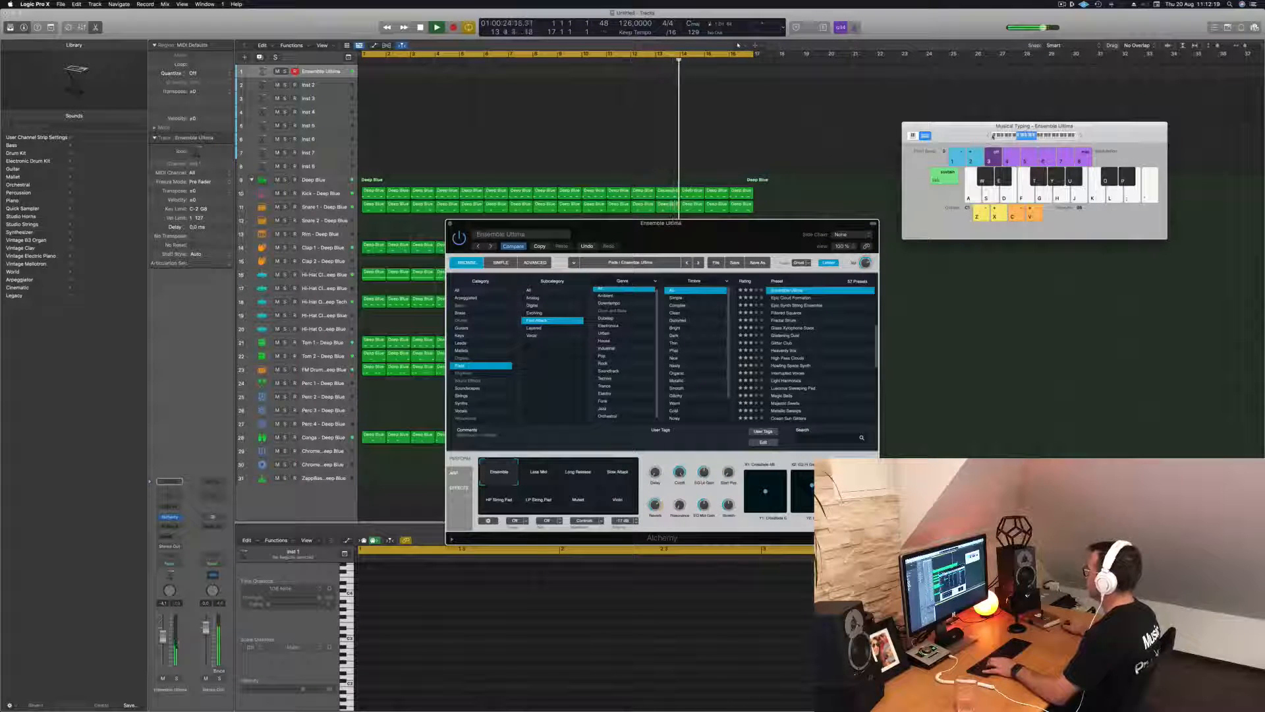
key(s)
drag(663, 236, 683, 254)
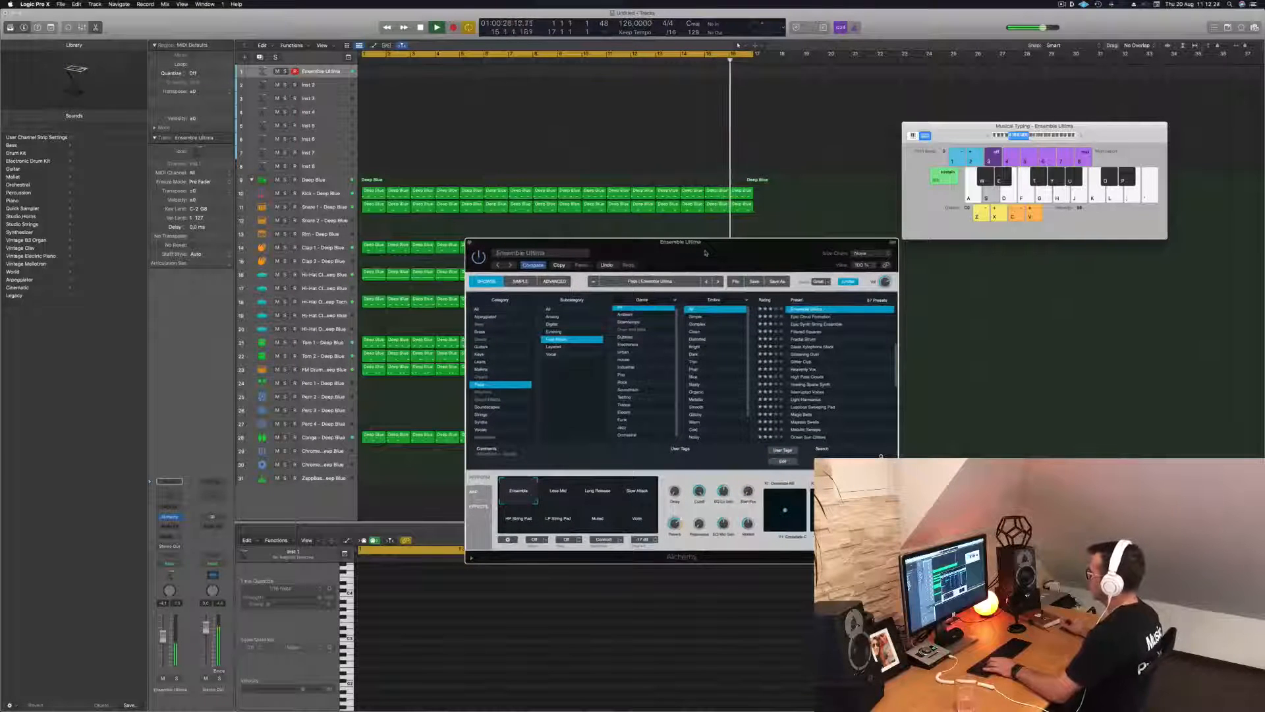
key(f)
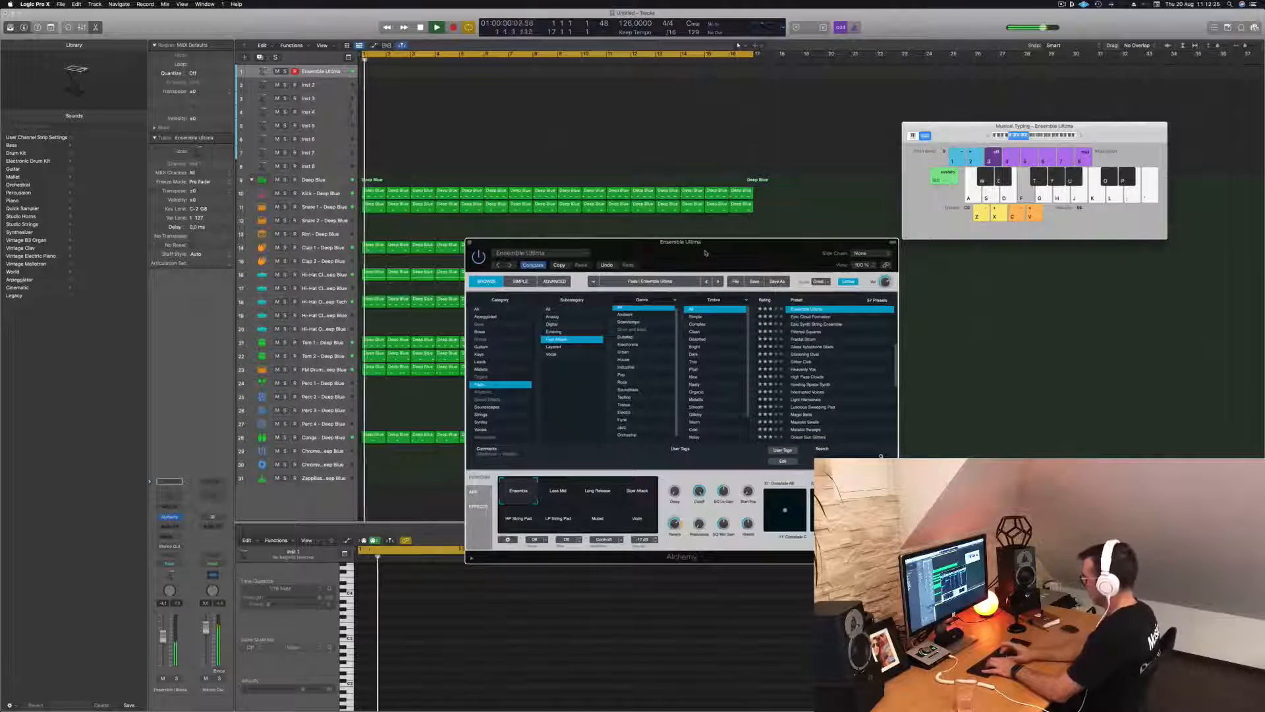
key(k)
key(a)
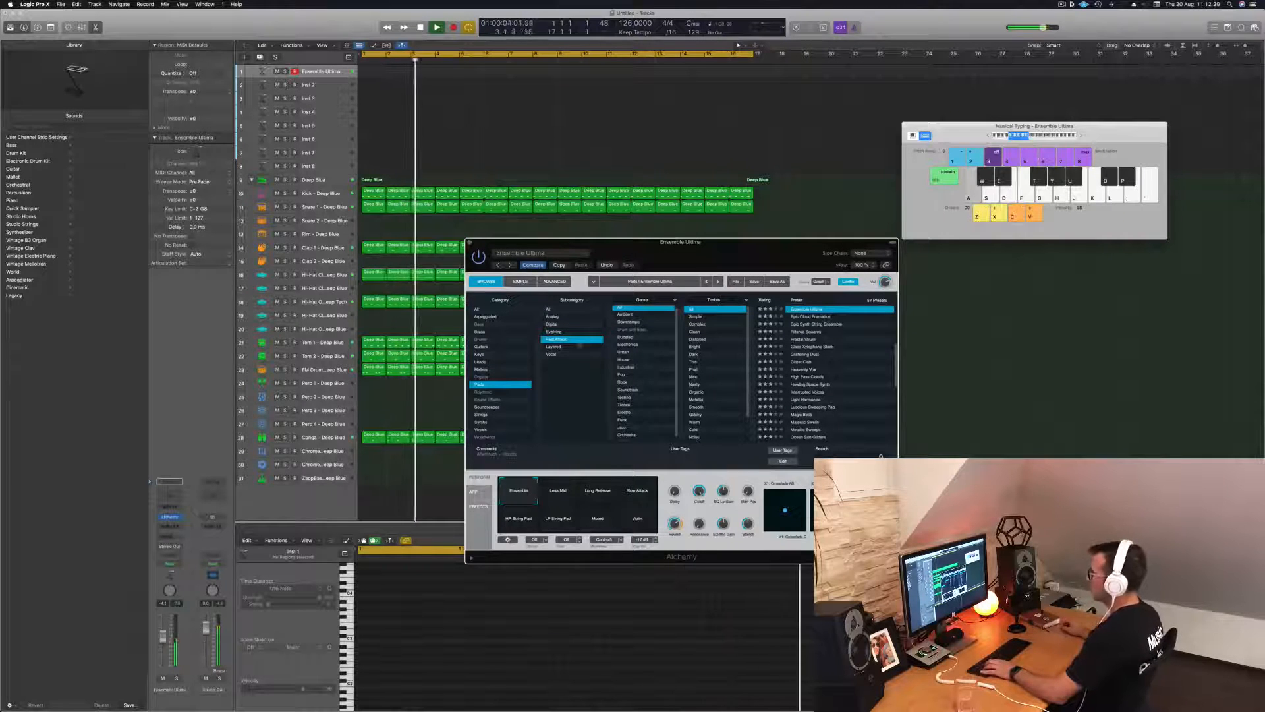
key(s)
key(d)
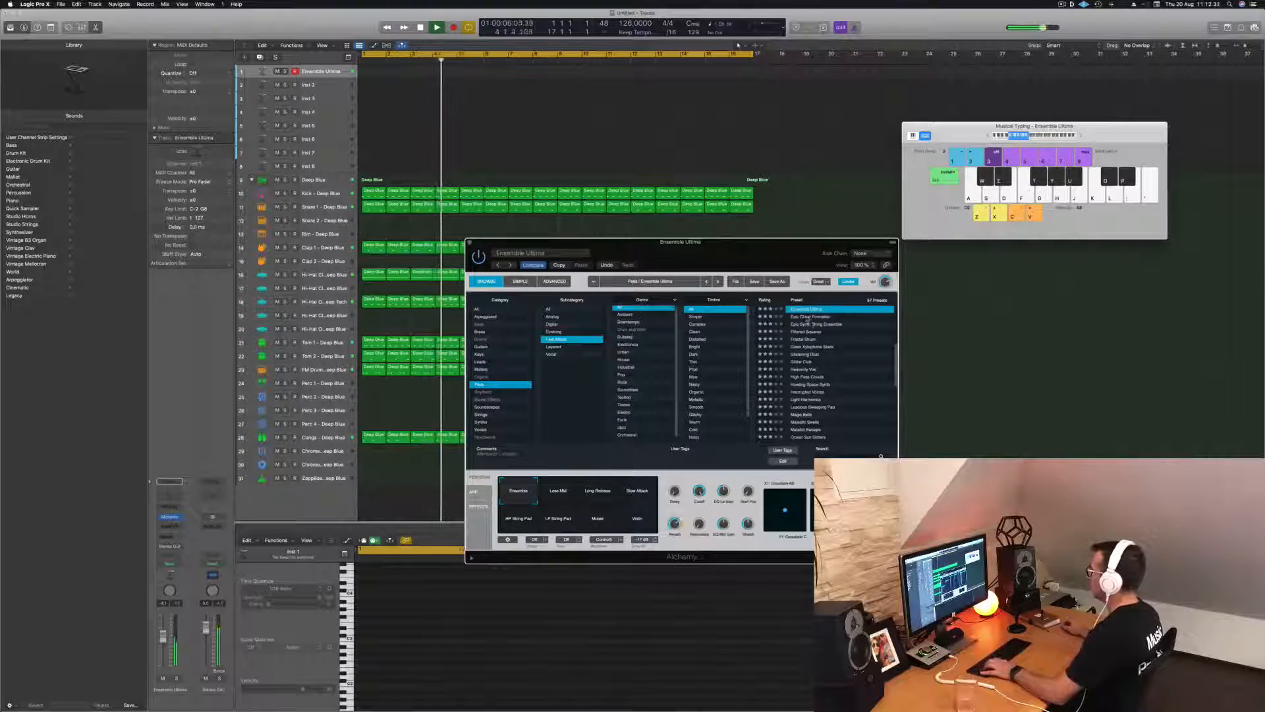
Audition the Epic Cloud Formation, Epic Synth String Ensemble, Fractal Strum and Glass Xylophone Stack pad presets
click(805, 317)
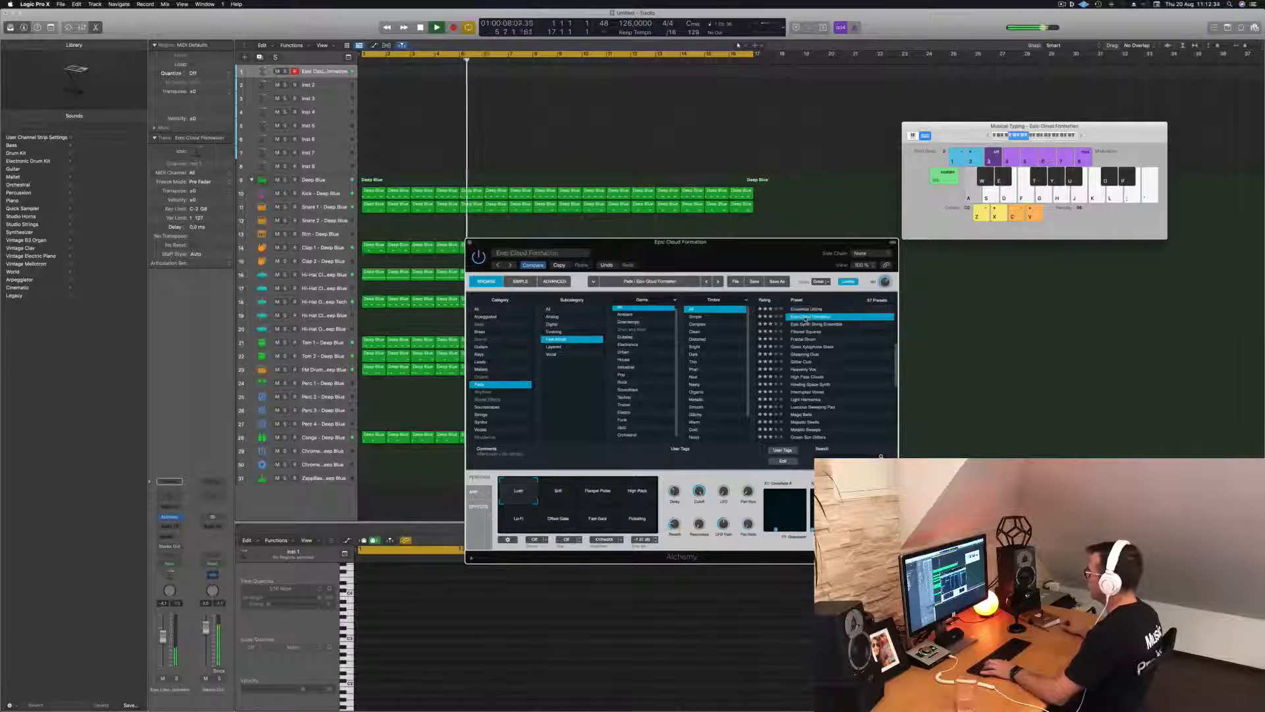
click(807, 322)
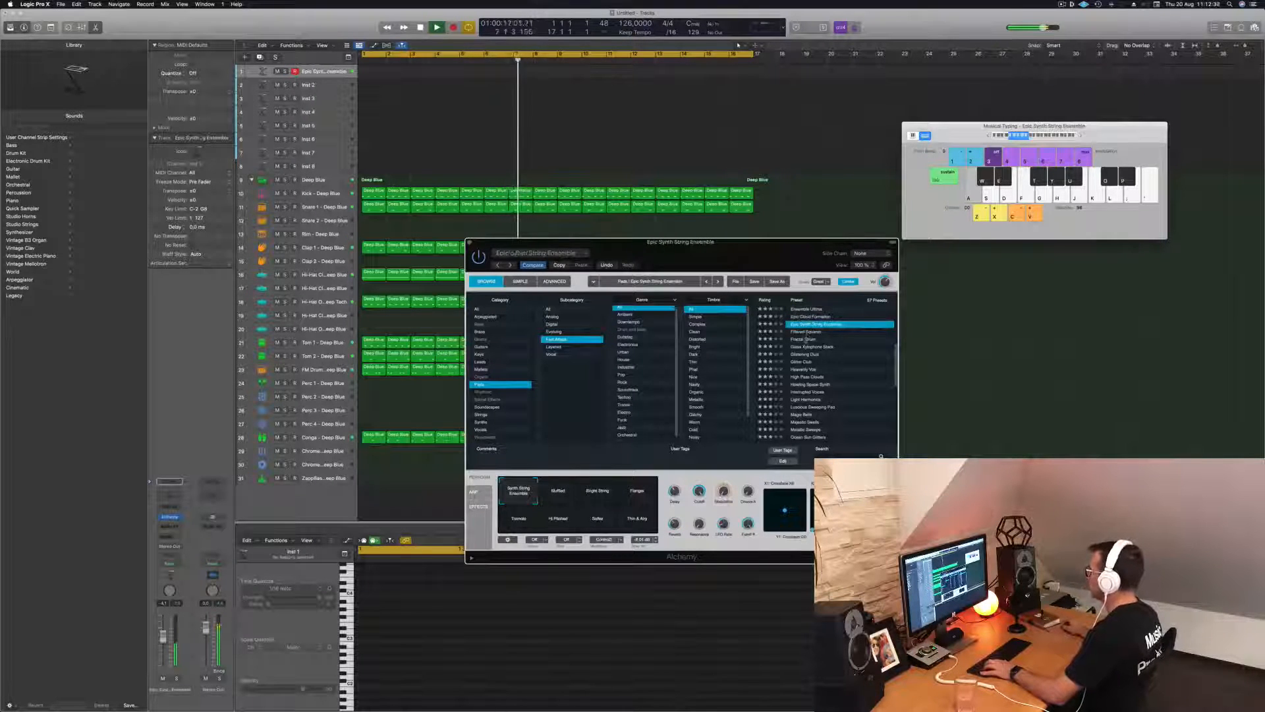
click(804, 339)
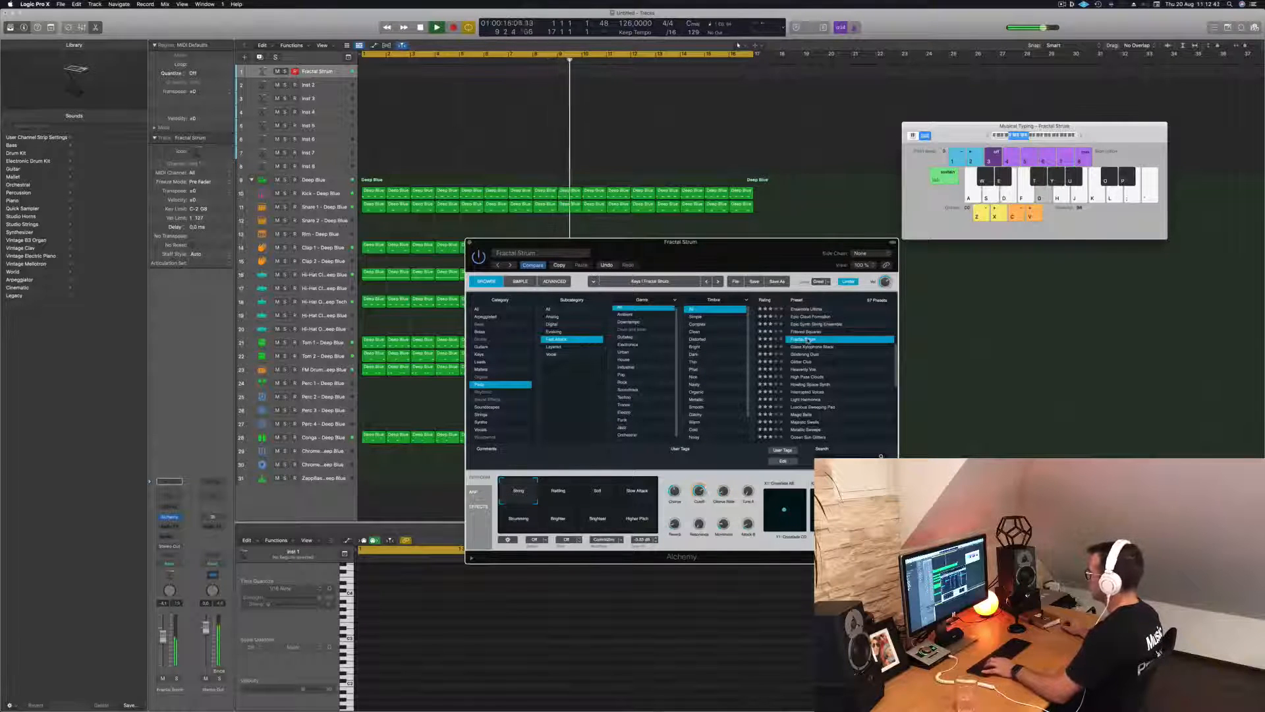
click(808, 345)
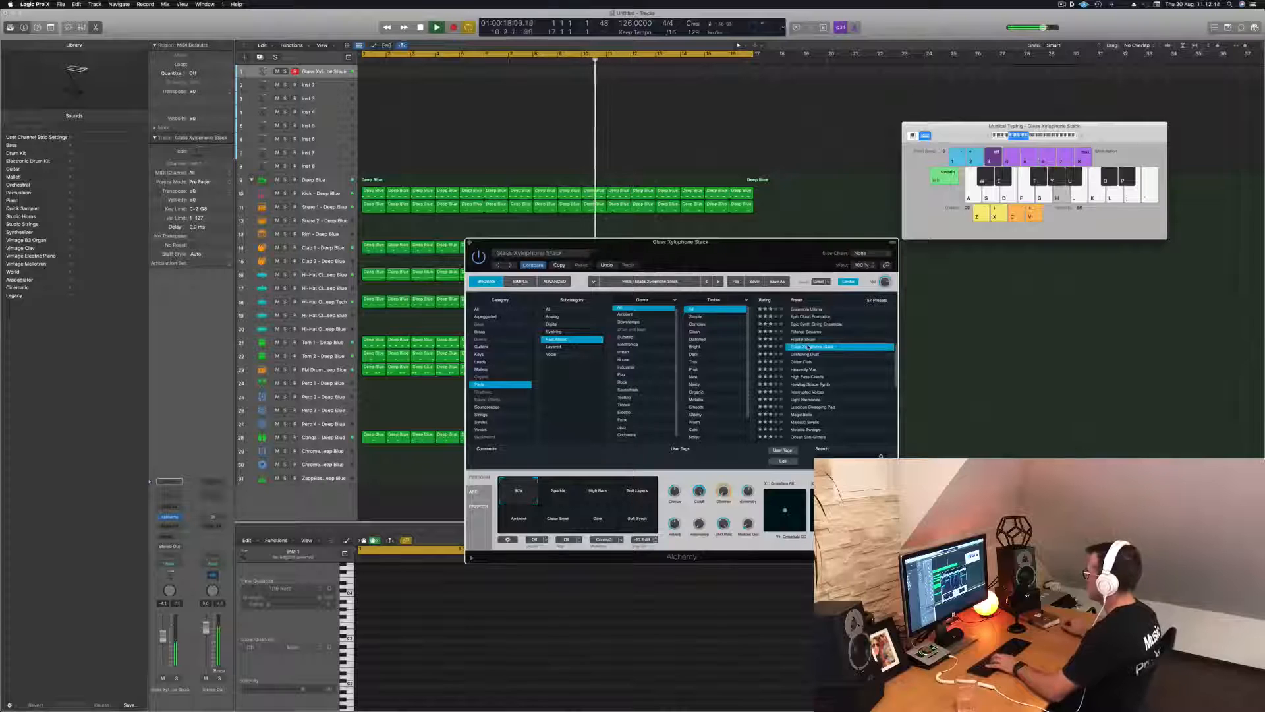
Audition the Glistening Dust, Glitter Club, Heavenly Vox and High Pass Clouds pad presets over the drum loop
click(805, 355)
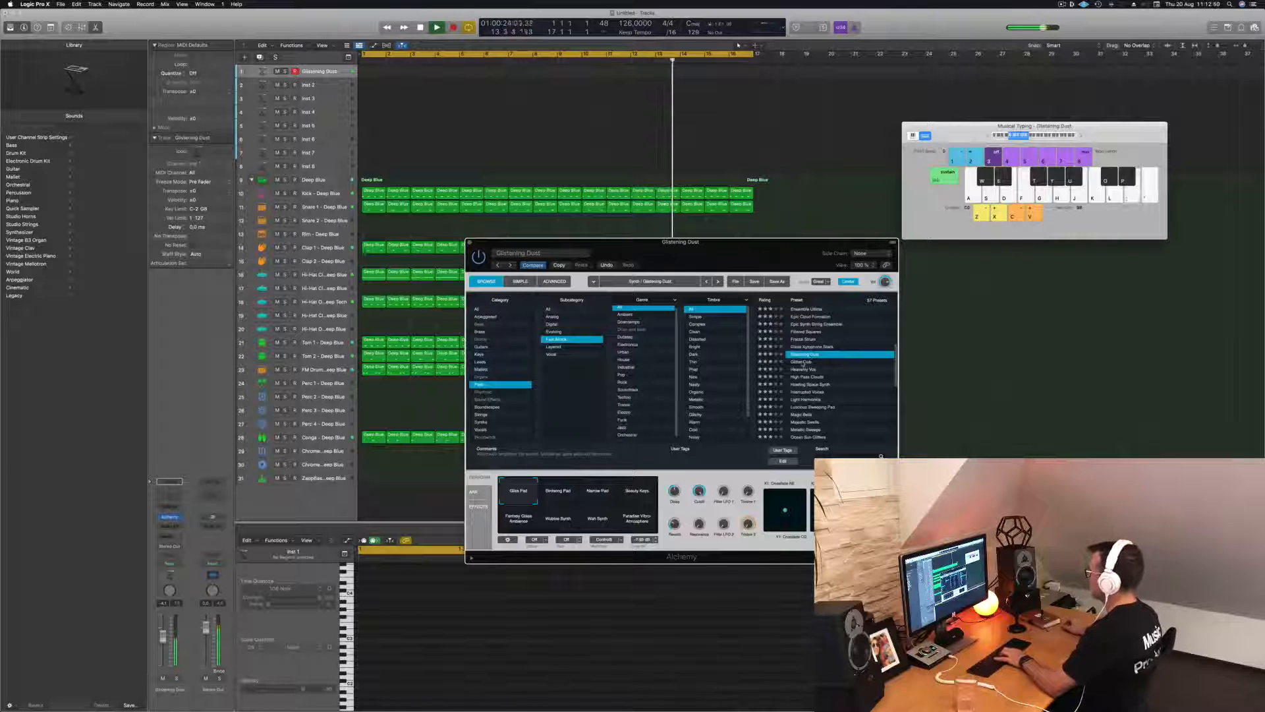
click(803, 362)
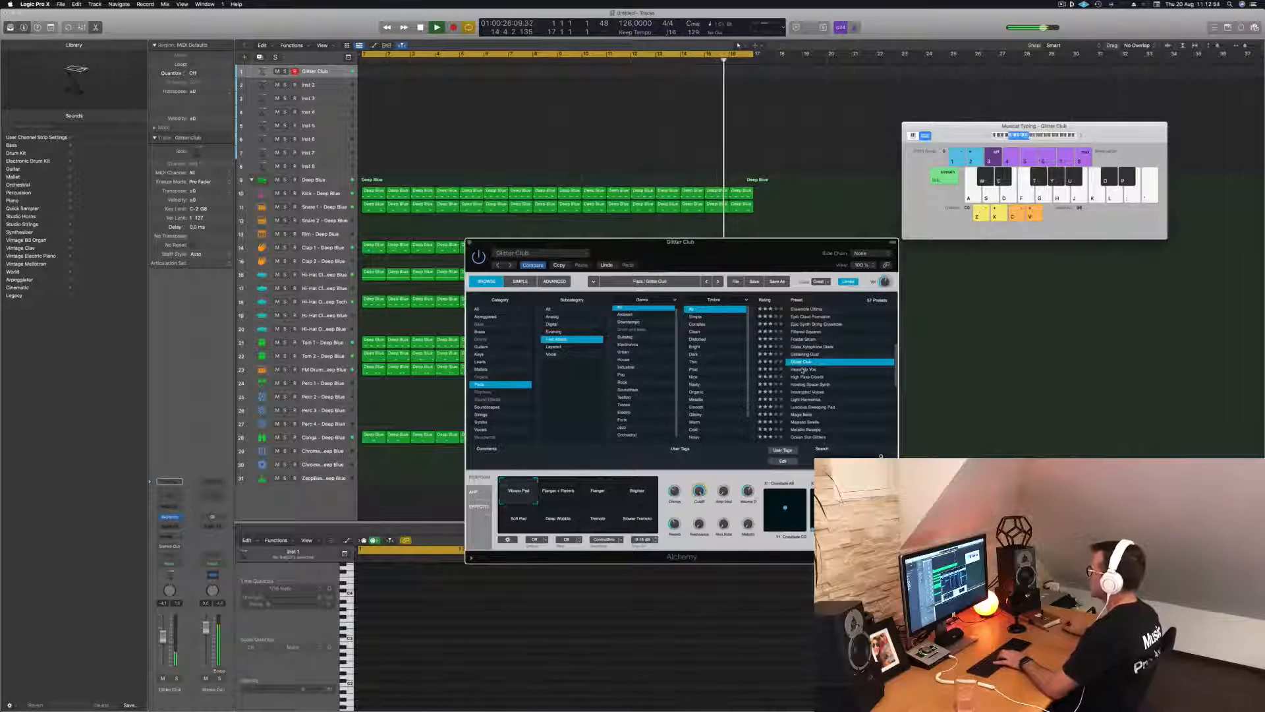
click(803, 369)
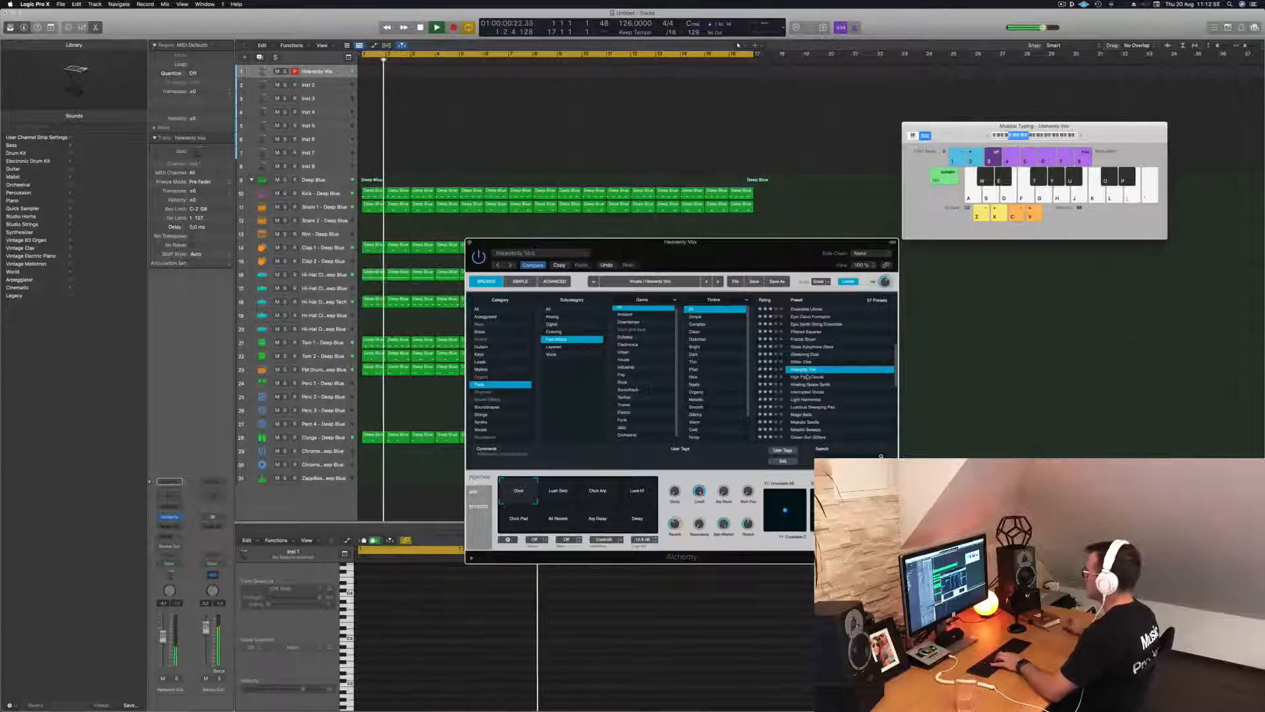
click(807, 377)
scroll(731, 352, down, 1)
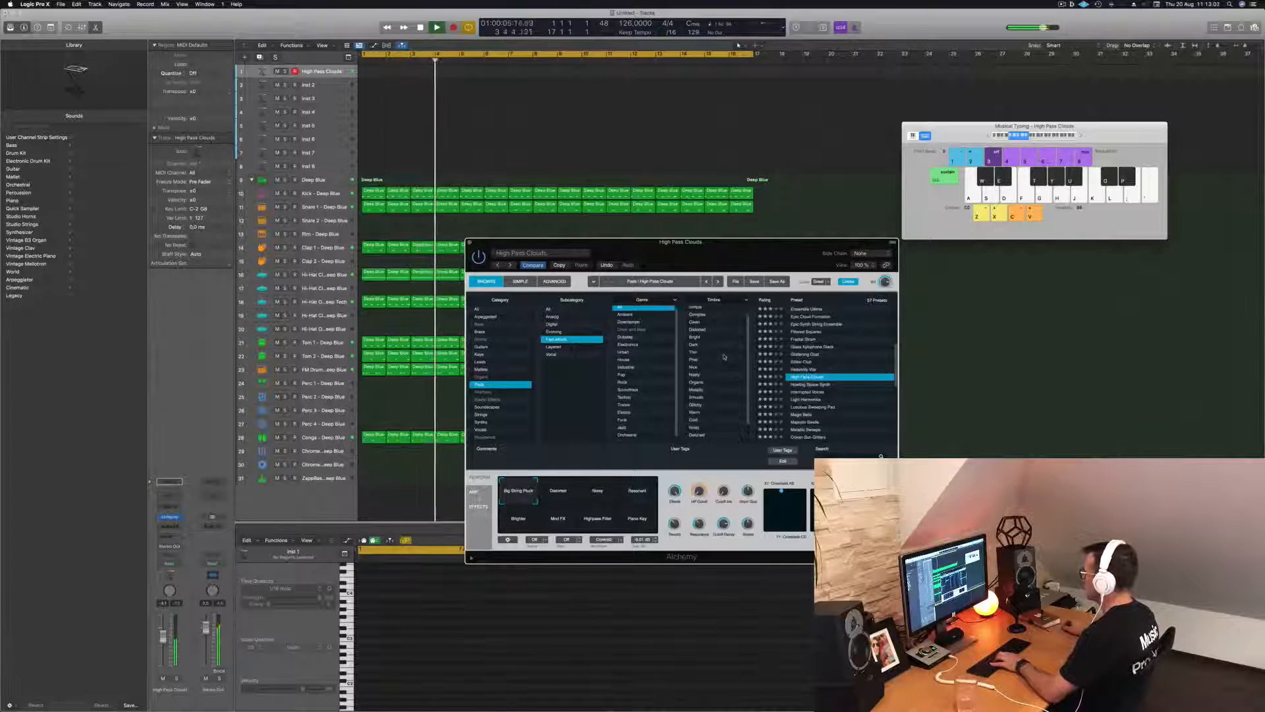
Load the Light Harmonics pad, shift the Alchemy window aside, and audition its performance variations, including Bright 8-Bit Synth and Gloomy Gurgling Synth
click(805, 399)
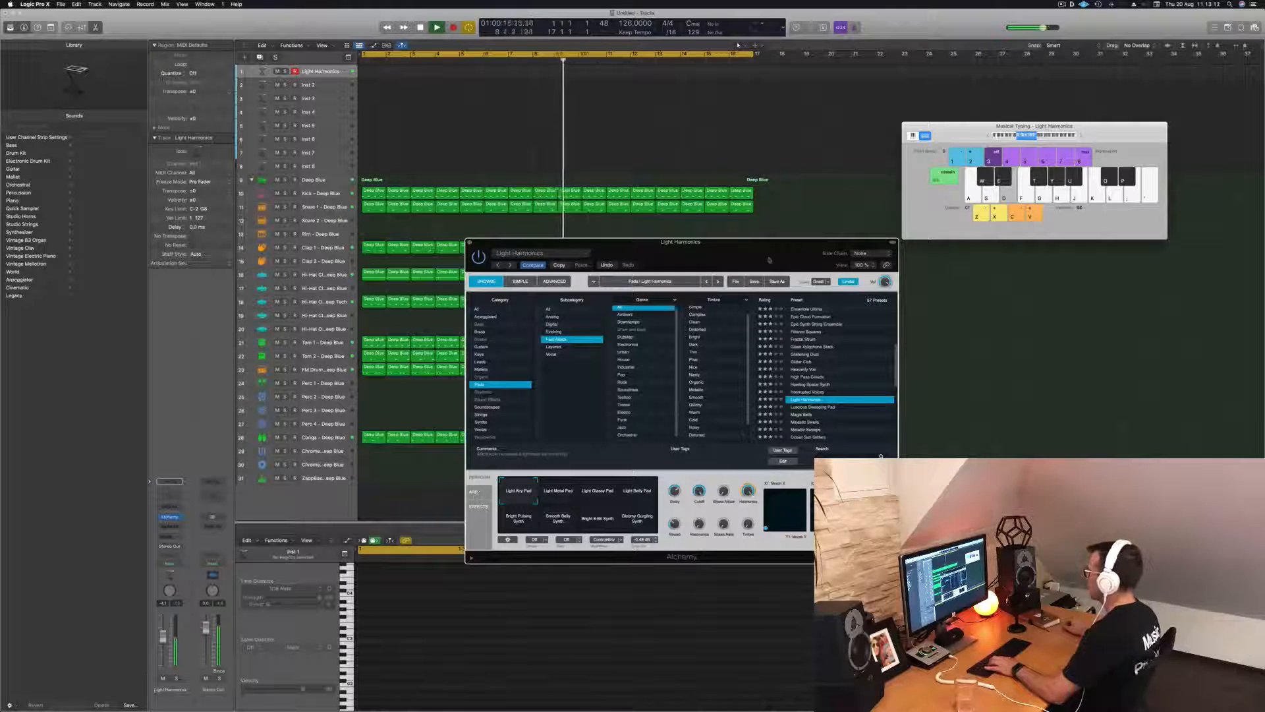
drag(764, 260, 883, 256)
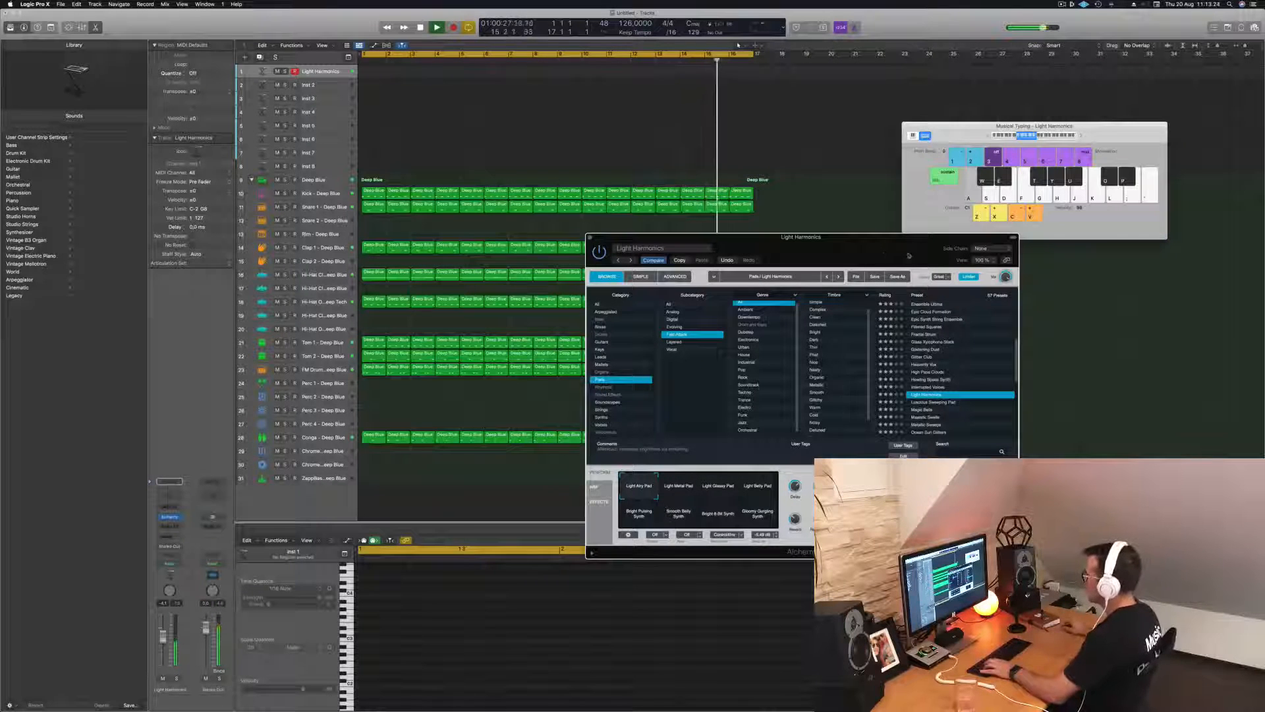
click(680, 499)
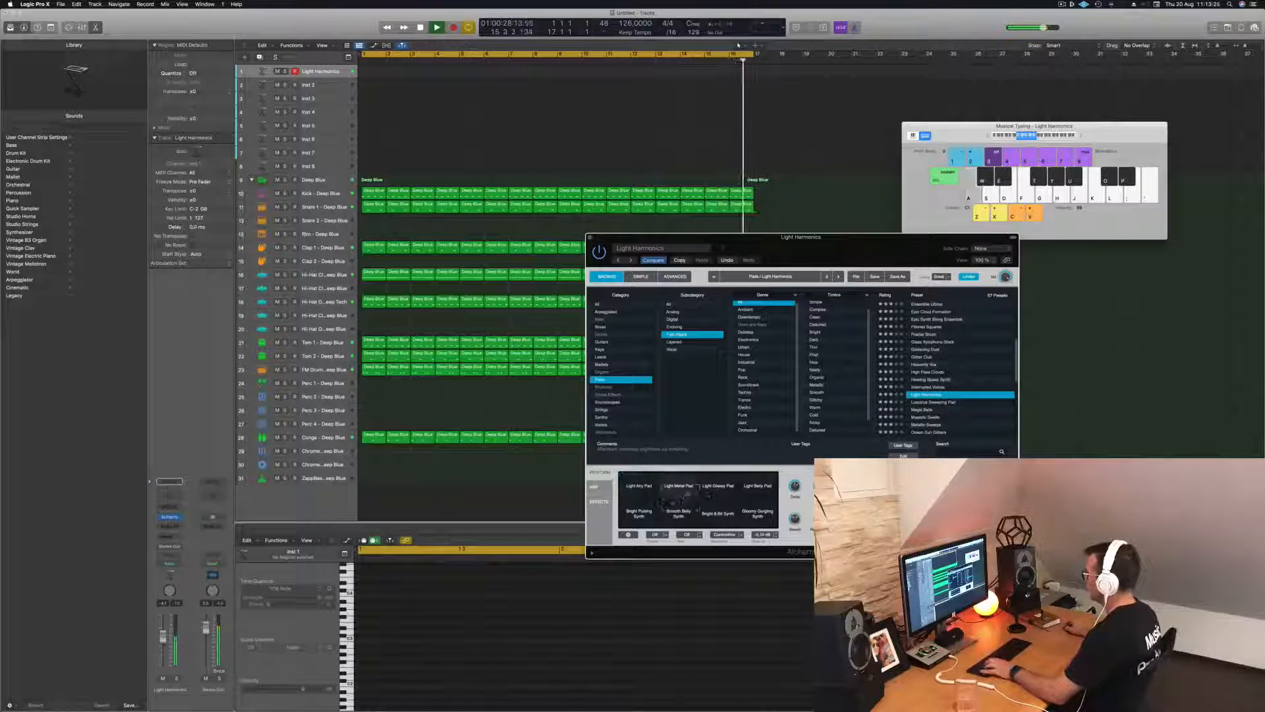
click(765, 486)
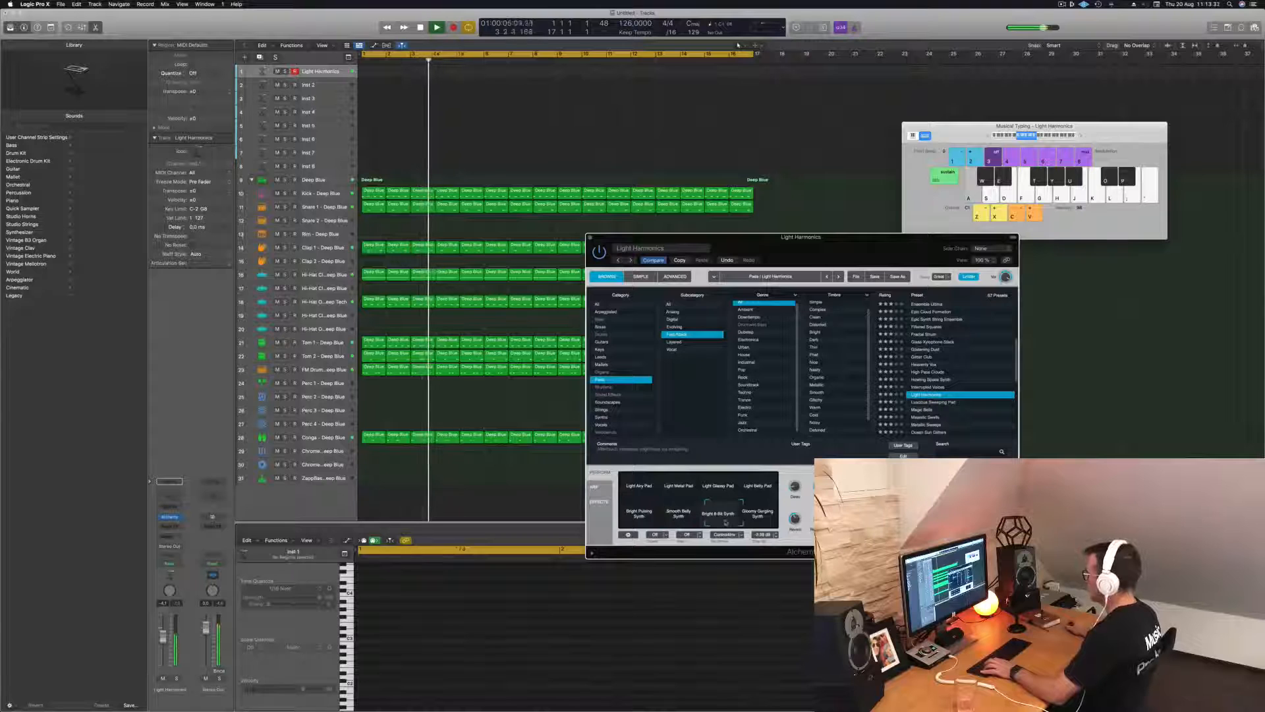
click(766, 524)
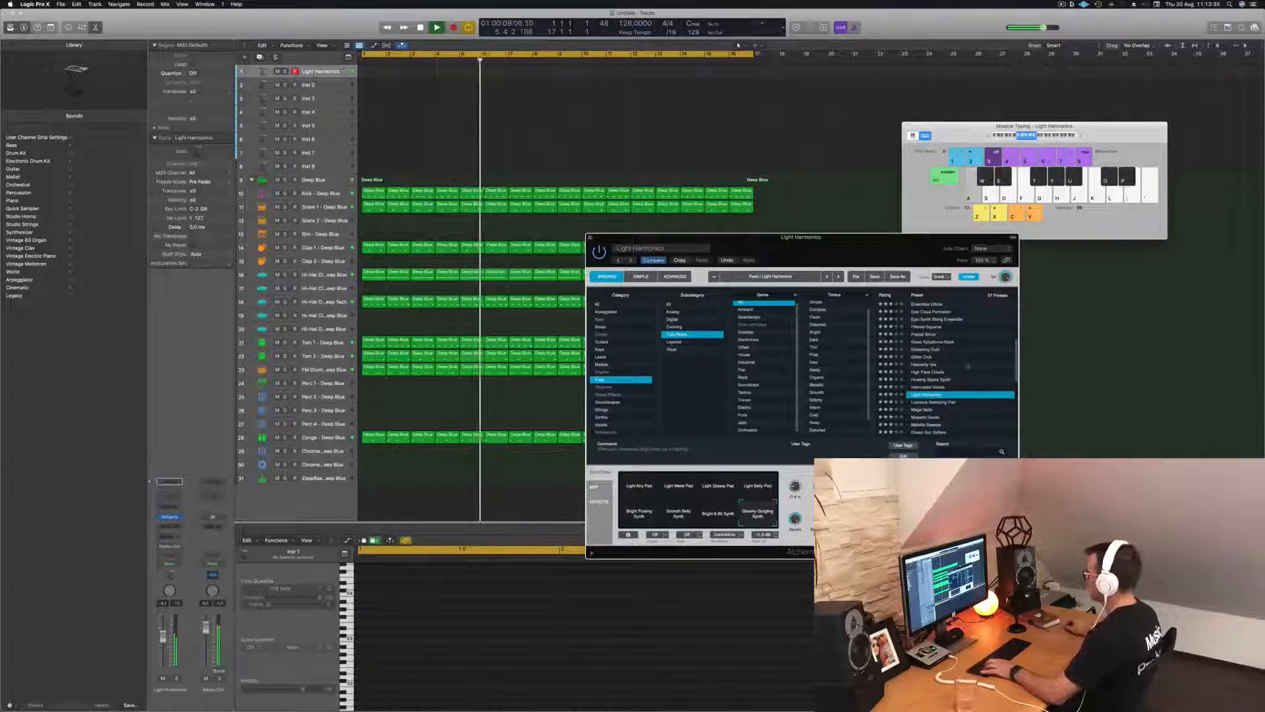
Audition pad presets from Luscious Sweeping Pad down to Phased Beauty, including Metallic Sweeps
click(937, 402)
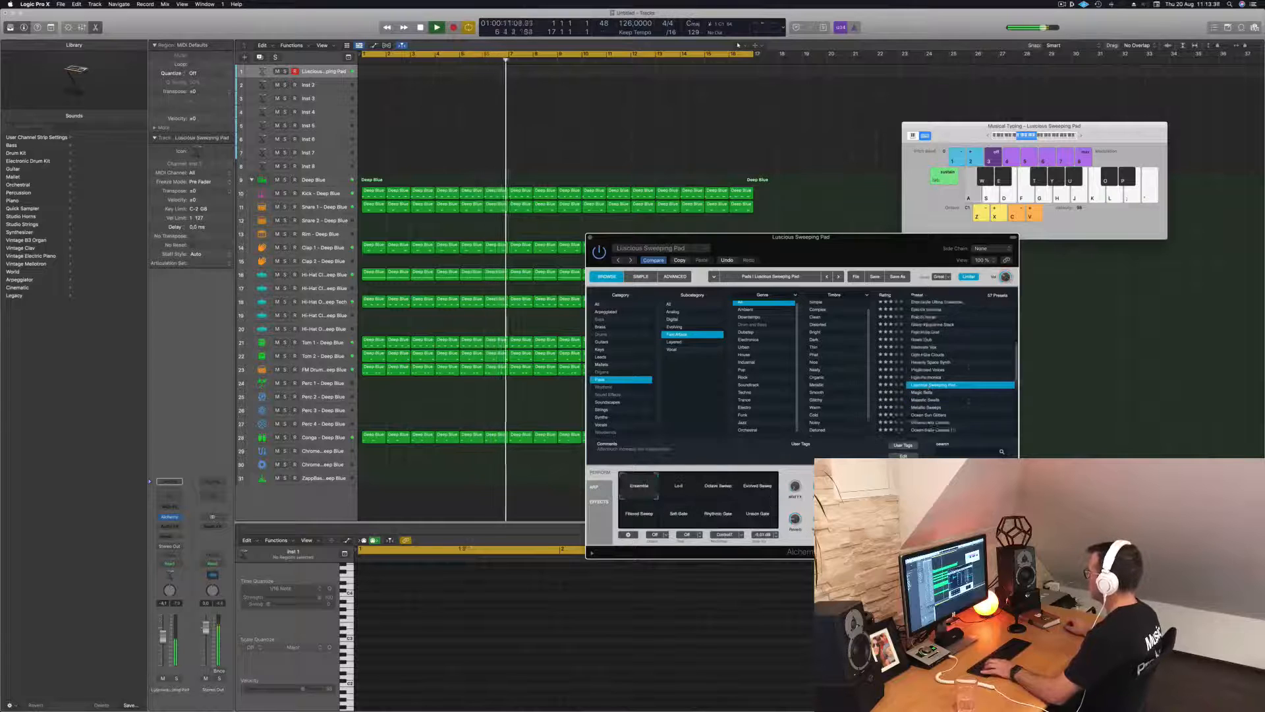
click(924, 382)
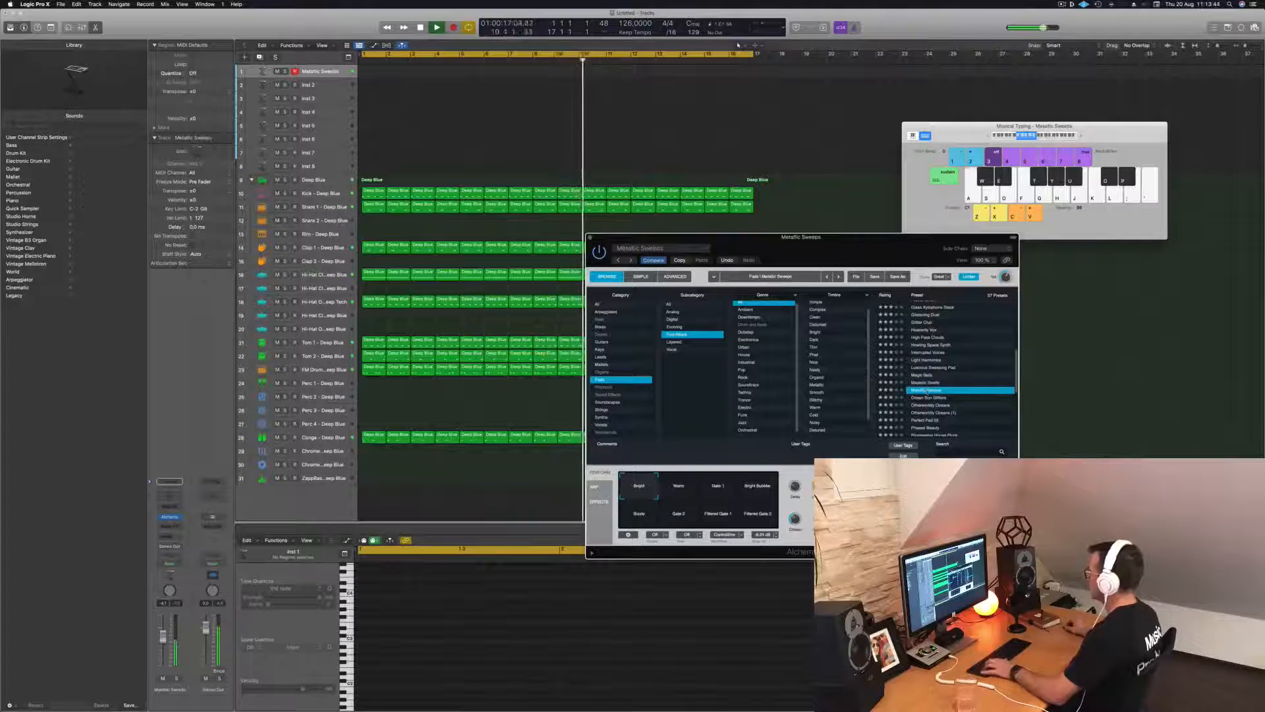
click(926, 390)
click(936, 380)
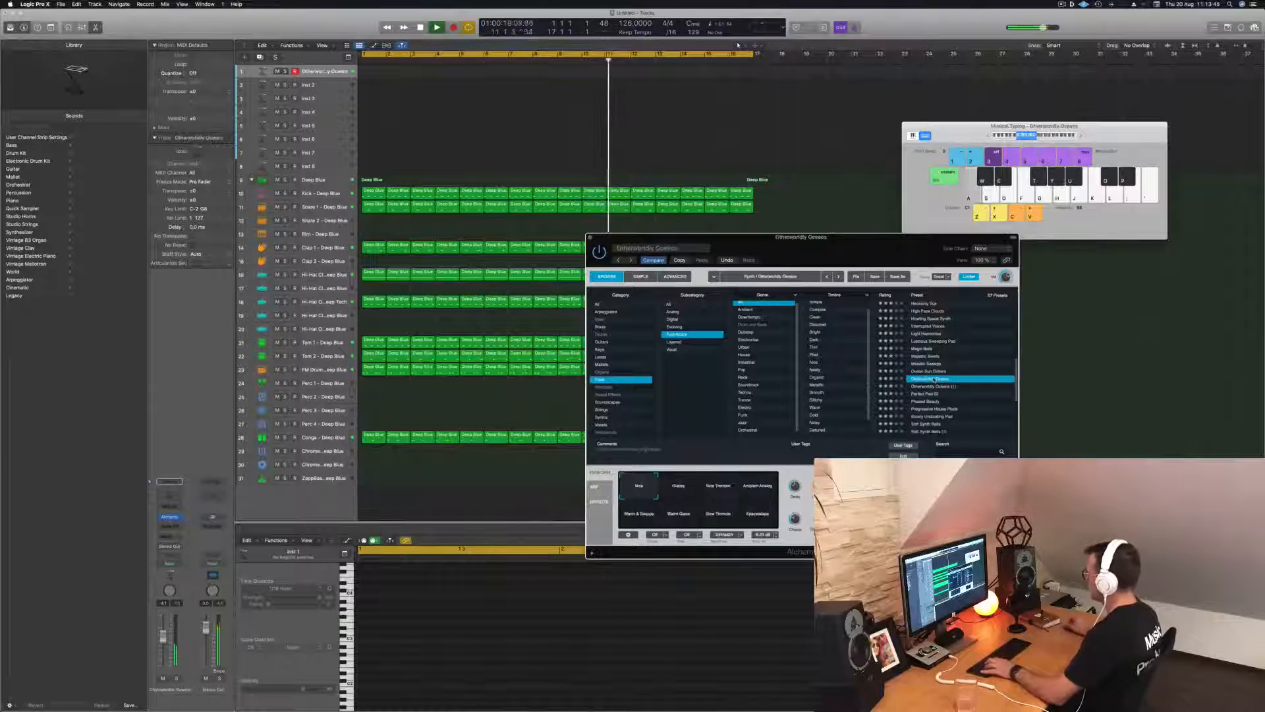
click(930, 401)
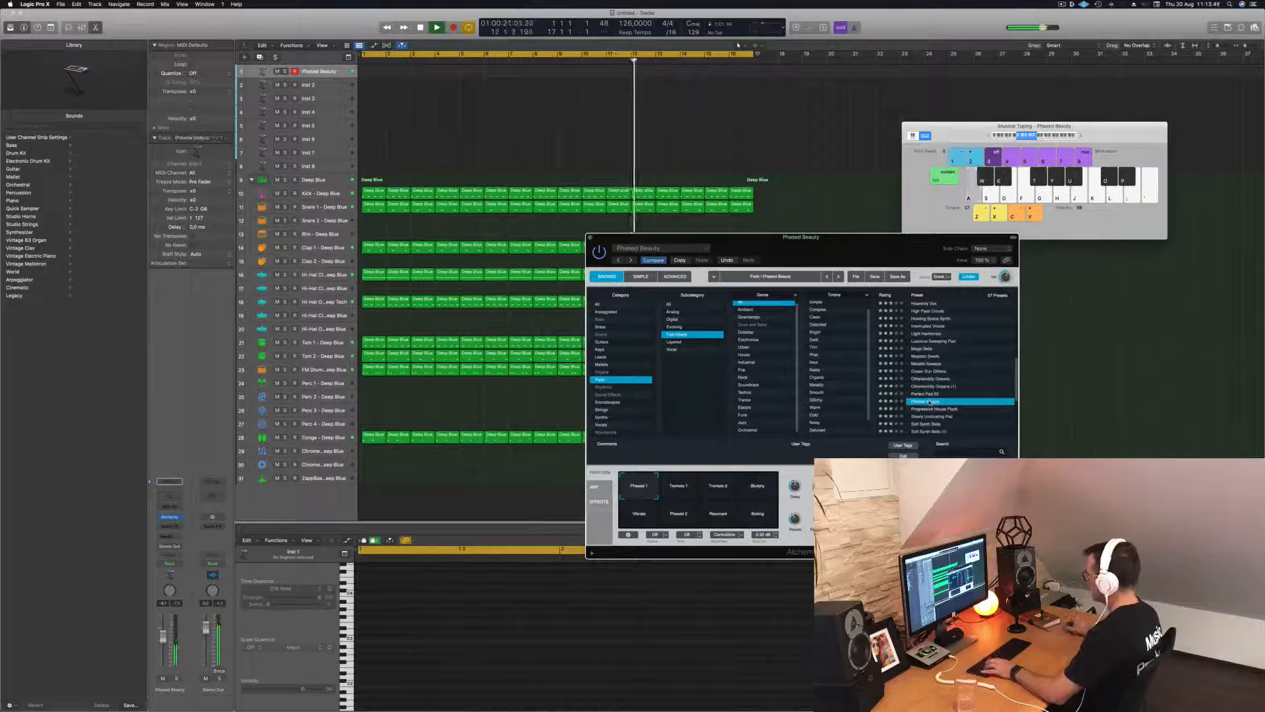
Load Perfect Pad 03 and play notes while comparing its performance variations, including Warm, Pulsing and Classic
click(926, 394)
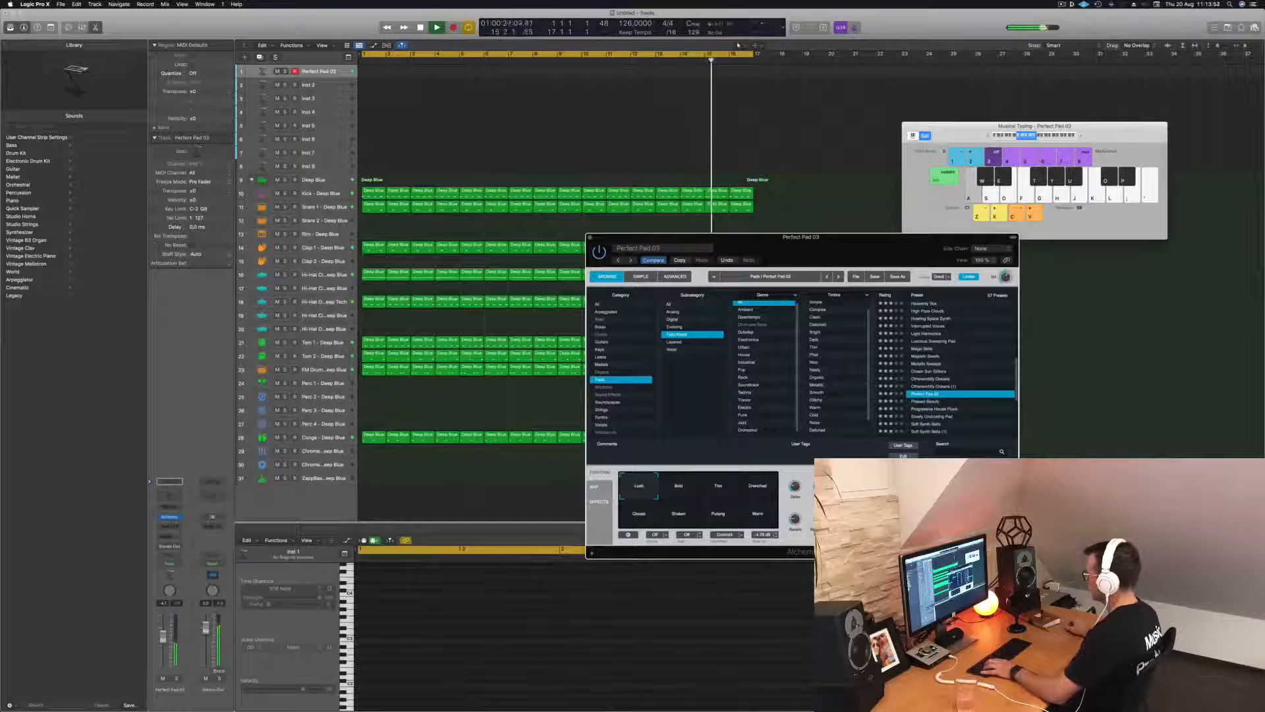
click(680, 486)
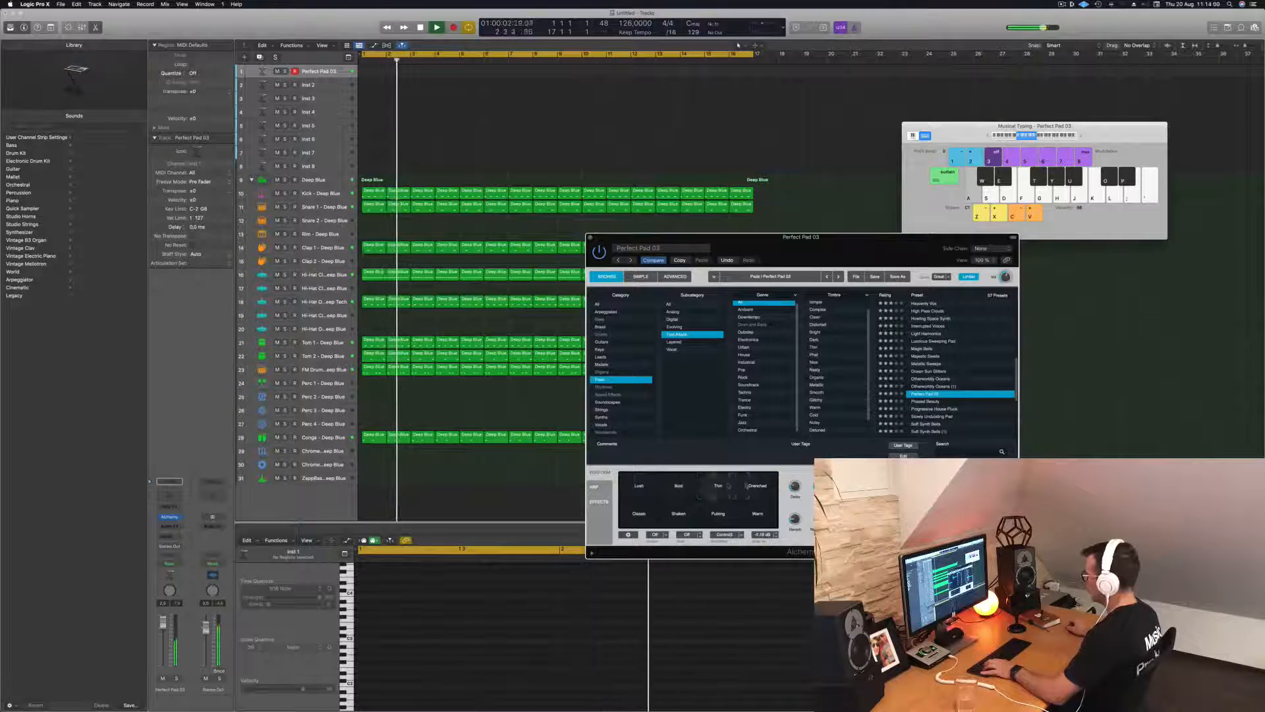
click(766, 523)
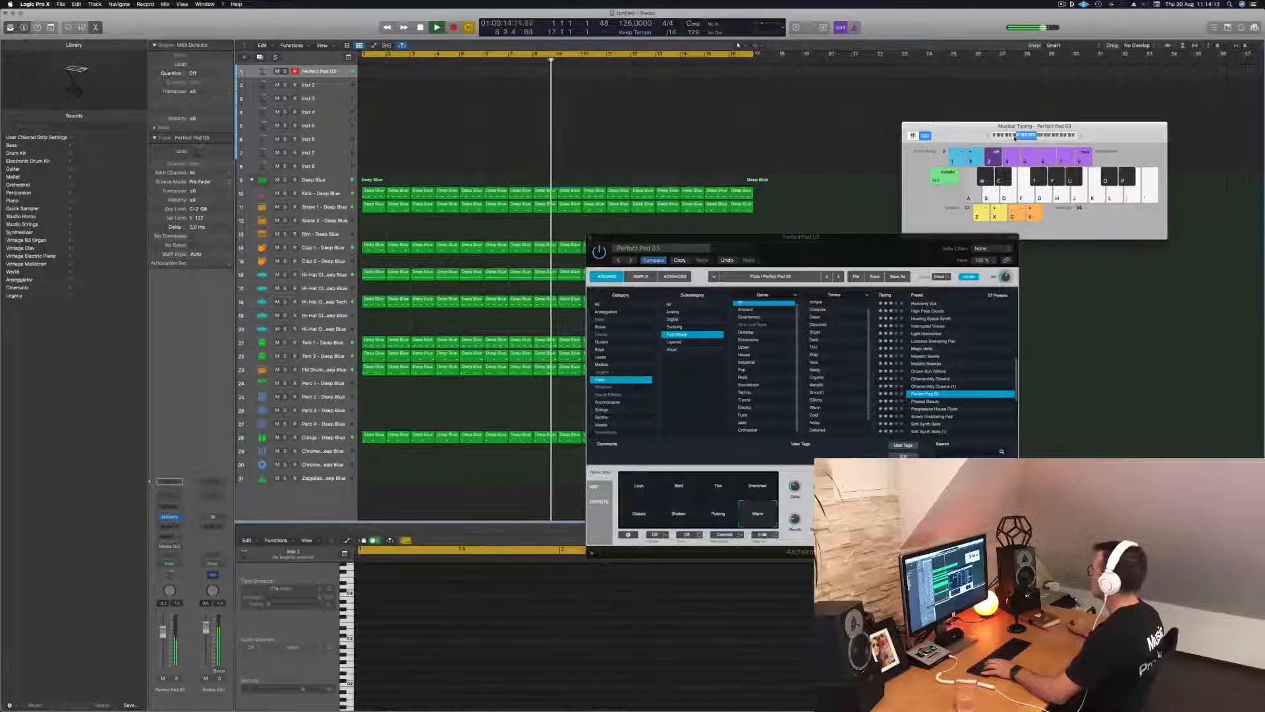
click(1081, 137)
key(a)
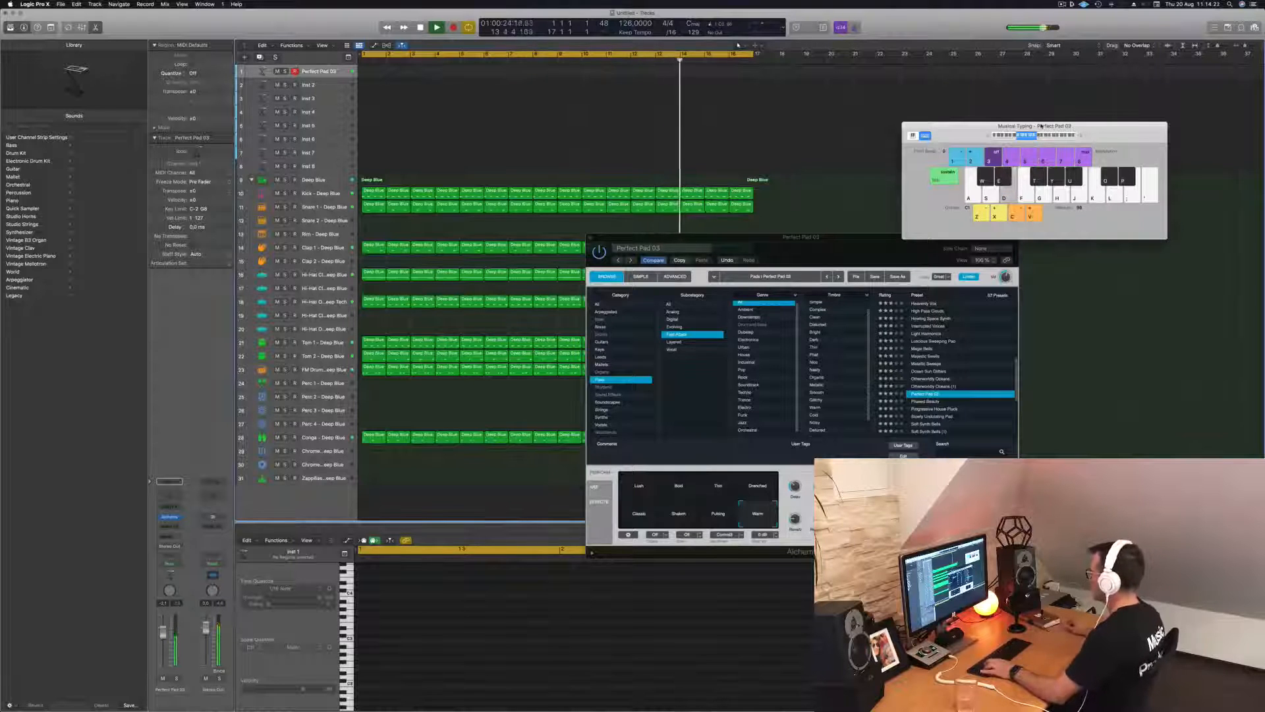
click(717, 516)
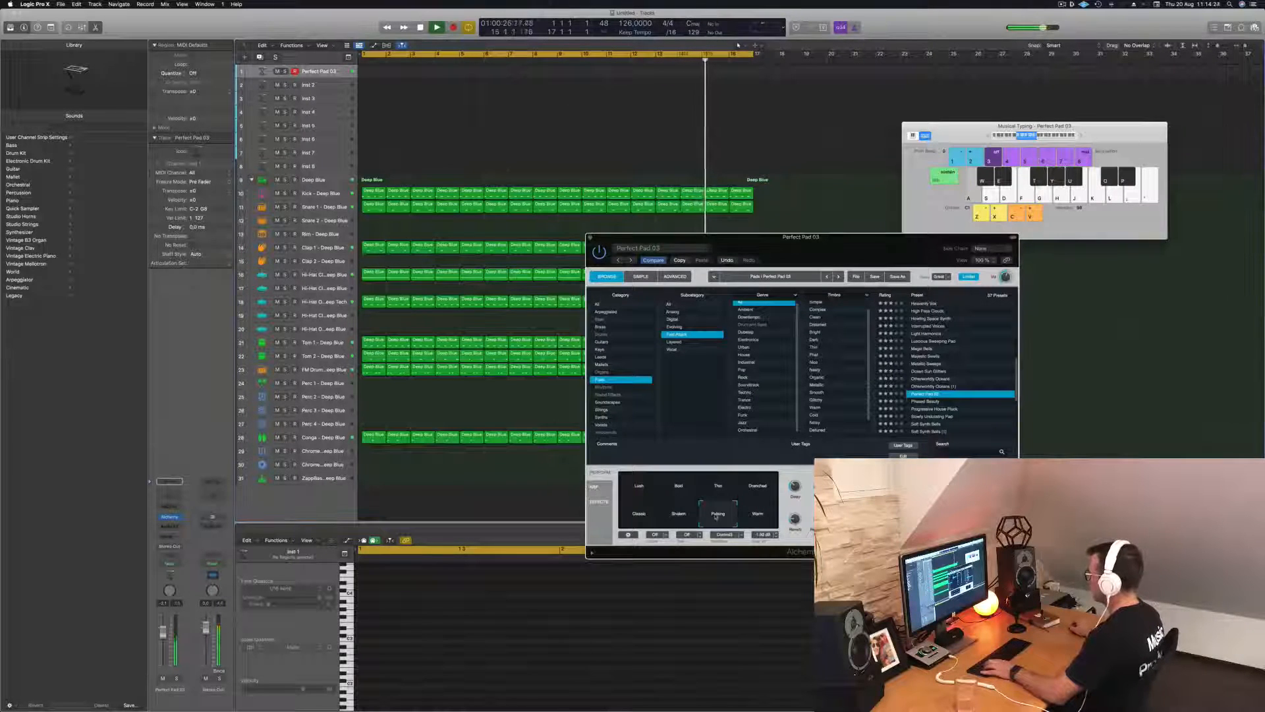
click(647, 520)
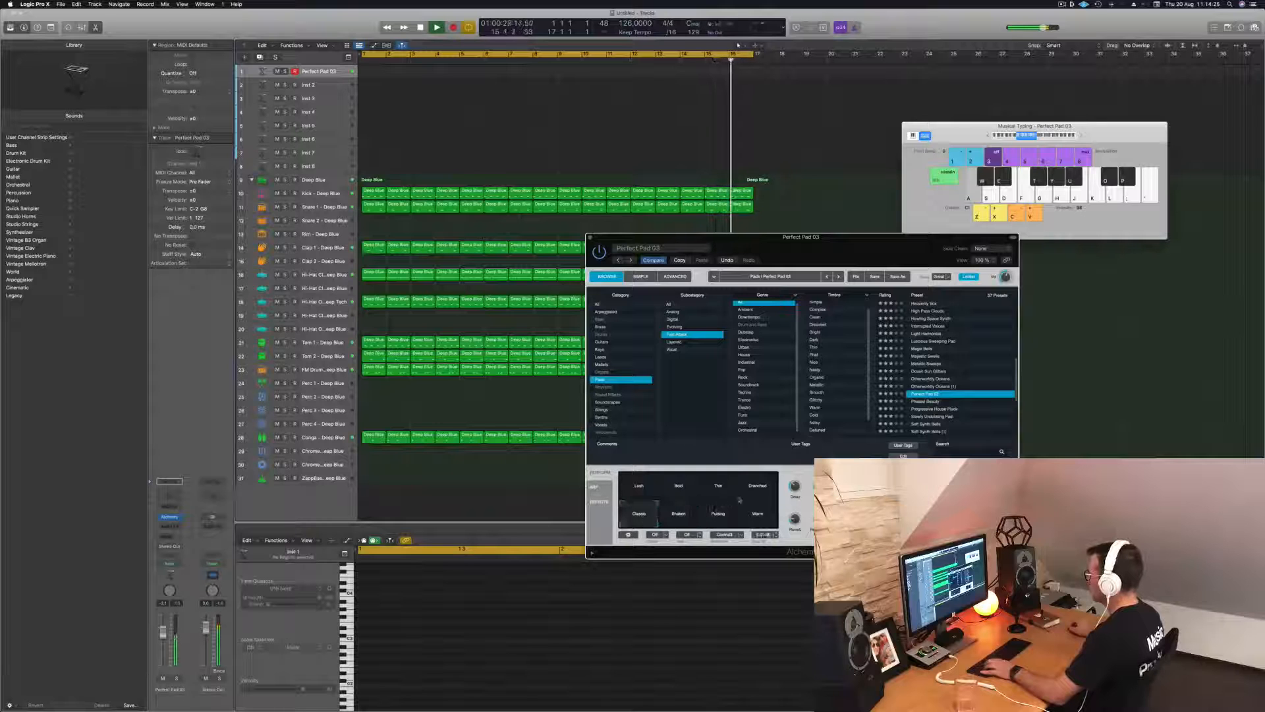
Audition Progressive House Pluck, Slowly Undulating Pad, Soft Synth Bells, Solemn Echoes and Spacey Echo Bells, playing a few notes on the last
click(939, 408)
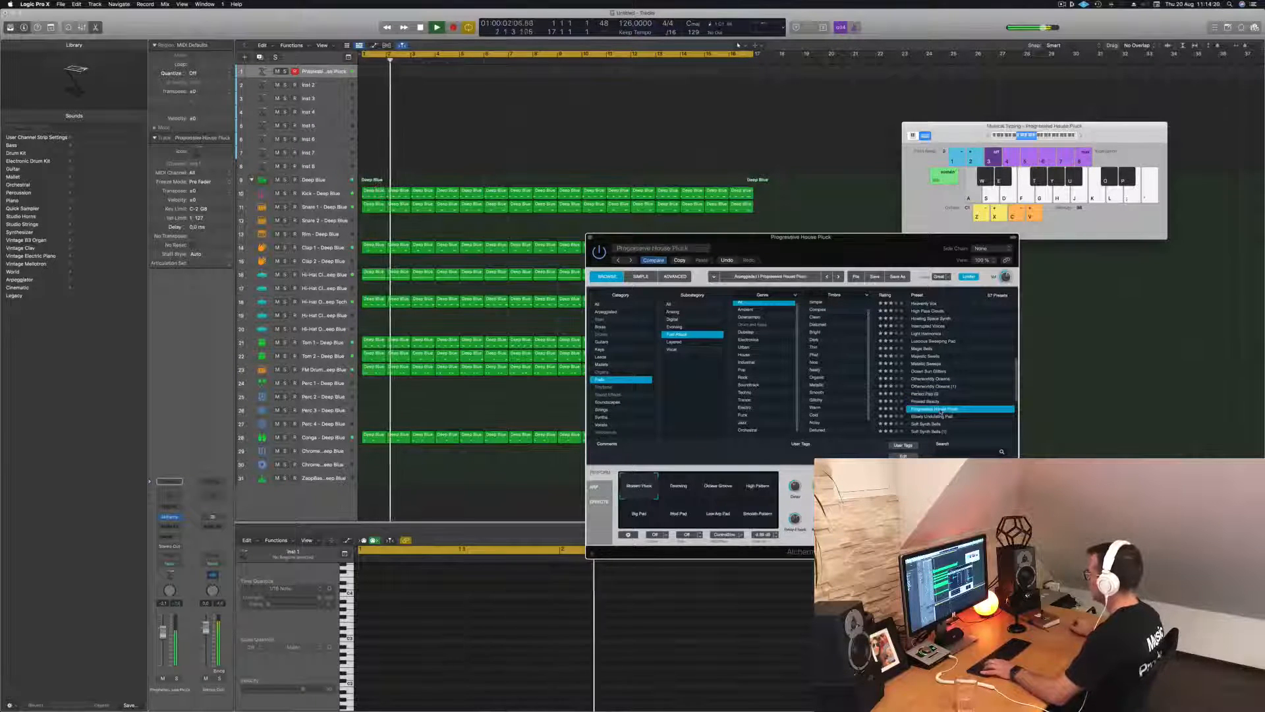
scroll(941, 402, down, 4)
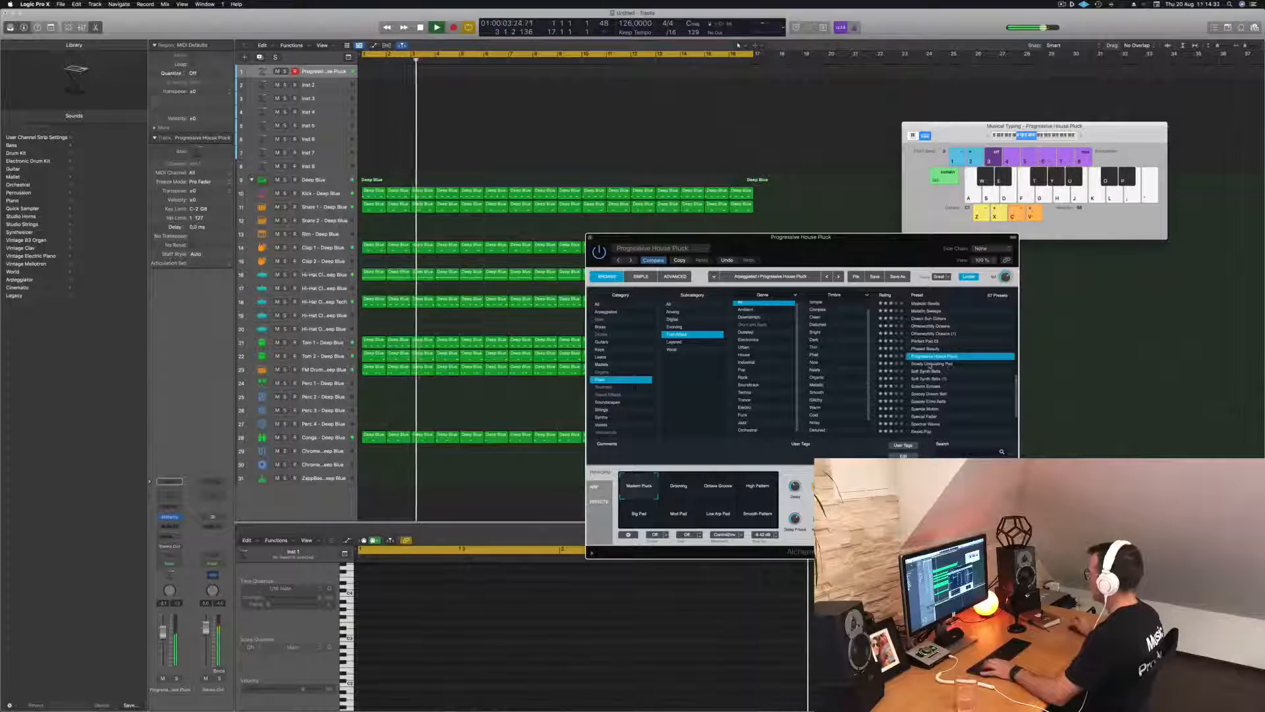
click(943, 365)
click(927, 371)
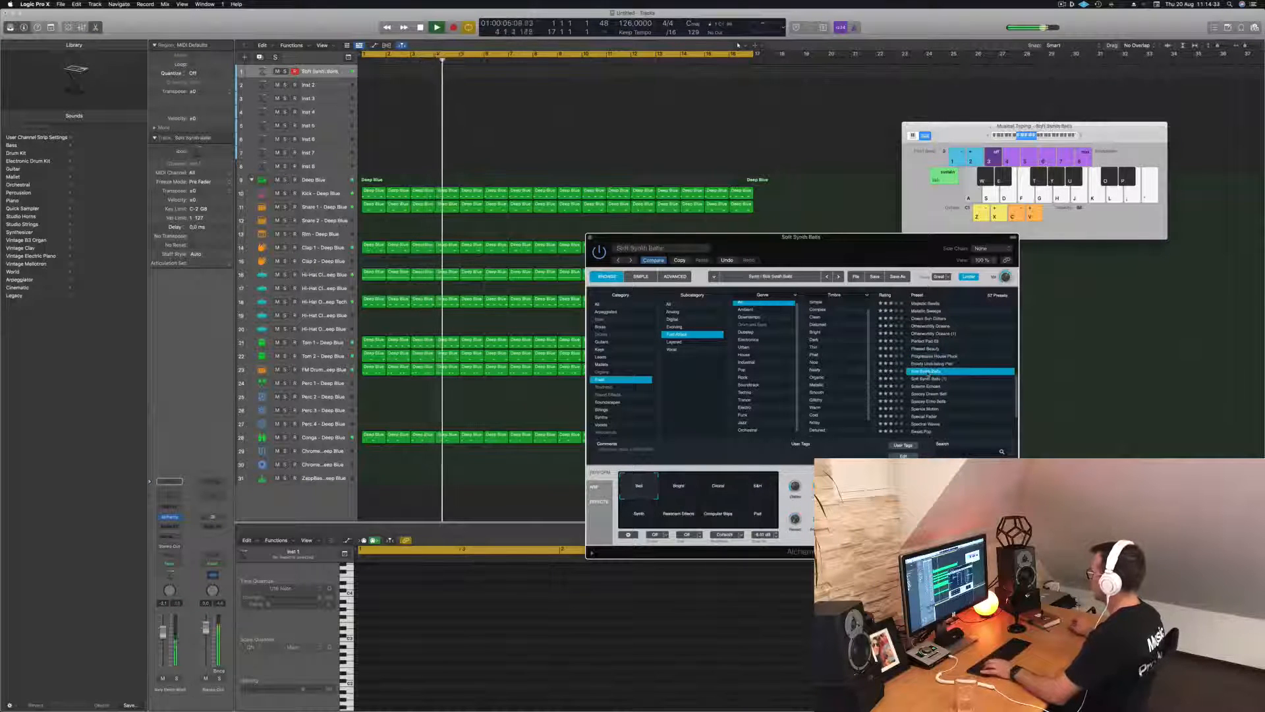
click(927, 387)
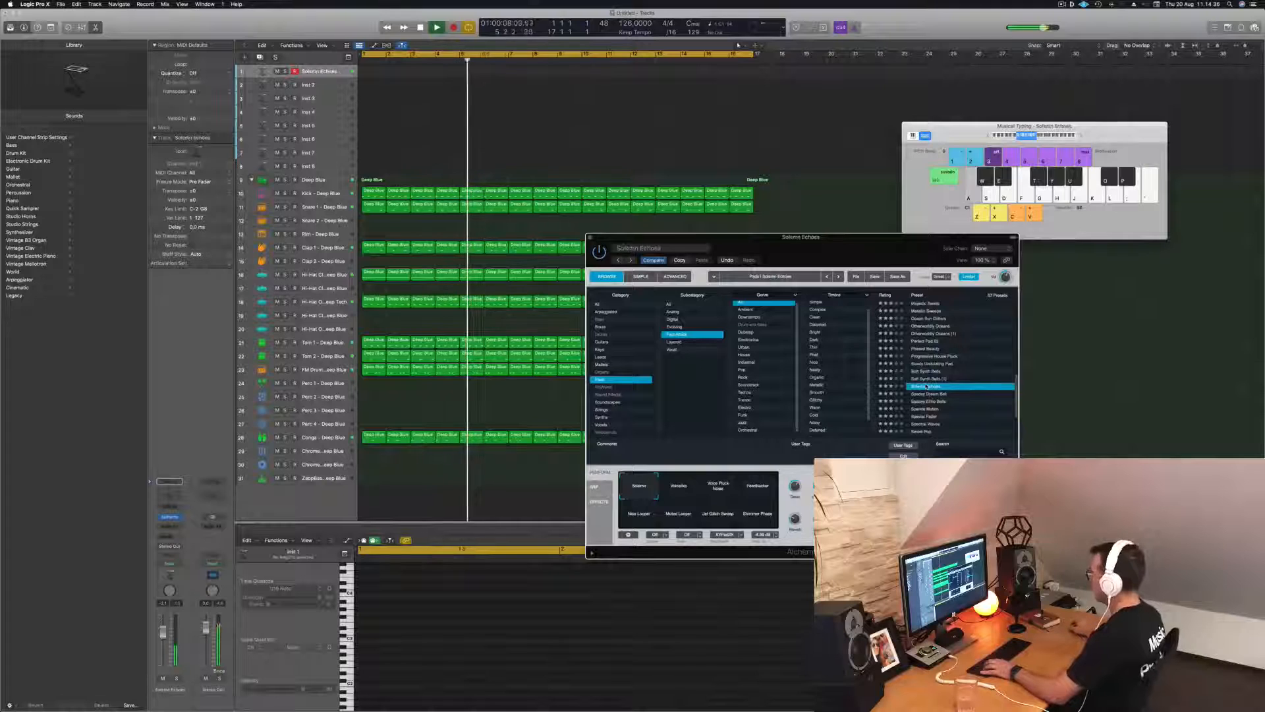
click(932, 401)
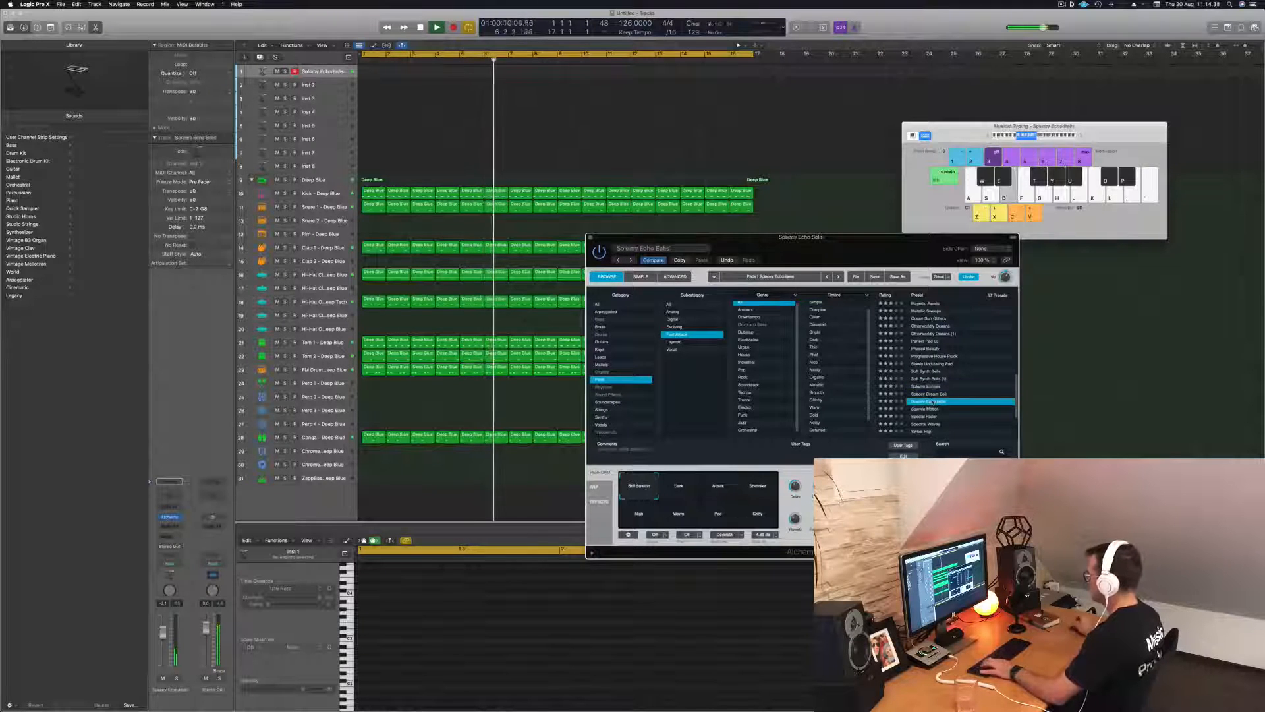
key(s)
key(d)
key(a)
Search the filtered pad presets by keyword and clear the search
click(963, 452)
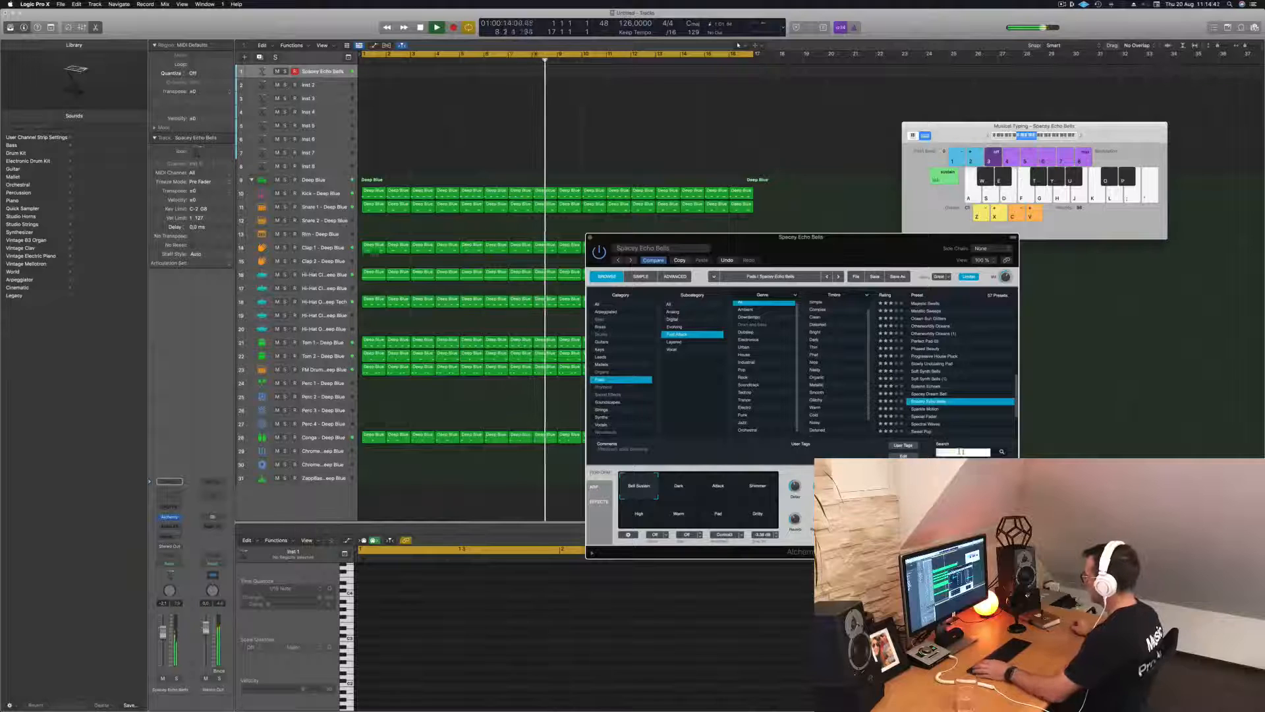
text(reed)
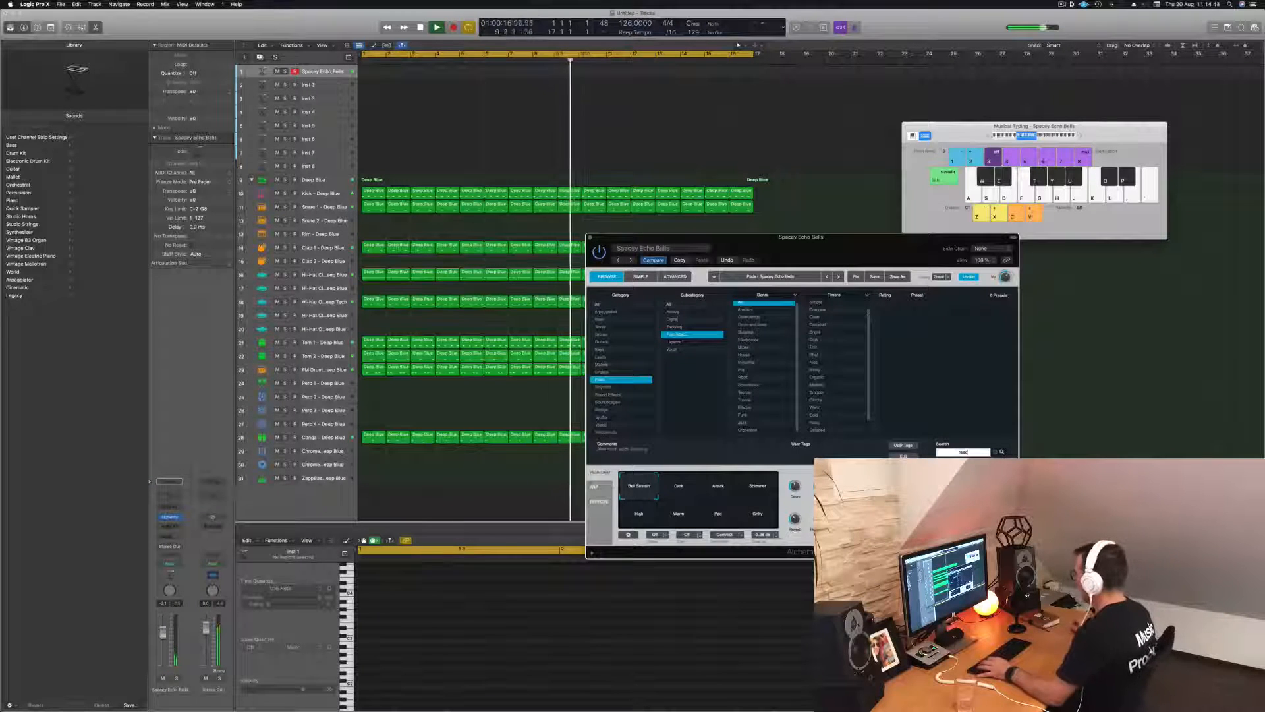
text(w)
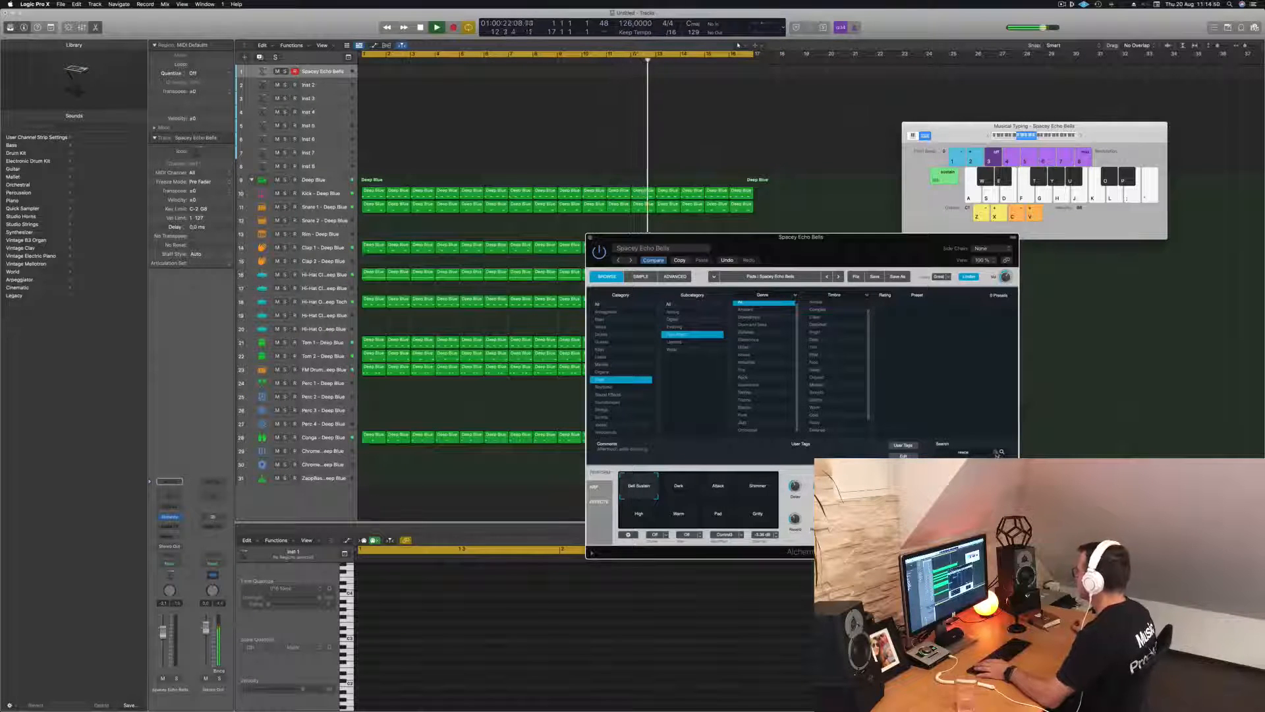
click(996, 453)
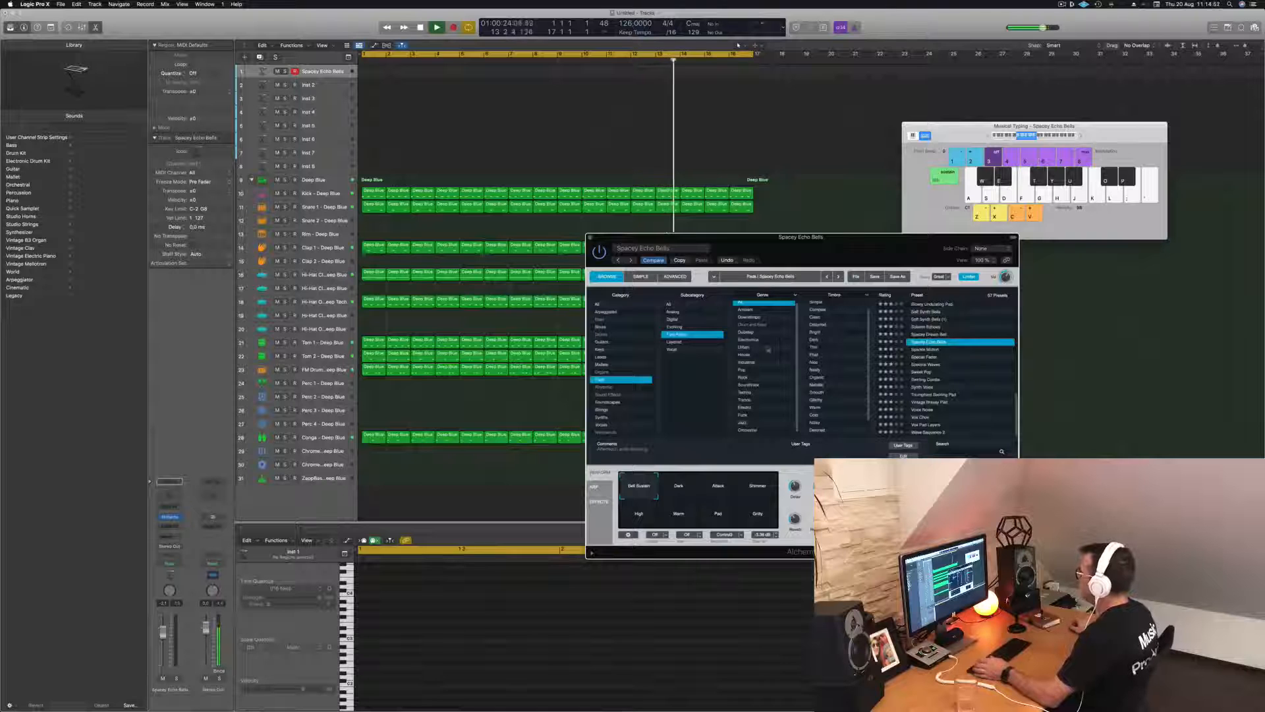
Filter the presets to the Brass category and audition Brassy and Funky, Brassy Jazz Ensemble, Brassy Pad Swell and Supervillain Brass
click(601, 320)
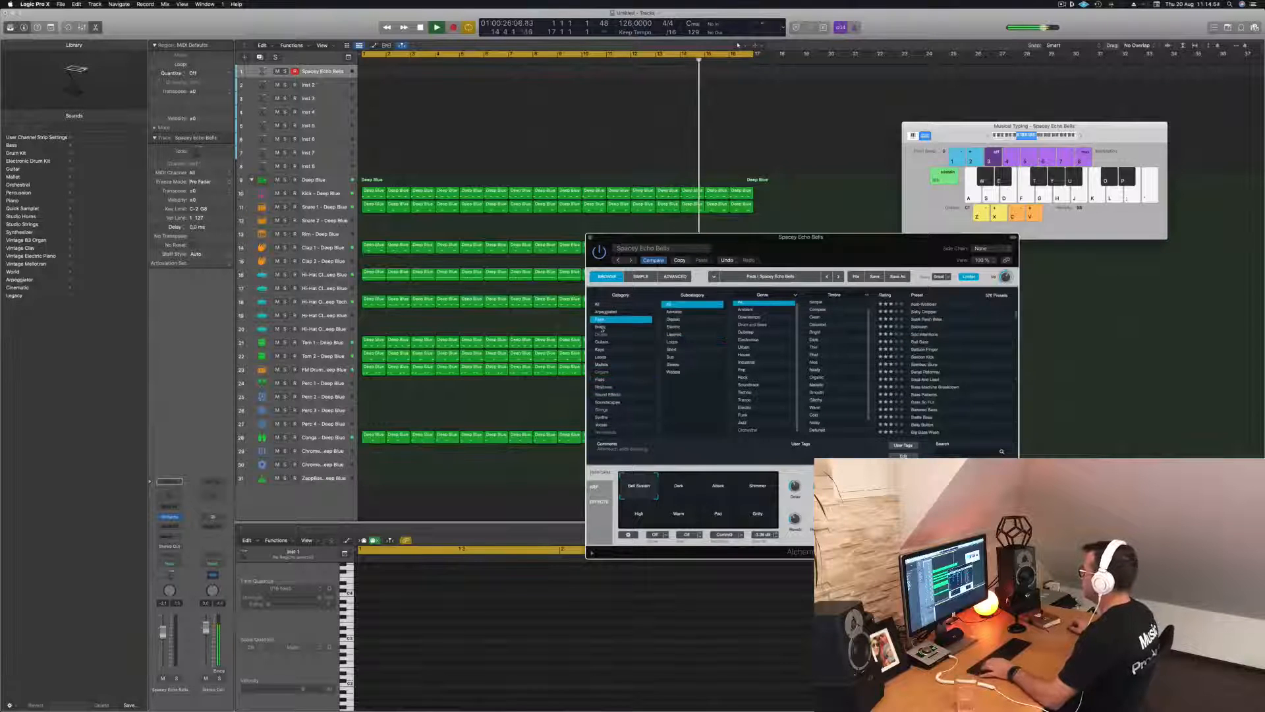
click(601, 328)
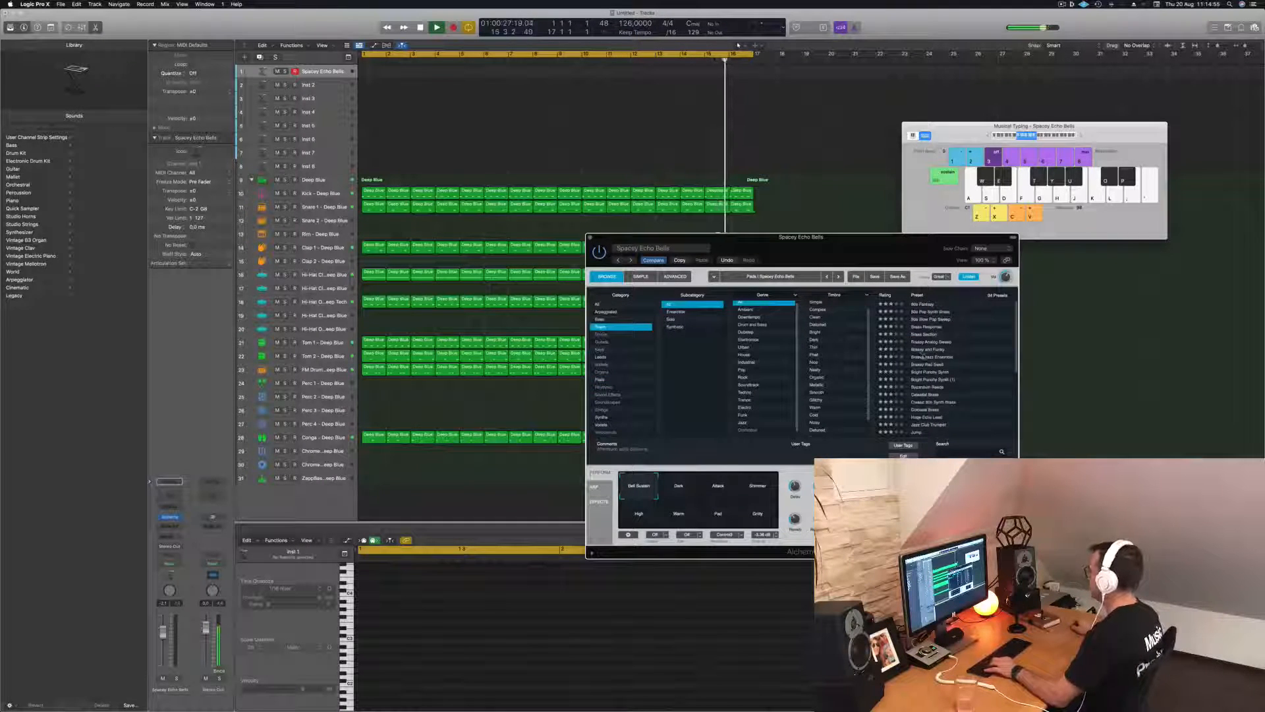
click(922, 351)
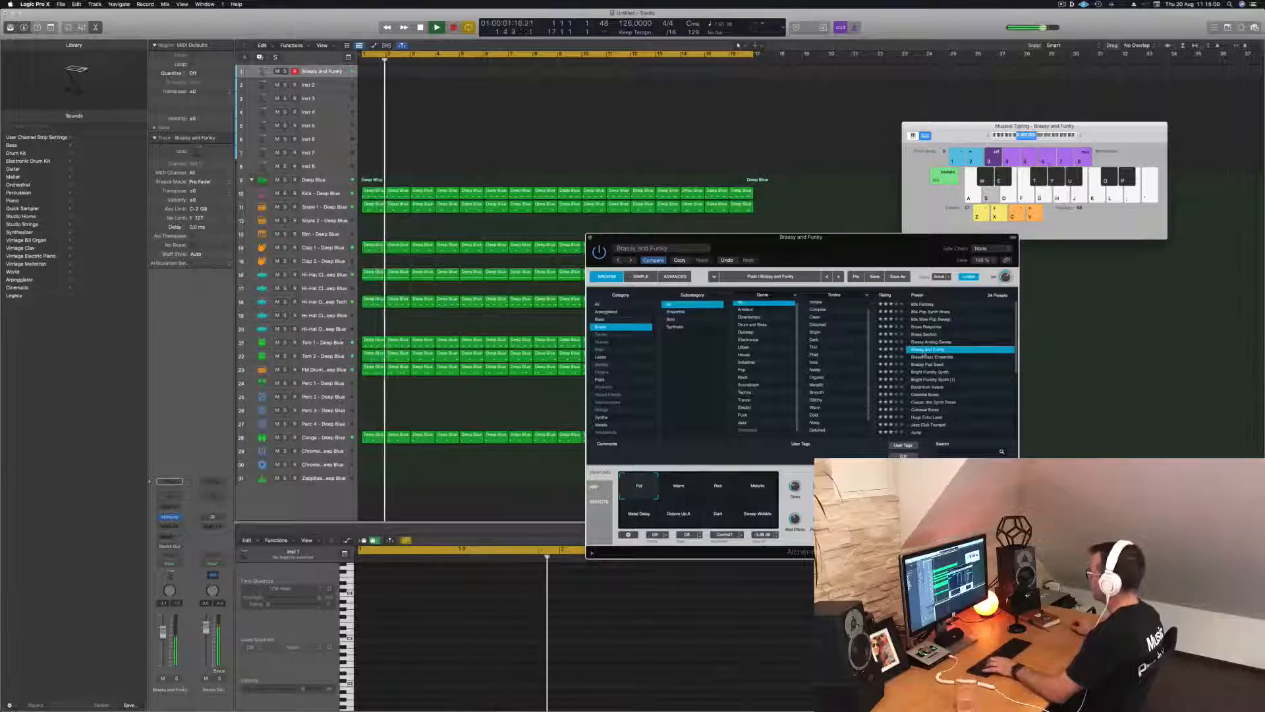
click(927, 357)
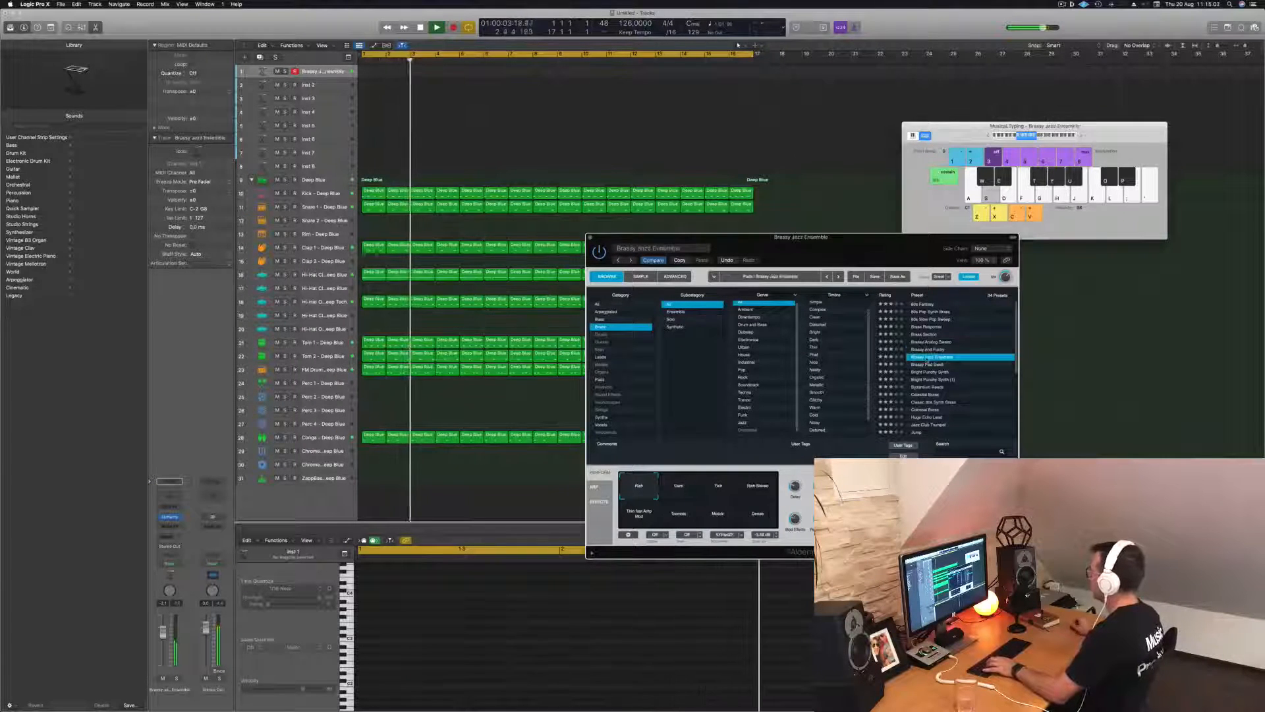
click(930, 364)
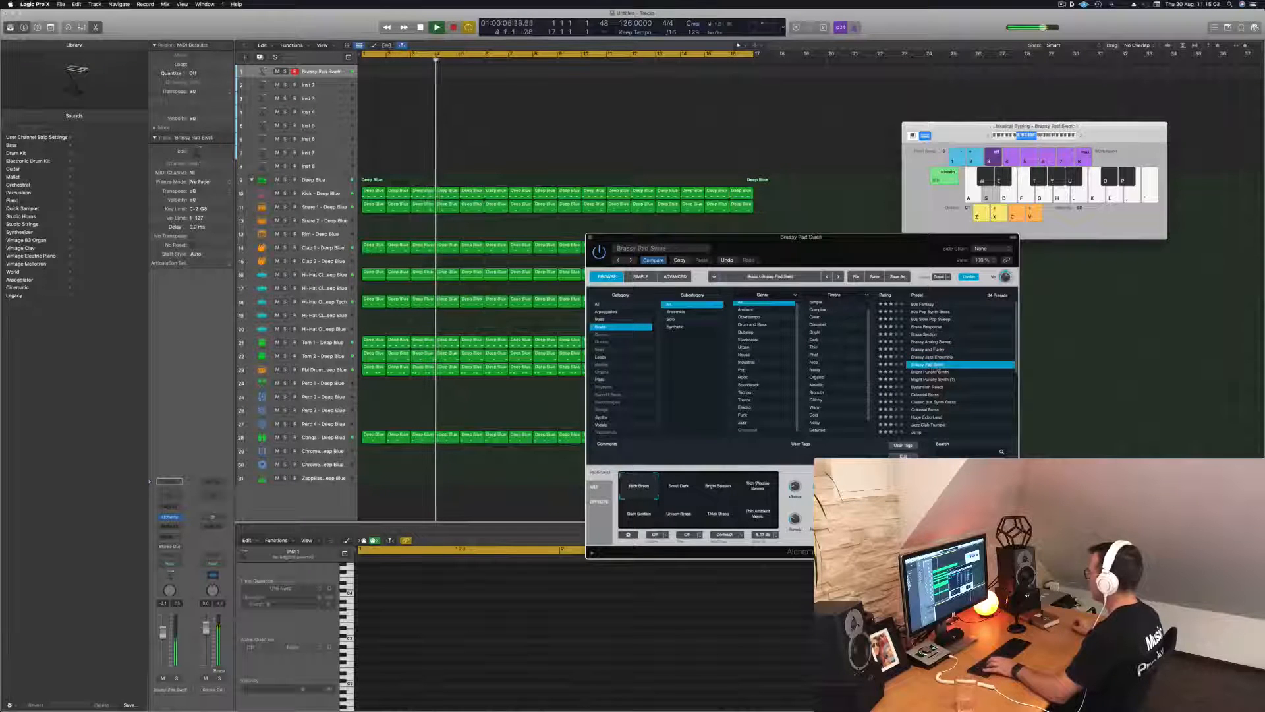
scroll(936, 385, down, 5)
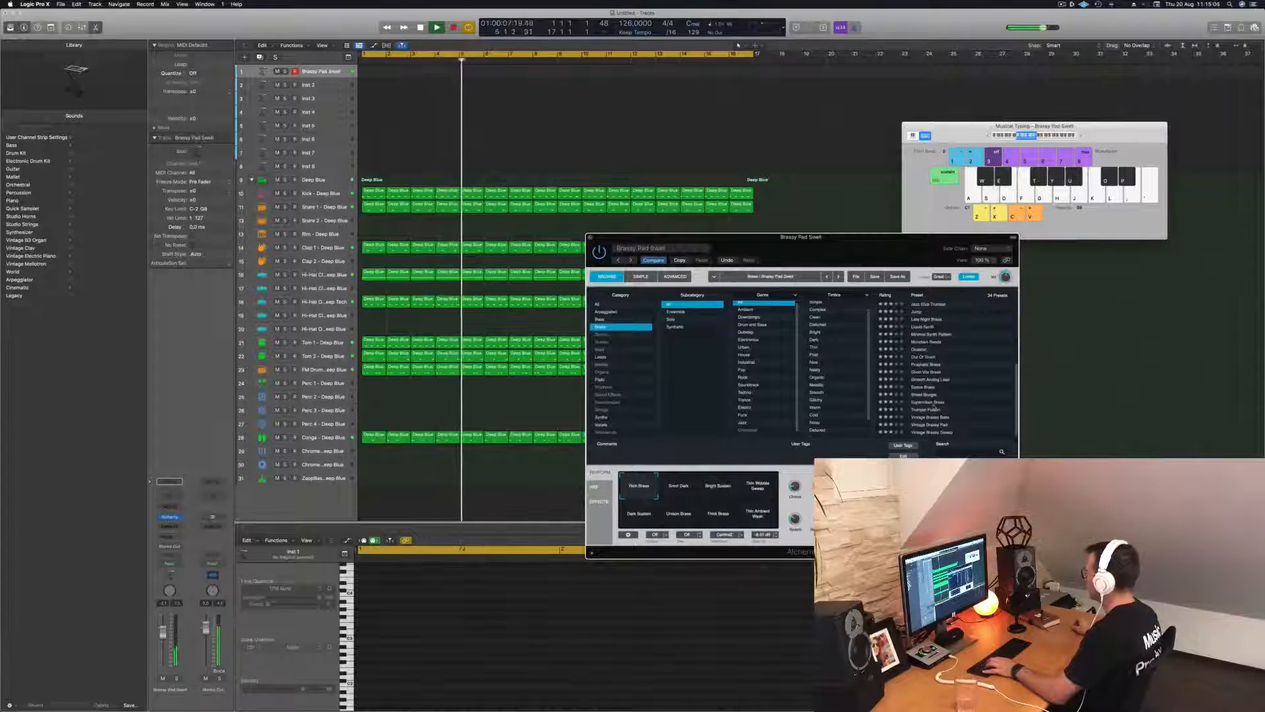
click(931, 403)
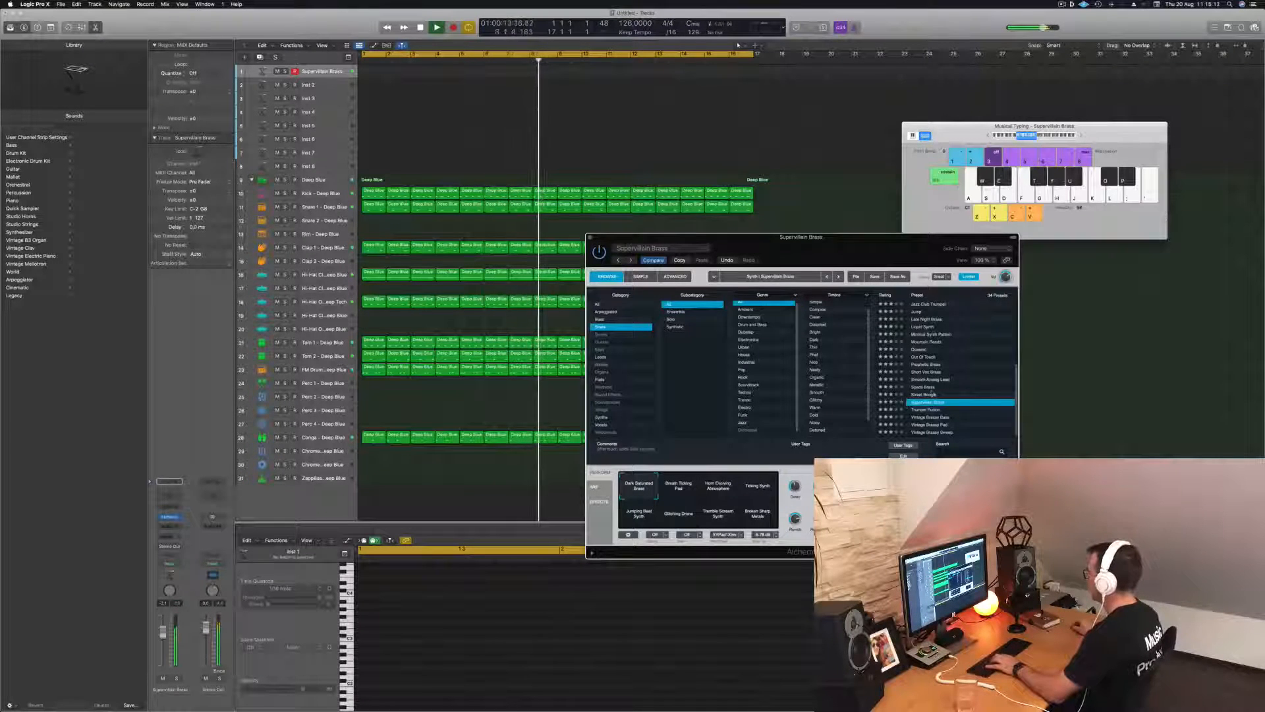
Audition the brass presets Street Boogie, Space Brass, Smooth Analog Lead and Out Of Touch over the running loop
click(926, 394)
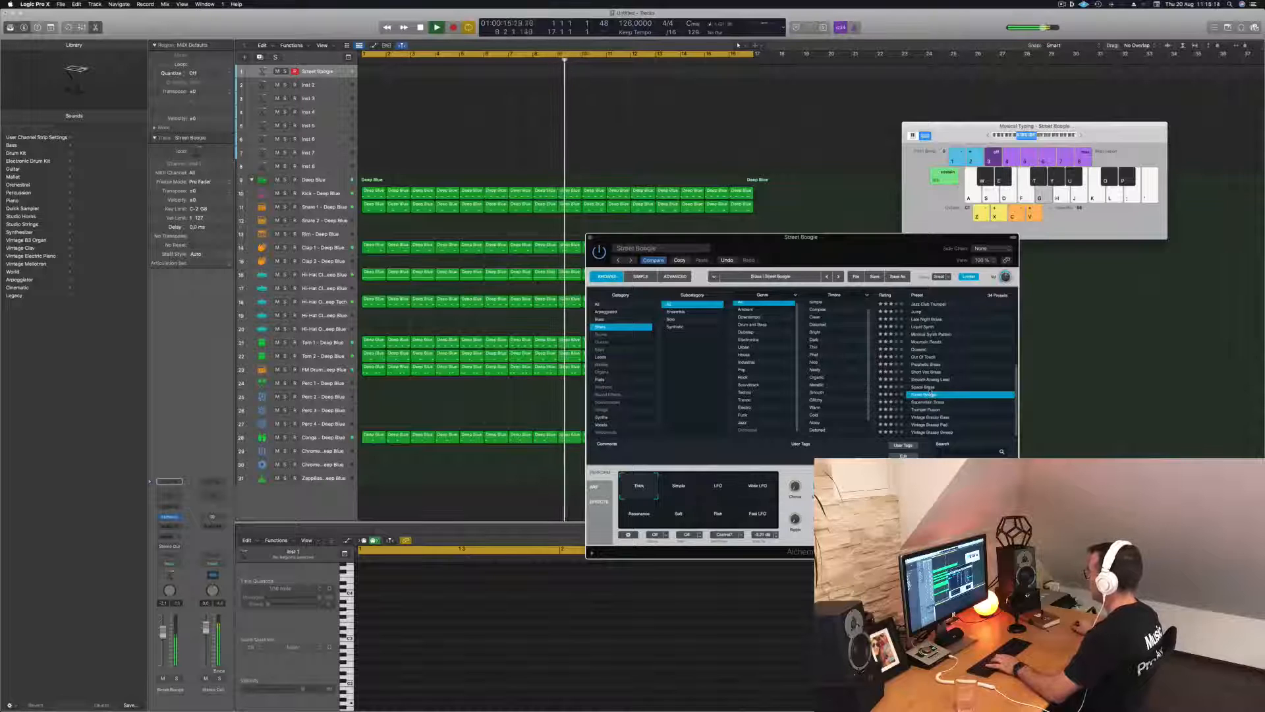
click(926, 388)
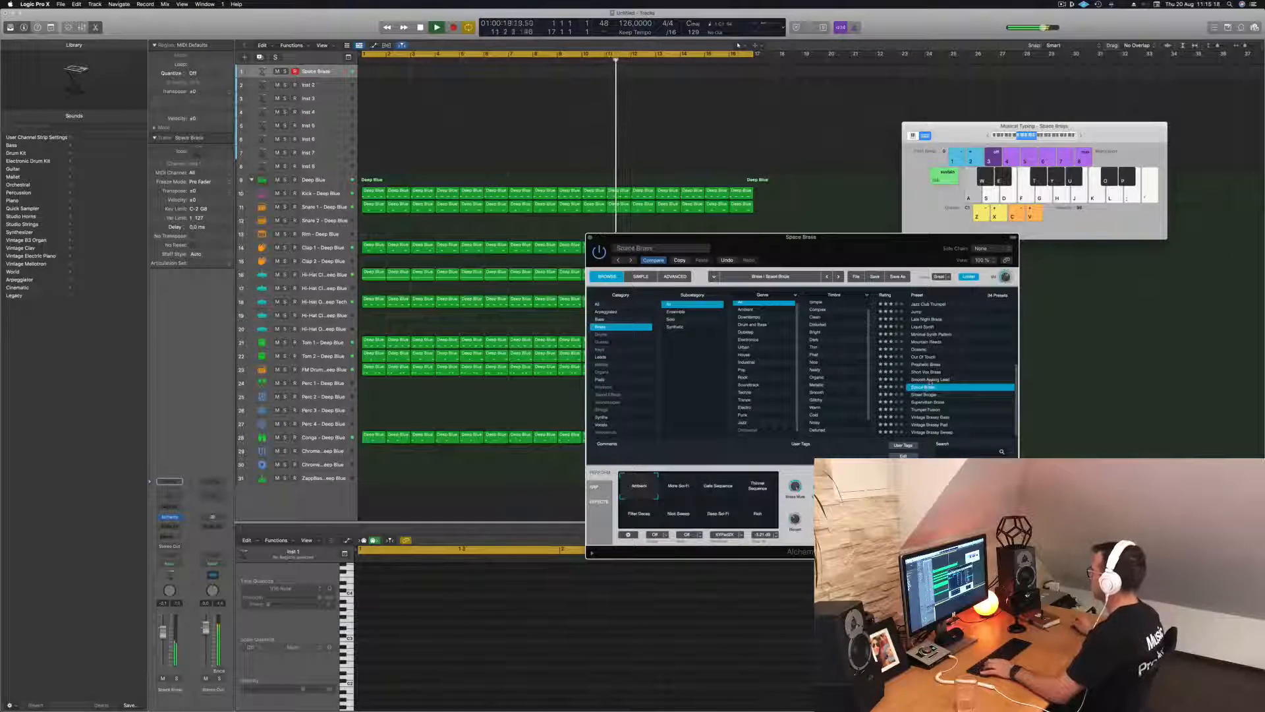
click(938, 380)
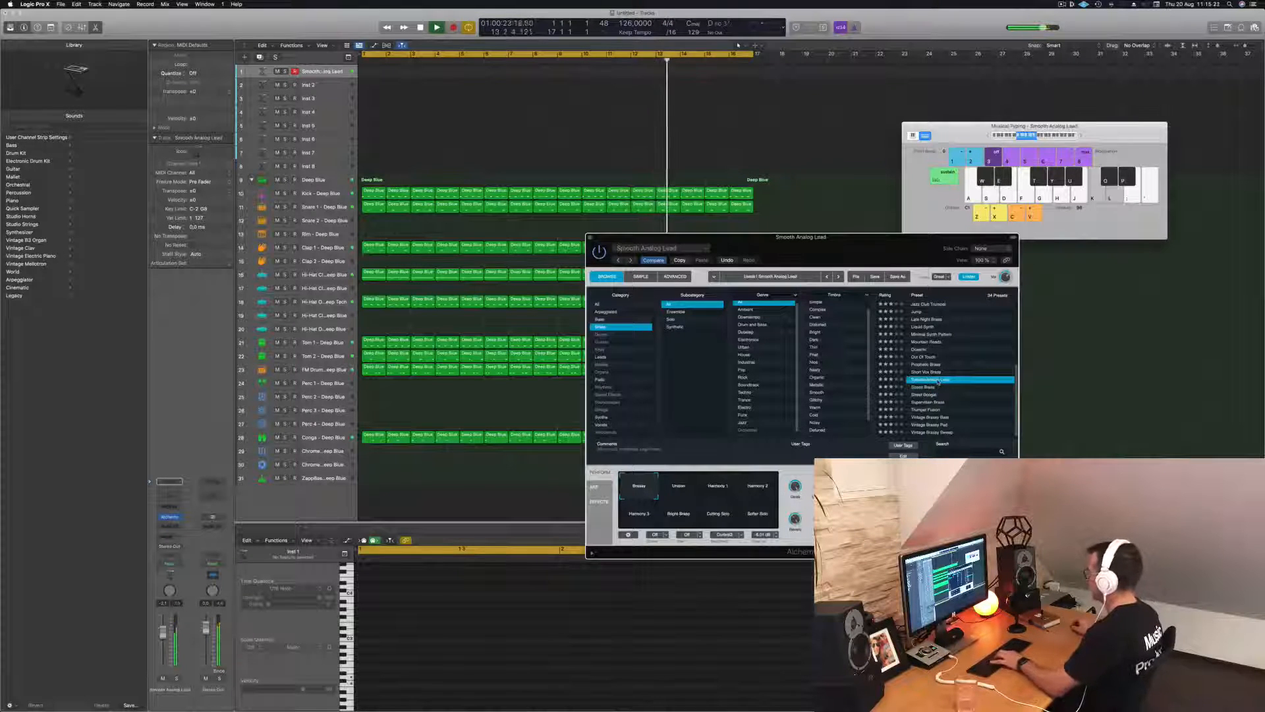
key(Up)
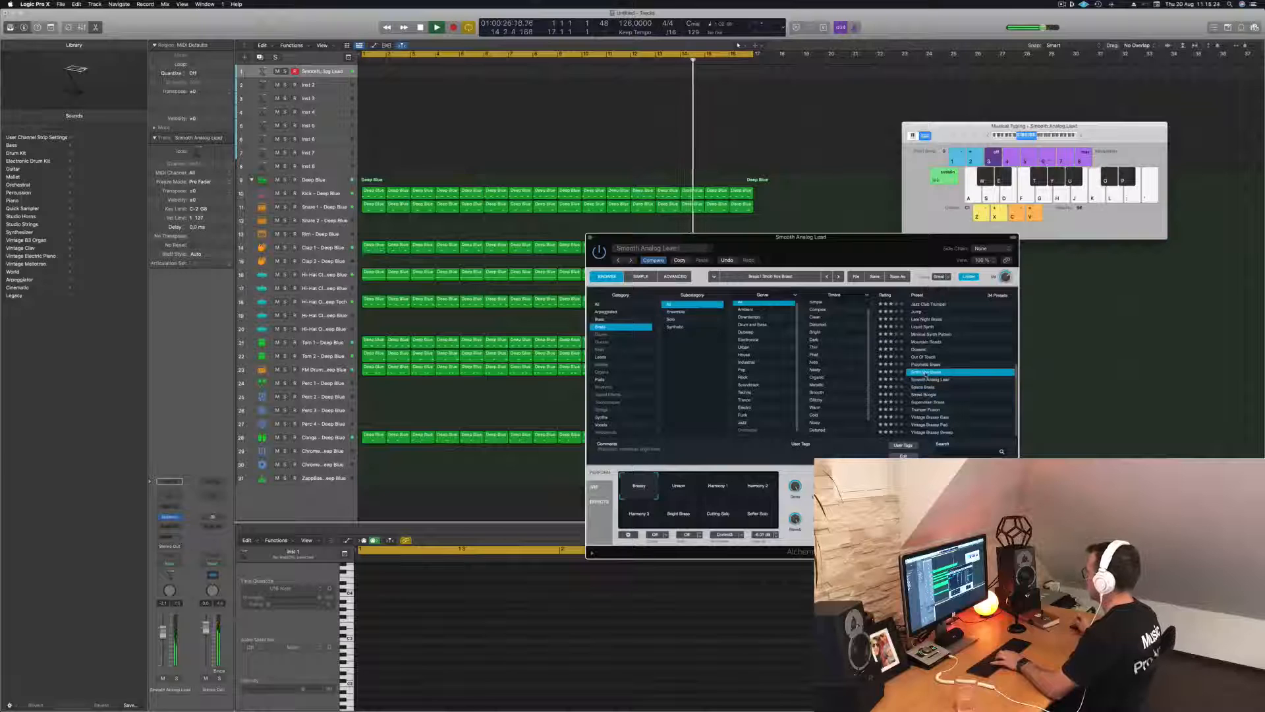
click(926, 357)
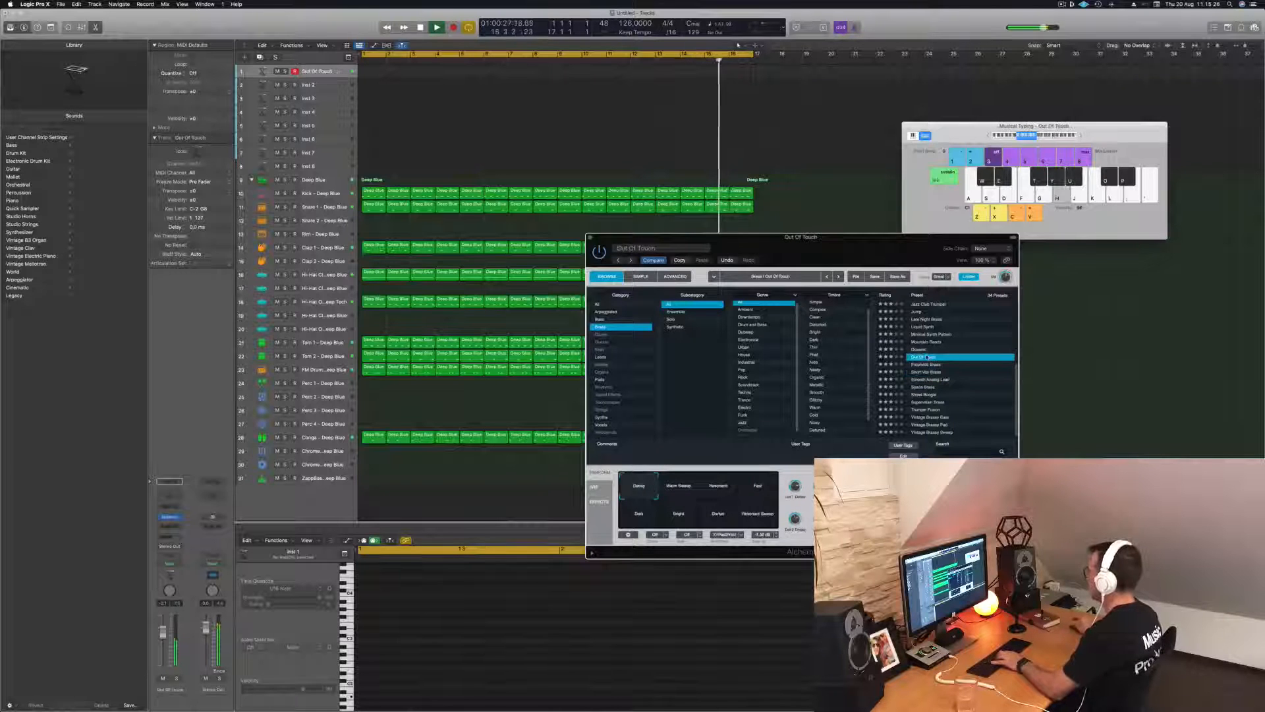
Switch the presets to the Bass category, load Analog Bounce and filter the list to the Distorted timbre
click(601, 321)
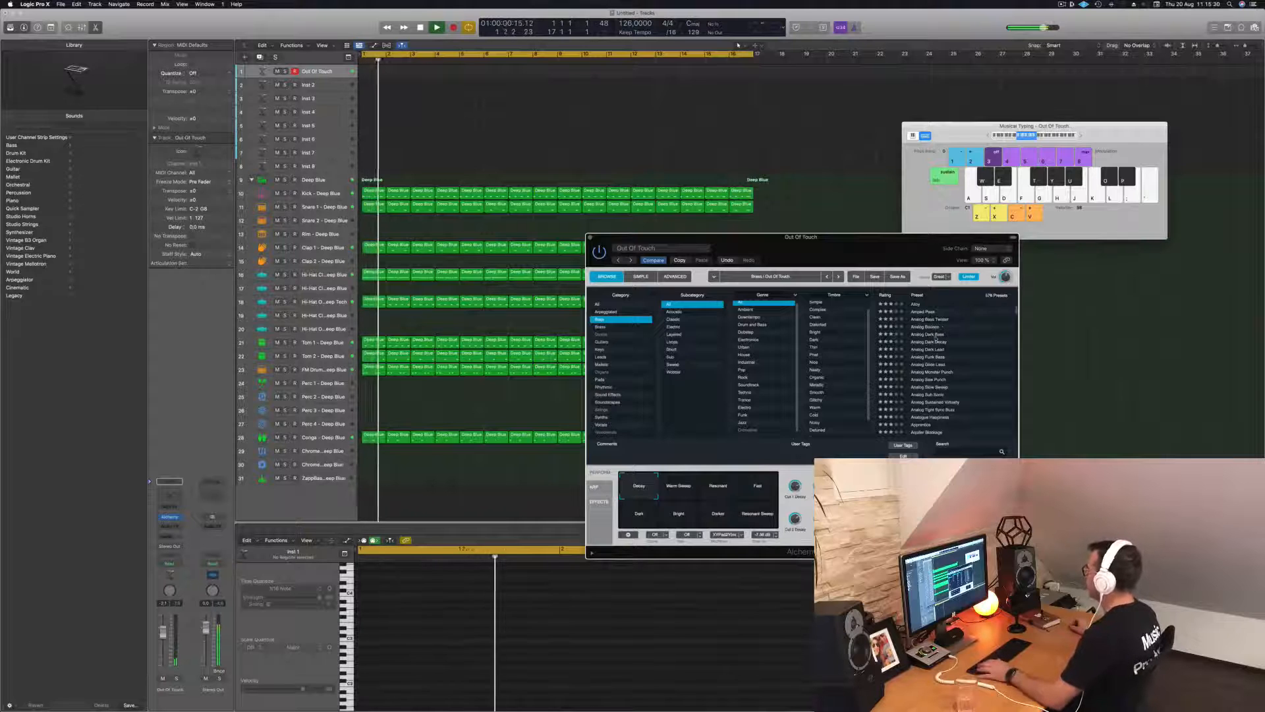
click(922, 326)
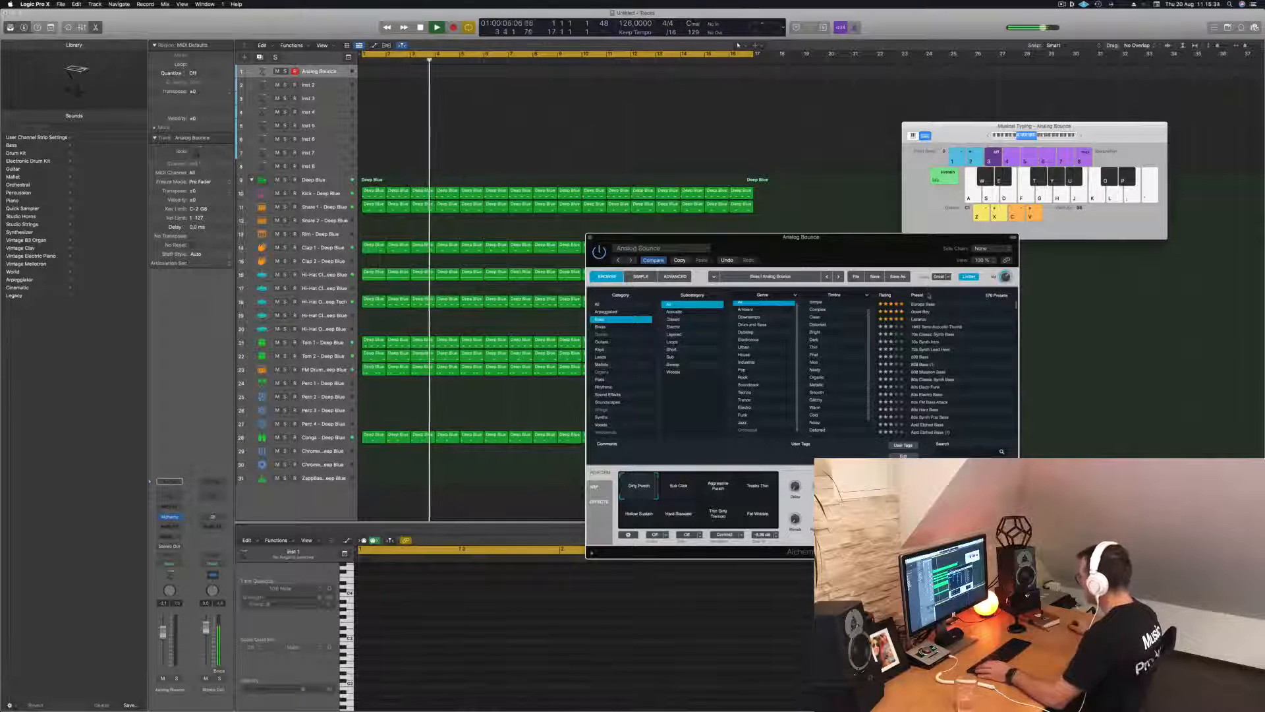
click(817, 303)
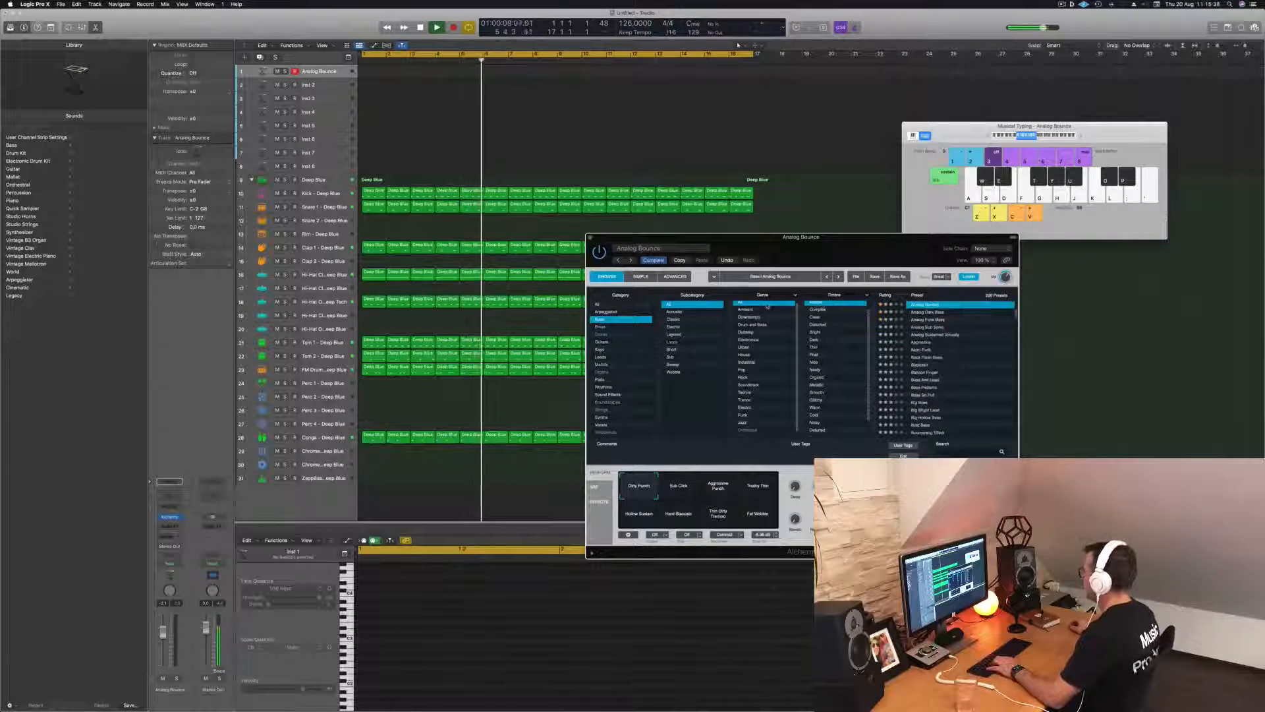
click(817, 324)
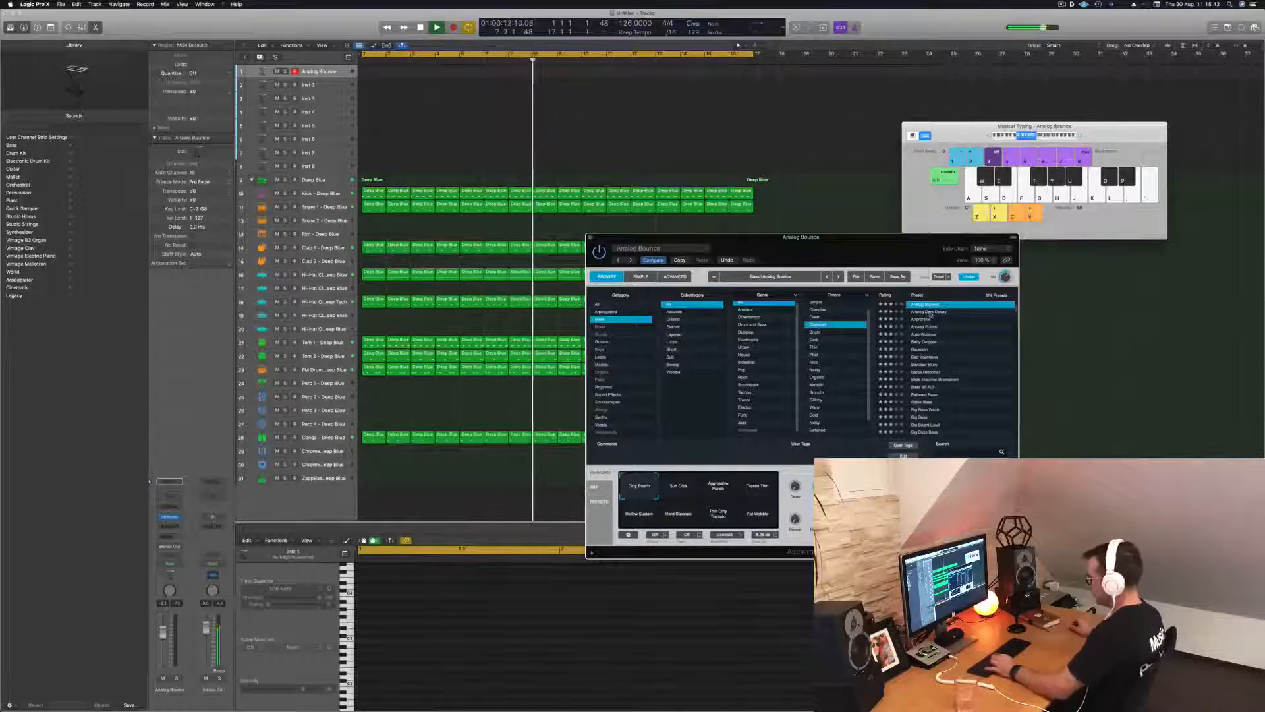
Load Analog Dark Decay and play it while comparing its Comb 1, LFO, Comb 2 and Drive performance variations
click(929, 312)
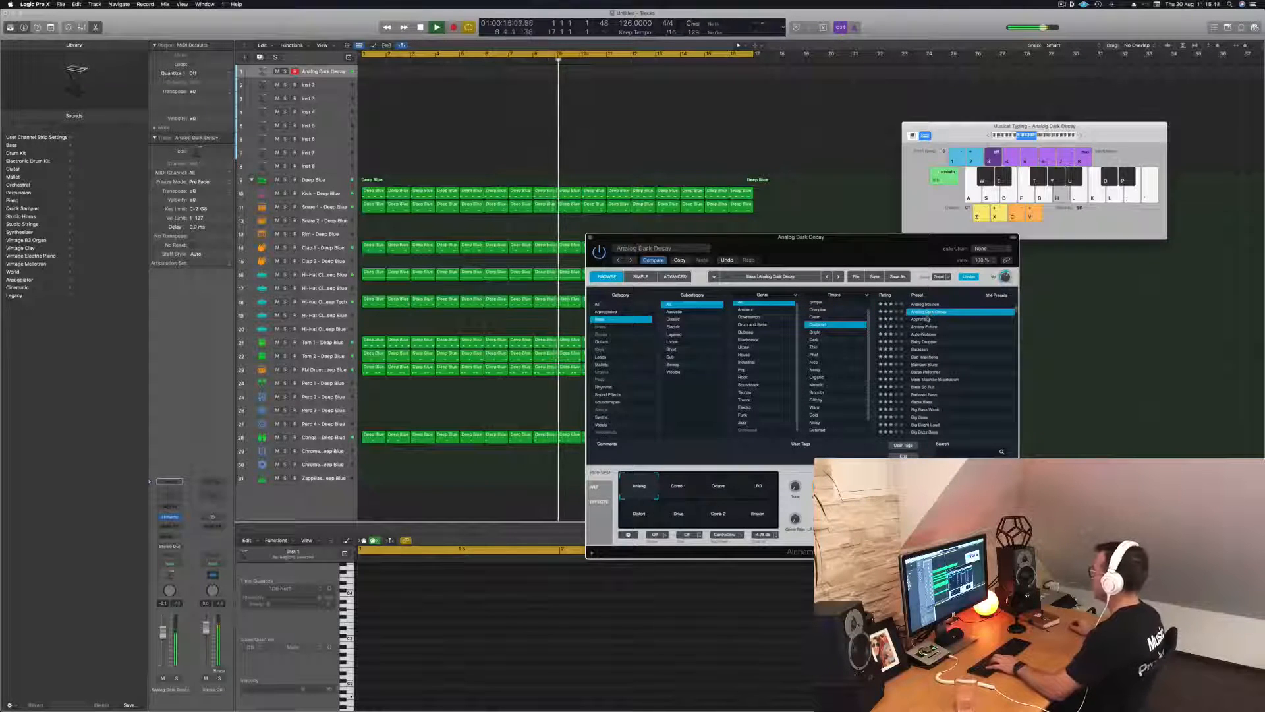
key(h)
click(677, 493)
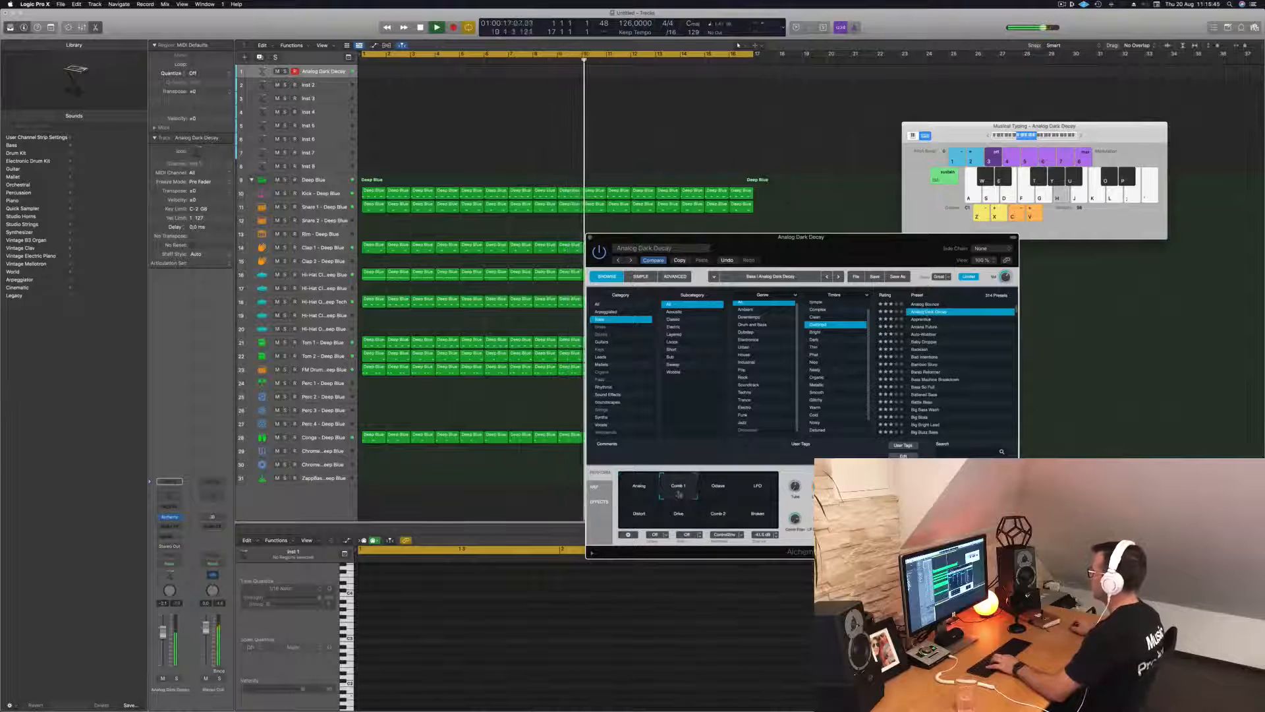
click(765, 493)
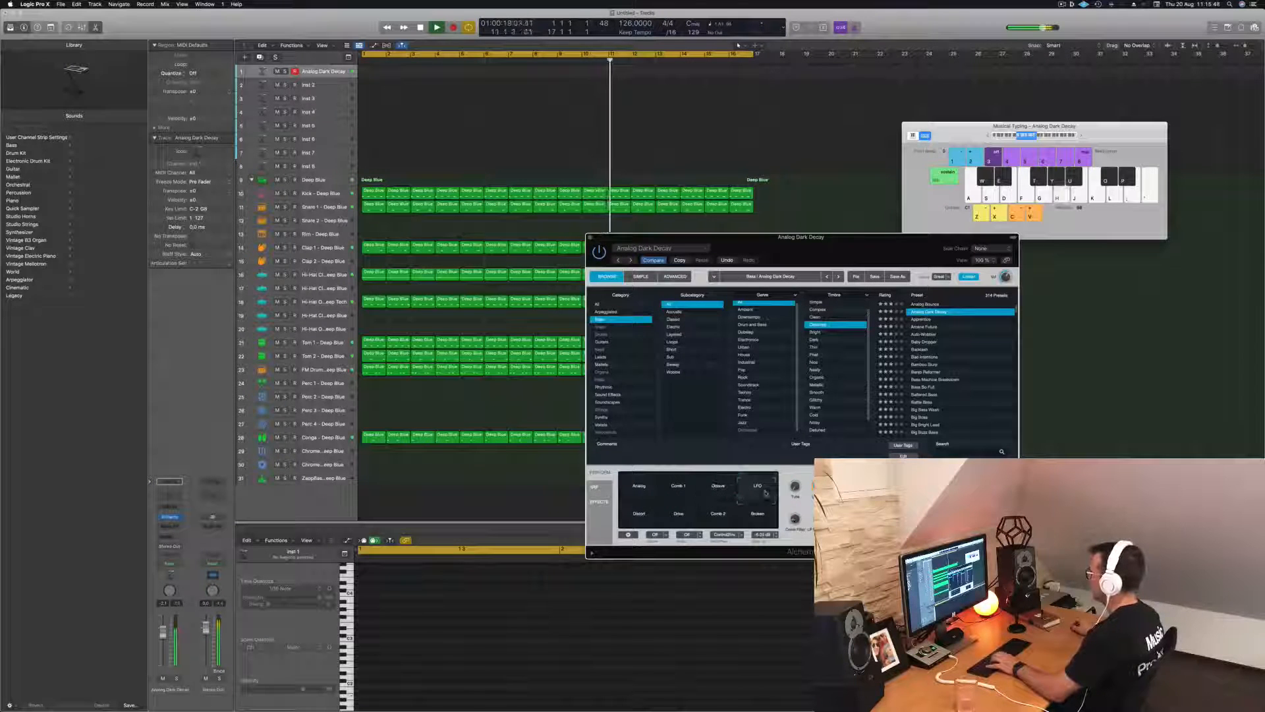
click(678, 513)
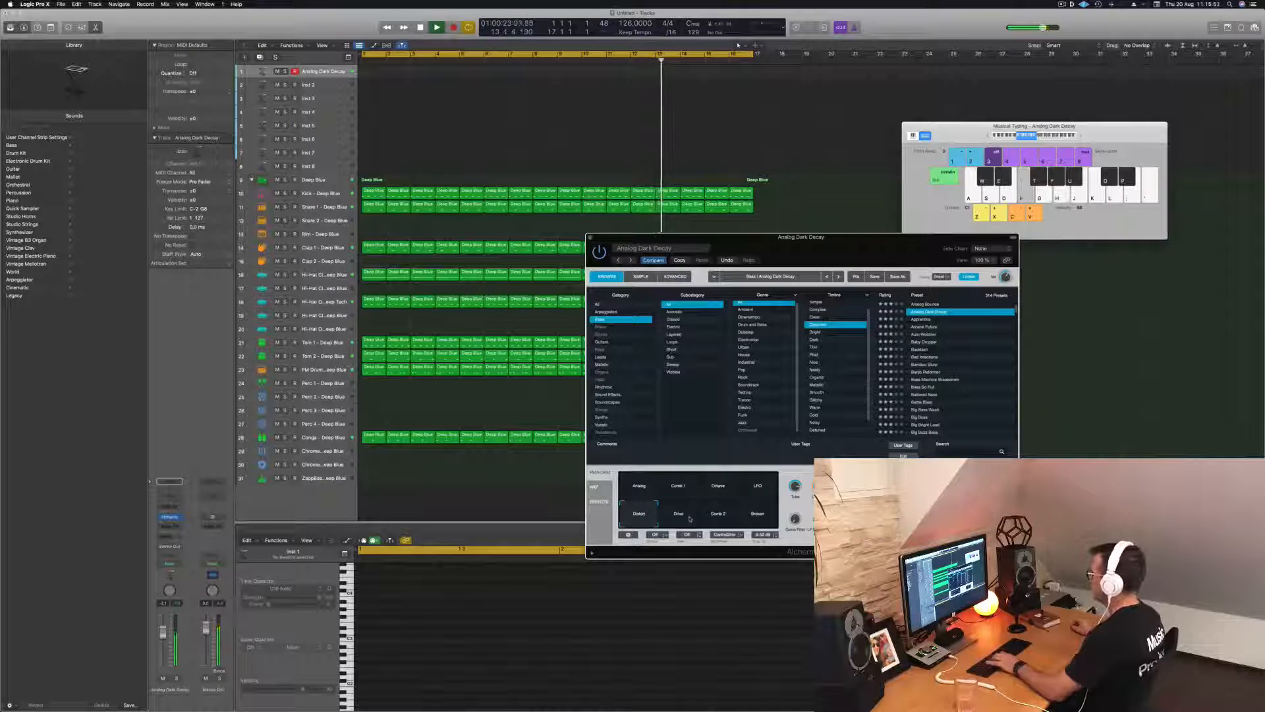
click(716, 517)
click(685, 517)
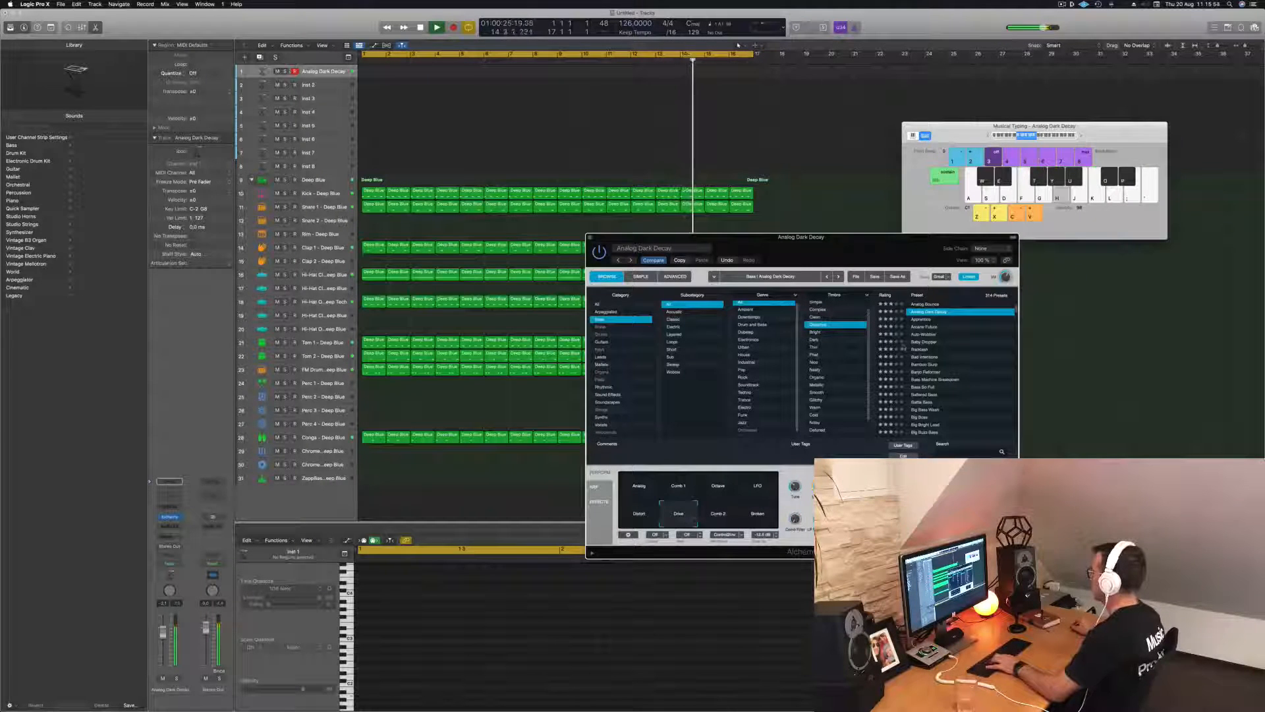
Audition the bass presets Apprentice and Arcane Future, playing a note on each
click(921, 320)
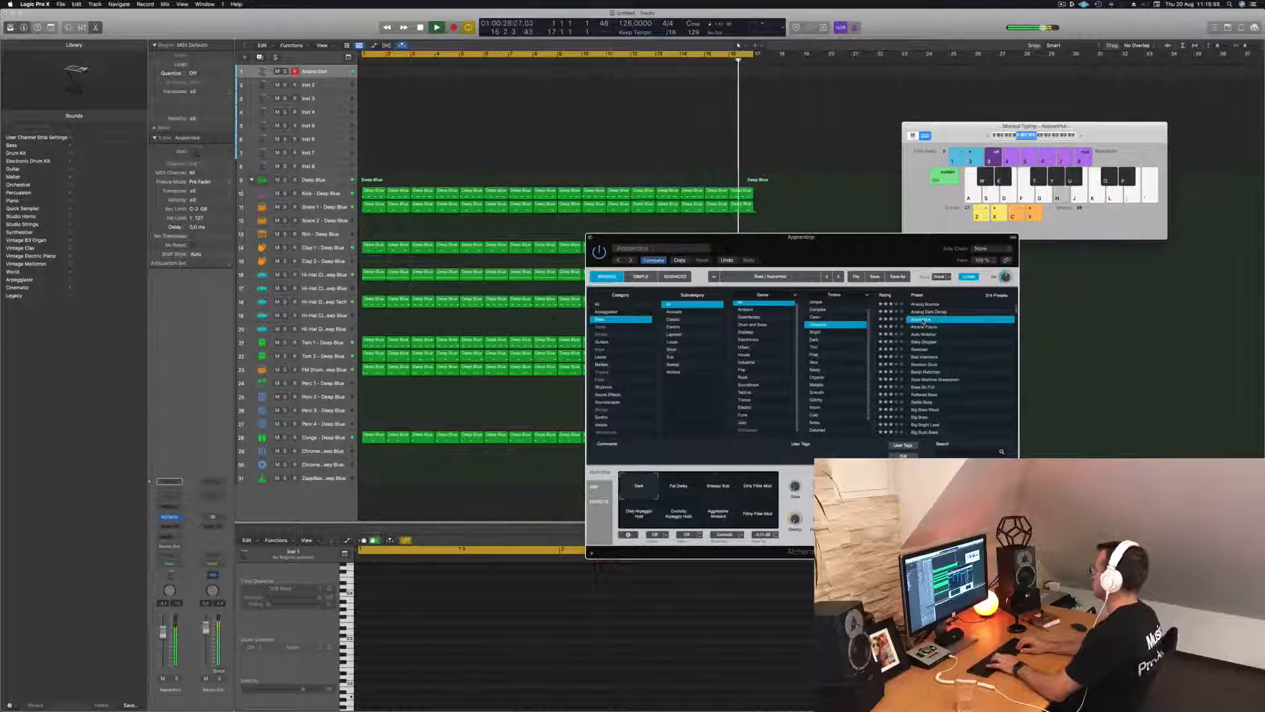
key(h)
key(Down)
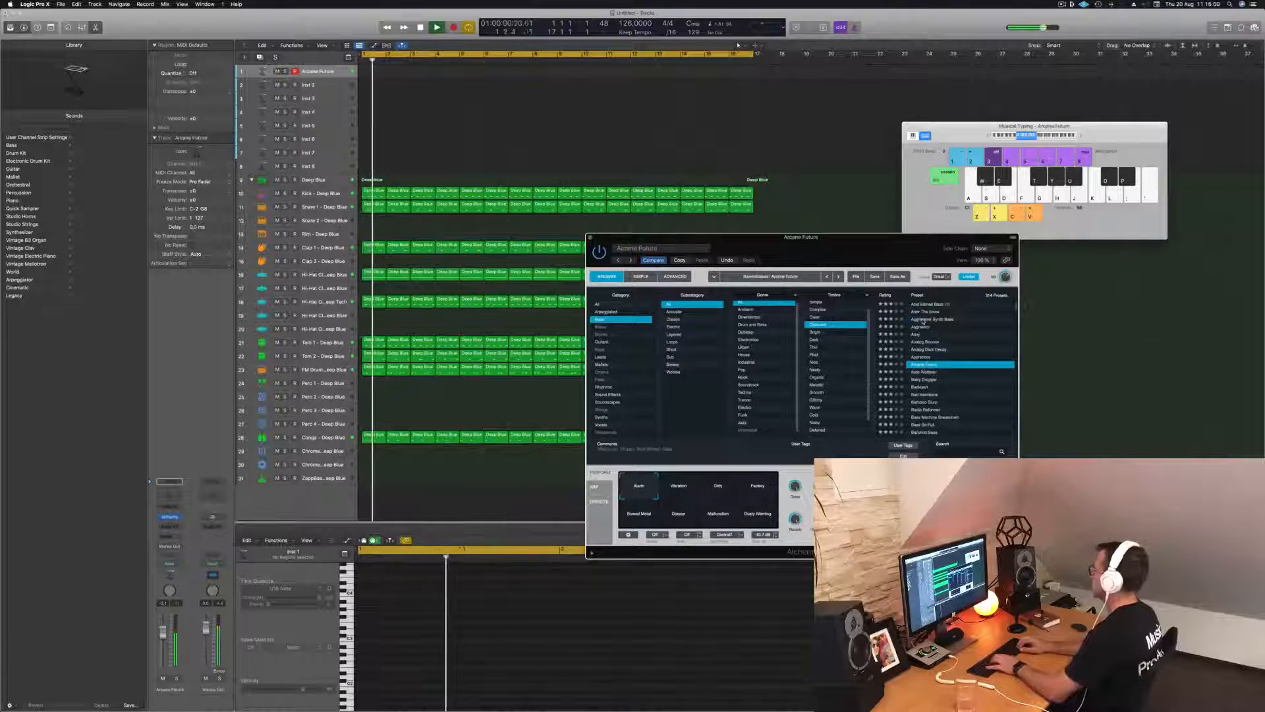
key(h)
Go back up the preset list to Acid Etched Bass and audition After The Snow, Aggressive Synth Bass and Aggressor
key(Up)
key(Up)
key(Up)
key(Up)
key(Up)
key(Up)
key(Up)
key(Up)
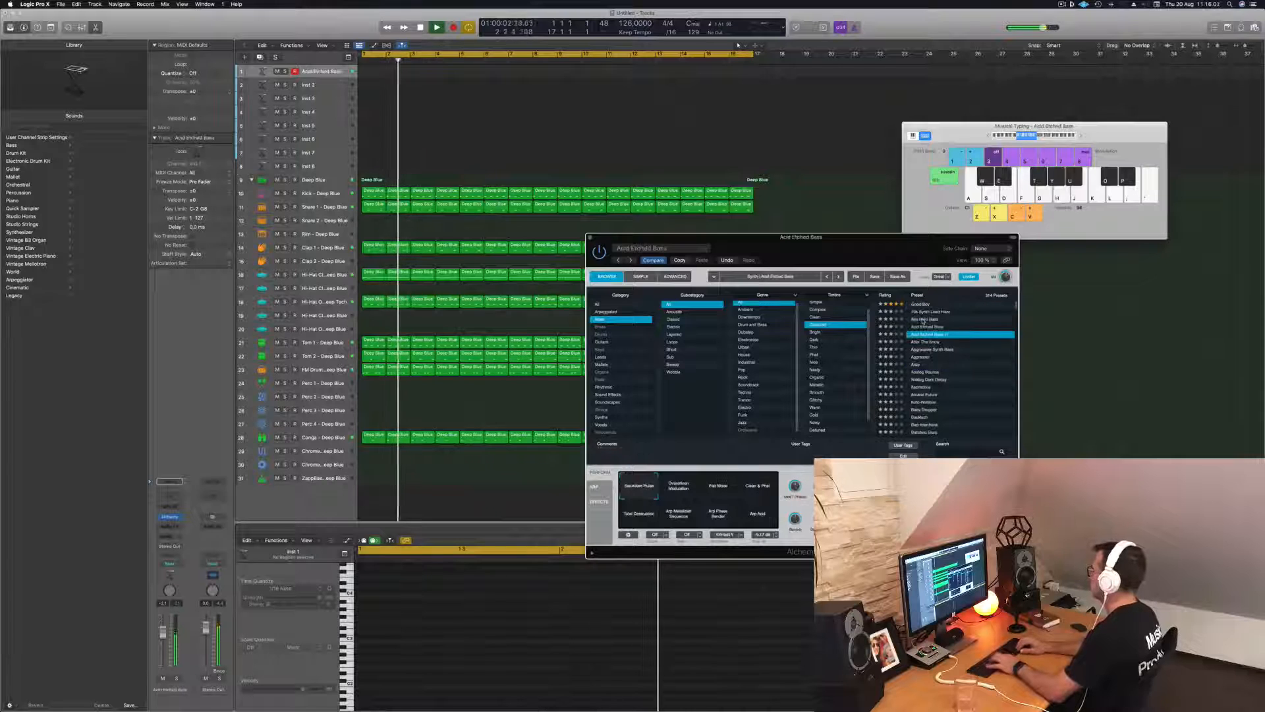
key(Down)
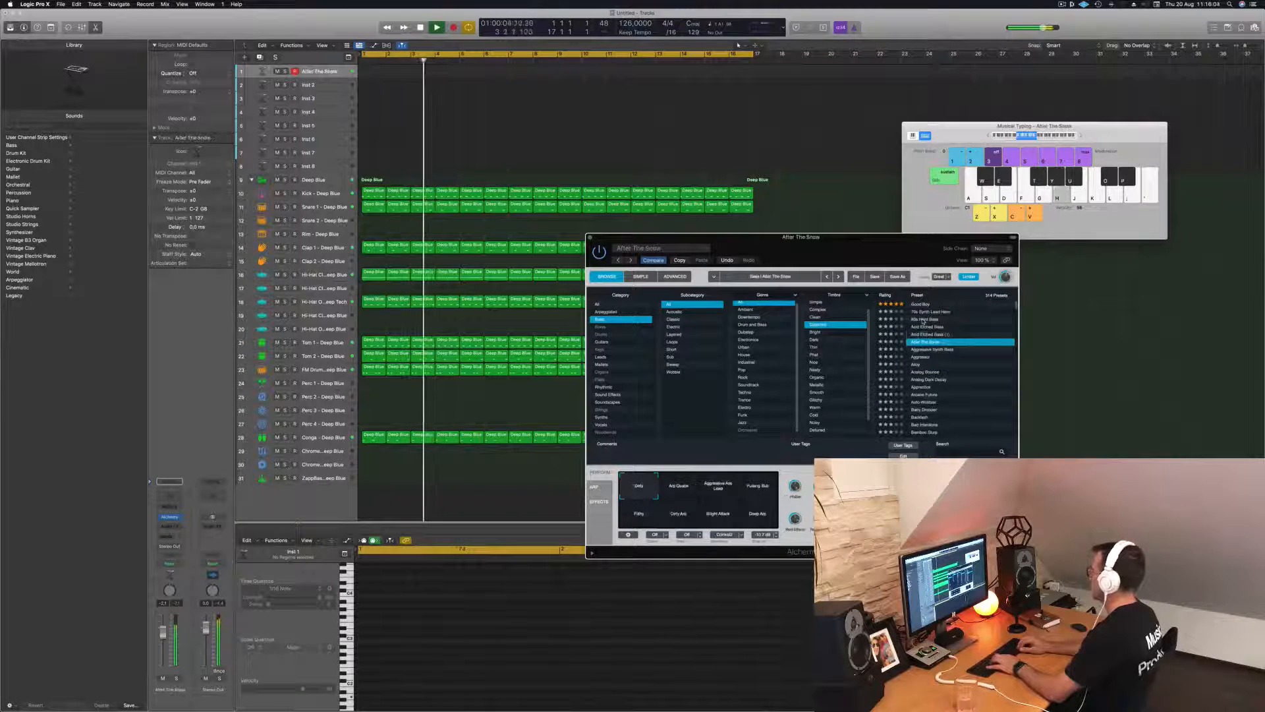
key(Down)
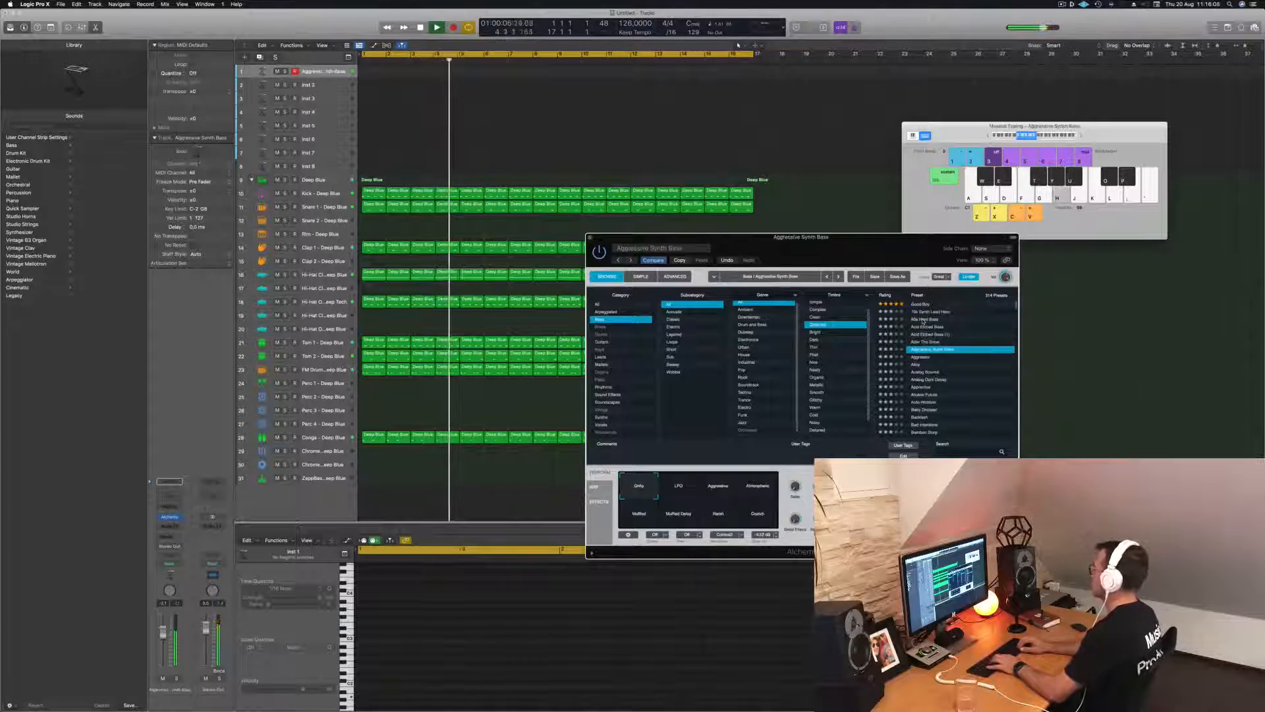
key(Down)
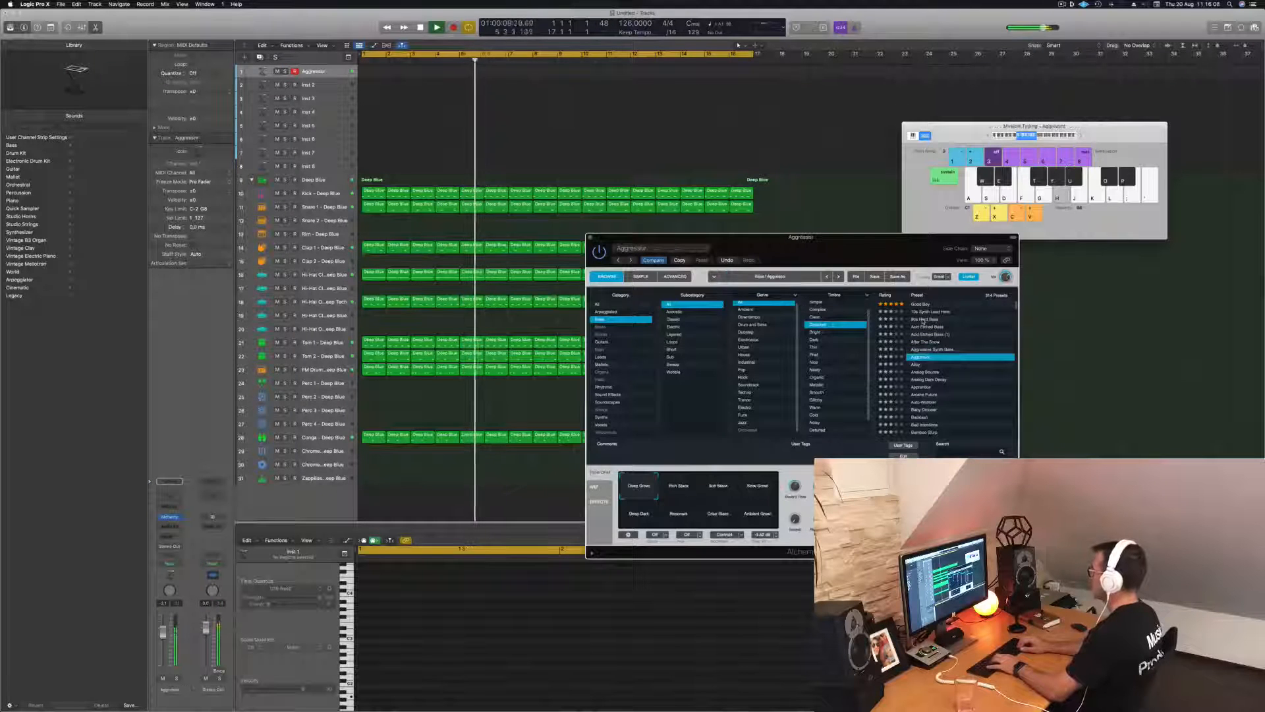
Audition the presets from Alloy through Analog Dark Decay, repeating a note to compare their sound
key(Down)
key(Down)
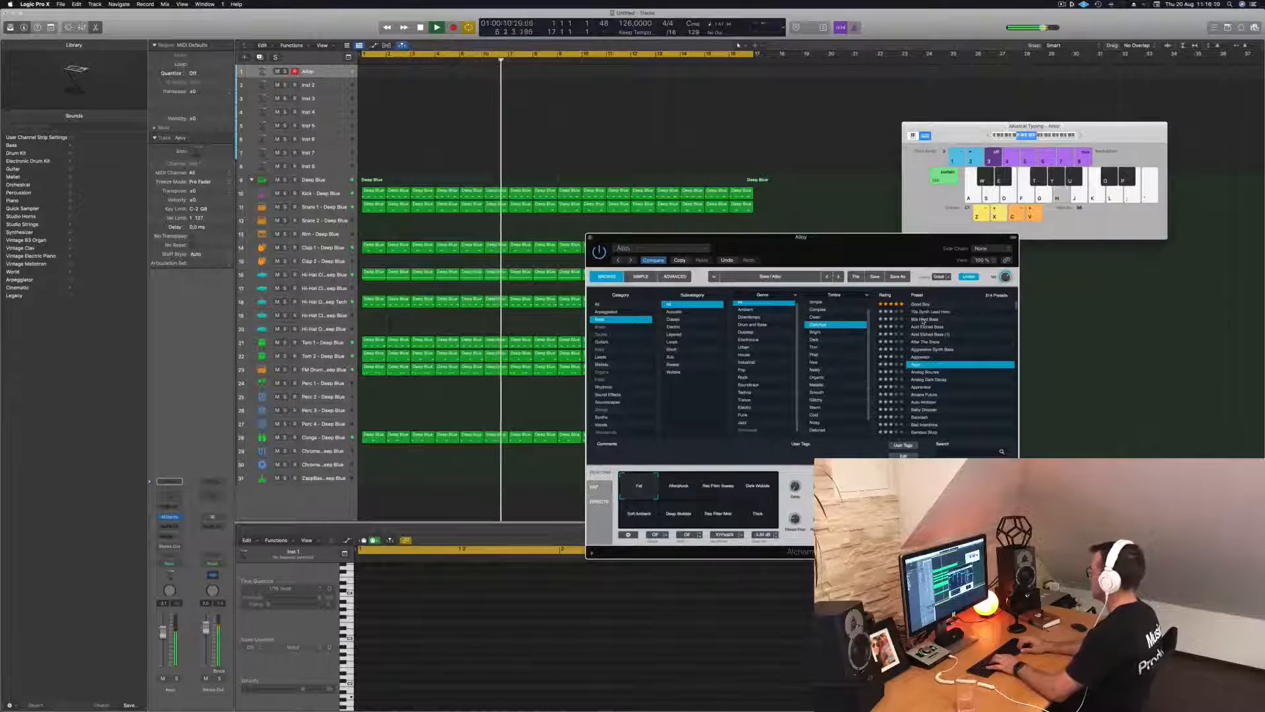
key(h)
key(h)
key(Down)
key(h)
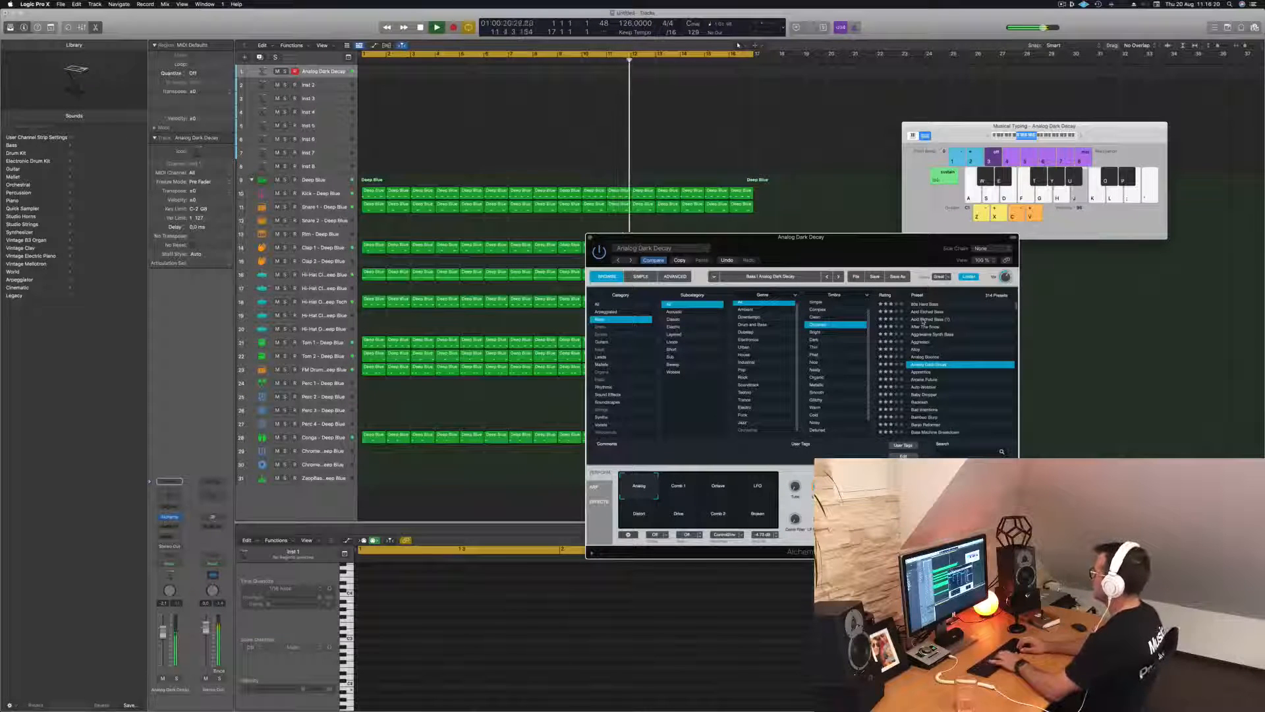
Step through the distorted bass presets from Apprentice and Arcane Future to Bad Intentions
key(Down)
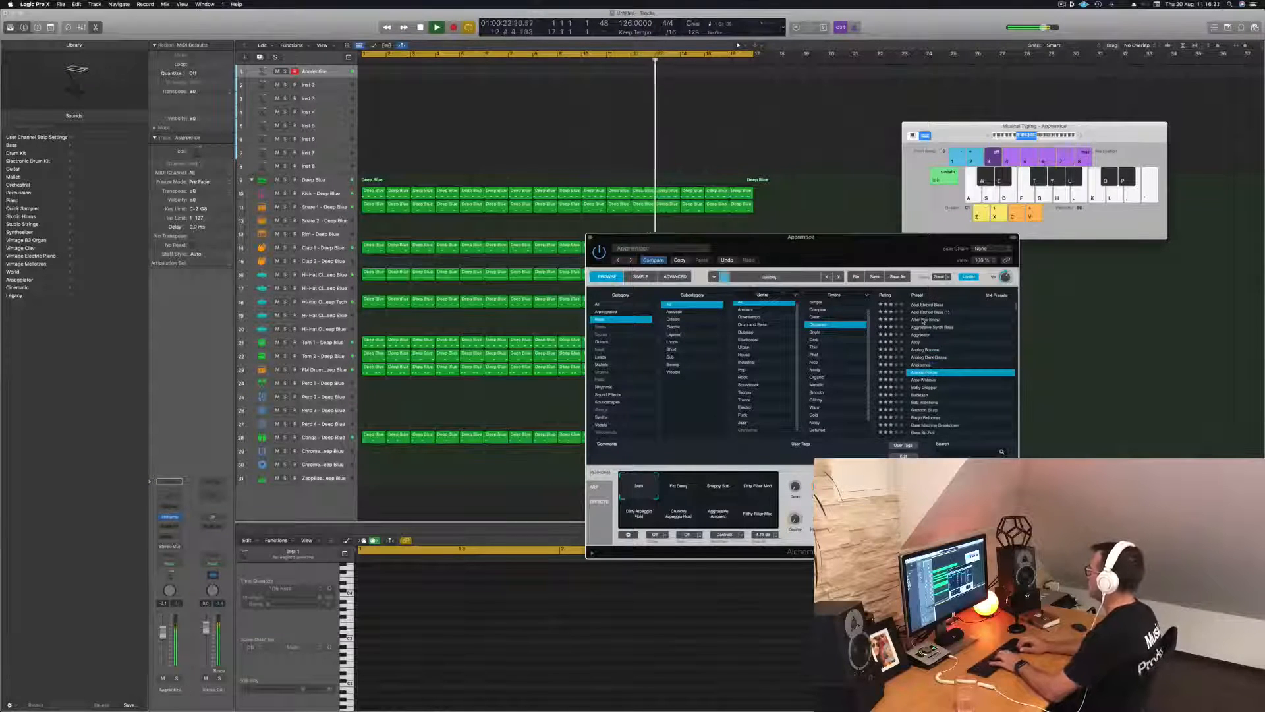
key(Down)
key(Down)
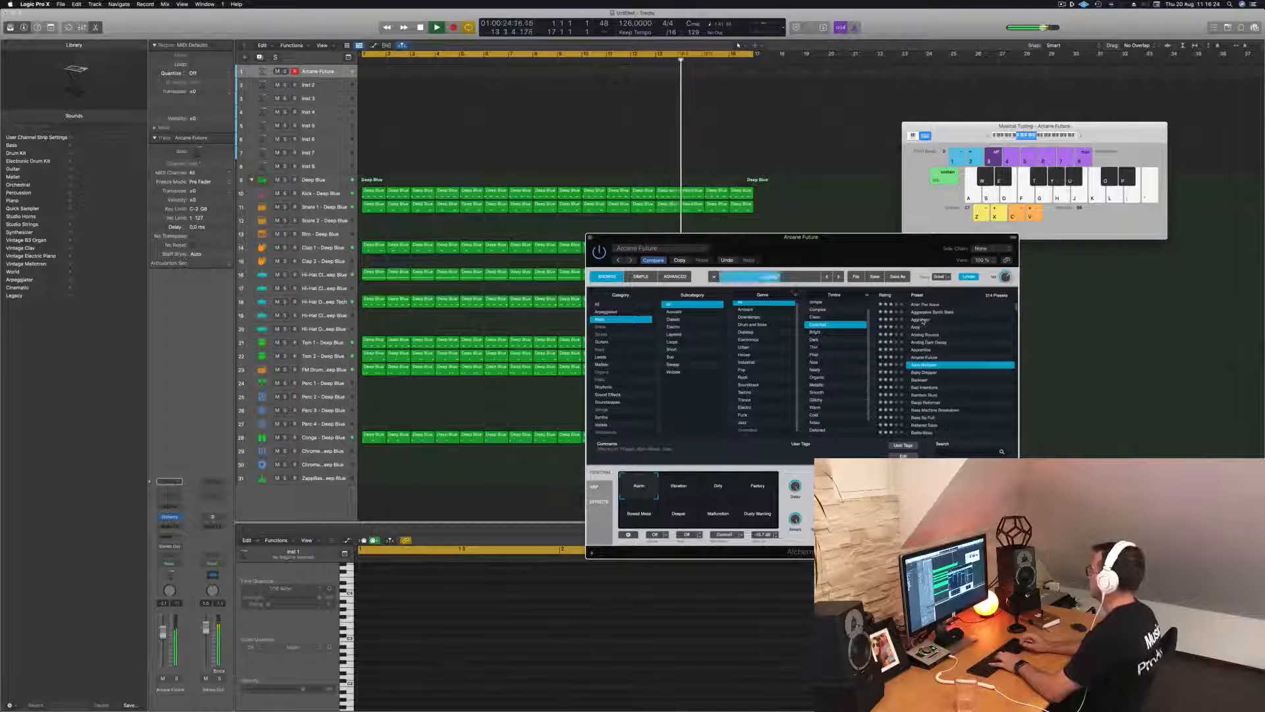
key(Down)
key(Down)
key(Down)
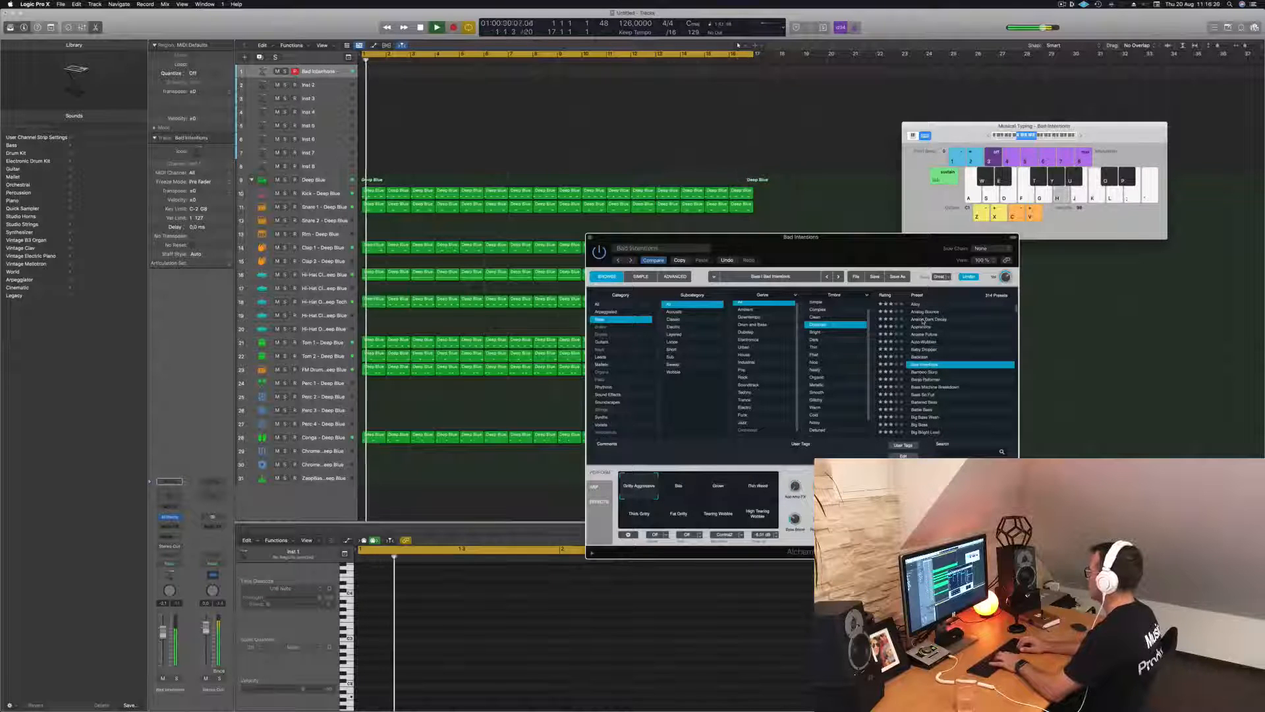
Audition the presets from Bamboo Slurp through Bass Machine Breakdown
key(Down)
key(Down)
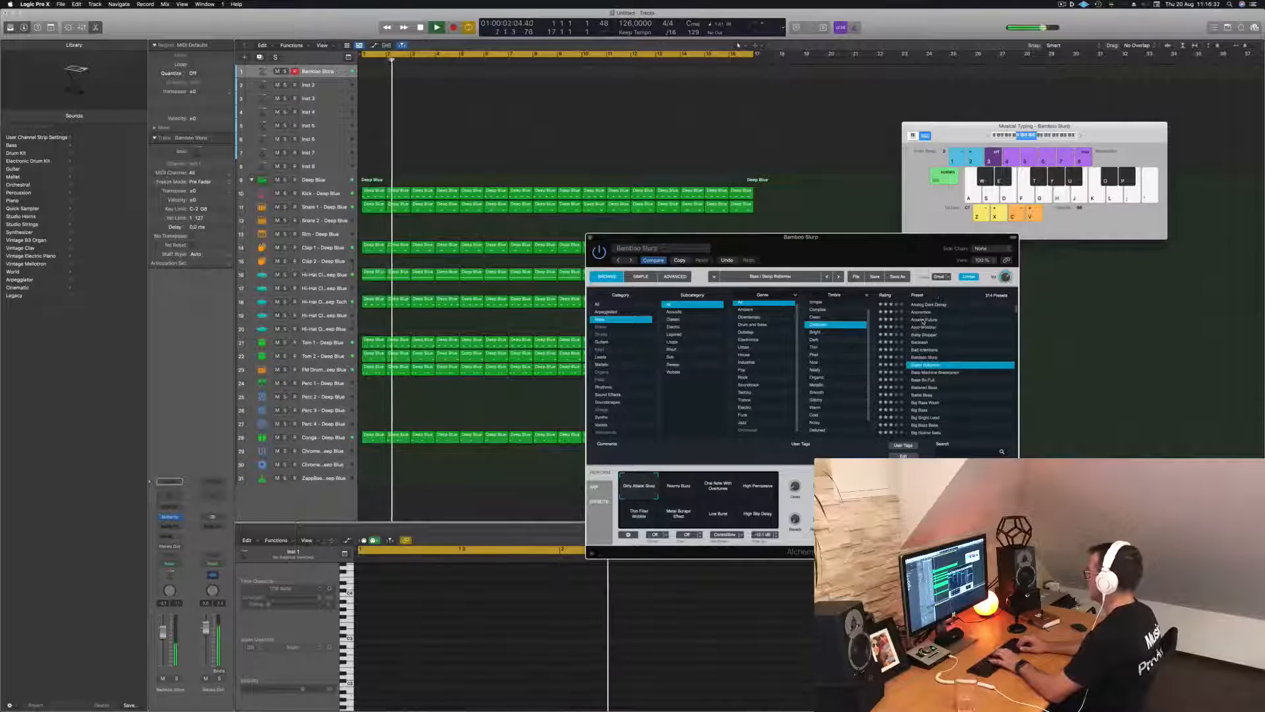
key(Down)
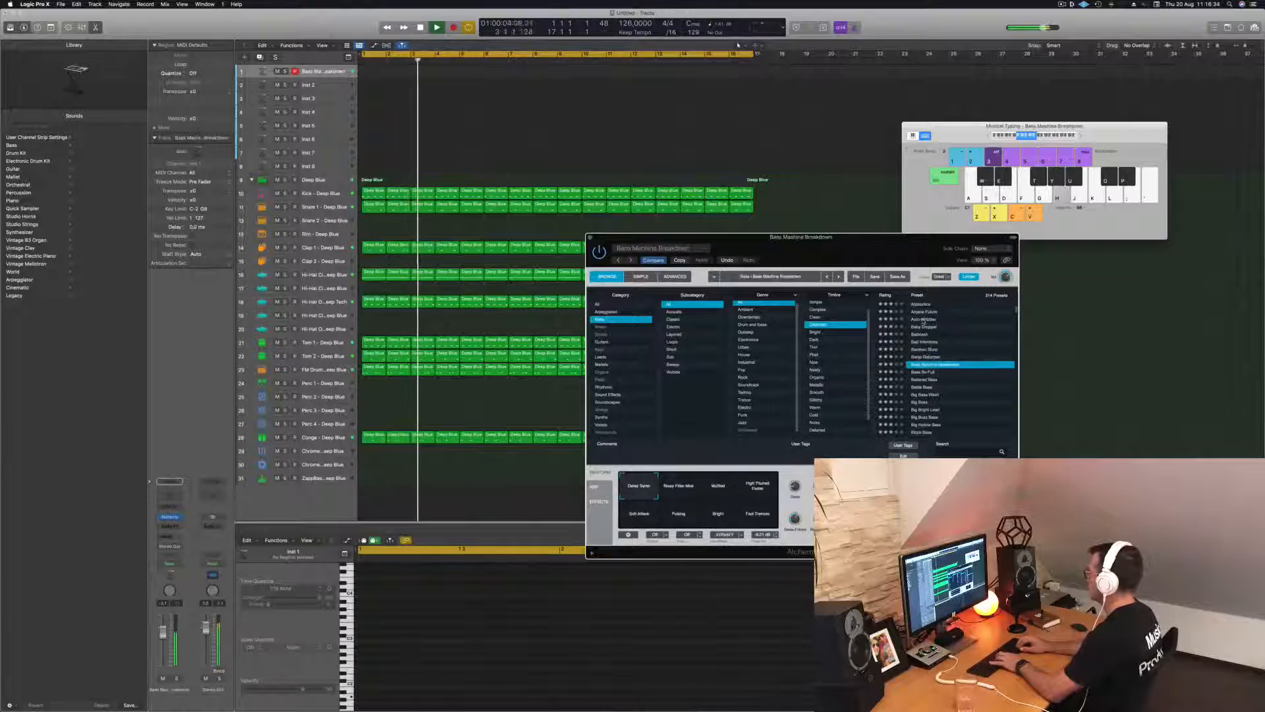
Load Bass So Full and compare its performance variations, including Fat Distortion and Dirty Chase, returning to Infra Sub
key(Down)
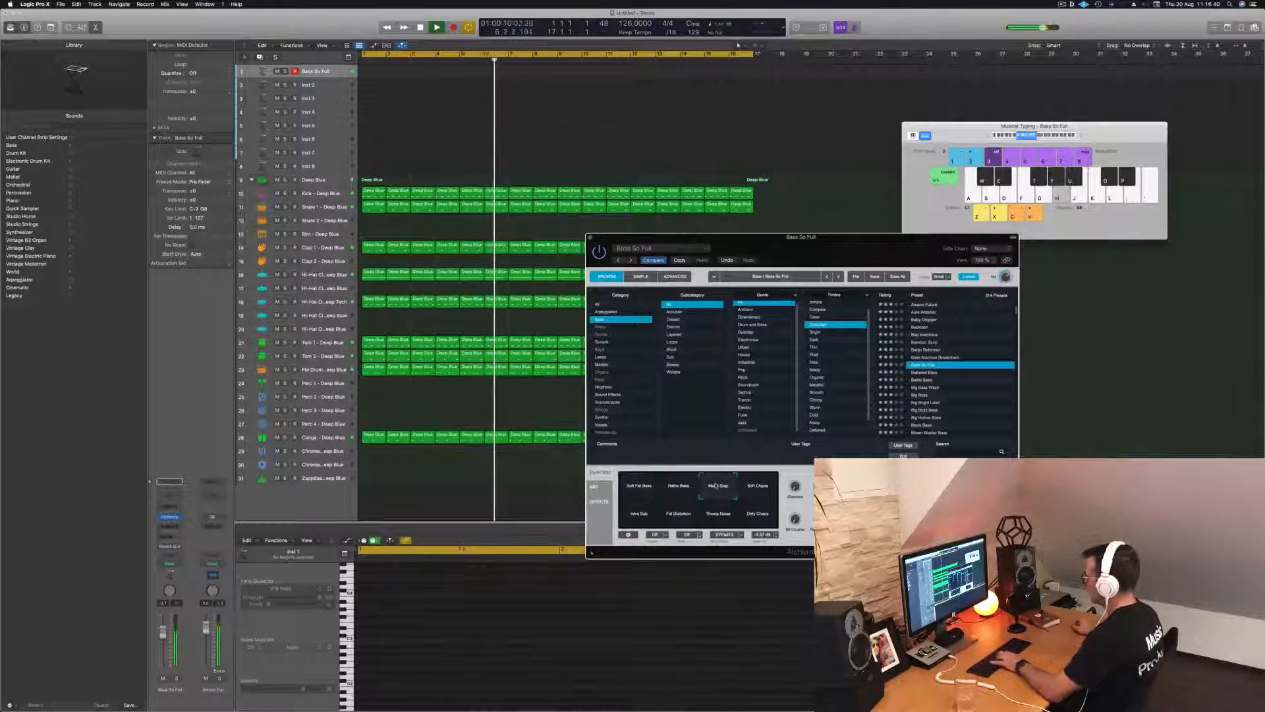
click(628, 520)
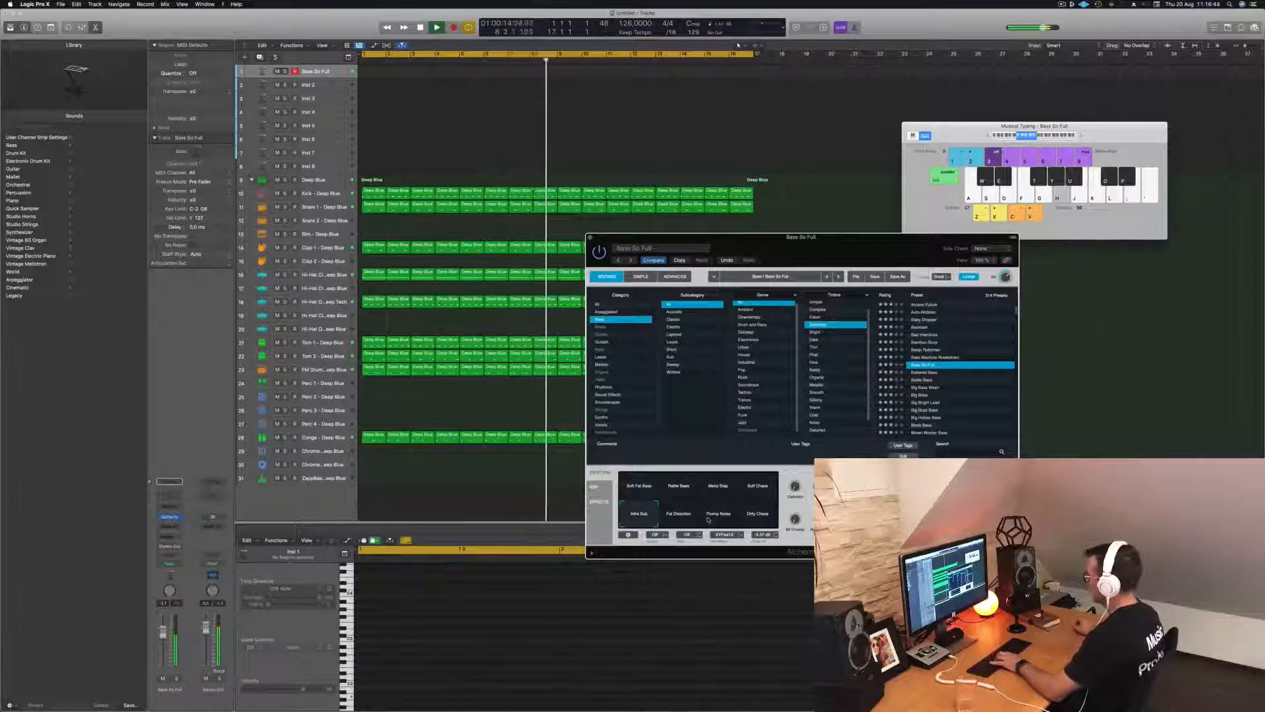
click(682, 520)
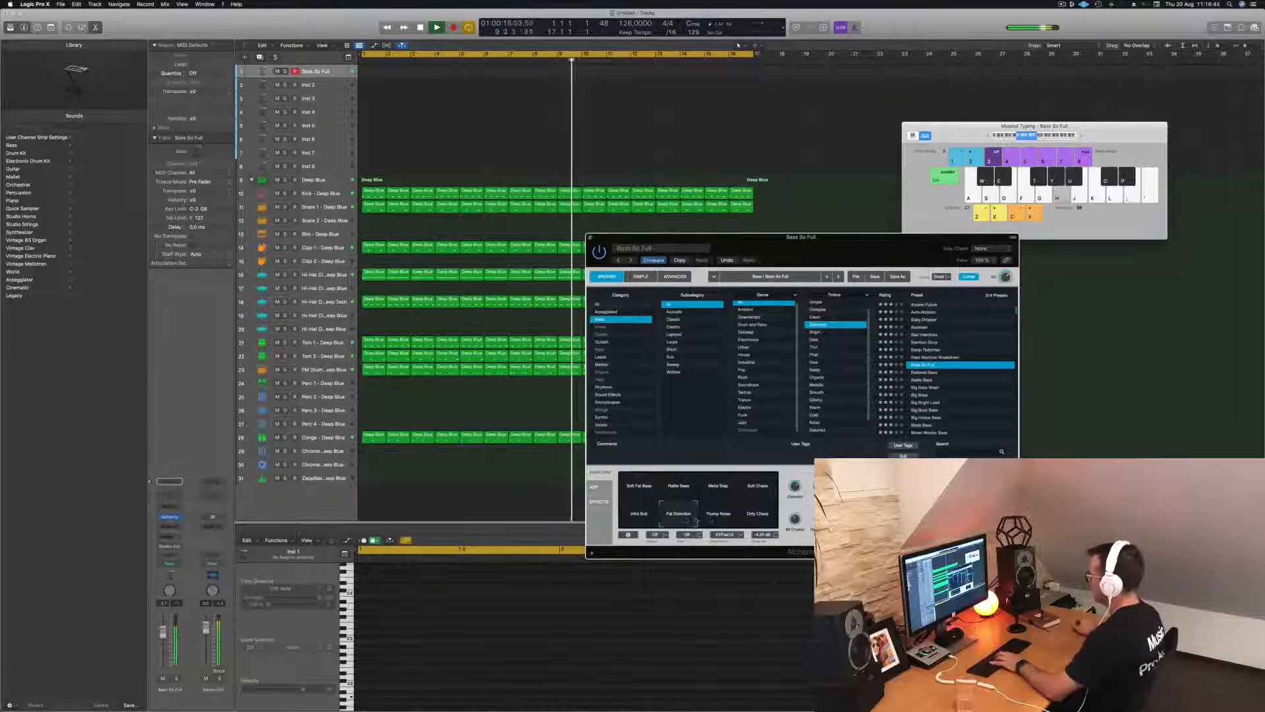
click(763, 520)
click(649, 522)
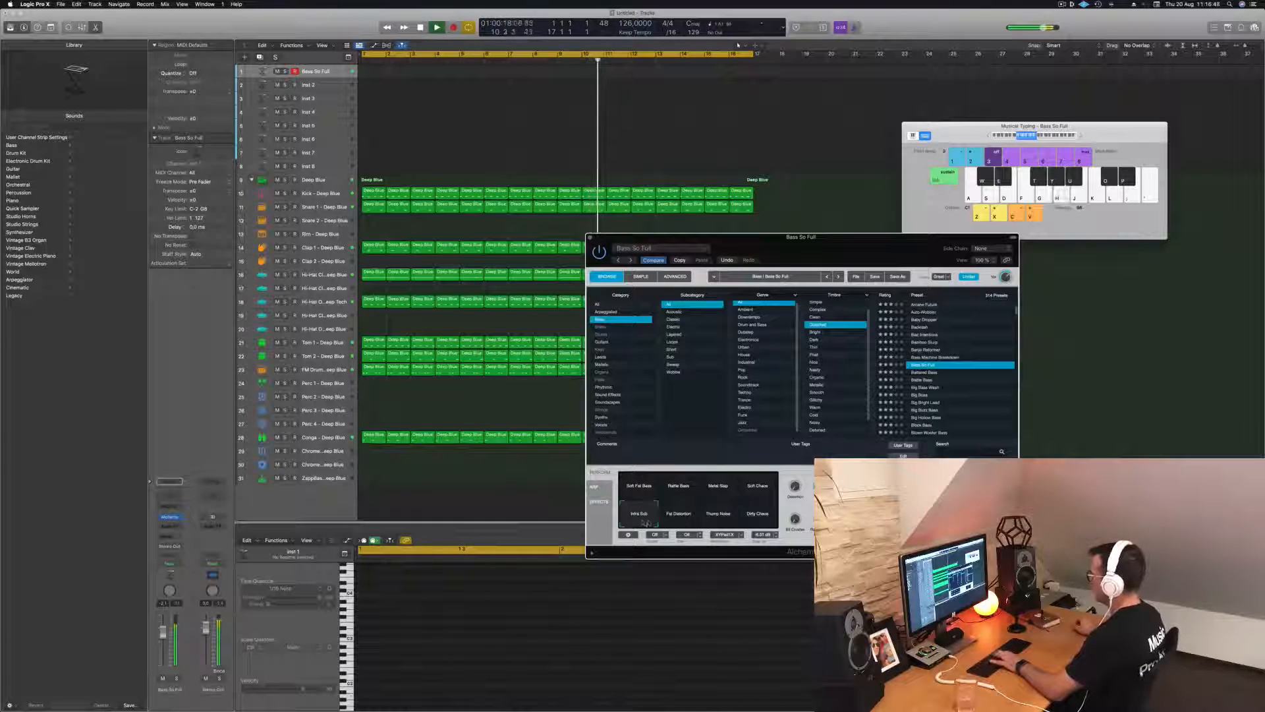
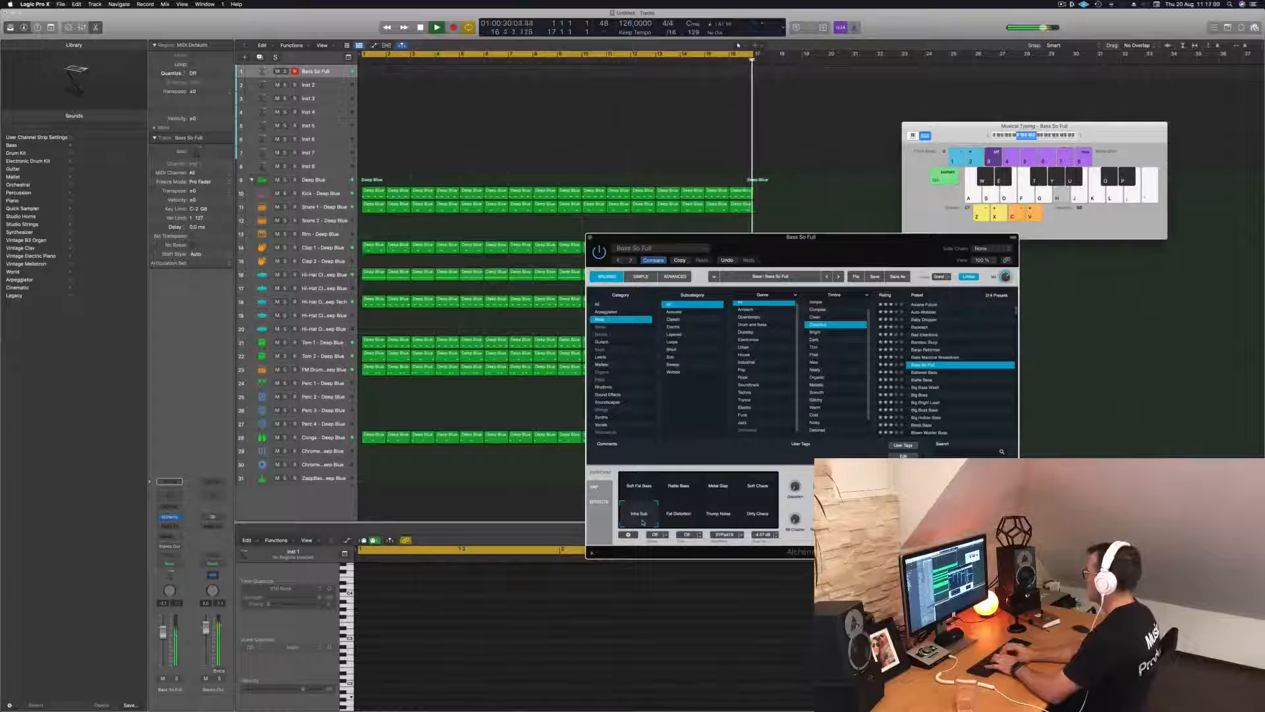
Audition Battered Bass and Battle Bass, playing notes in a higher keyboard range, and load the preset below Battle Bass
click(928, 373)
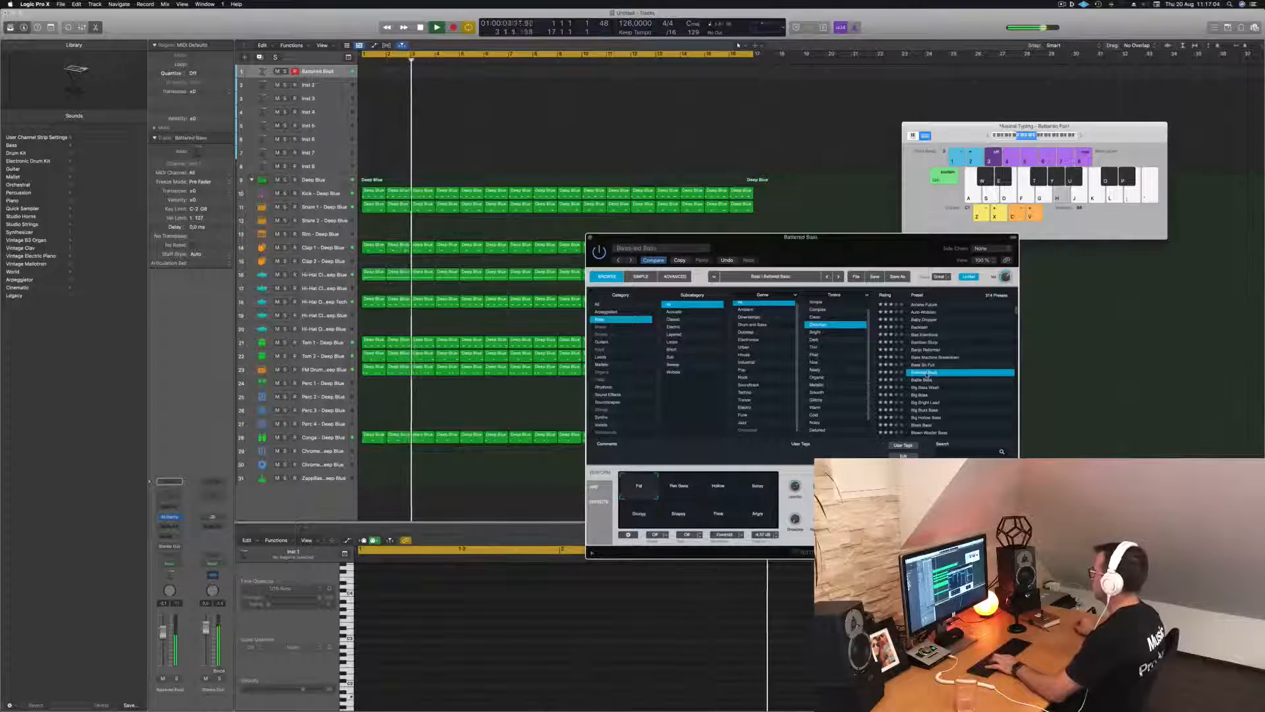
click(926, 380)
click(1081, 135)
key(h)
key(f)
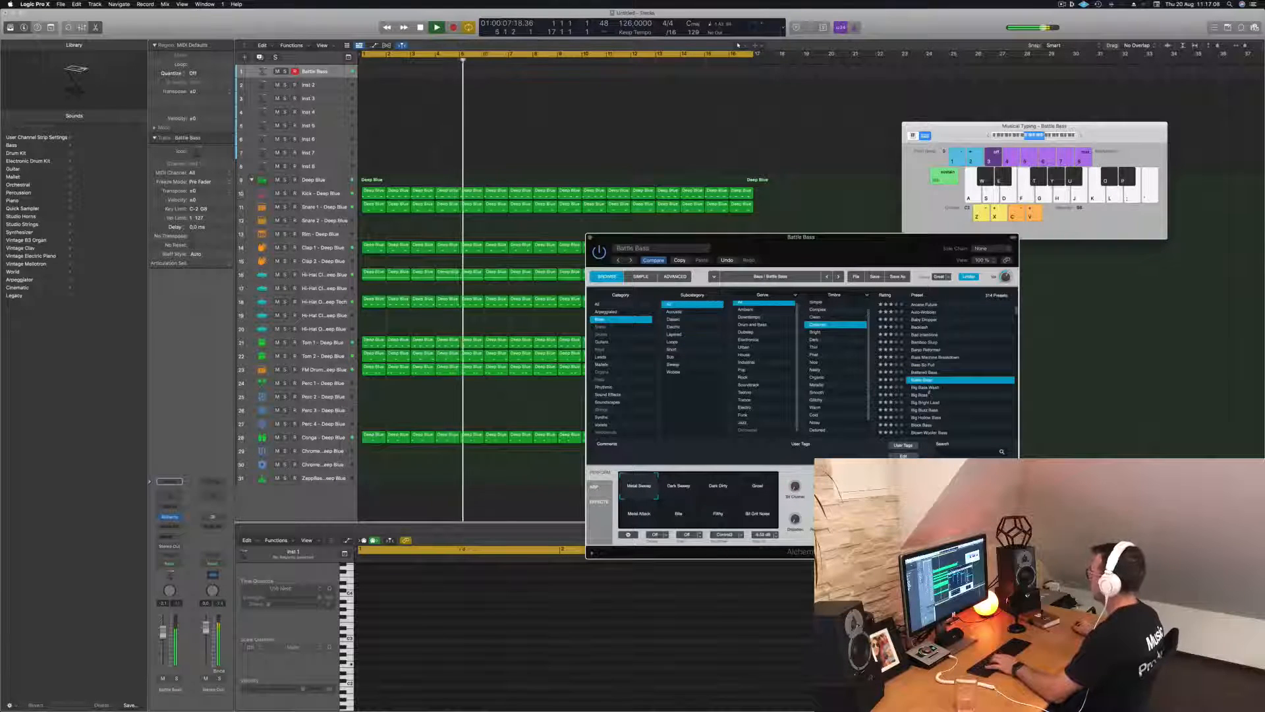
click(928, 388)
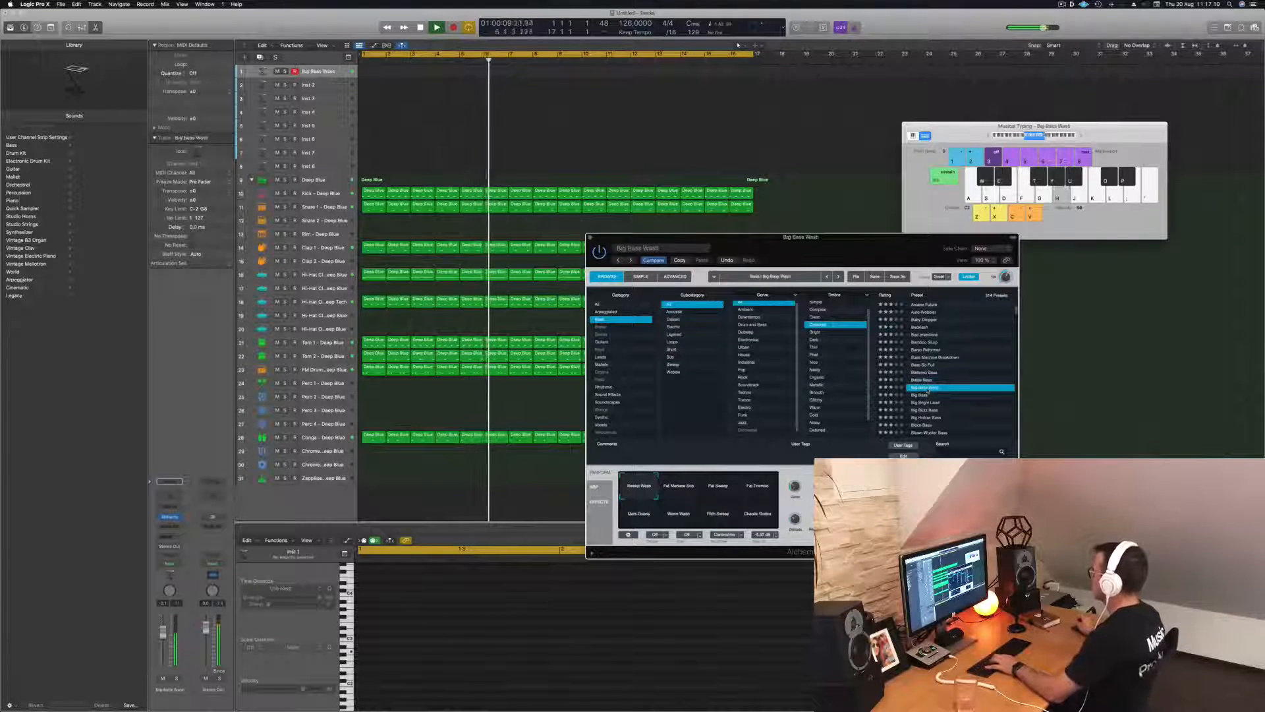
Audition the distorted bass presets Big Boss, Big Bright Lead, Big Buzz Bass and Big Hollow Bass
click(920, 395)
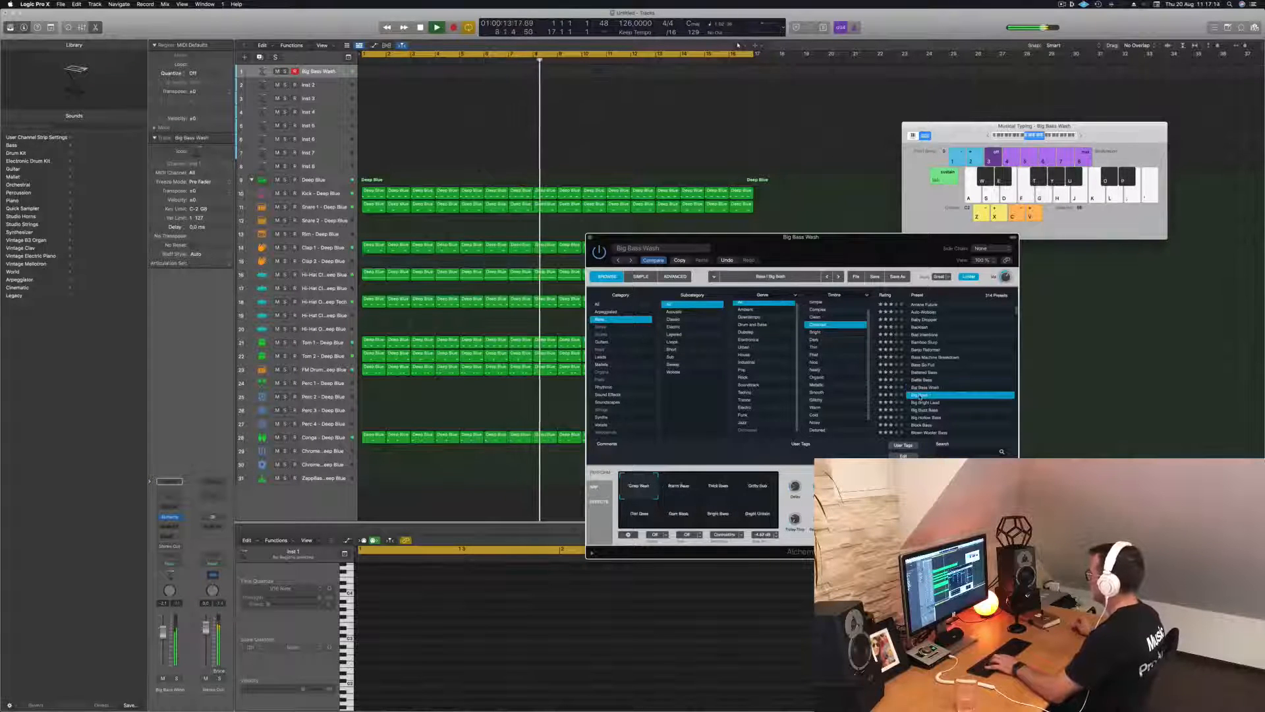
click(922, 402)
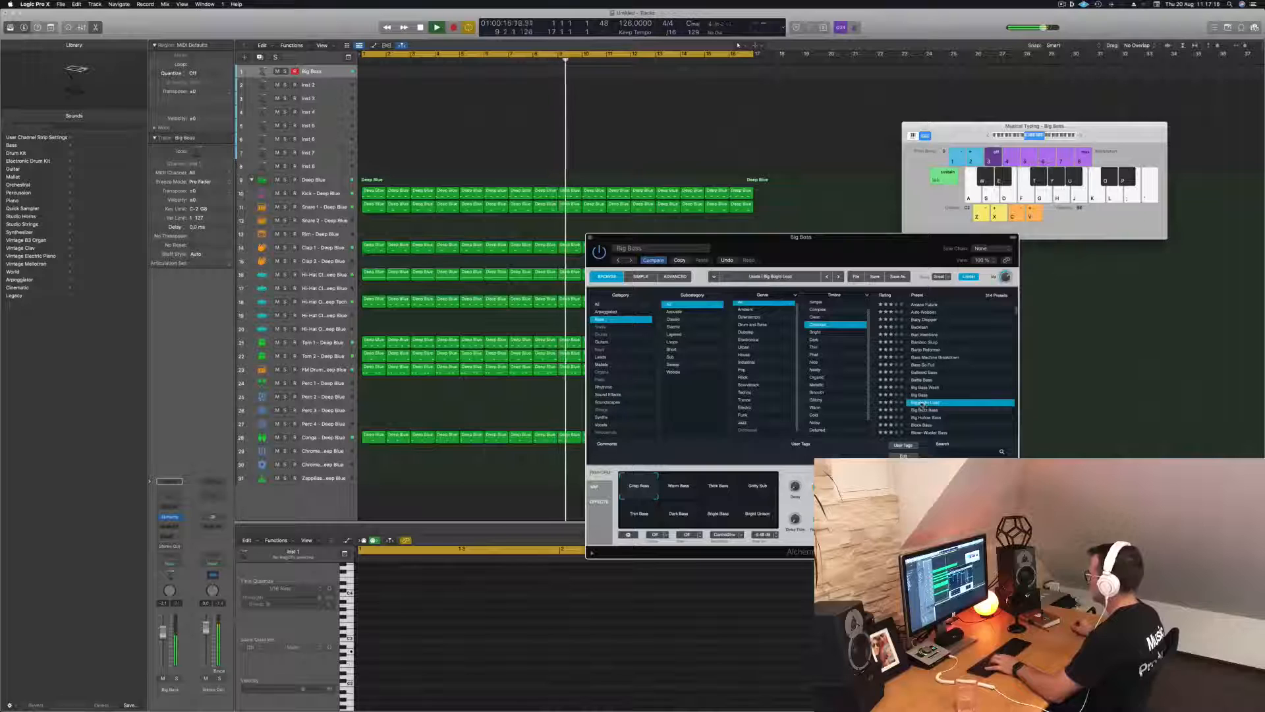
click(925, 410)
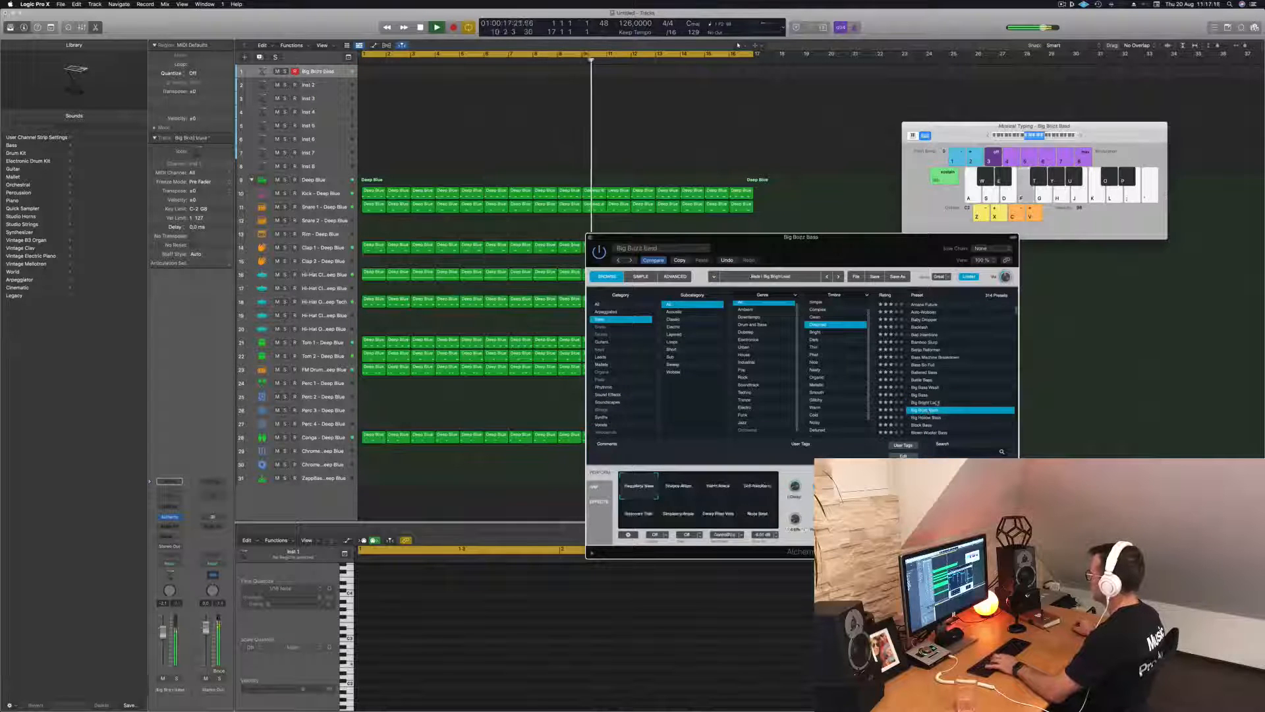
click(949, 417)
scroll(949, 395, down, 5)
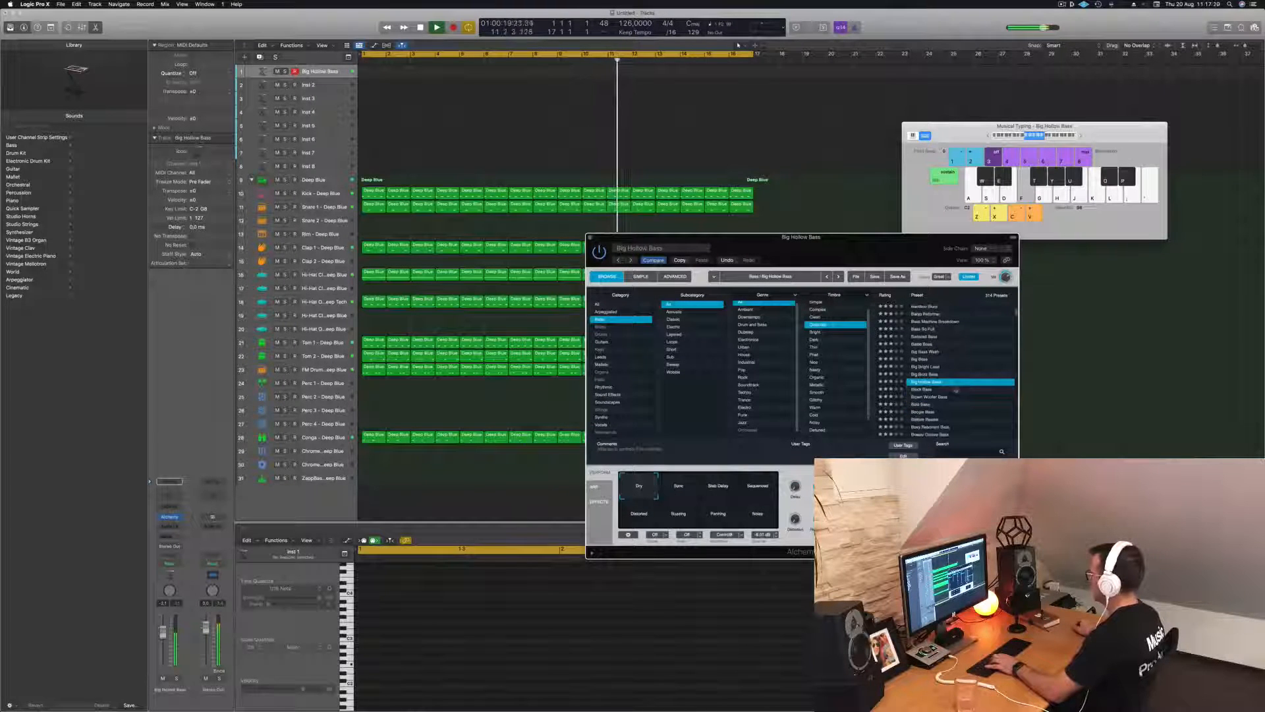
Load Blown Woofer Bass and compare its performance variations, including Split, Harsh Percussion and Pulsating
click(928, 355)
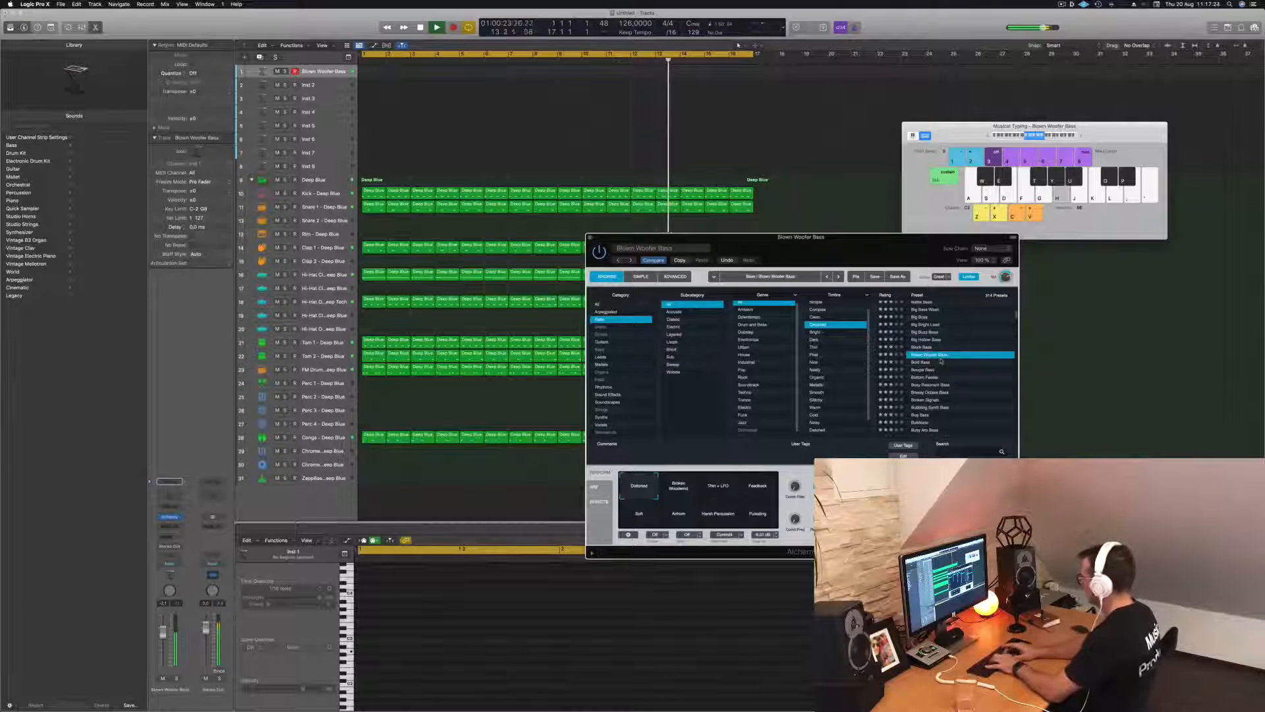
click(682, 494)
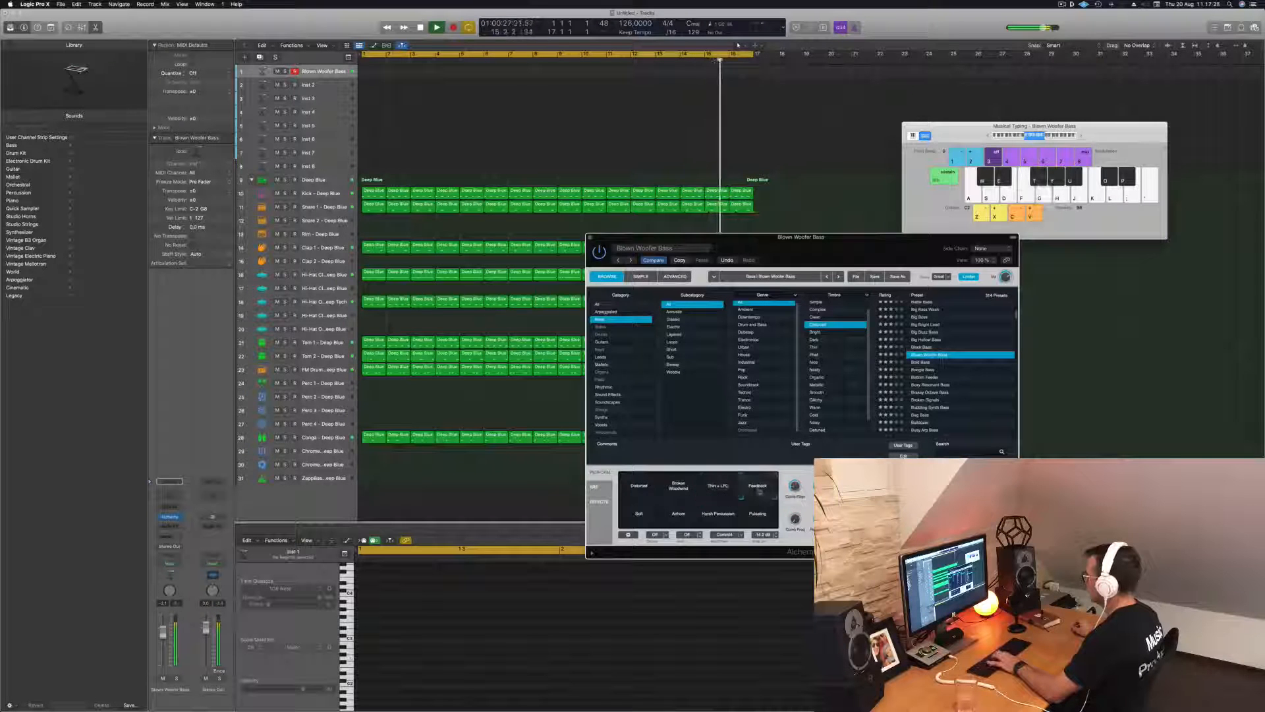
click(638, 516)
click(683, 517)
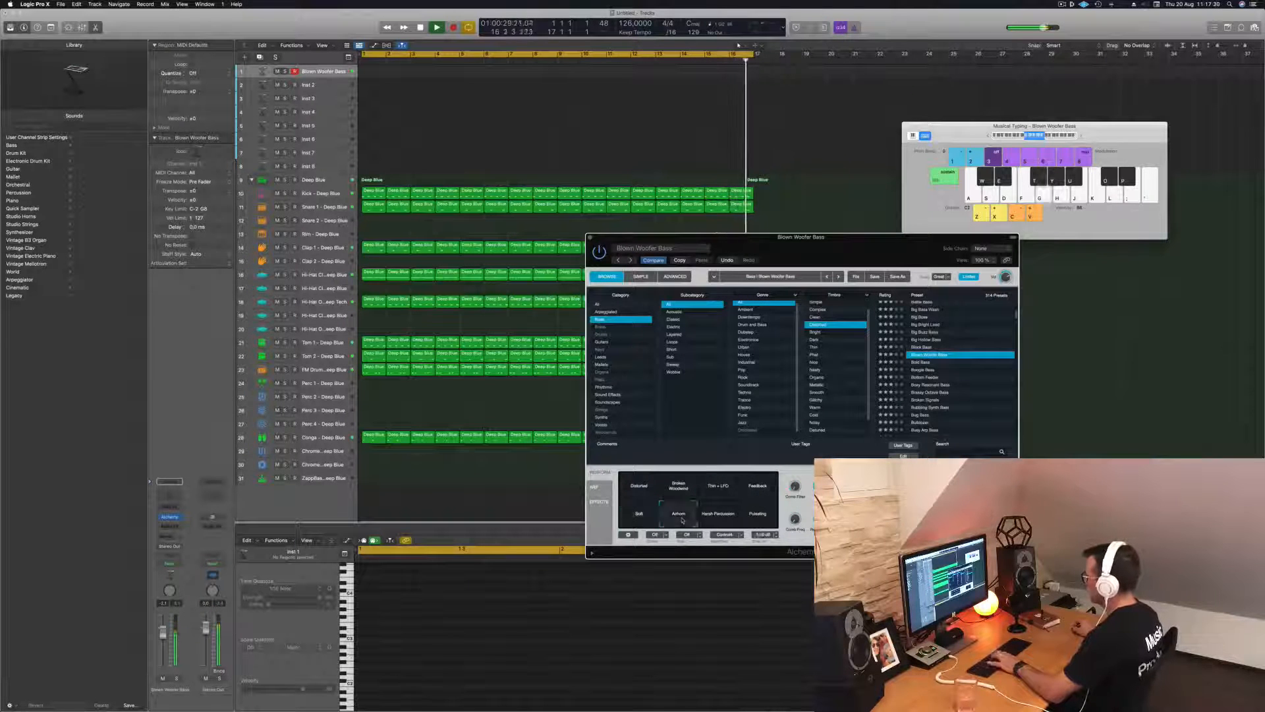
click(718, 515)
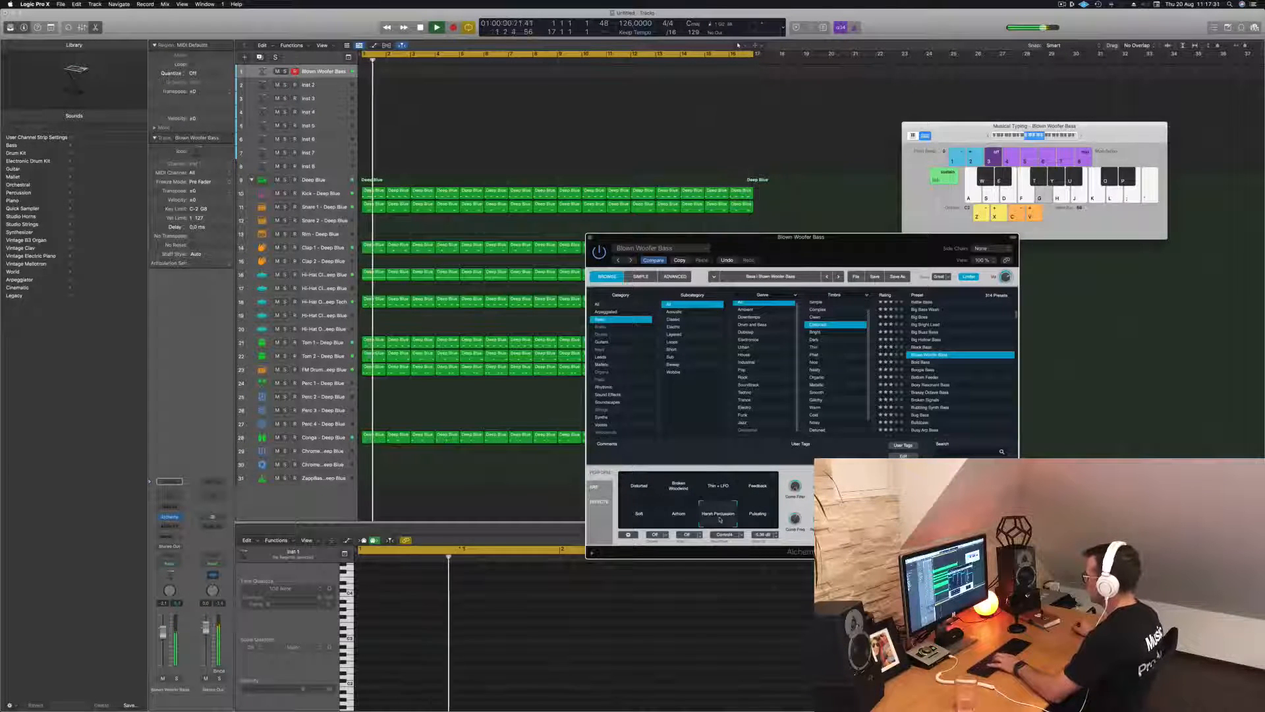
click(758, 519)
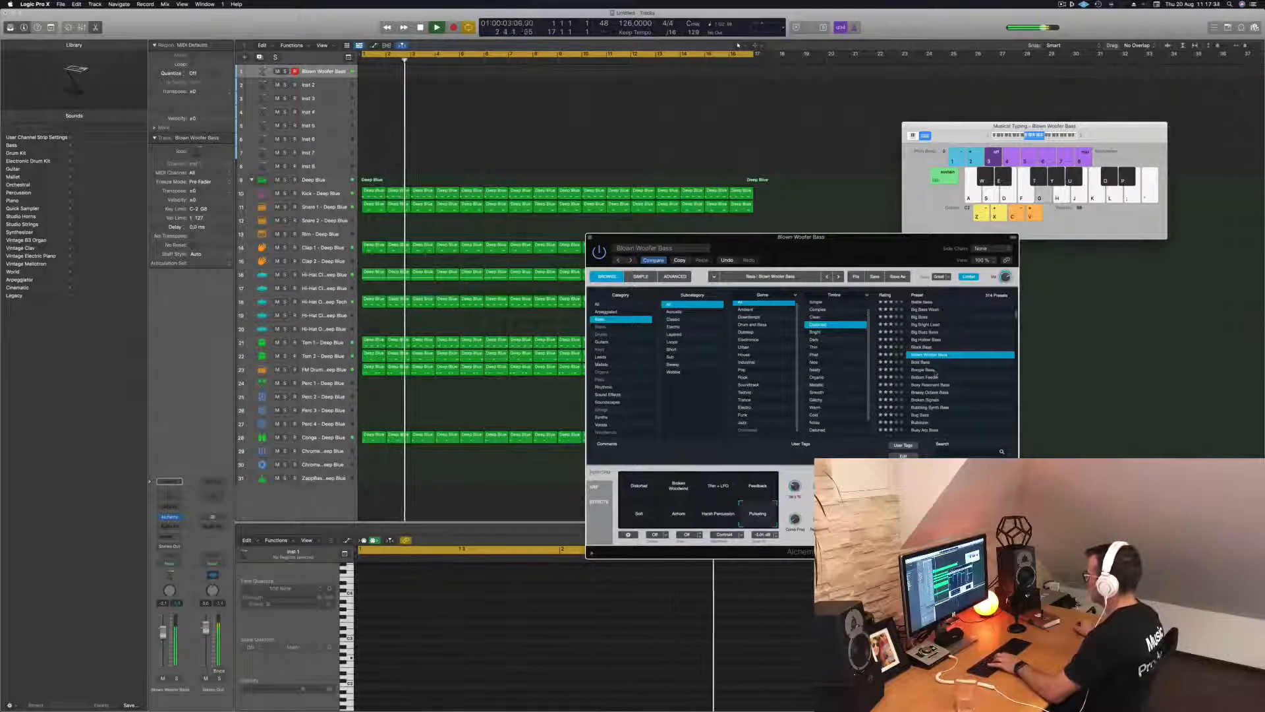
Load Bold Bass and compare its performance variations, including Sweep, Thin and Wobble
click(921, 363)
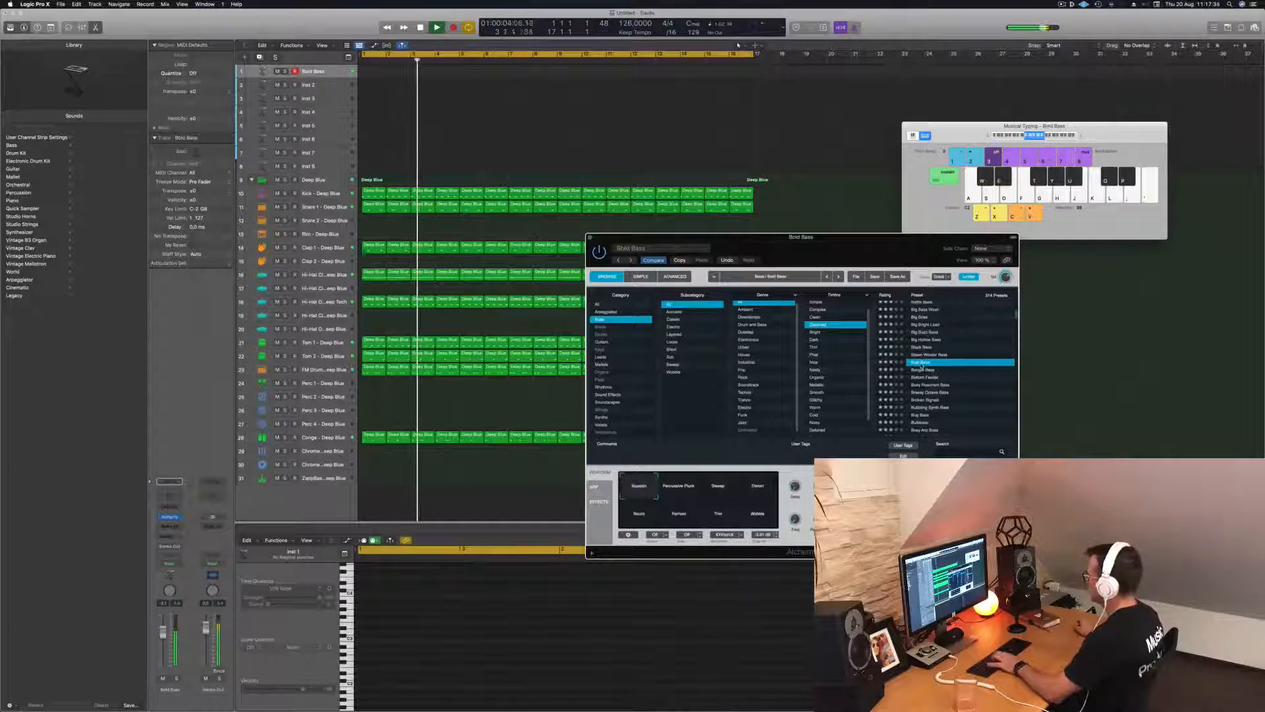
click(719, 491)
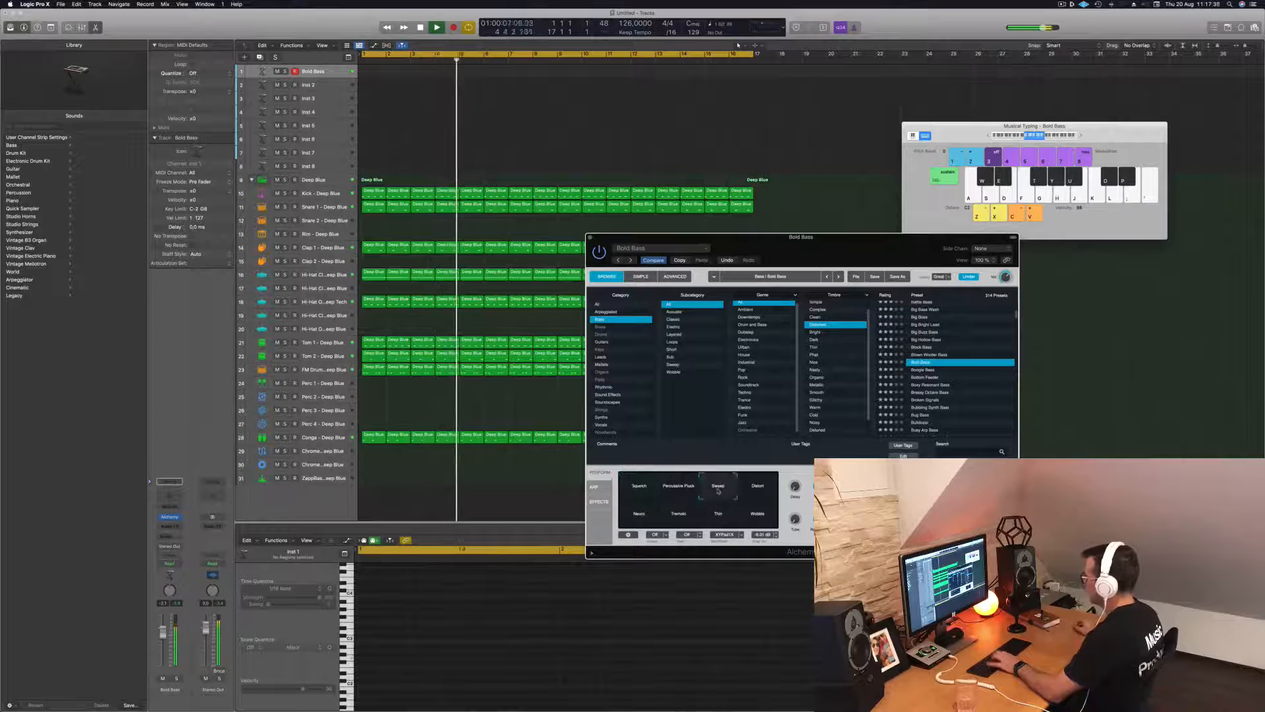
click(649, 520)
click(718, 519)
click(759, 517)
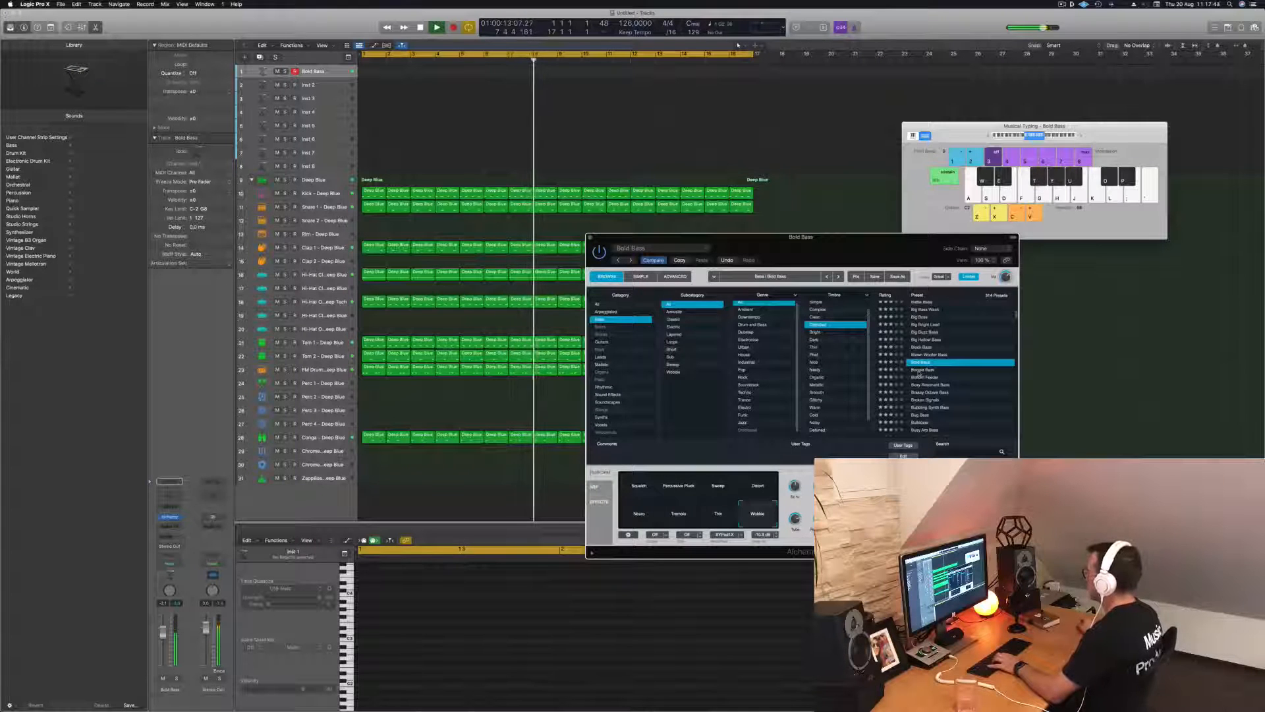
Audition the presets Boogie Bass, Bottom Feeder, Boxy Resonant Bass and Brassy Octave Bass
click(919, 370)
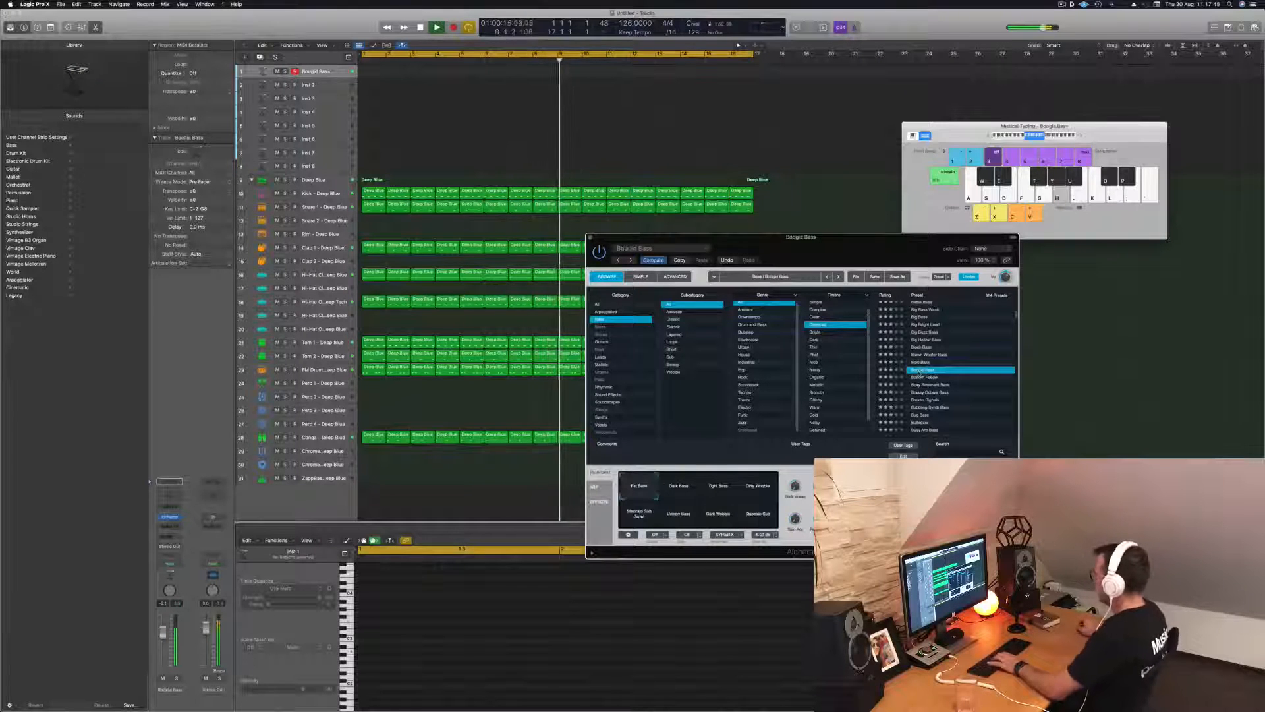
scroll(919, 373, down, 2)
click(934, 345)
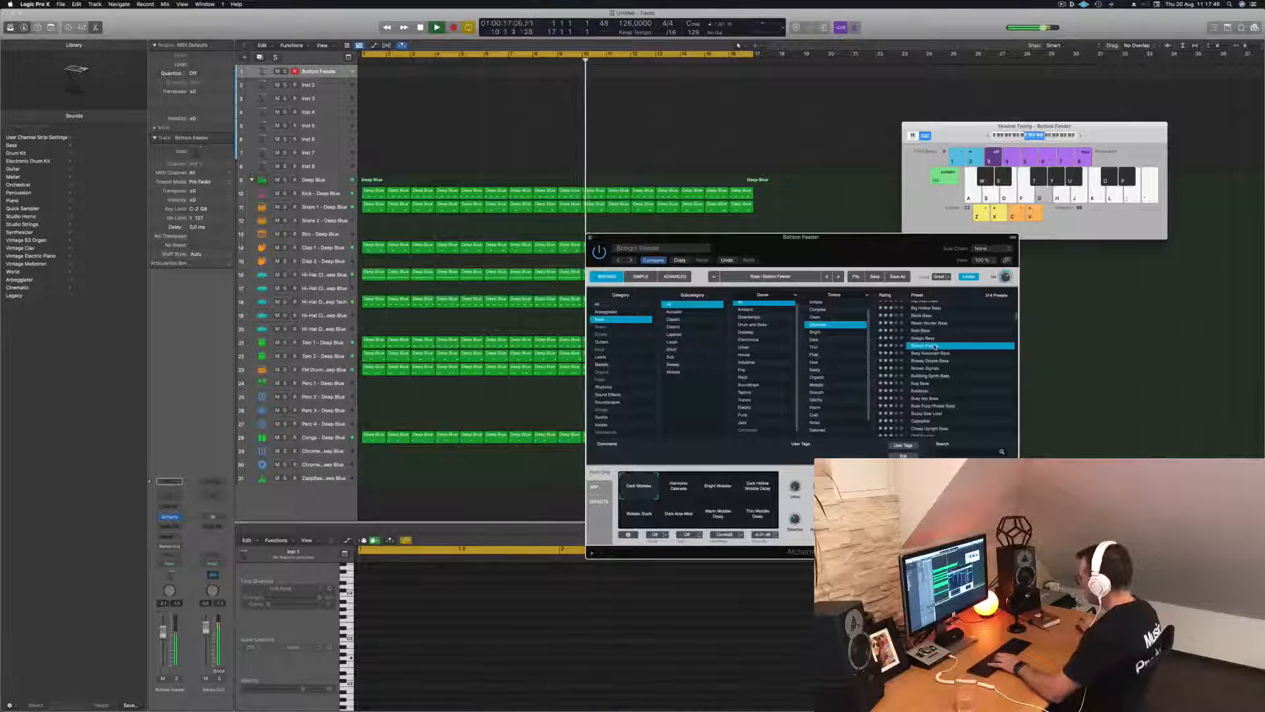
click(933, 353)
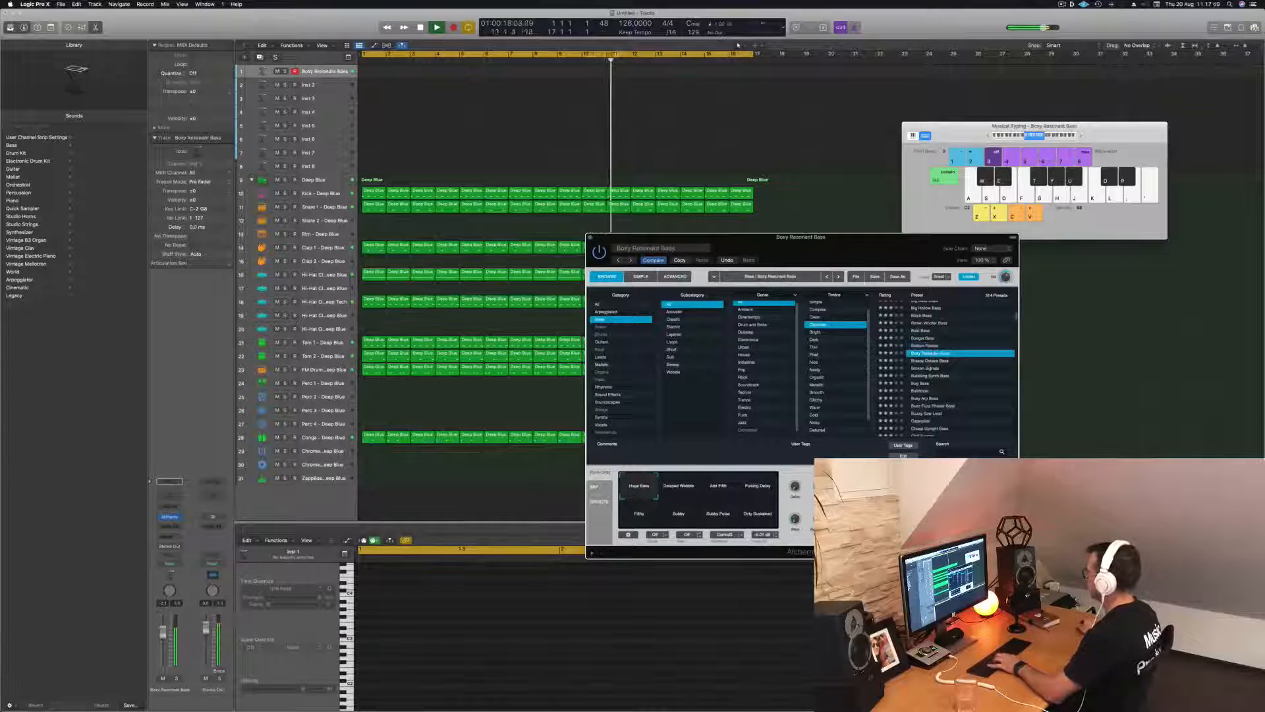
key(Down)
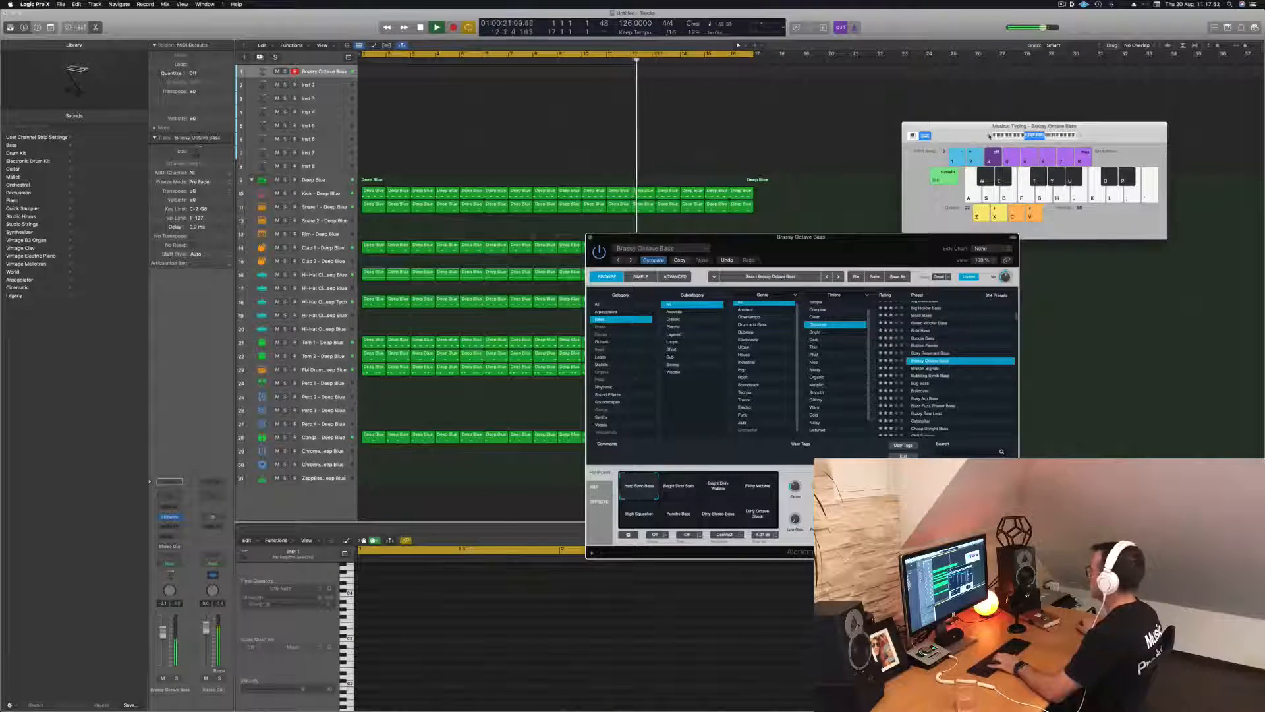
Audition the distorted bass presets from Broken Signals and Bubbling Synth Bass down to Busy Arp Bass
click(923, 368)
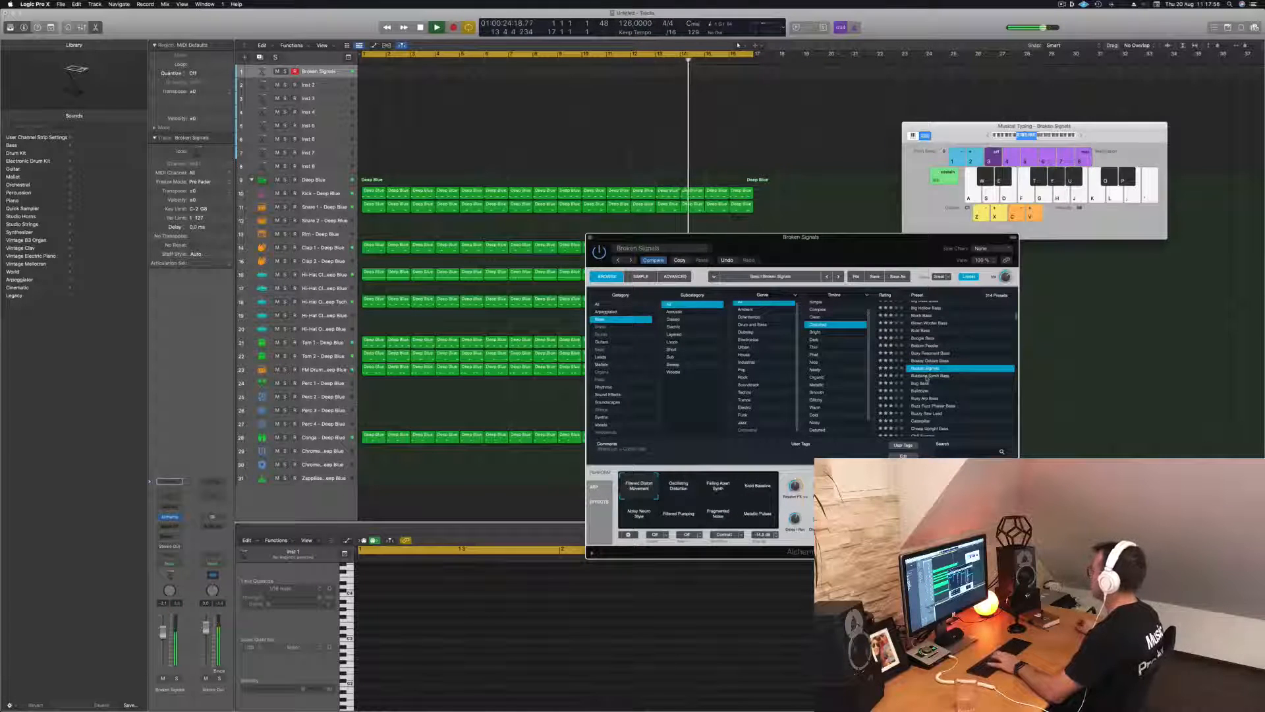
click(928, 376)
click(921, 391)
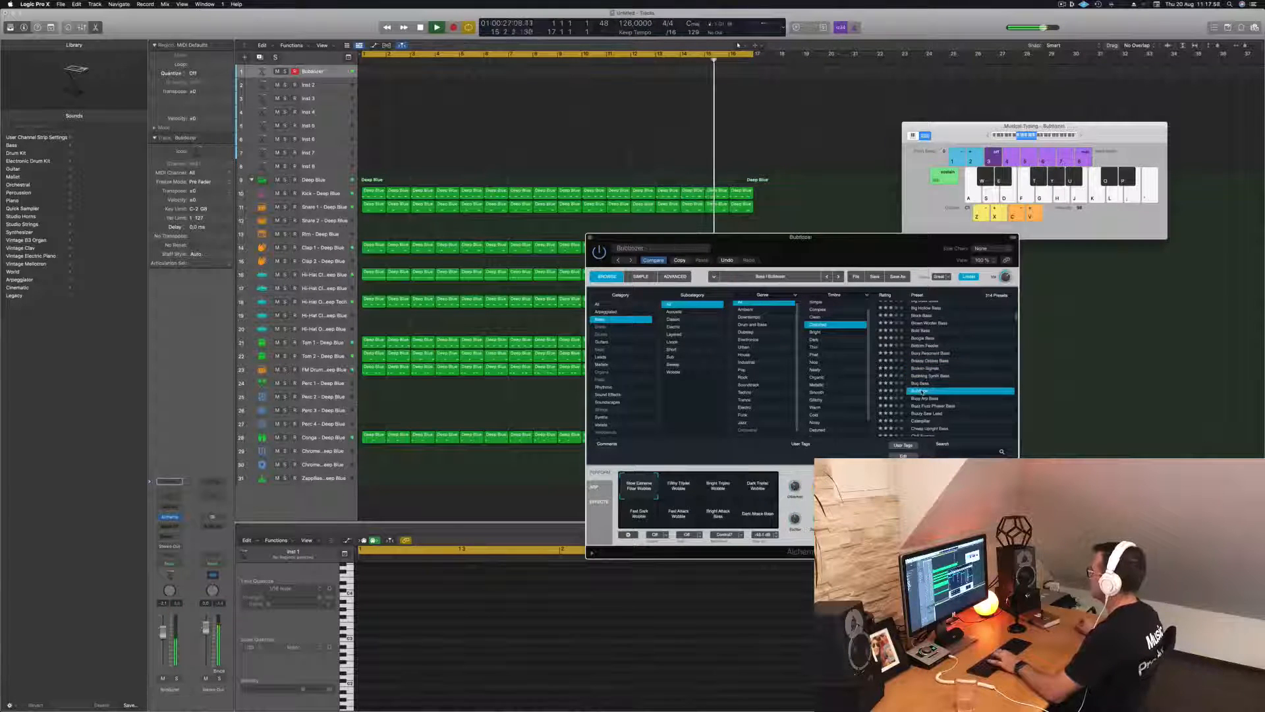
click(933, 399)
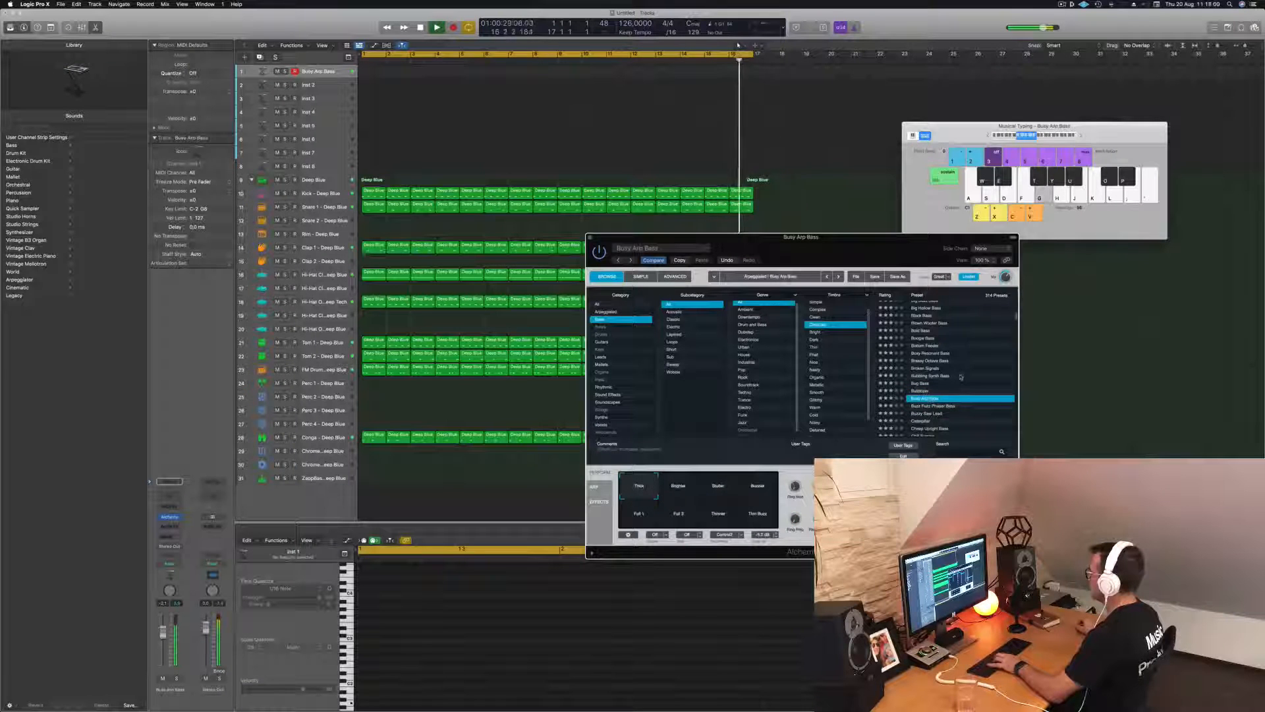
Play a few notes with the Buzz Fuzz Phaser Bass preset, and load the Caterpillar preset
scroll(961, 377, down, 2)
click(941, 377)
key(g)
key(j)
click(921, 393)
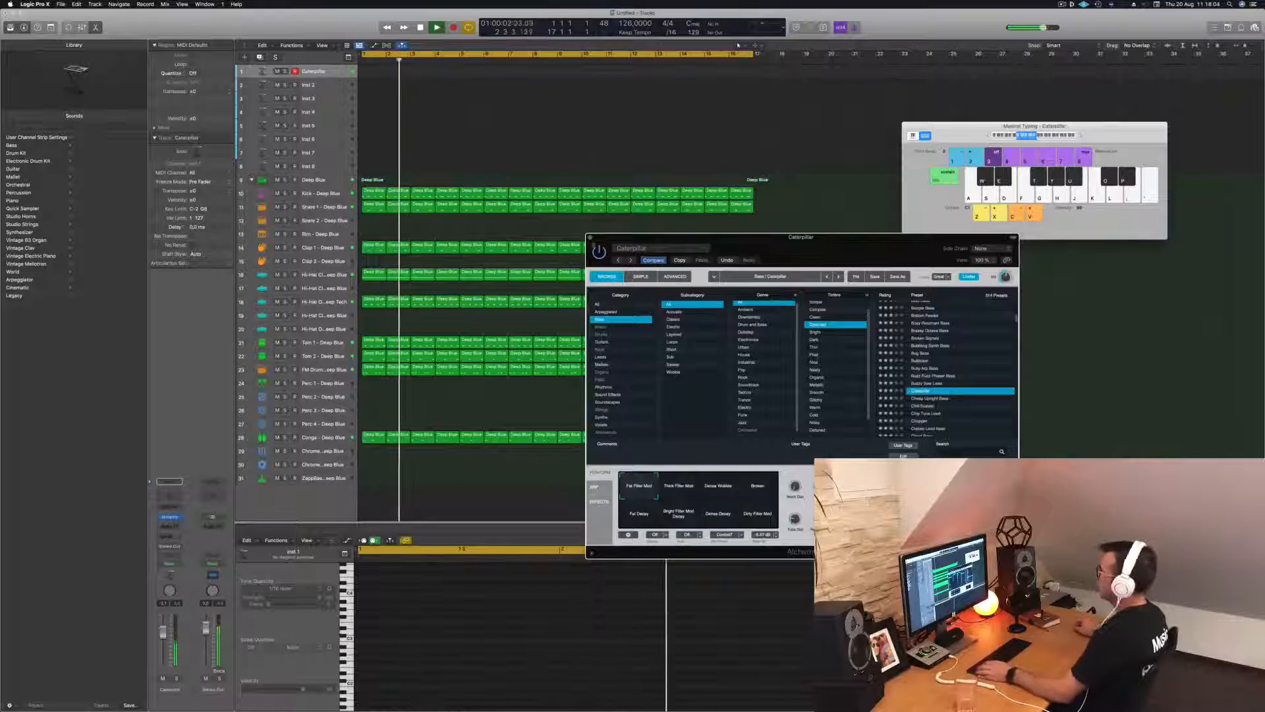
Reposition the Alchemy window slightly higher over the arrangement
click(1062, 5)
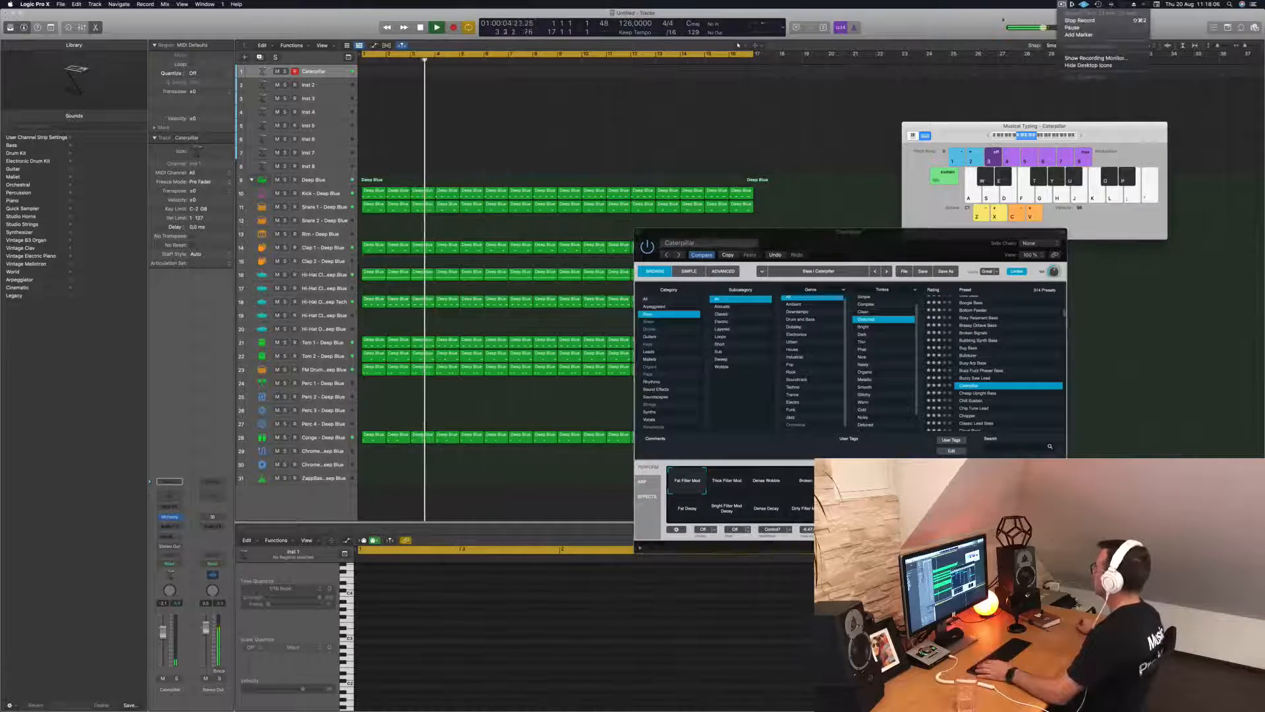
click(967, 27)
drag(868, 232, 835, 224)
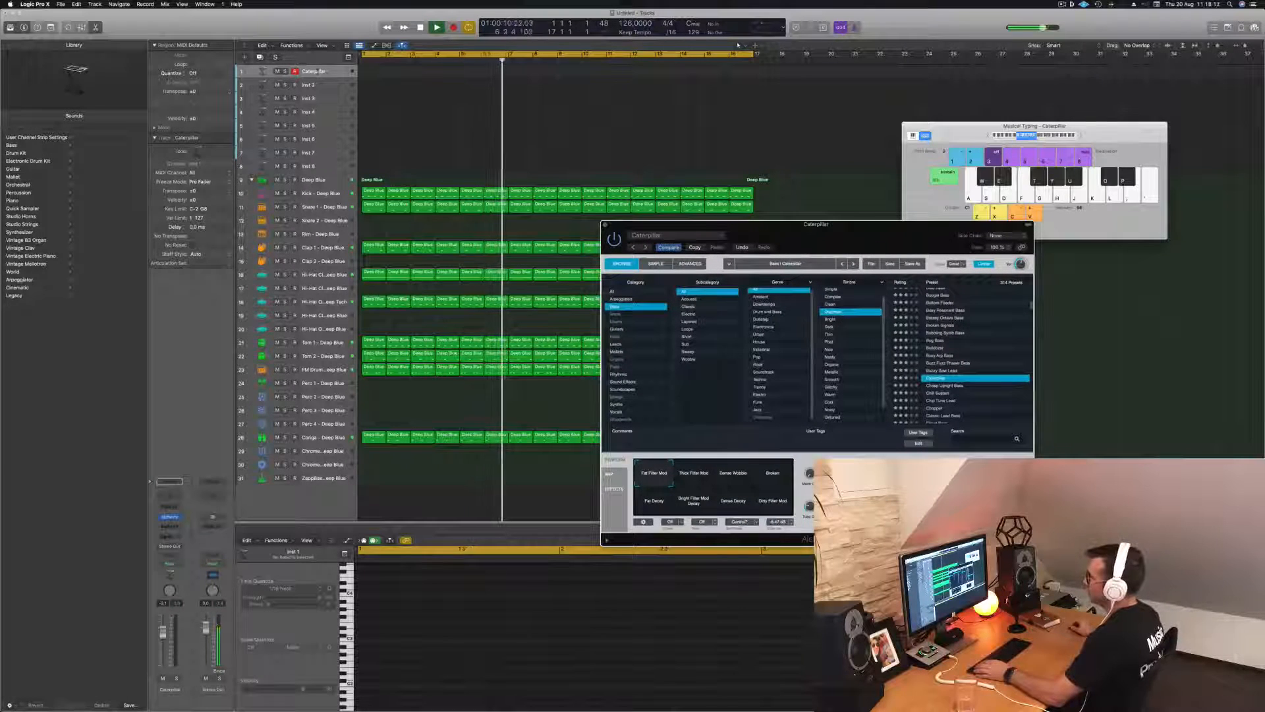
click(170, 517)
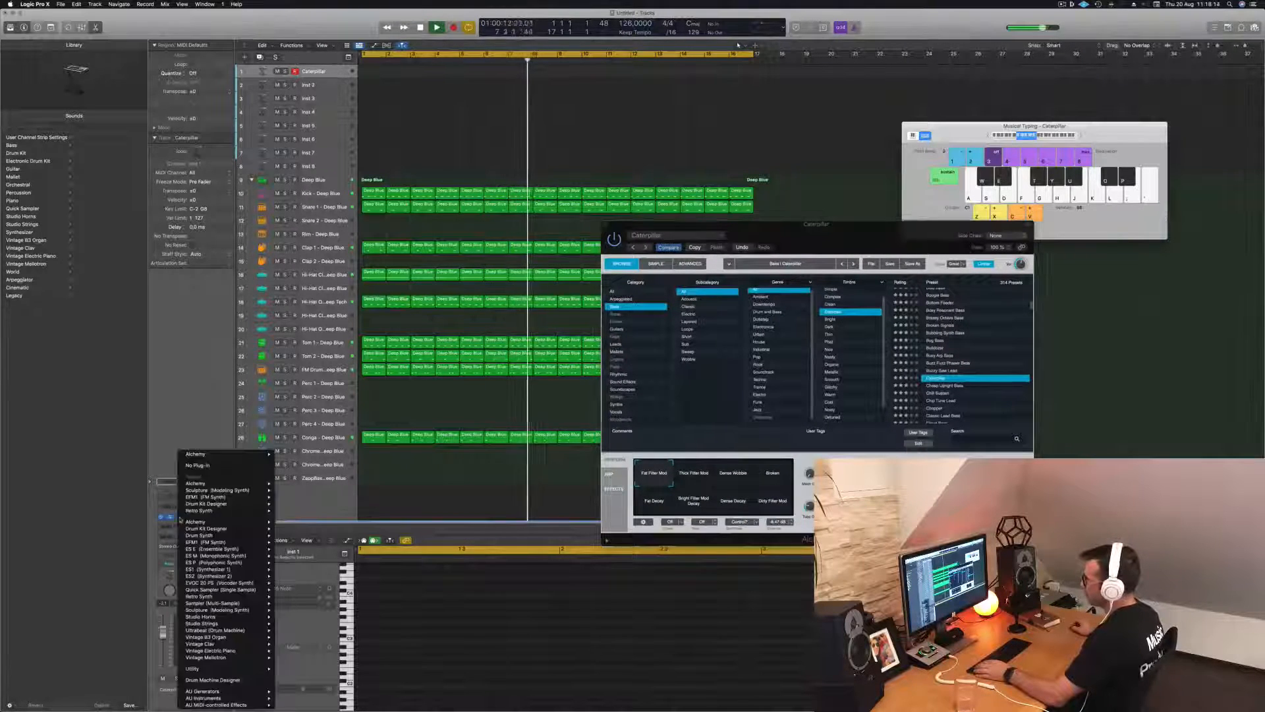
click(203, 359)
key(space)
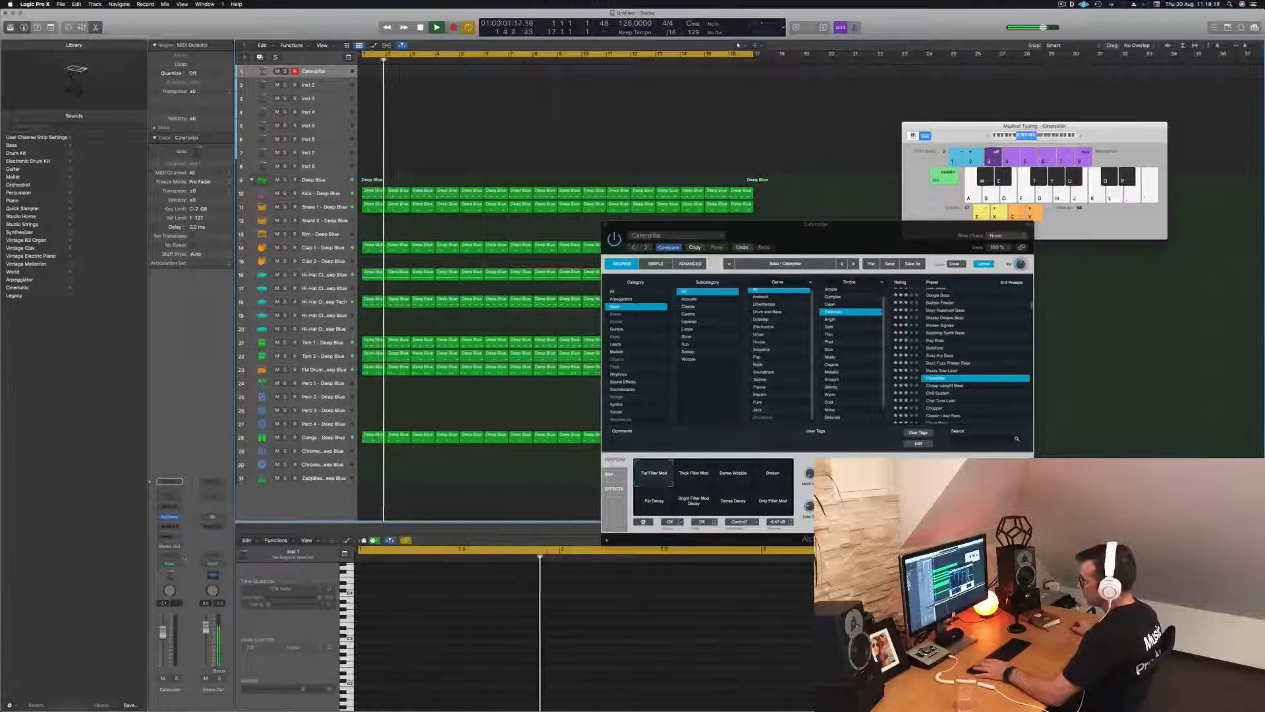
Add a send from the Caterpillar track to Bus 5
click(170, 535)
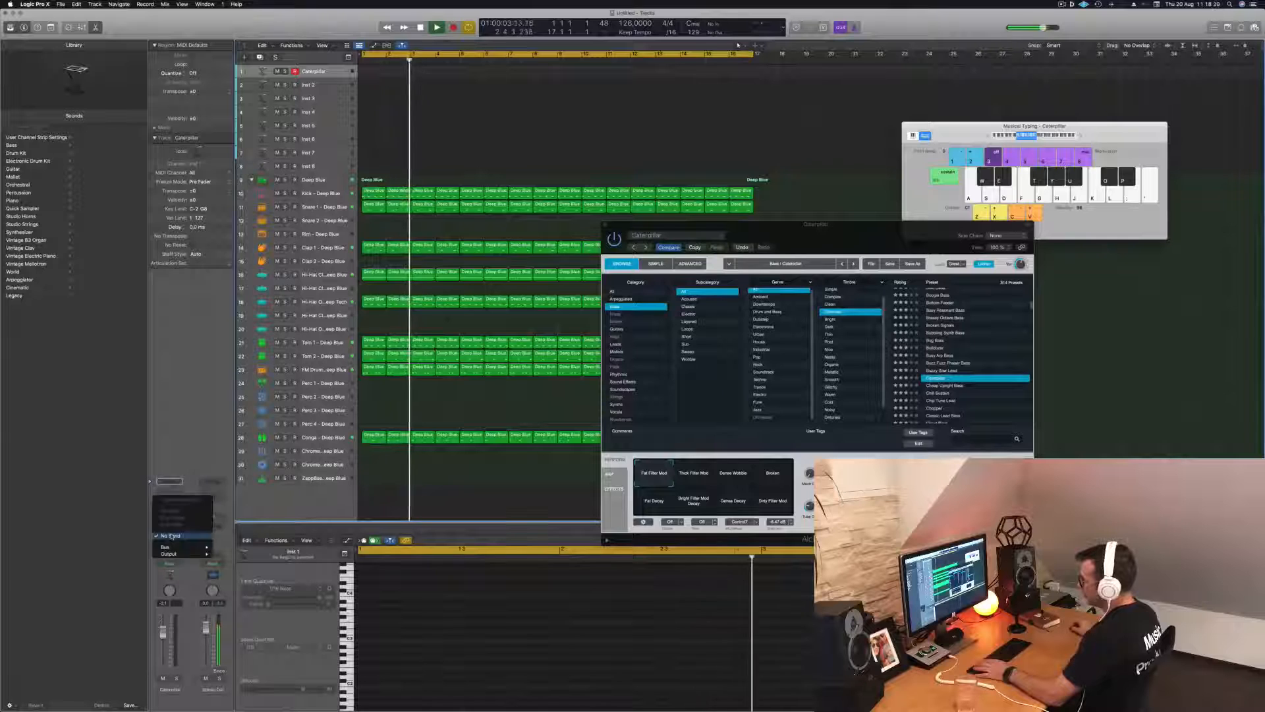
mouse_move(174, 546)
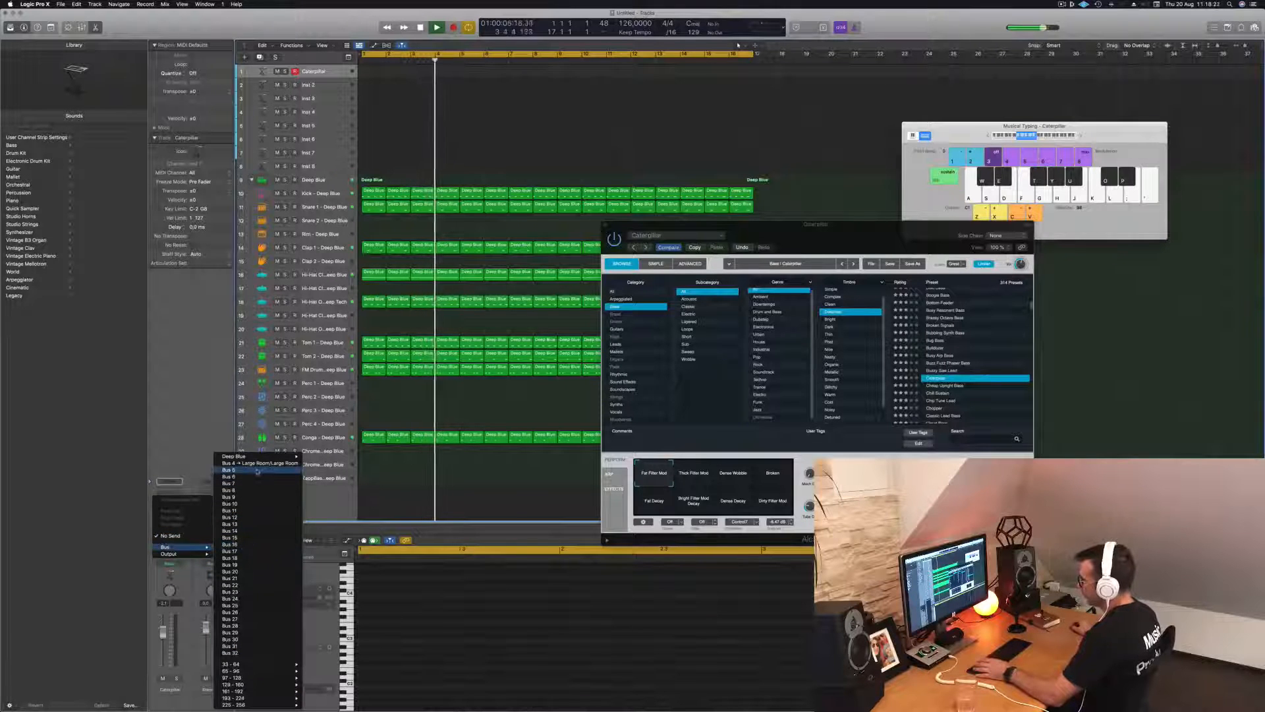
click(257, 471)
click(211, 533)
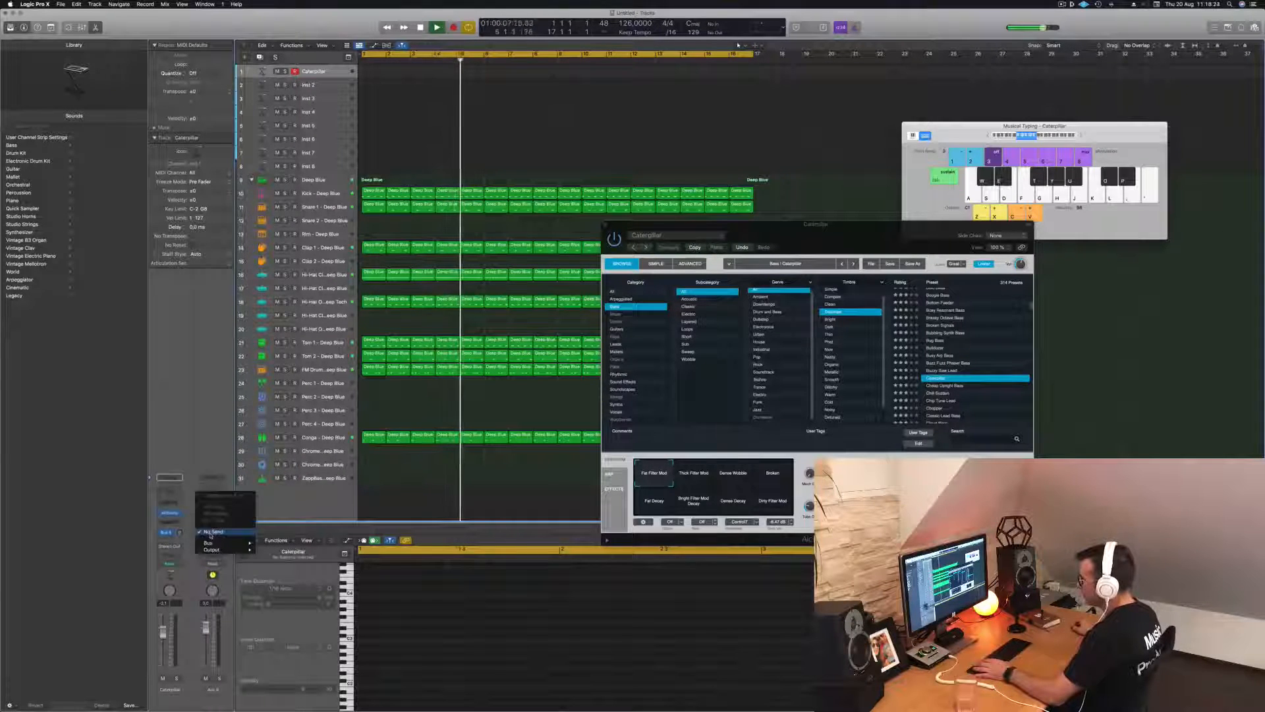
mouse_move(210, 542)
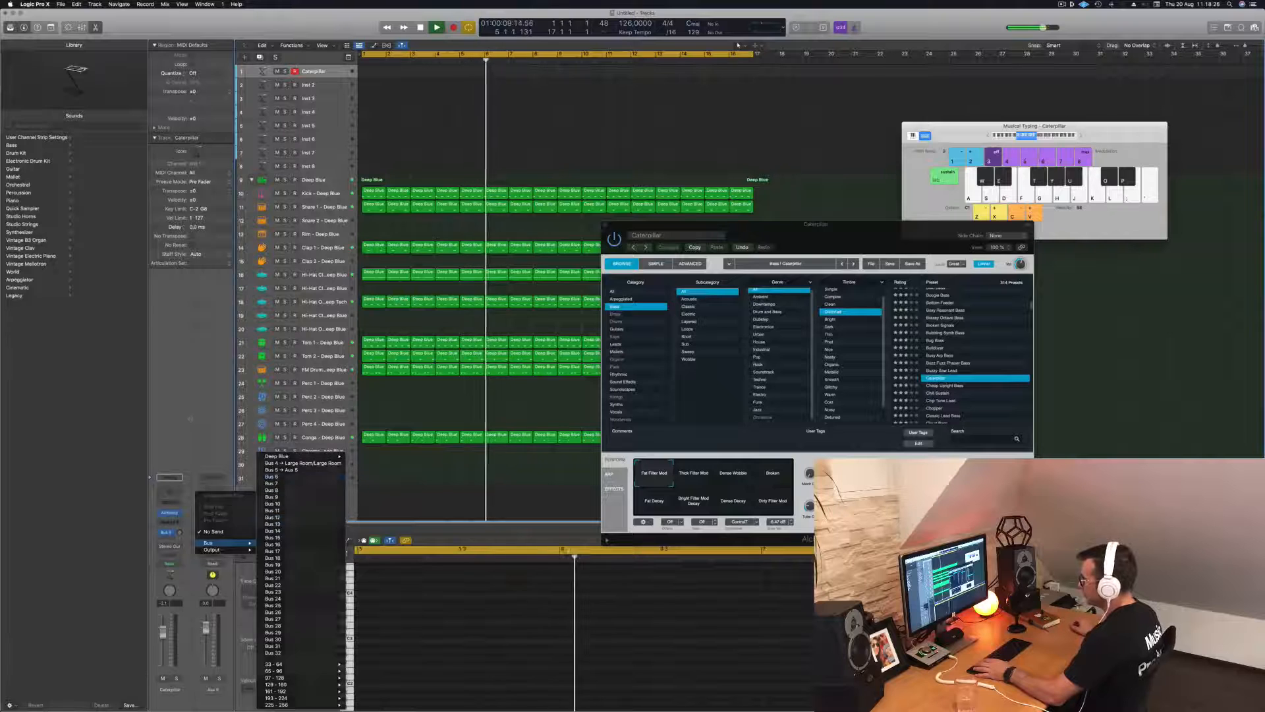
click(189, 416)
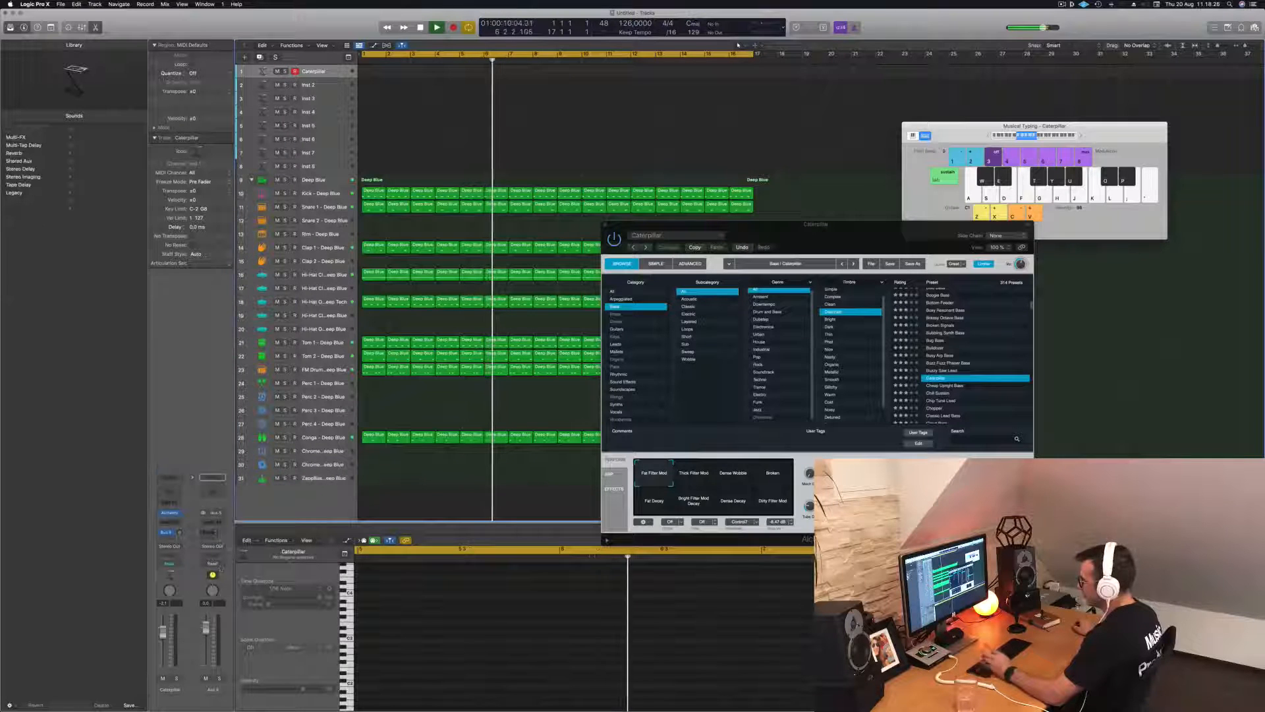
Insert the SilverVerb reverb on Aux 5, load the saved user preset, and close the plug-in window
click(217, 520)
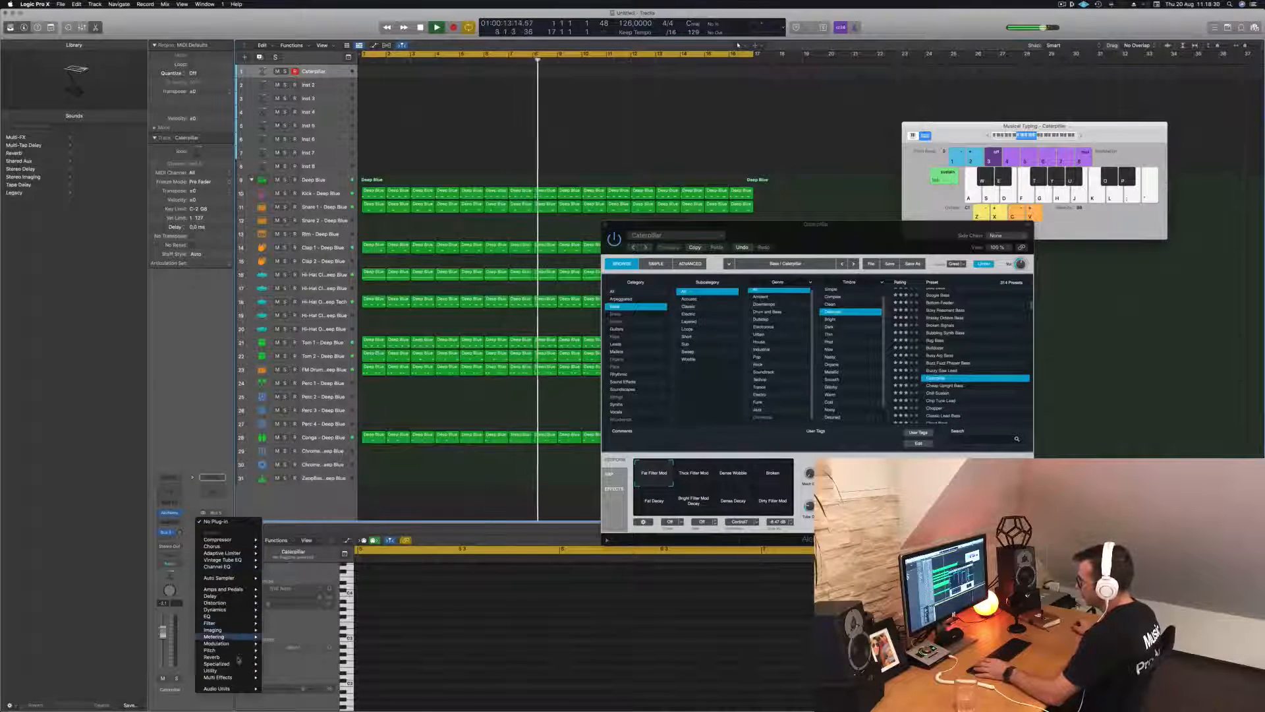
mouse_move(239, 657)
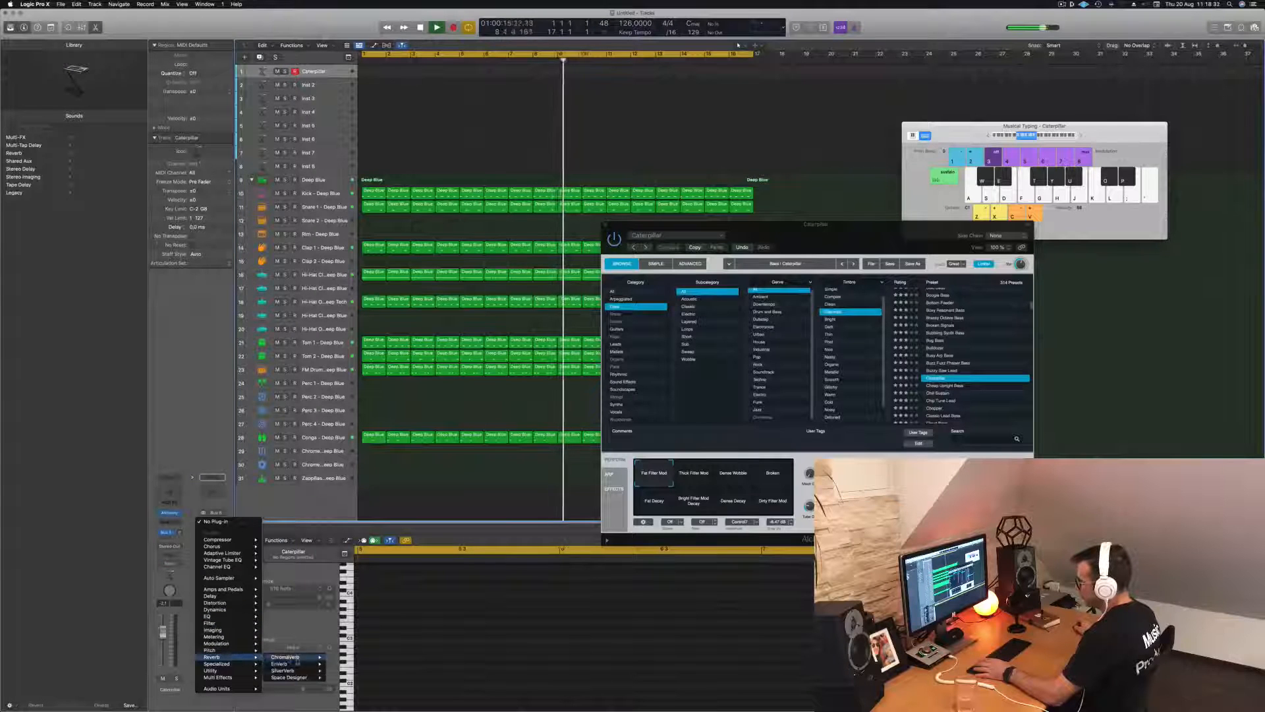
click(287, 671)
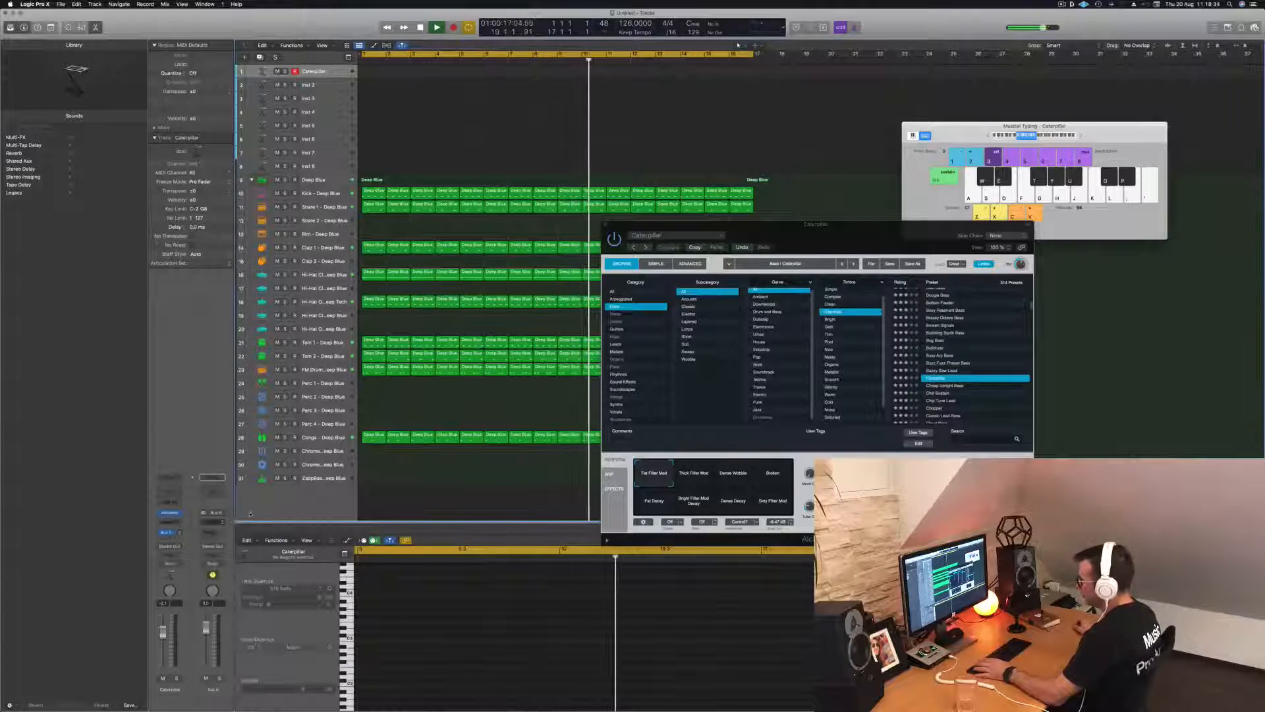
click(481, 117)
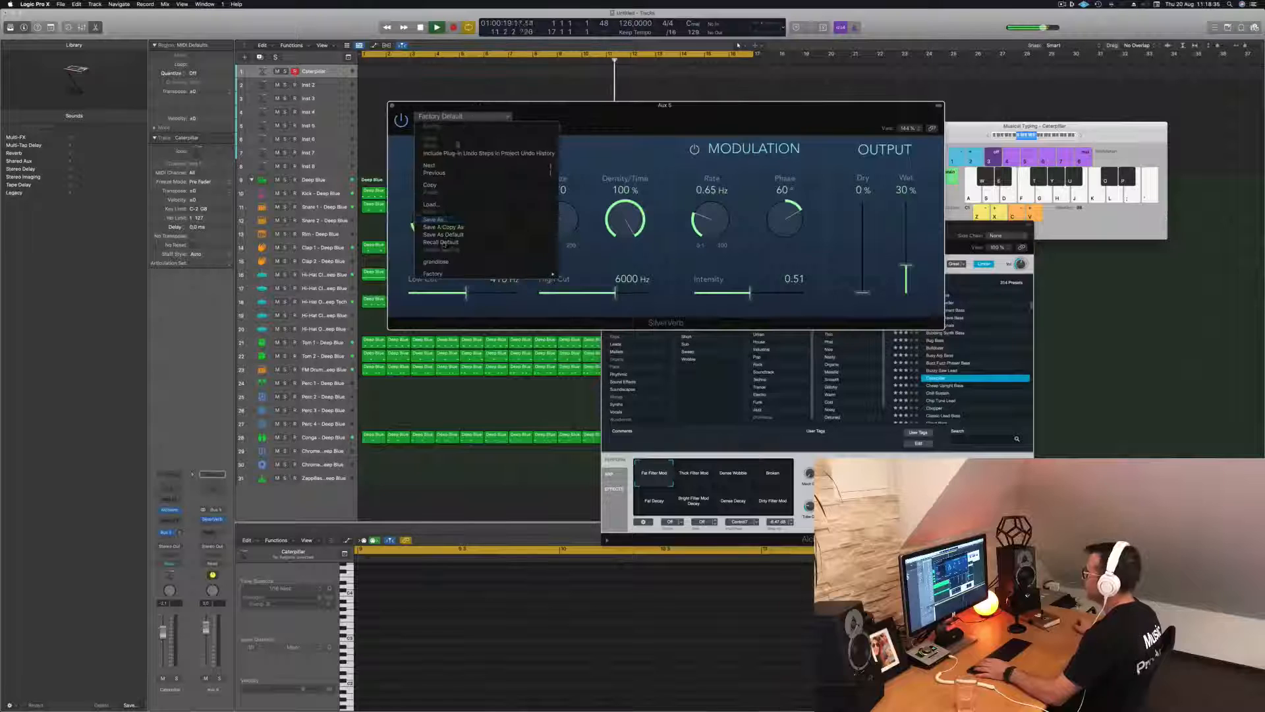
click(435, 262)
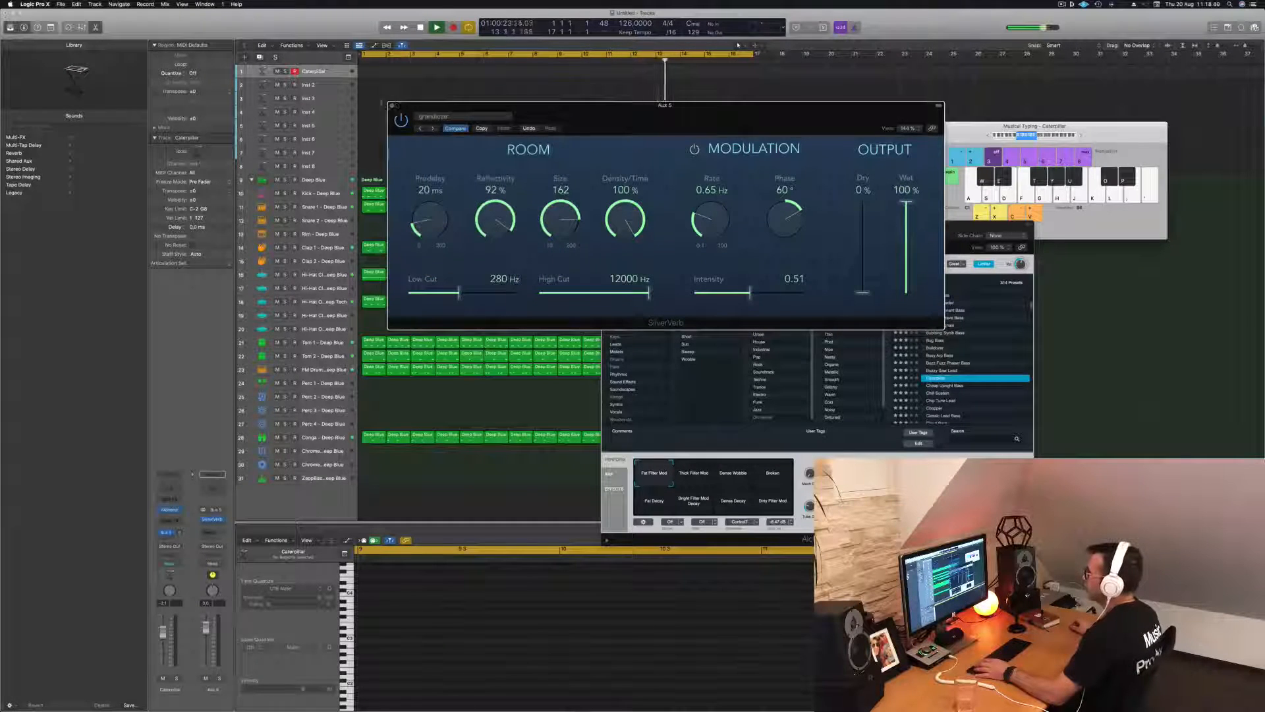
click(393, 106)
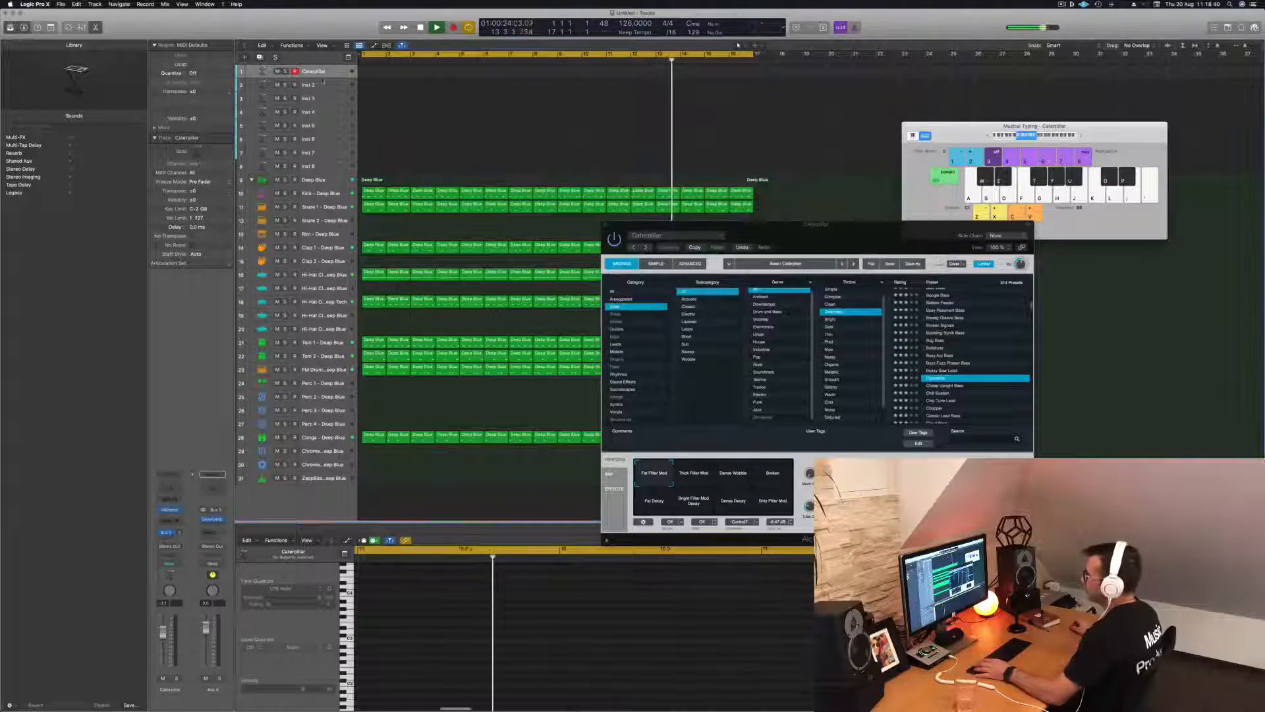
Reopen the Alchemy instrument, browse the distorted Pads presets, and load Unstable Storm
click(172, 511)
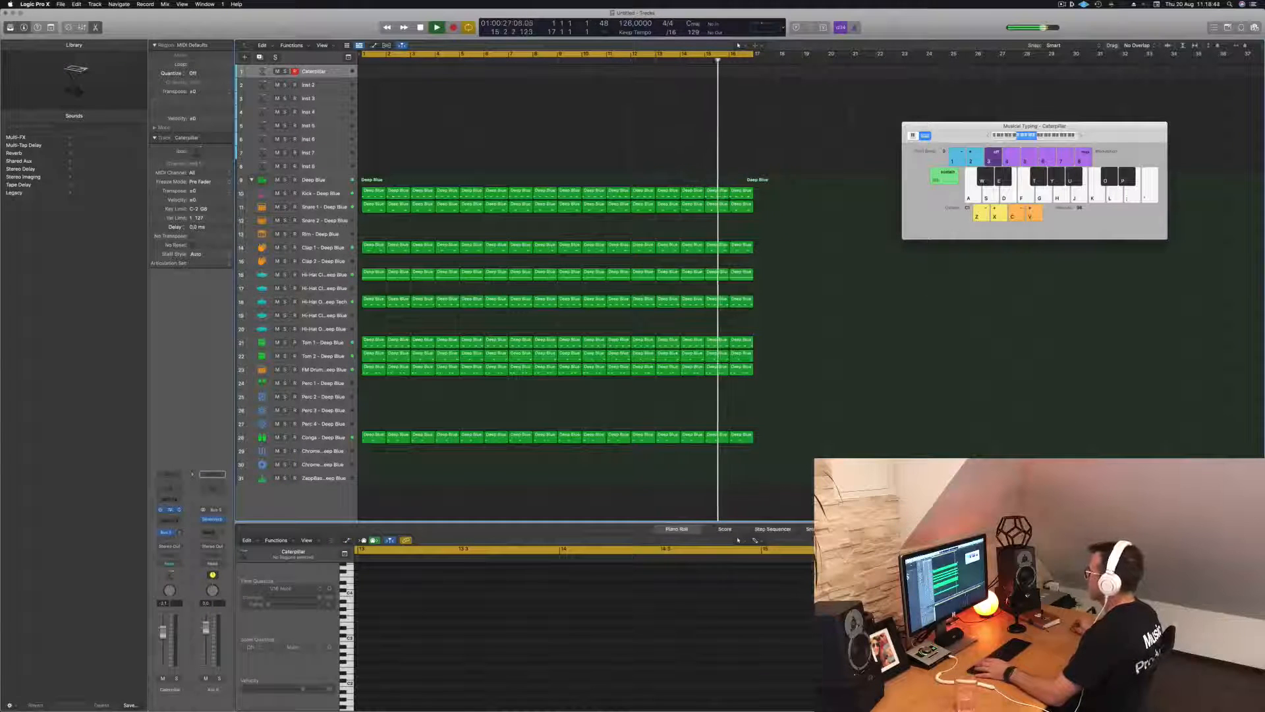
click(172, 510)
drag(857, 246, 675, 342)
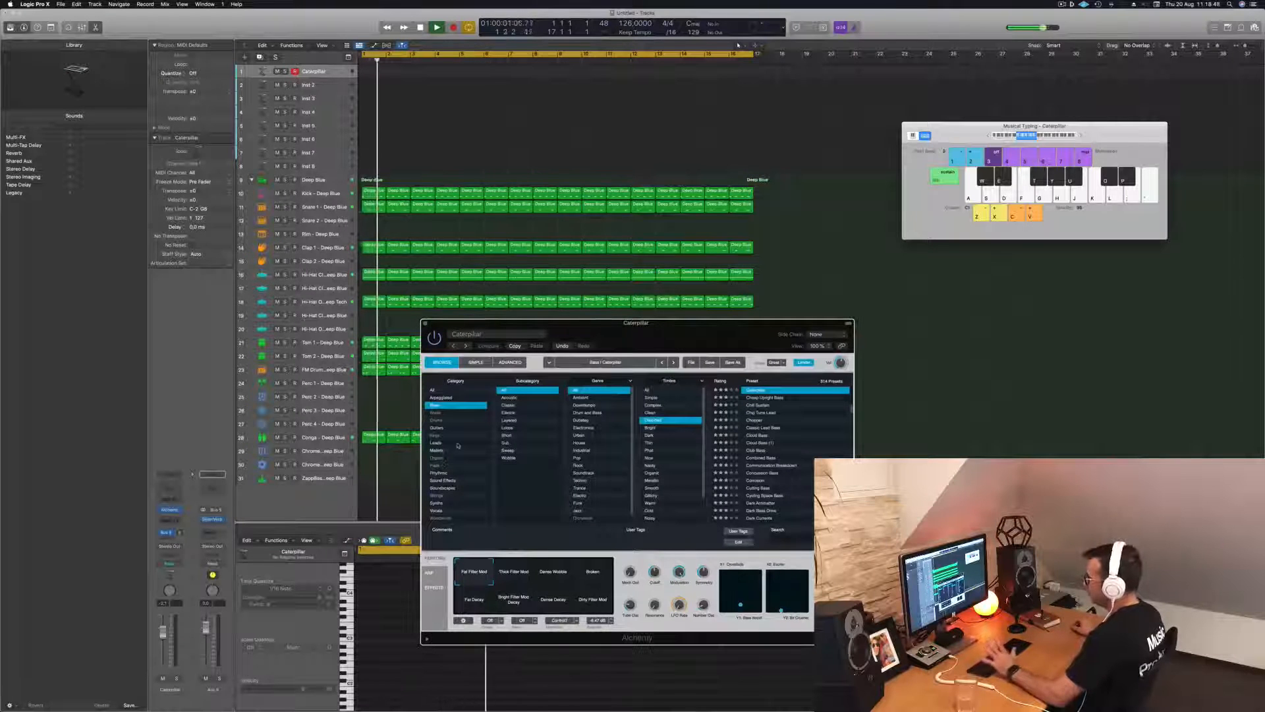
click(453, 465)
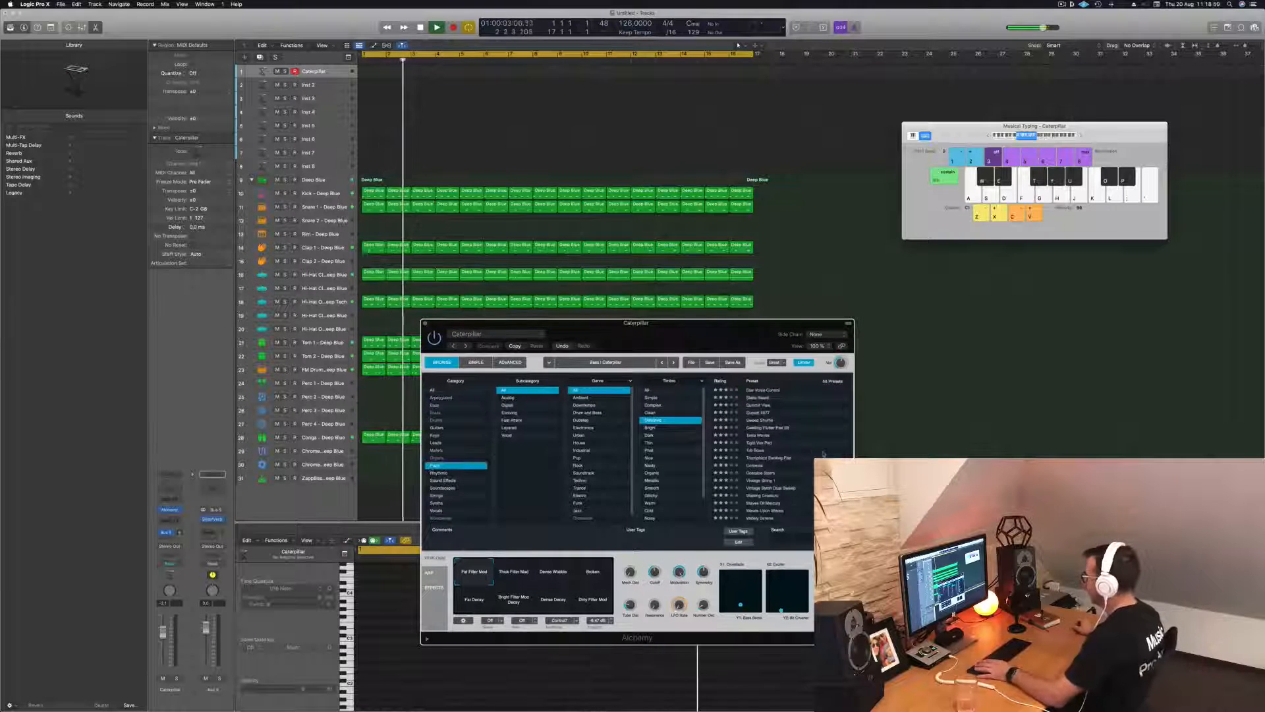
click(764, 473)
Reposition the Alchemy window over the arrangement, shift the Musical Typing octave range up, and play a note
drag(662, 330, 705, 317)
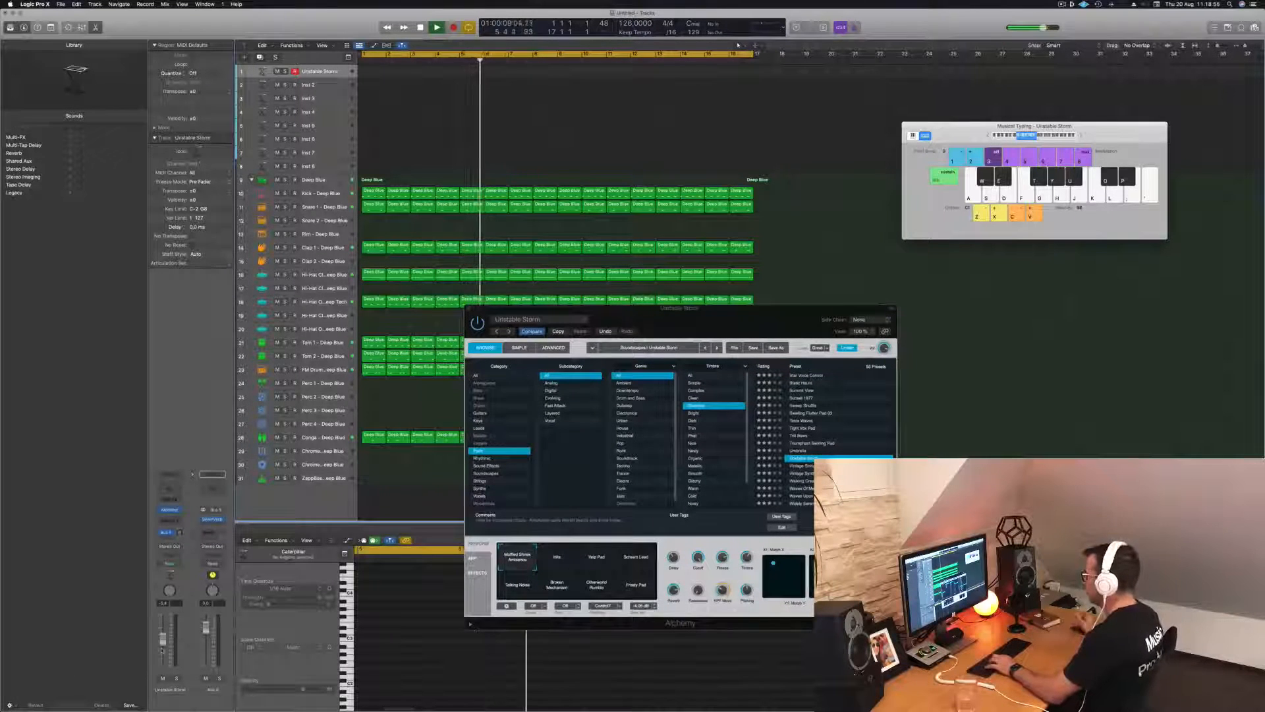
mouse_move(724, 326)
mouse_down()
mouse_move(700, 351)
mouse_move(721, 328)
mouse_up()
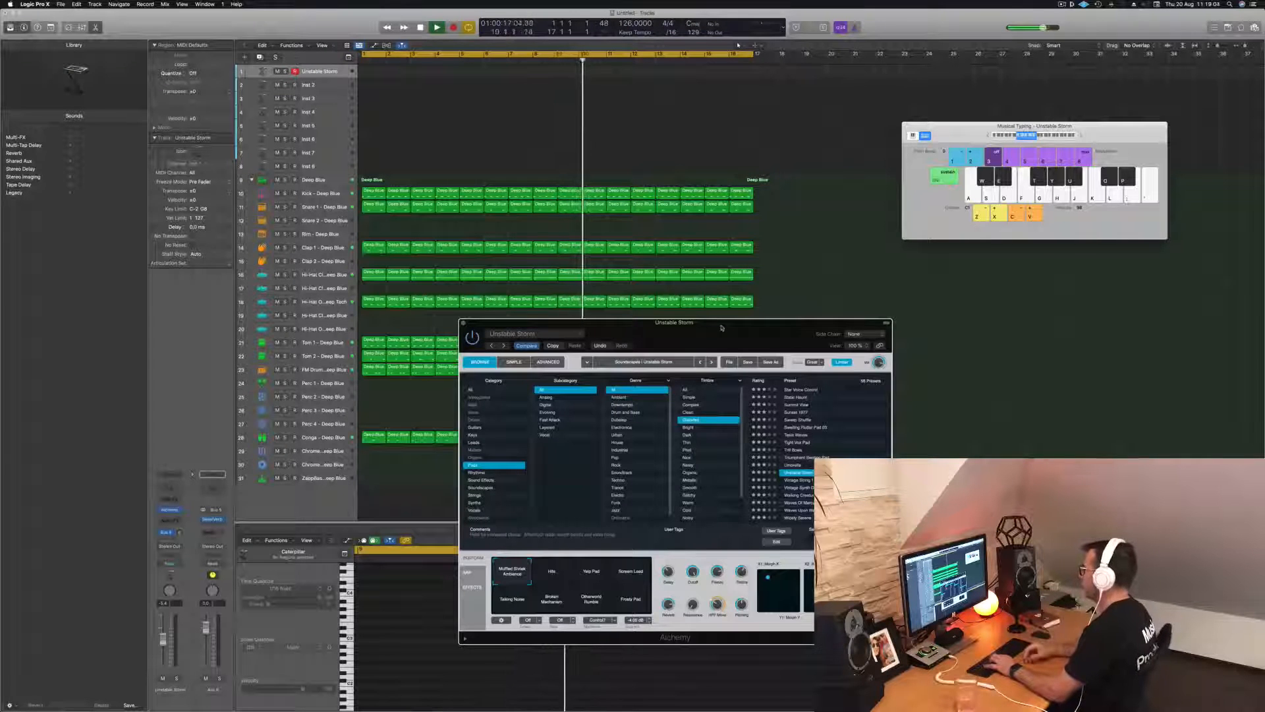
drag(779, 330, 809, 180)
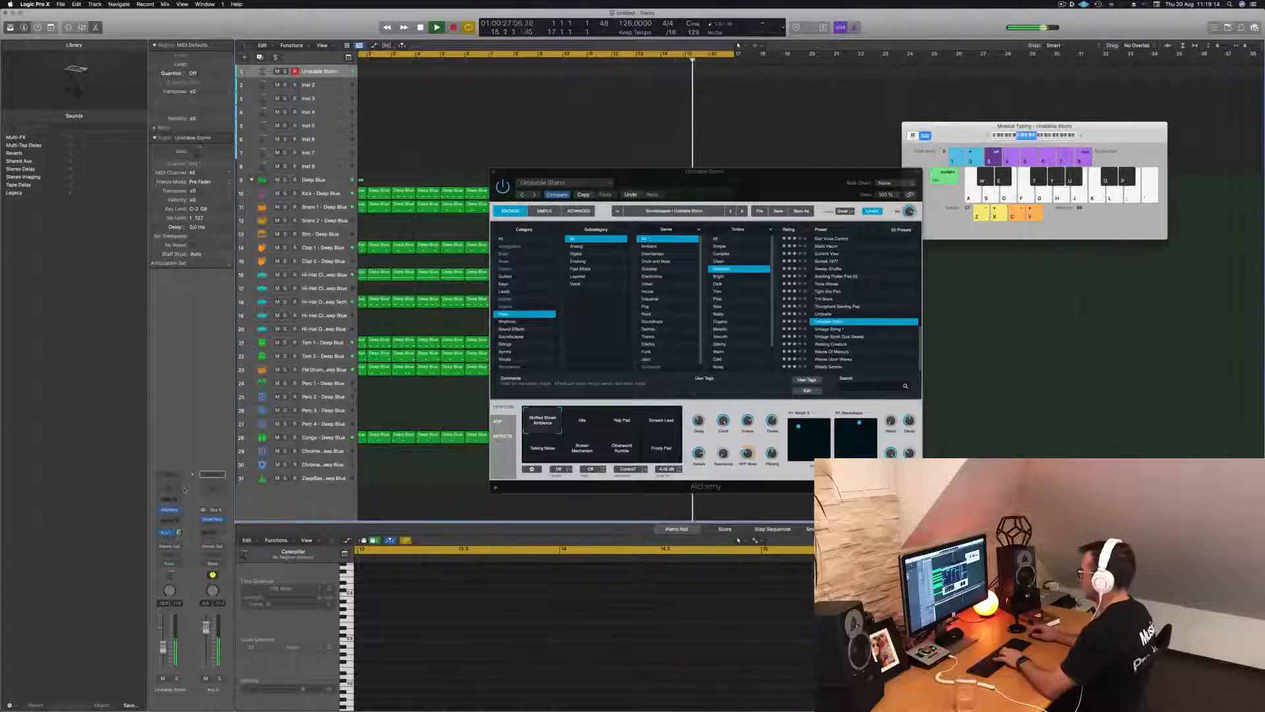
click(1082, 137)
key(h)
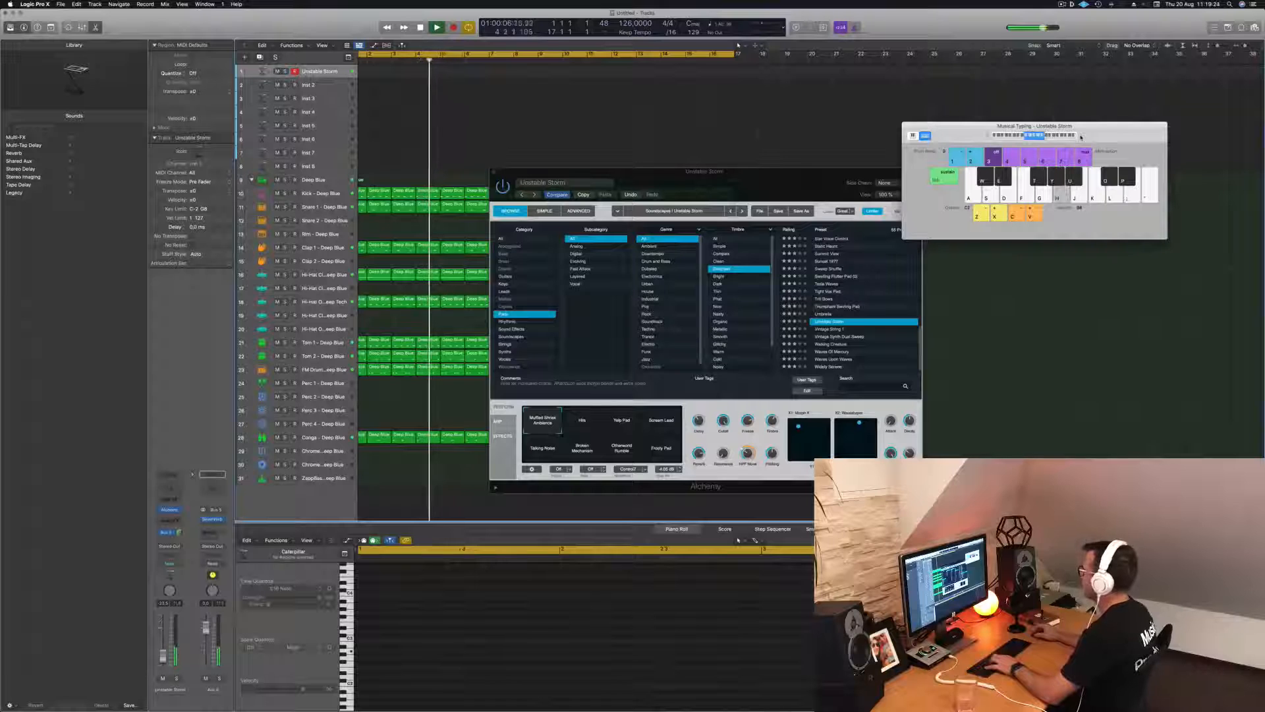
Audition Unstable Storm's performance variations, including Hits and Yep Pad
drag(777, 173, 758, 147)
click(561, 399)
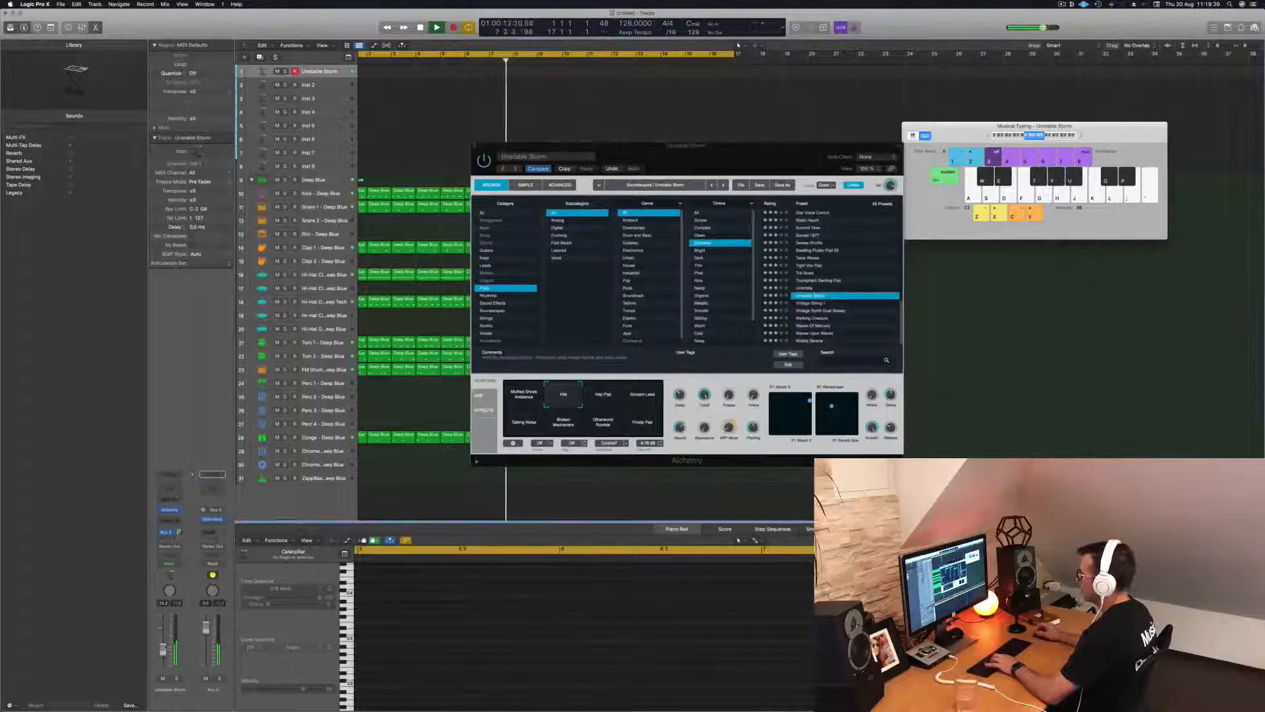
click(600, 399)
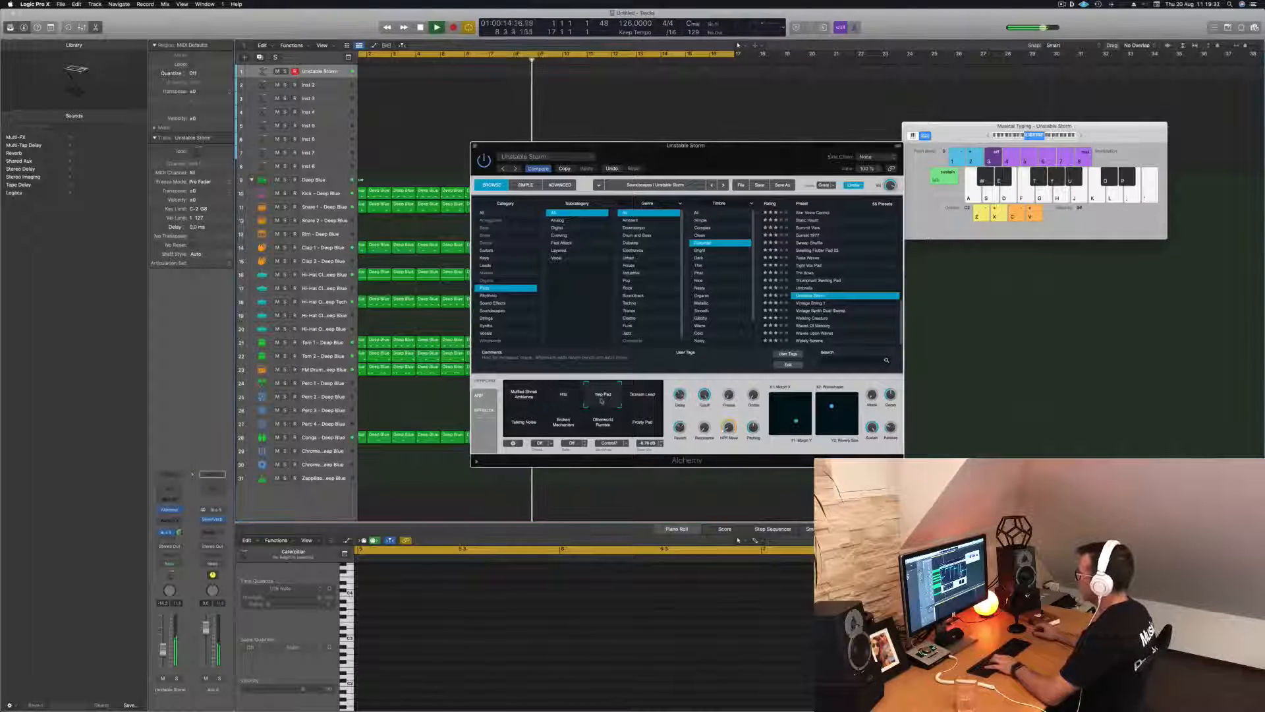
click(648, 400)
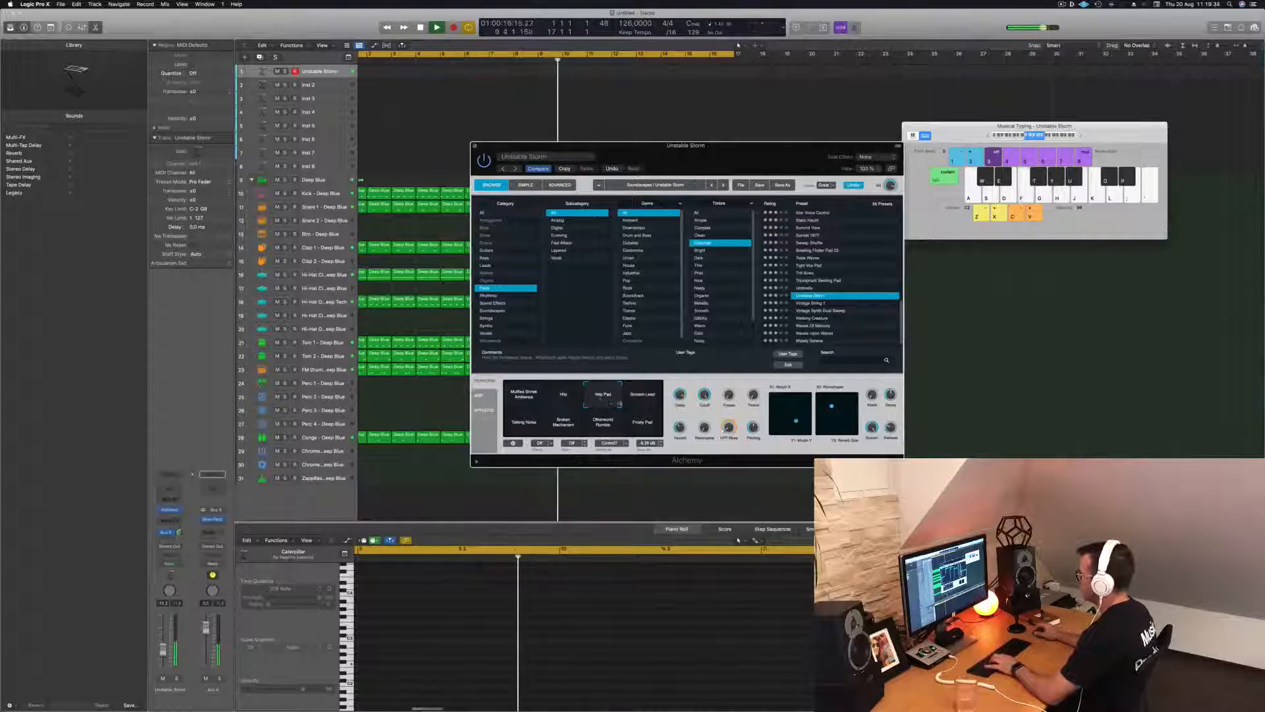
Load the Vintage String 1 preset and play a few notes with it
click(817, 304)
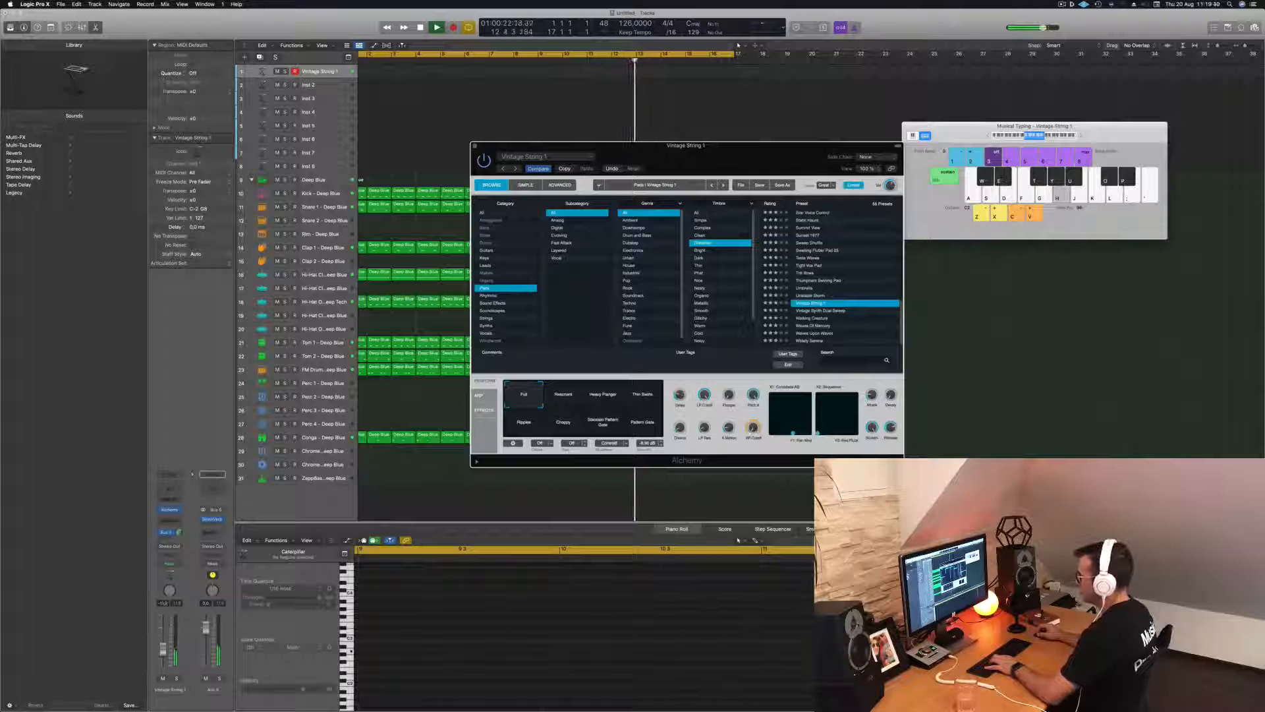
click(164, 649)
key(f)
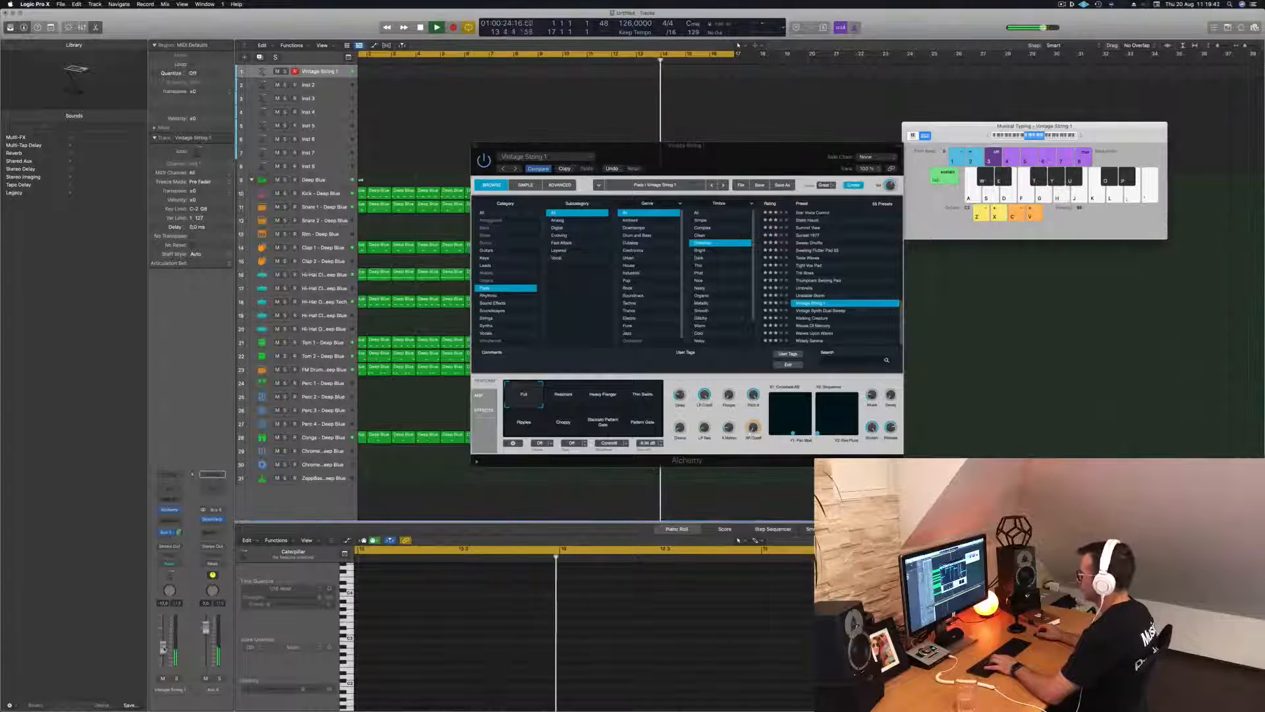
key(d)
key(f)
key(f)
Try the Vintage Synth Dual Sweep and Walking Creature presets, load Waves Of Mercury, and raise its track volume slightly
click(817, 311)
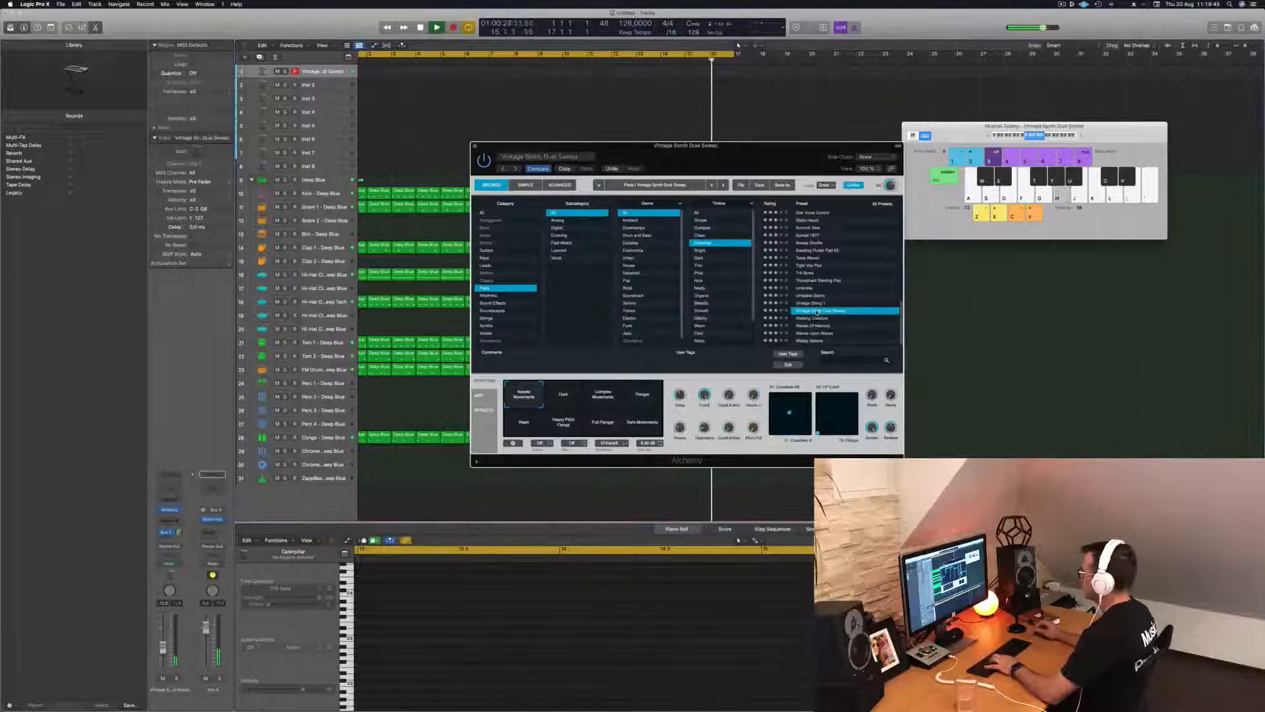
click(813, 318)
click(817, 325)
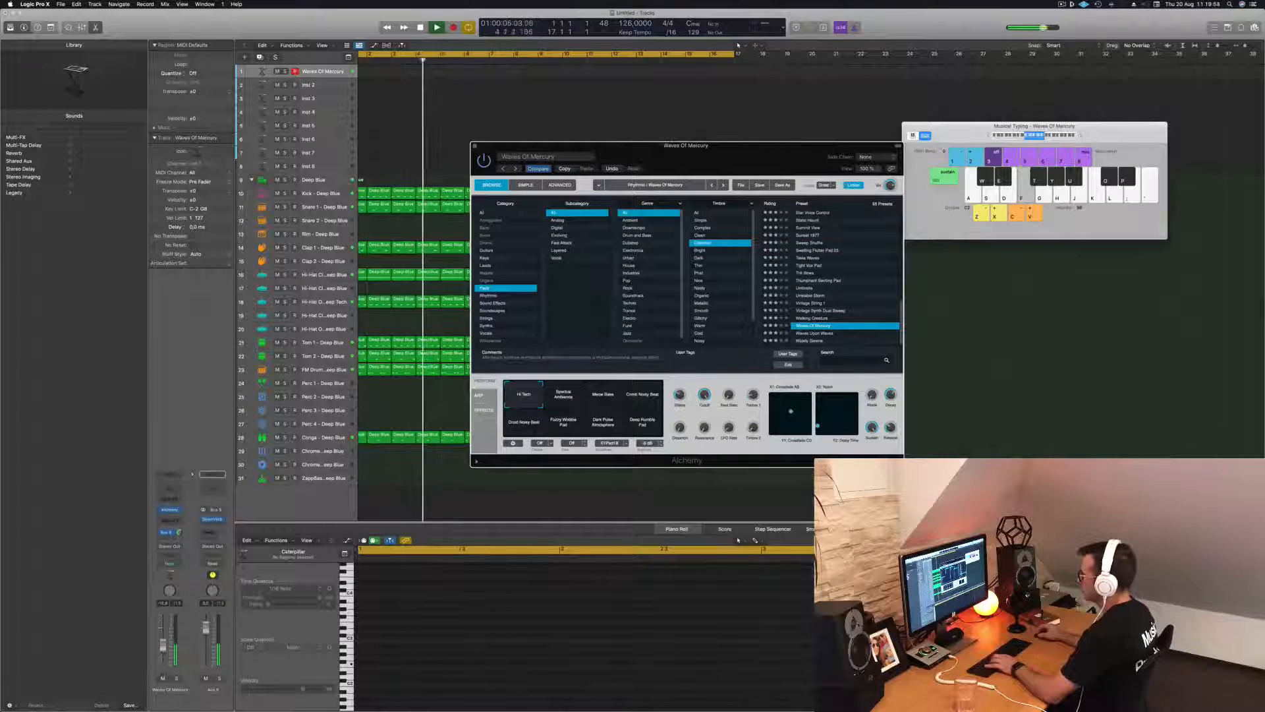
drag(164, 645, 164, 642)
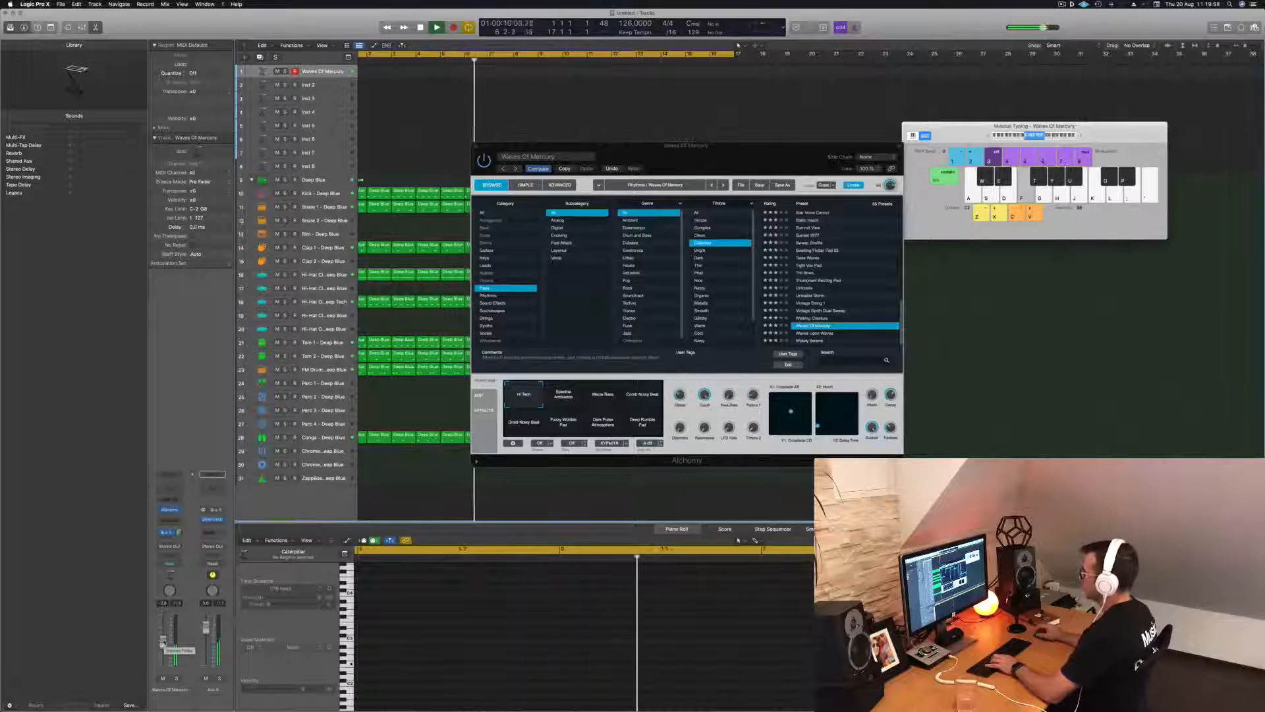
Move the Alchemy window lower and audition the Waves Of Mercury performance variations, returning to Hi Tech
drag(747, 155, 858, 222)
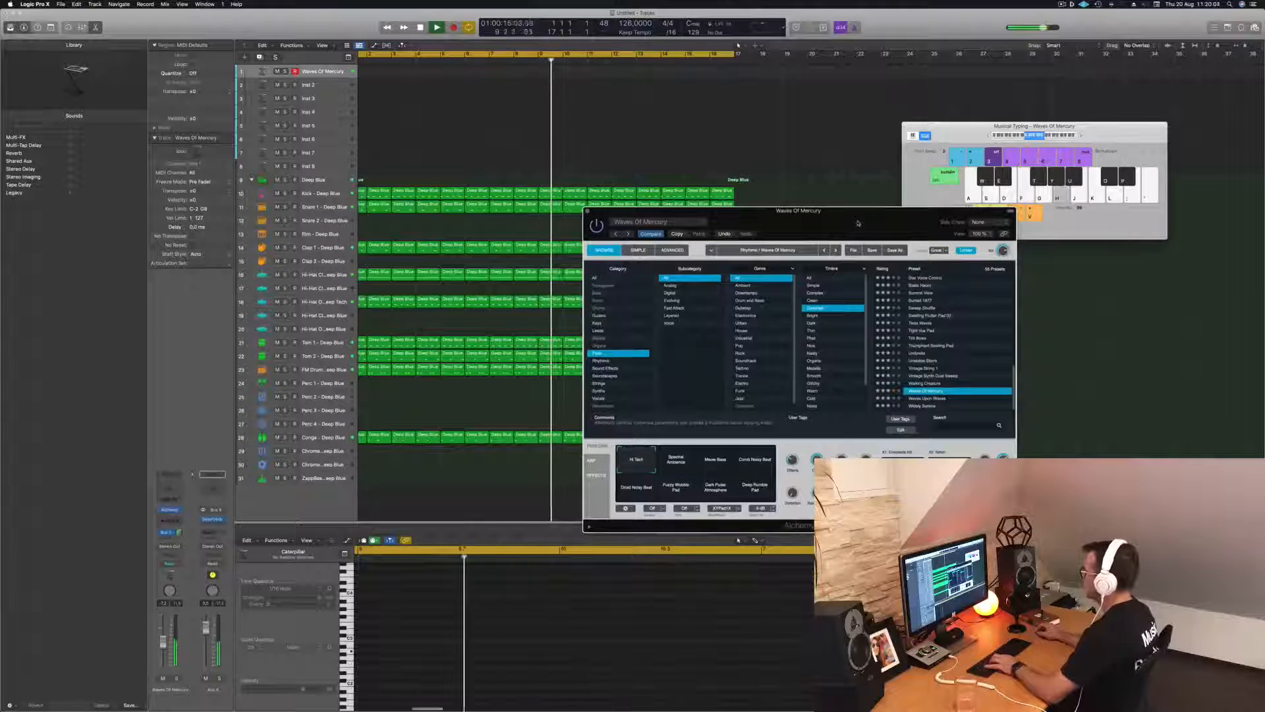
drag(858, 223, 830, 230)
key(f)
click(647, 462)
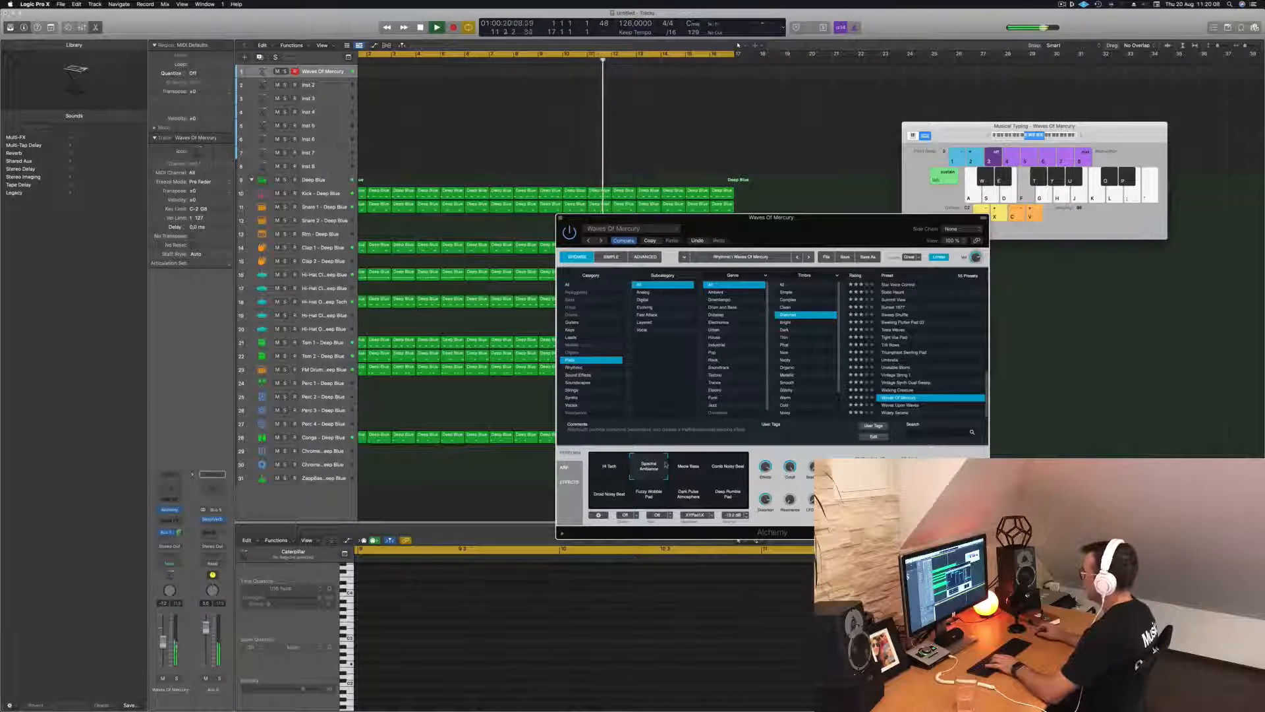
click(692, 470)
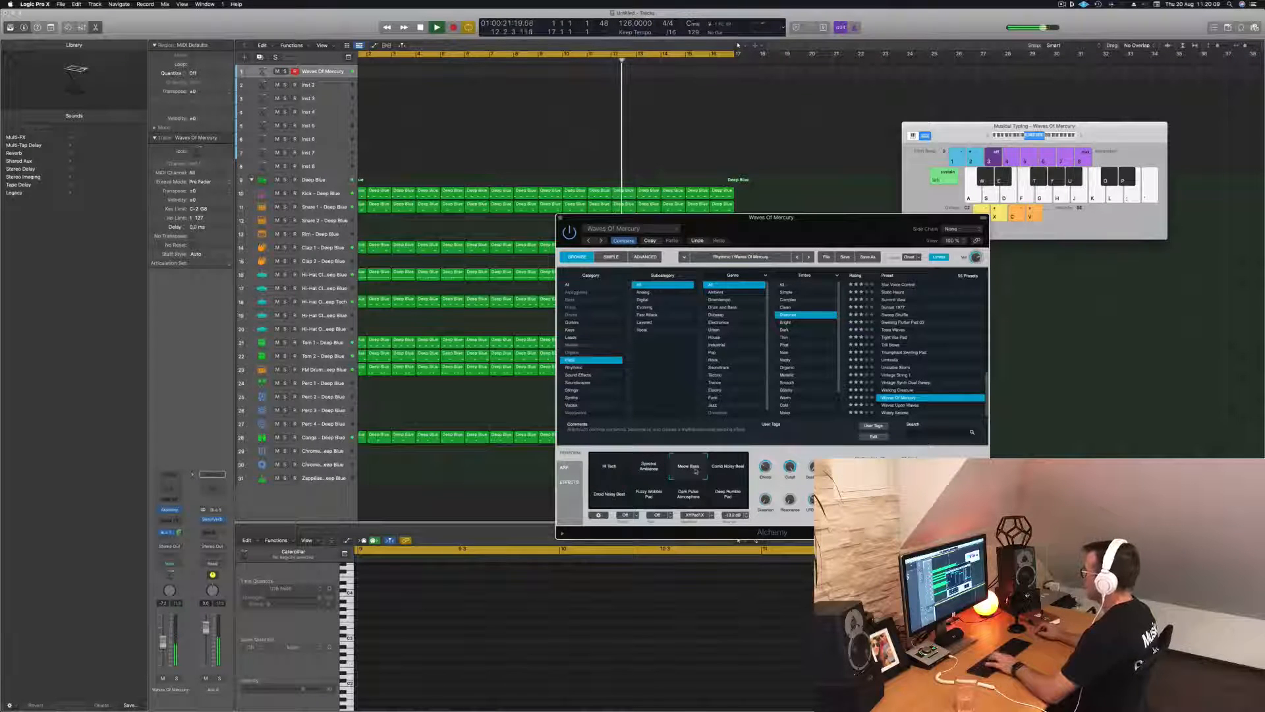
click(730, 469)
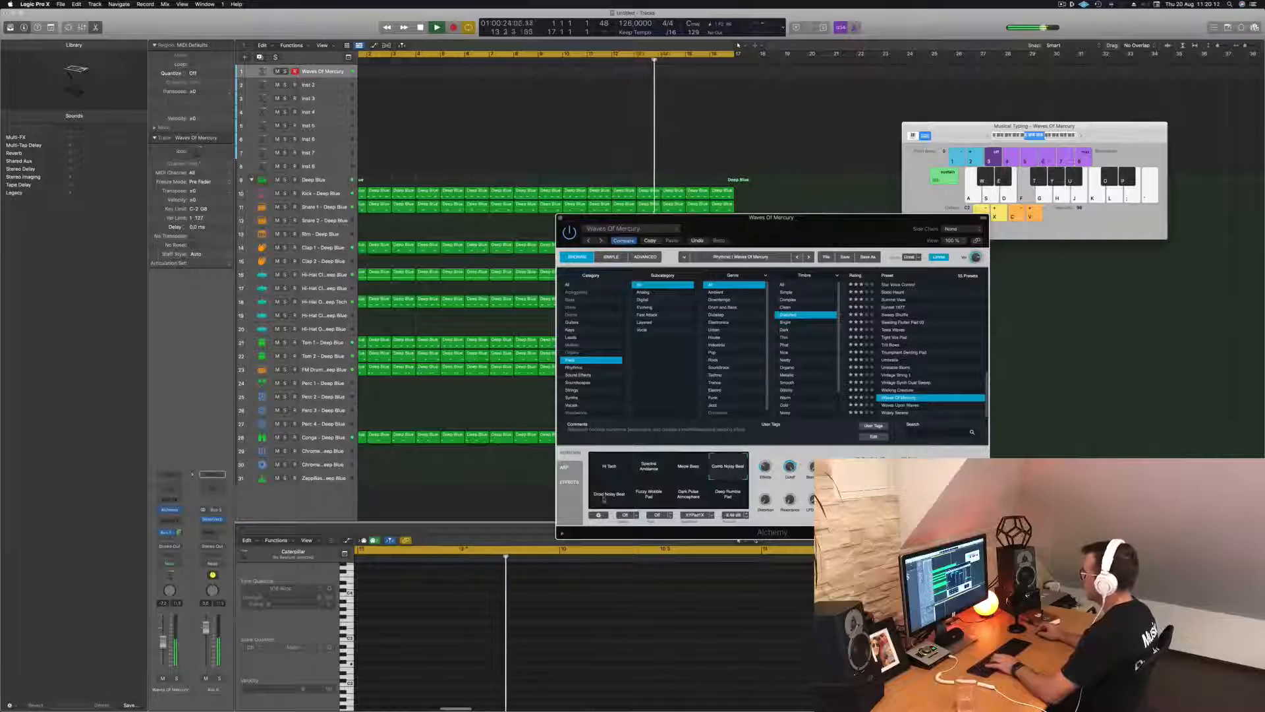
click(653, 501)
click(652, 499)
click(687, 501)
click(733, 502)
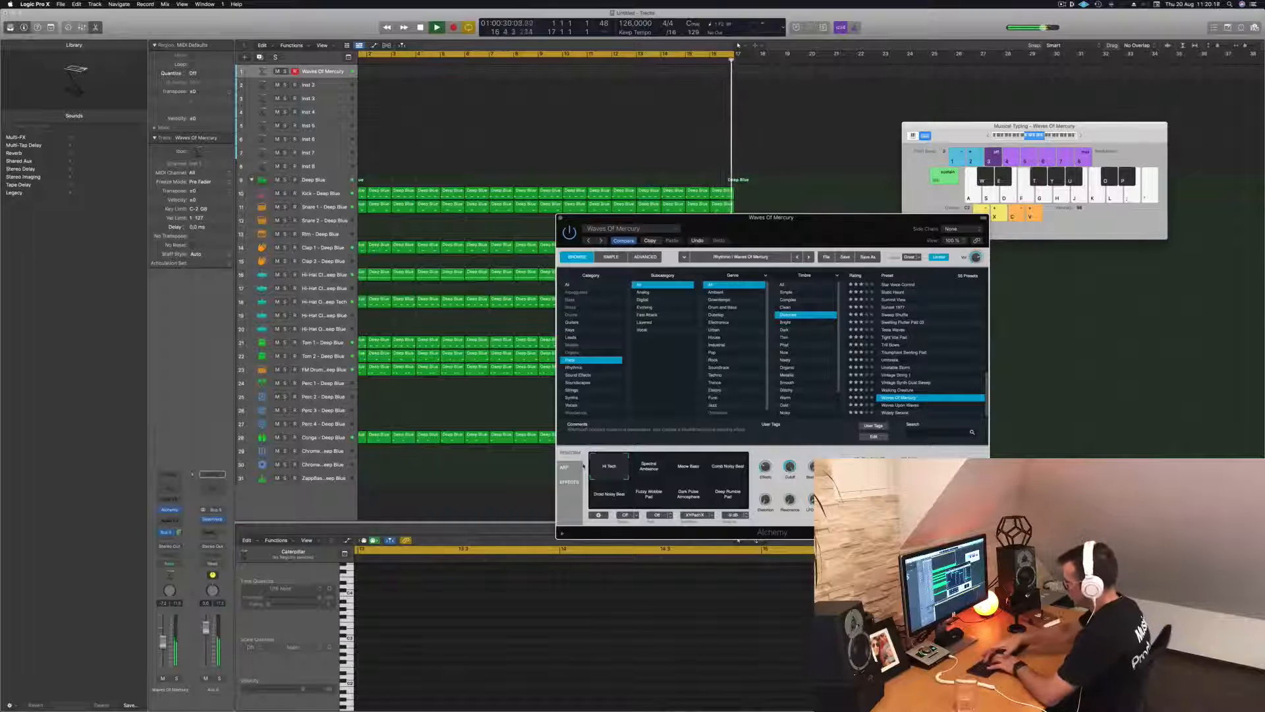
Record a long sustained note on the Waves Of Mercury track
key(r)
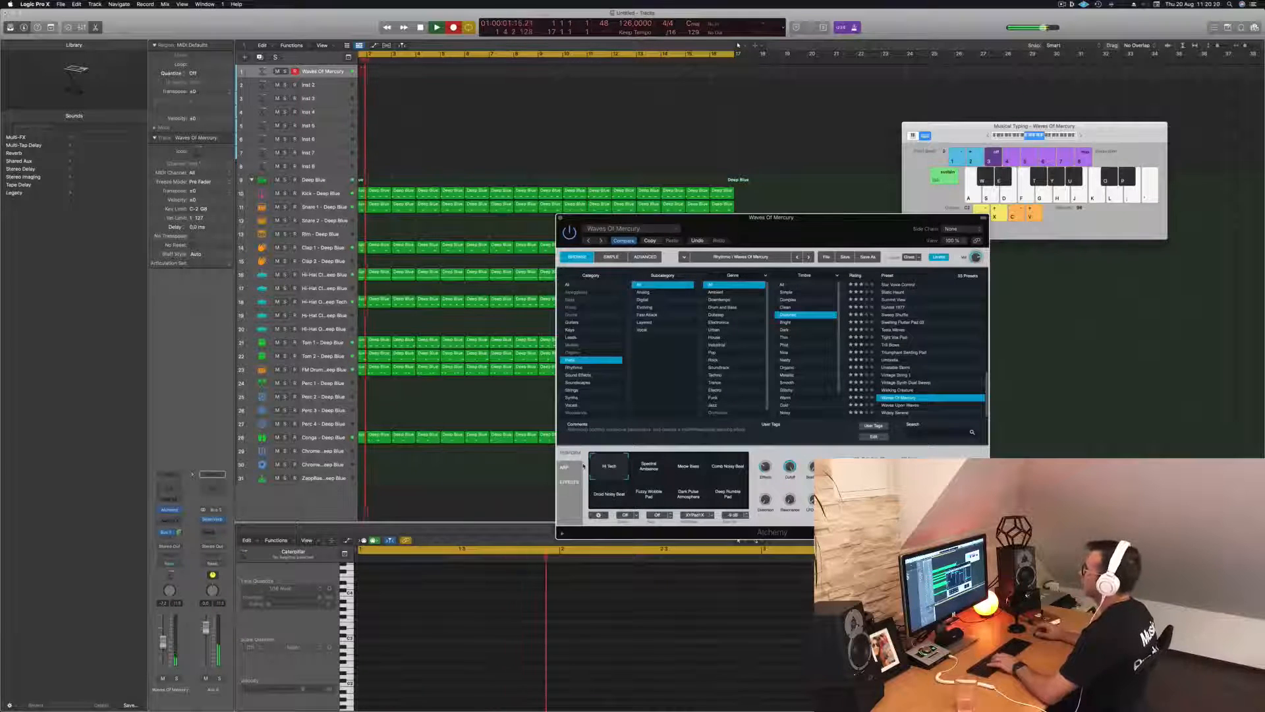
key(f)
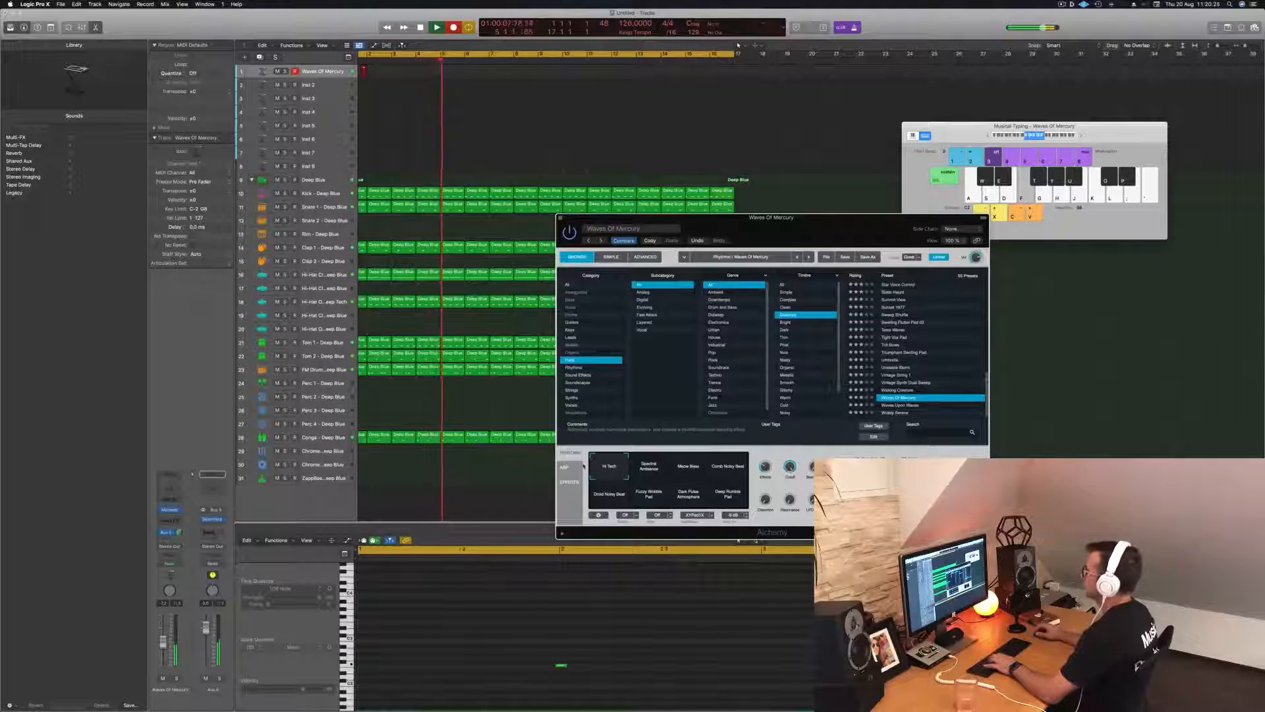
key(space)
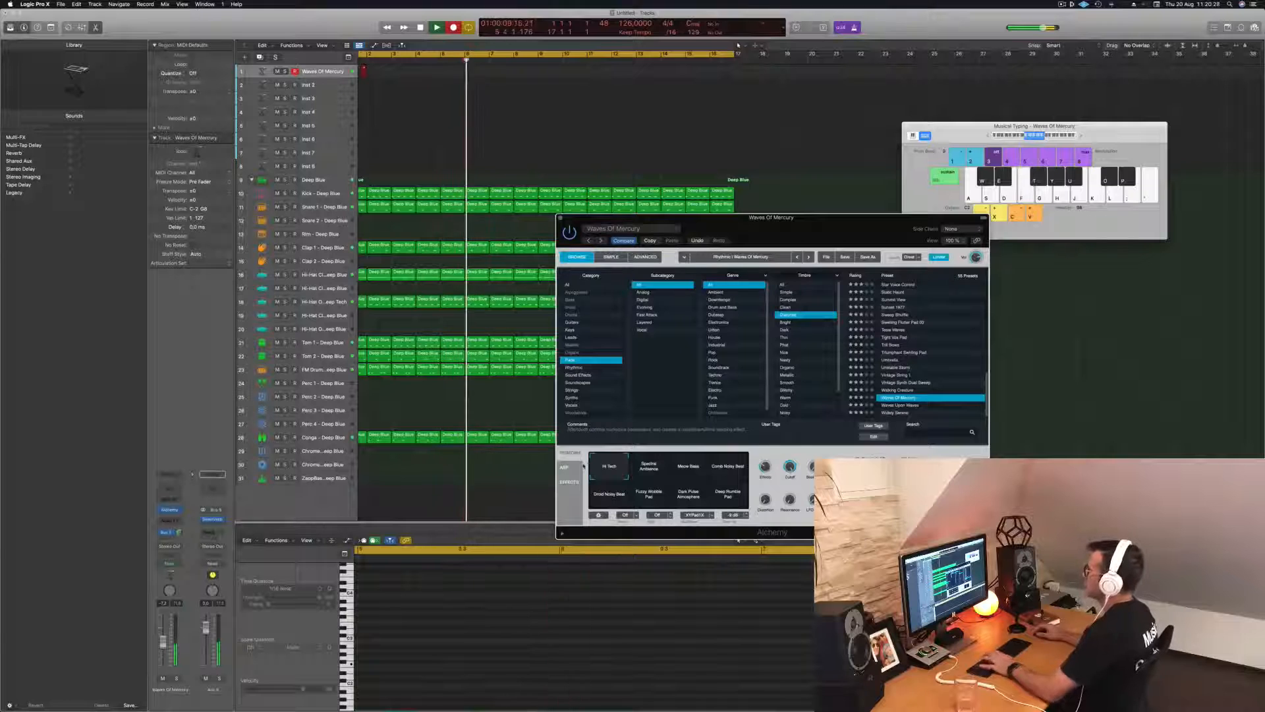
key(space)
key(space)
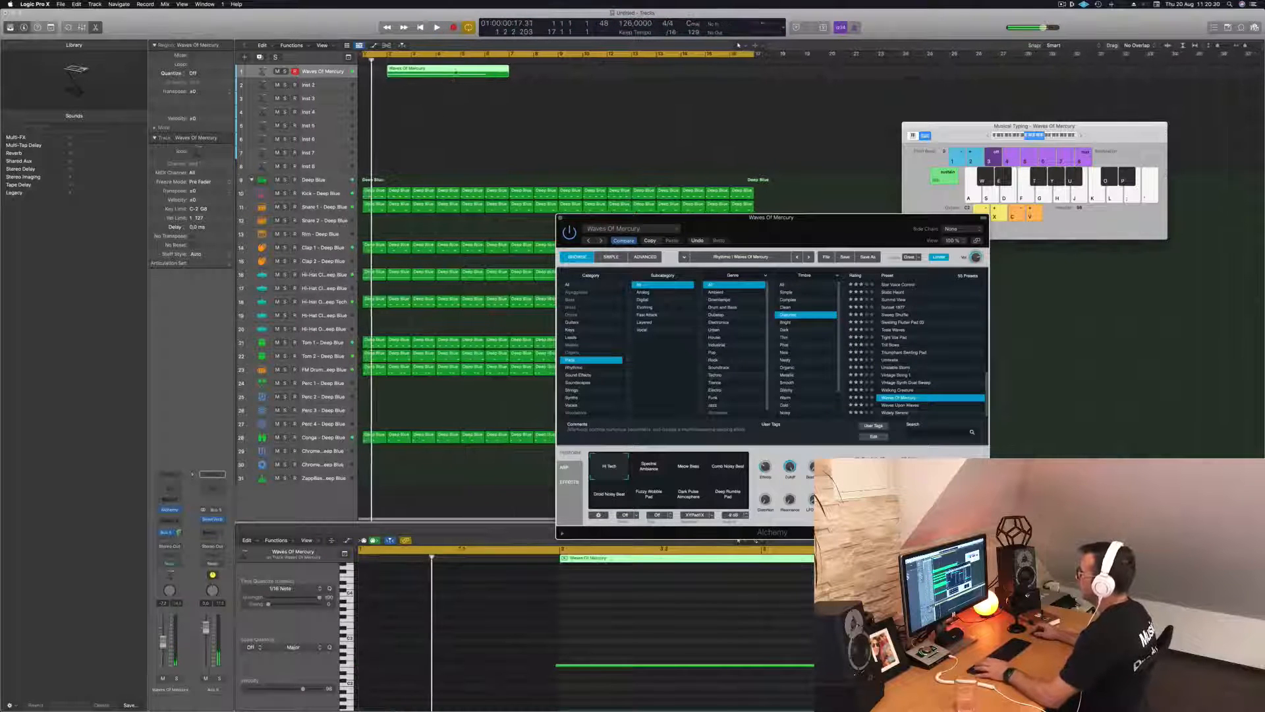
Move the recorded Waves Of Mercury region to start at bar 1, select its note, and play it back
drag(453, 71, 426, 71)
key(space)
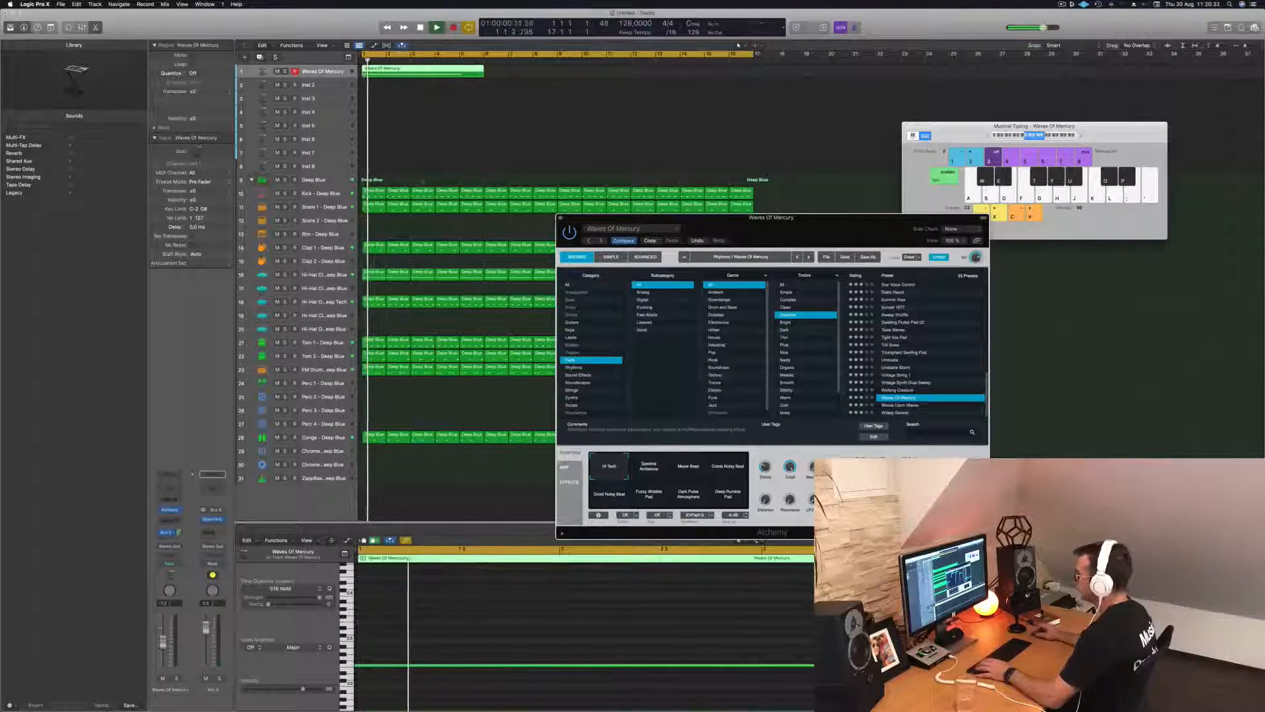
click(467, 683)
key(super+a)
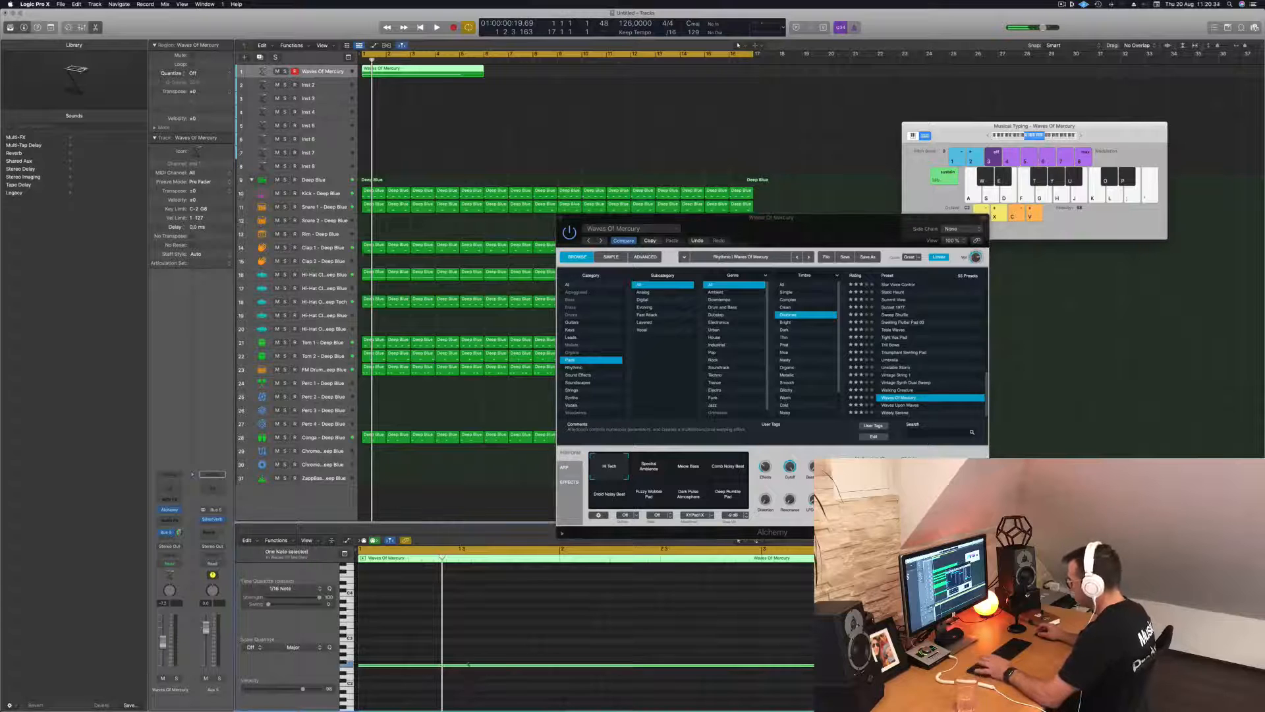
key(space)
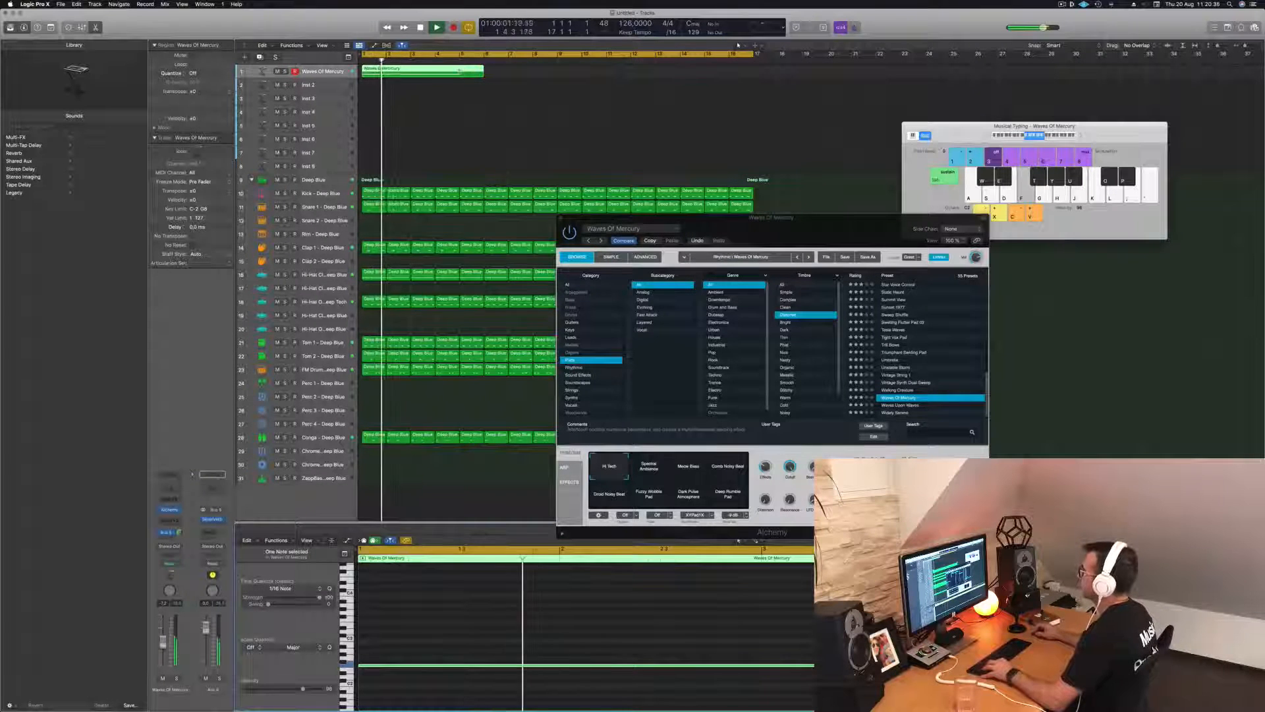
Split the Waves Of Mercury region at bar 5 with its note split too, keep the first four bars, and replay
click(460, 71)
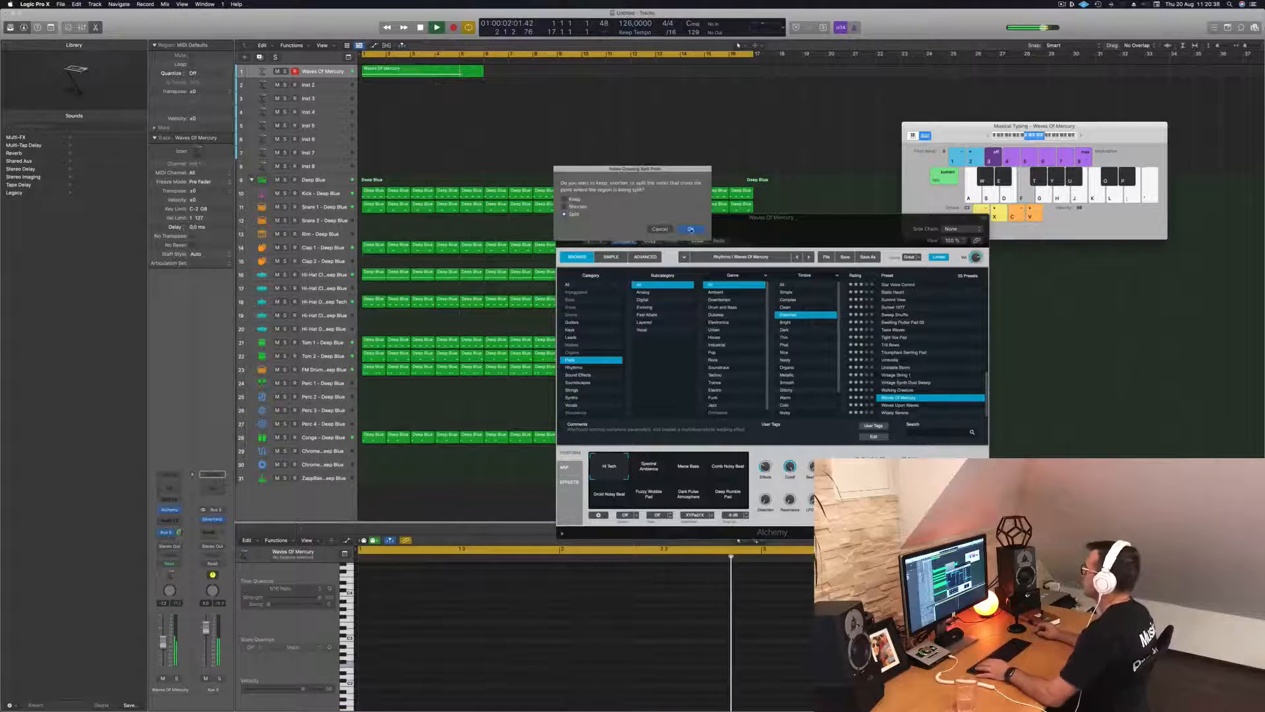
click(691, 229)
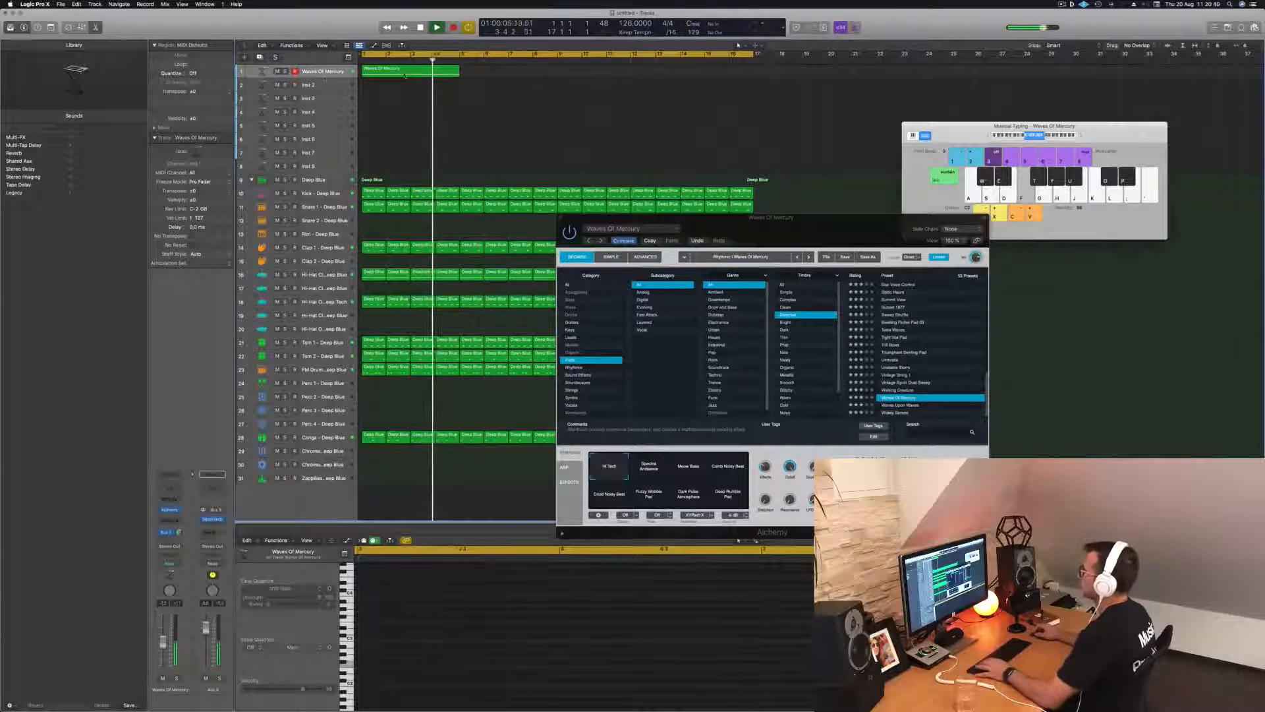
key(space)
key(space)
Enlarge the height of the Waves Of Mercury track and restart playback from the beginning
drag(321, 79, 320, 119)
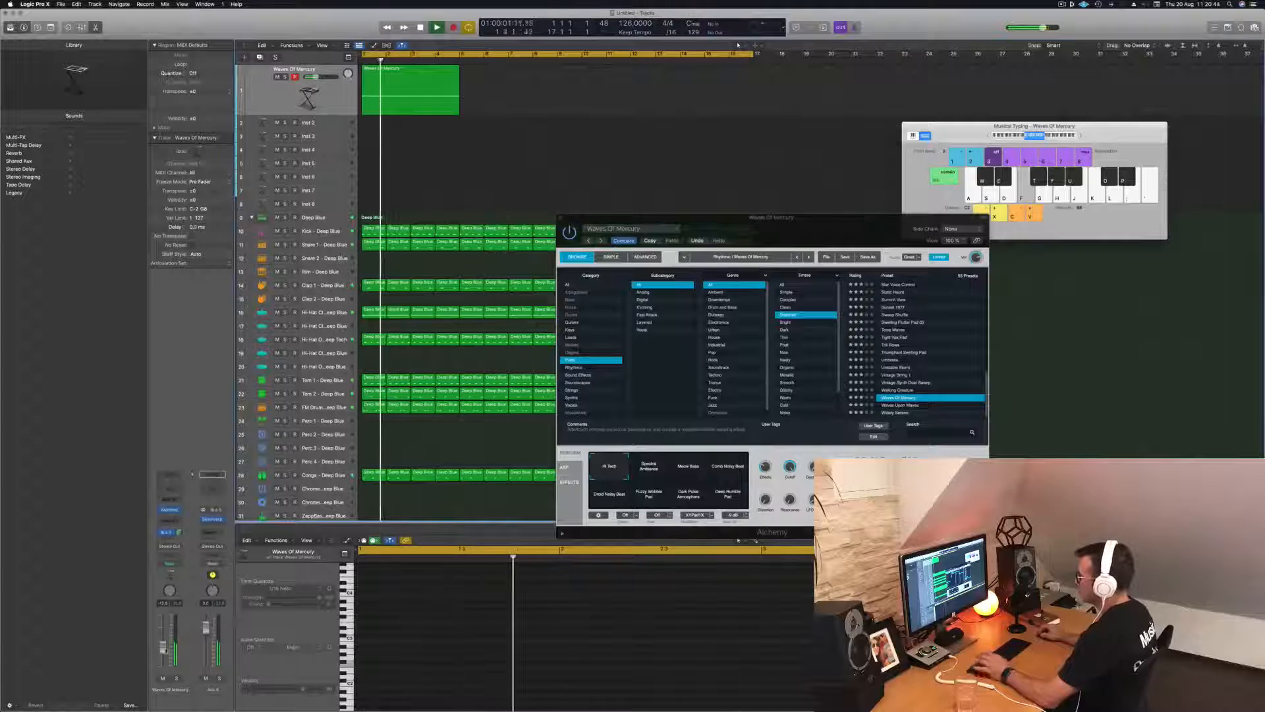
key(space)
key(space)
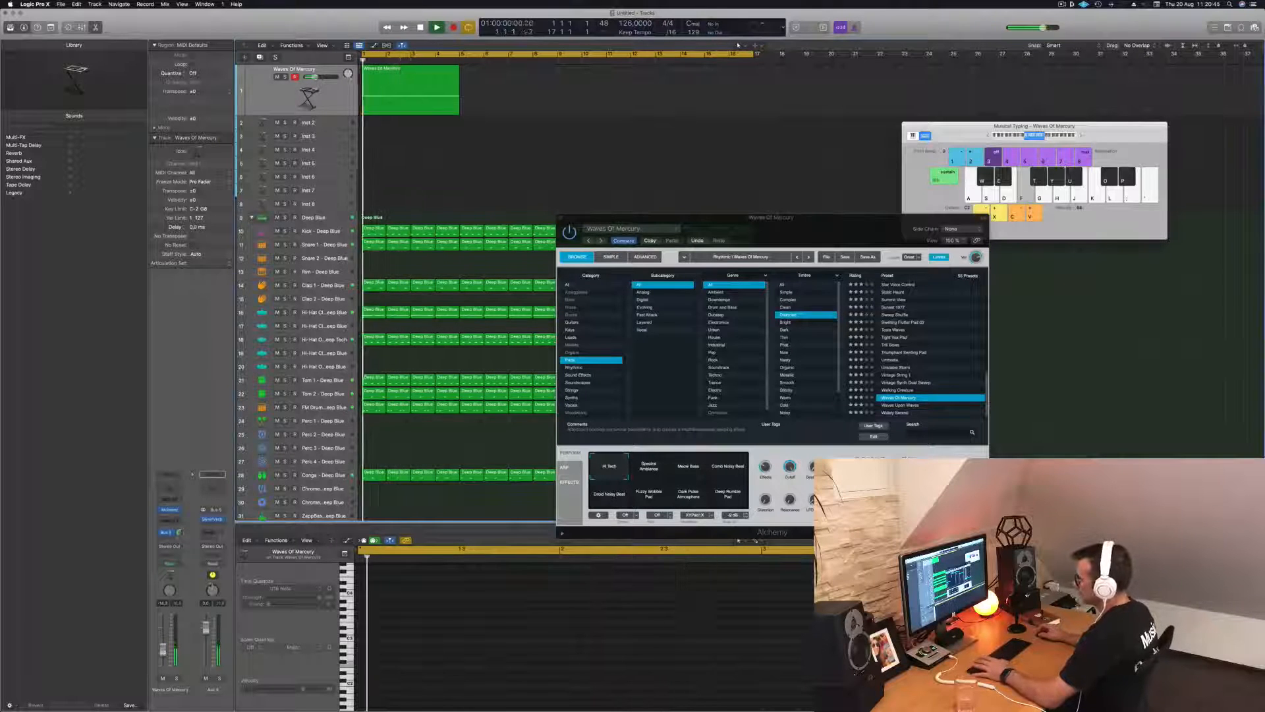
Add a Compressor to the Waves Of Mercury channel's audio effects and reposition its window
click(170, 520)
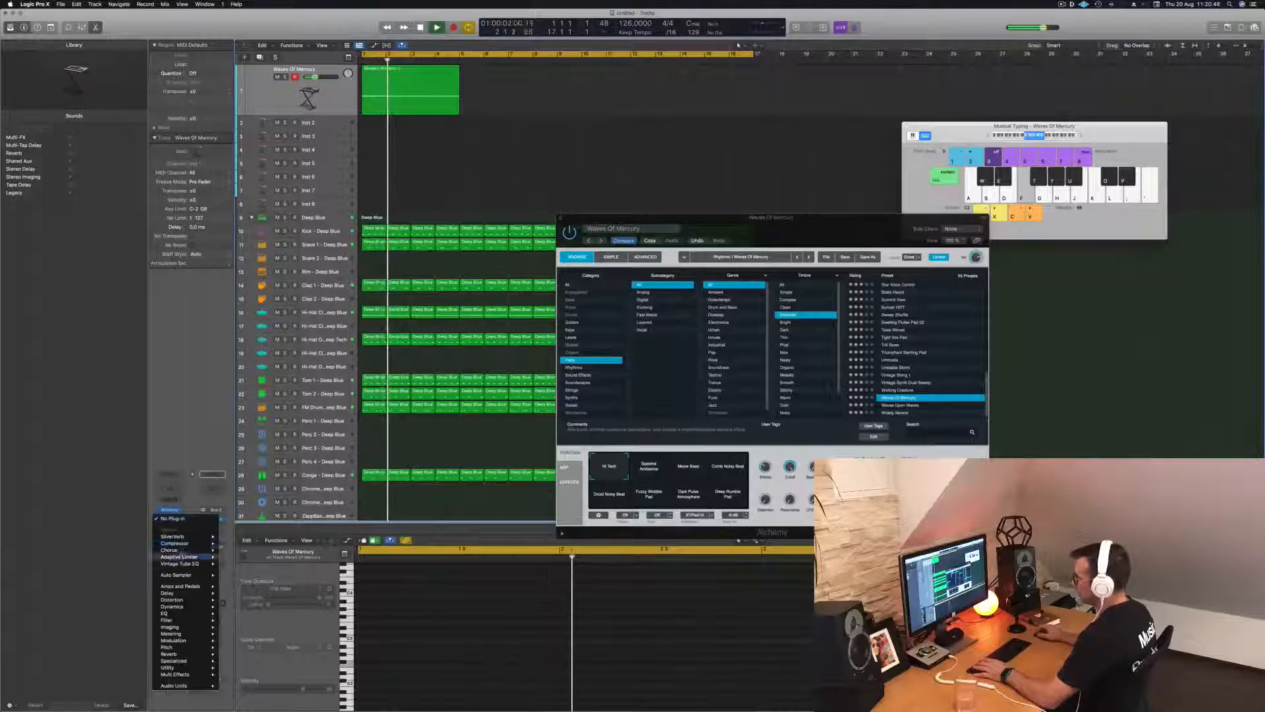
click(174, 543)
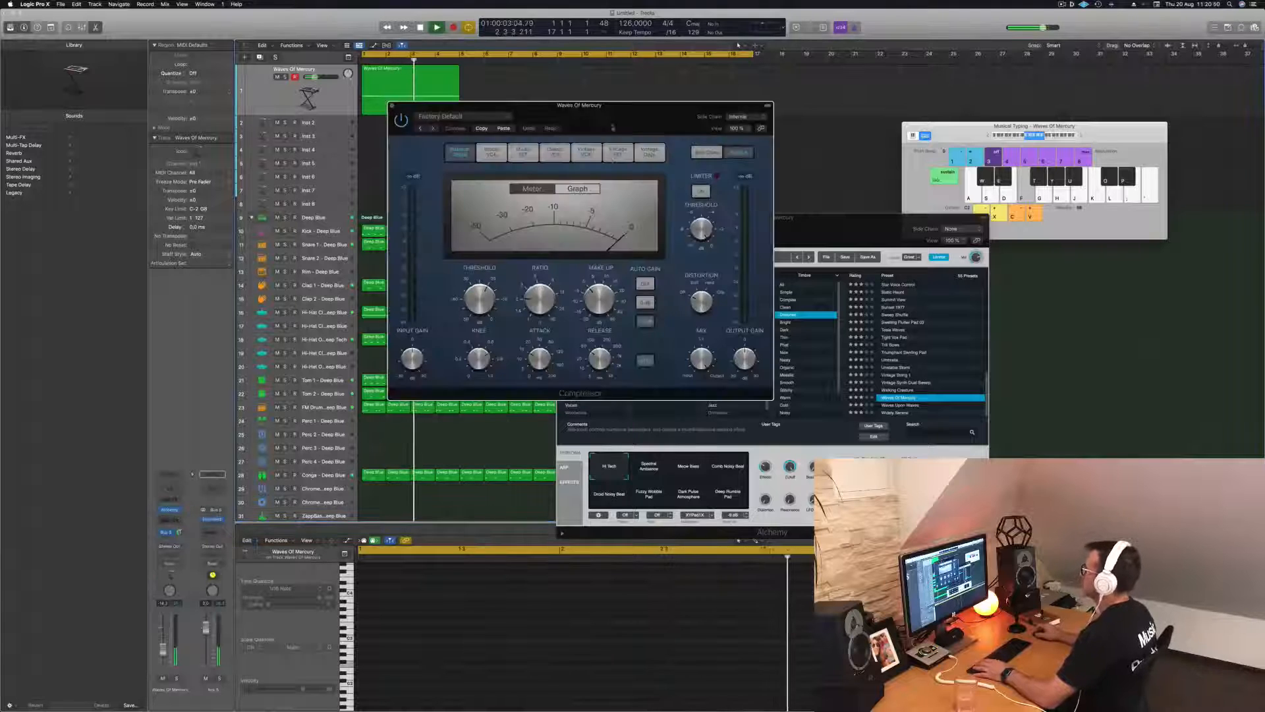
drag(611, 106, 637, 110)
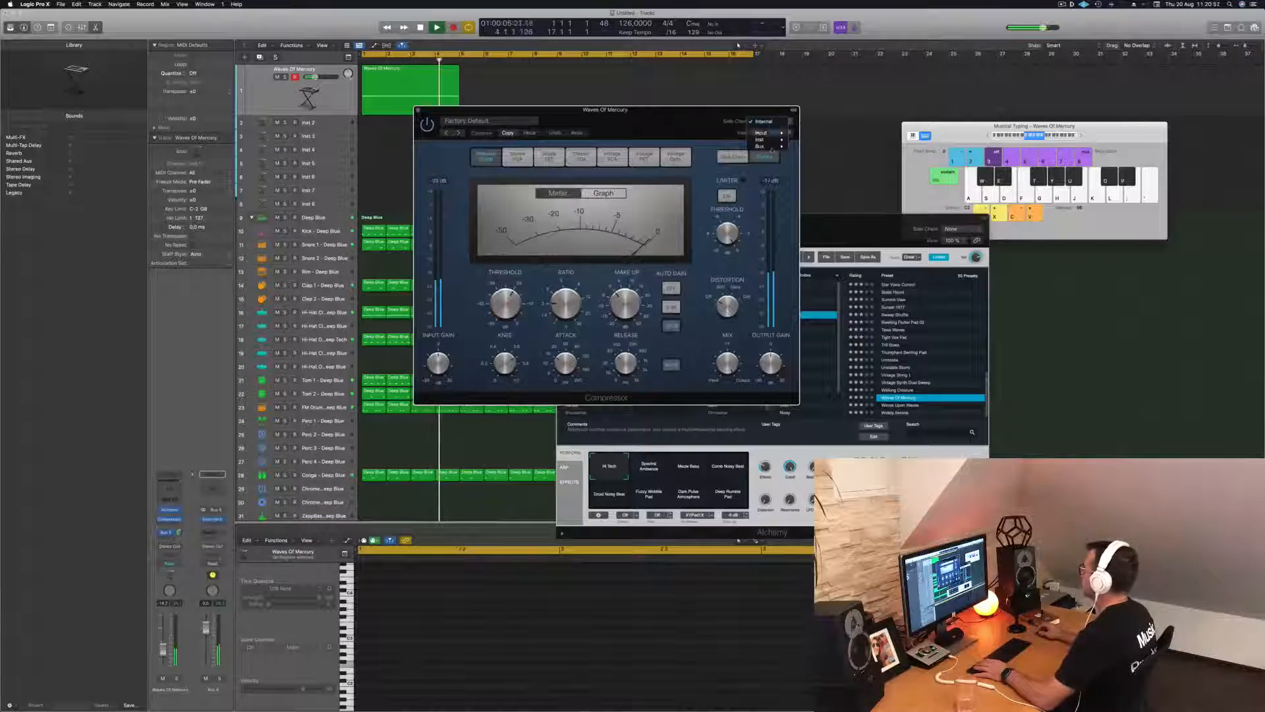
Set the compressor's side chain source to the Kick - Deep Blue track (Inst 9) and restart playback from the beginning
mouse_move(772, 148)
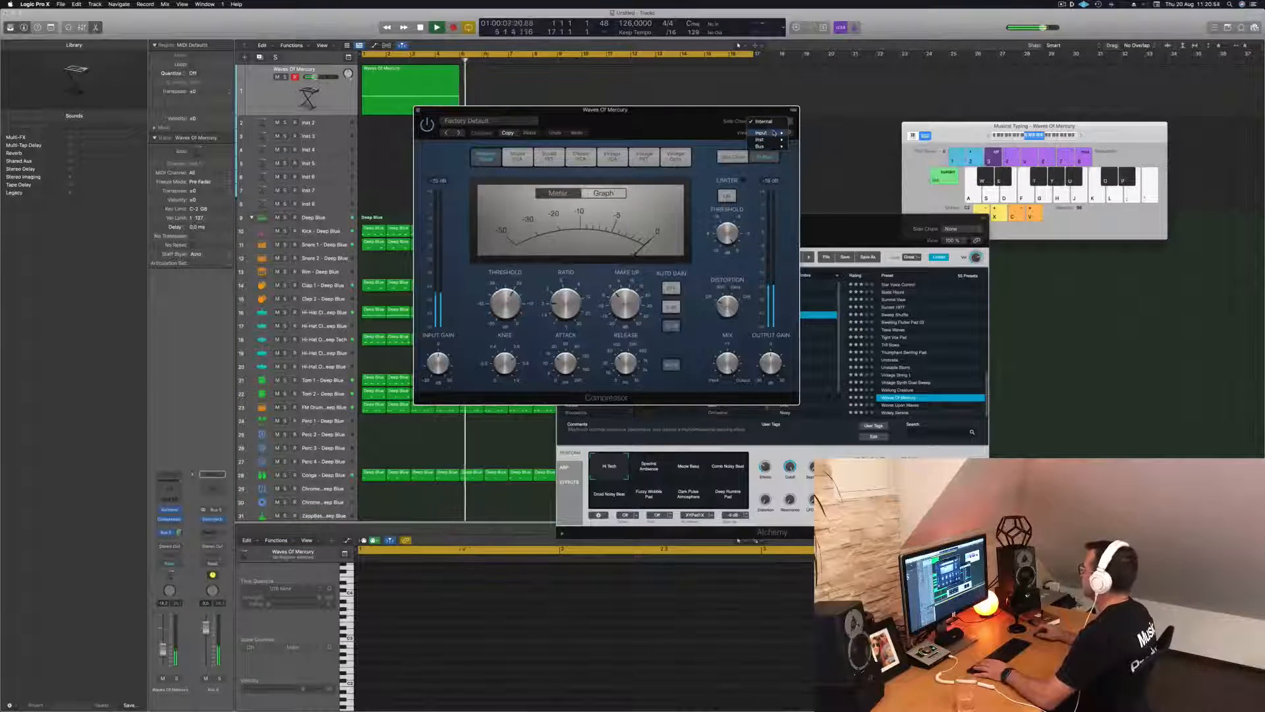
click(717, 133)
click(773, 122)
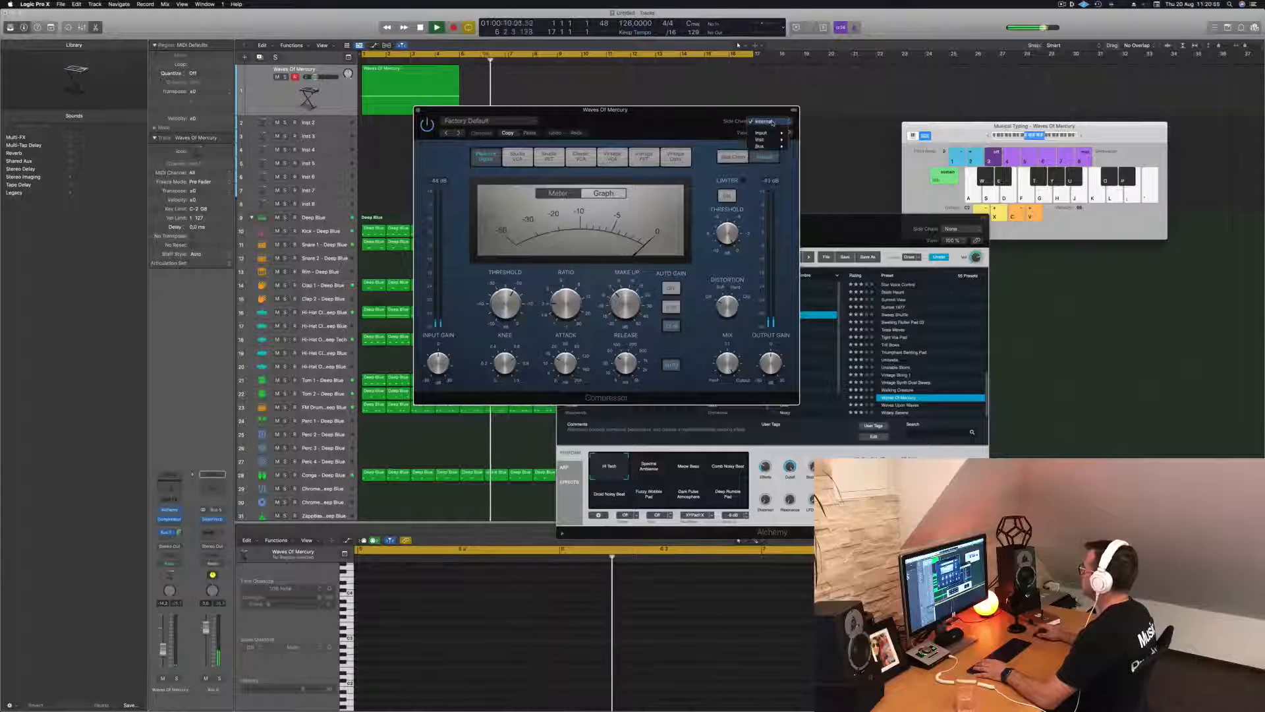
mouse_move(761, 140)
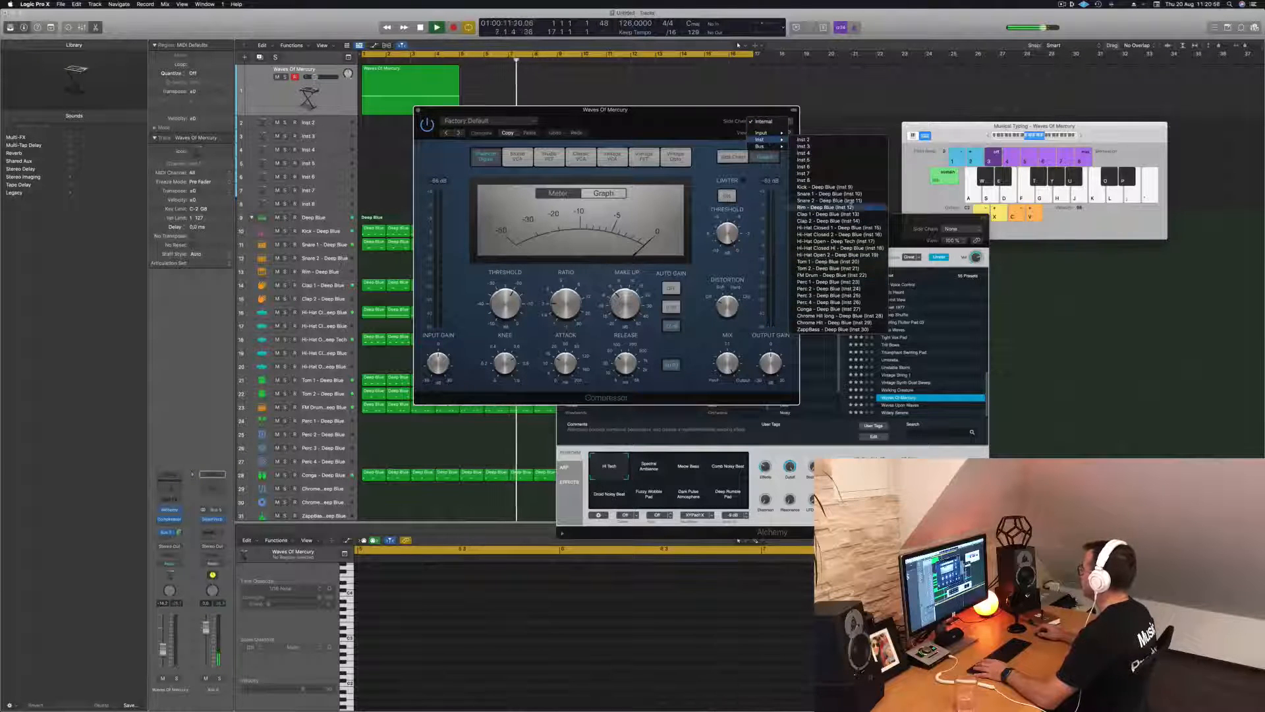
click(828, 187)
drag(672, 110, 815, 119)
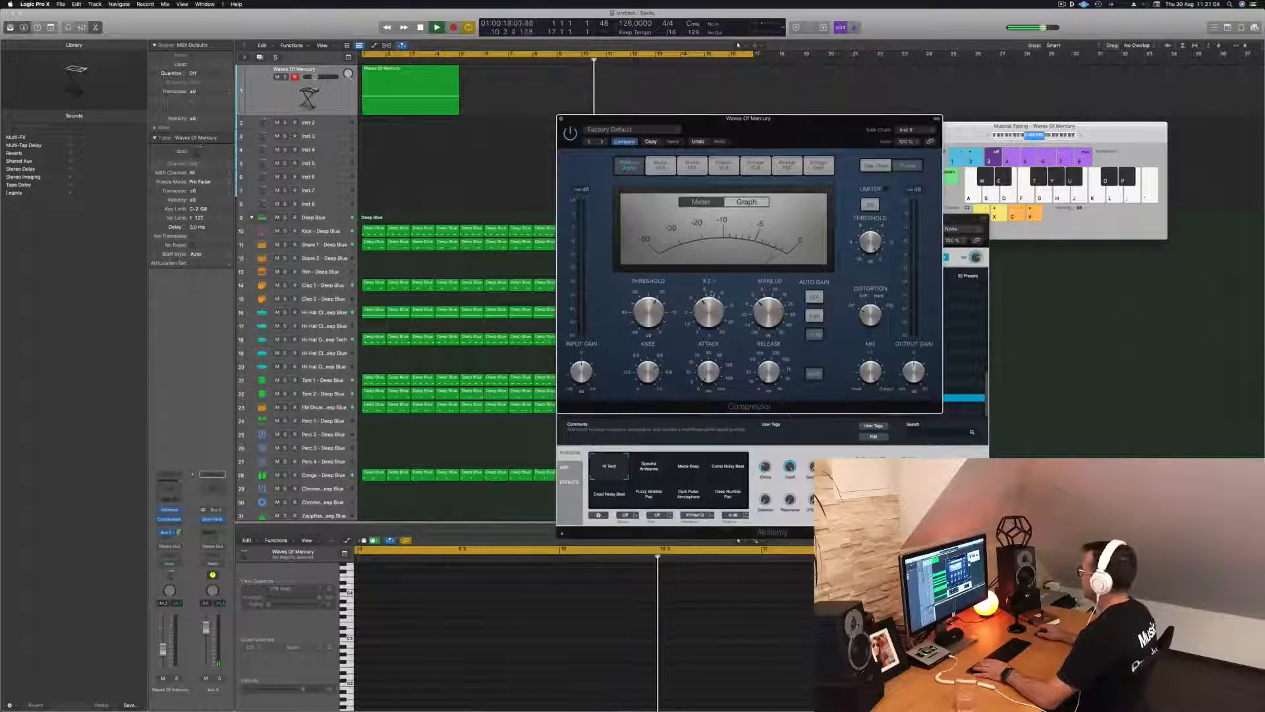
key(Return)
key(space)
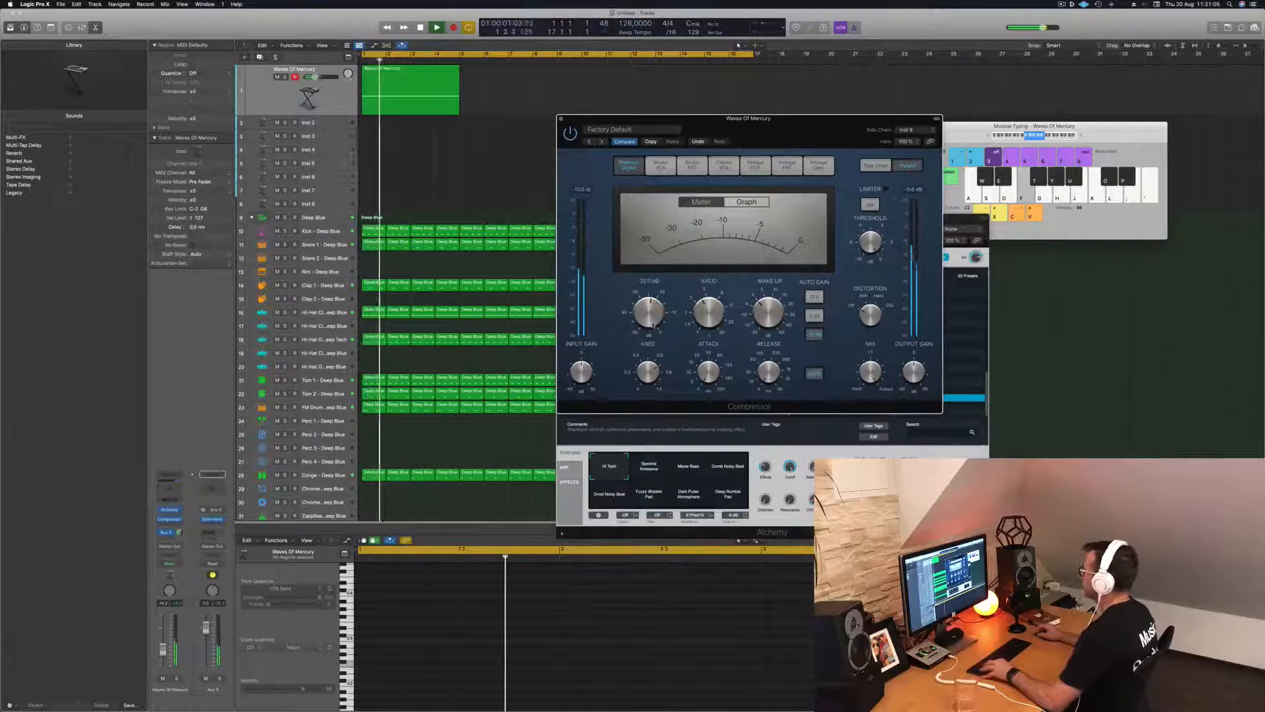
Copy the four-bar Waves Of Mercury region along its track until it fills all 16 bars
click(407, 73)
drag(407, 74, 636, 78)
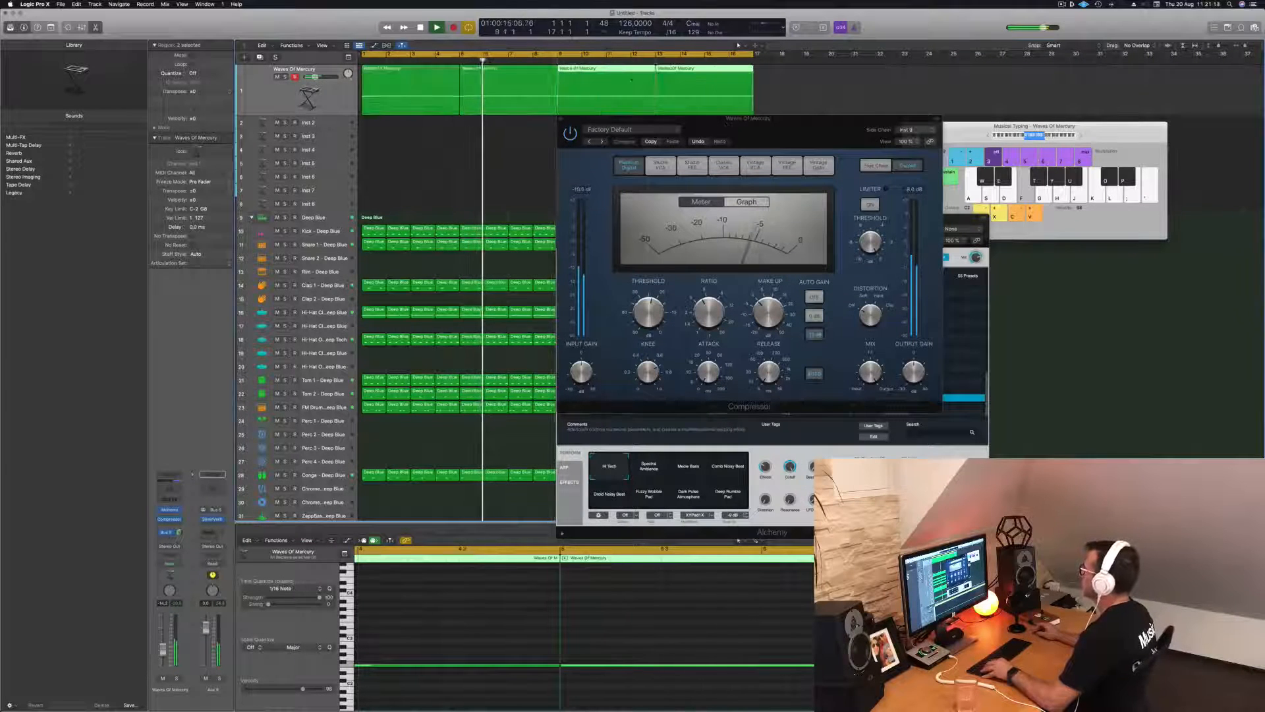
drag(781, 135, 720, 204)
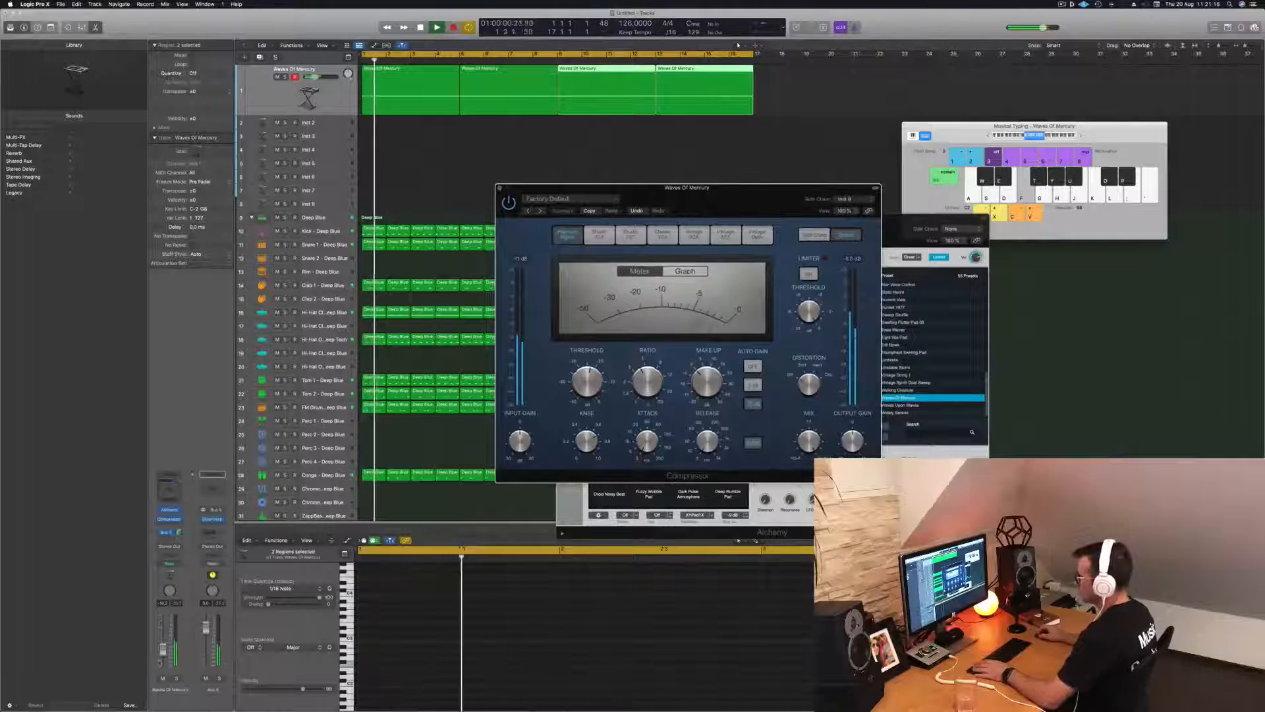
Lower the Waves Of Mercury channel volume slightly and close the compressor window
drag(164, 653, 163, 657)
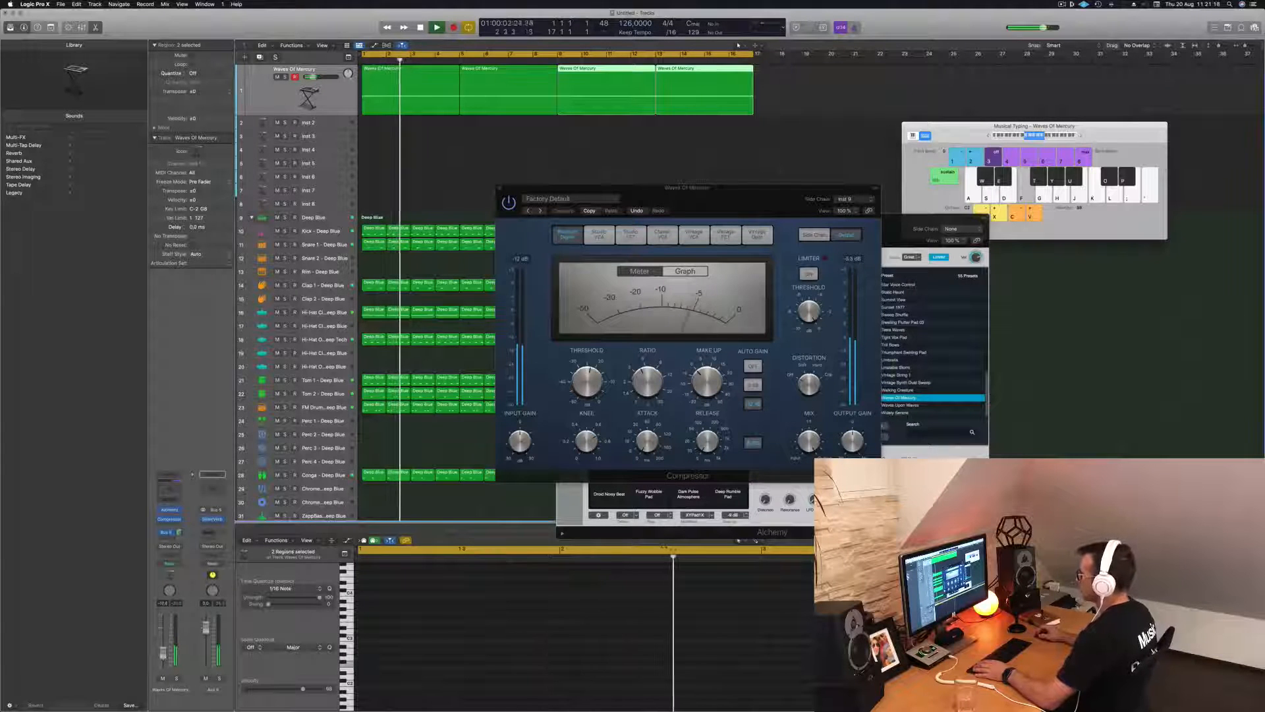
drag(500, 191, 454, 211)
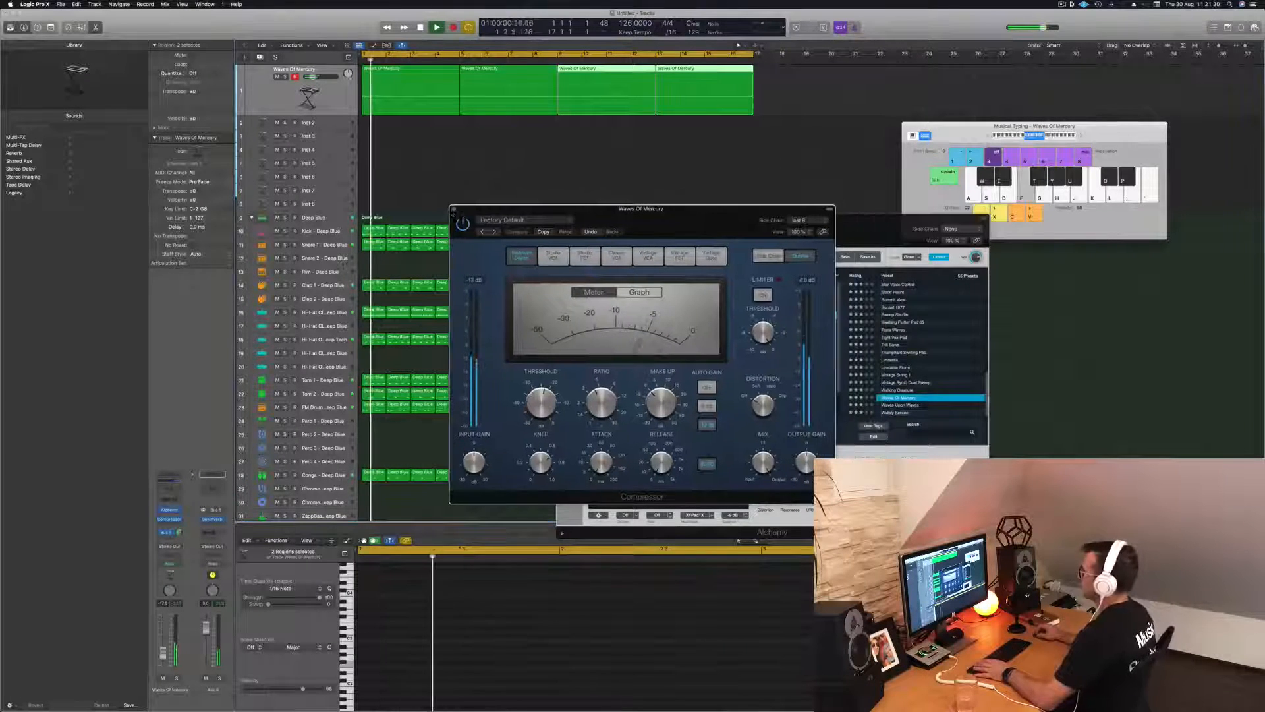
click(453, 210)
Select the Inst 2 track, open its Alchemy instrument, and move the window clear of the other Alchemy window
click(320, 127)
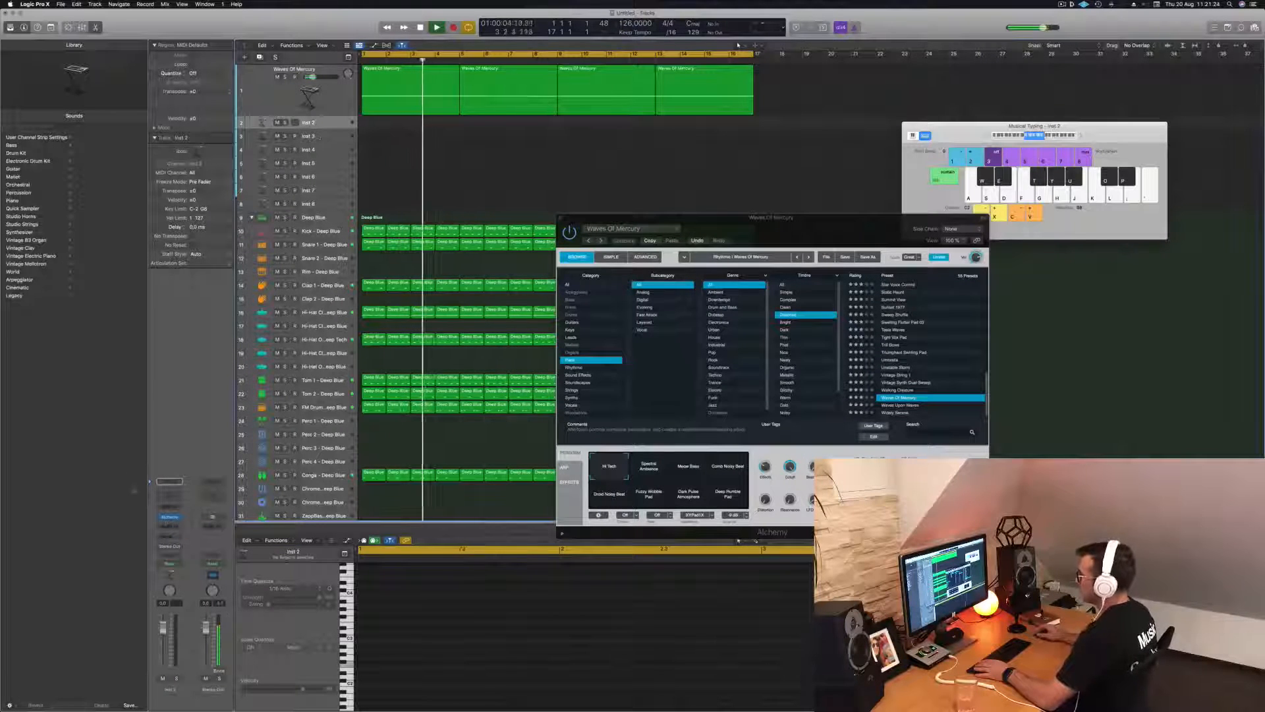
click(170, 517)
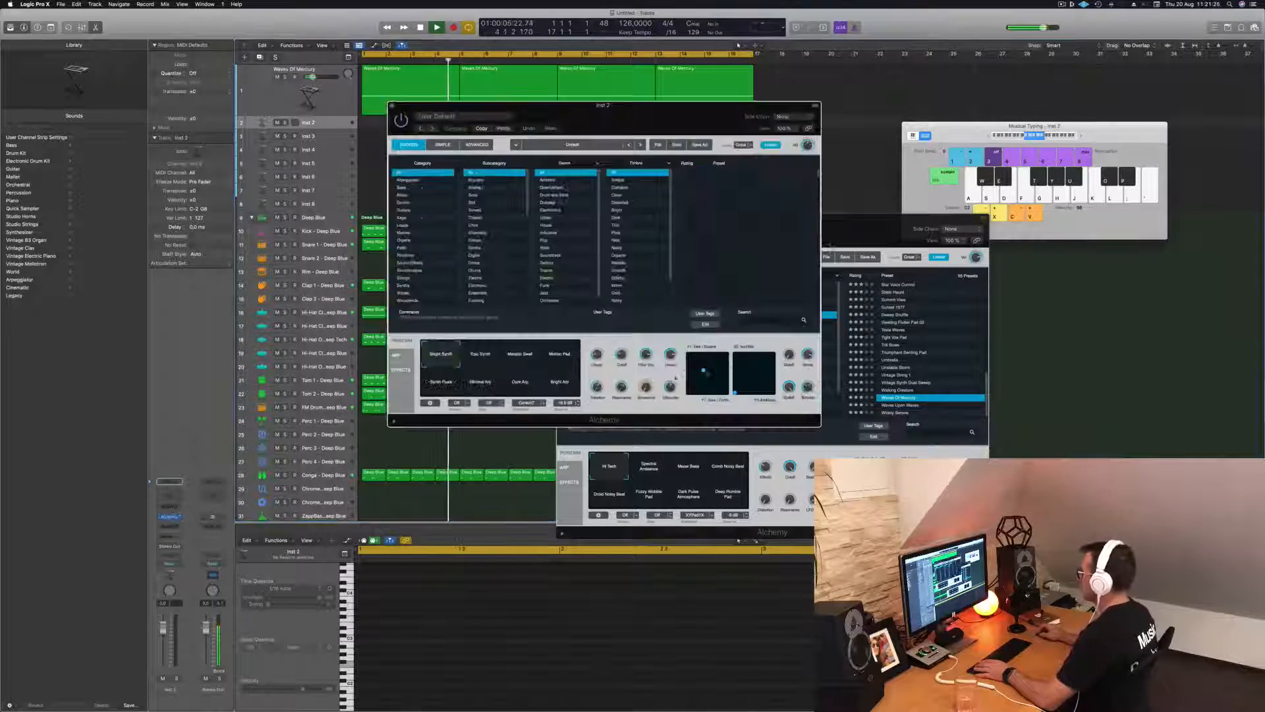
drag(611, 105, 477, 169)
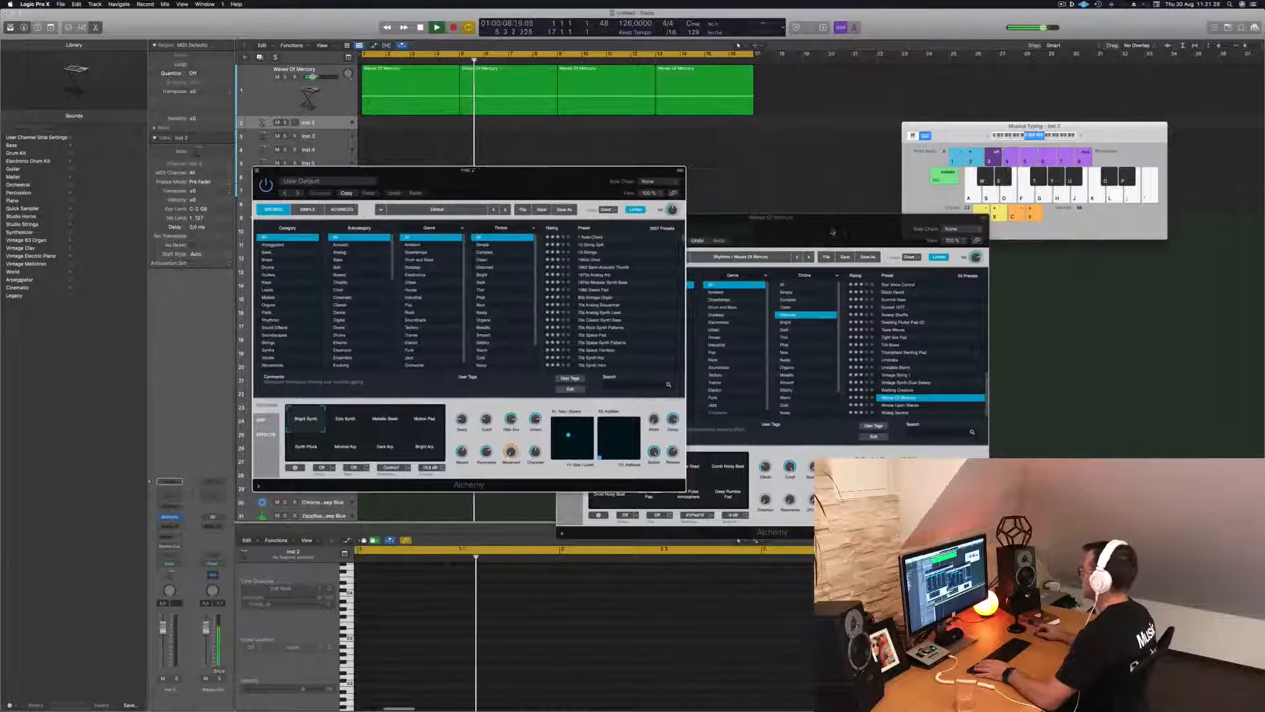
Spread out the two Alchemy windows so they uncover the tracks, and select the Waves Of Mercury track
drag(833, 231, 1036, 115)
drag(552, 184, 781, 193)
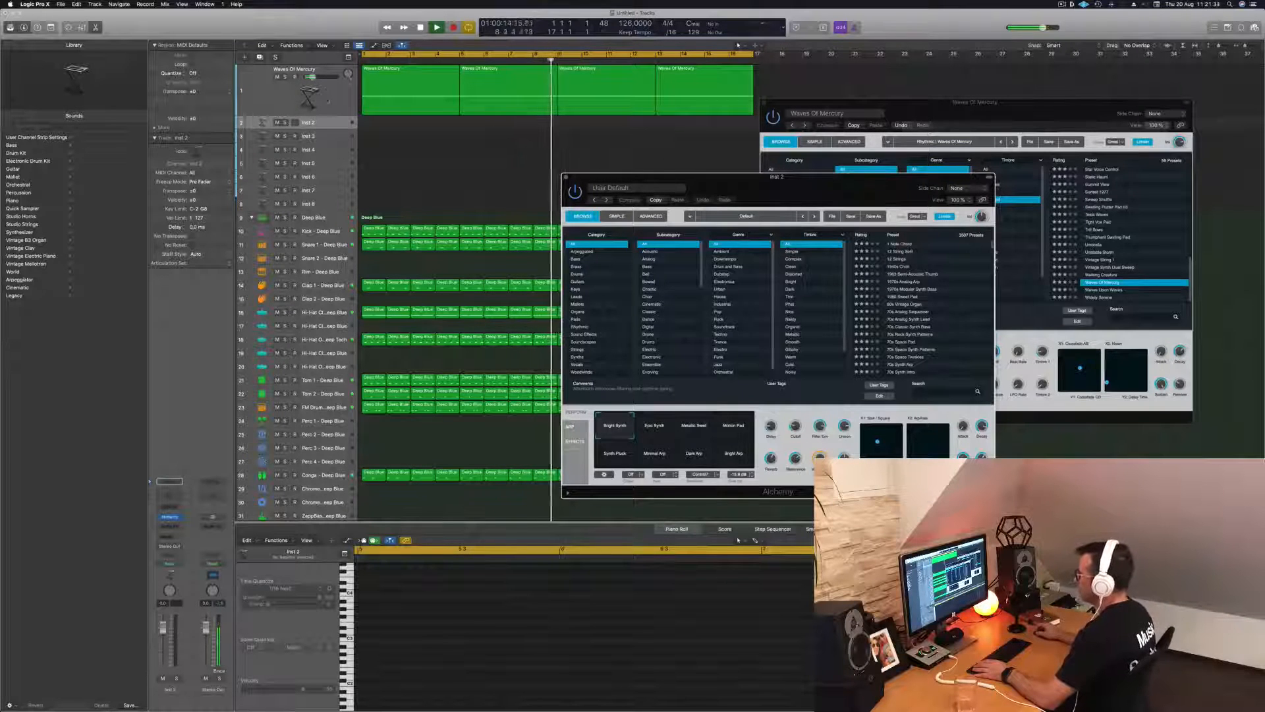
click(329, 93)
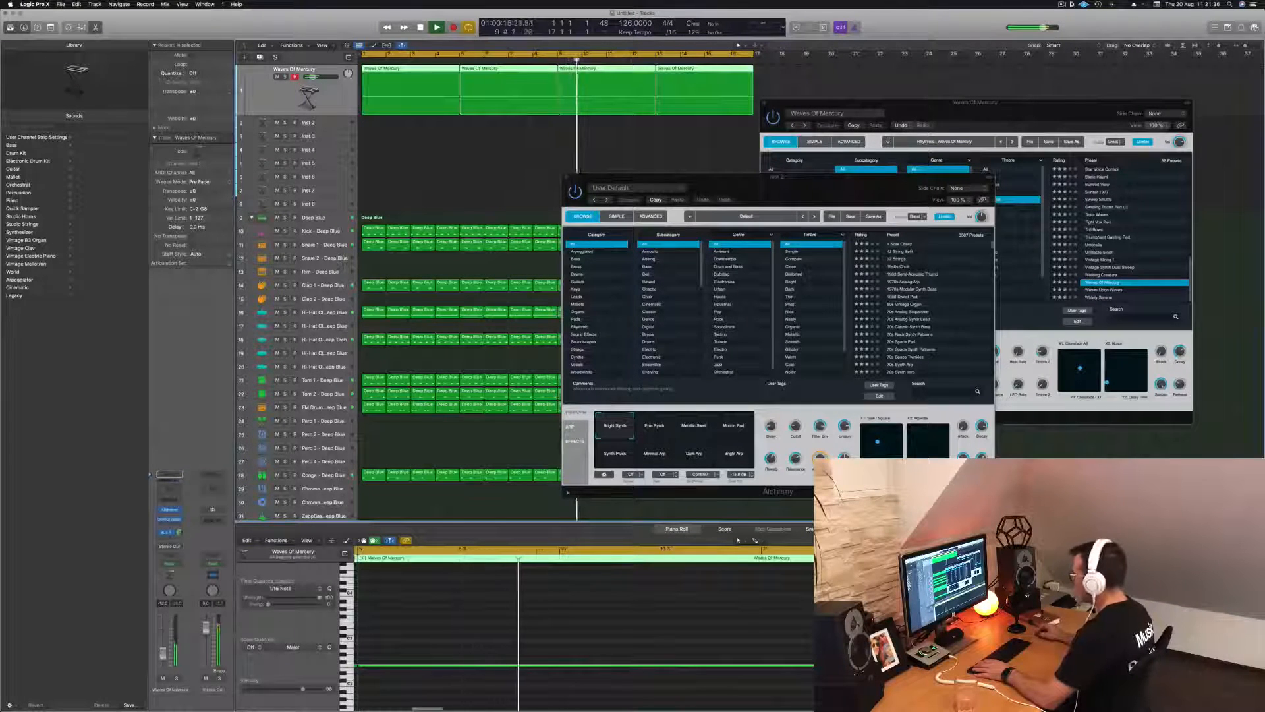
drag(803, 199, 577, 245)
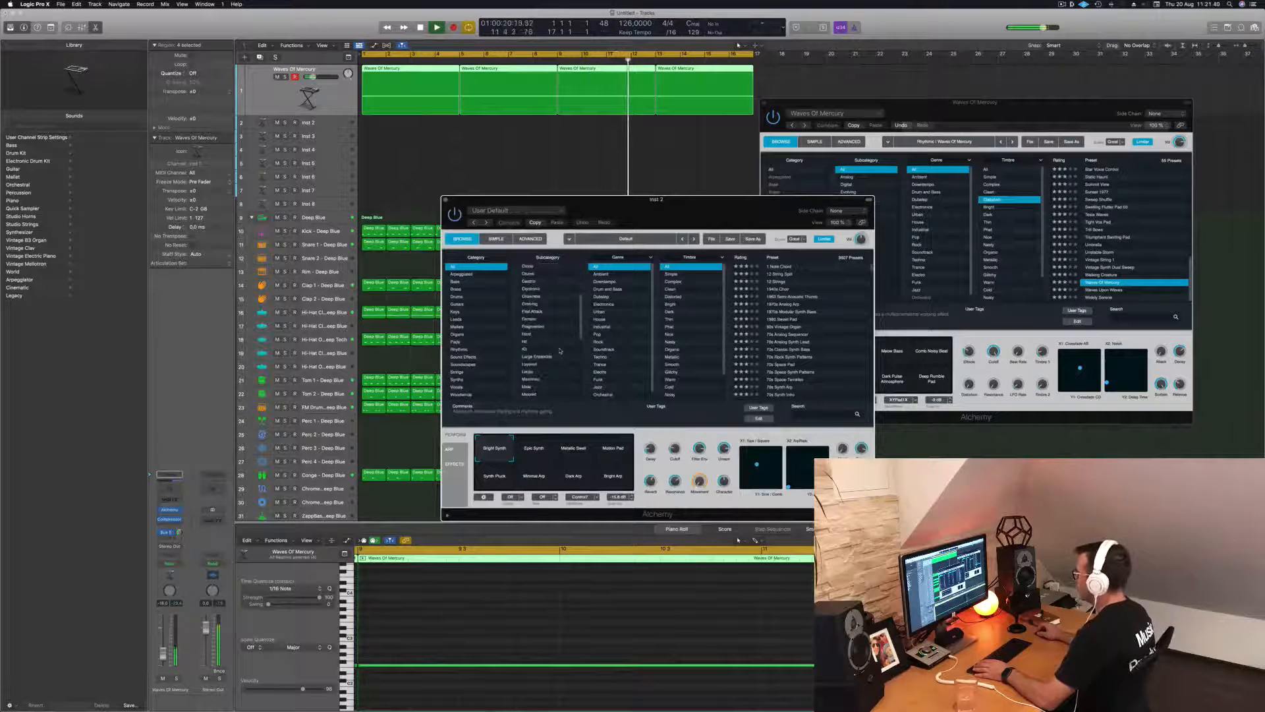
Filter the Inst 2 Alchemy presets to the Plucked subcategory and load the 12 String Split preset
scroll(559, 350, down, 4)
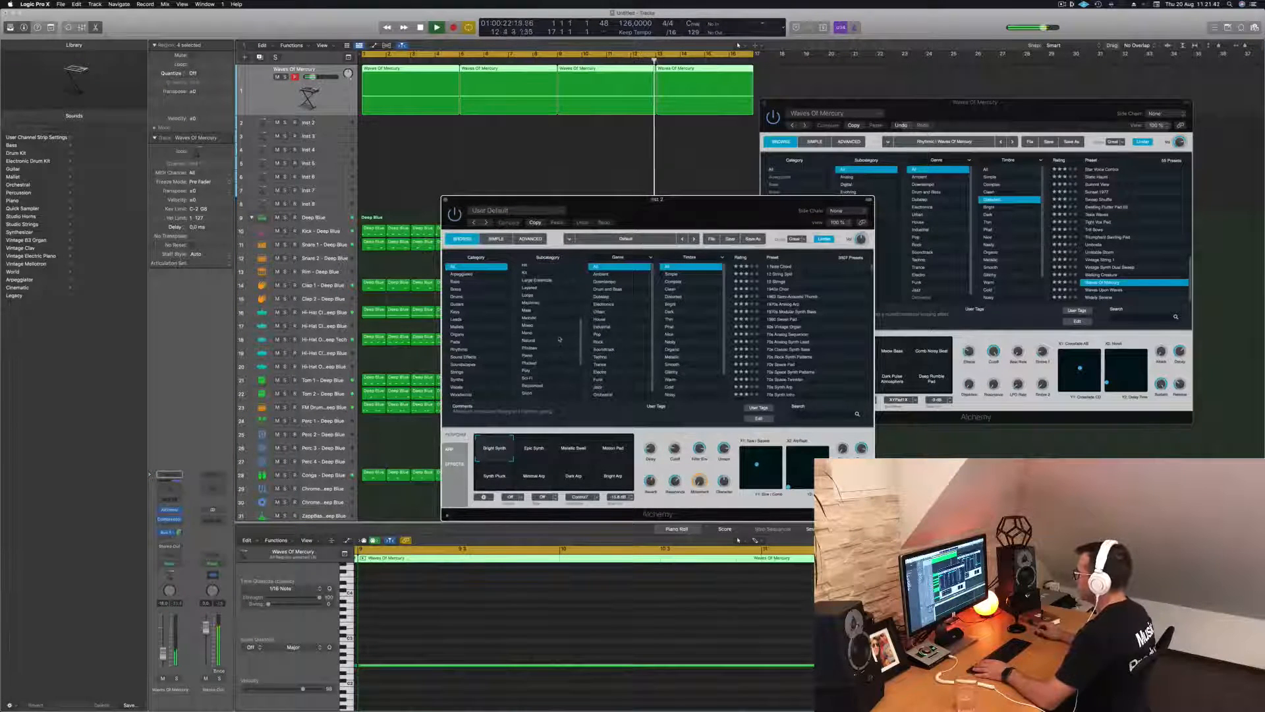
scroll(553, 364, down, 5)
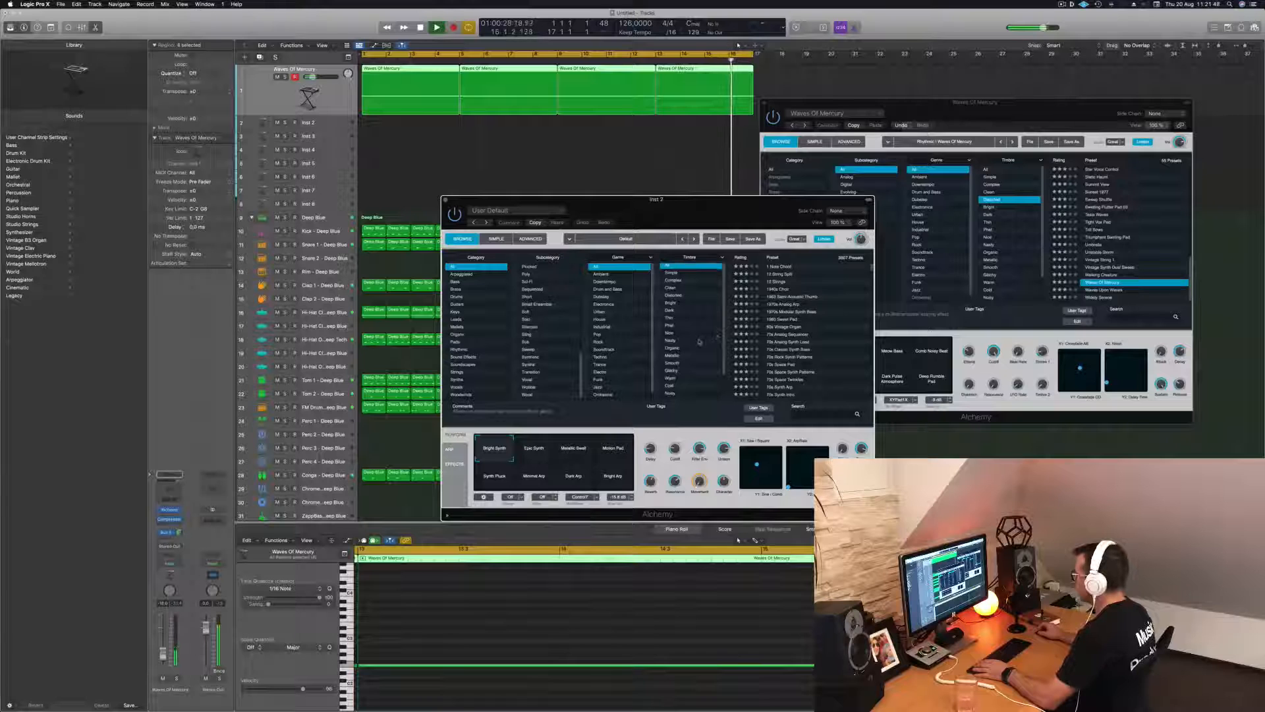
scroll(700, 341, up, 2)
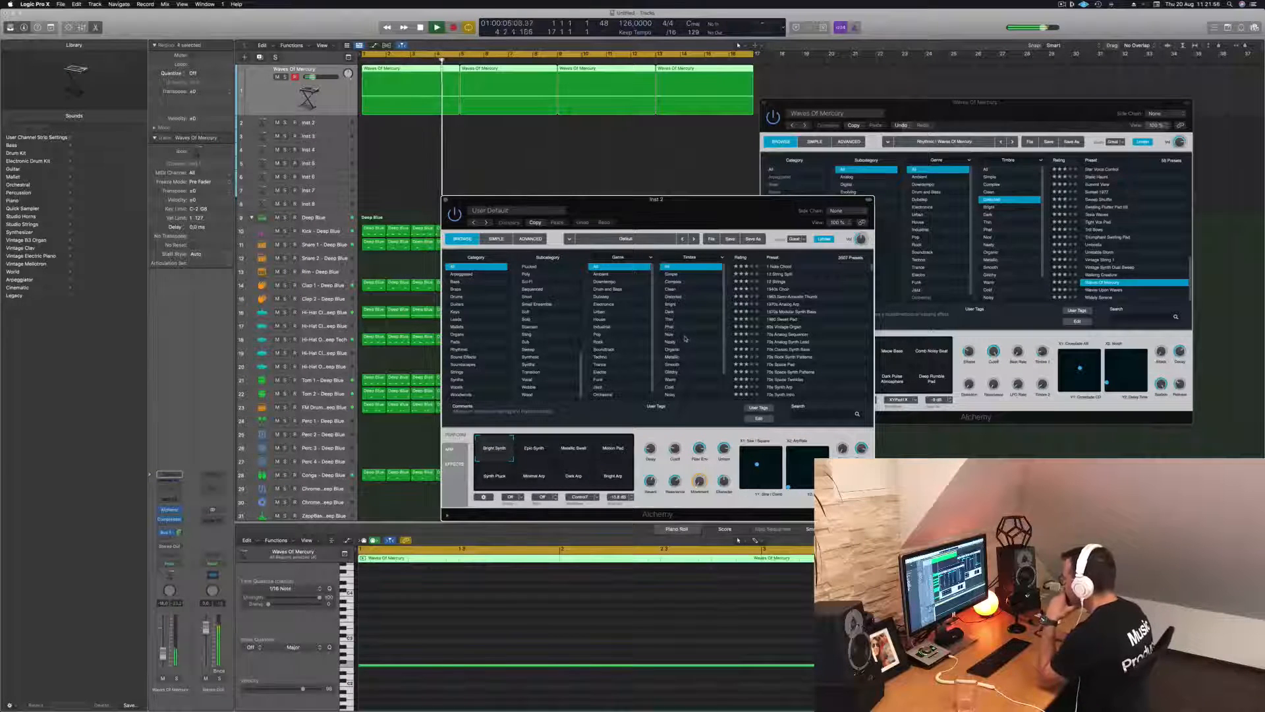
scroll(686, 339, down, 2)
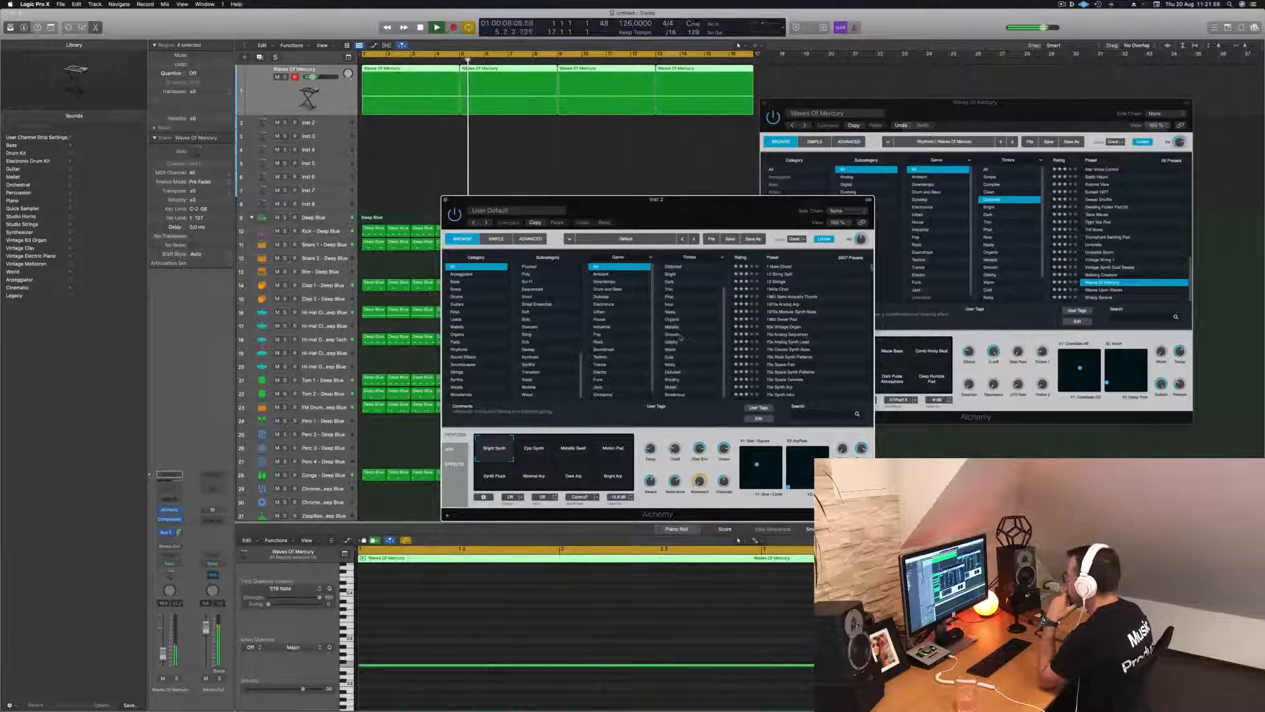
scroll(634, 348, down, 1)
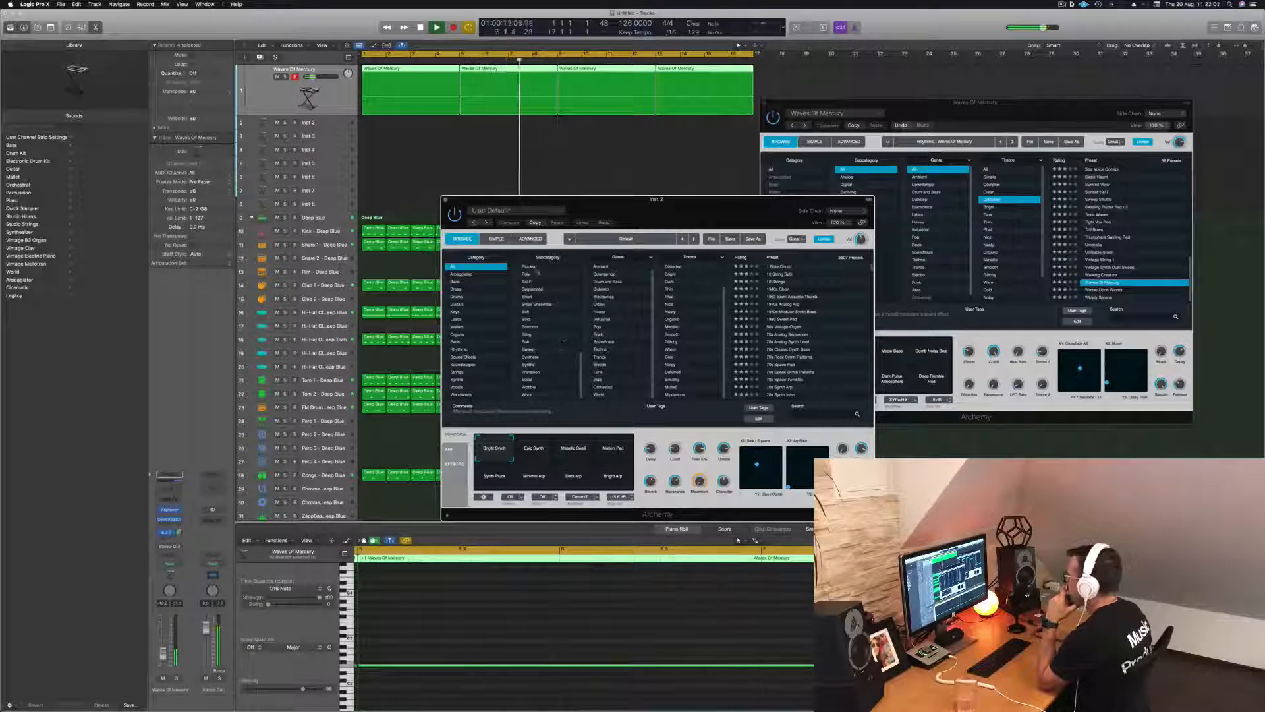
drag(791, 200, 799, 199)
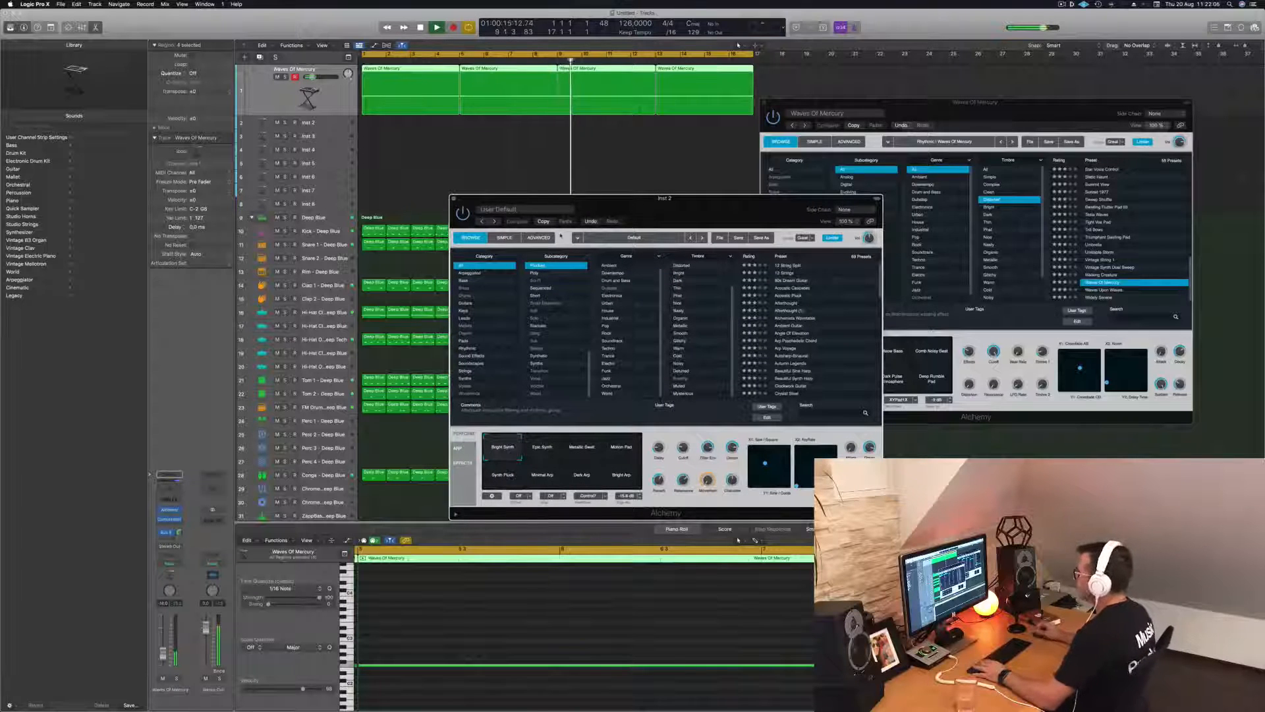
drag(706, 210, 773, 203)
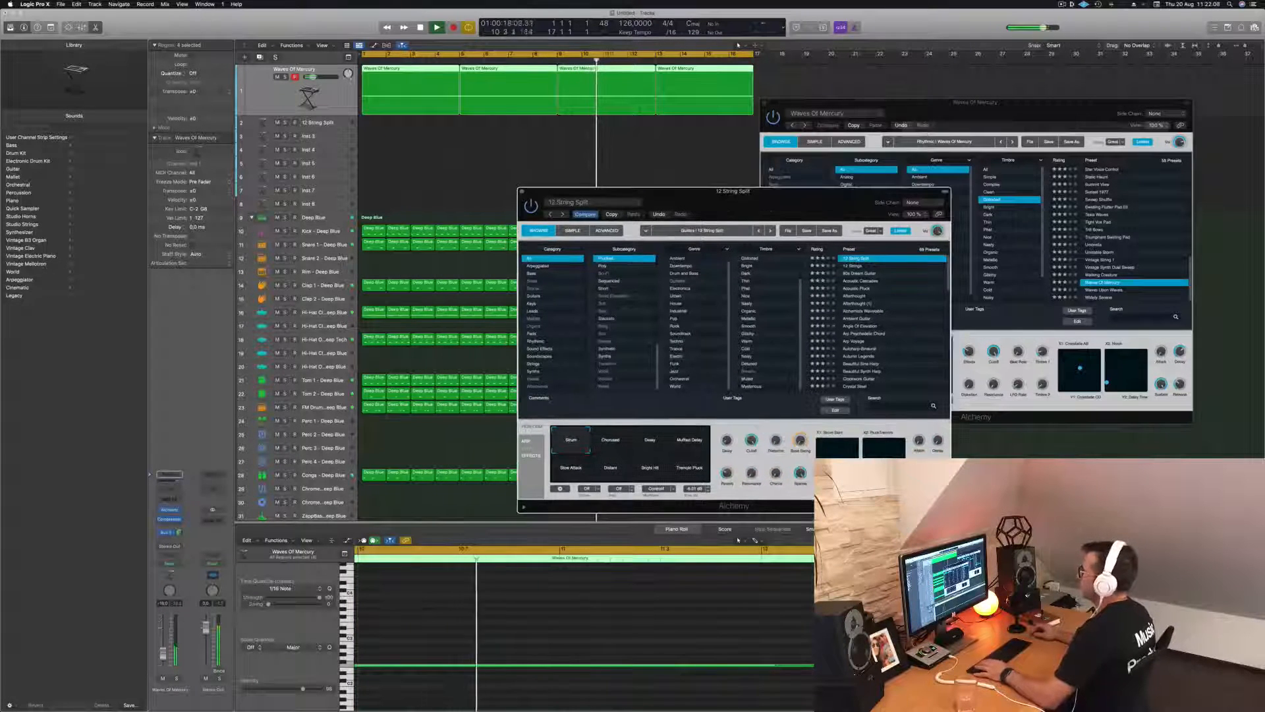
Enlarge the 12 String Split track's height and add a send to Bus 5 on its channel strip
click(310, 125)
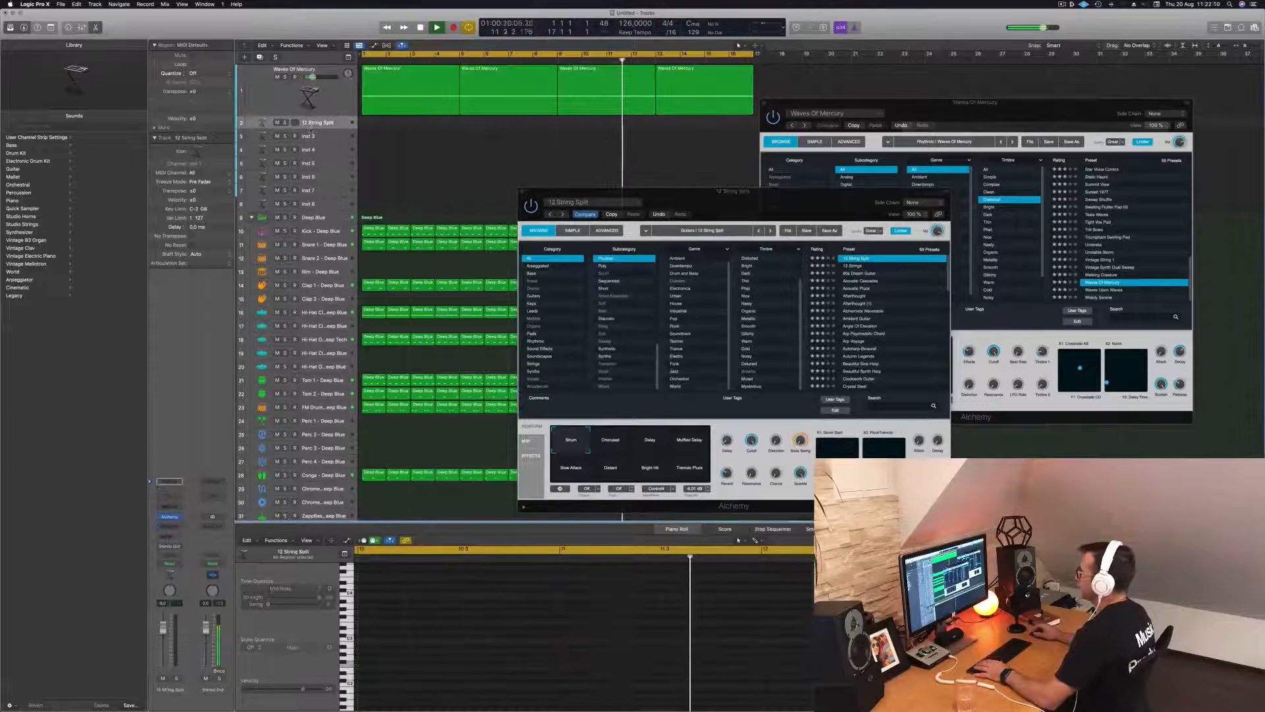
drag(311, 128, 311, 181)
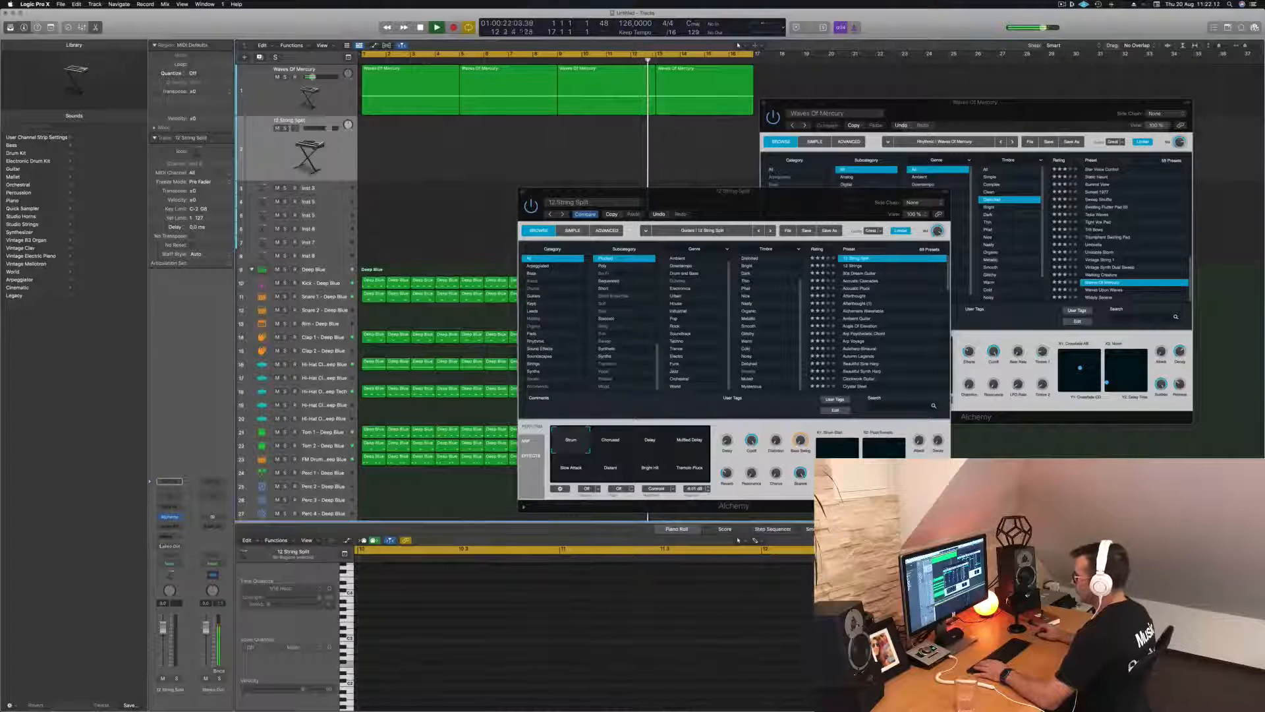
click(168, 537)
mouse_move(173, 548)
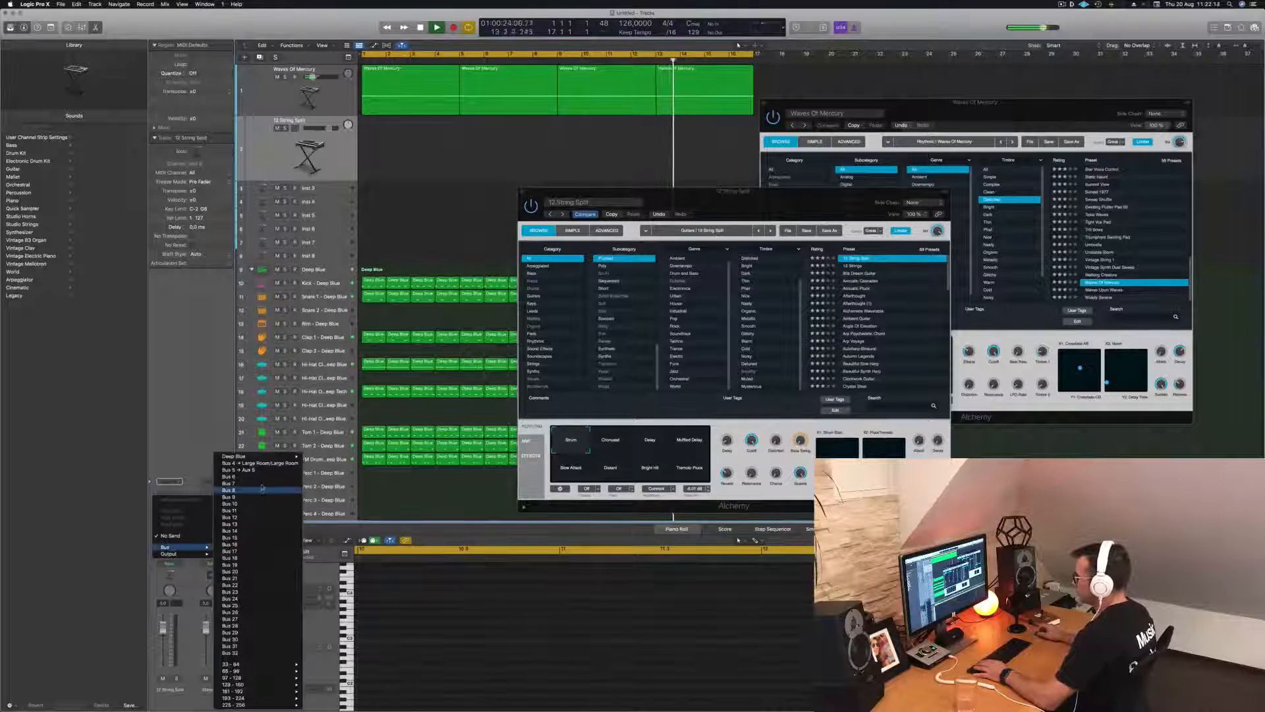
click(264, 470)
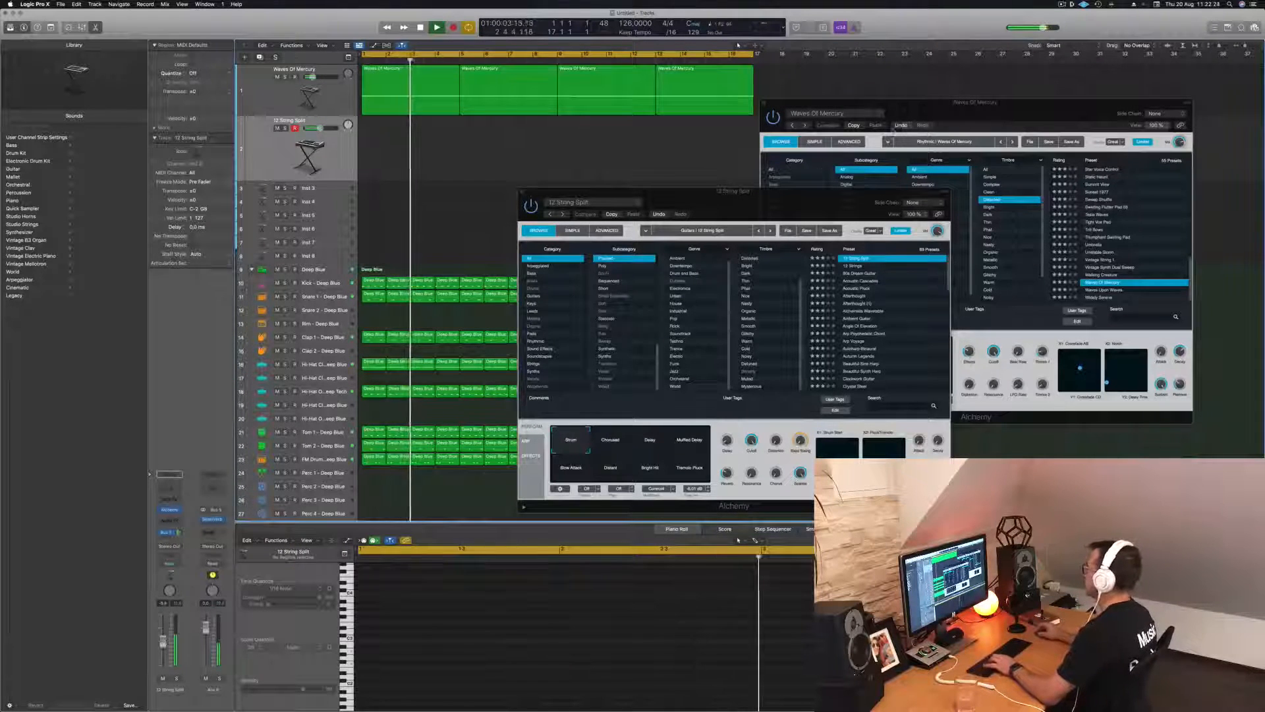
Rearrange both Alchemy windows and the Musical Typing keyboard so the keyboard and the 12 String Split preset list are accessible
drag(1008, 102, 1030, 191)
drag(1034, 126, 915, 73)
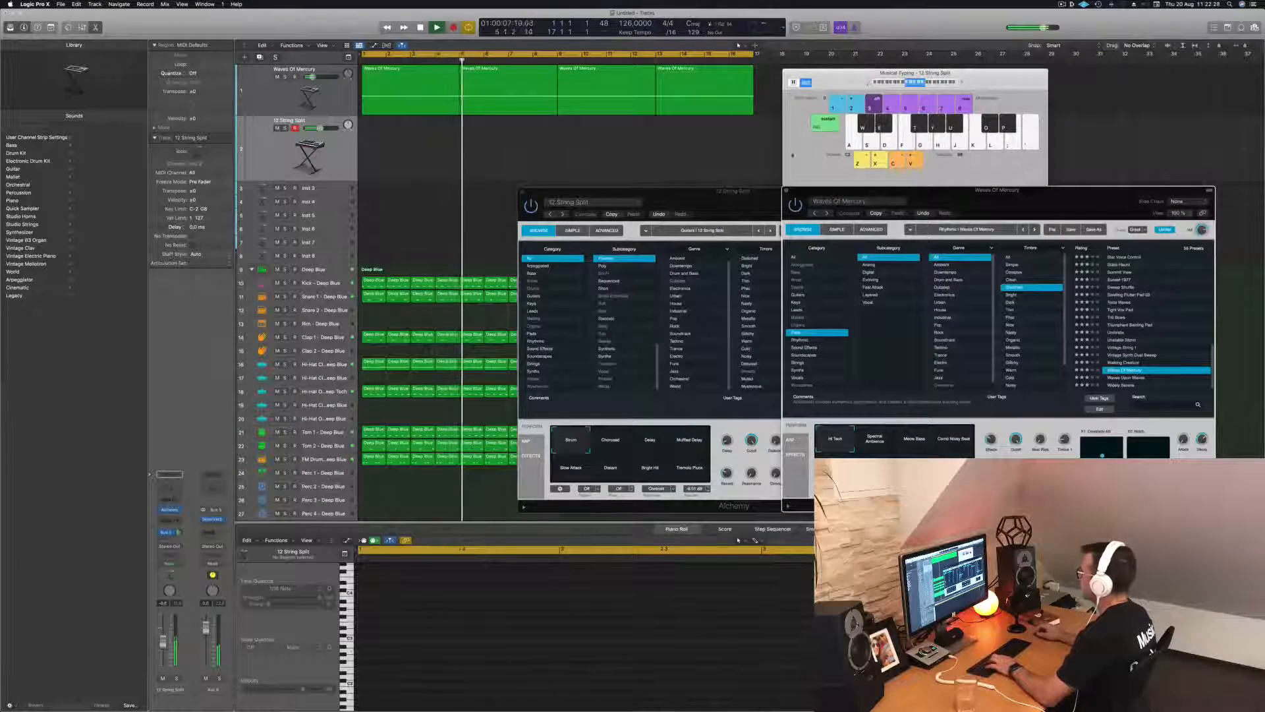
drag(732, 195, 778, 170)
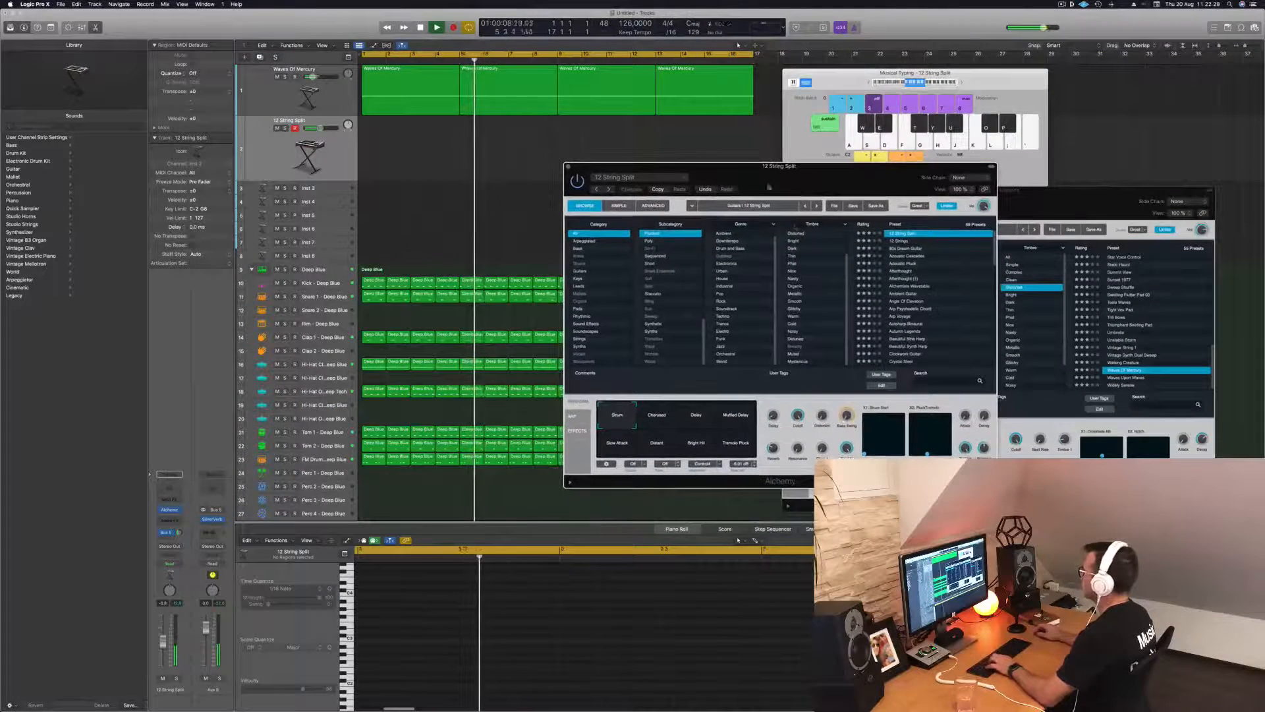
Audition the plucked presets 80s Dream Guitar, Acoustic Cascades and Acoustic Pluck on the second track
click(908, 248)
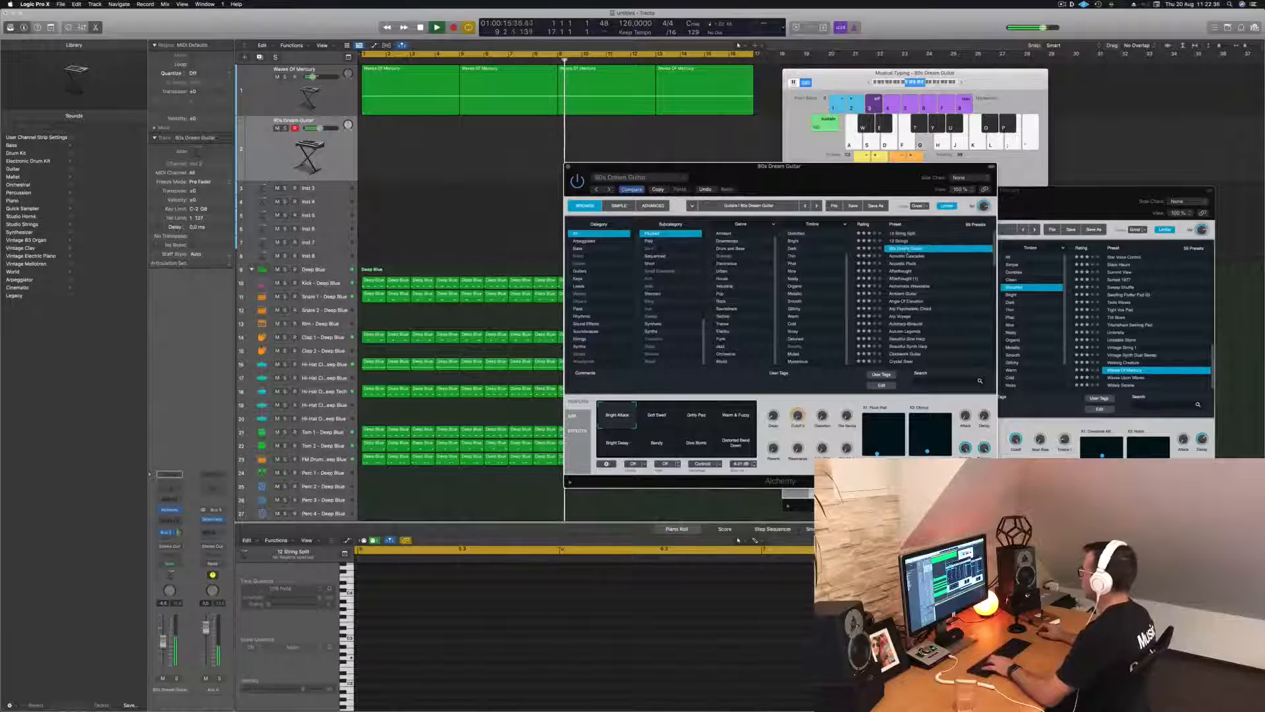
drag(870, 185, 733, 201)
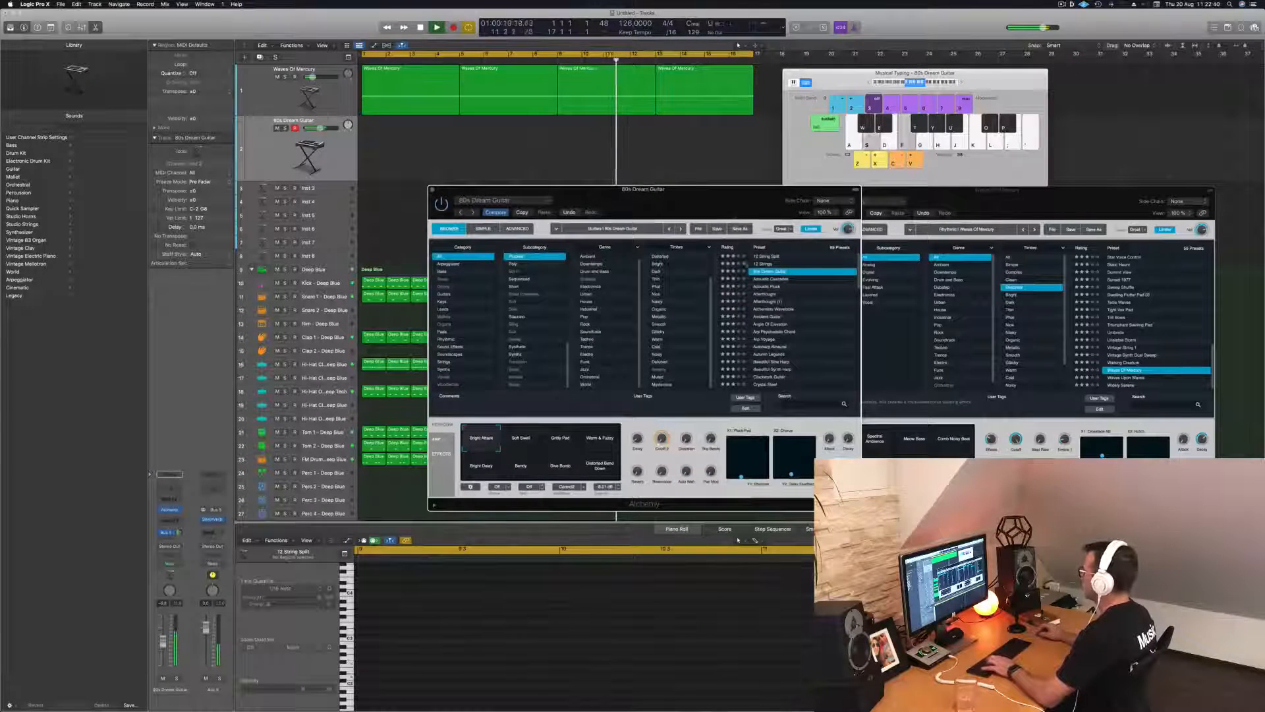
click(772, 279)
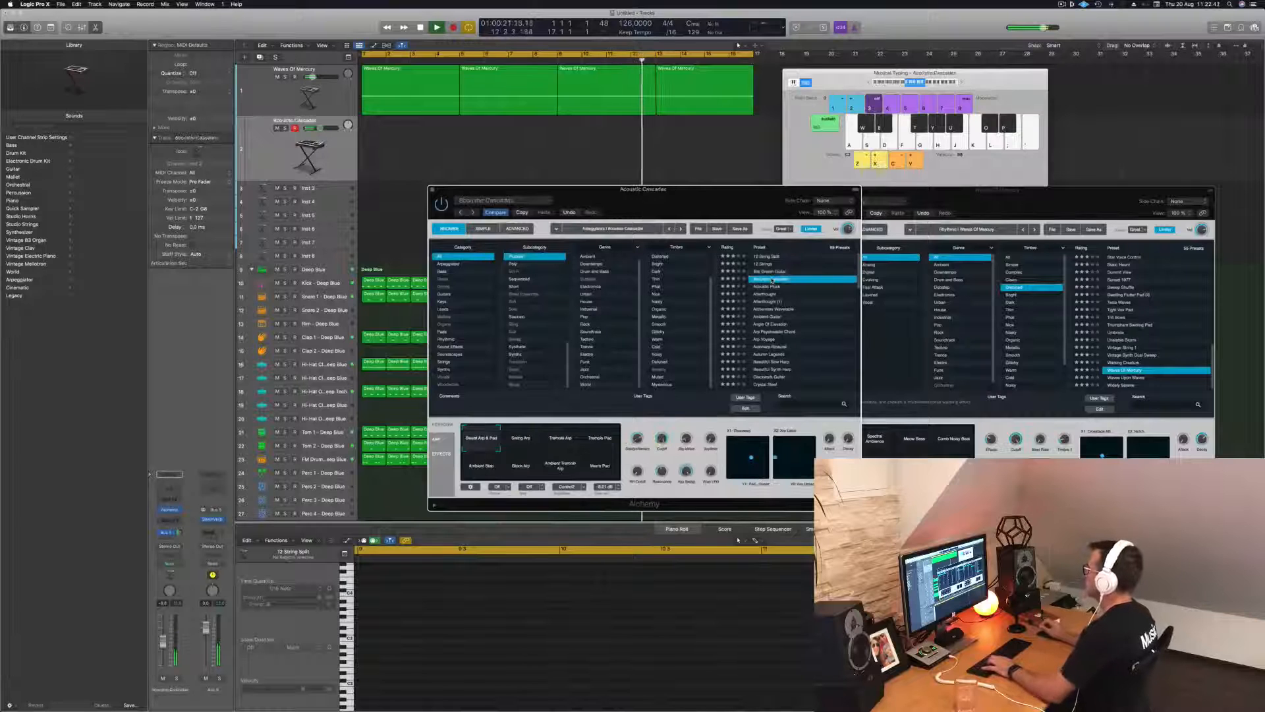
key(Down)
drag(721, 197, 759, 191)
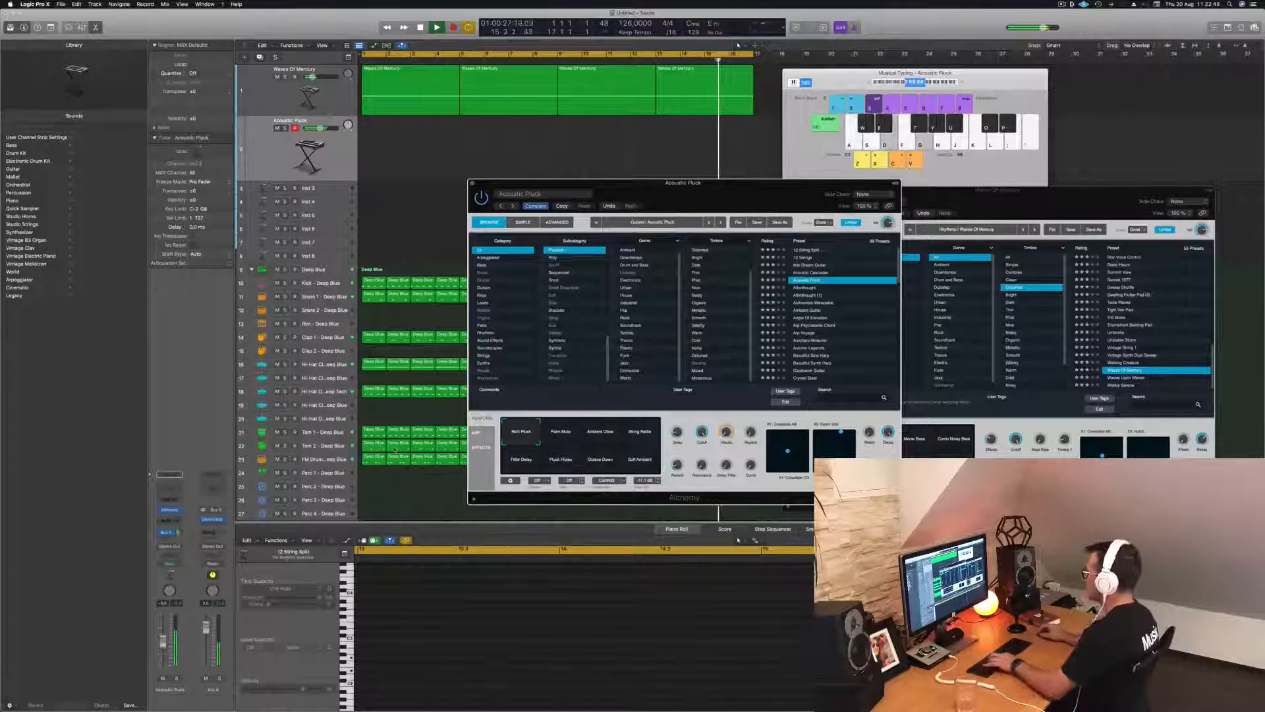
Audition the Afterthought, Alchemists Wavetable and Ambient Guitar presets, playing a few notes with Ambient Guitar
click(805, 288)
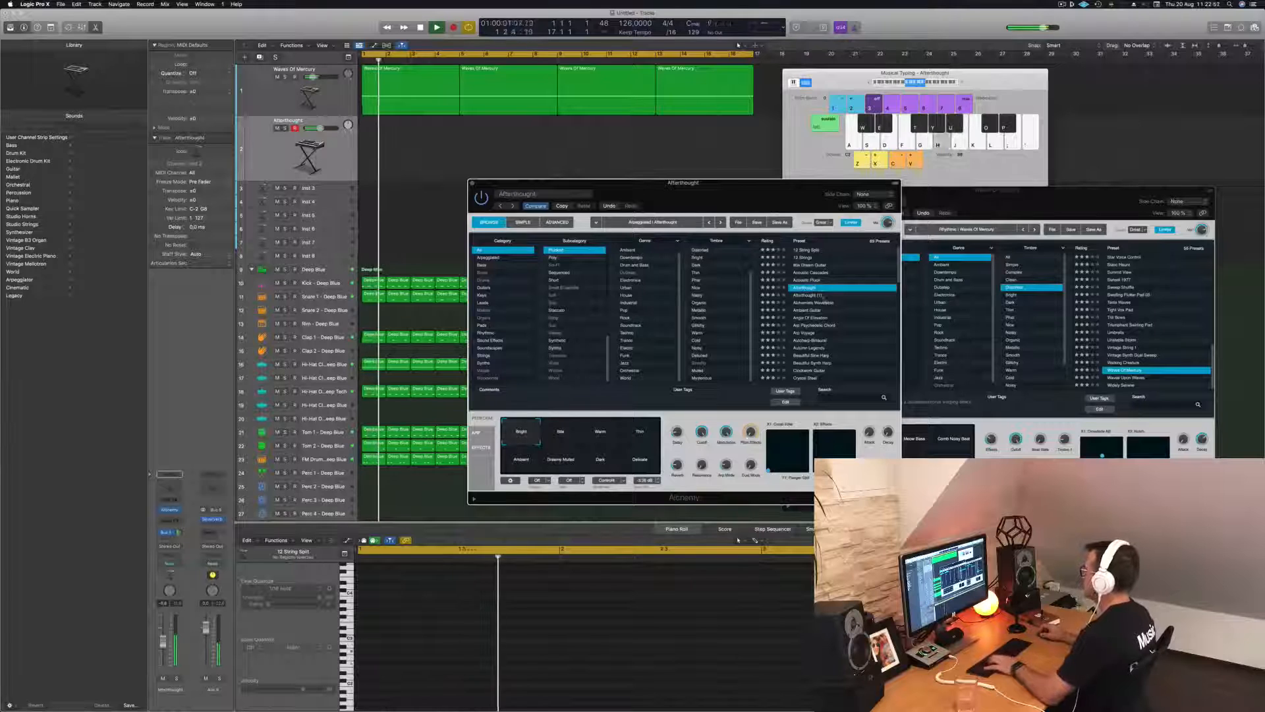
click(821, 303)
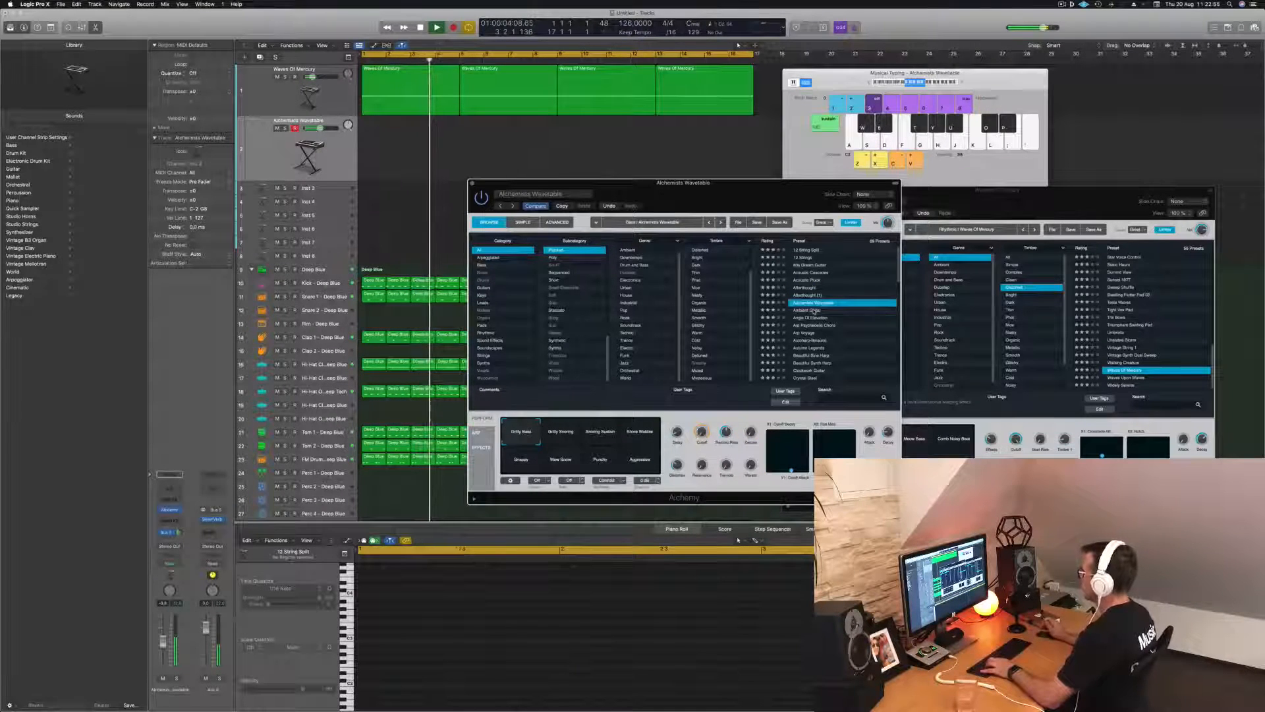
click(815, 309)
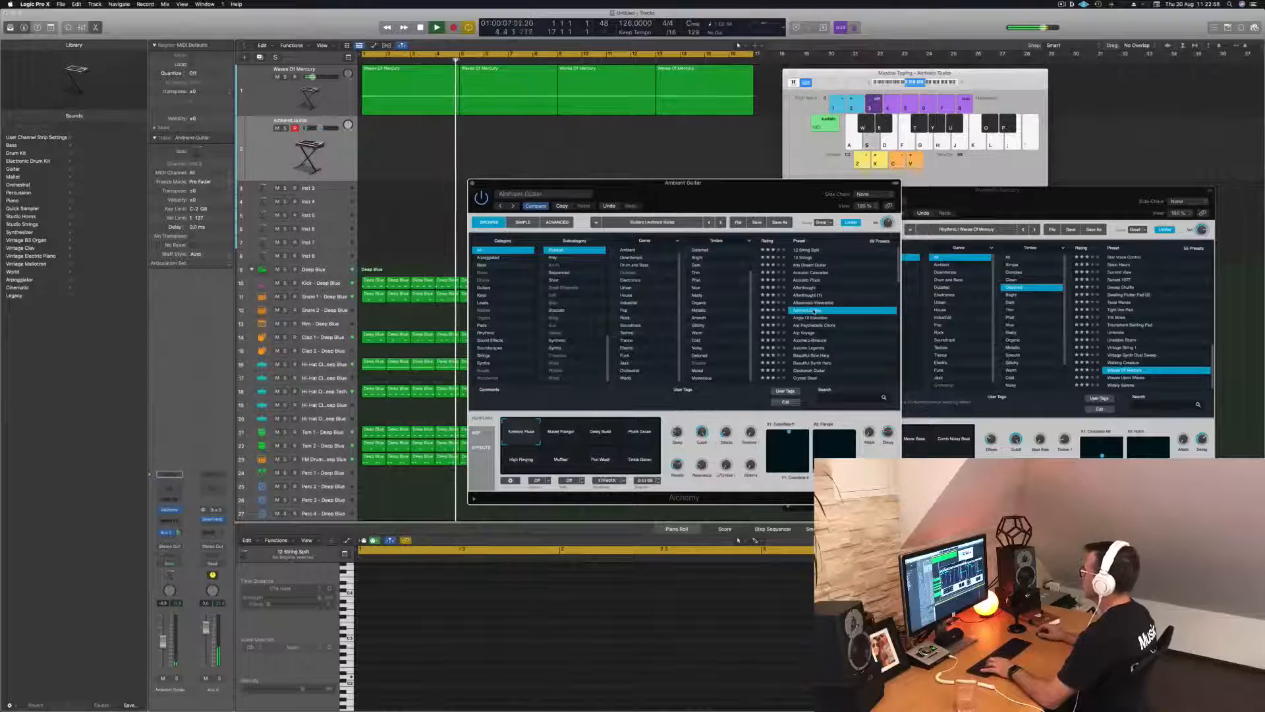
key(k)
key(j)
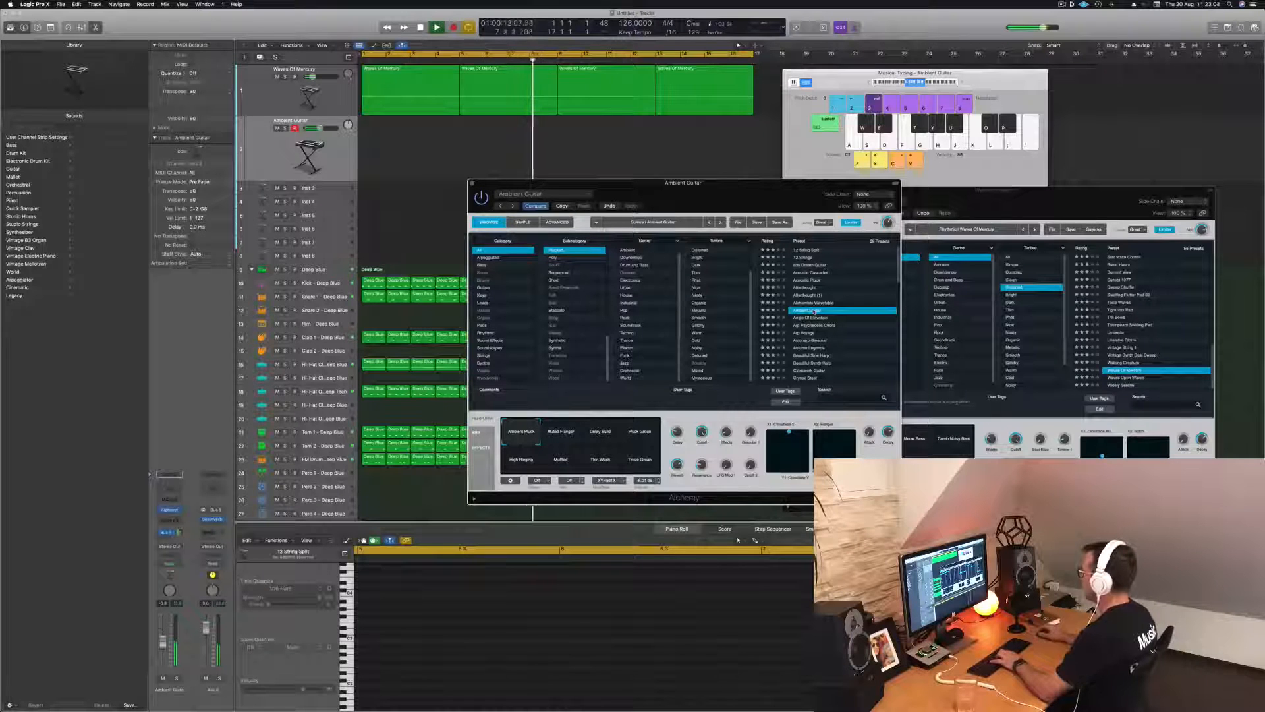
Try the Ambient Guitar performance snapshots, including Delay Build and High Ringing, and return to Ambient Pluck
click(563, 436)
click(601, 437)
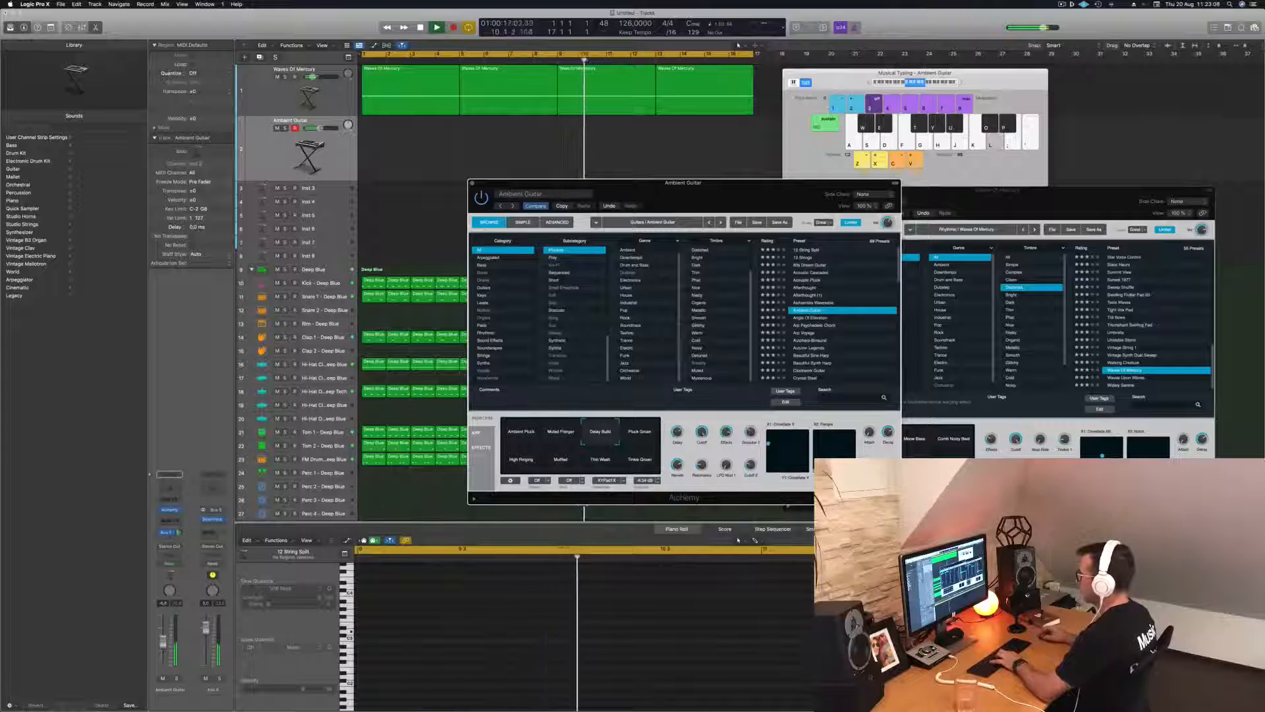
drag(320, 127, 324, 129)
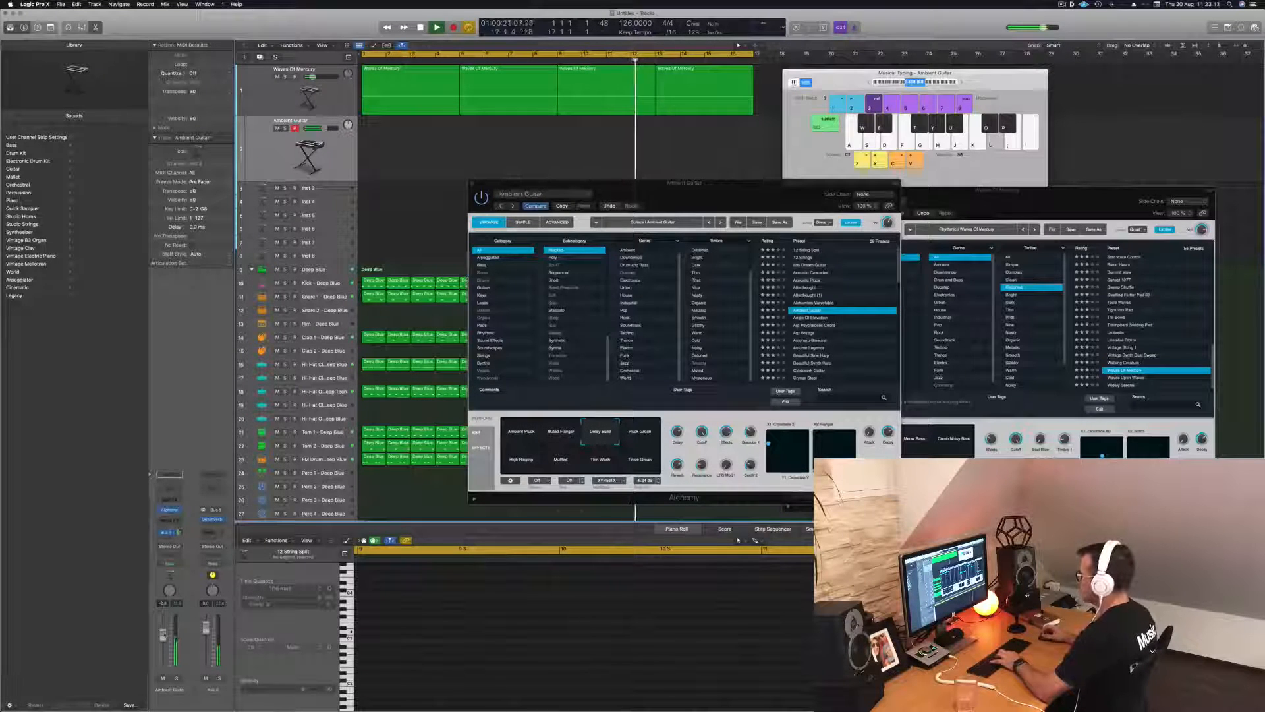
click(637, 439)
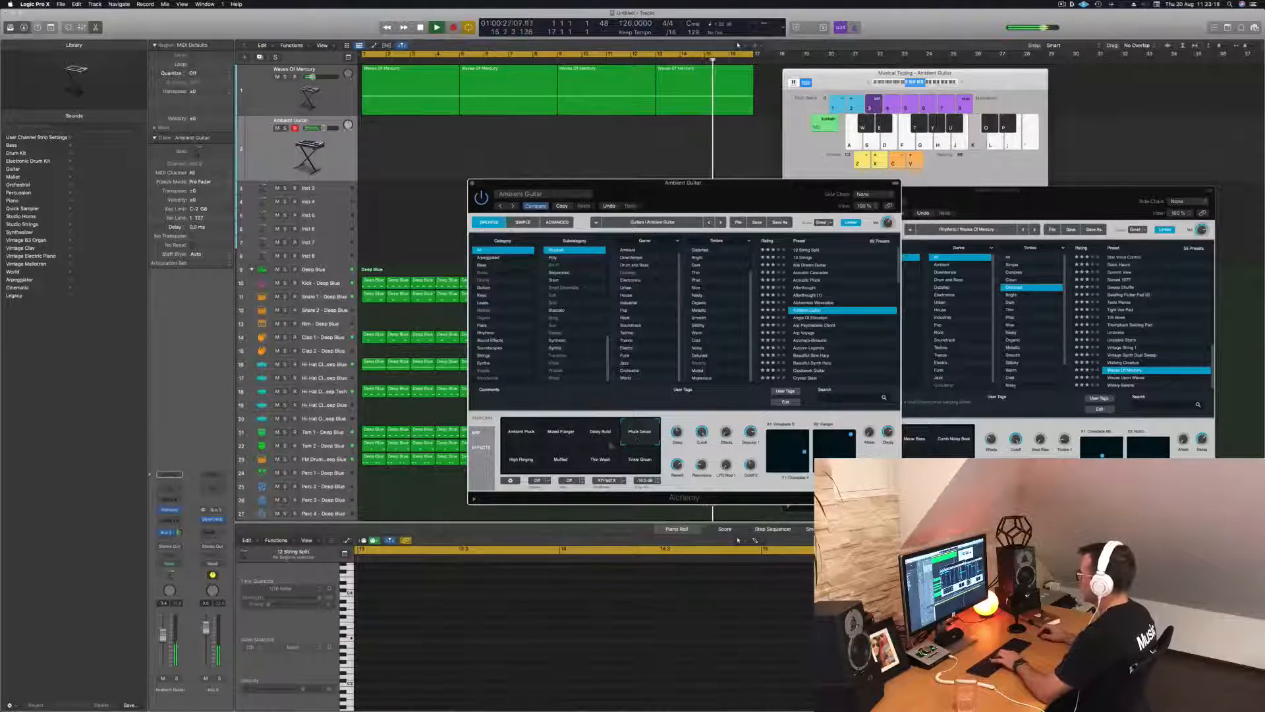
click(528, 463)
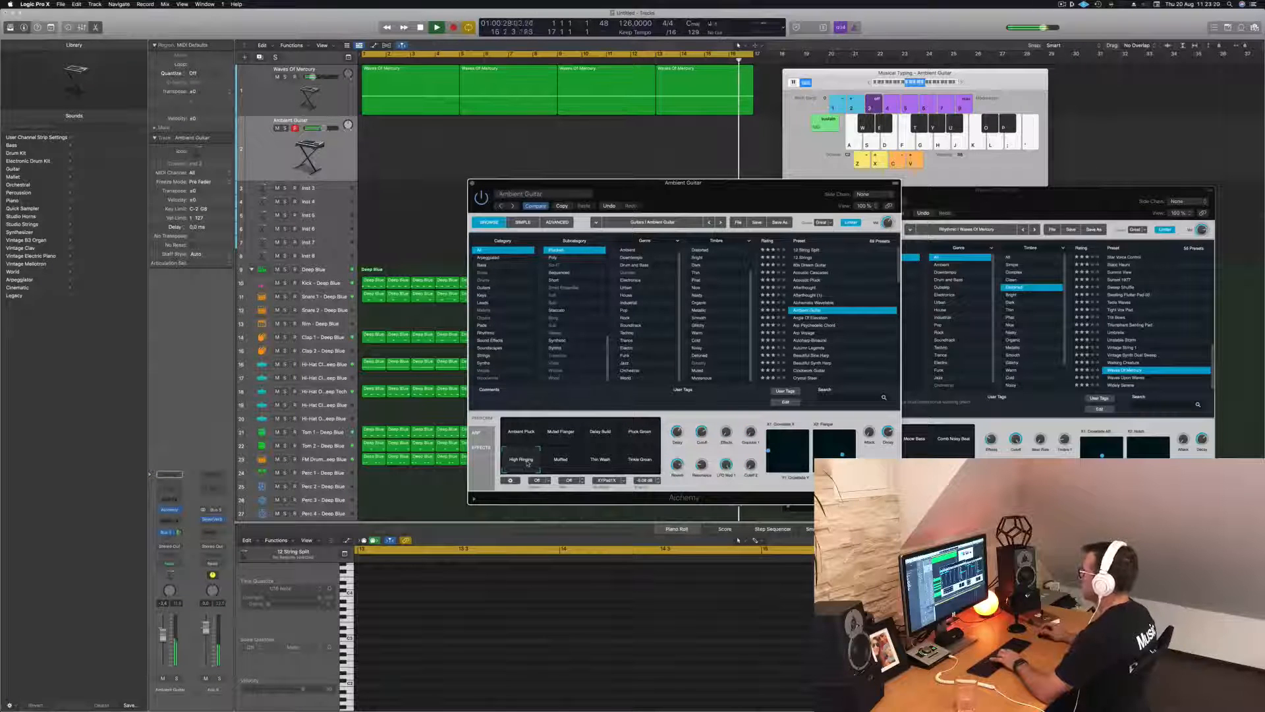
click(561, 459)
click(601, 464)
click(639, 461)
click(518, 430)
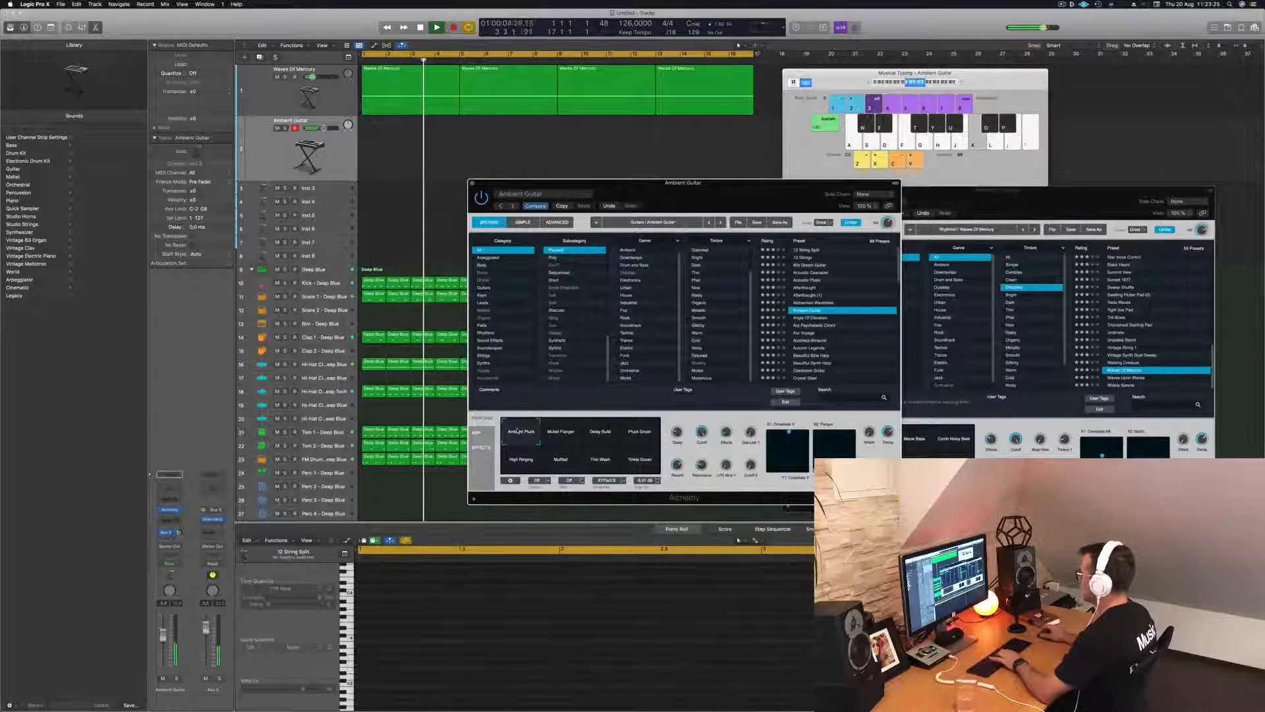
Raise the Ambient Guitar track's volume slightly and shift the Musical Typing keyboard up an octave
key(j)
drag(163, 635, 163, 630)
click(961, 84)
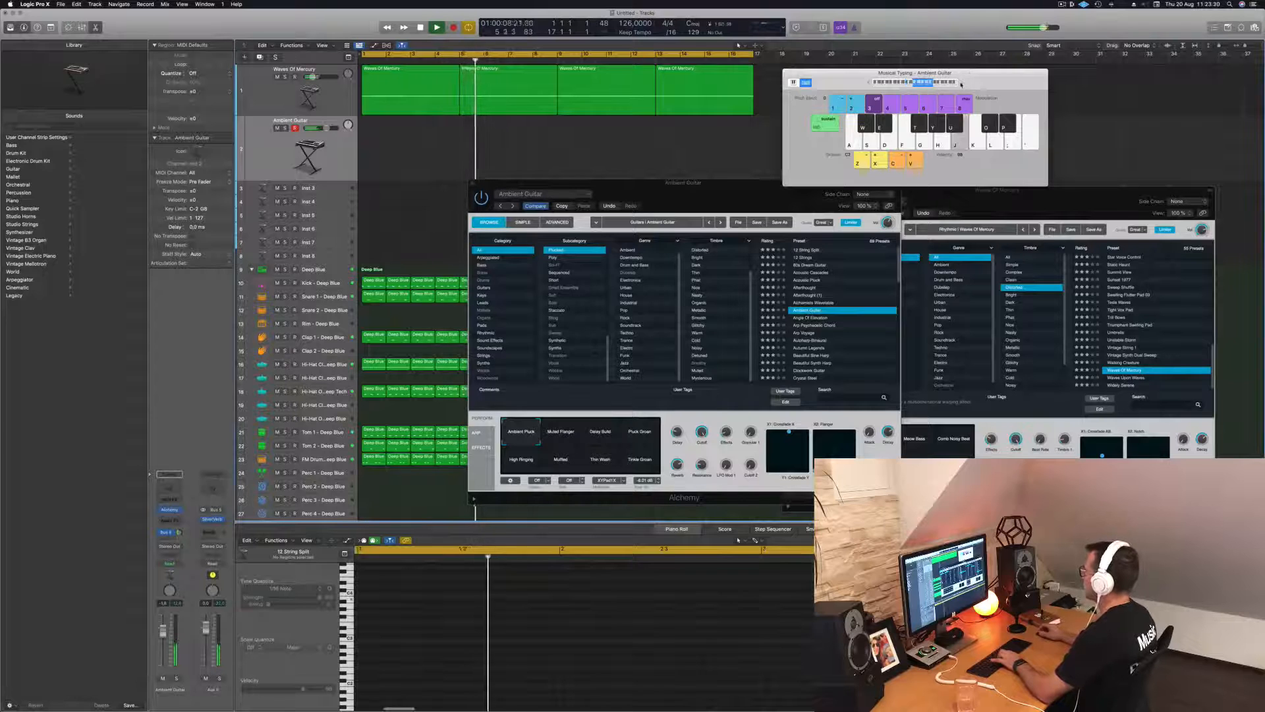
drag(683, 183, 654, 207)
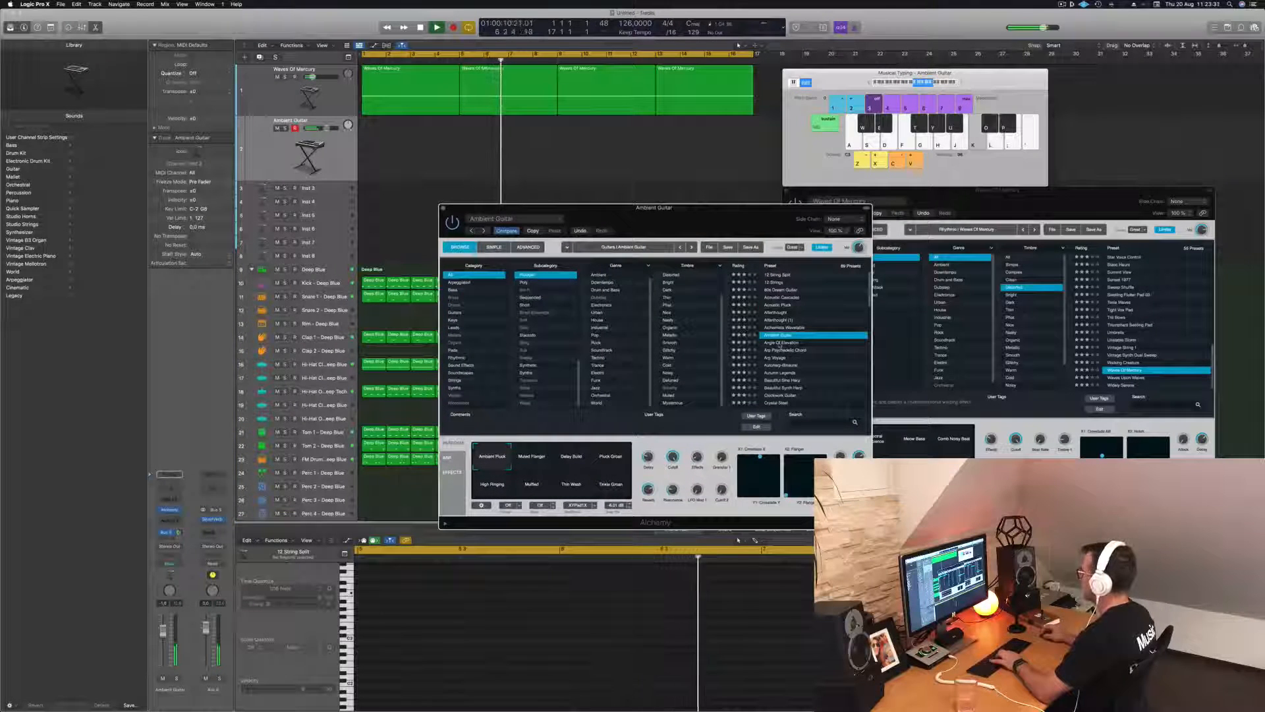
Audition the presets from Angle Of Elevation through Autoharp-Binaural and load the next one, Autumn Legends
click(780, 342)
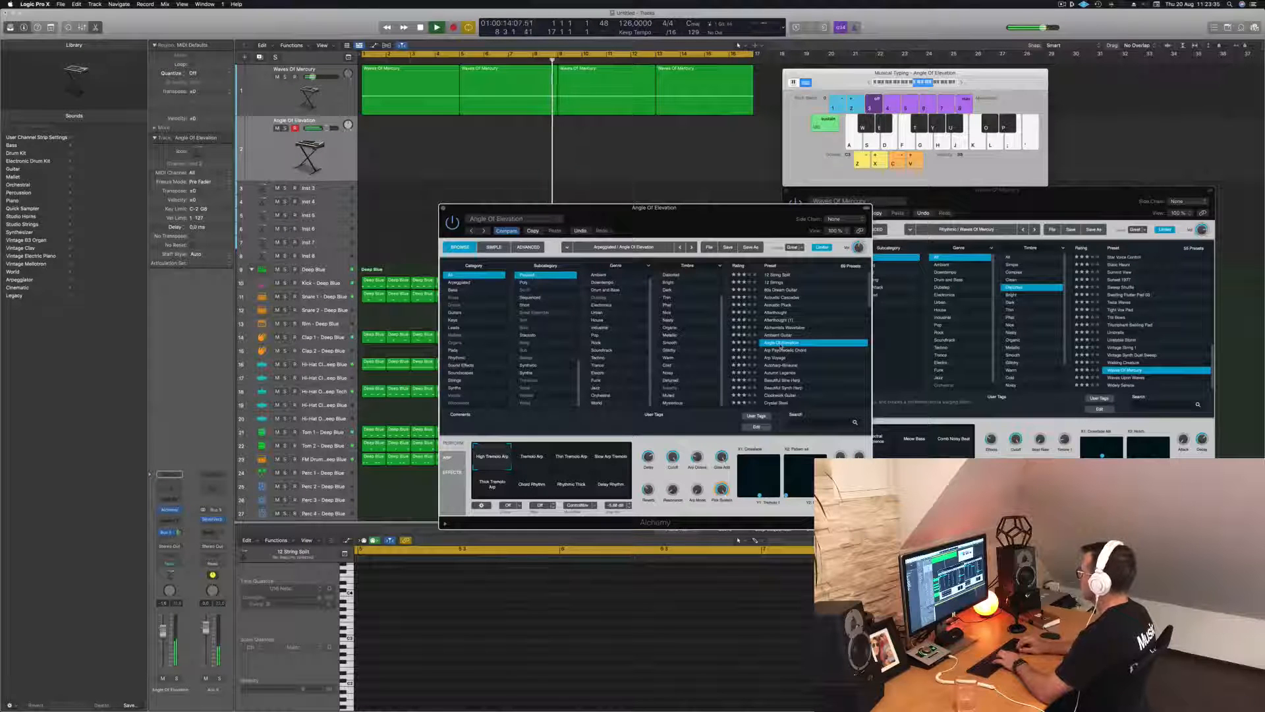
key(Down)
key(Down)
scroll(781, 344, down, 1)
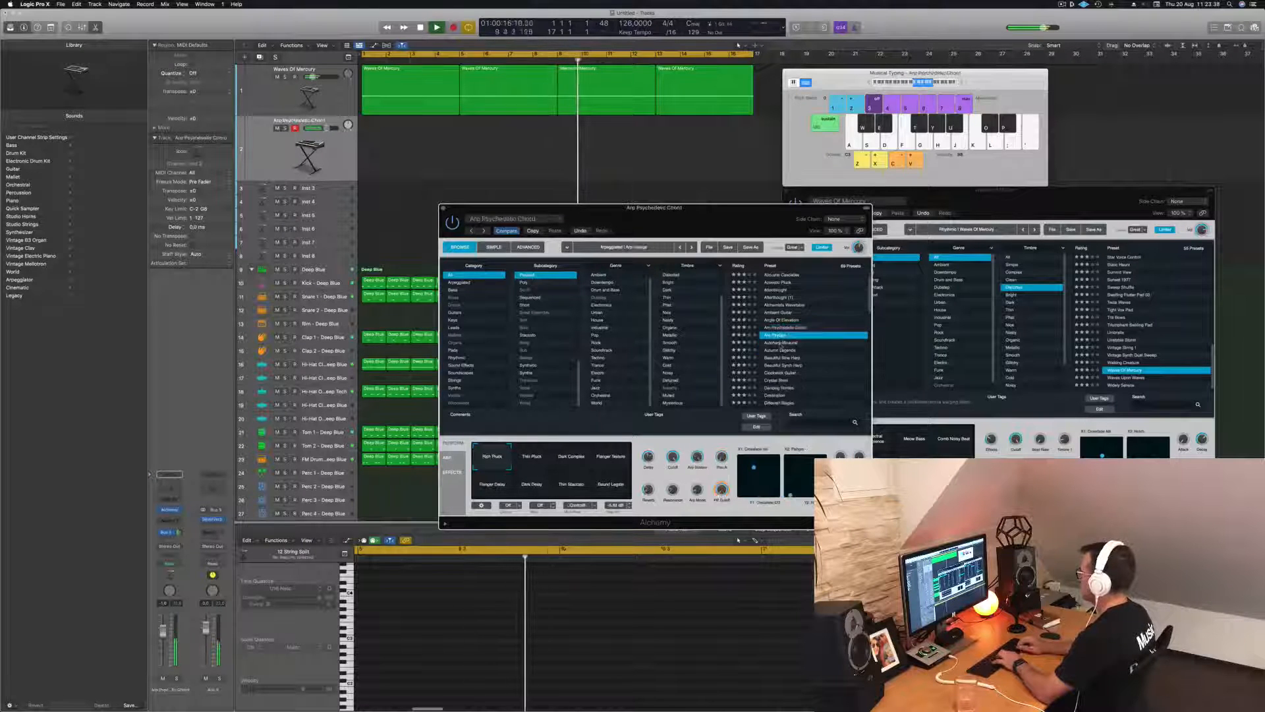
click(780, 343)
scroll(781, 347, down, 1)
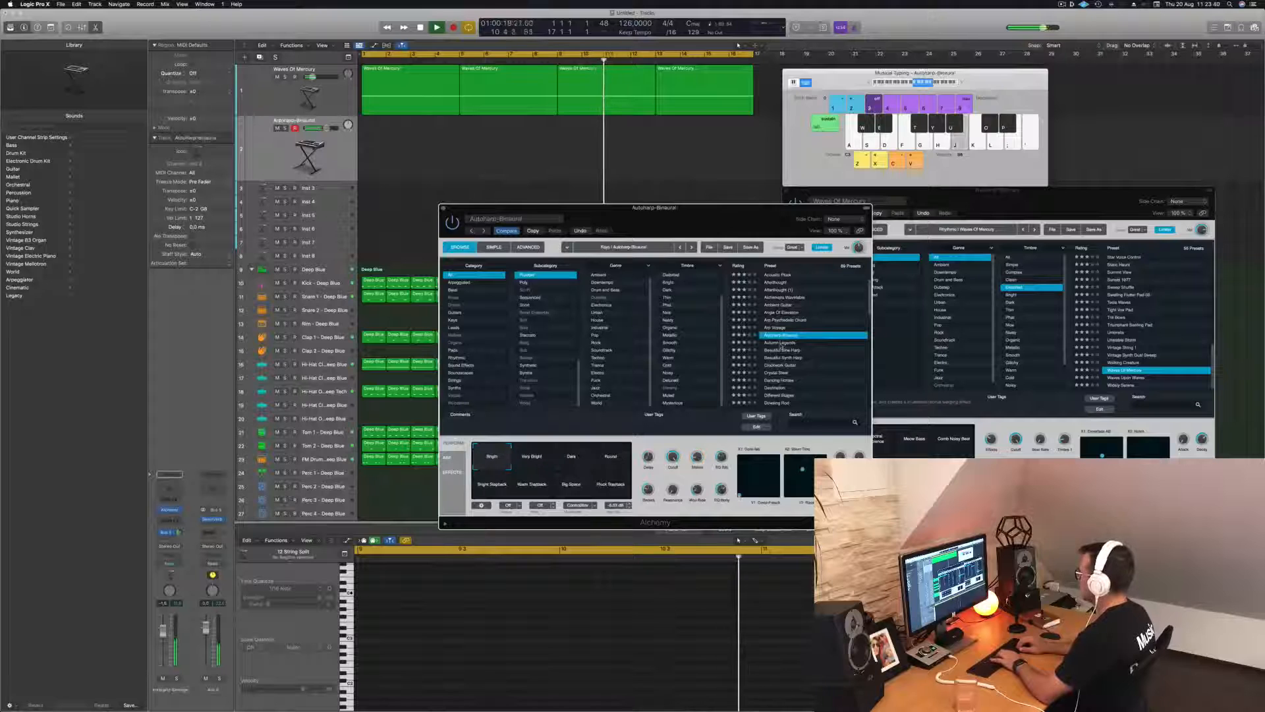
click(782, 343)
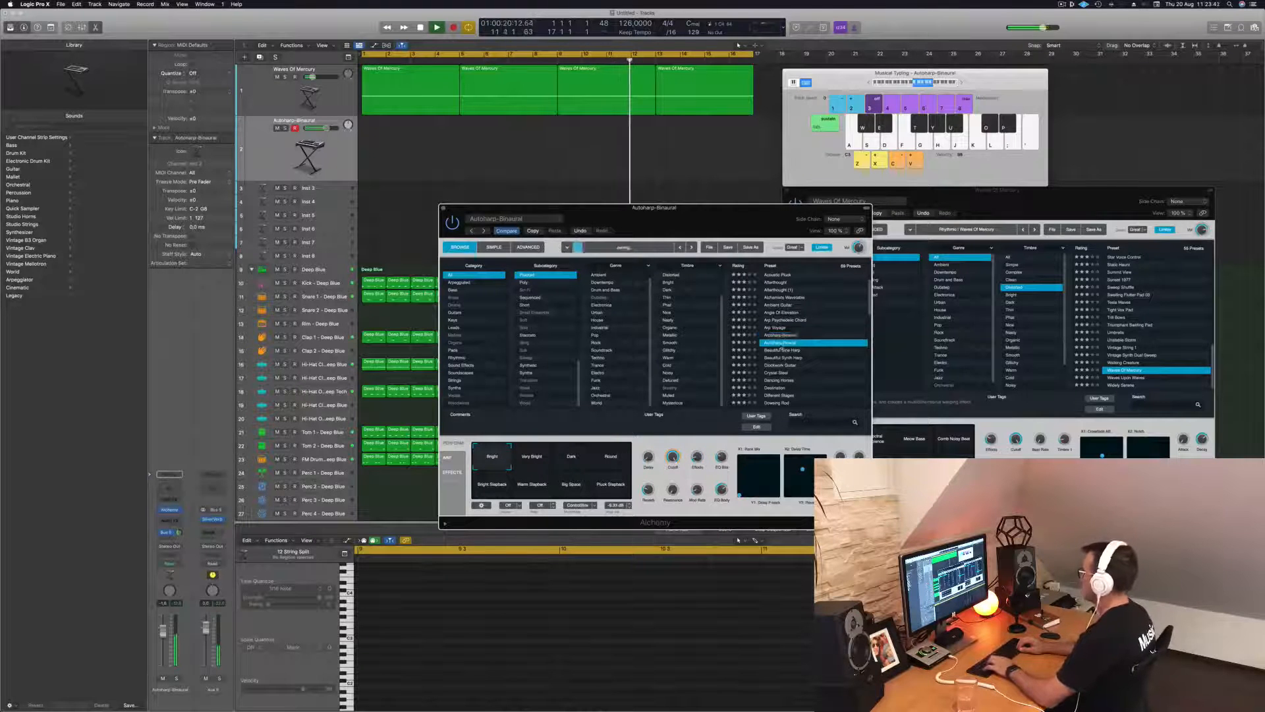
Audition the Autumn Legends preset with a few notes over the loop, keeping the second instrument track selected
key(d)
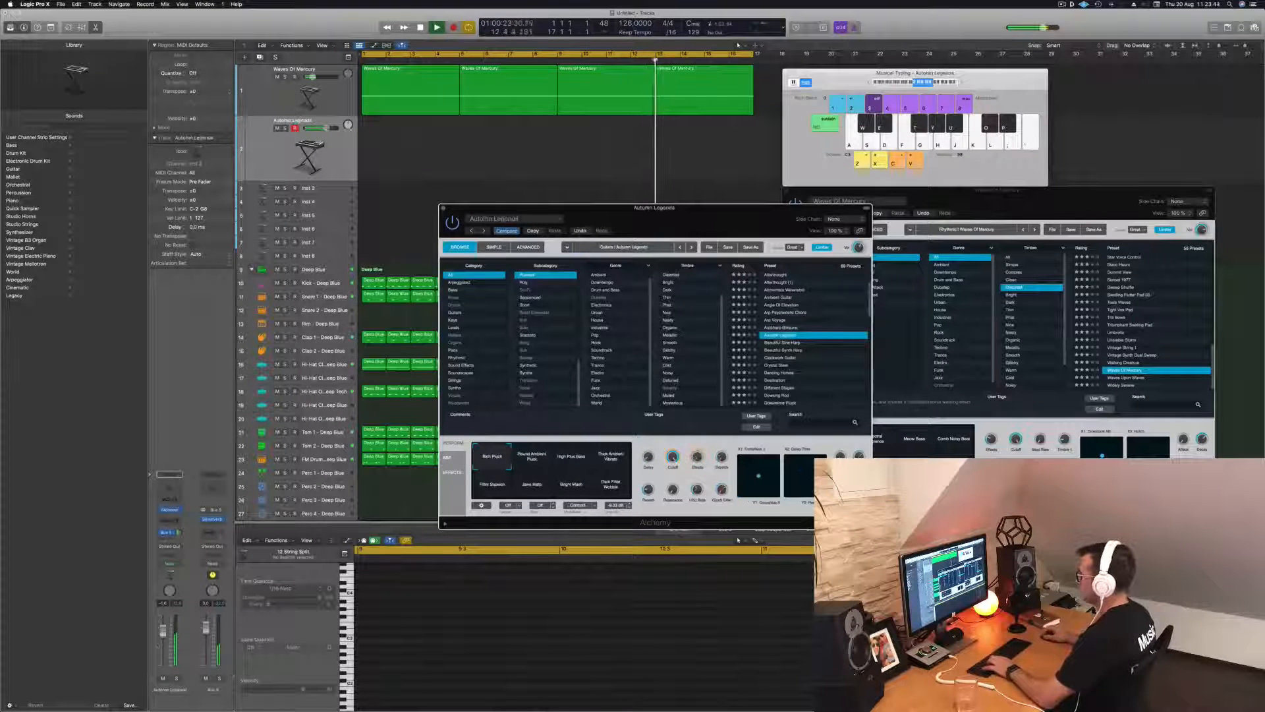
key(d)
key(d)
key(f)
key(a)
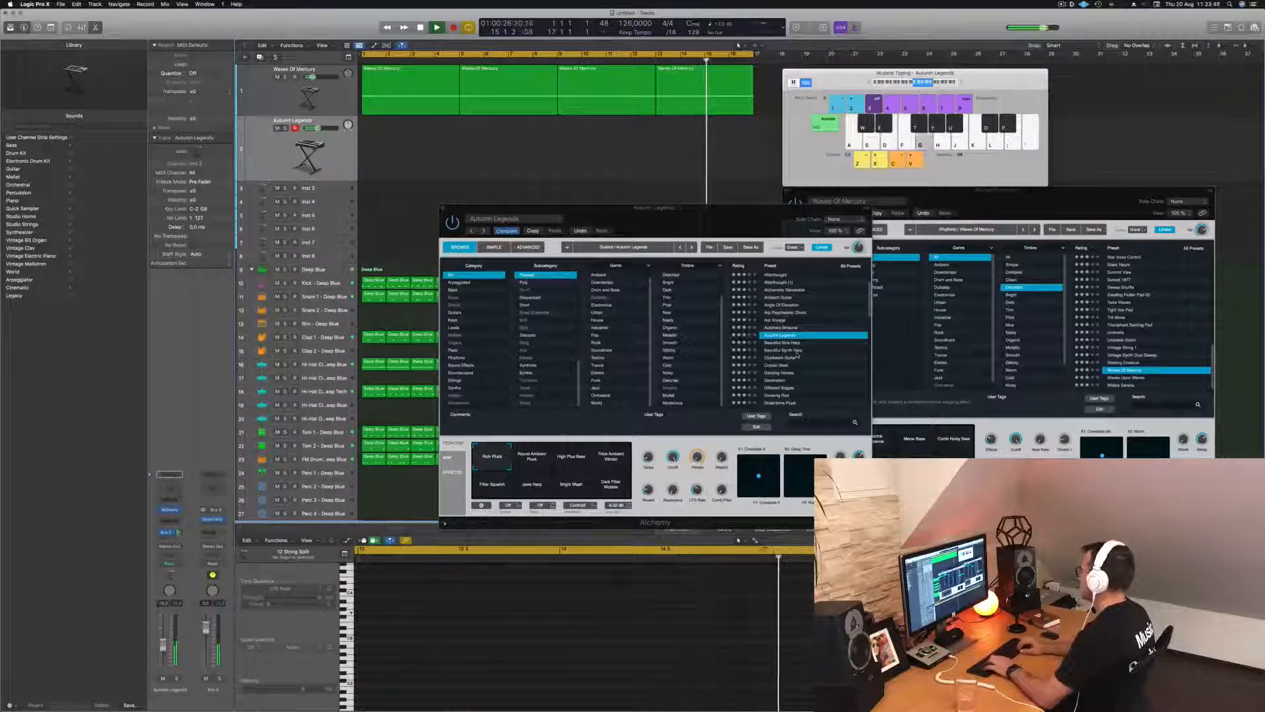
key(Down)
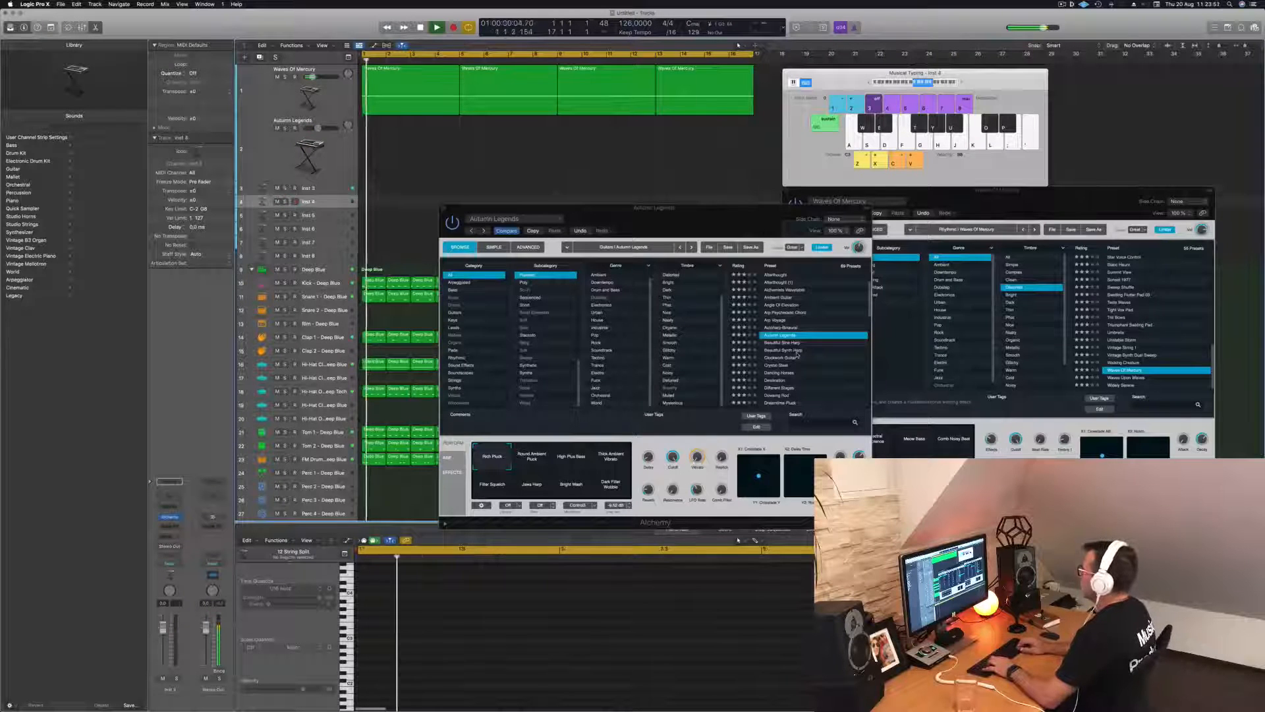
key(Up)
Audition the presets from Beautiful Sine Harp through Beautiful Synth Harp and Clockwork Guitar to Crystal Steel
click(815, 350)
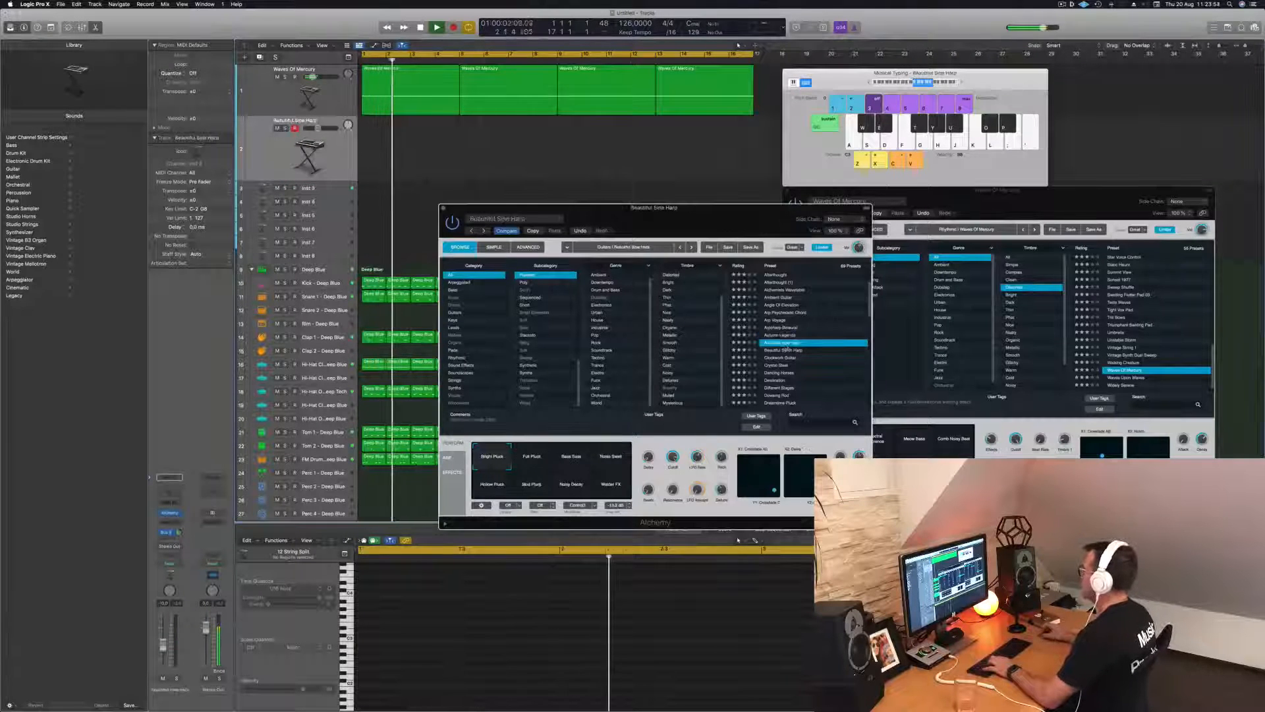
click(788, 350)
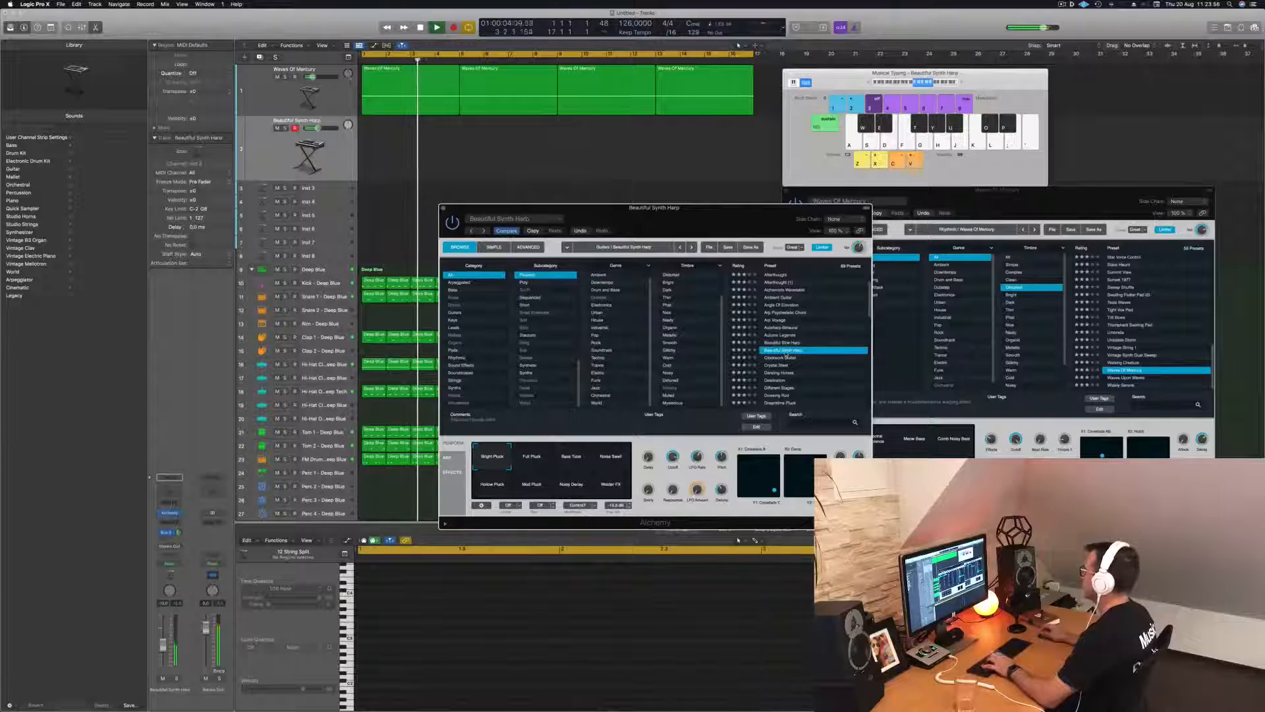
click(784, 358)
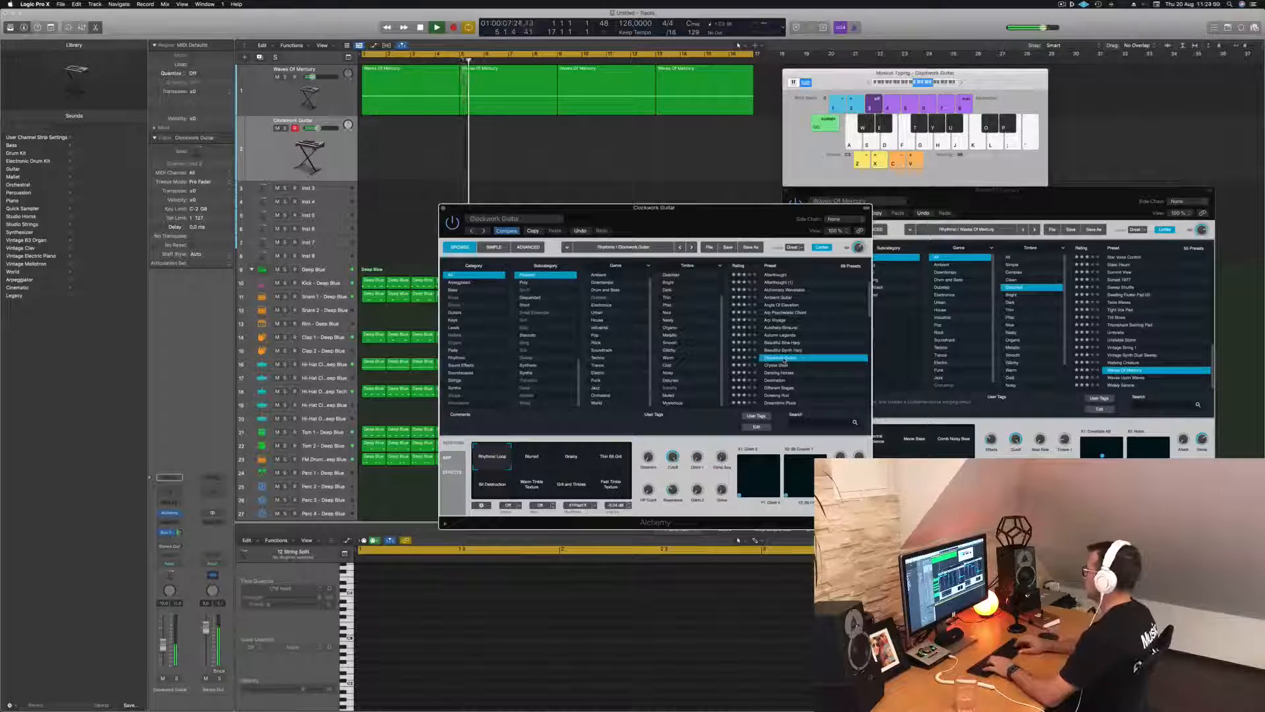
click(784, 365)
scroll(785, 361, down, 1)
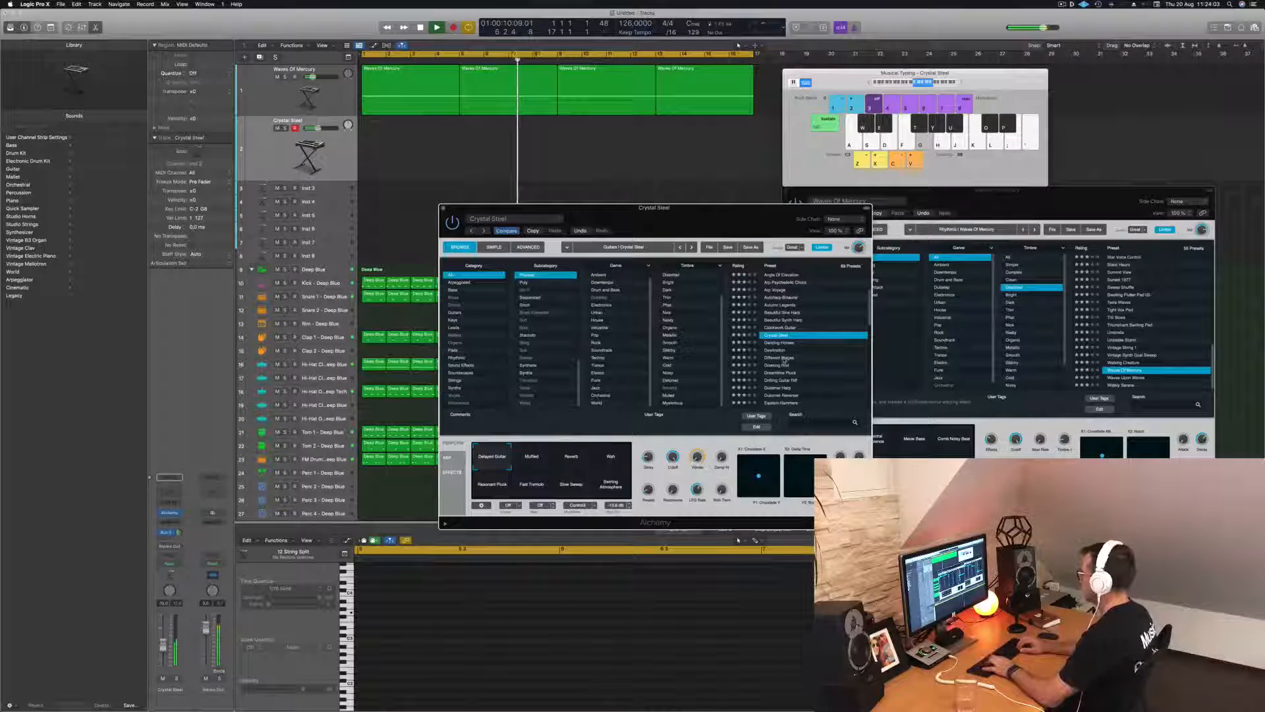
Step on through the presets from Dancing Horses and Different Stages and load Dreamtime Pluck
key(Down)
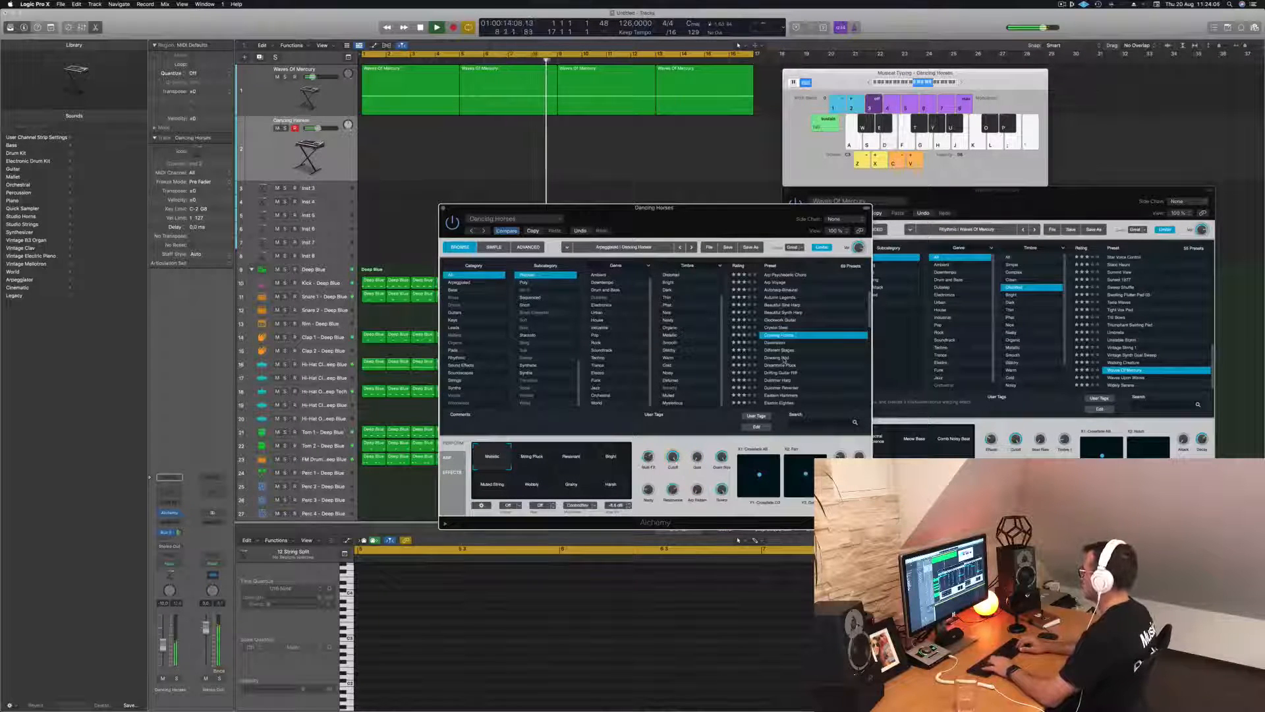
key(Down)
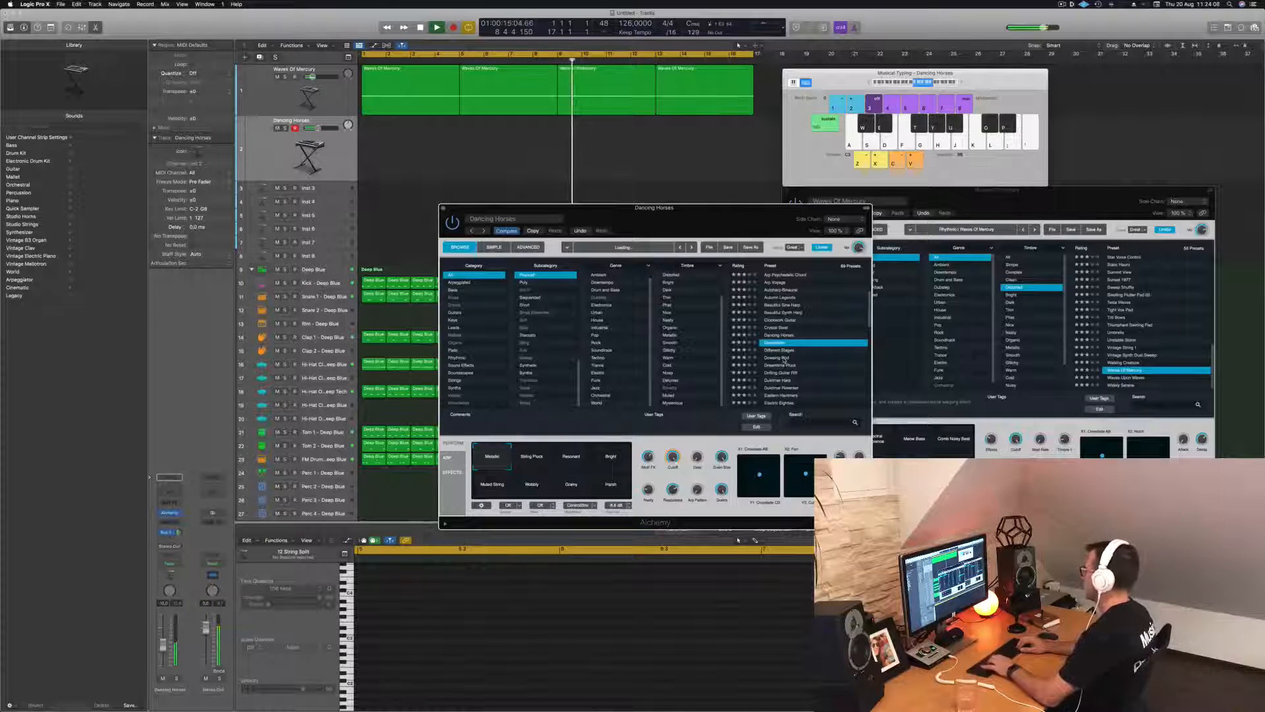
key(Down)
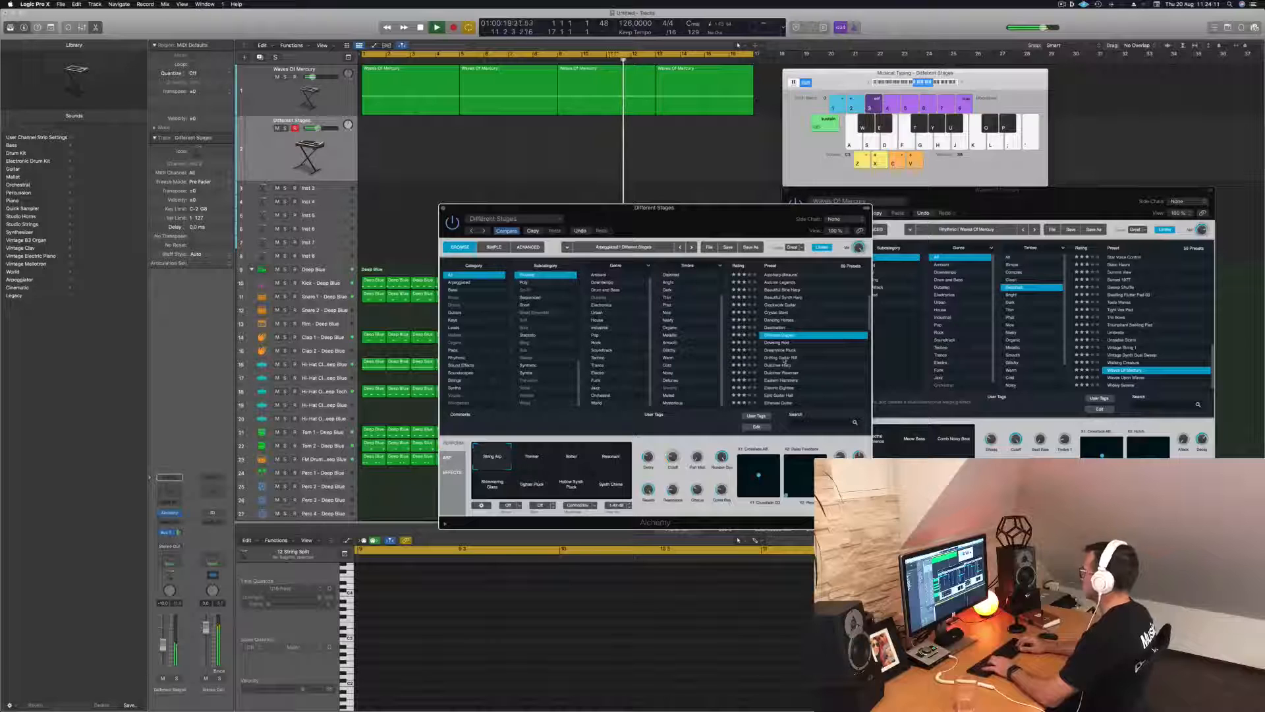
key(Down)
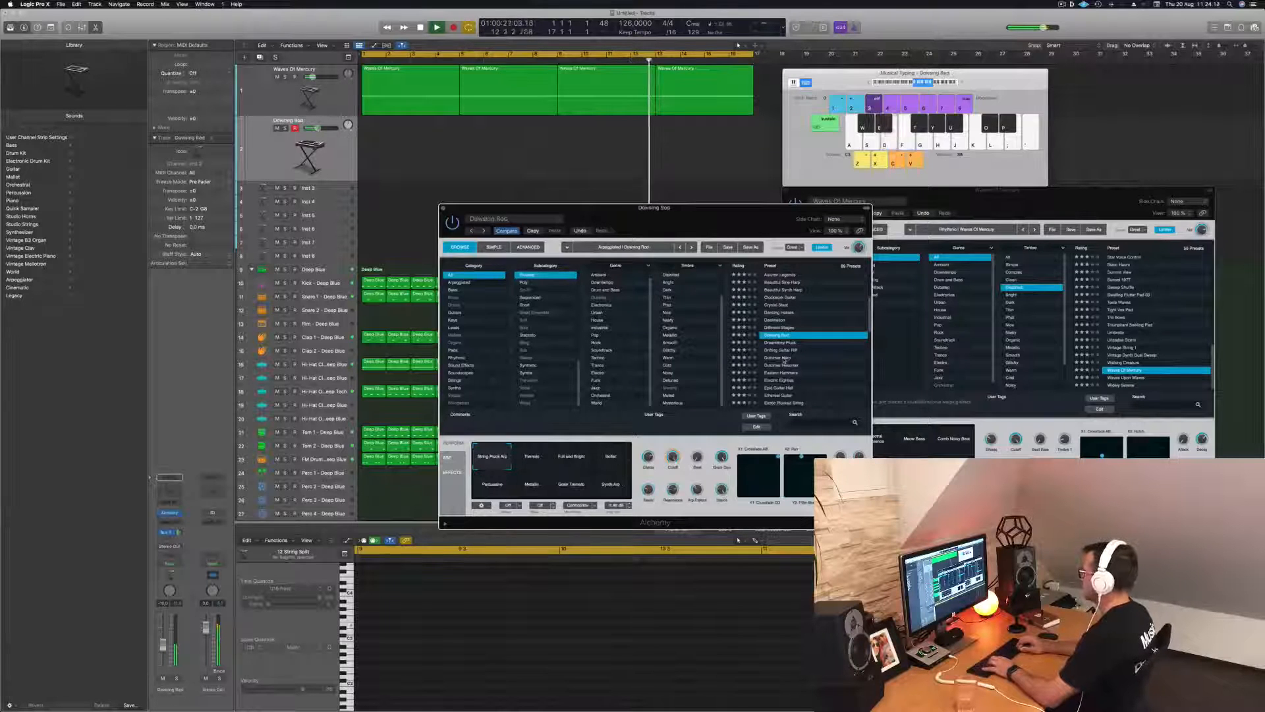
key(Down)
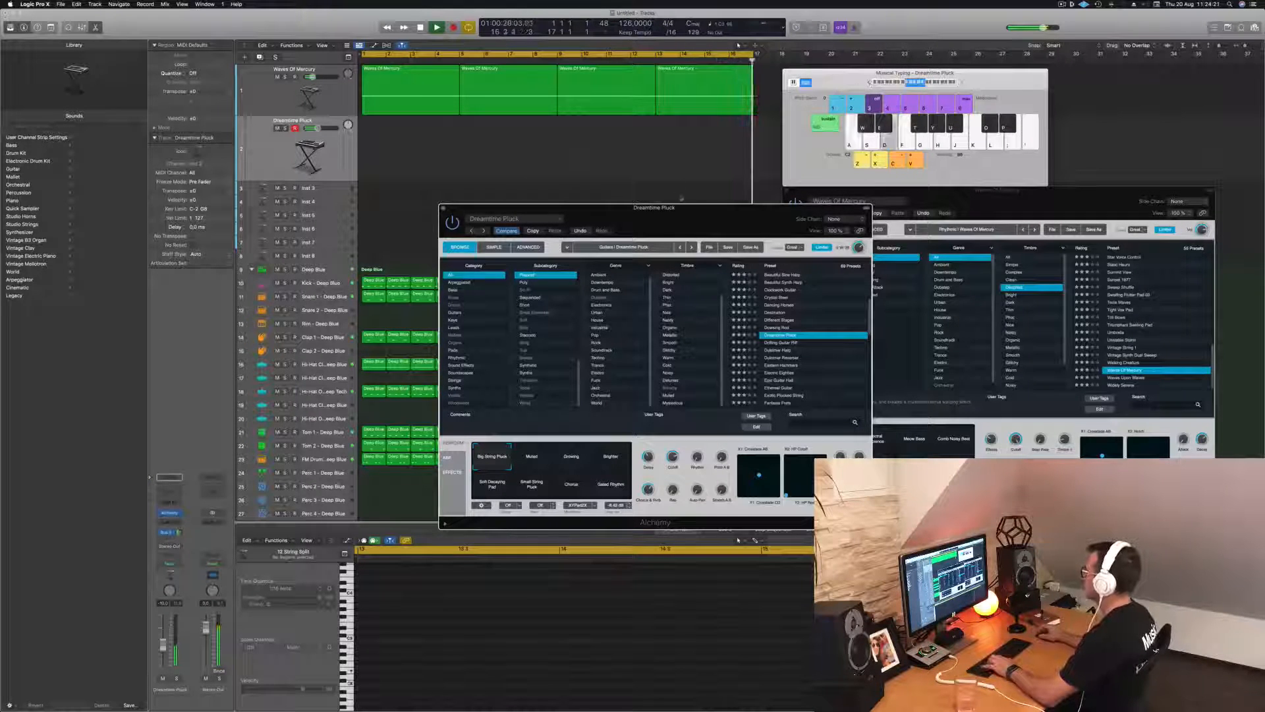
Raise the Dreamtime Pluck track's volume slightly and rehearse a few notes over the playing loop
drag(700, 208, 694, 157)
key(d)
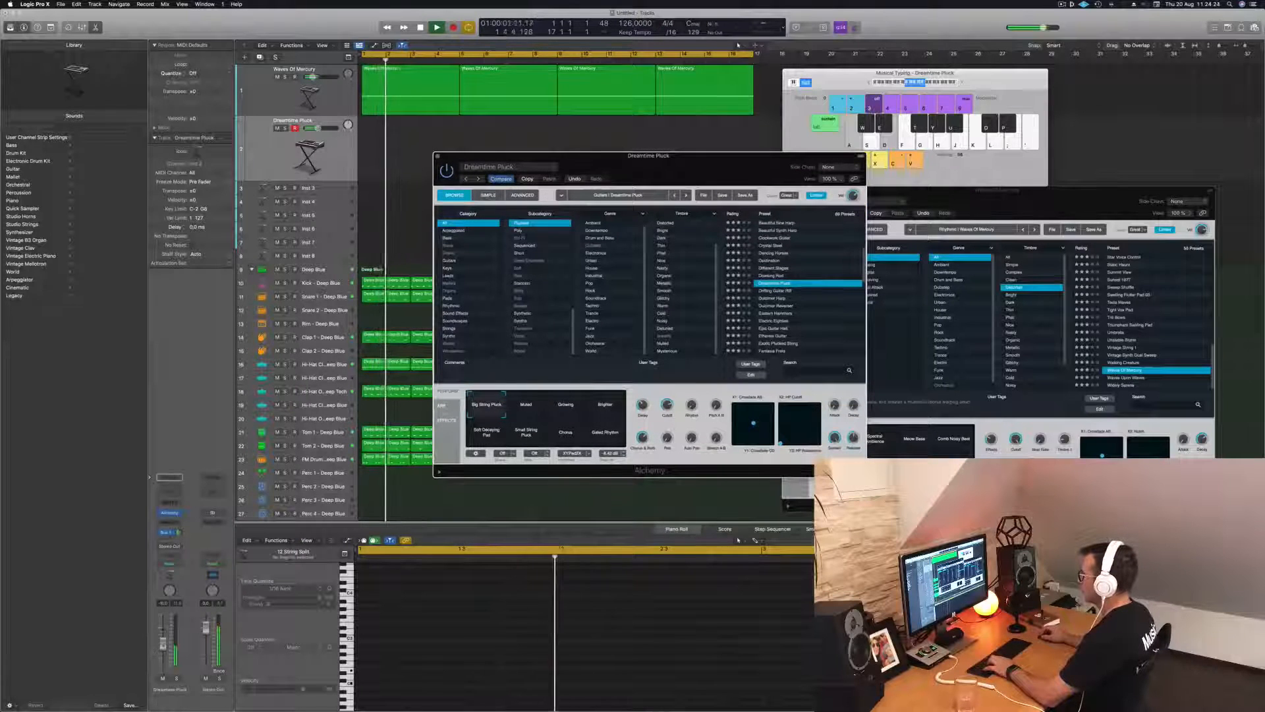
drag(163, 644, 163, 635)
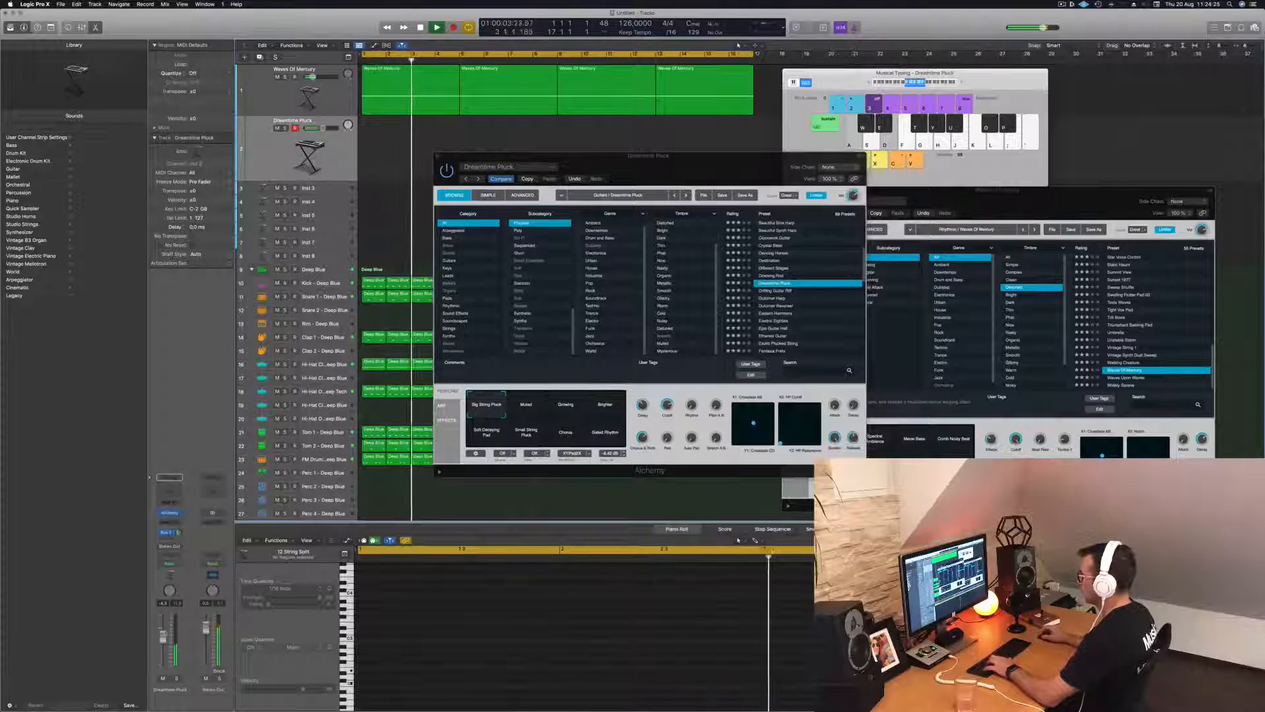
key(a)
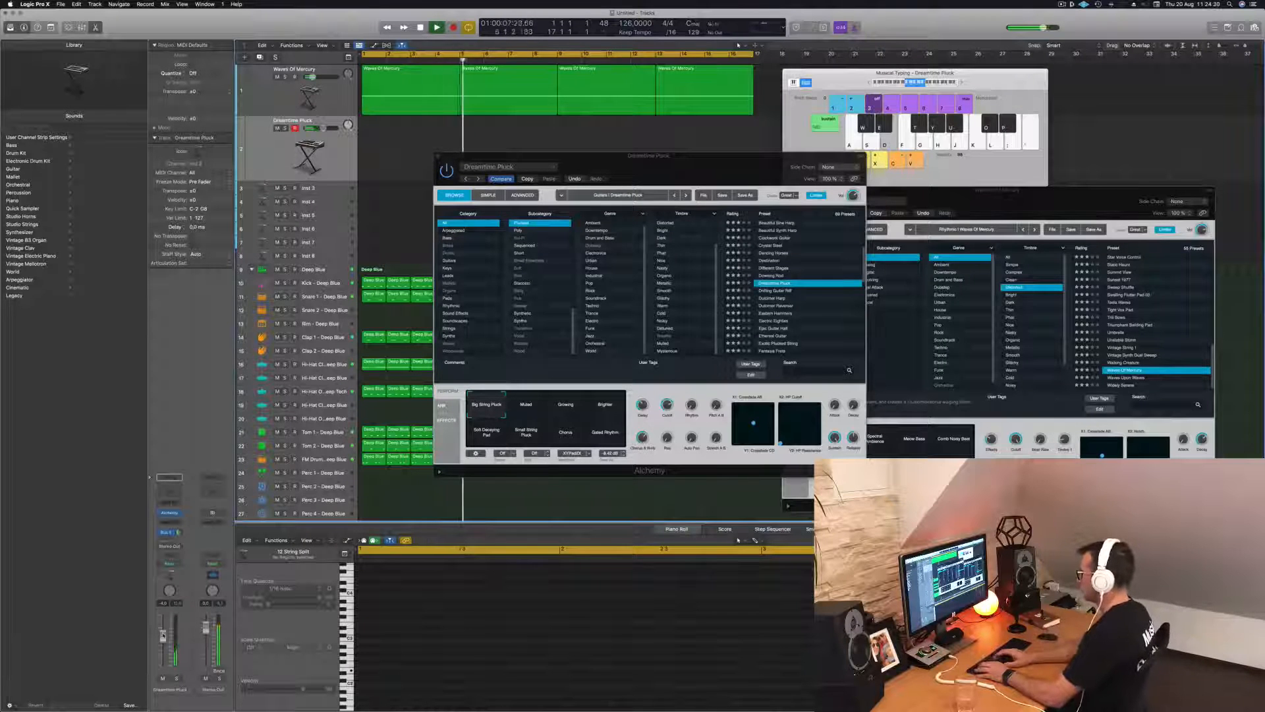
key(a)
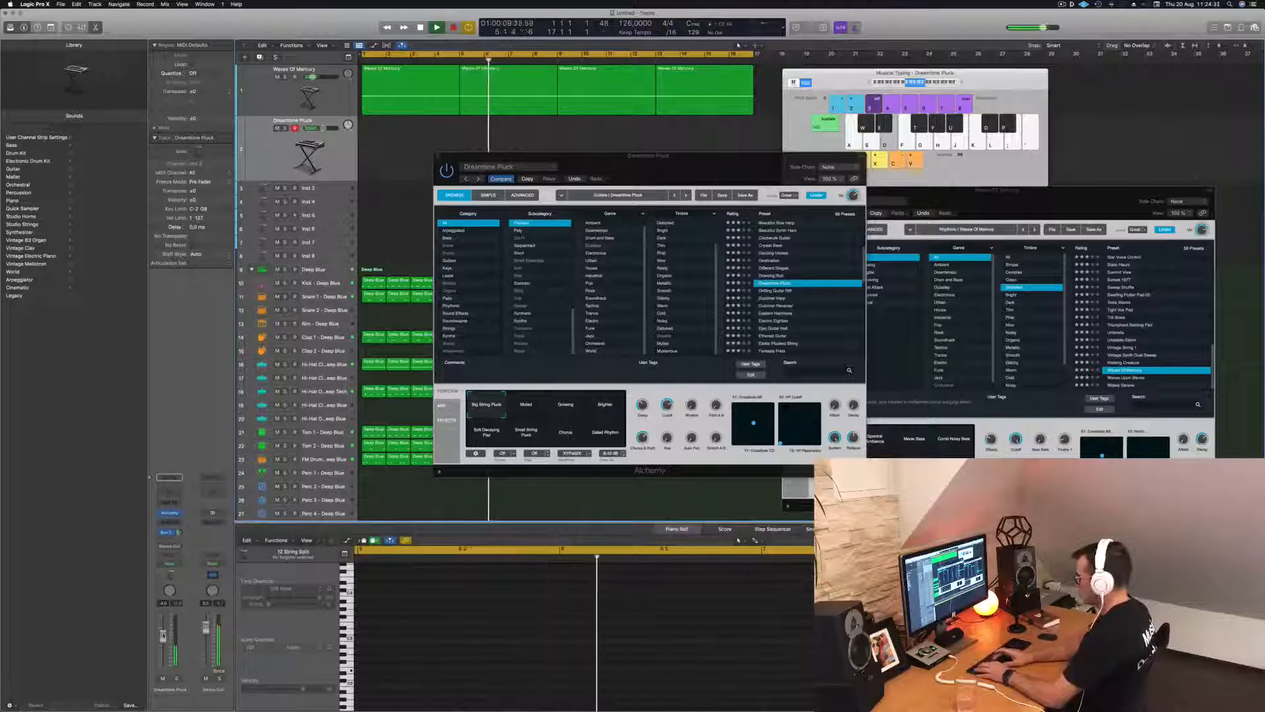
Record a short Dreamtime Pluck part over the loop from bar 9 and move the recorded region to bar 1
key(r)
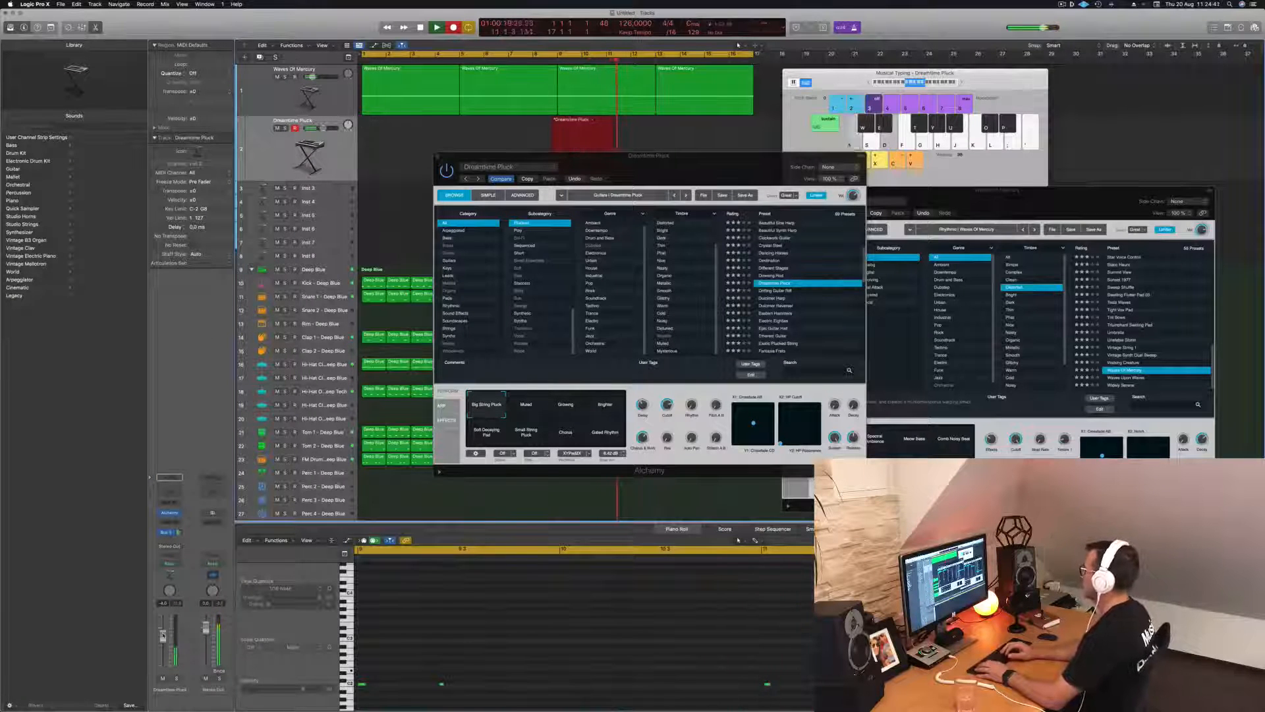
key(space)
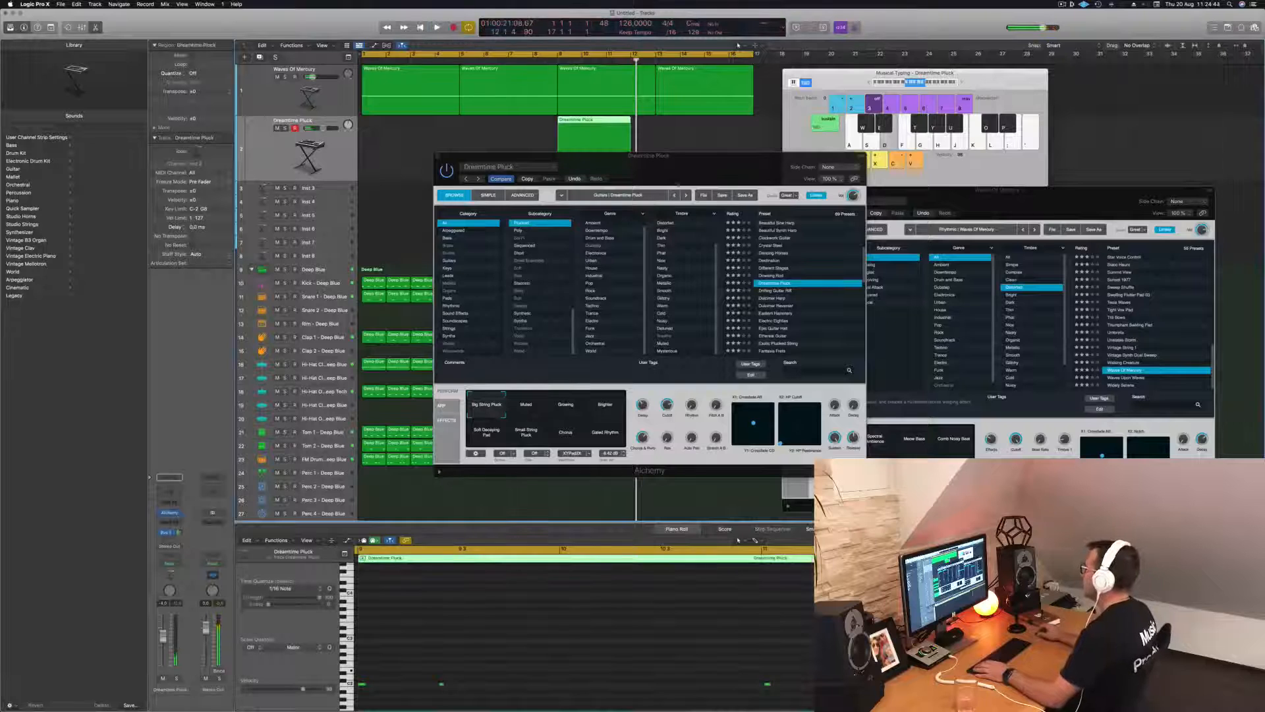
drag(669, 163, 1014, 227)
drag(590, 119, 395, 168)
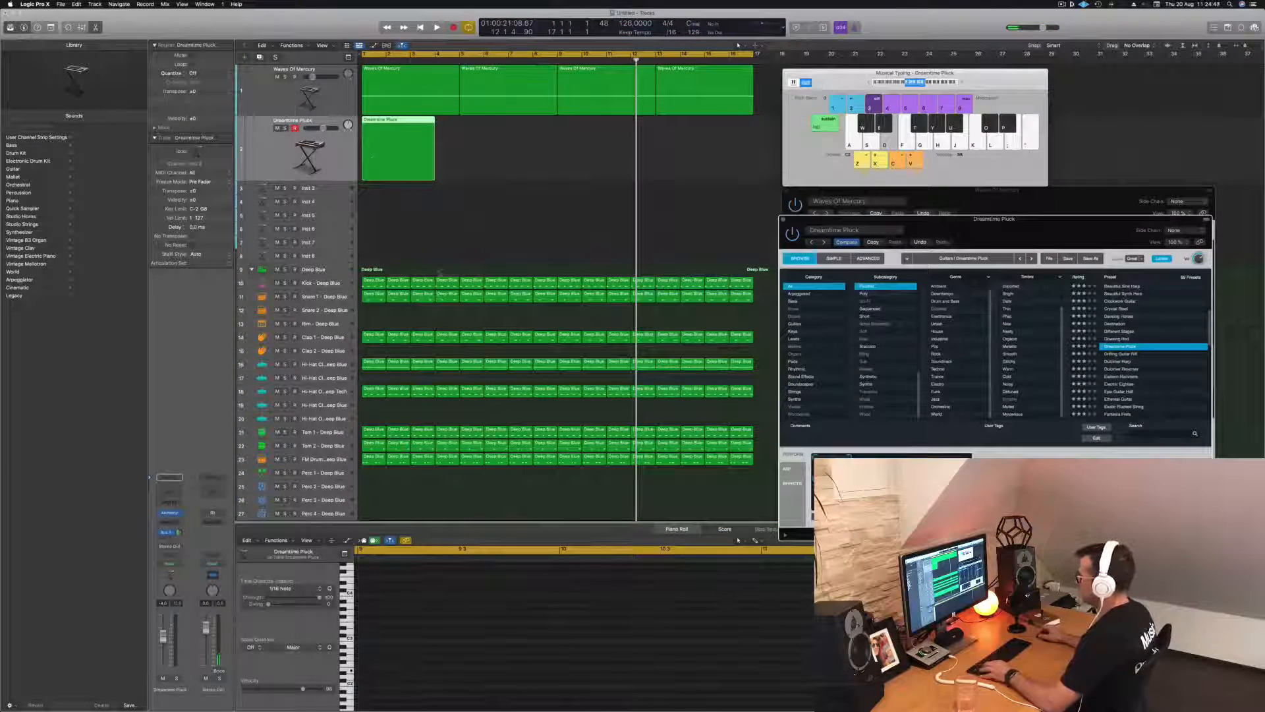
Quantize all notes of the recorded Dreamtime Pluck region to 1/16 Note and play it from the start
scroll(473, 681, left, 15)
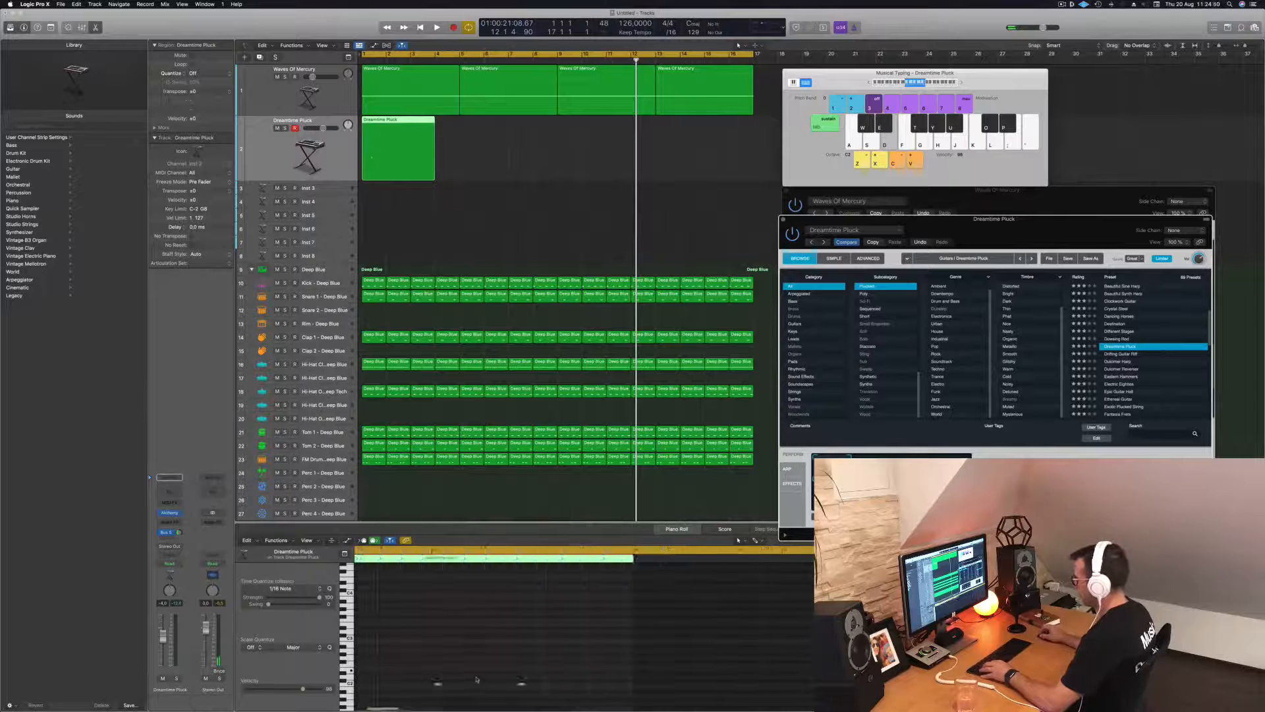
click(484, 654)
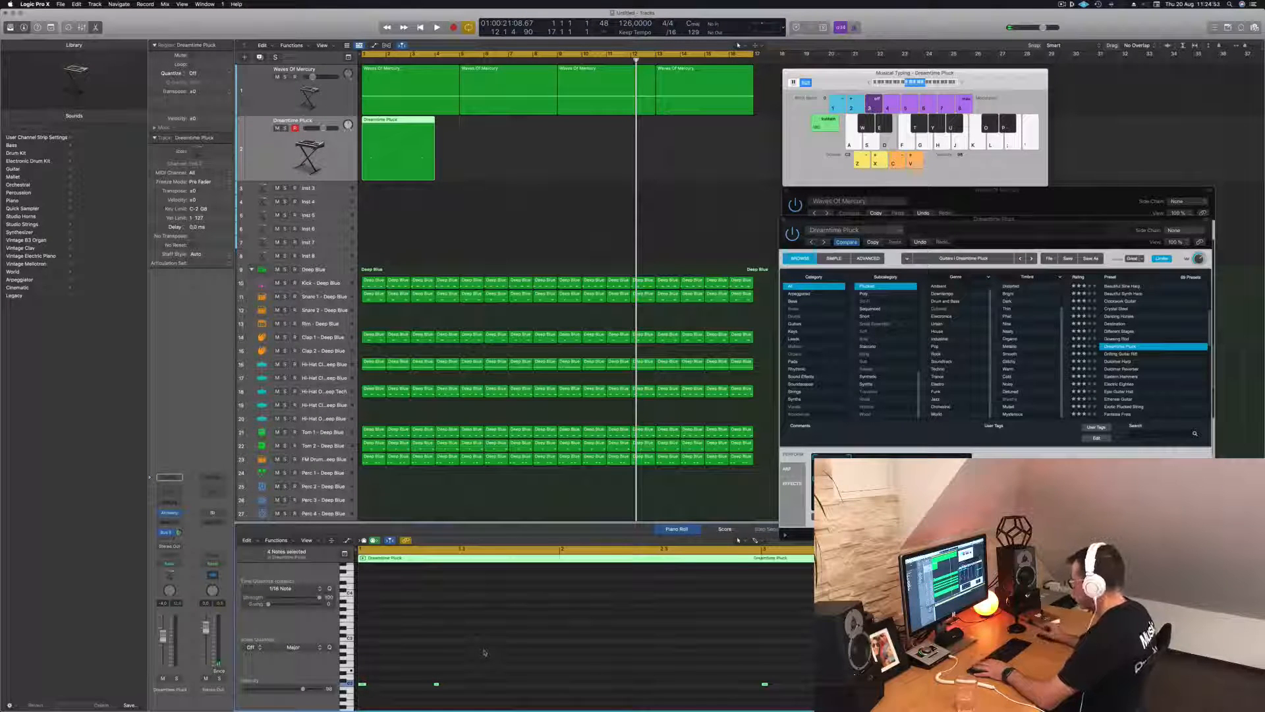
key(Return)
key(space)
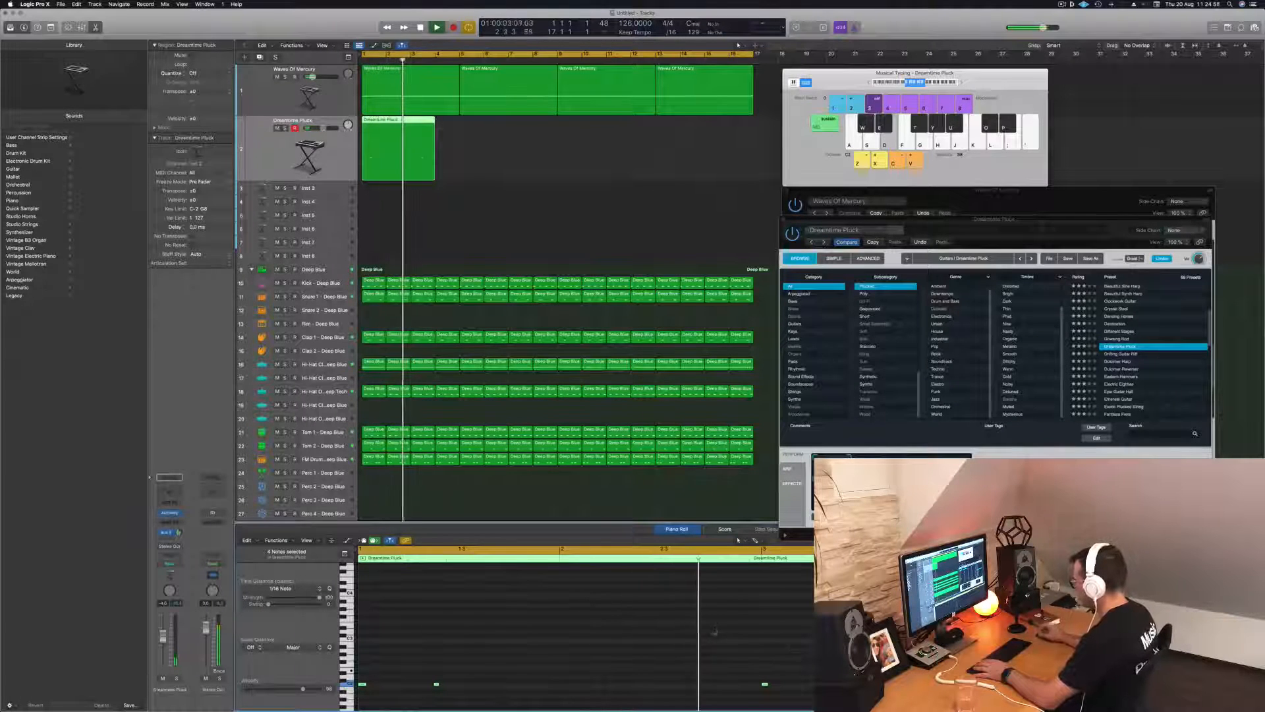
Shift the region's second note one sixteenth later and restart playback to hear the change
click(480, 669)
click(436, 685)
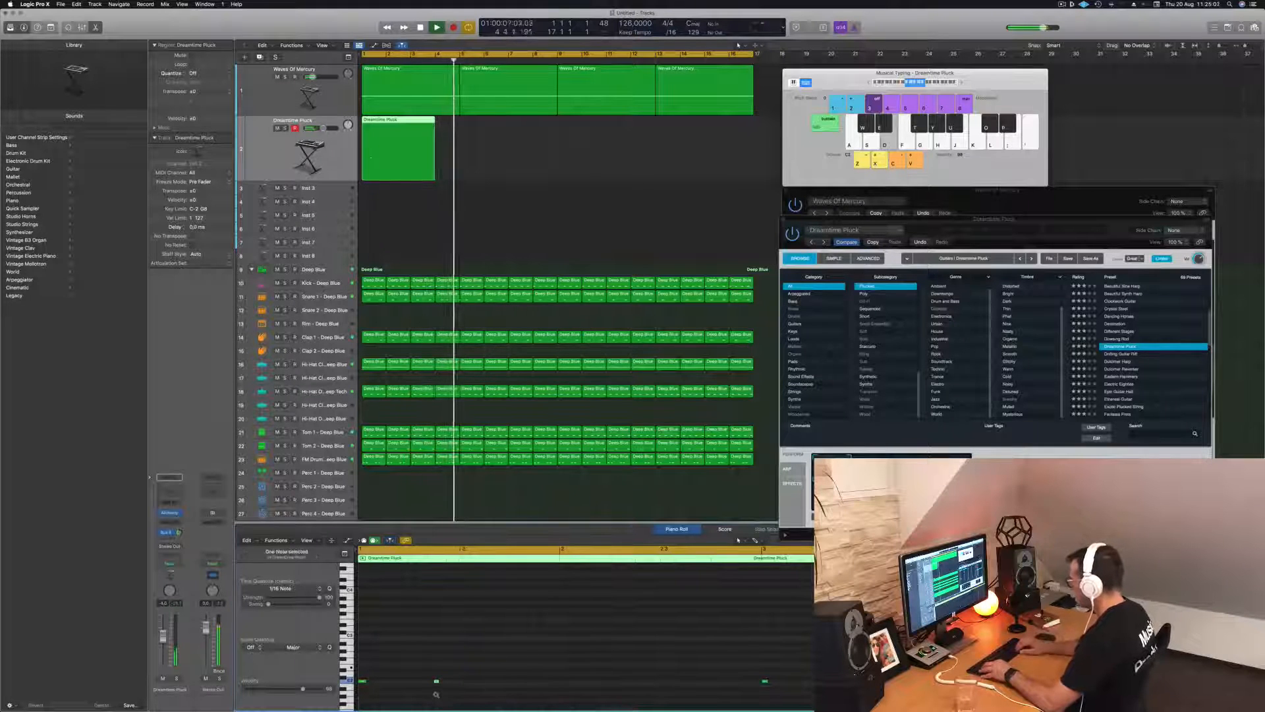
key(alt+Right)
key(space)
key(space)
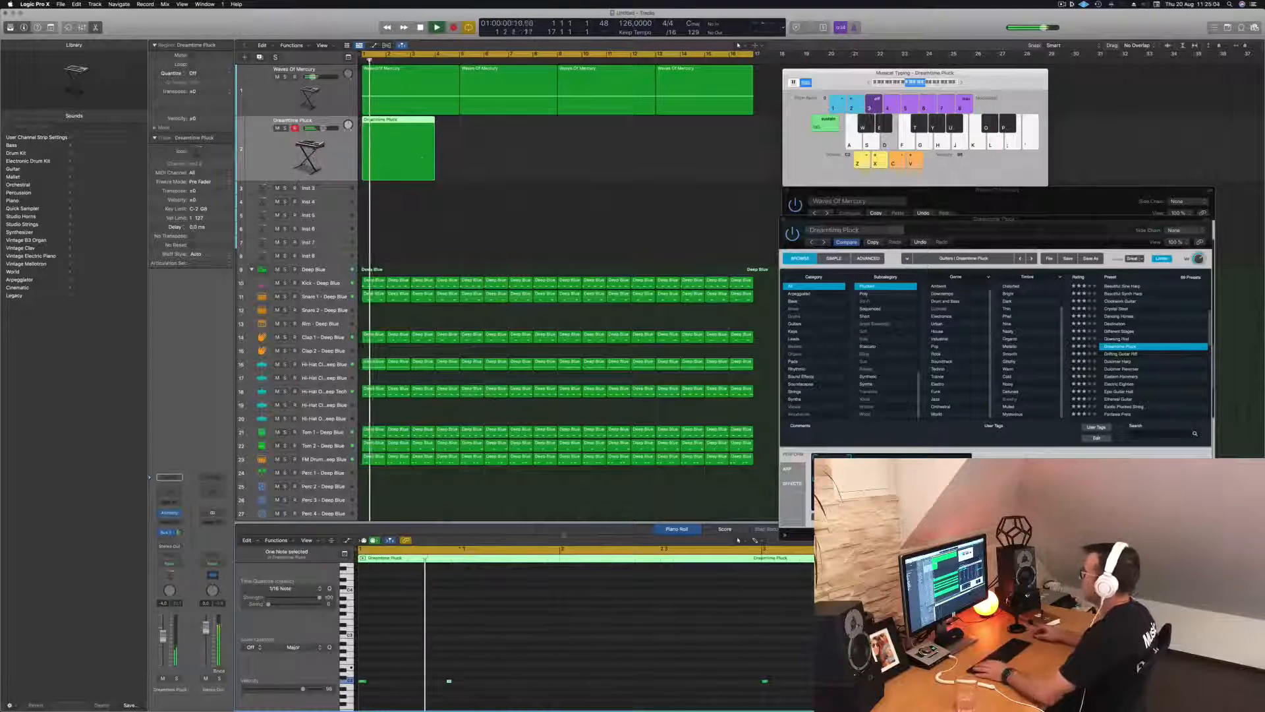
Extend the Dreamtime Pluck region to four bars and copy it to bars 5, 9 and 13
drag(394, 129, 493, 130)
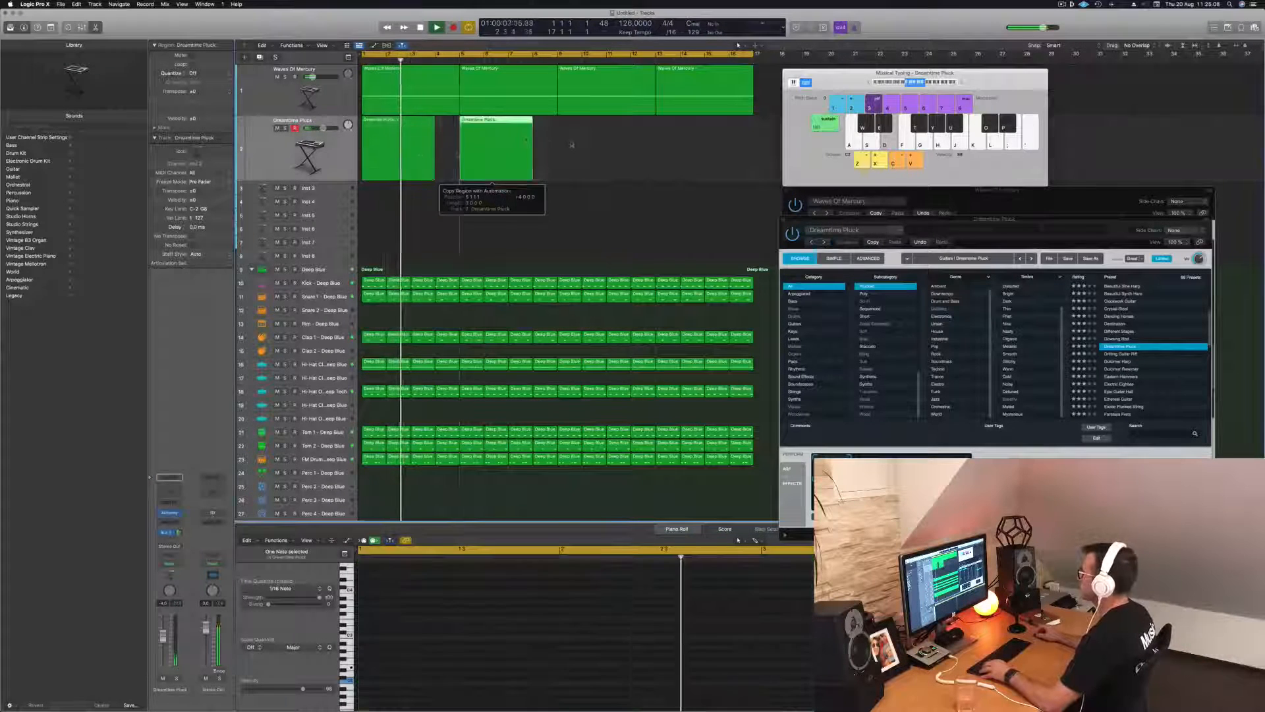
drag(433, 176, 460, 176)
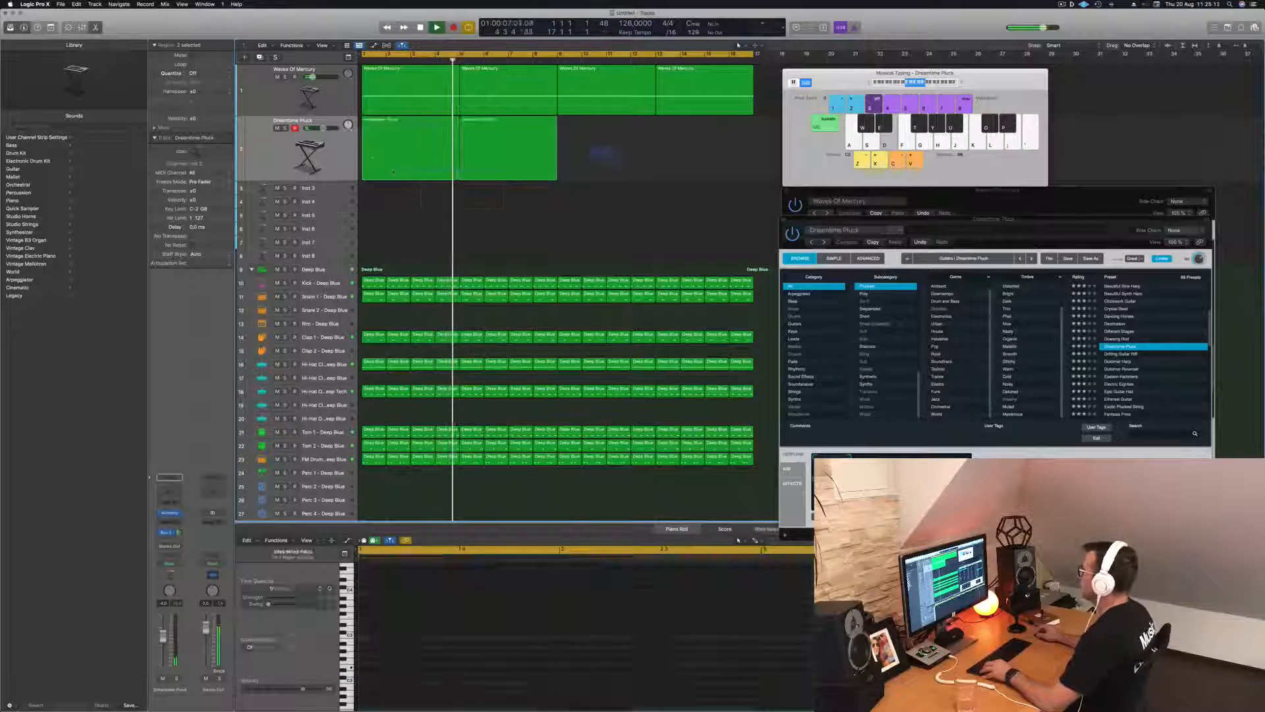
drag(412, 122, 601, 122)
Try Dreamtime Pluck's Muted performance snapshot from the start of the song and raise the track's volume slightly
drag(1003, 220, 814, 174)
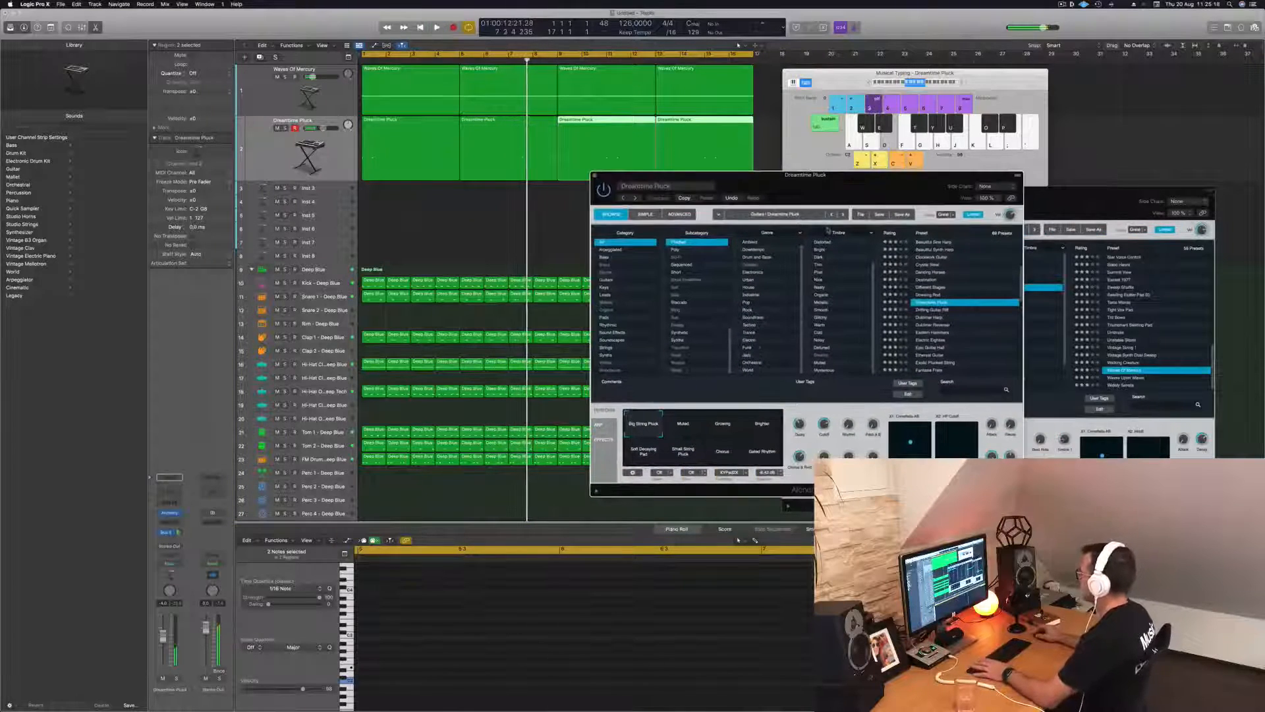
click(682, 423)
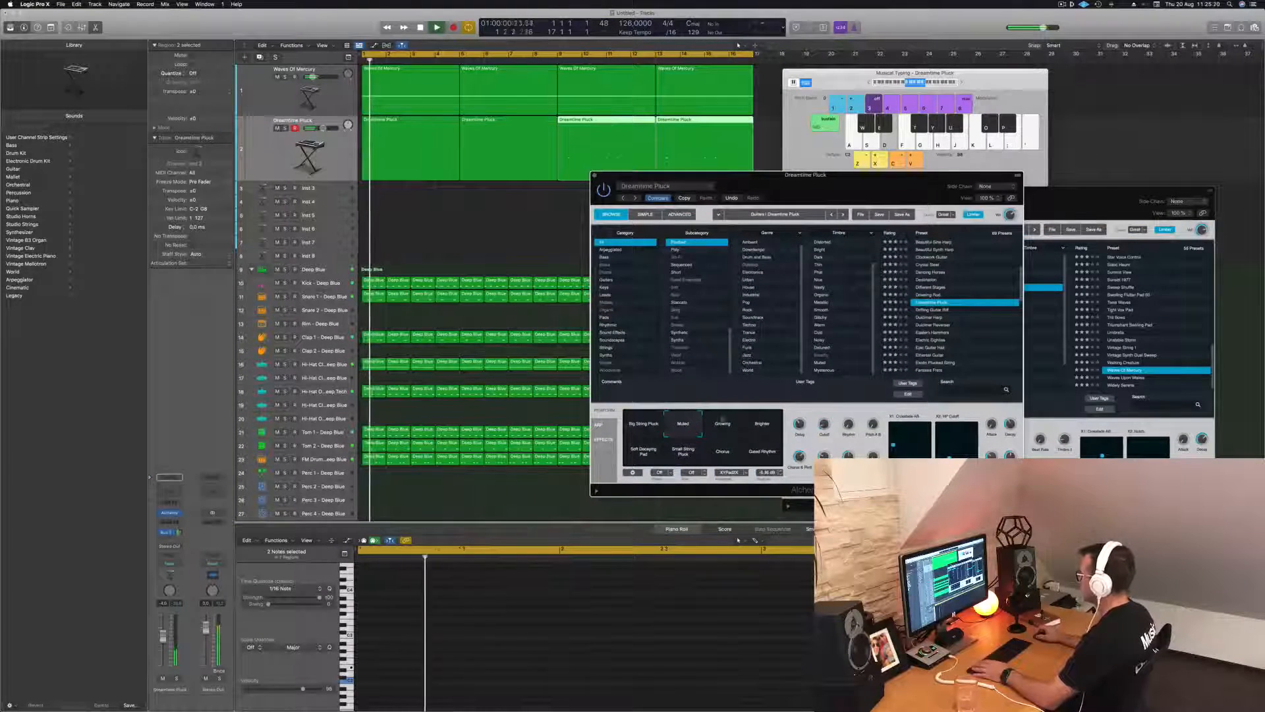
key(Return)
drag(162, 632, 162, 629)
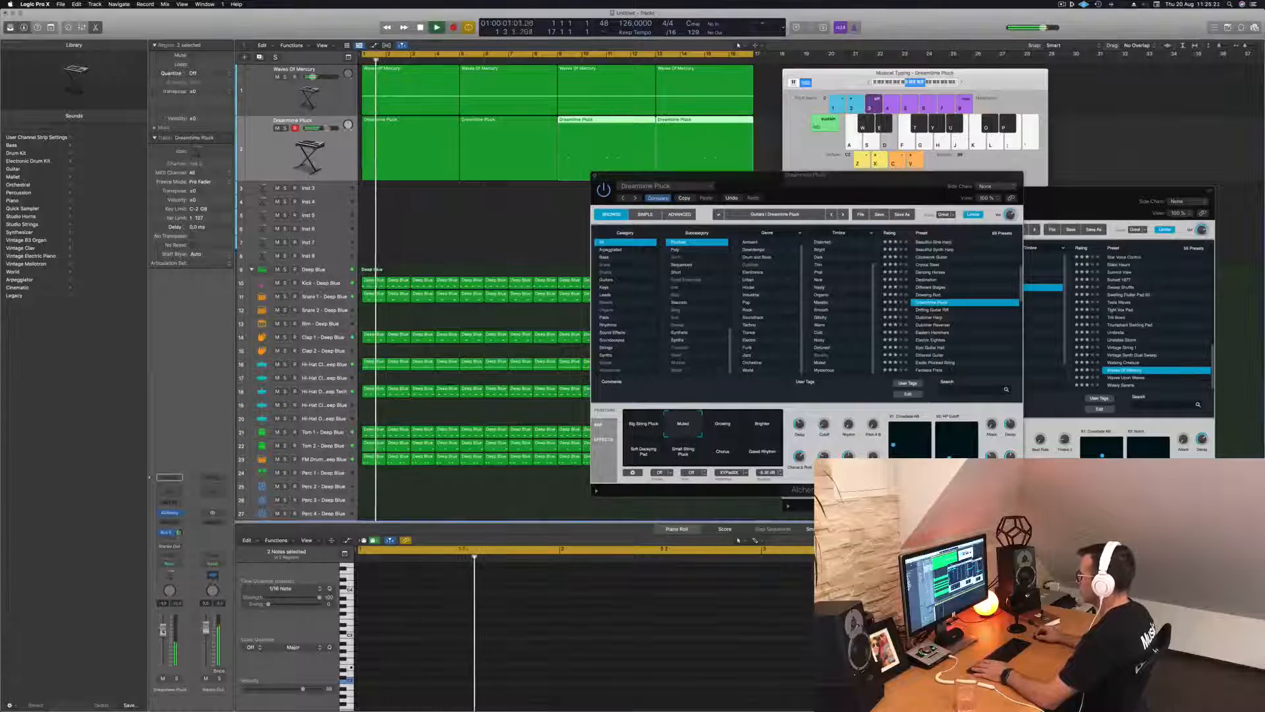
key(Return)
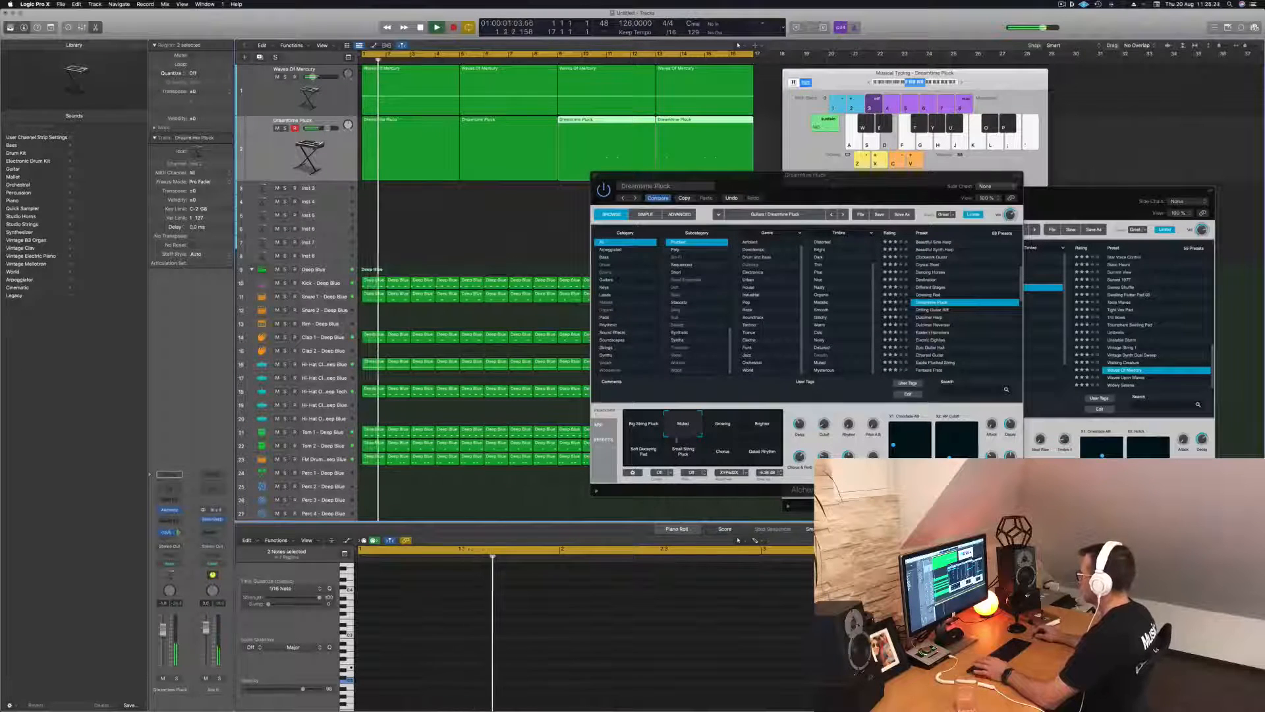
Try the other Dreamtime Pluck snapshots, including Brighter, Soft Decaying Pad and Small String Pluck, and return to Chorus
click(716, 428)
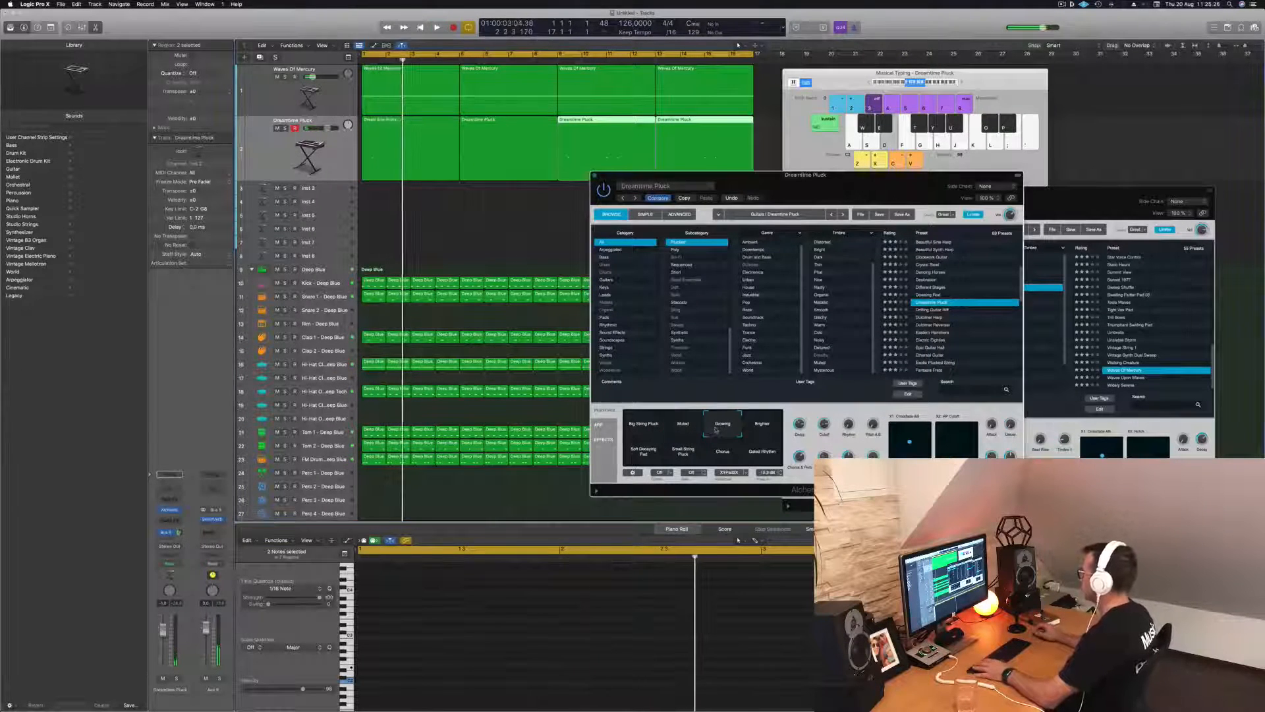
click(763, 428)
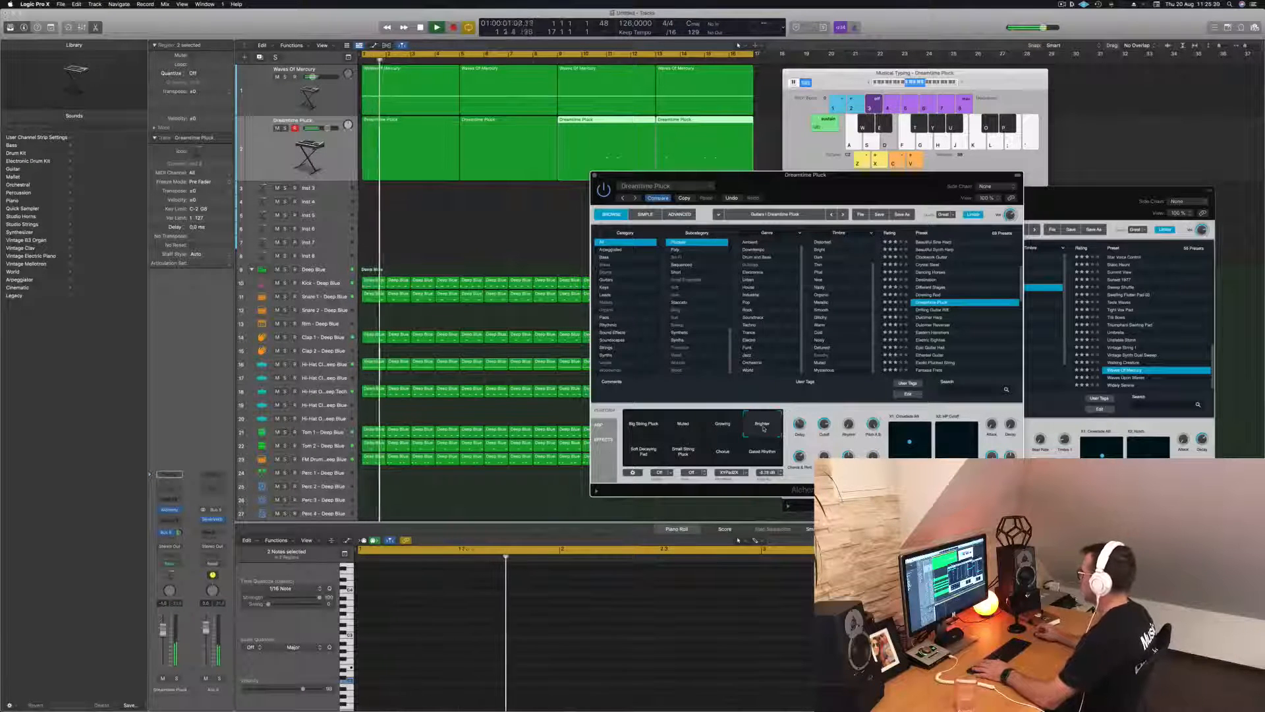
click(649, 457)
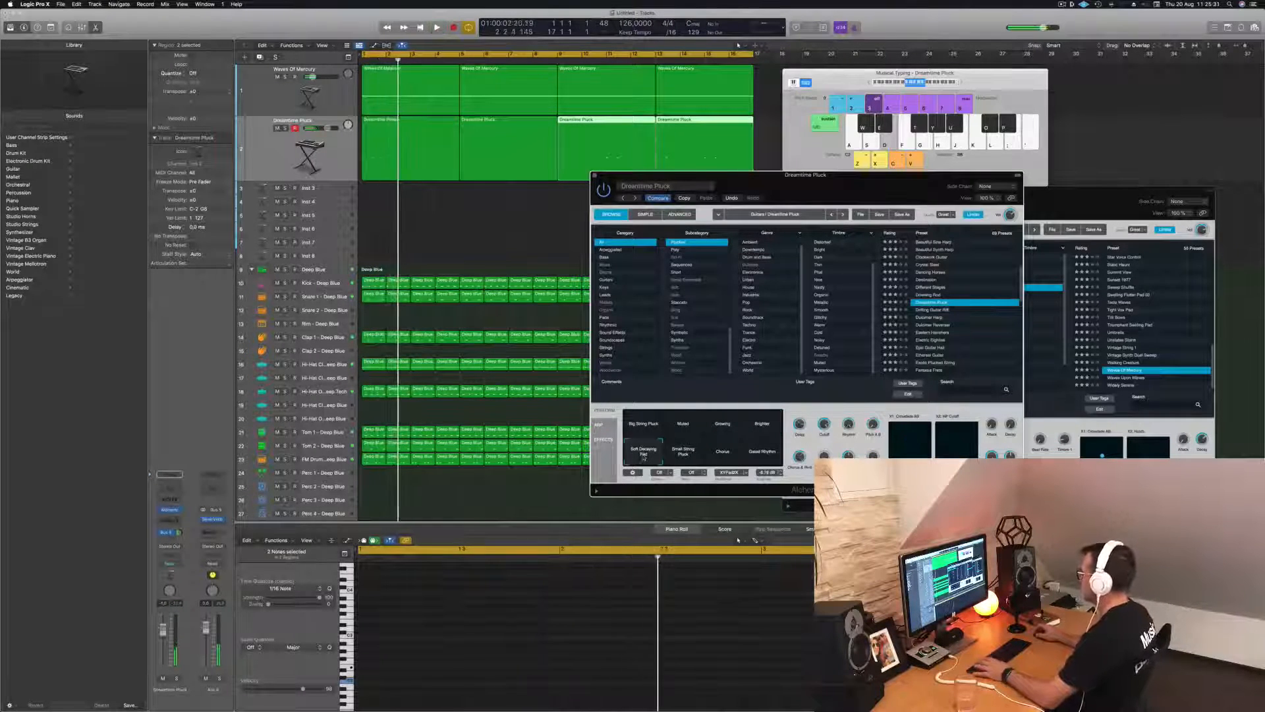
click(683, 454)
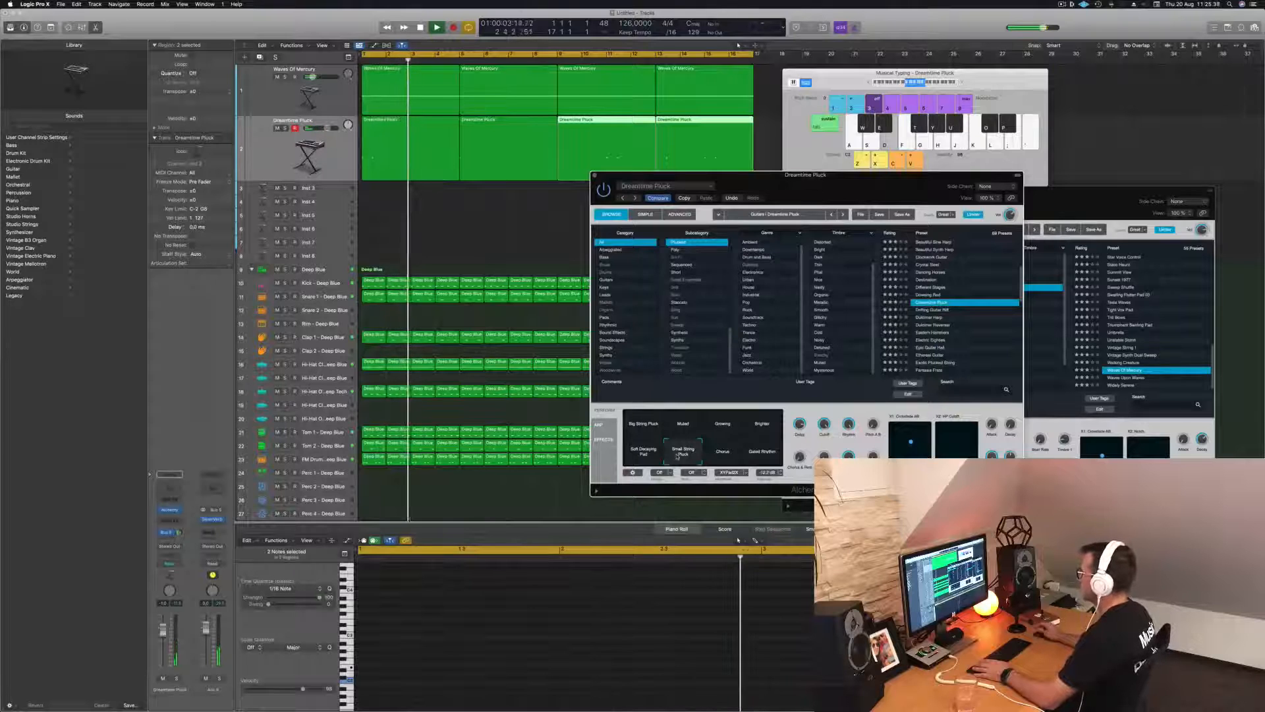
click(723, 452)
click(761, 457)
click(723, 451)
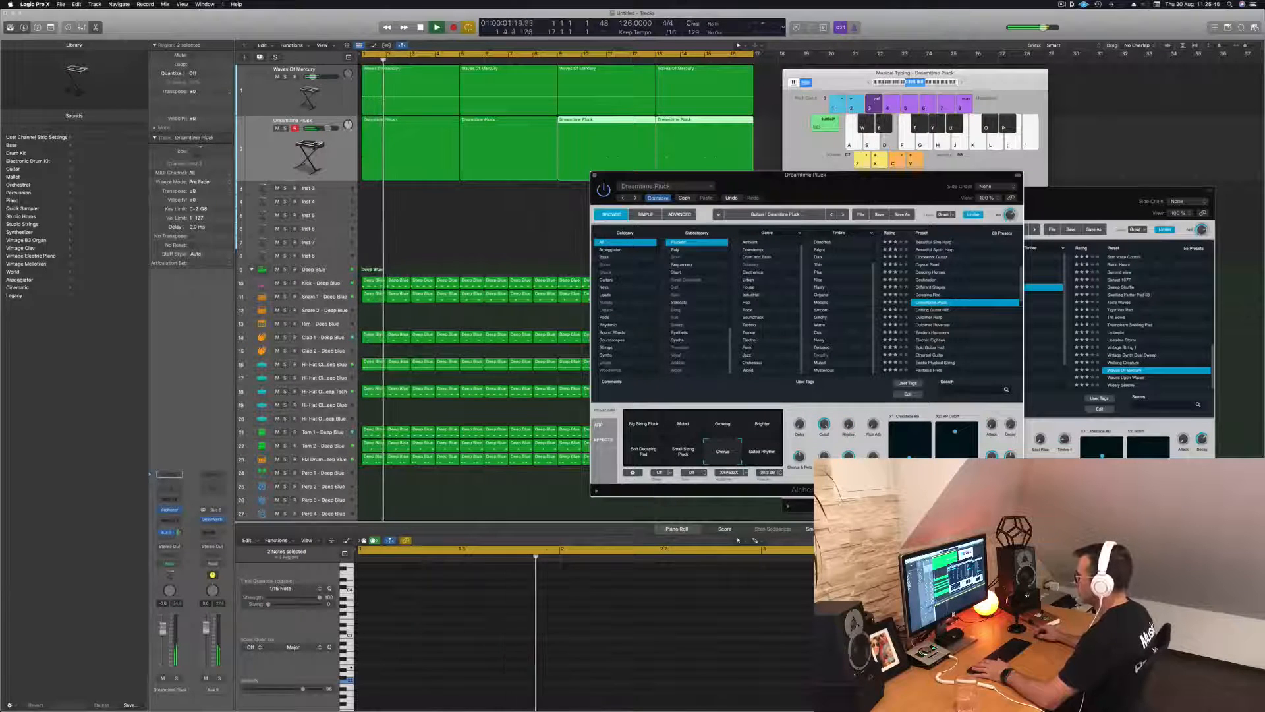
Add a Channel EQ to the Dreamtime Pluck track with a low cut at 164 Hz, then close the EQ
click(169, 489)
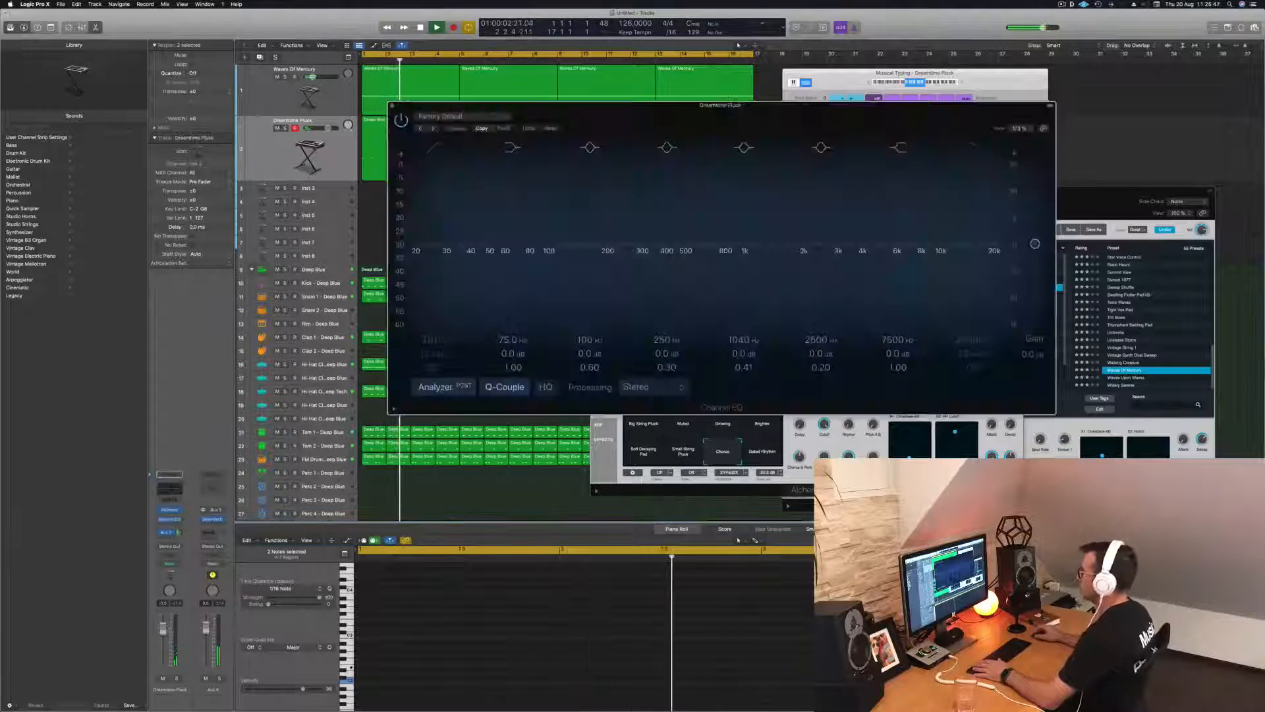
click(437, 148)
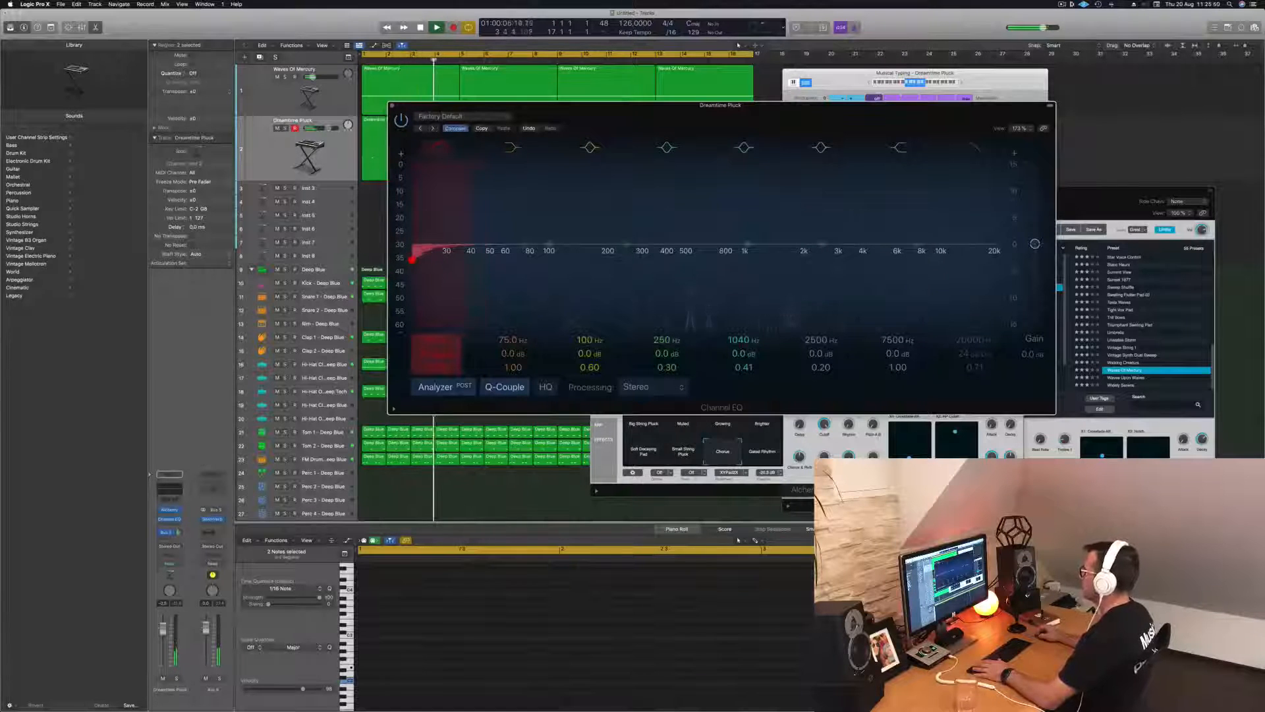
drag(445, 261, 598, 261)
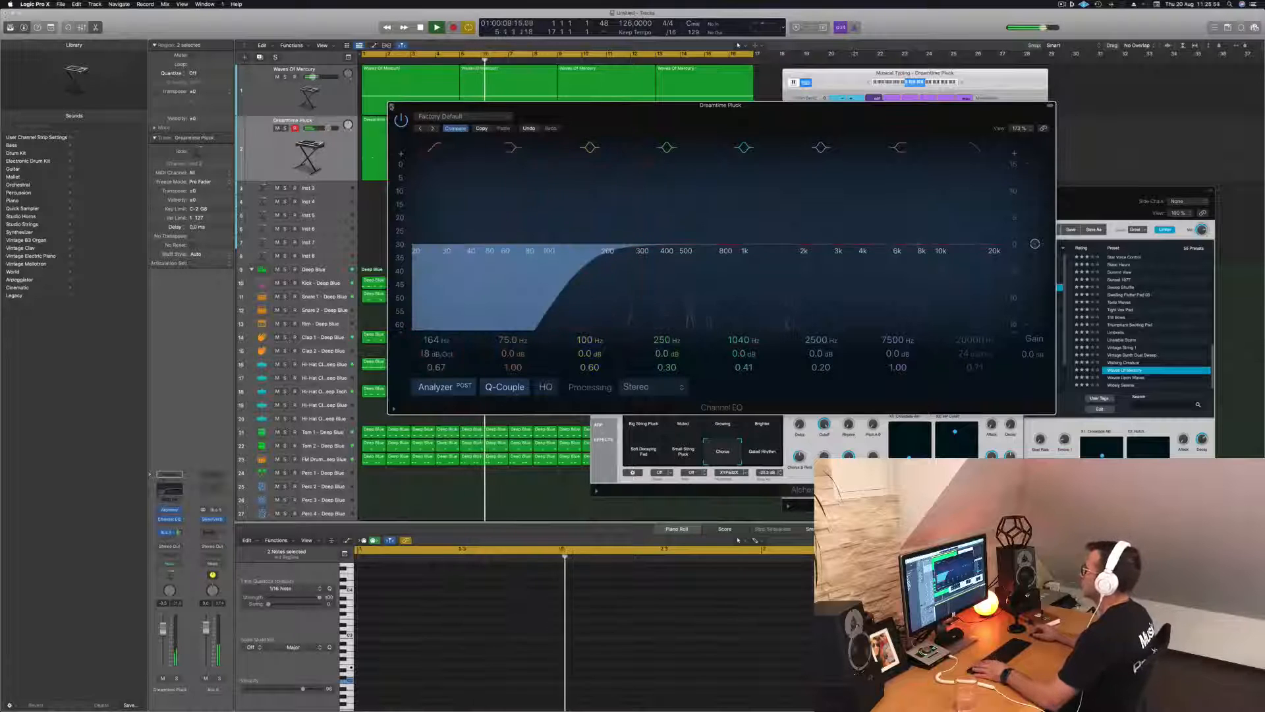
click(391, 106)
Copy the first Waves Of Mercury region to the start of the Inst 3 track
click(392, 83)
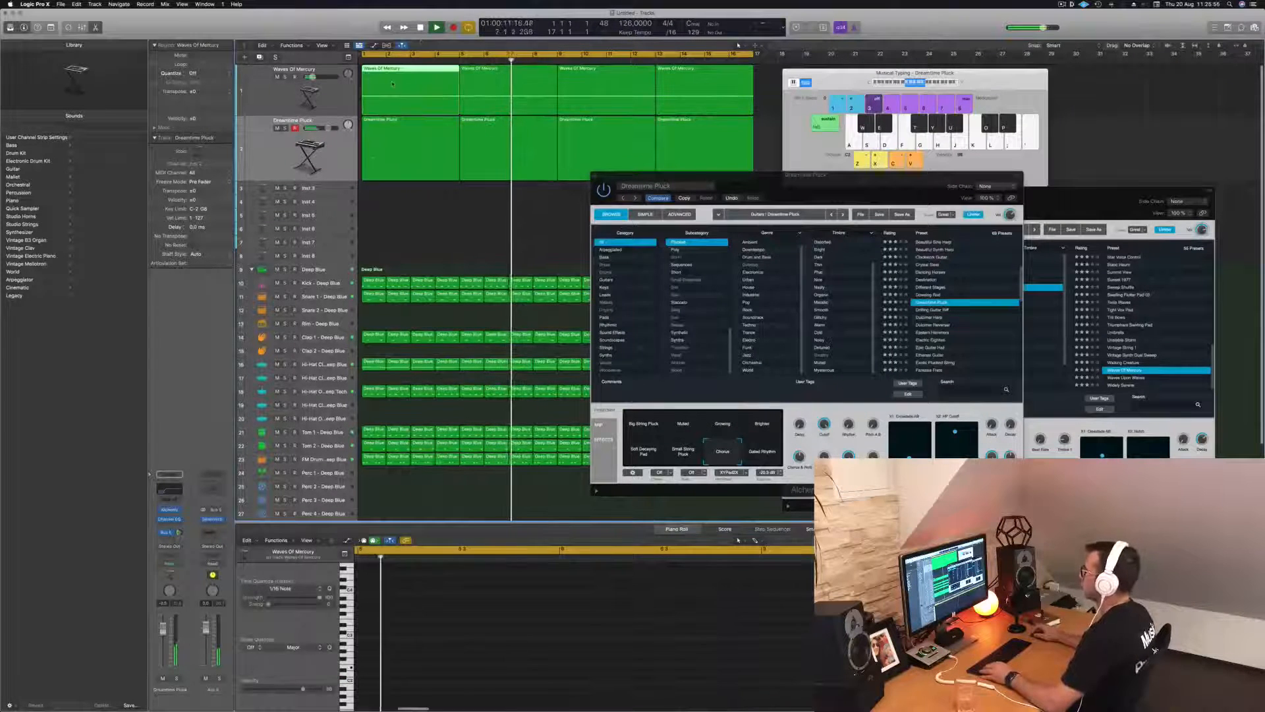
key(super+Left)
drag(403, 75, 396, 190)
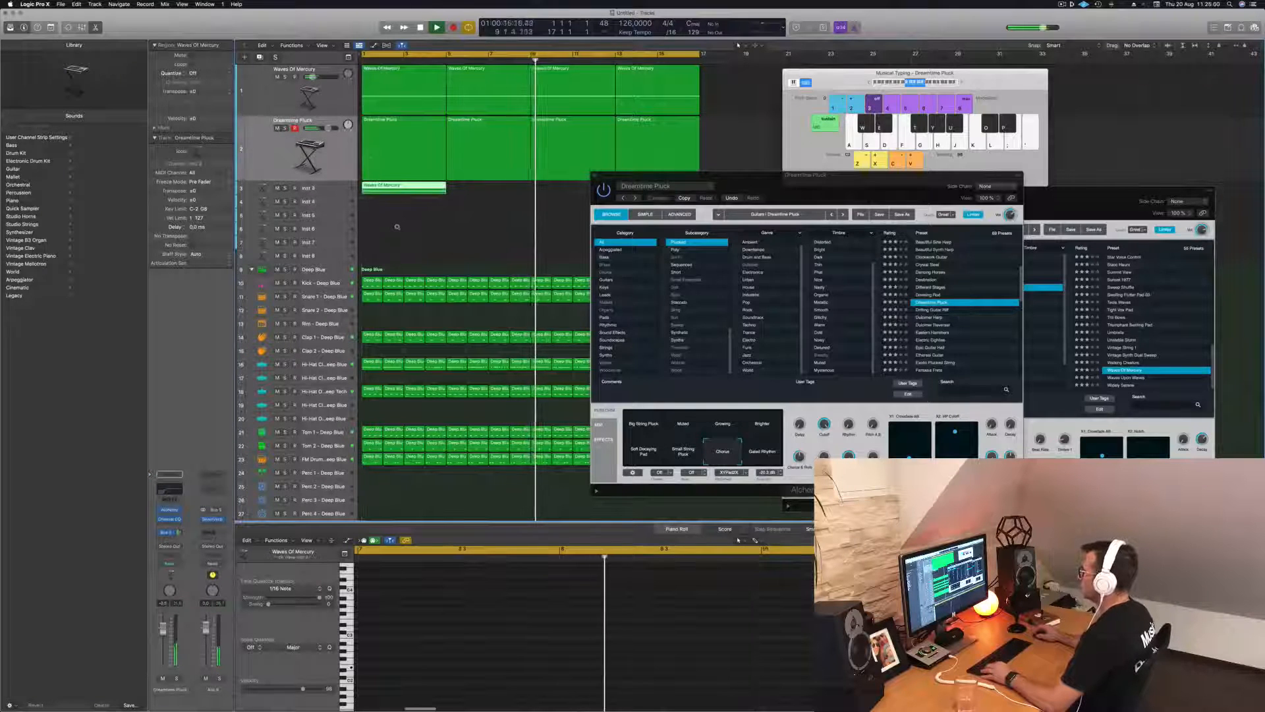
key(super+Left)
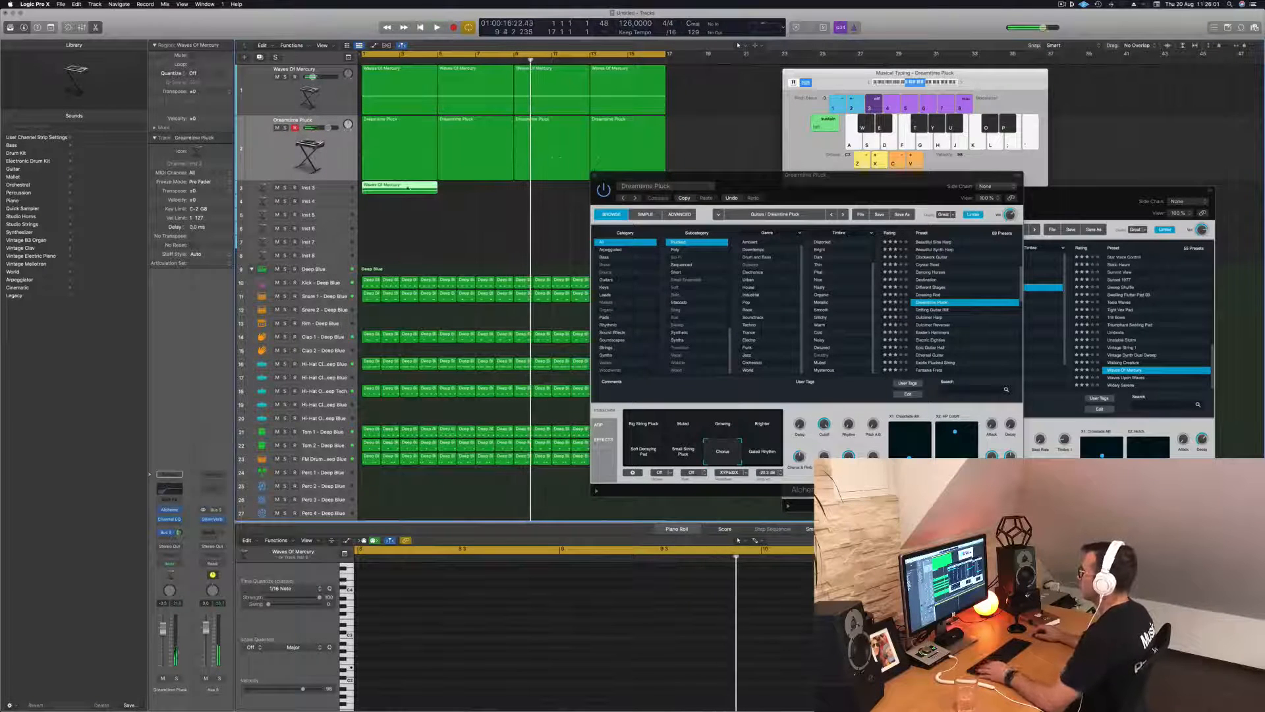
Duplicate the long note in the Inst 3 region at a higher pitch in the Piano Roll, keeping the original note
key(e)
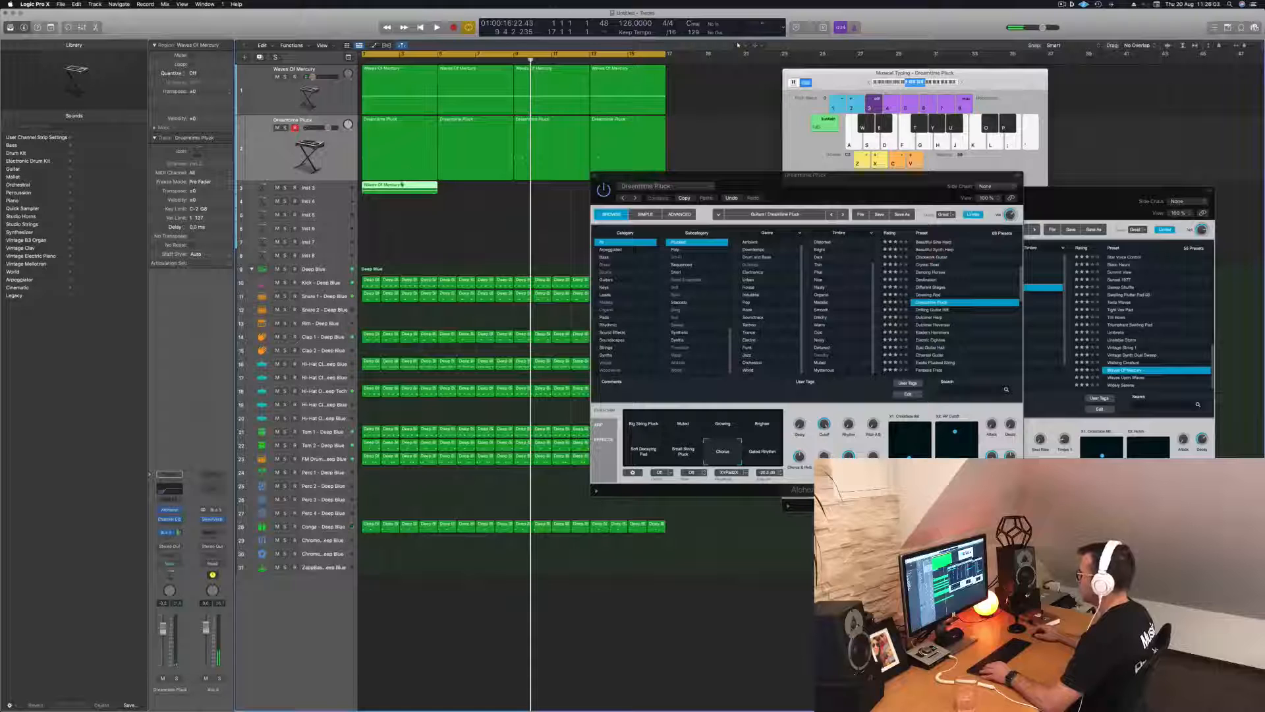
key(e)
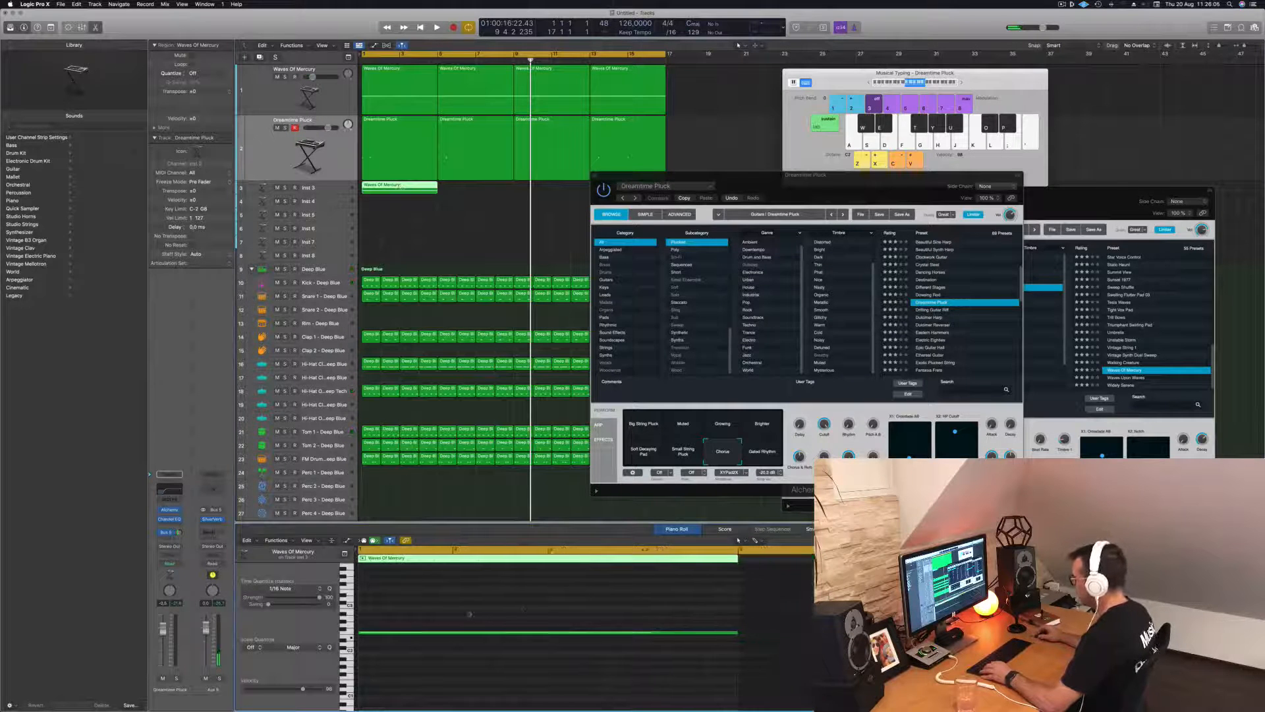
click(428, 631)
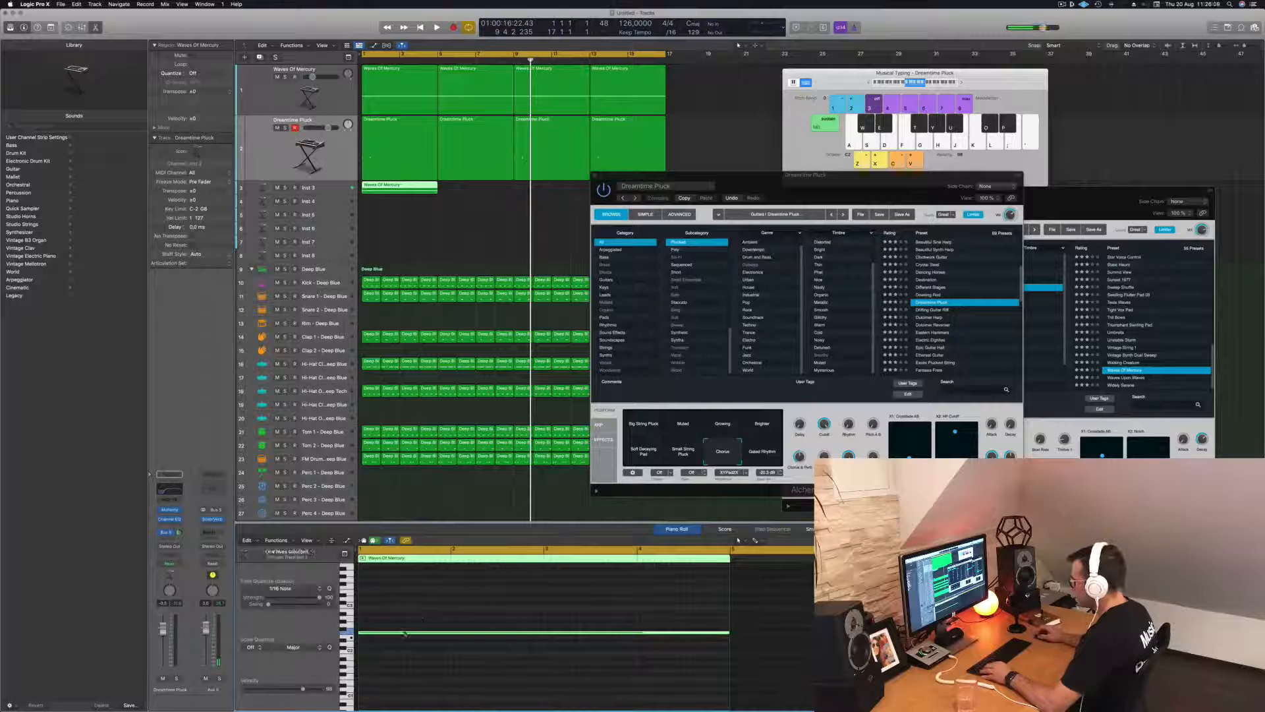
drag(404, 634, 406, 619)
drag(406, 602, 404, 591)
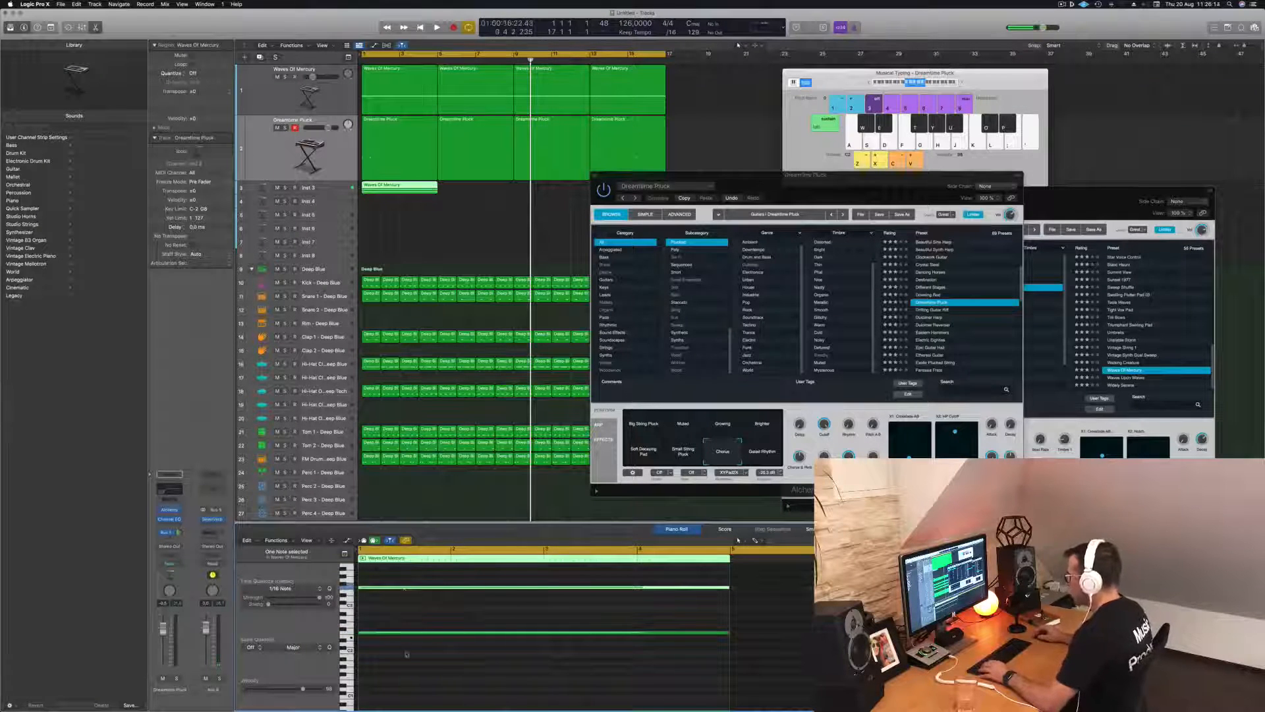
Copy the two-note Inst 3 region to bars 5, 9 and 13
drag(392, 192, 471, 196)
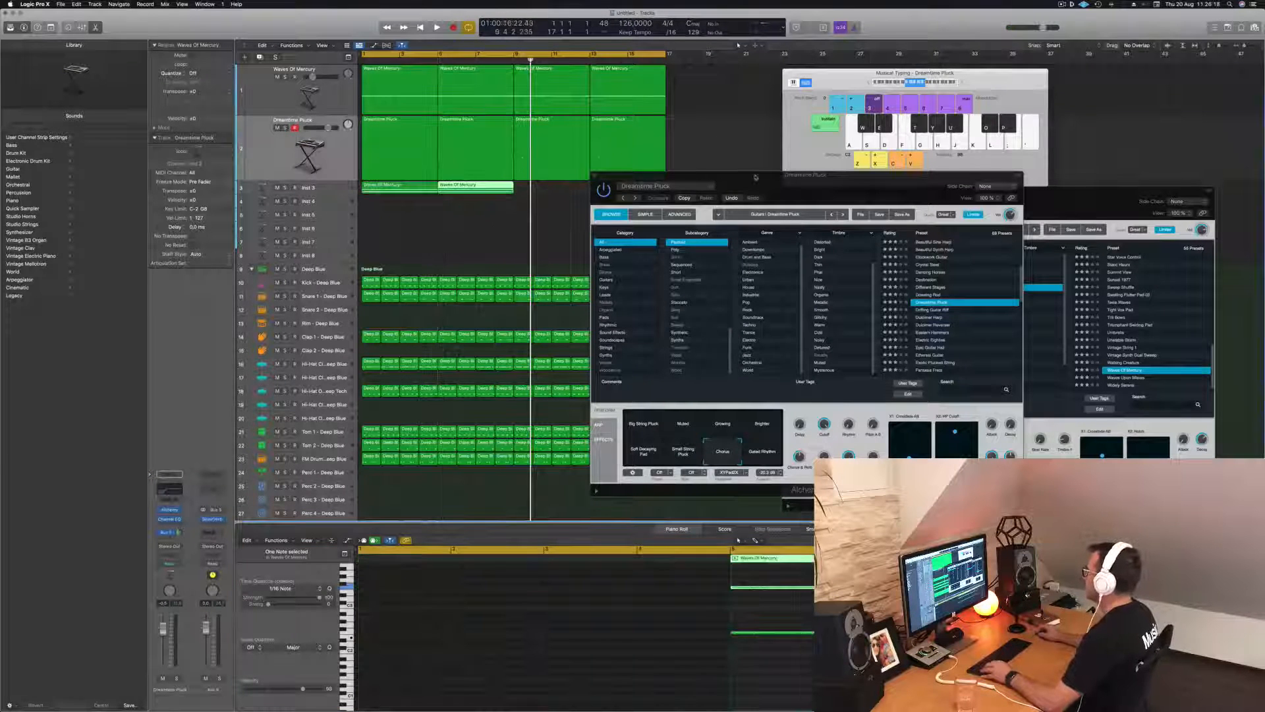
shift+click(389, 186)
drag(388, 186, 541, 192)
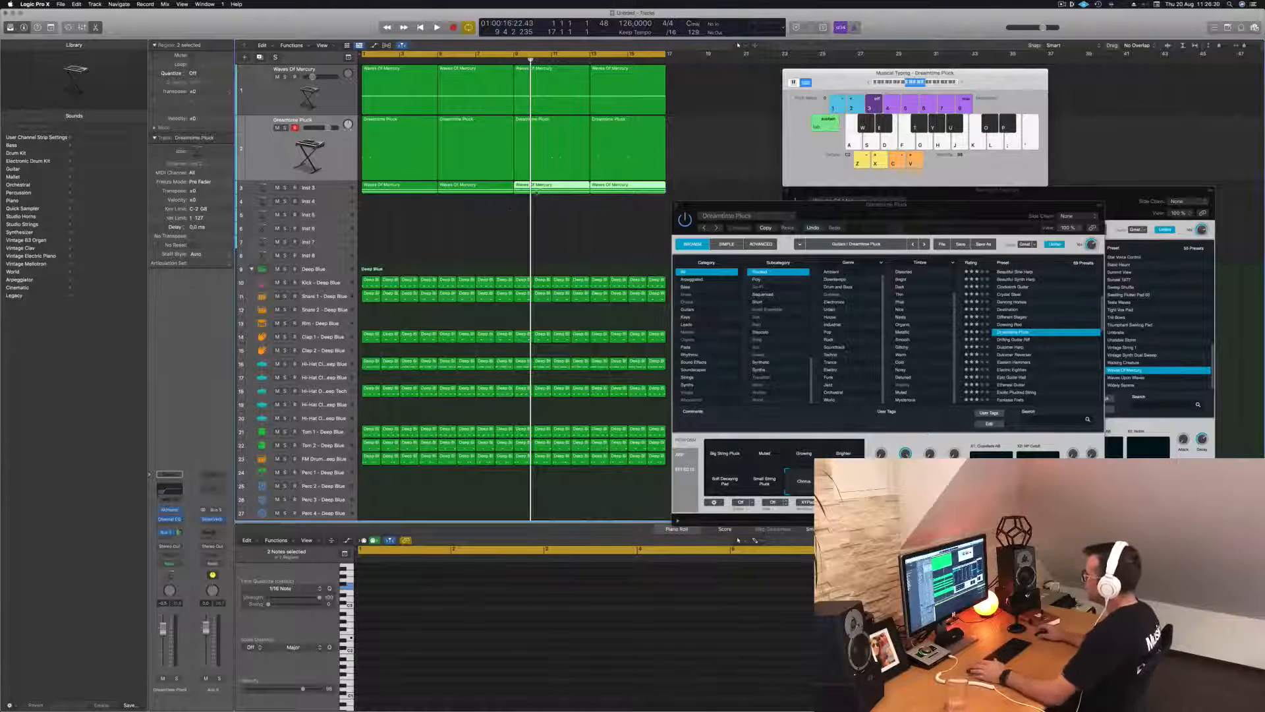
click(483, 216)
Enlarge the Inst 3 track and open its Alchemy instrument, placing the plug-in window clear of the track headers
click(327, 191)
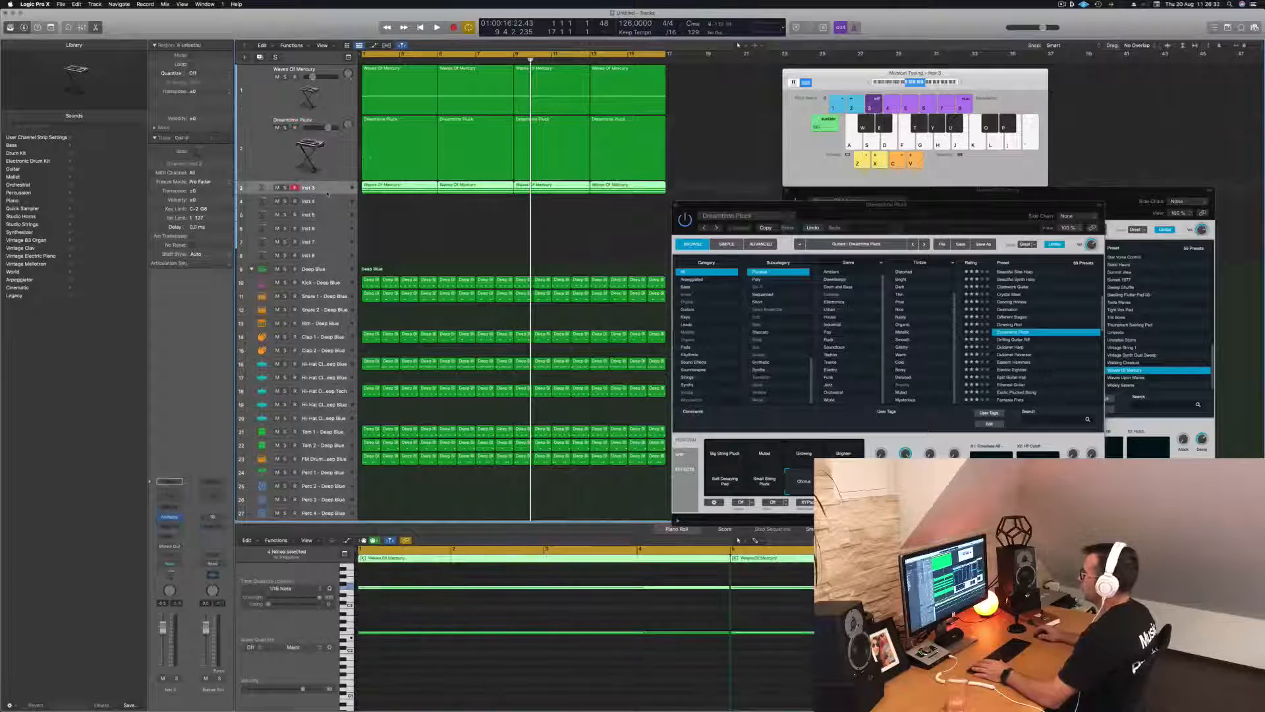
drag(323, 196, 321, 249)
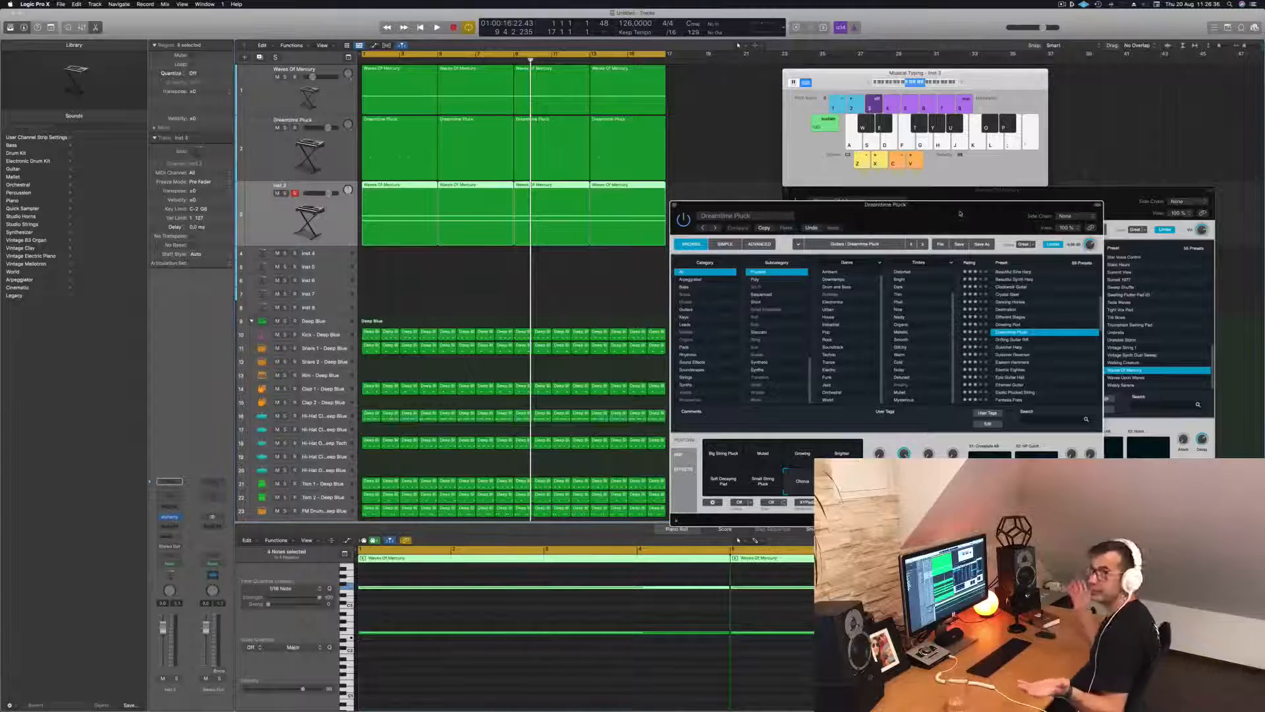
drag(976, 210, 875, 209)
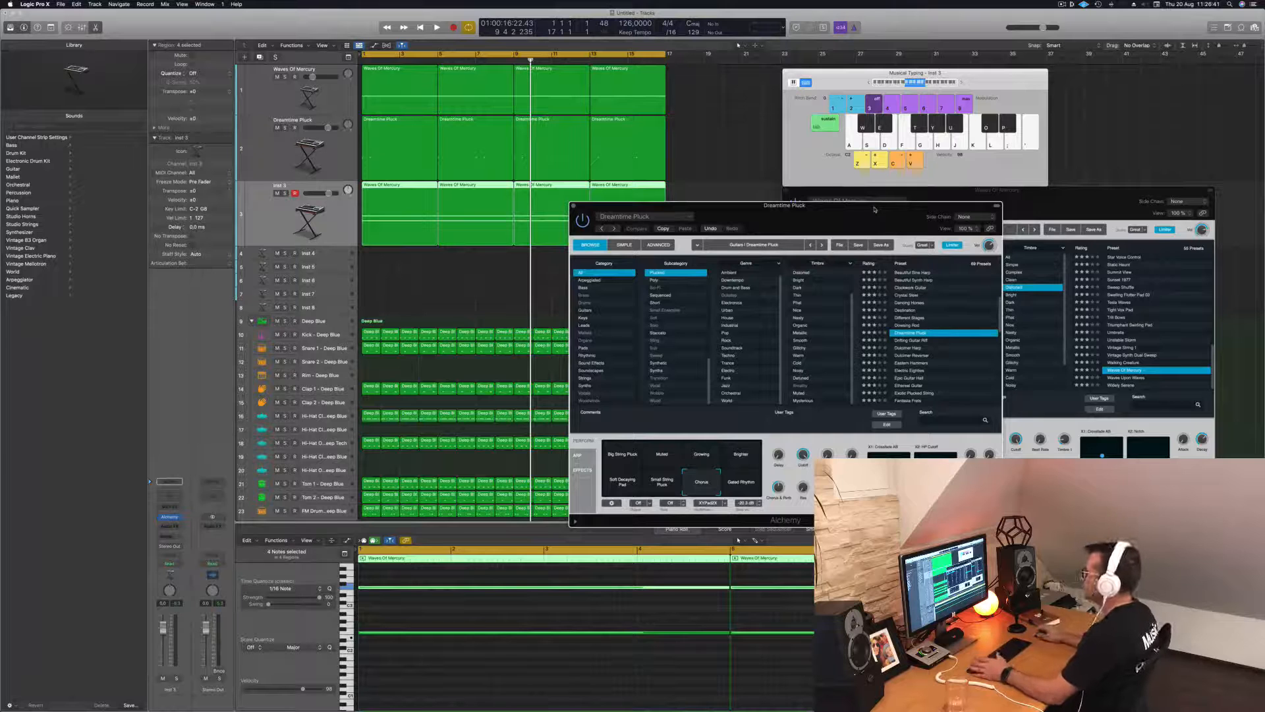
click(218, 332)
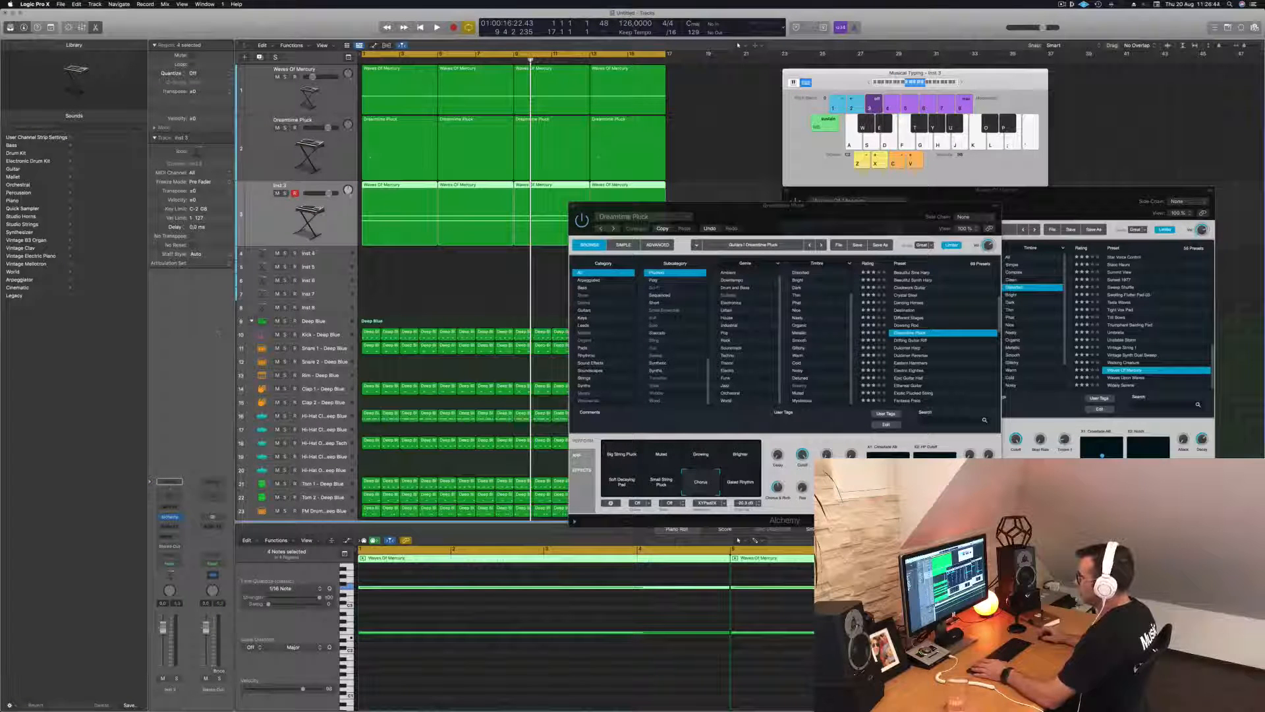
click(170, 517)
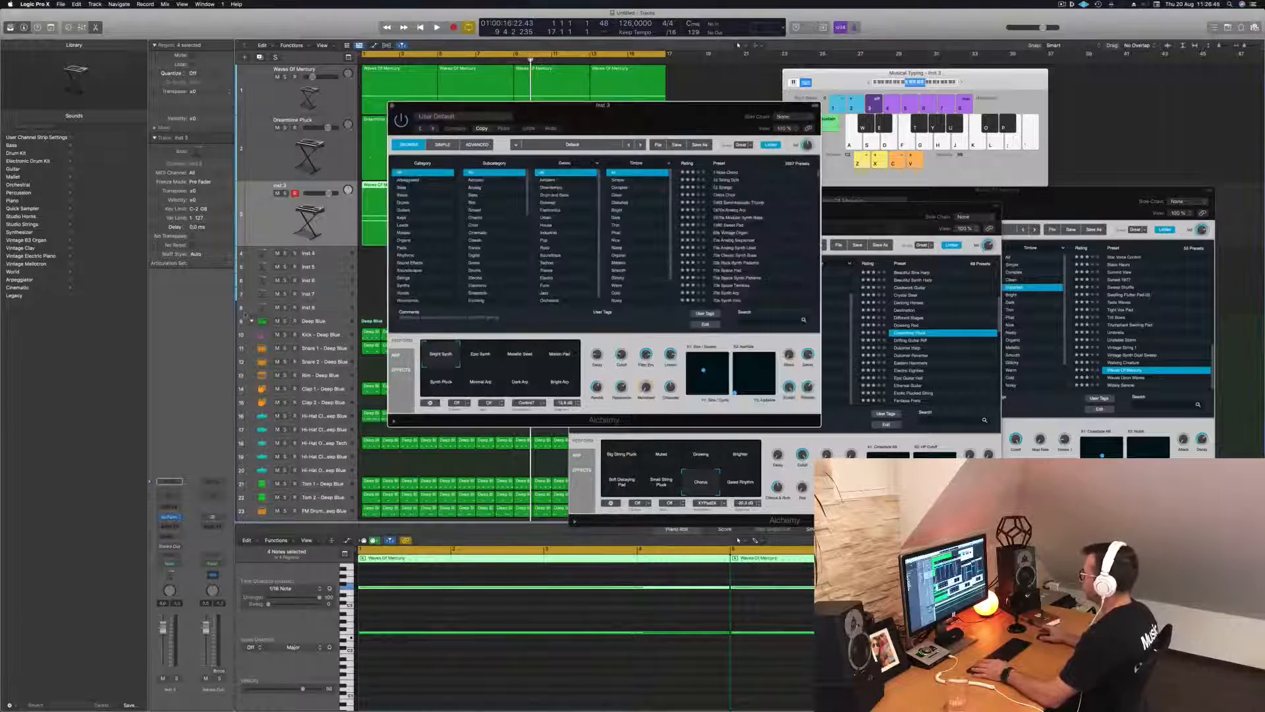
click(1062, 4)
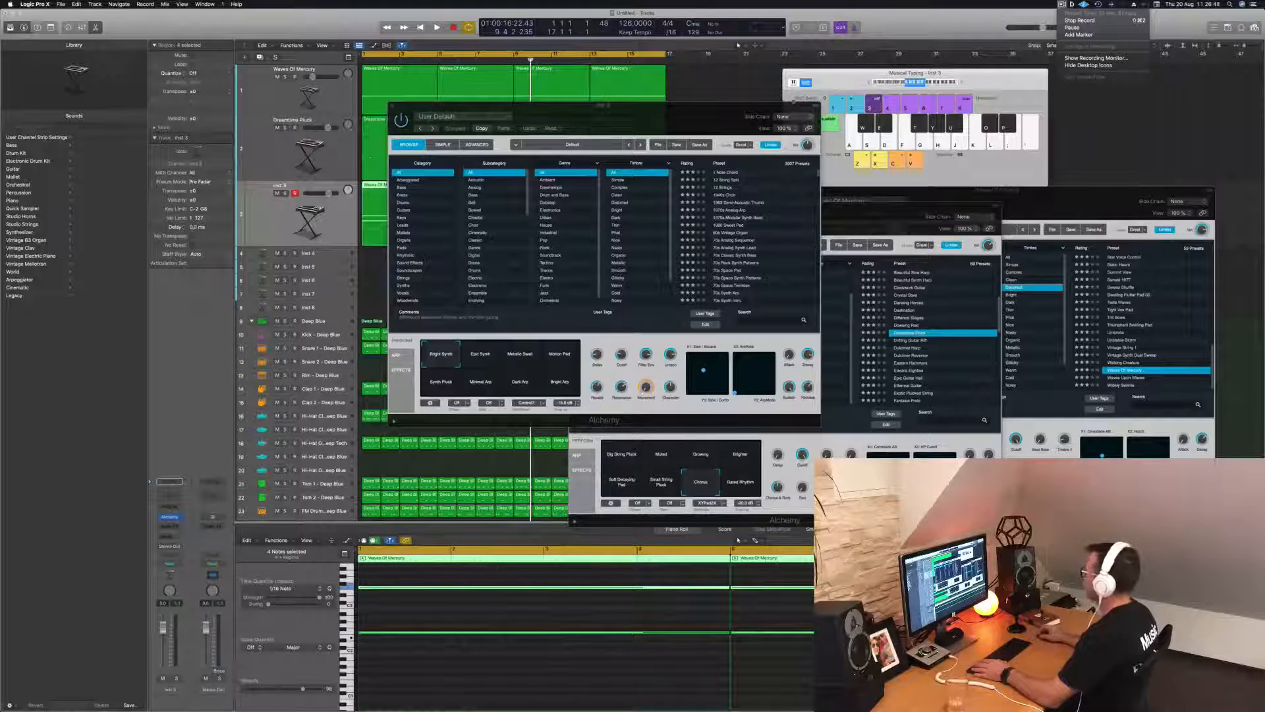
drag(665, 119, 793, 176)
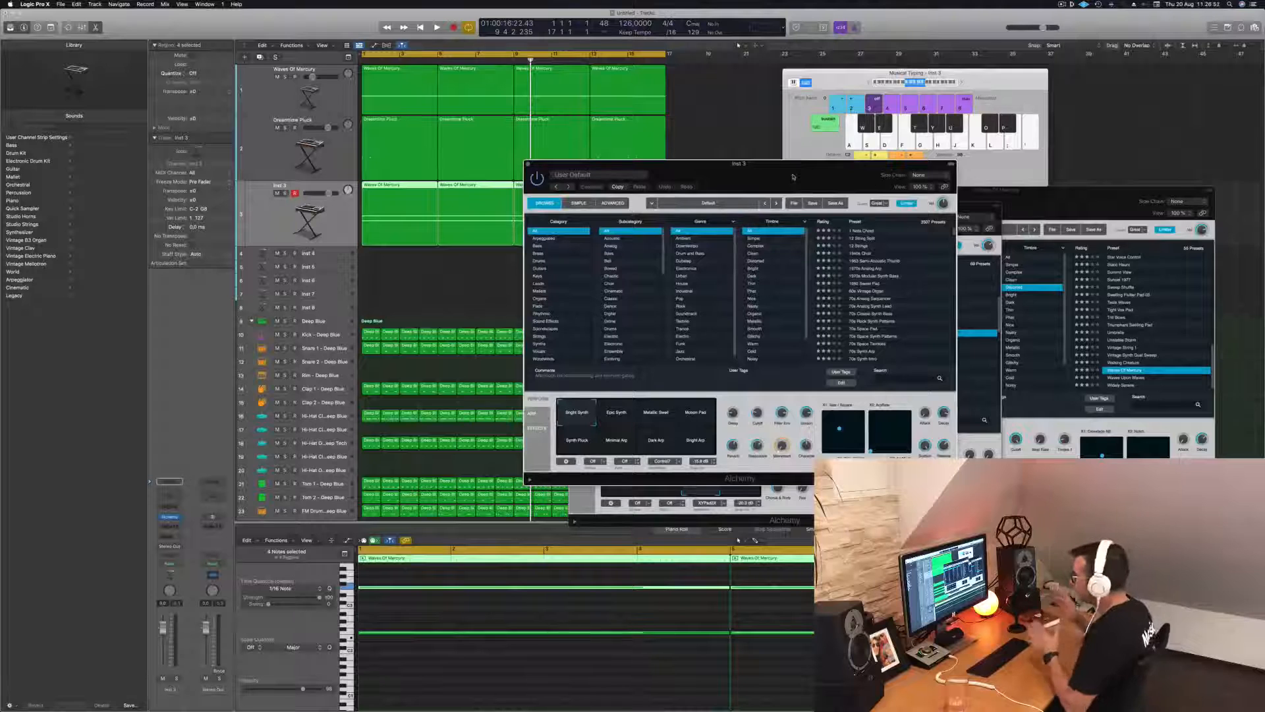
drag(793, 176, 798, 204)
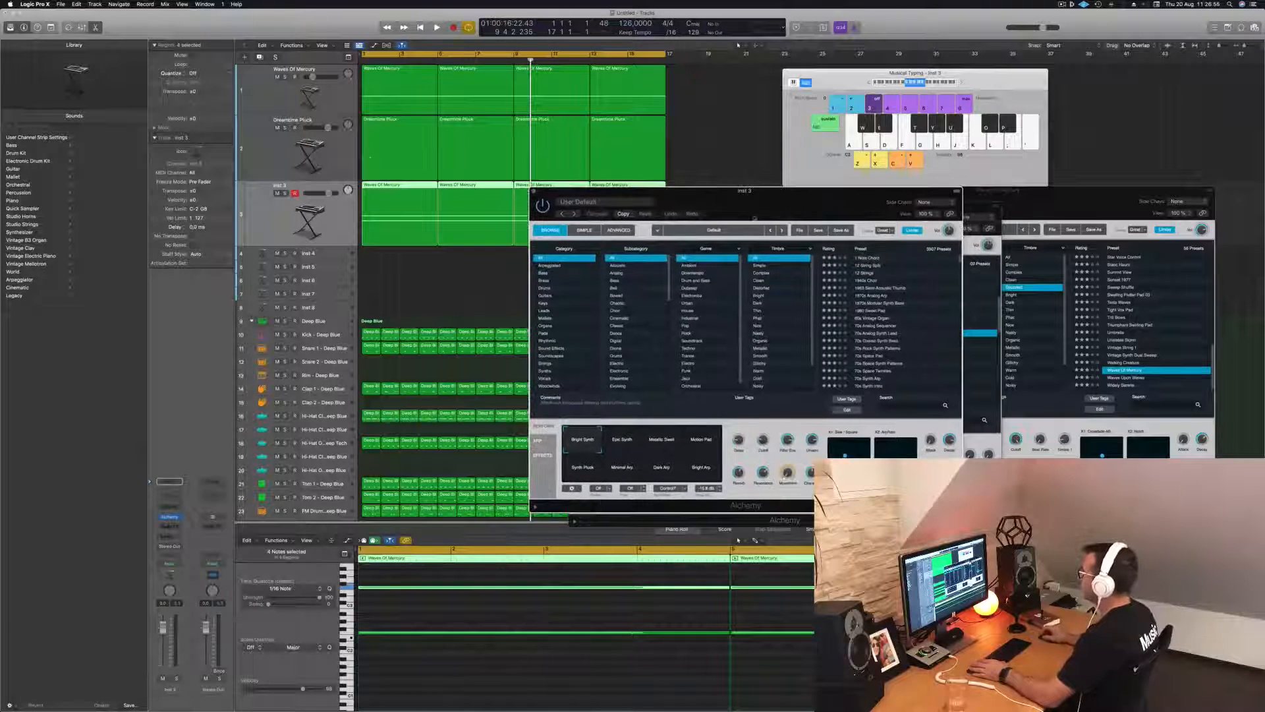
Filter Inst 3's Alchemy presets to Arpeggiated, try 1970s Analog Arp and load Worker Bee from the end of the list
click(549, 265)
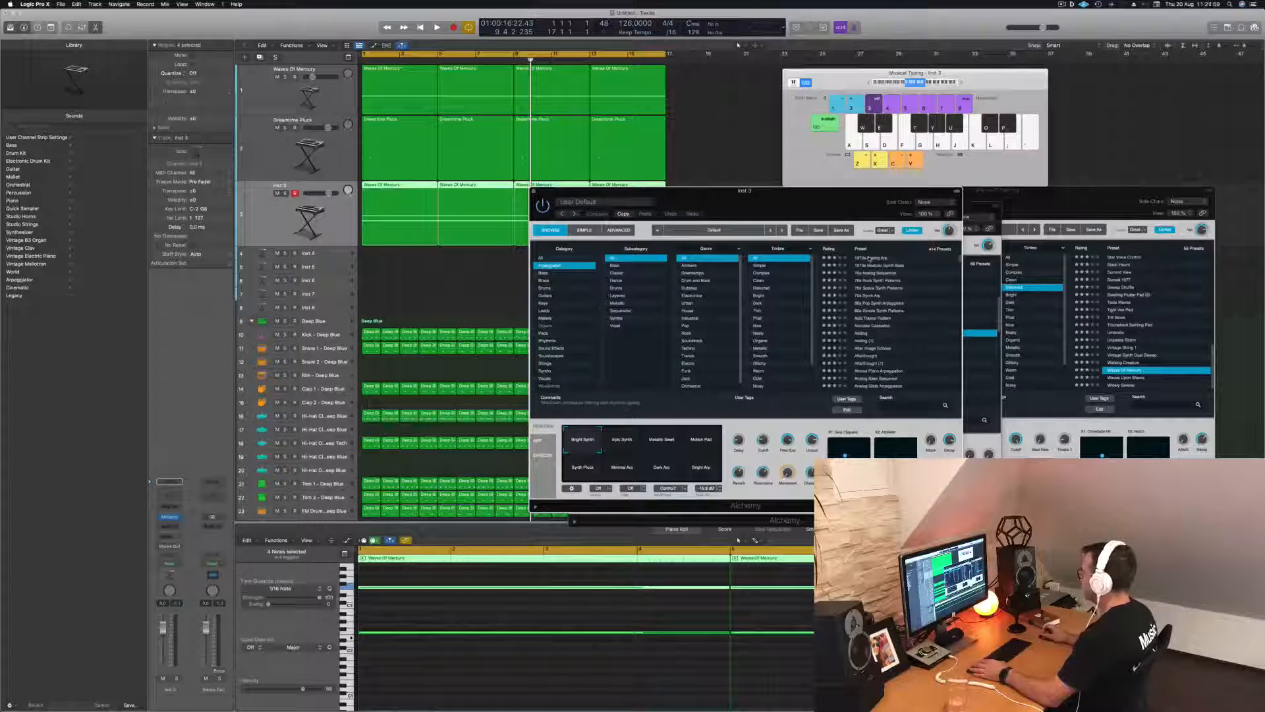
click(870, 258)
scroll(922, 283, down, 5)
scroll(954, 288, down, 15)
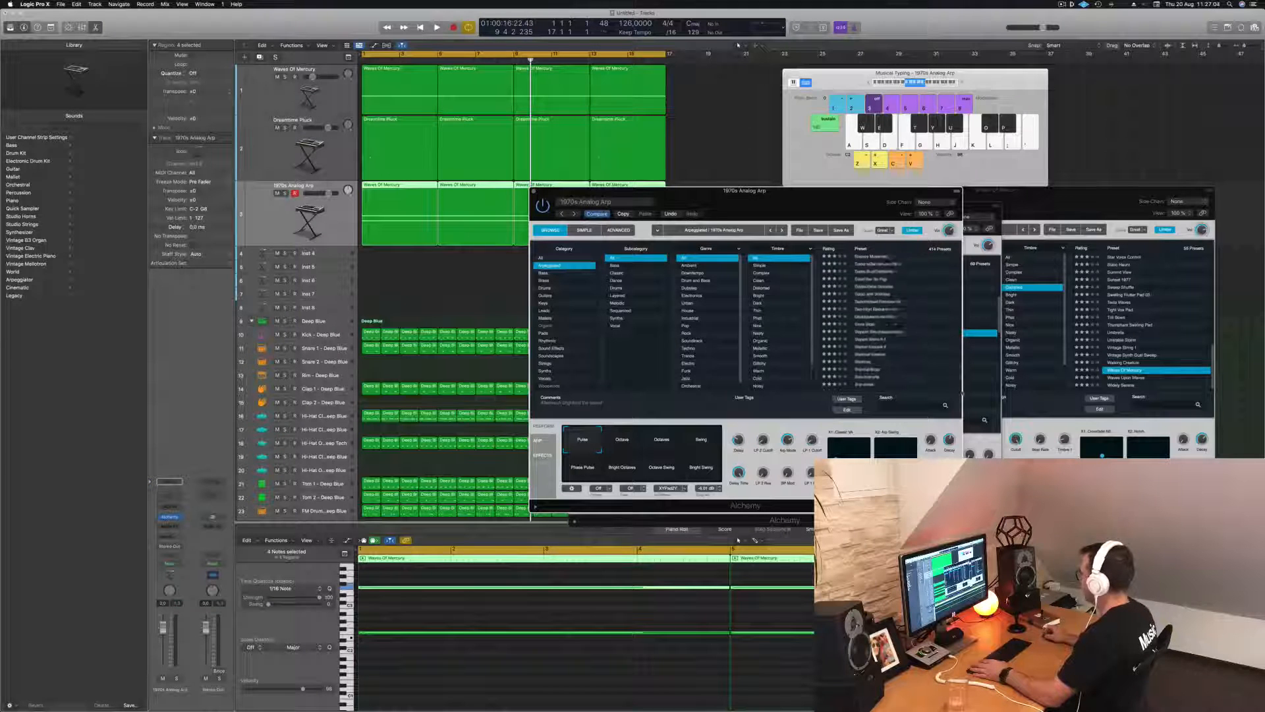
drag(836, 191, 934, 183)
Play the song from the start and try Worker Bee's performance snapshots, including Busy & Wide, Drive Sweep and Delayed
click(284, 216)
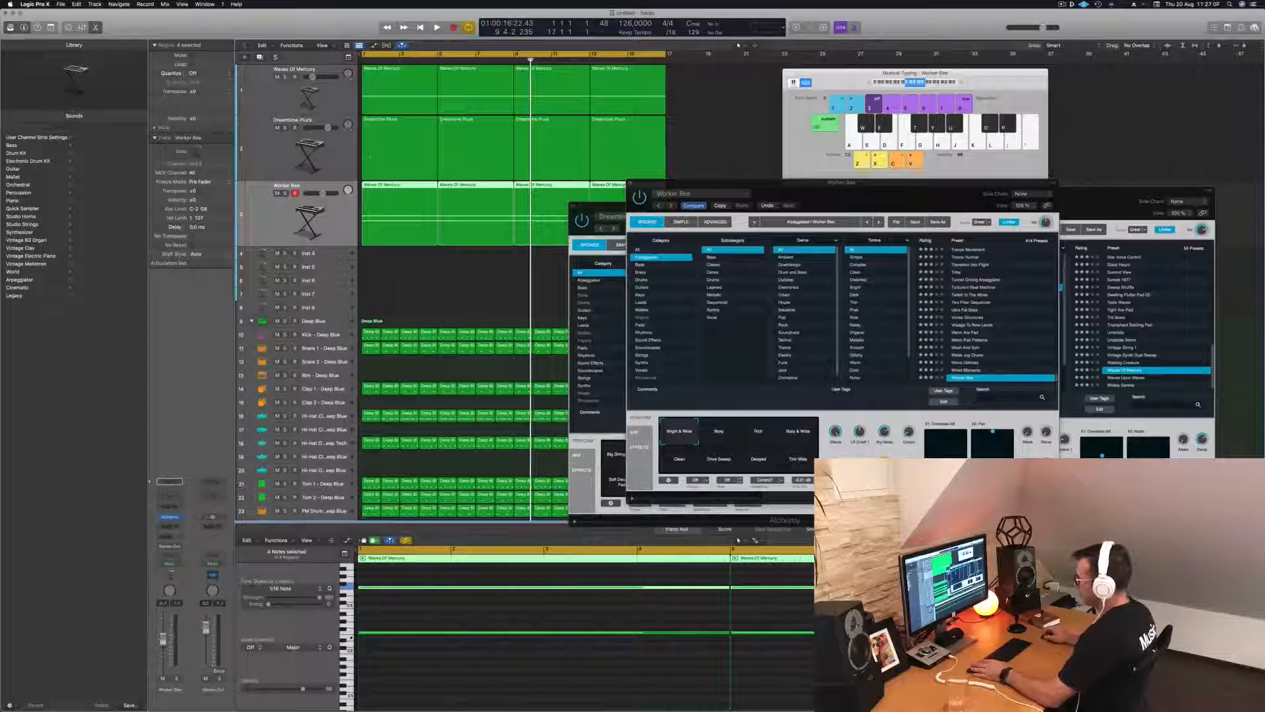
key(Return)
key(space)
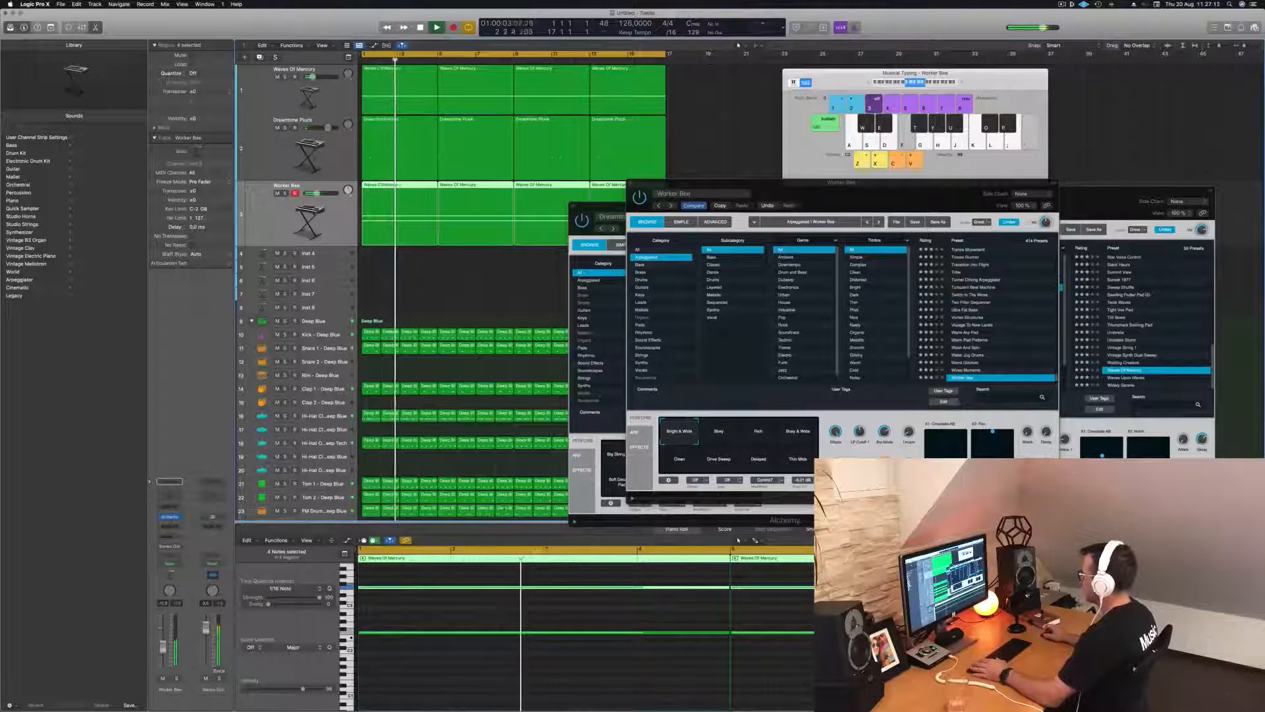
click(720, 428)
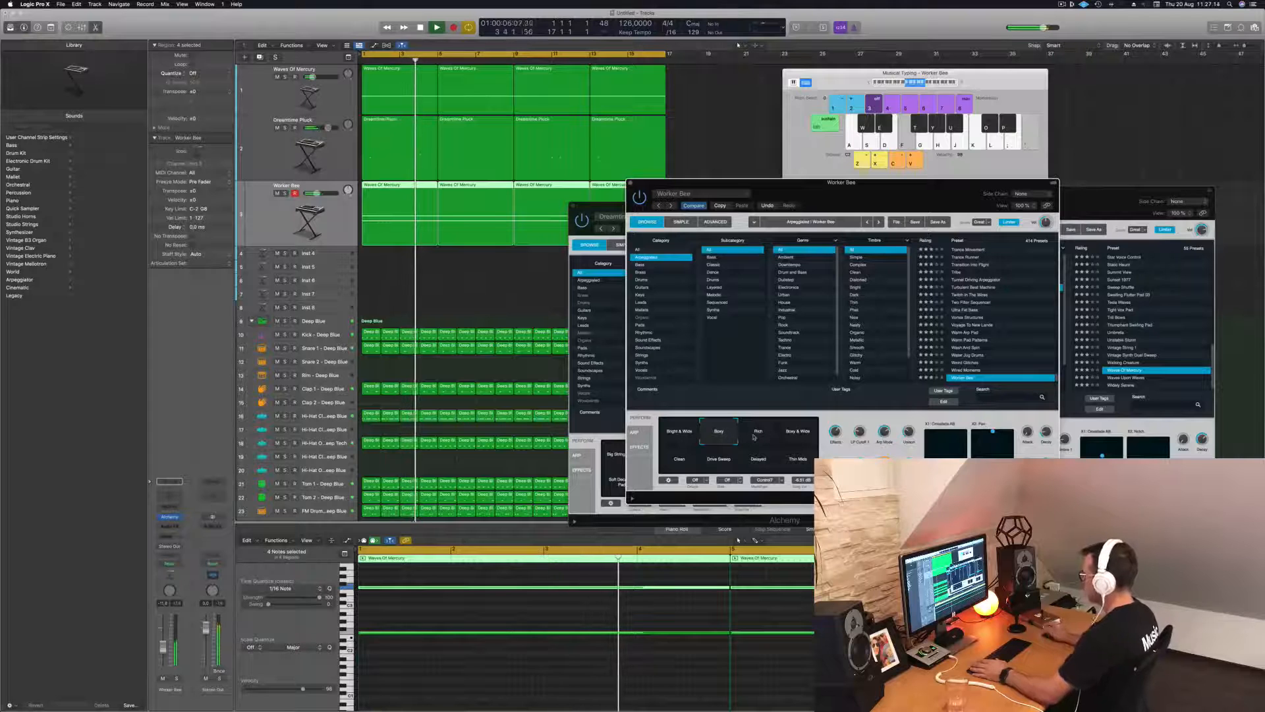
click(758, 435)
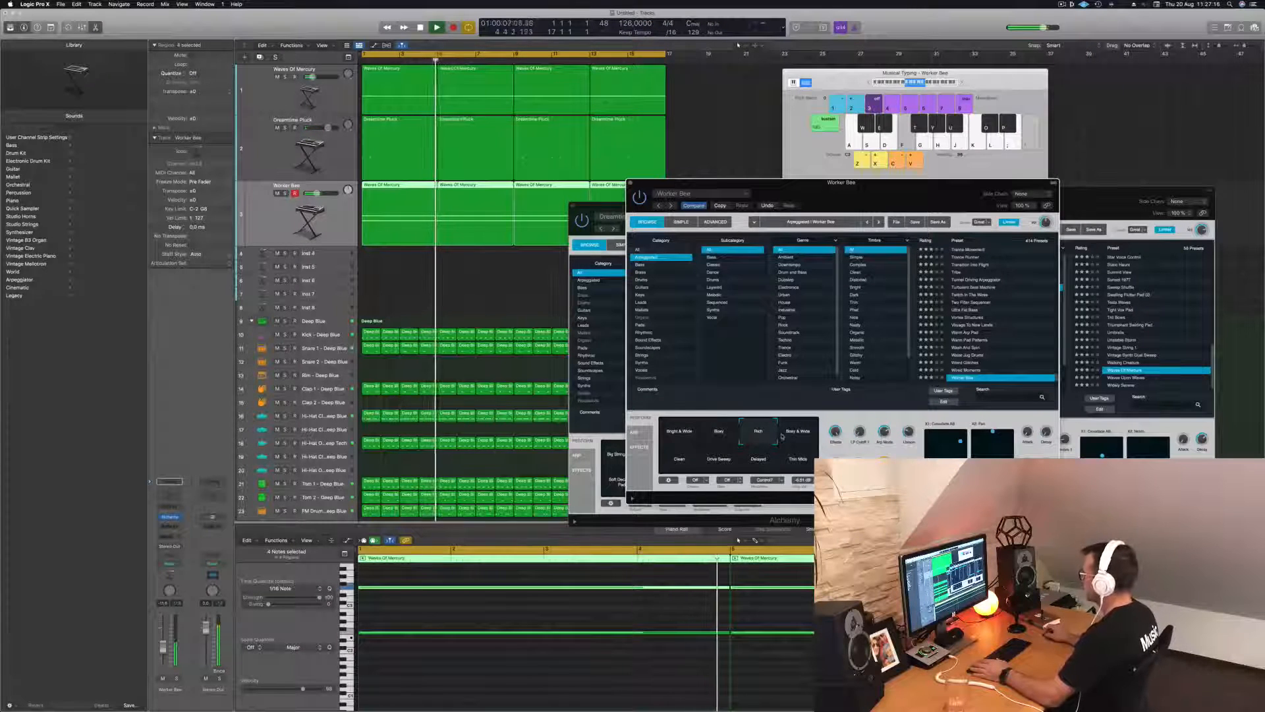
click(349, 192)
click(798, 432)
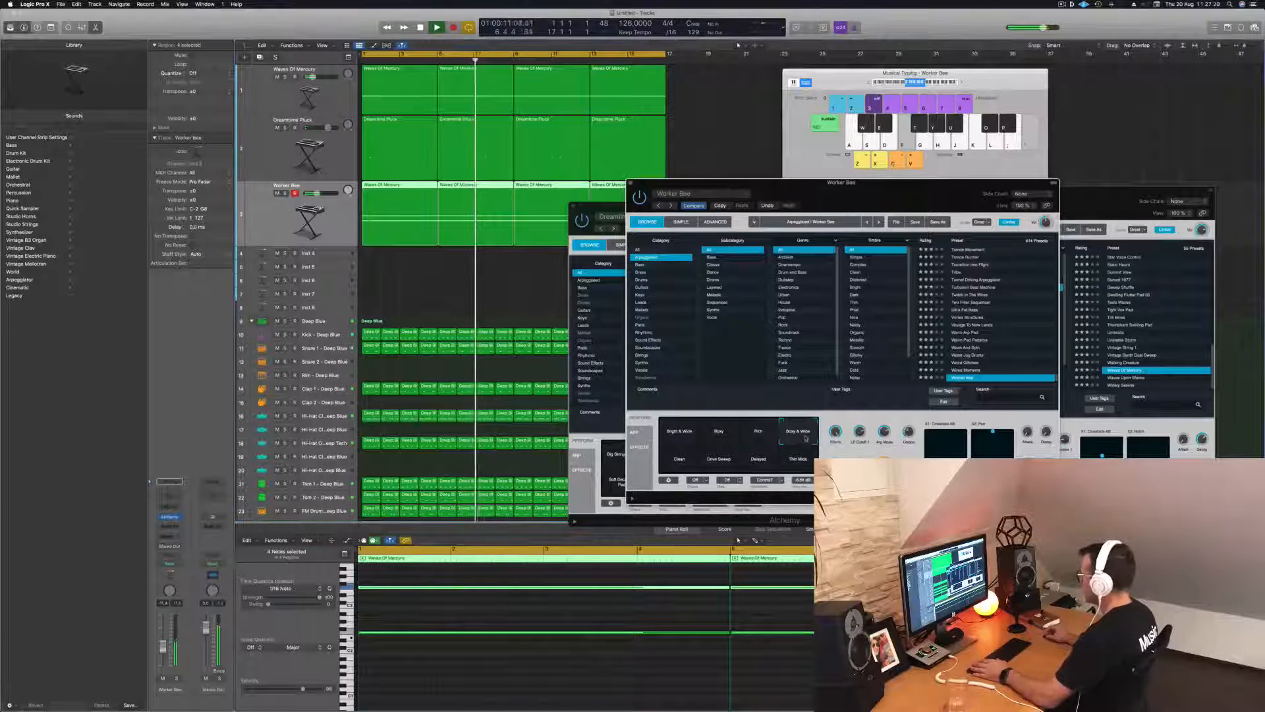
click(689, 456)
click(719, 459)
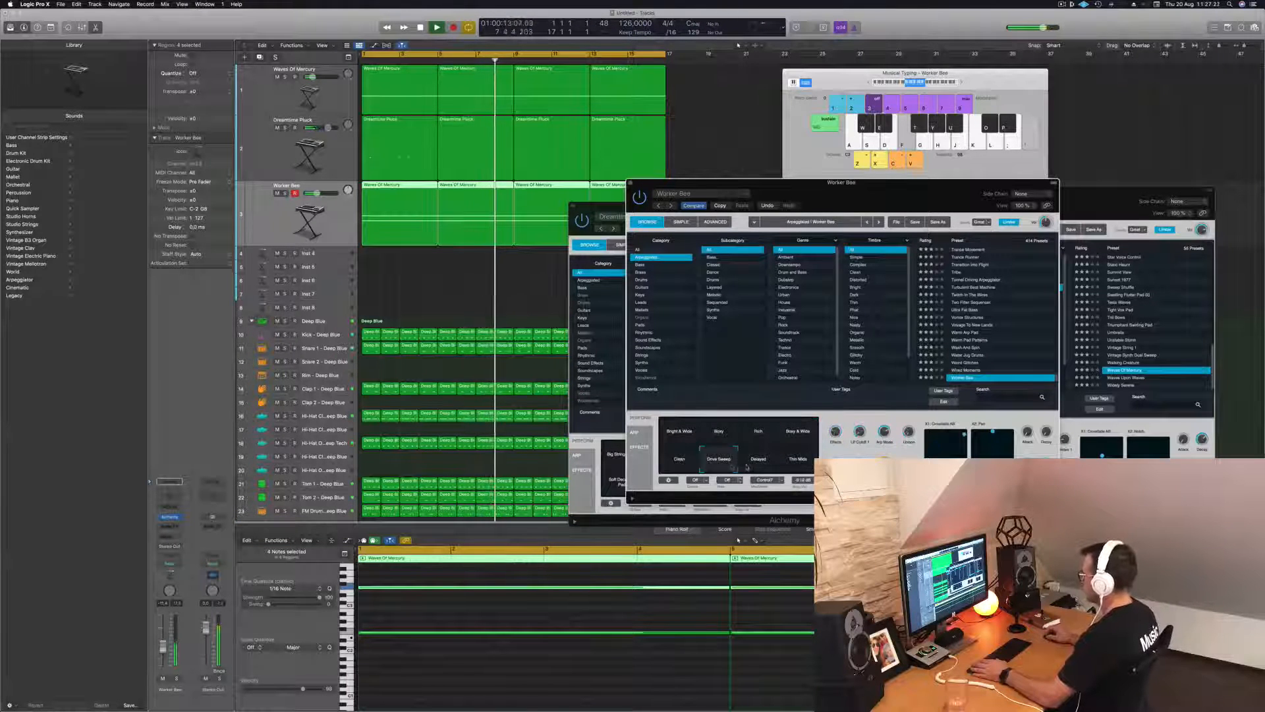
click(753, 463)
click(794, 463)
Load the Wired Moments preset in place of Worker Bee and restart playback
click(987, 370)
key(space)
key(space)
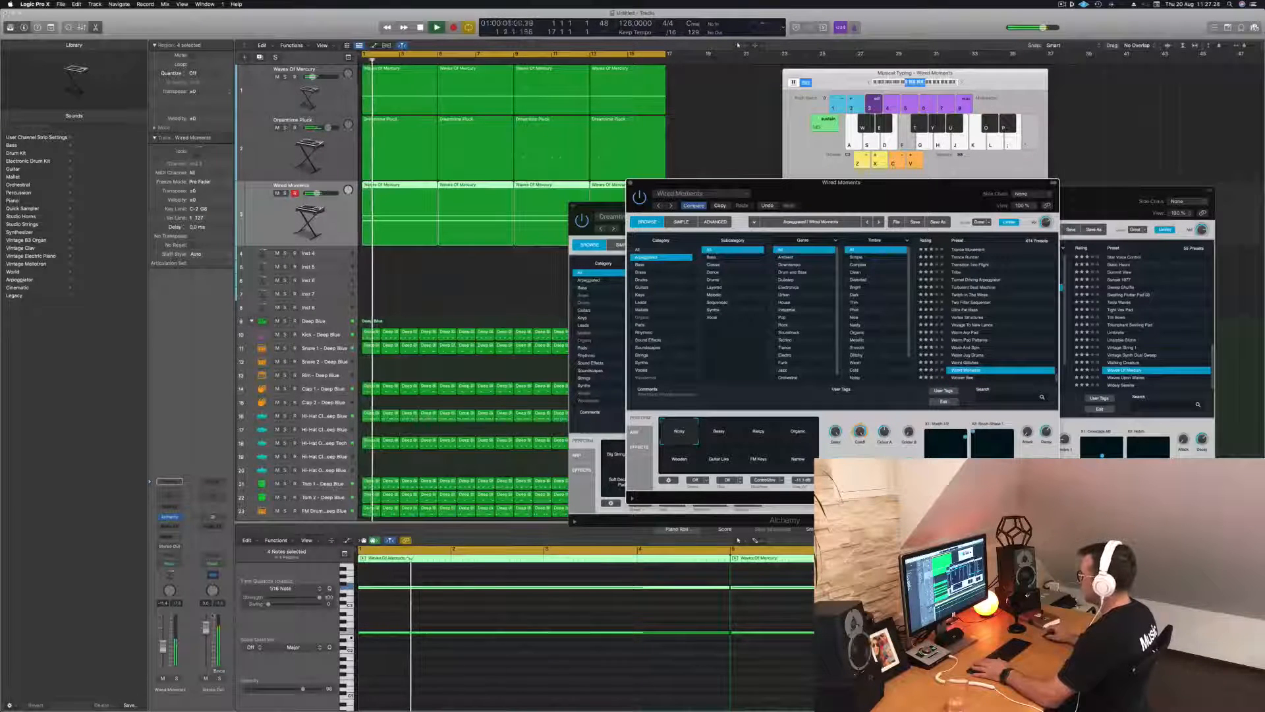
Try Wired Moments' snapshots, including Organic, Wooden, Guitar Like and FM Keys, raise the track volume slightly, and return to the snapshot beside Noisy
click(721, 435)
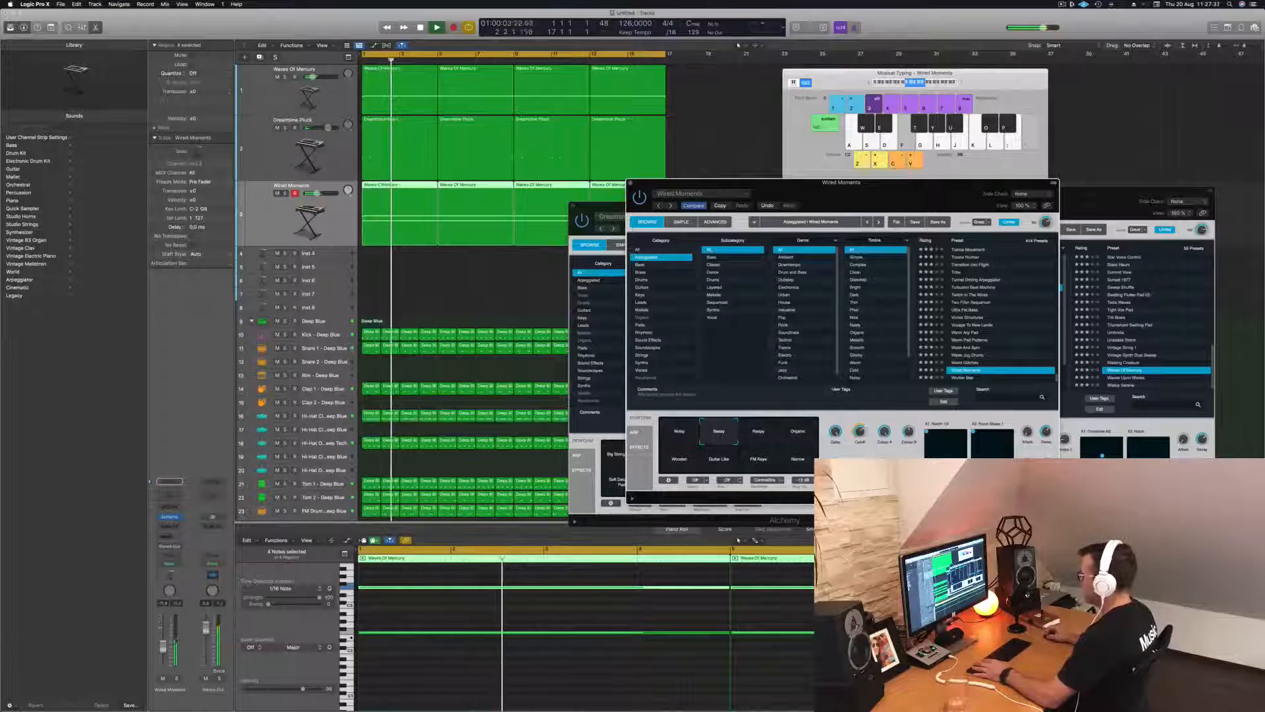
drag(317, 193, 323, 193)
click(758, 432)
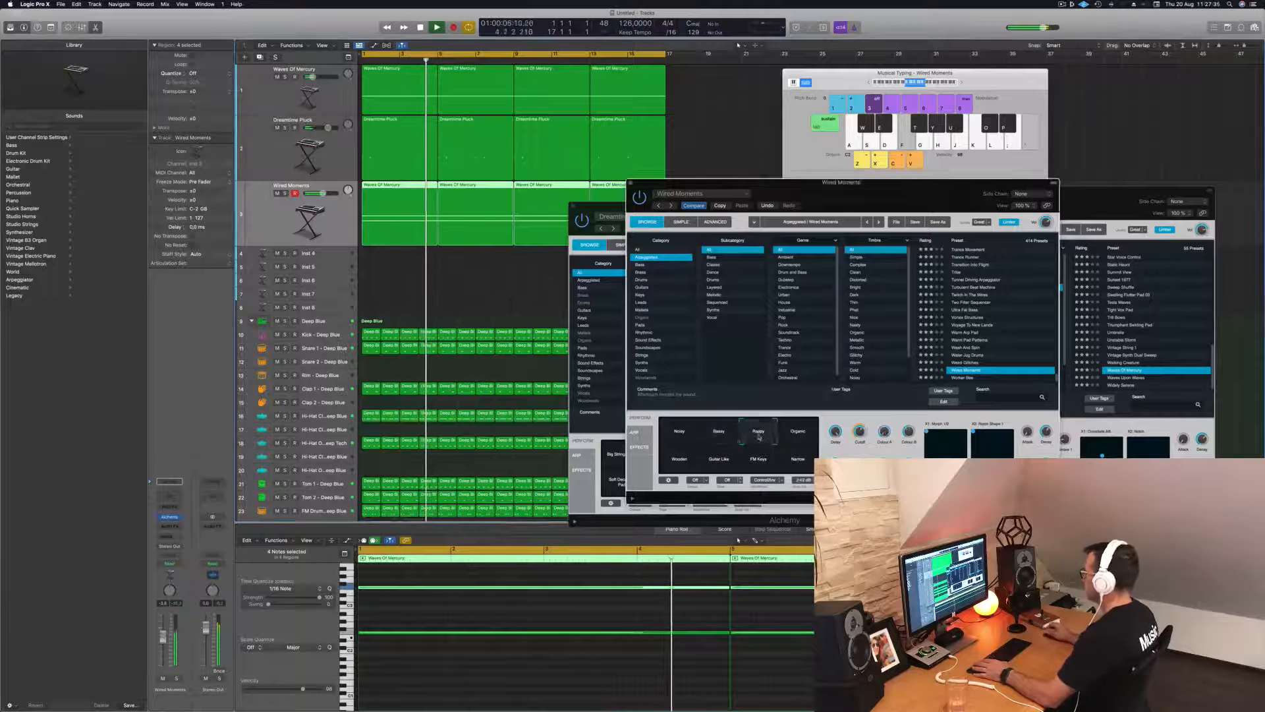
drag(322, 193, 319, 193)
click(797, 432)
click(679, 460)
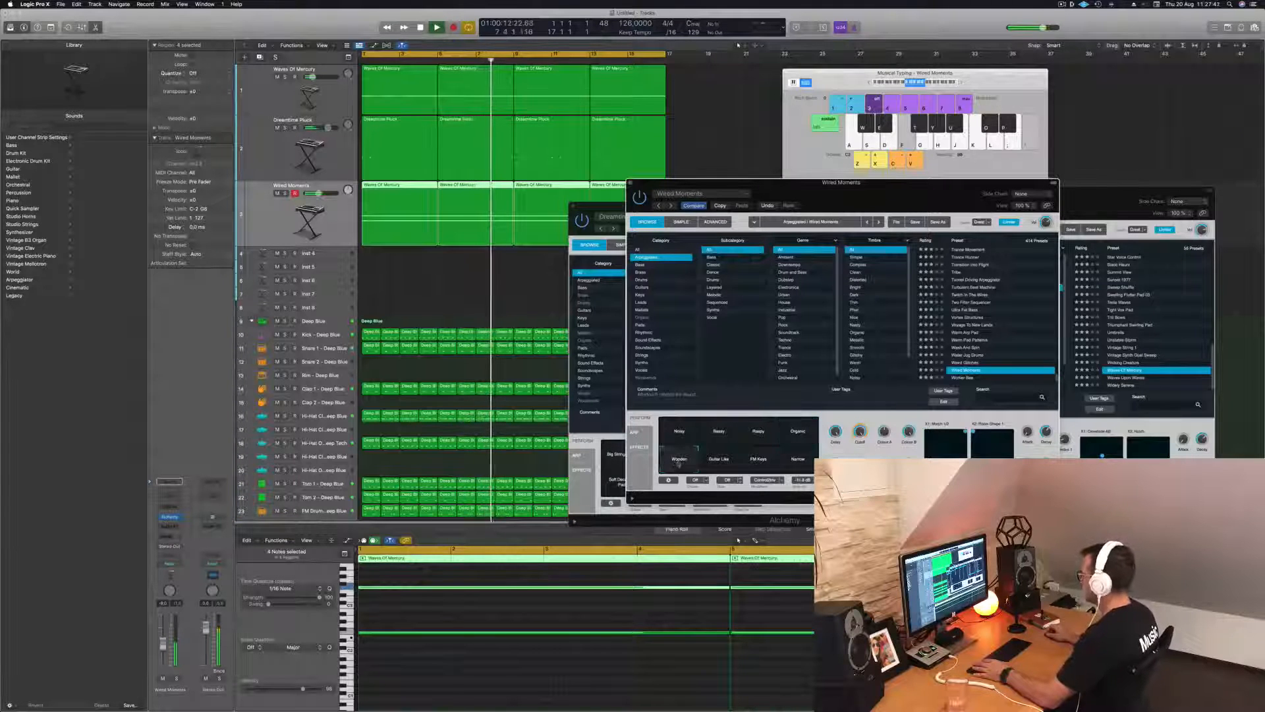
click(718, 460)
click(757, 461)
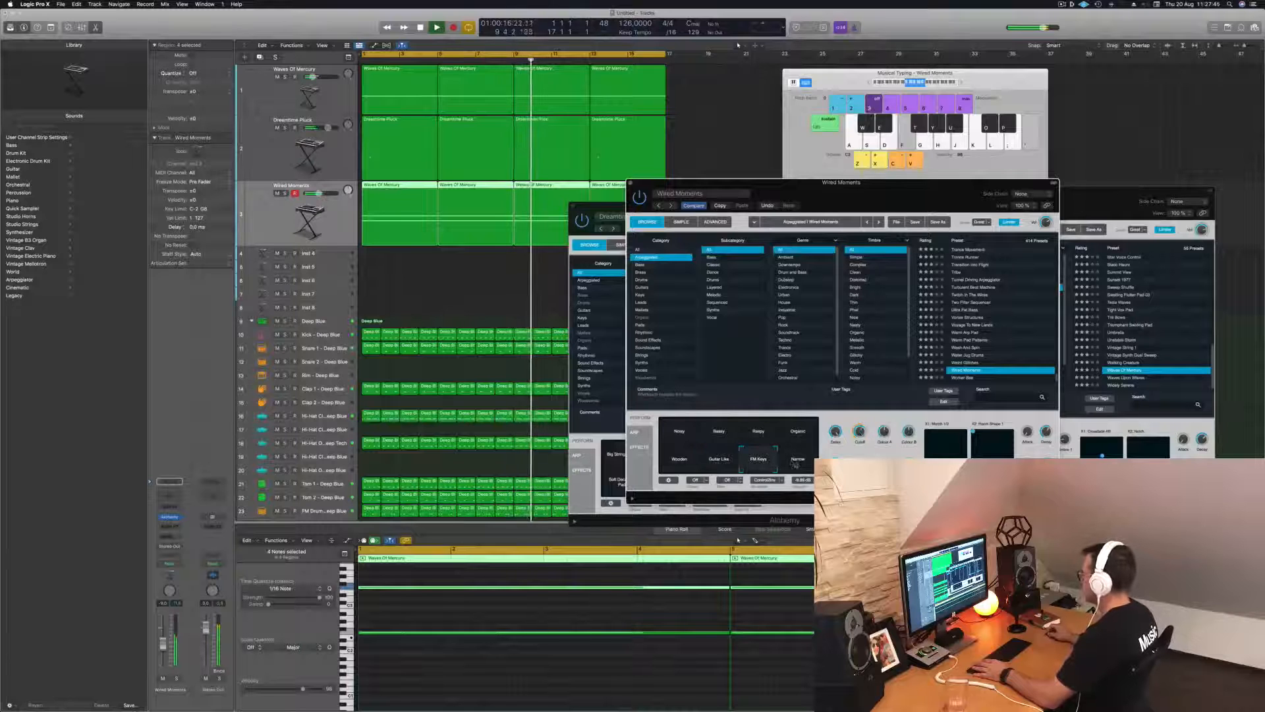
click(720, 435)
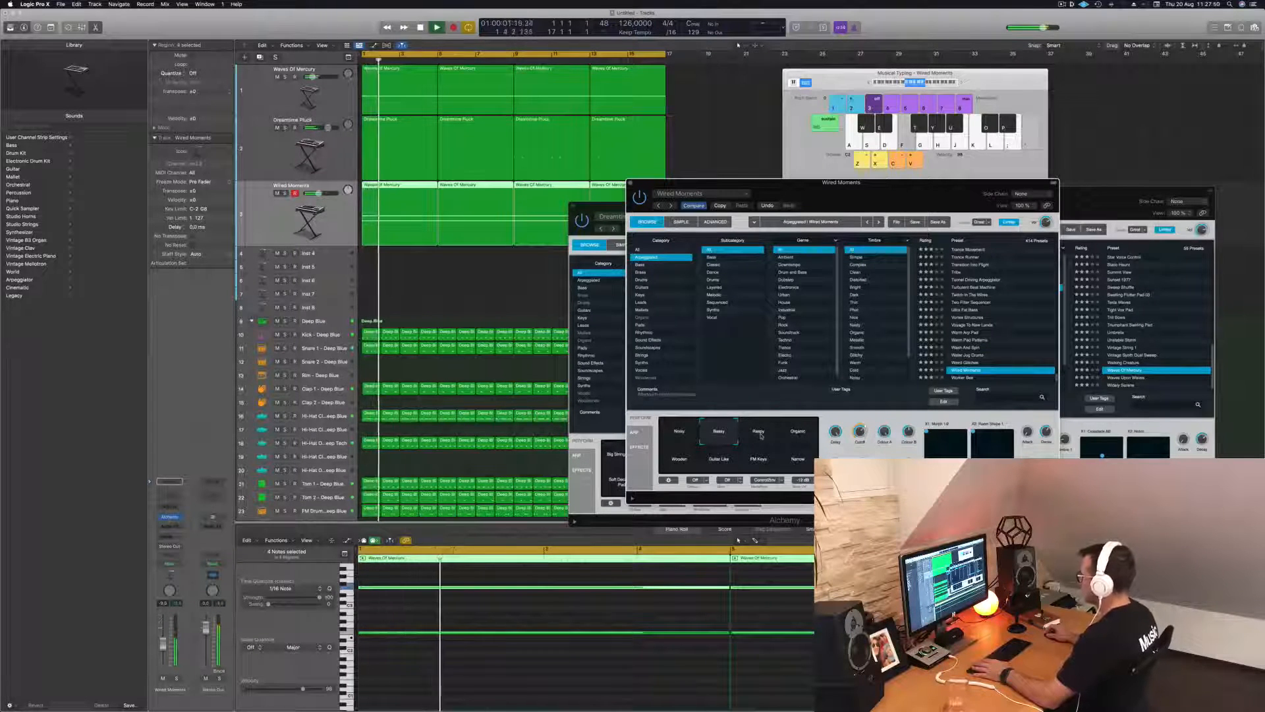
key(Return)
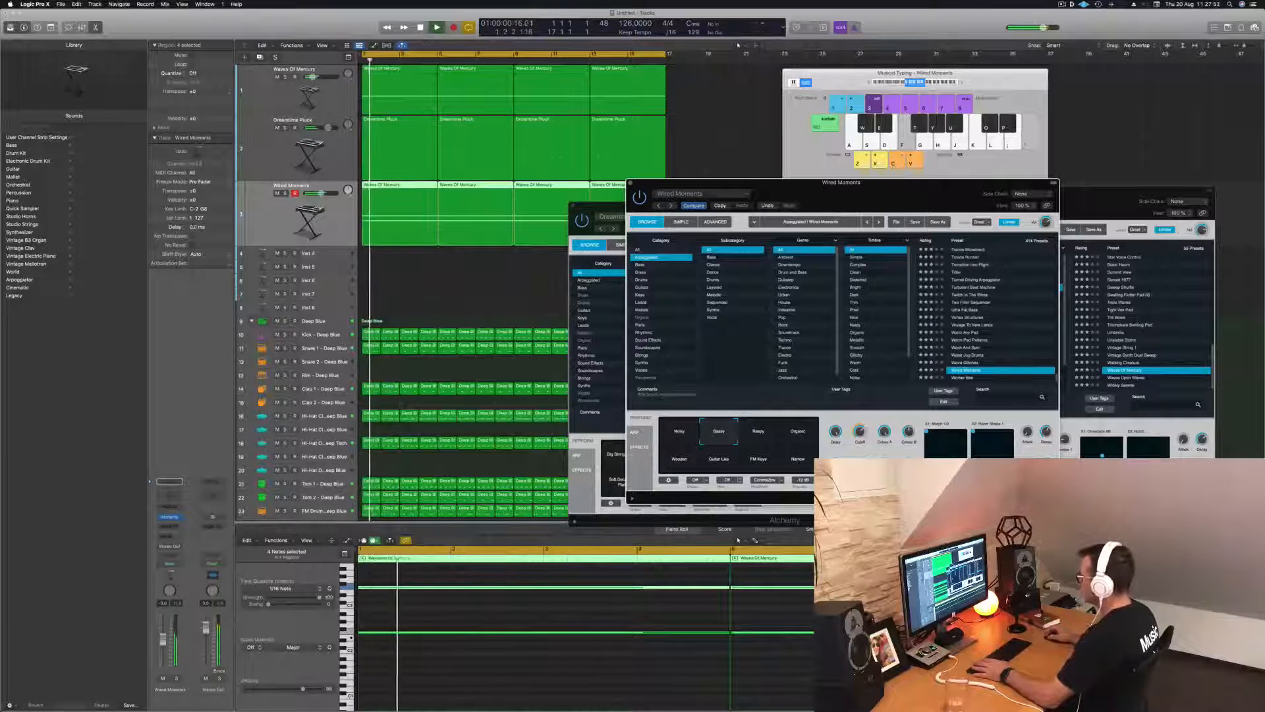
Nudge the third track's volume up and audition the Weird Glitches, Water Jug Drums and Wash And Spin presets
drag(319, 193, 321, 193)
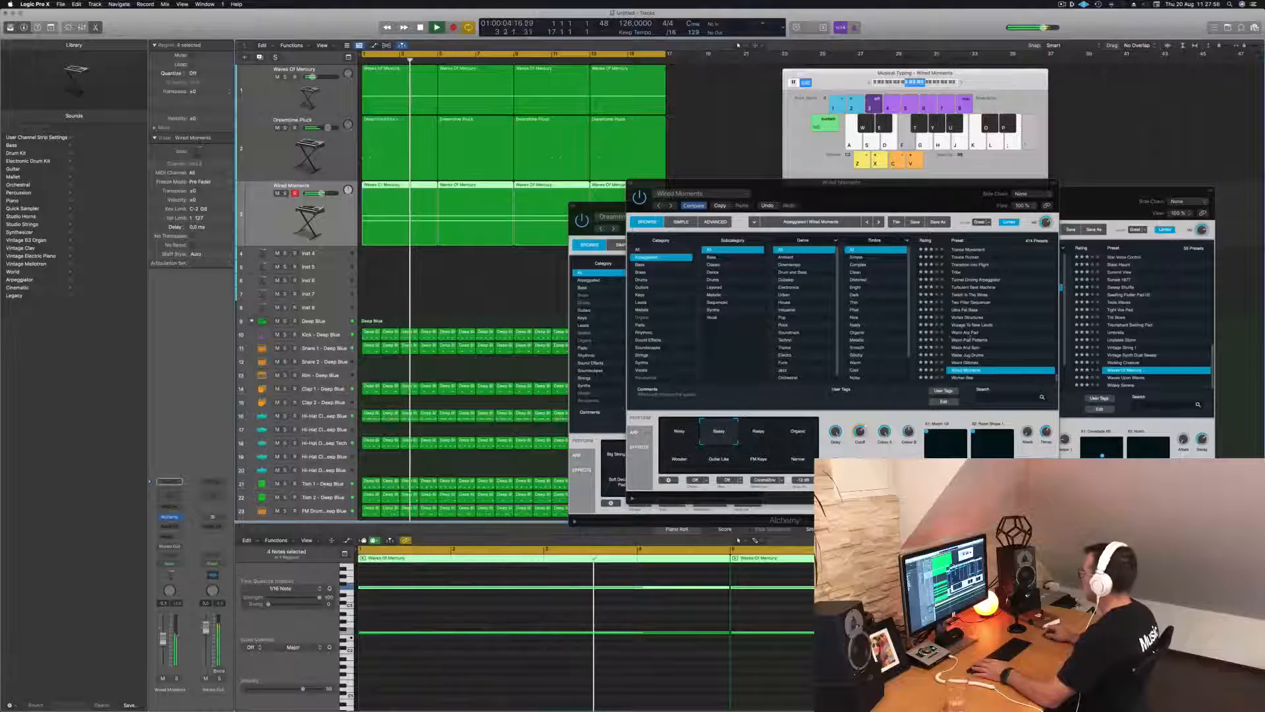
click(966, 362)
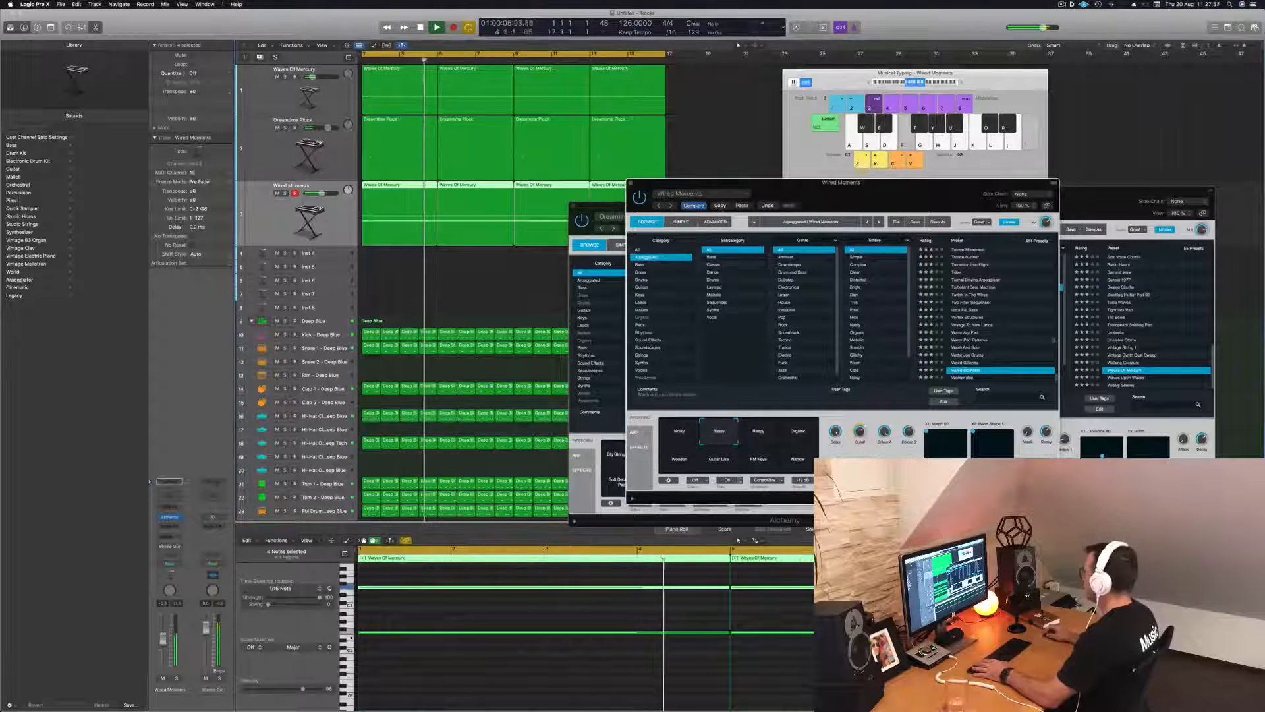
click(966, 362)
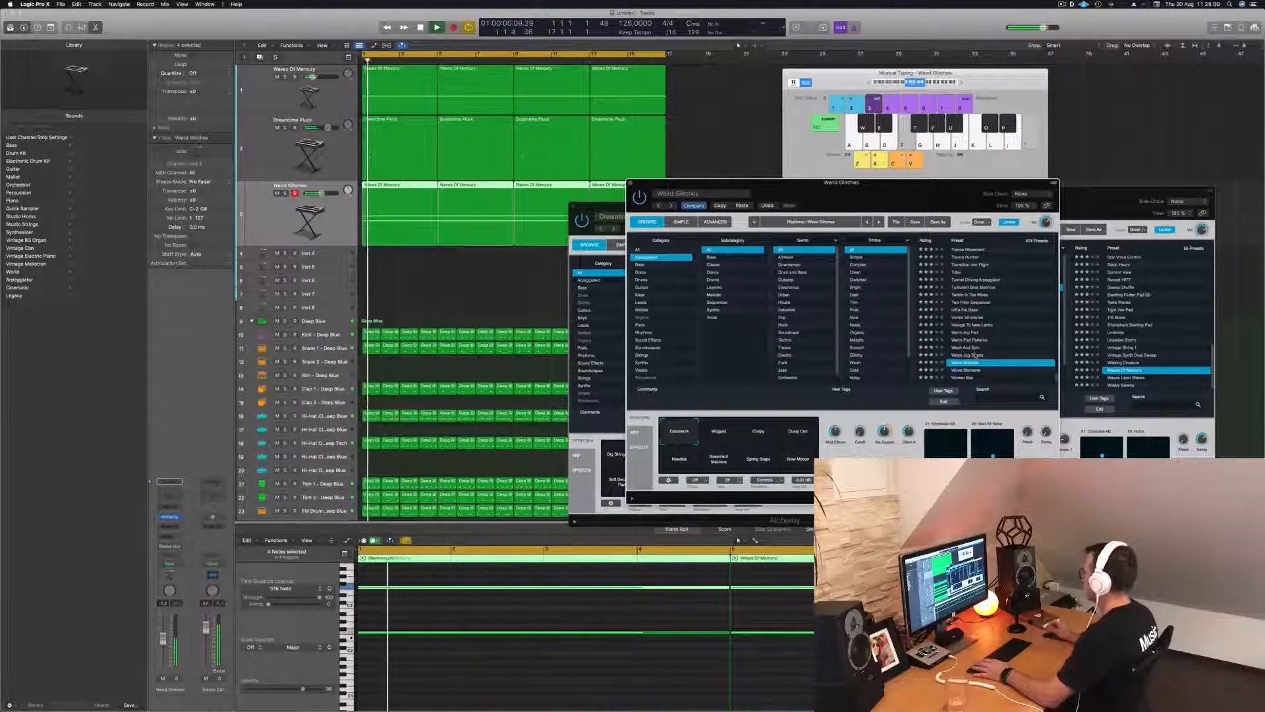
click(975, 355)
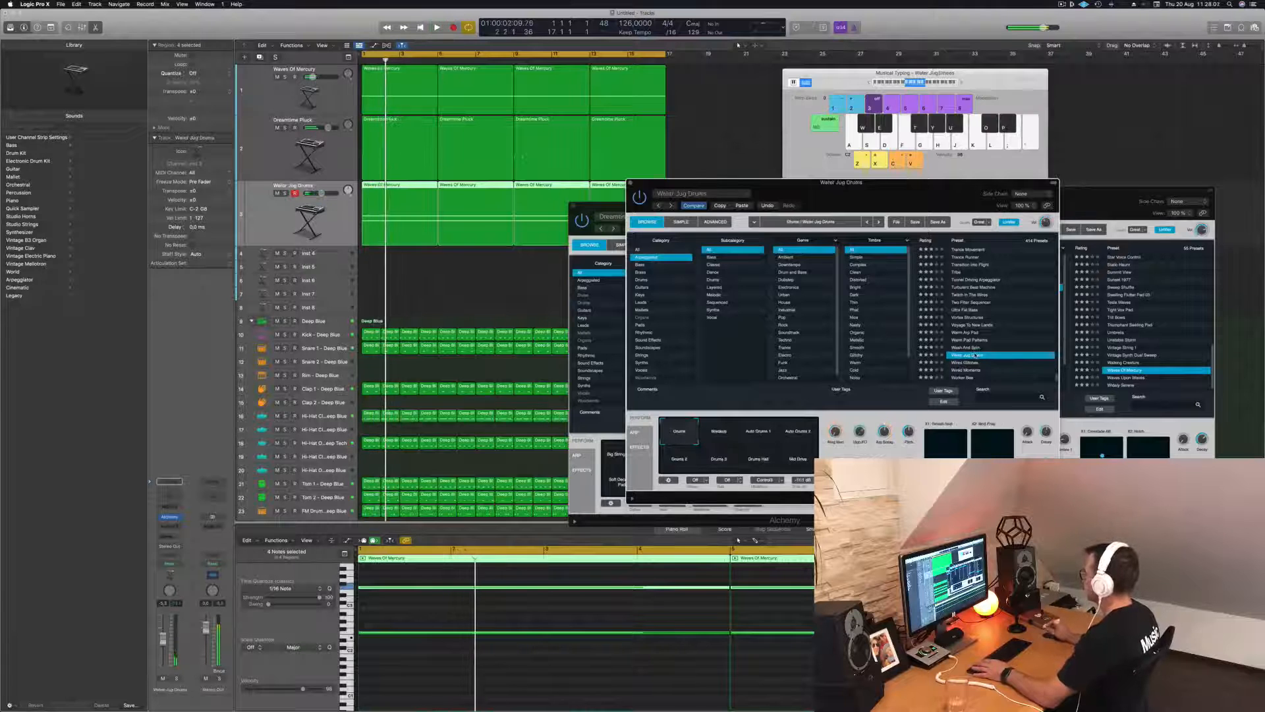
click(975, 348)
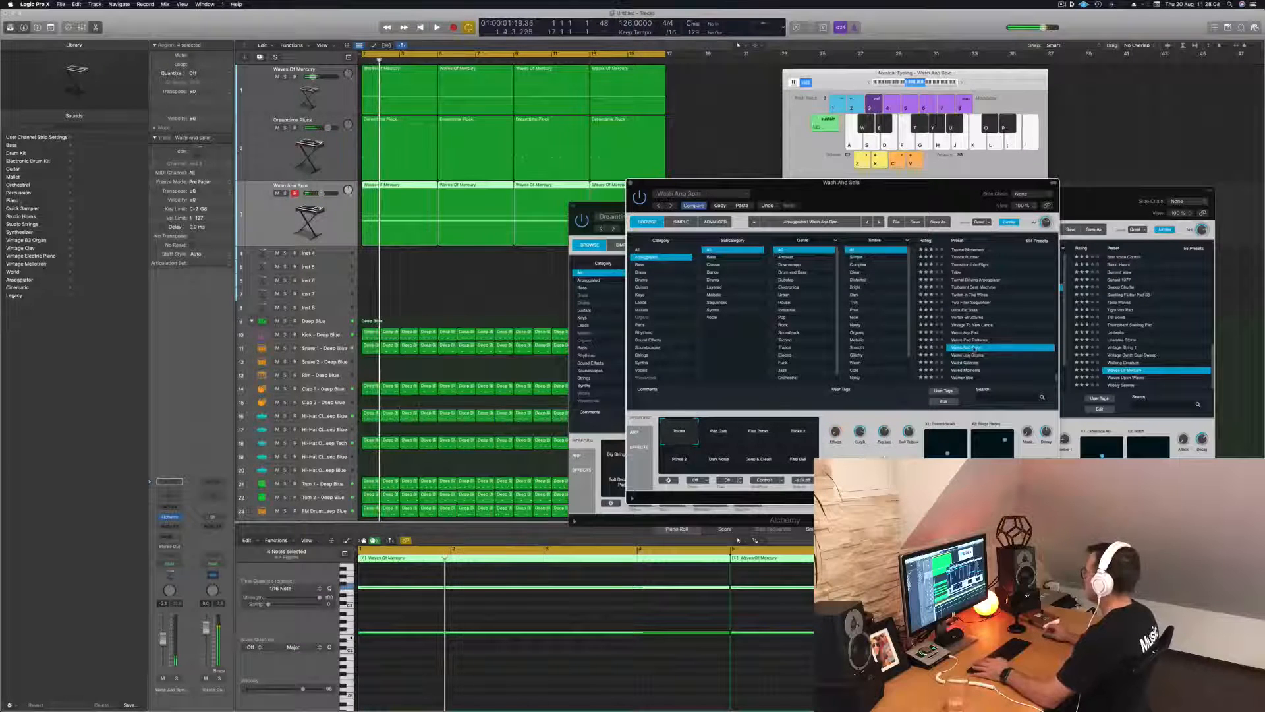
key(space)
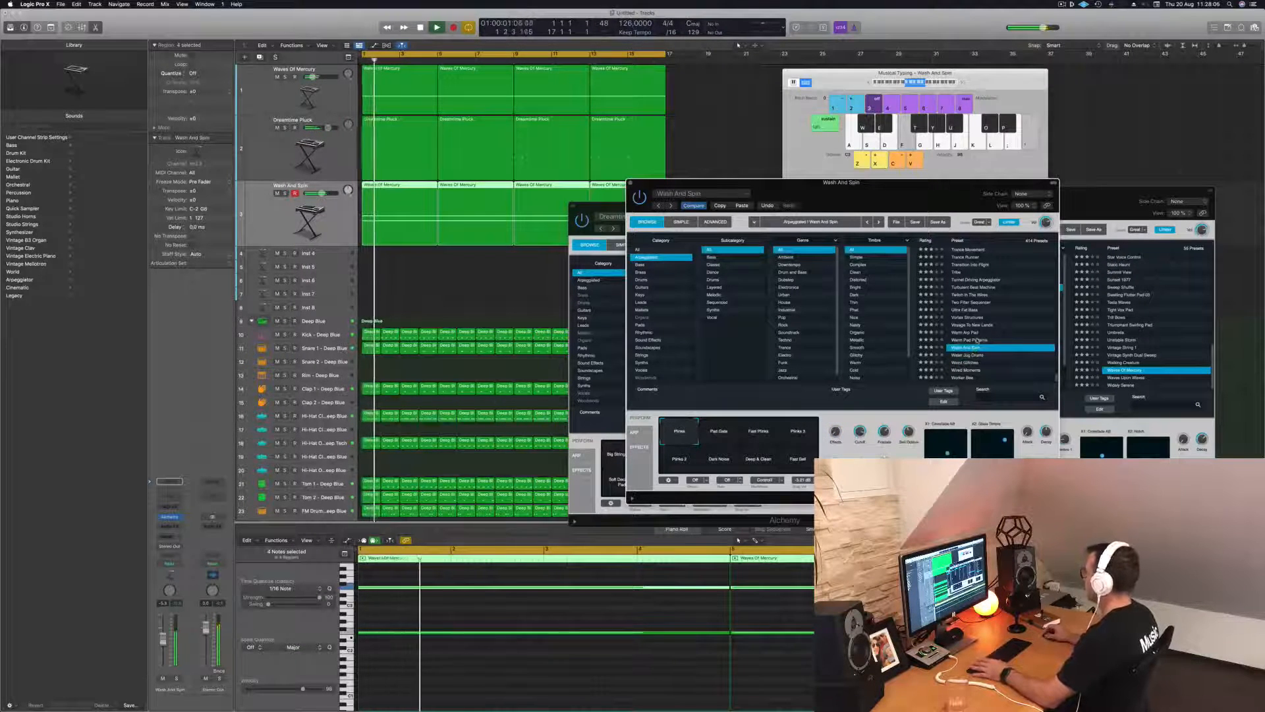
Audition further presets up the list, from Warm Pad Patterns through Voyage To New Lands, Ultra Fat Bass and Two Filter Sequencer to Turbulent Beat Machine
click(977, 340)
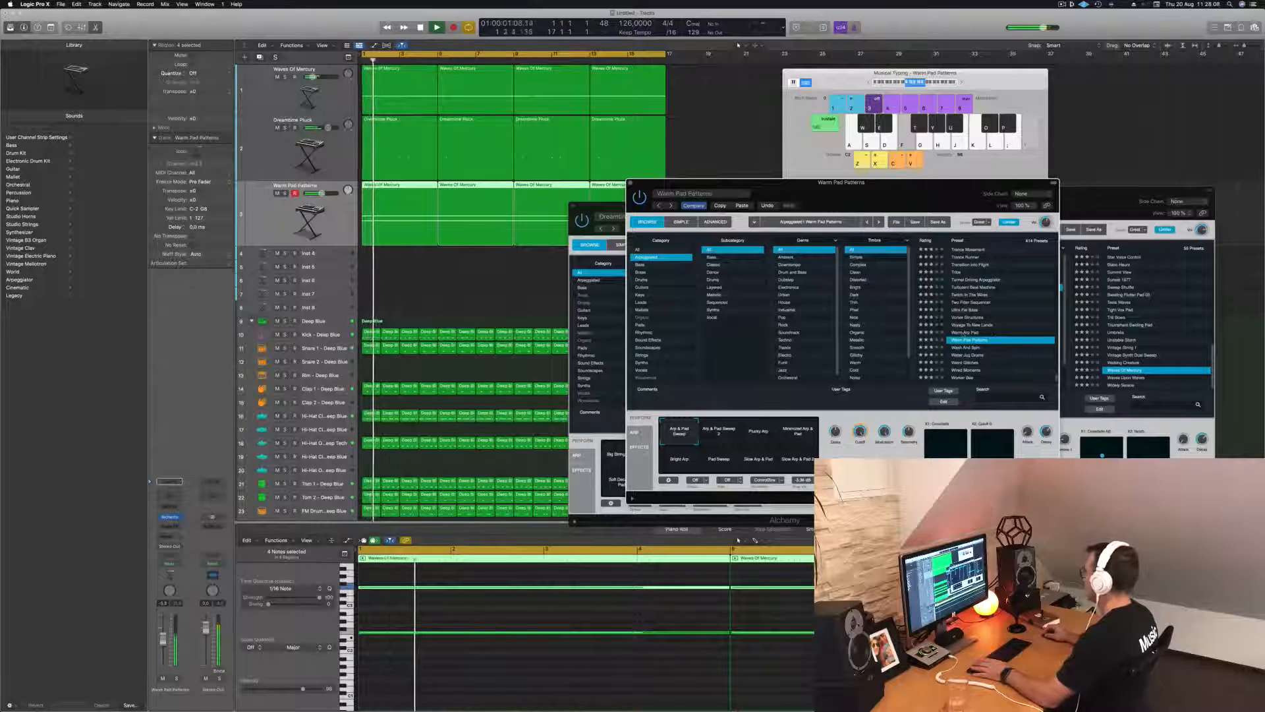
click(964, 332)
click(971, 325)
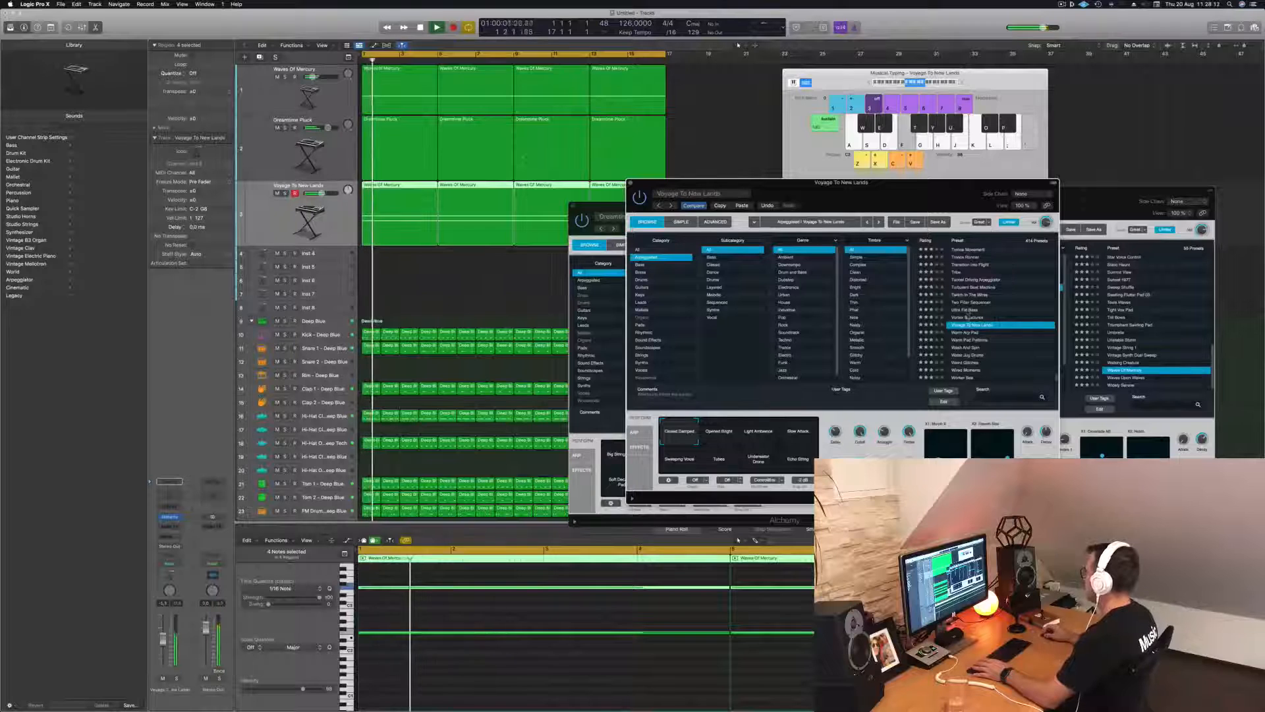
click(965, 311)
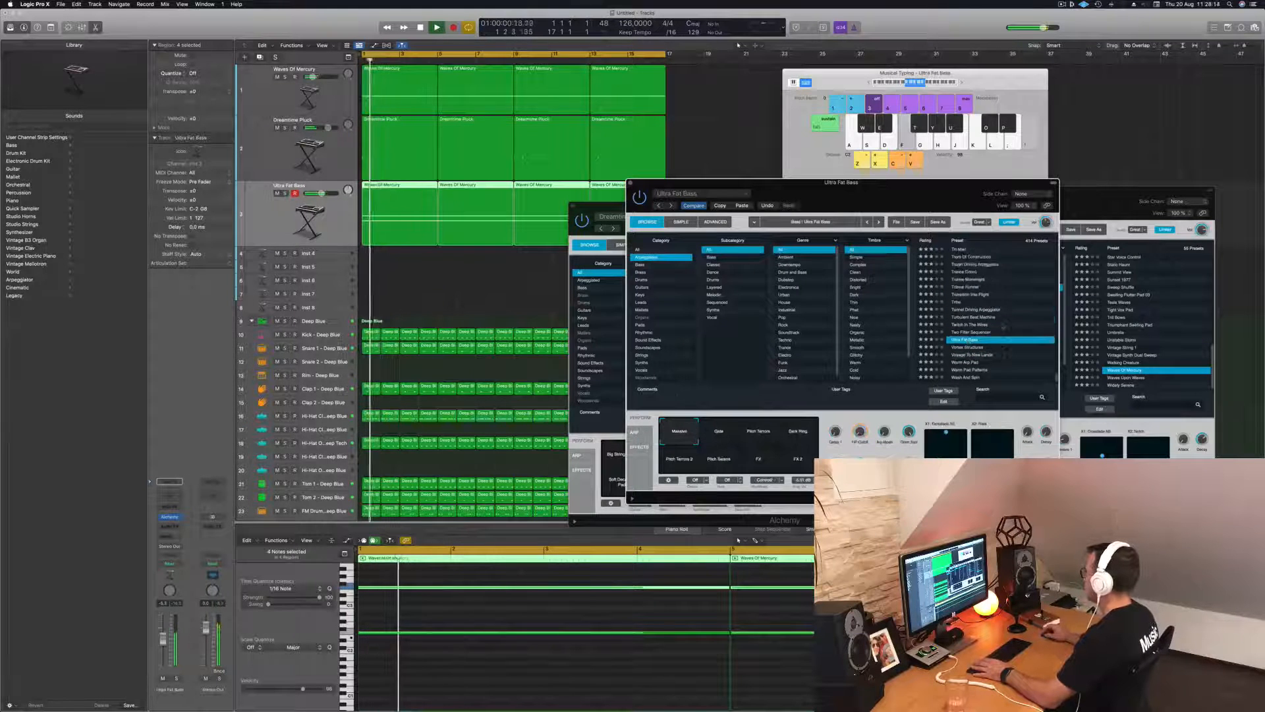
click(979, 331)
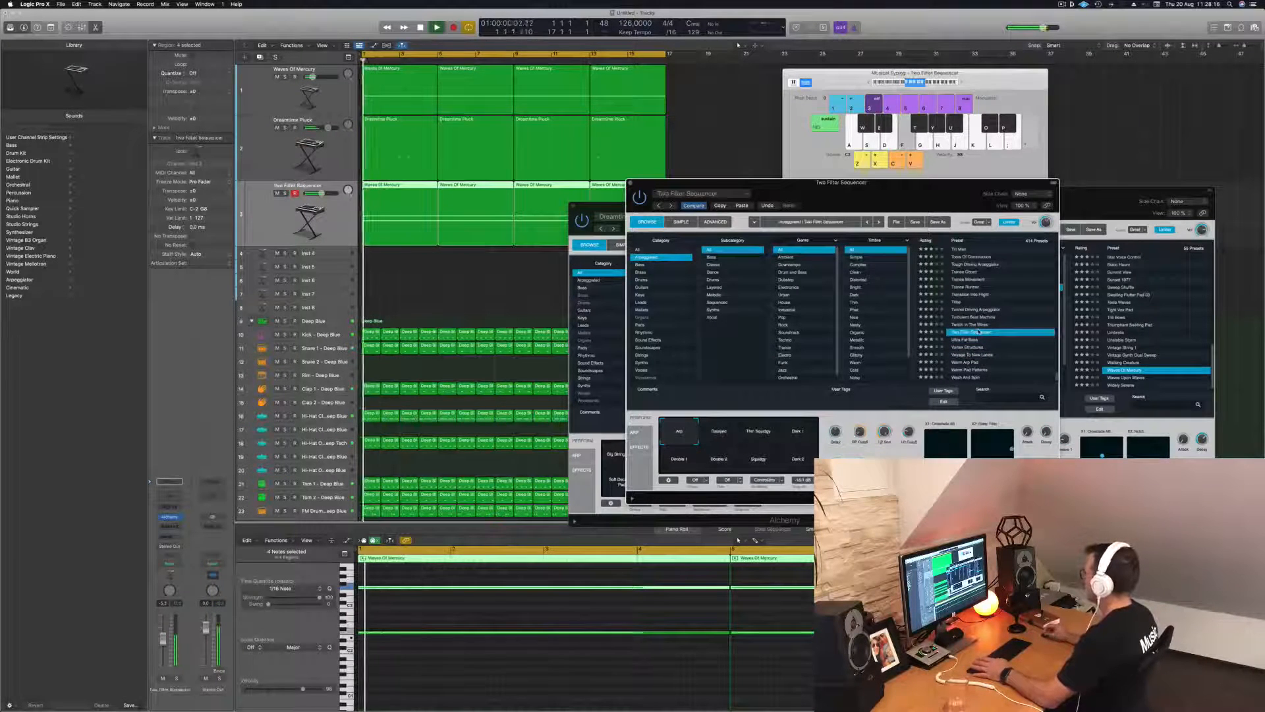
click(975, 318)
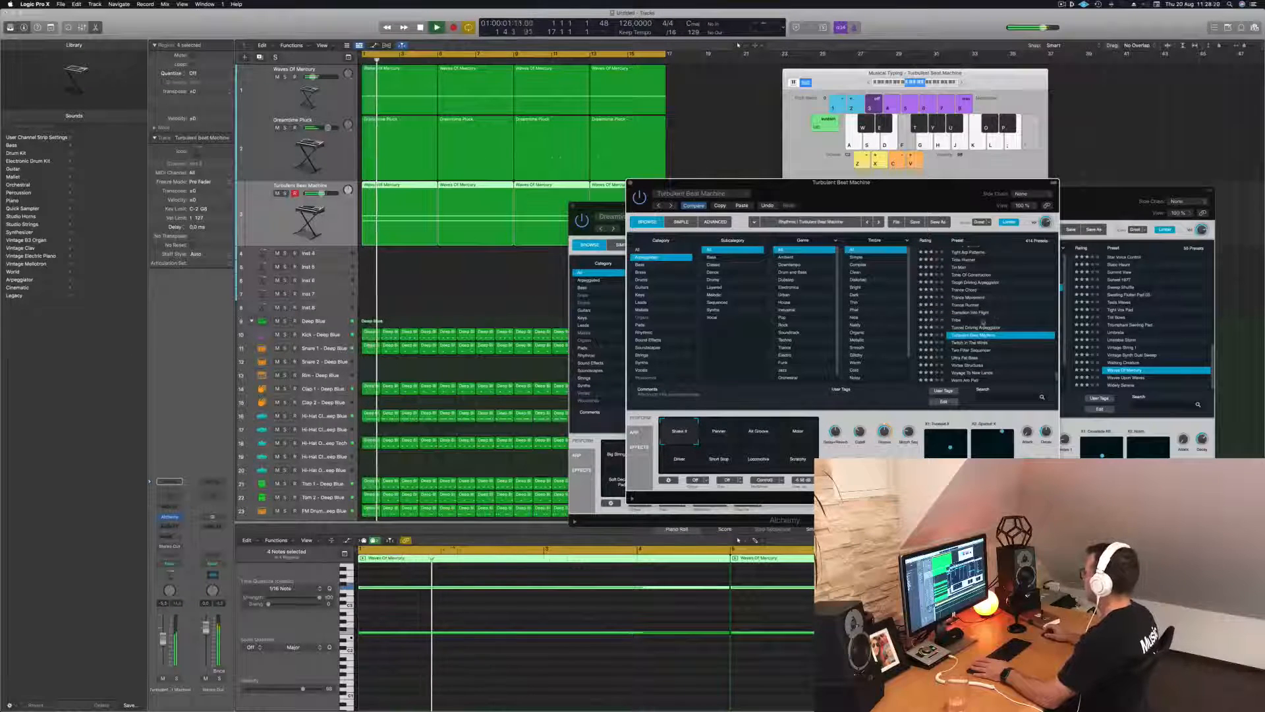
Continue auditioning presets during playback, including Tribe, Trance Chord, Tools Of Construction and Time Runner
click(957, 320)
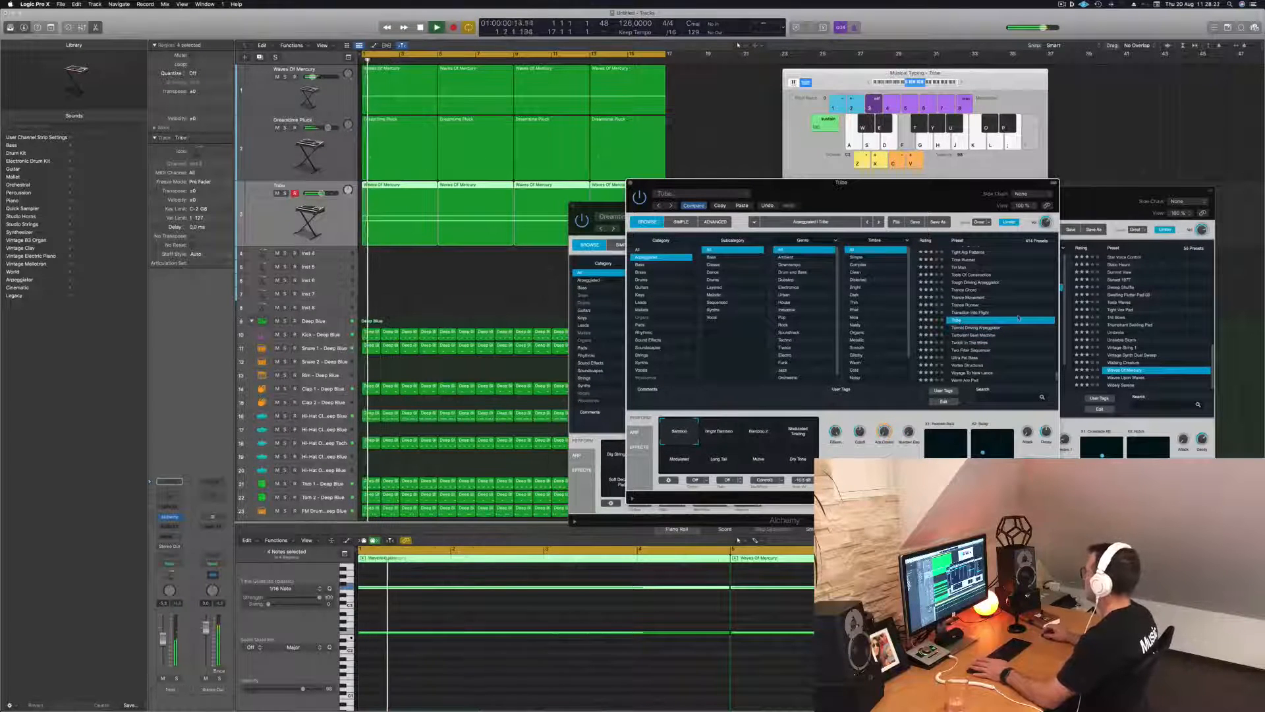
click(980, 297)
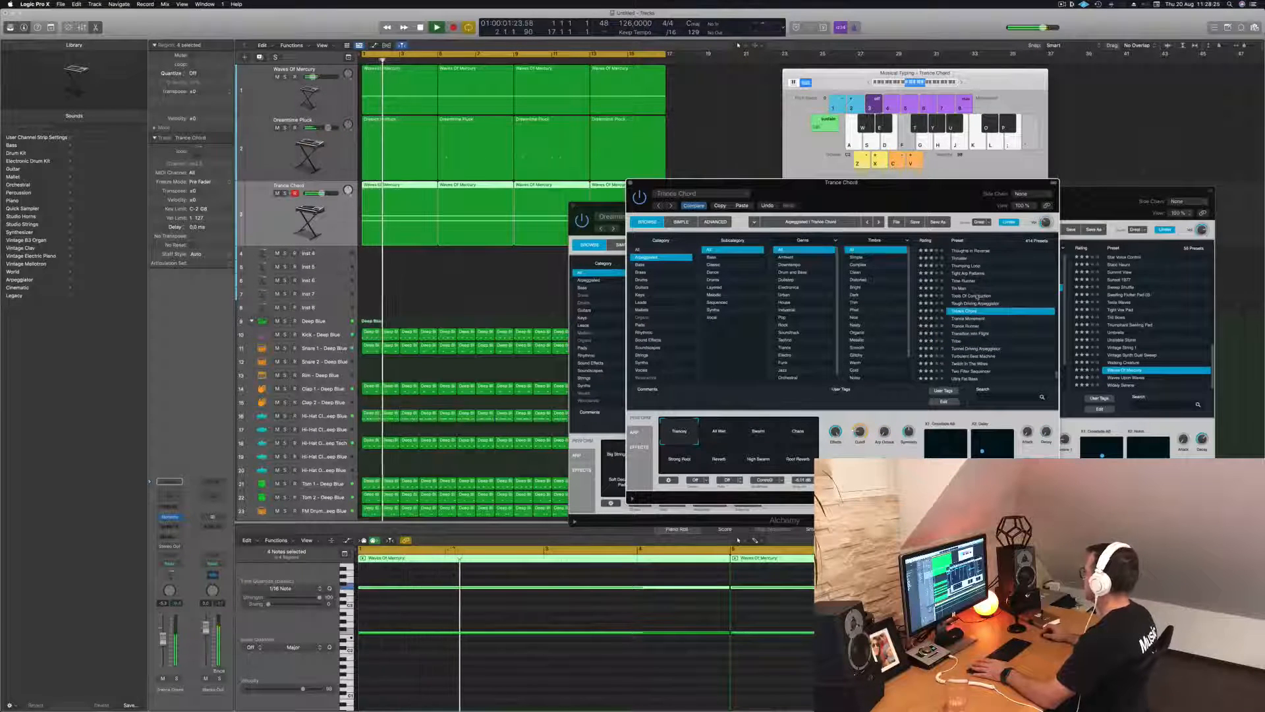
click(988, 294)
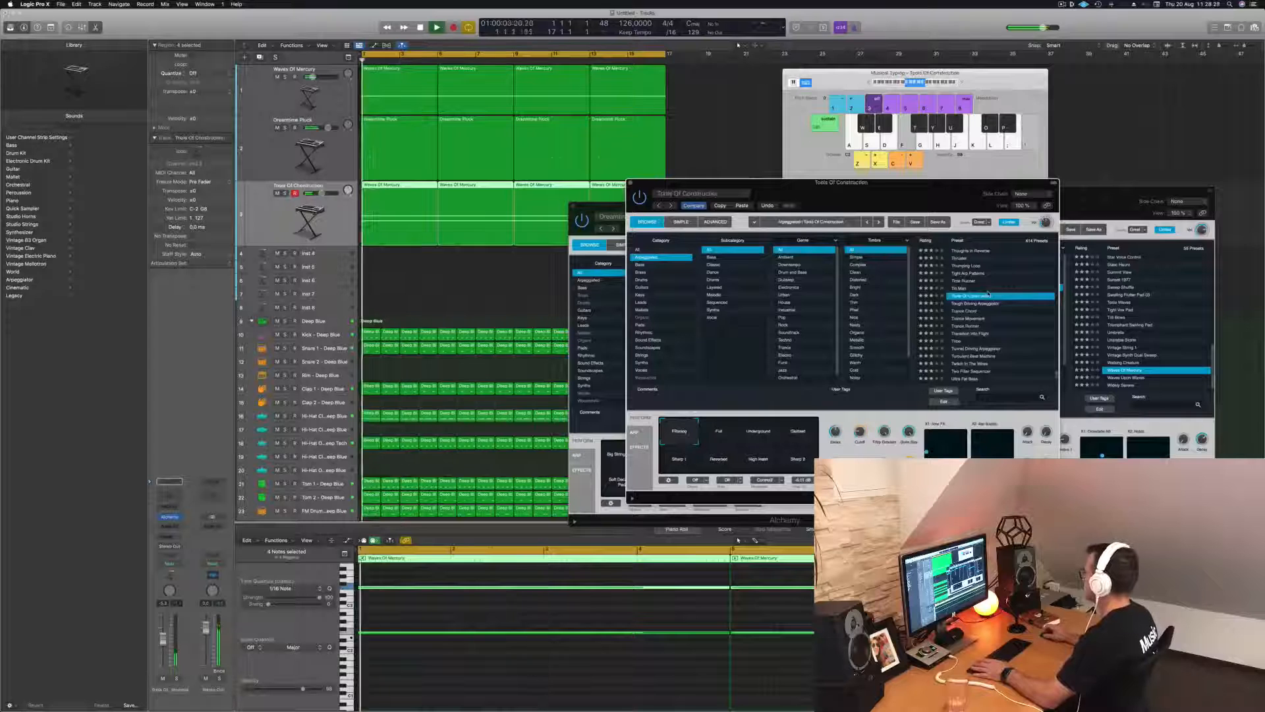
click(968, 288)
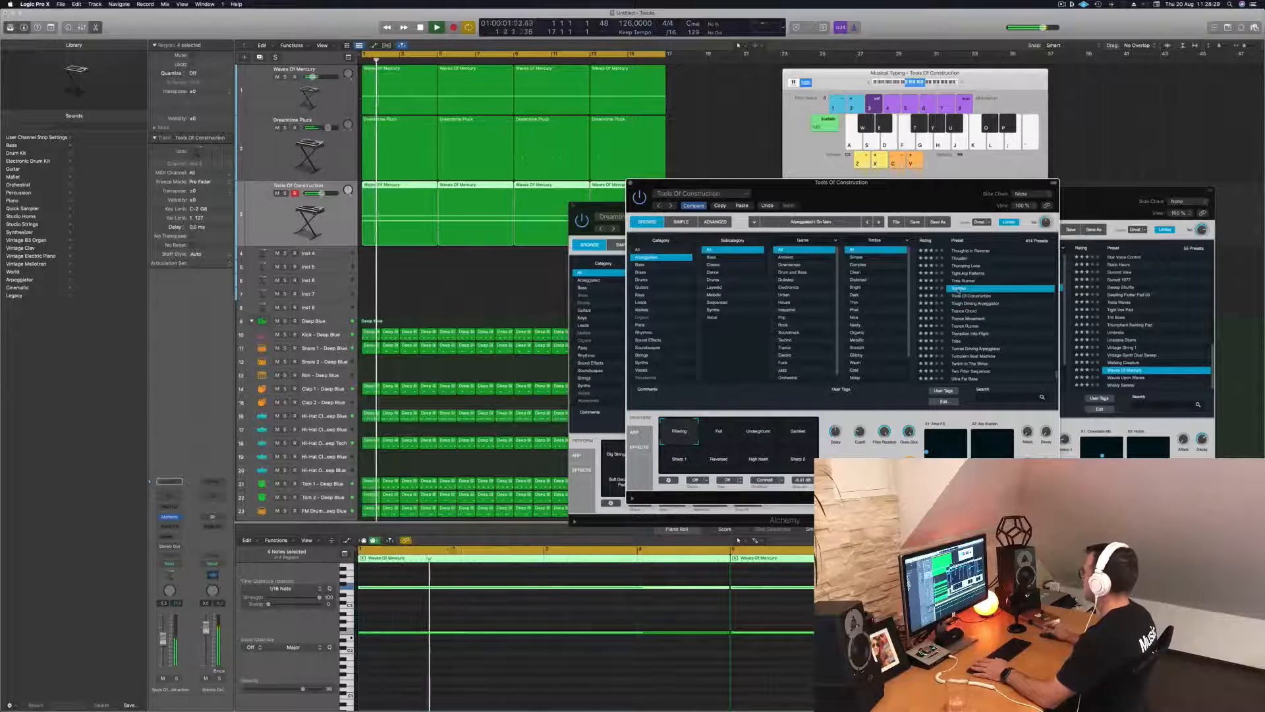
click(963, 280)
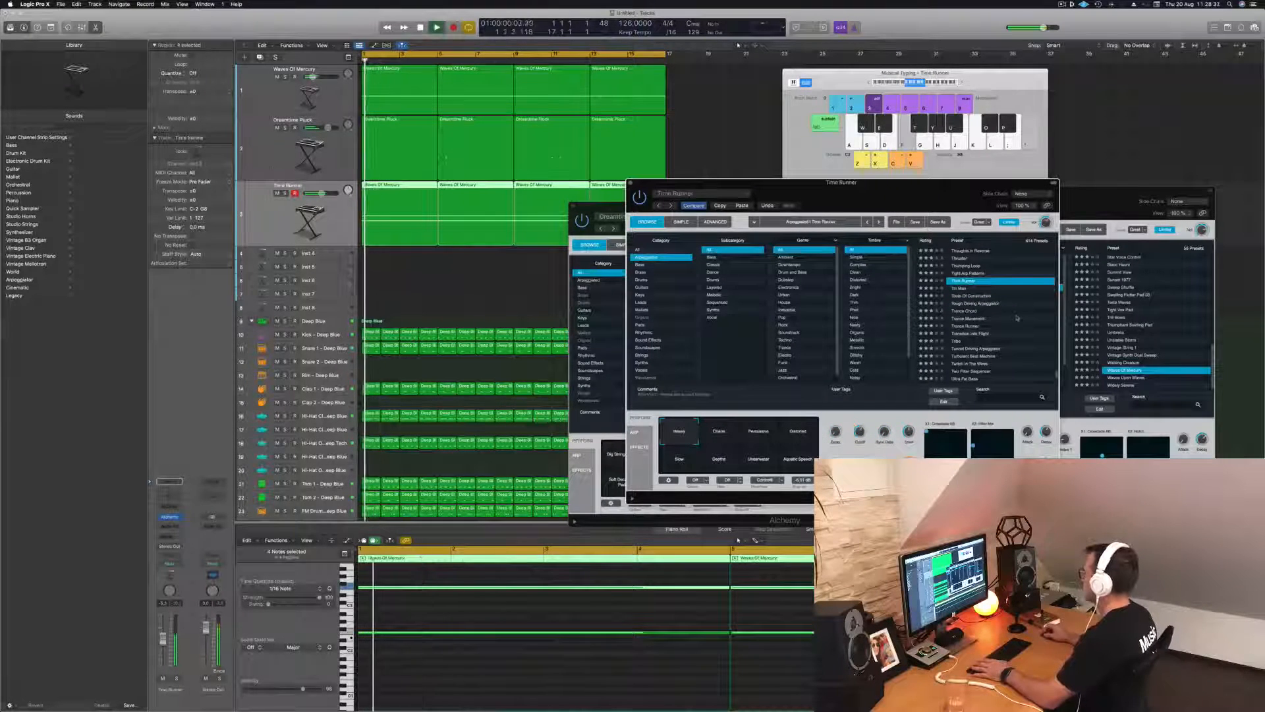
Stop playback, paste the copied Wired Moments settings over Time Runner, shift its window and resume playing
key(space)
click(737, 206)
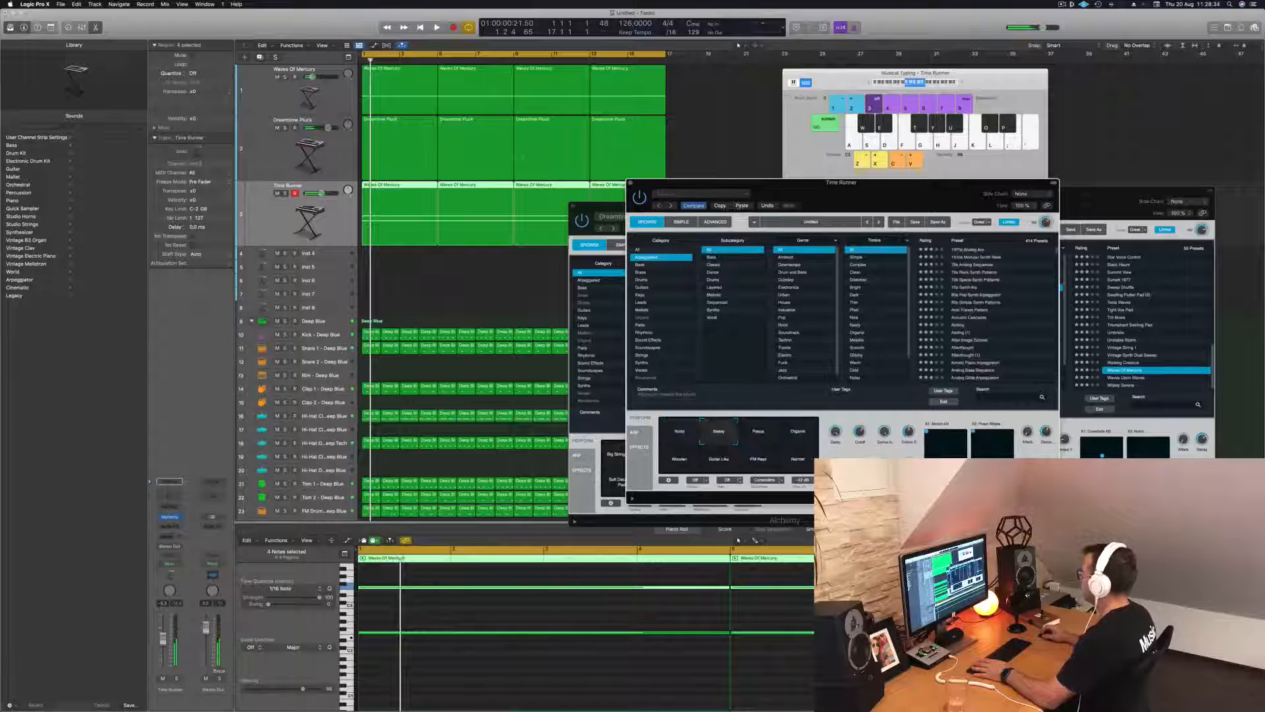
drag(853, 194, 821, 182)
key(space)
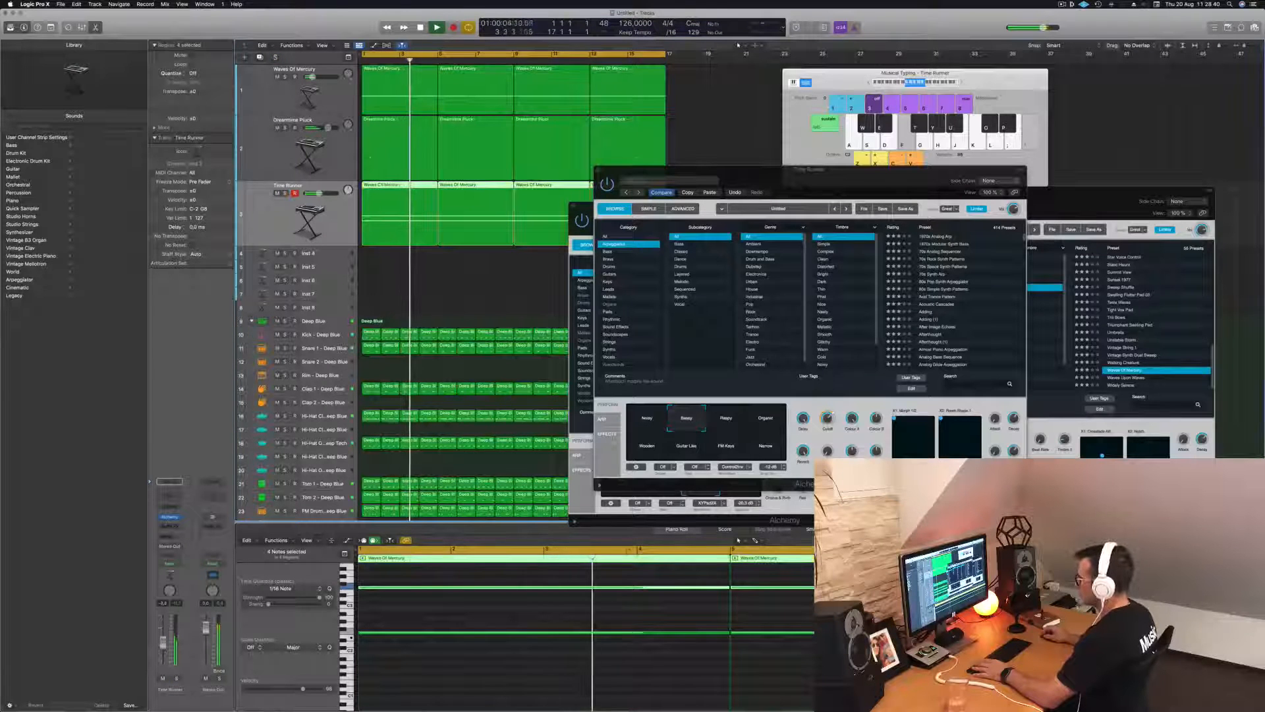
Raise the Cutoff control slightly and rearrange the overlapping Alchemy windows so the third track's instrument is in front of Dreamtime Pluck
drag(832, 413, 832, 394)
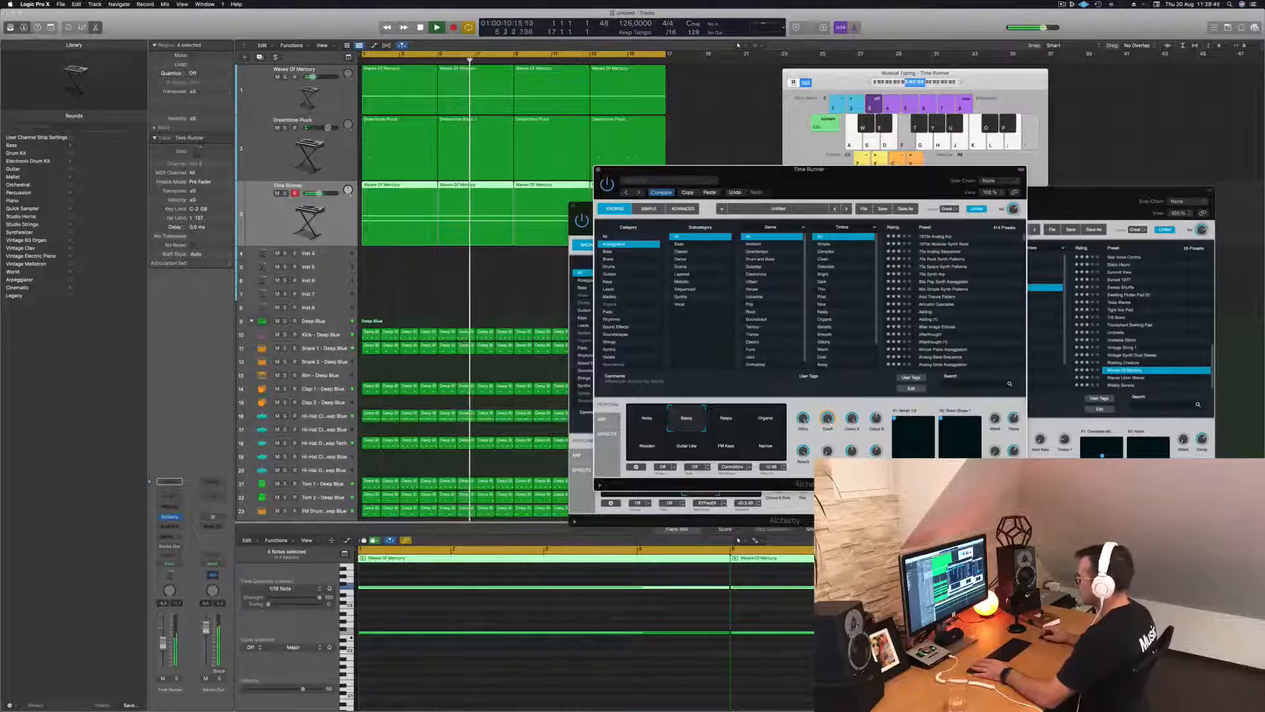
click(845, 175)
drag(846, 175, 1064, 235)
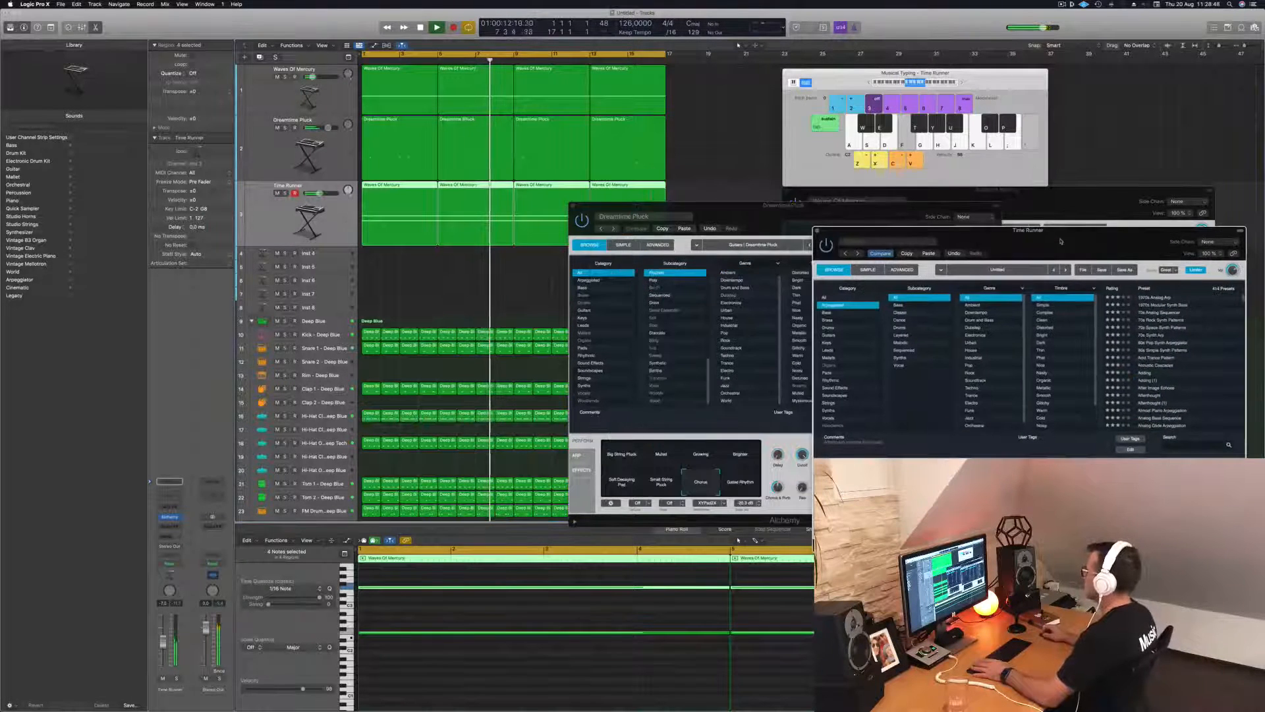
drag(759, 216, 724, 286)
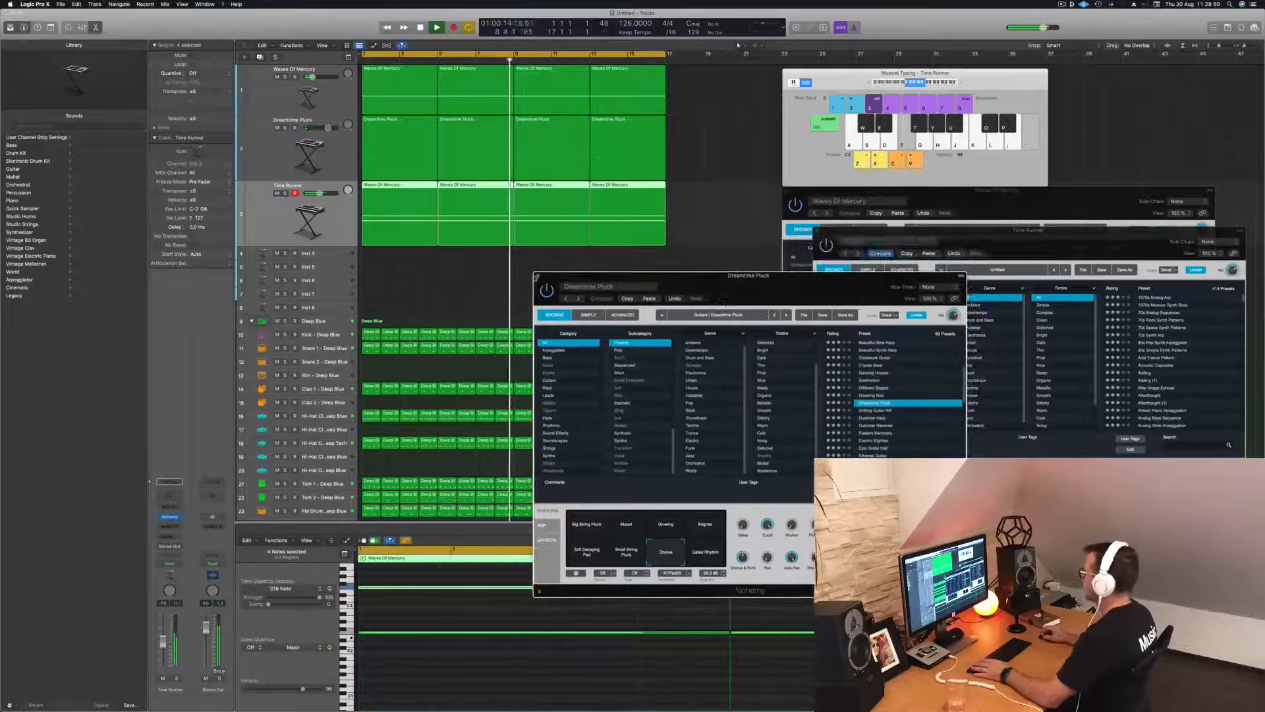
drag(801, 291, 618, 230)
drag(1044, 236, 815, 179)
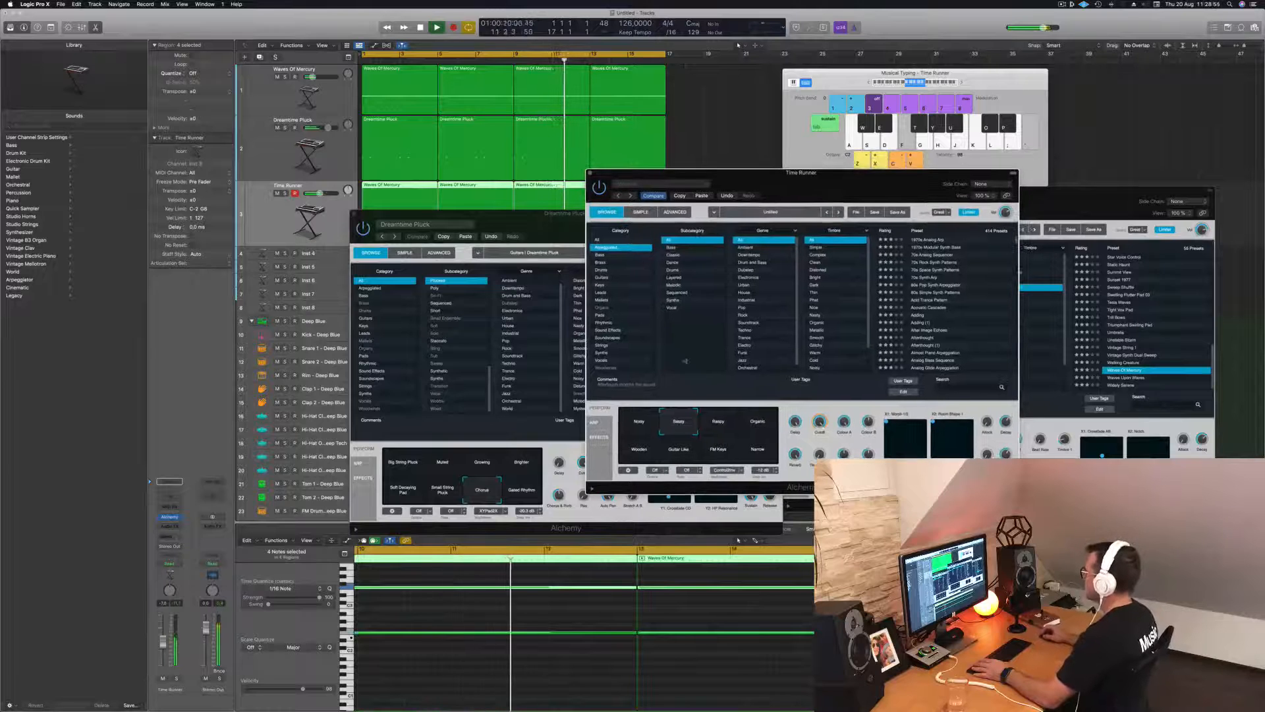
Compare the snapshots, including Organic, Narrow, FM Keys, Wooden and Noisy, and settle on the one directly beside Organic
click(717, 421)
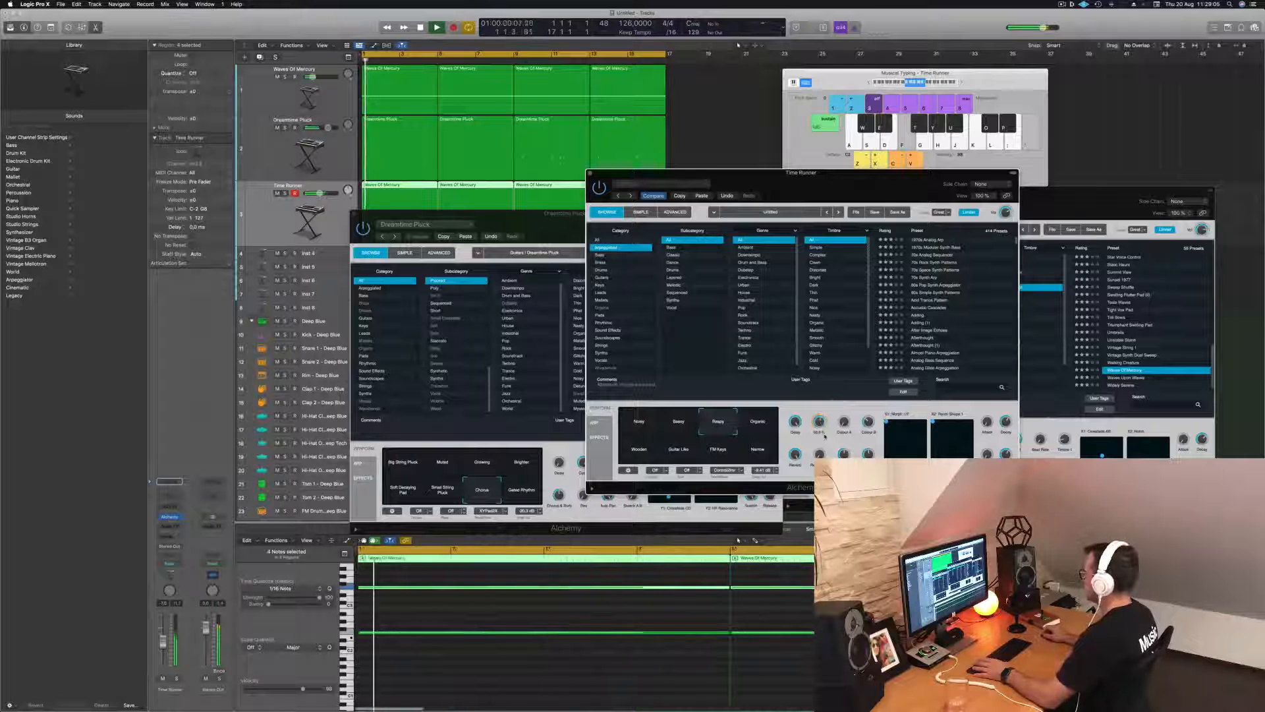
click(764, 424)
click(761, 448)
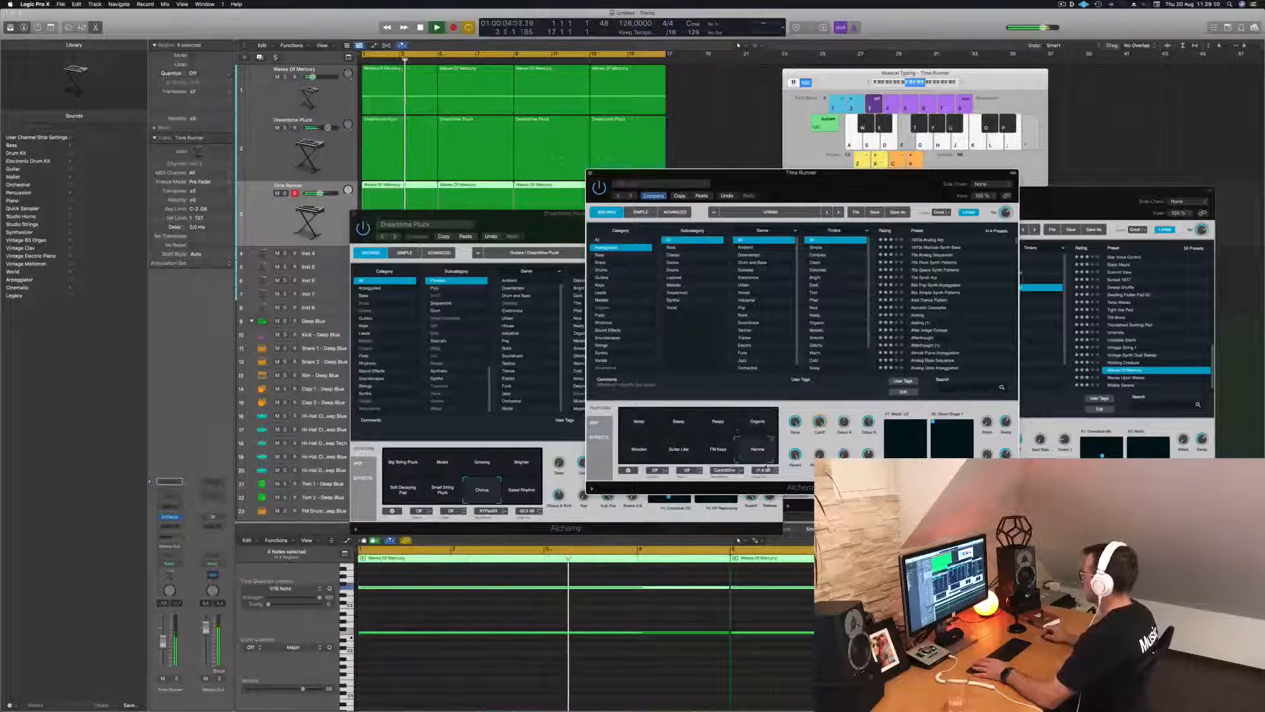
click(718, 449)
click(639, 449)
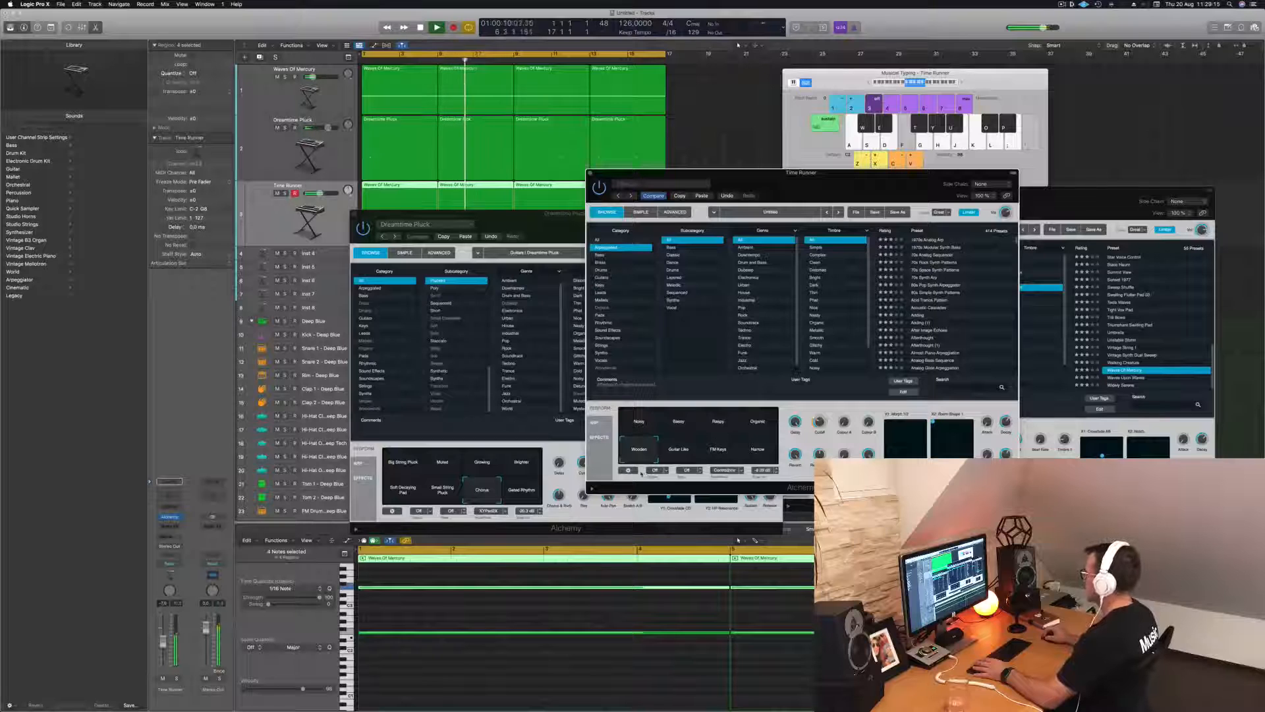
click(757, 425)
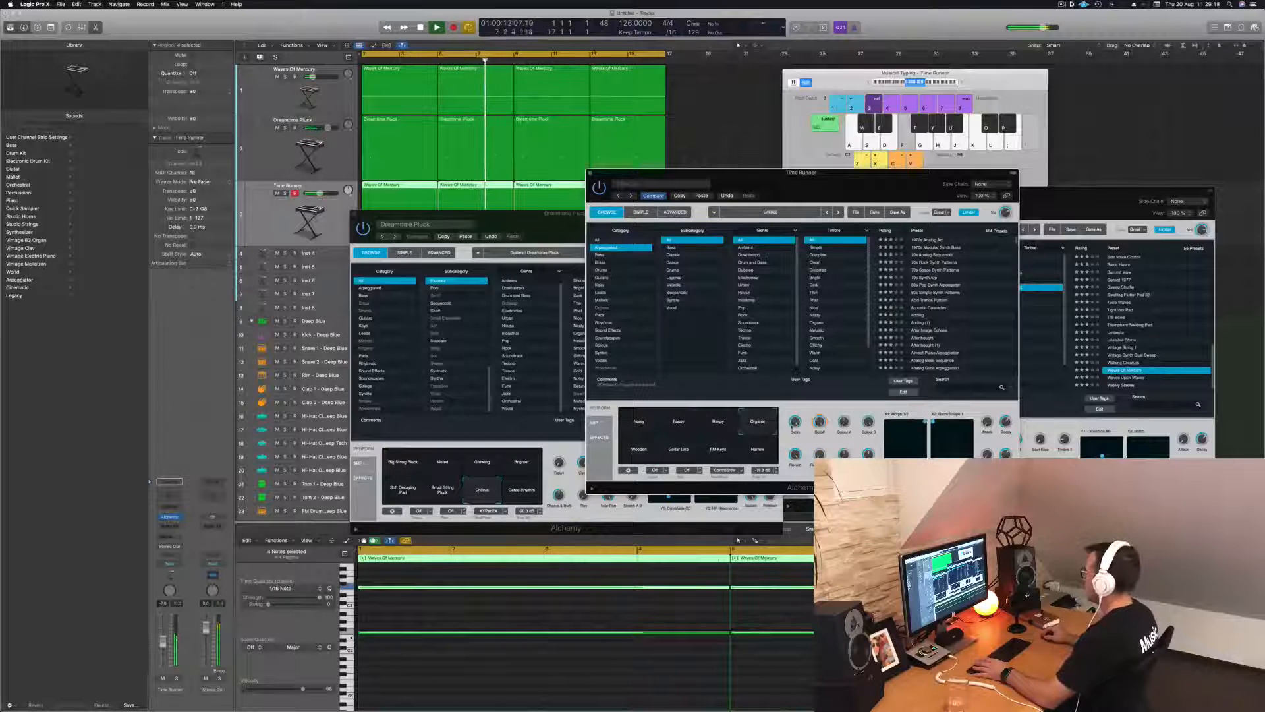
click(635, 425)
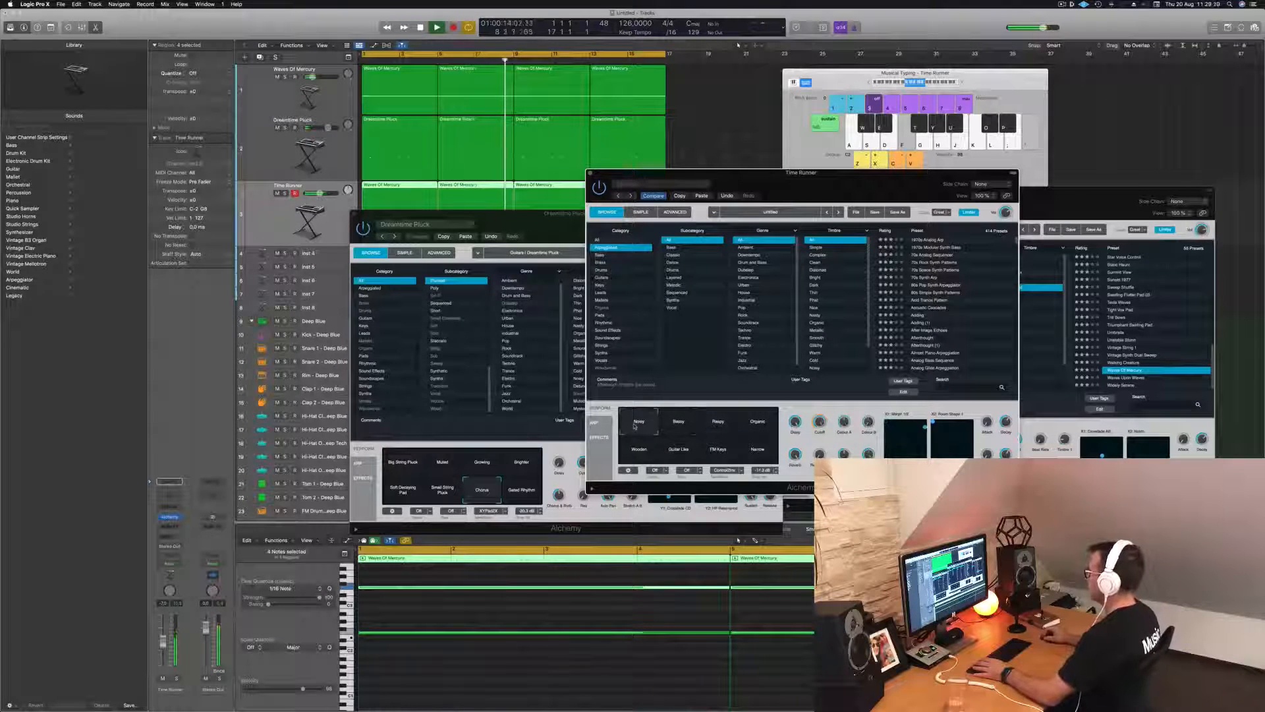
click(694, 426)
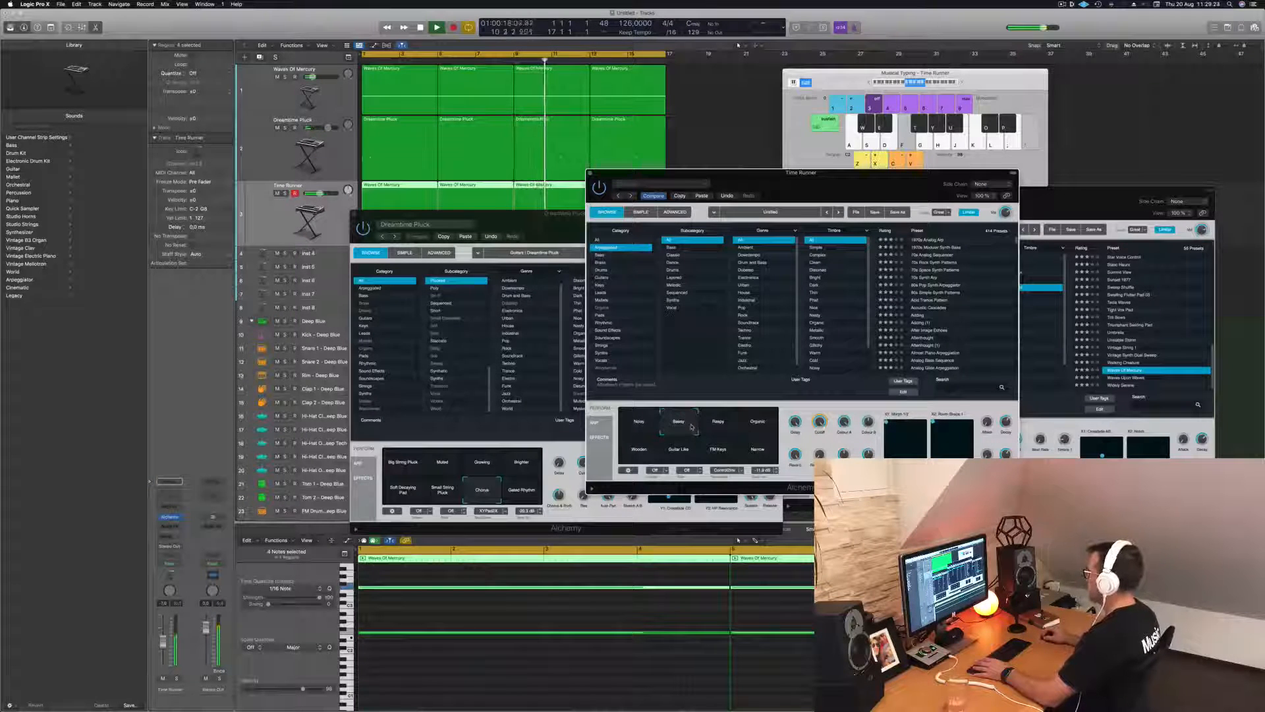
click(717, 421)
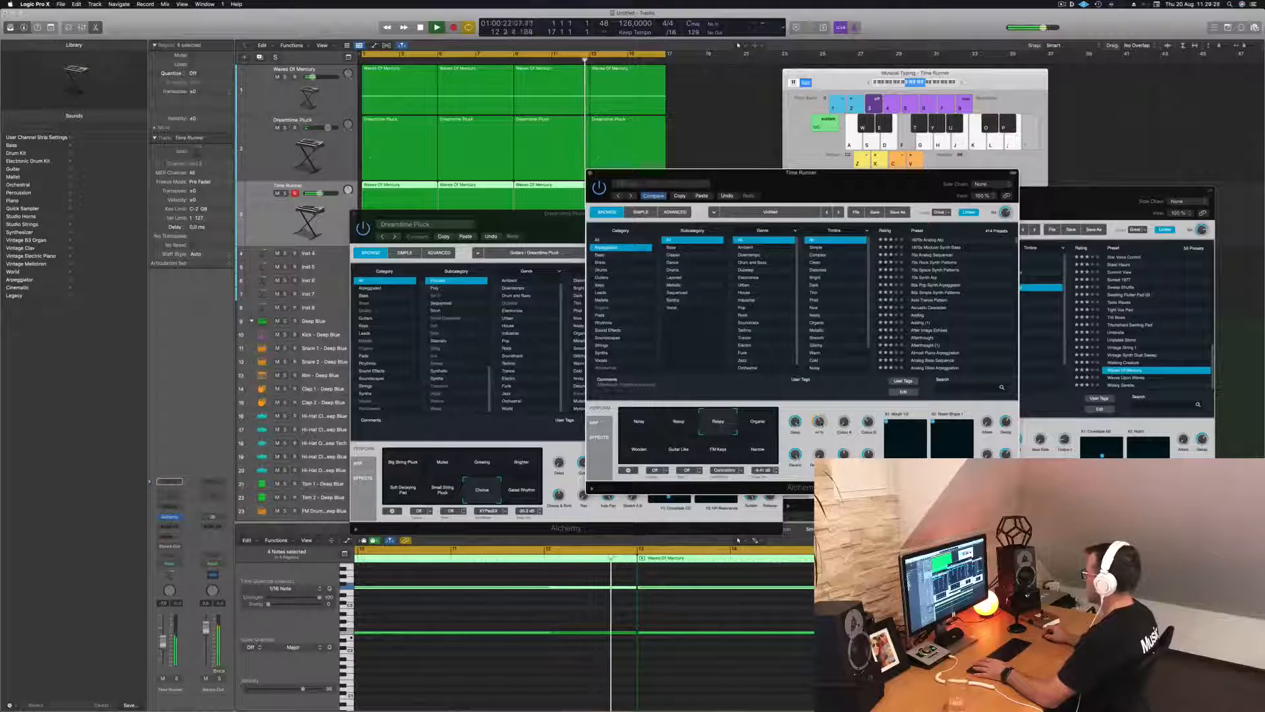
Close the Alchemy windows of the third track, Dreamtime Pluck and Waves Of Mercury
click(590, 173)
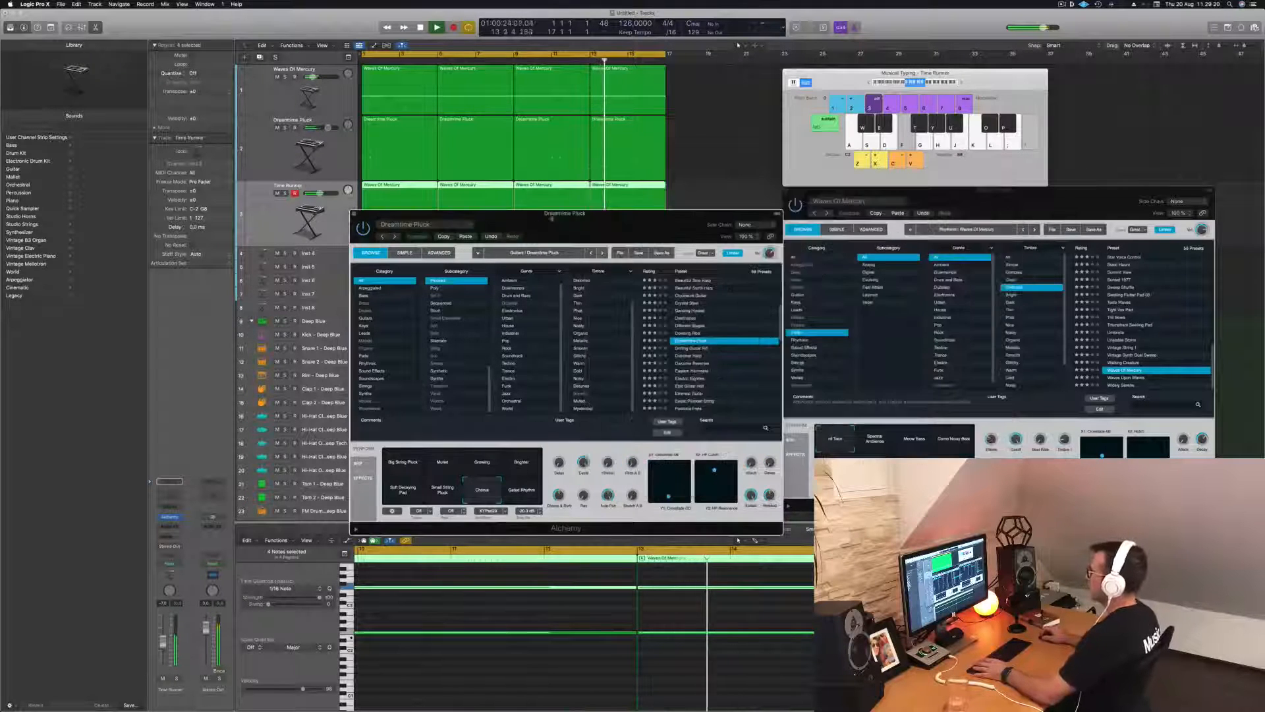
drag(525, 219, 559, 219)
click(389, 214)
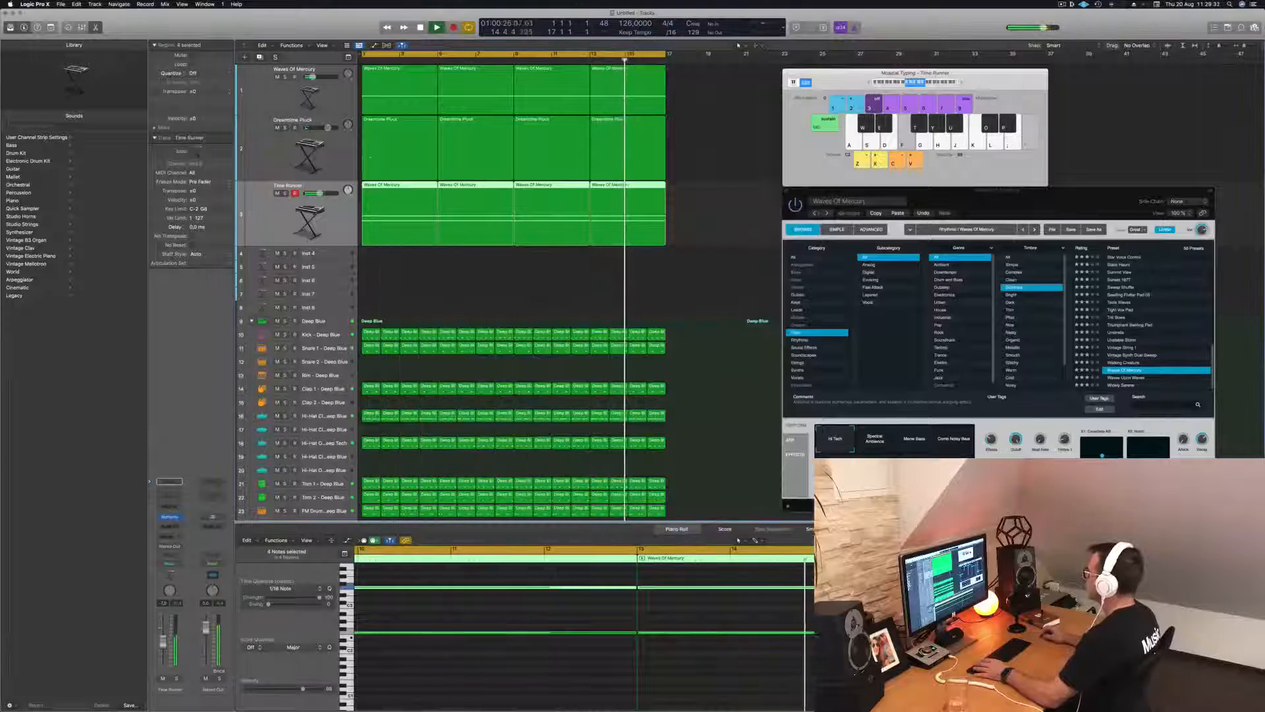
drag(790, 190, 766, 200)
click(762, 200)
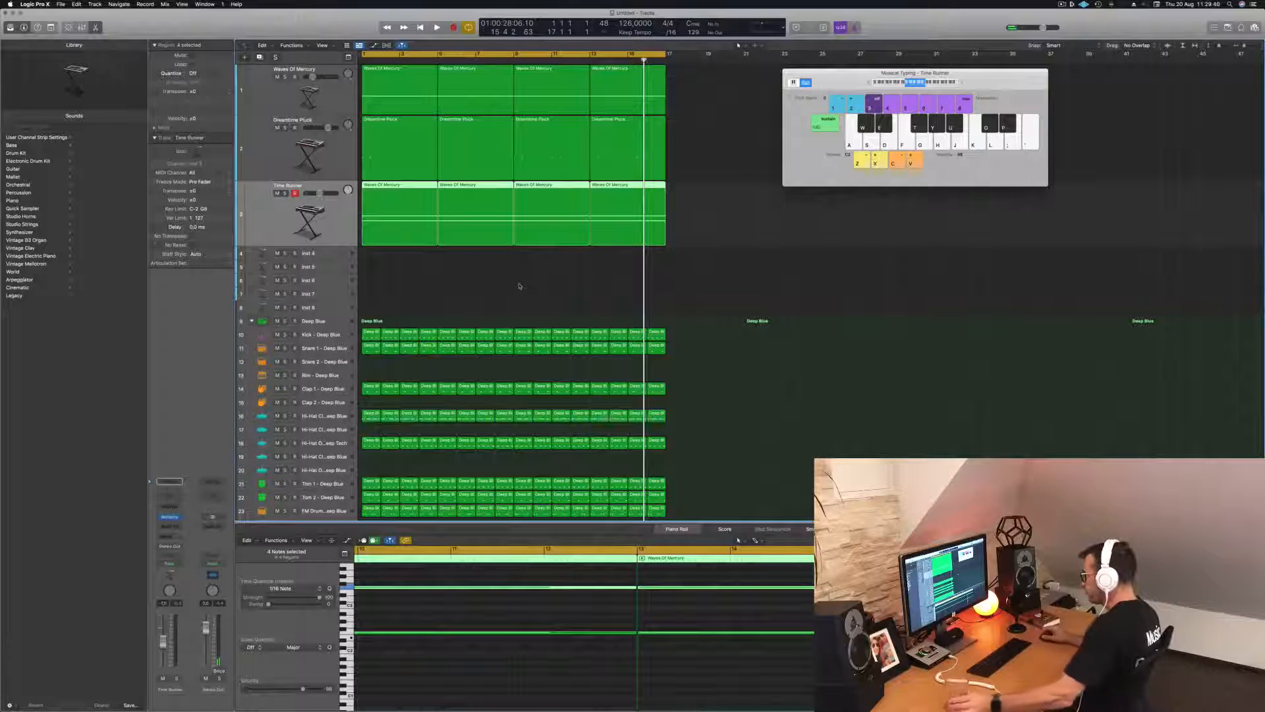
Play the song from the start, clear the region selection and select the first region on the Waves Of Mercury track
key(space)
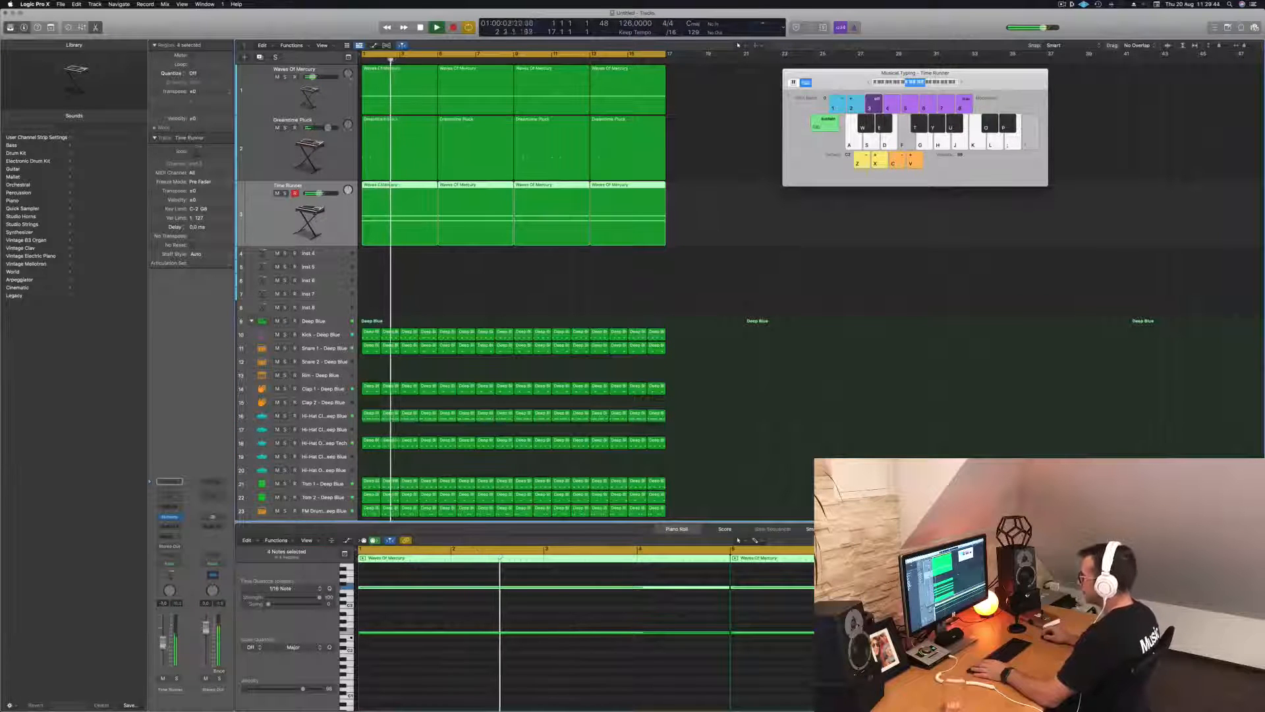
click(518, 248)
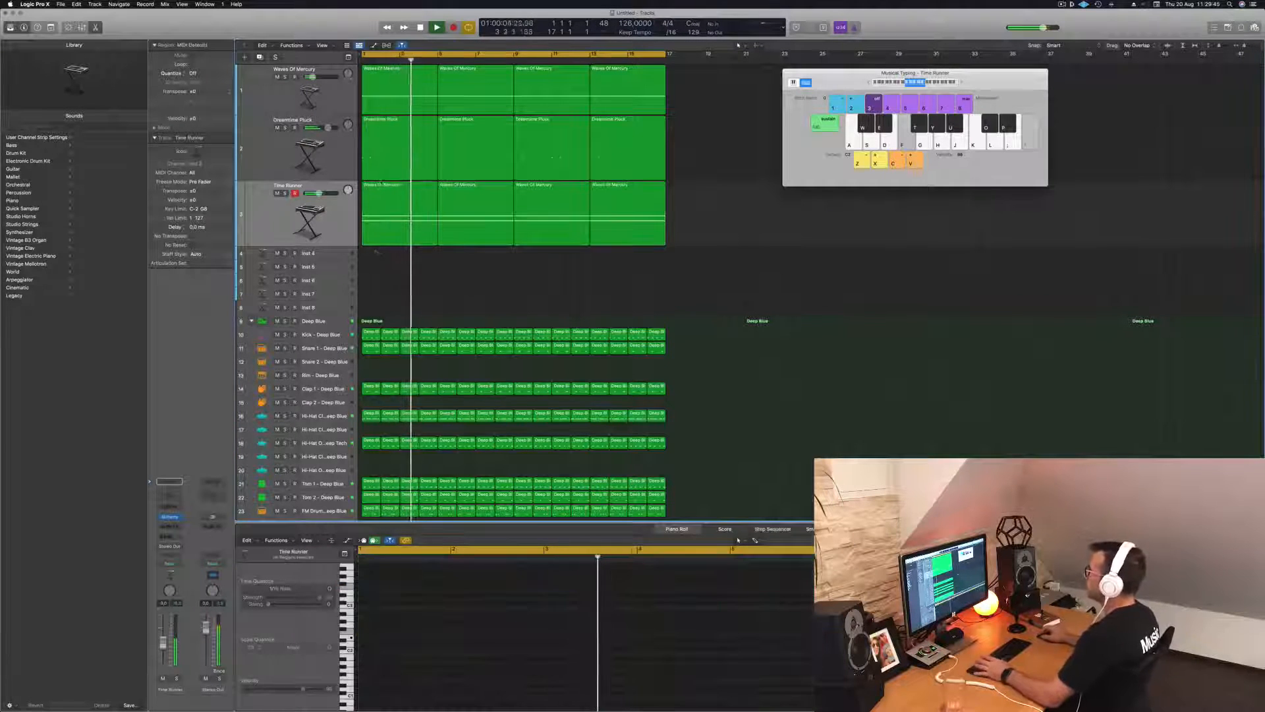
click(390, 97)
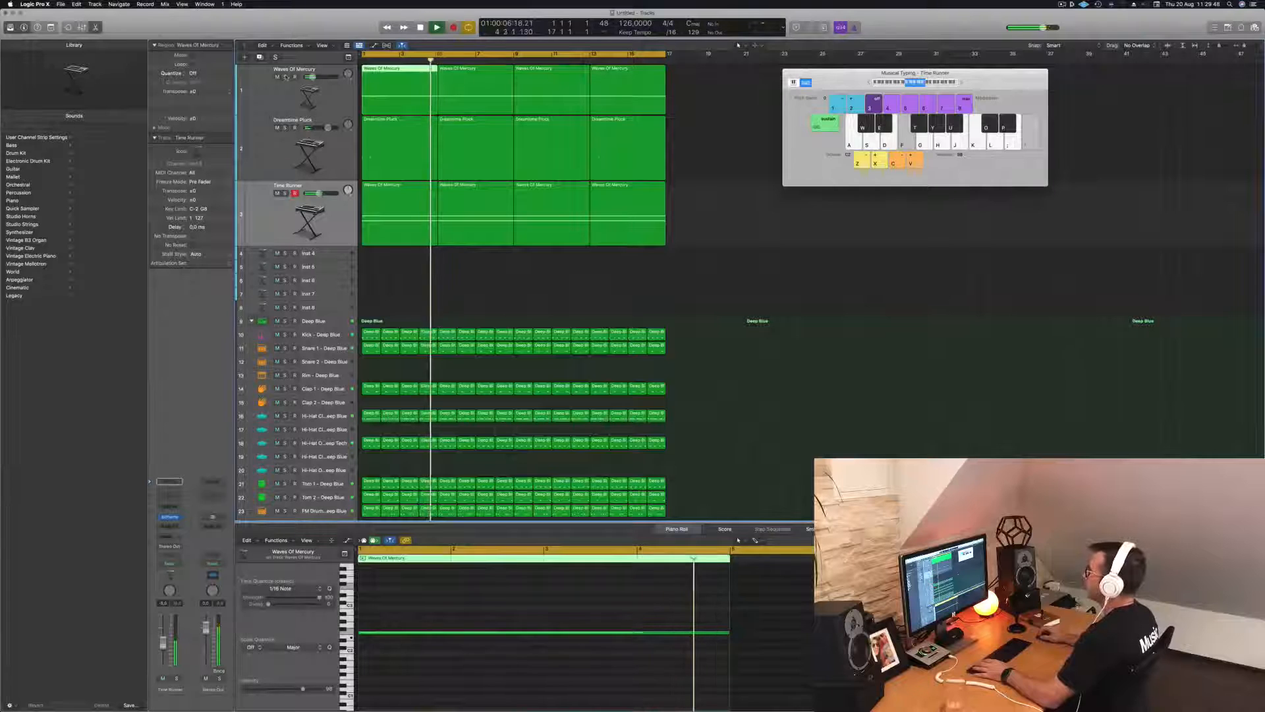
Try to move the first Time Runner region down to the empty fourth track, and undo the move
click(401, 199)
drag(401, 198, 393, 258)
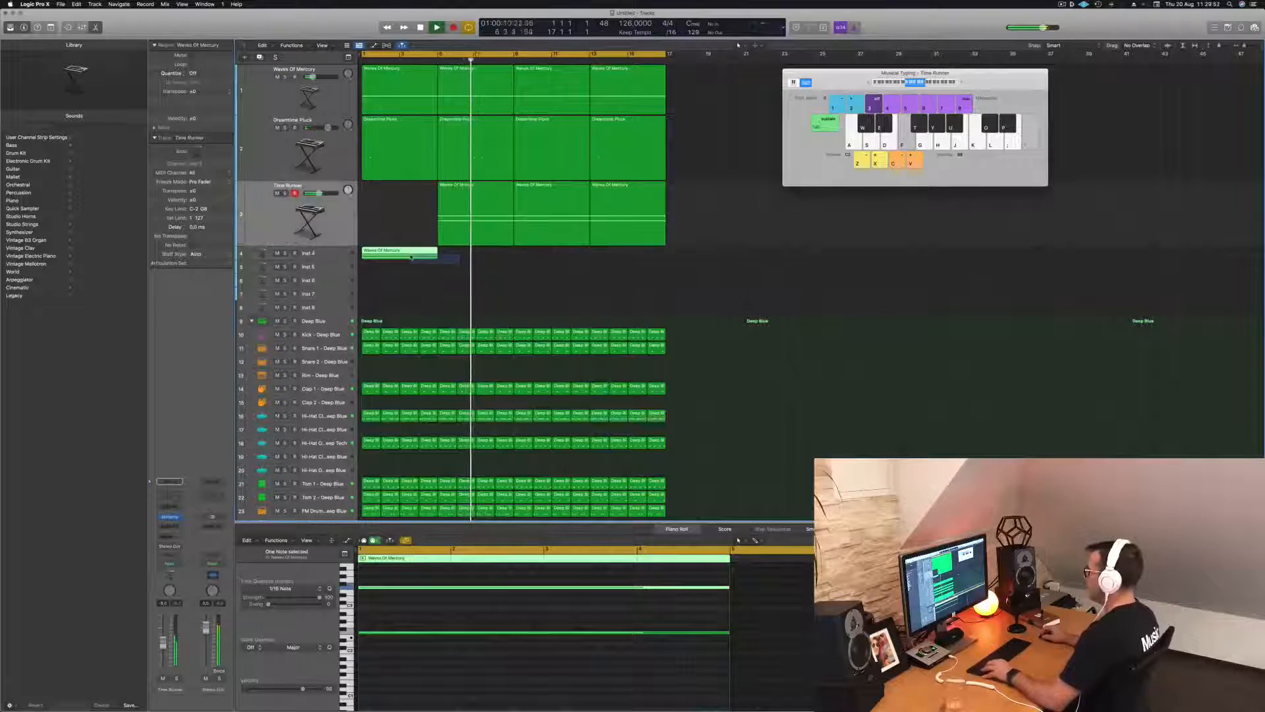
key(super+z)
Stop playback, load Alchemy's Perfect Pad 01 preset on the empty fourth track and add a send to the Large Room reverb bus
key(space)
click(334, 230)
key(space)
click(335, 252)
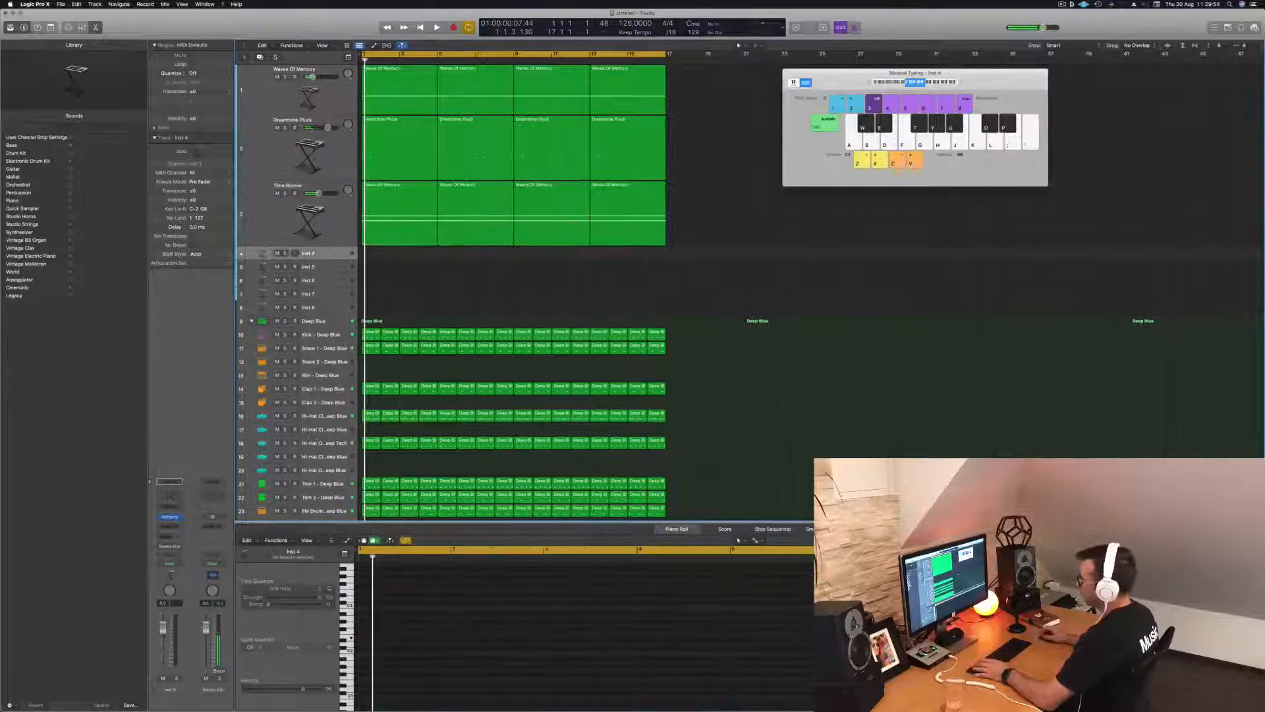
click(169, 518)
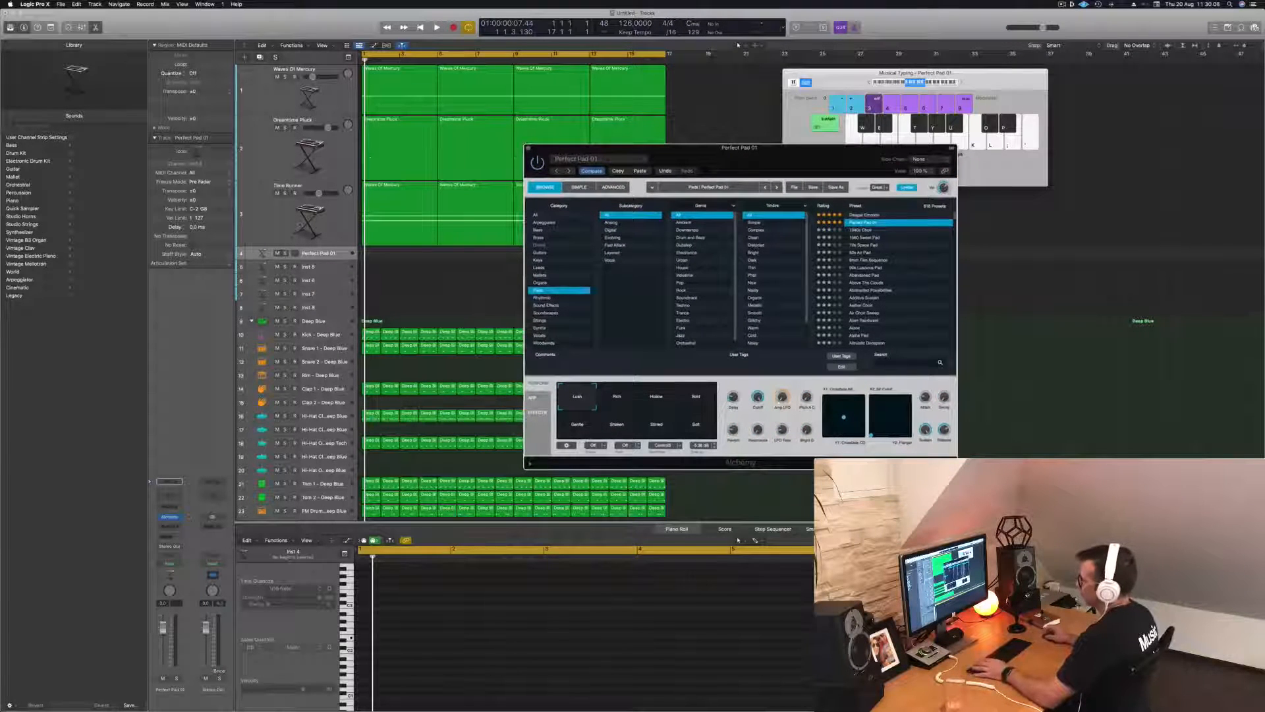
click(167, 535)
mouse_move(168, 547)
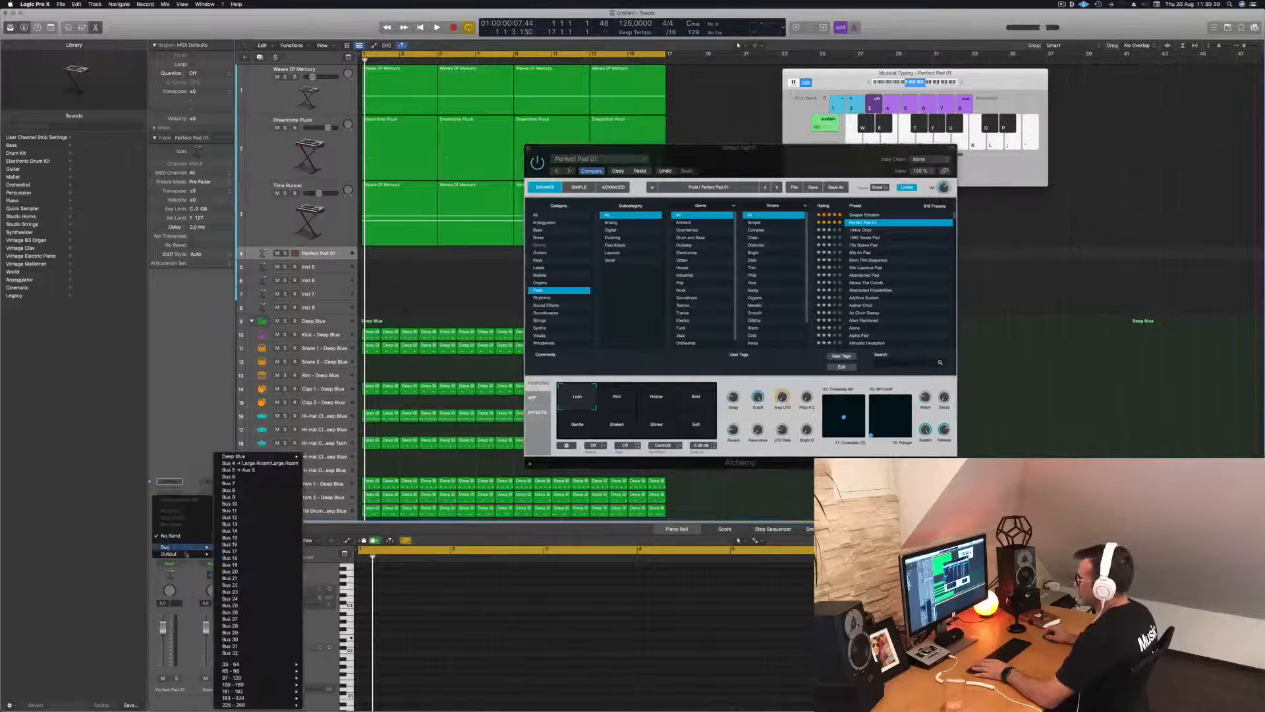
click(238, 470)
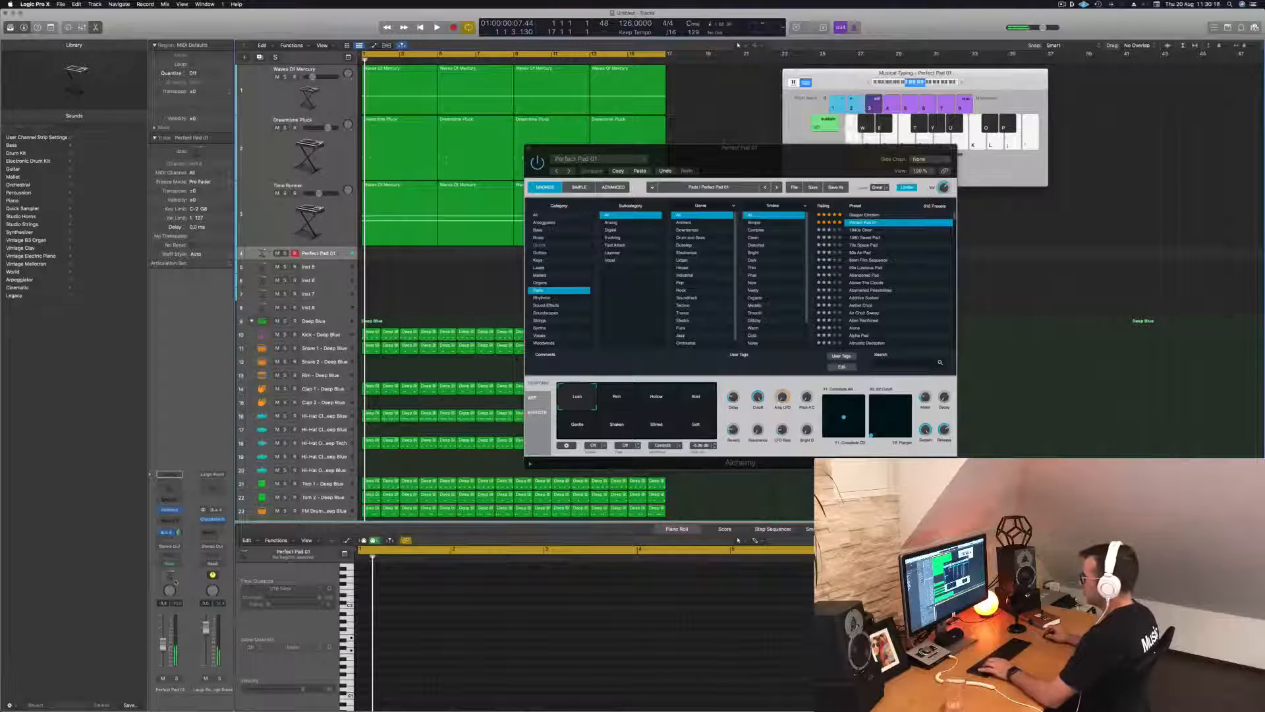
Audition the Deeper Emotion preset over the loop, including its Vocal and Triple Gate snapshots, and return to Perfect Pad 01
key(space)
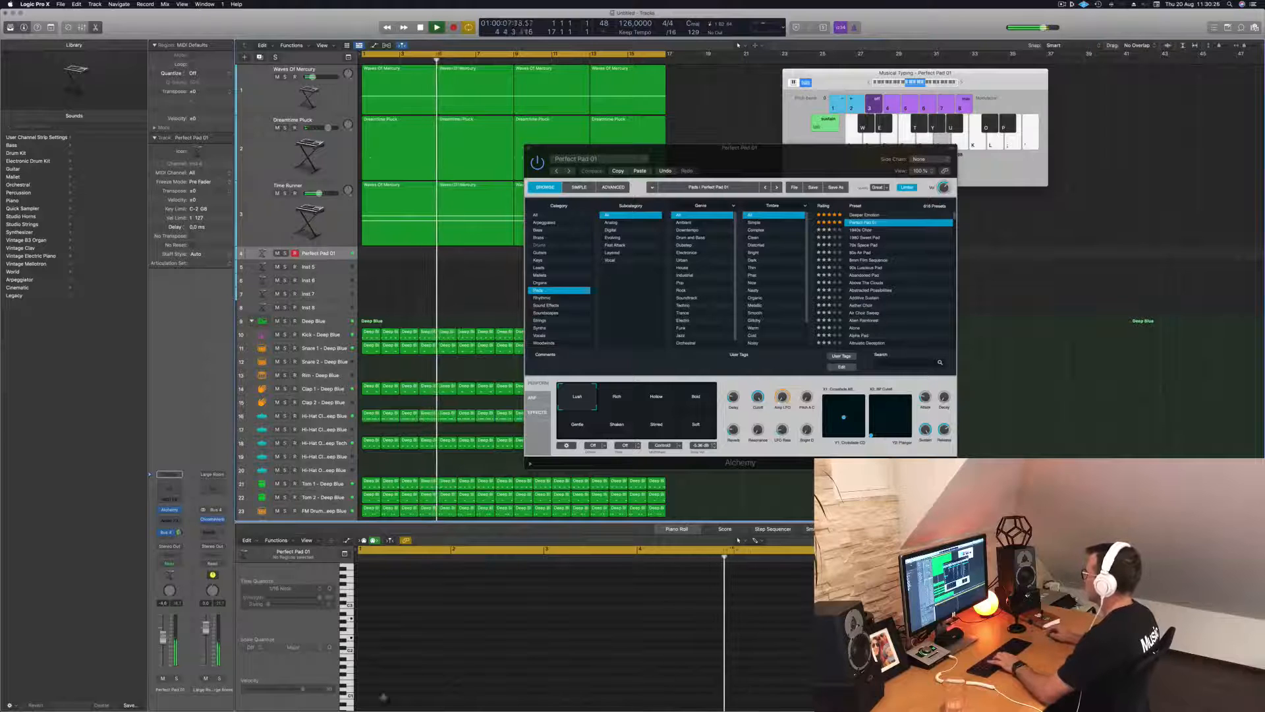
click(869, 215)
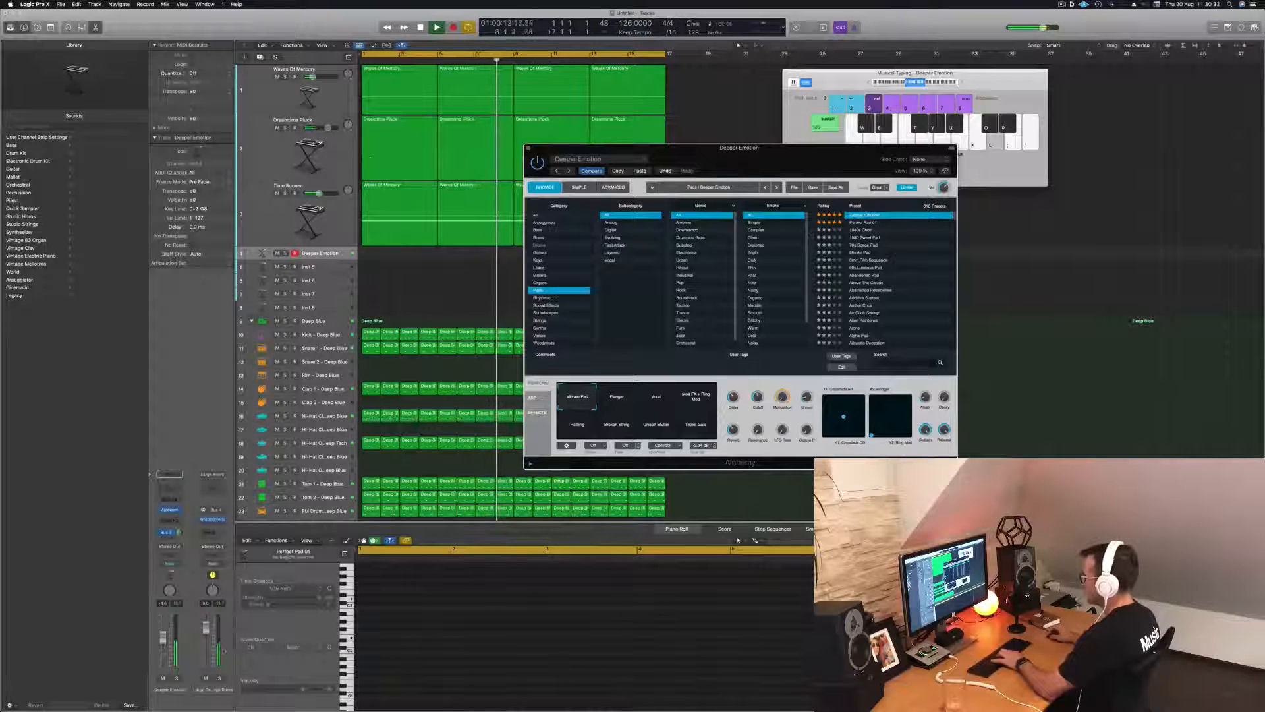
click(991, 230)
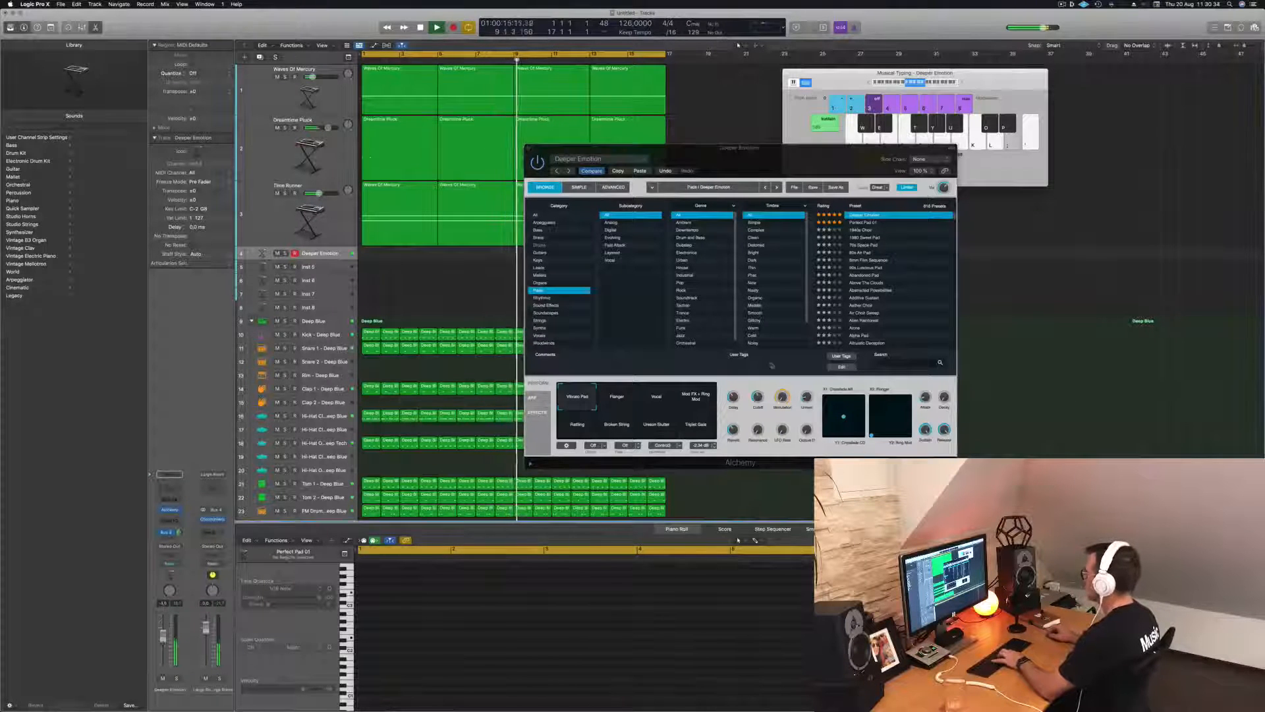
click(960, 83)
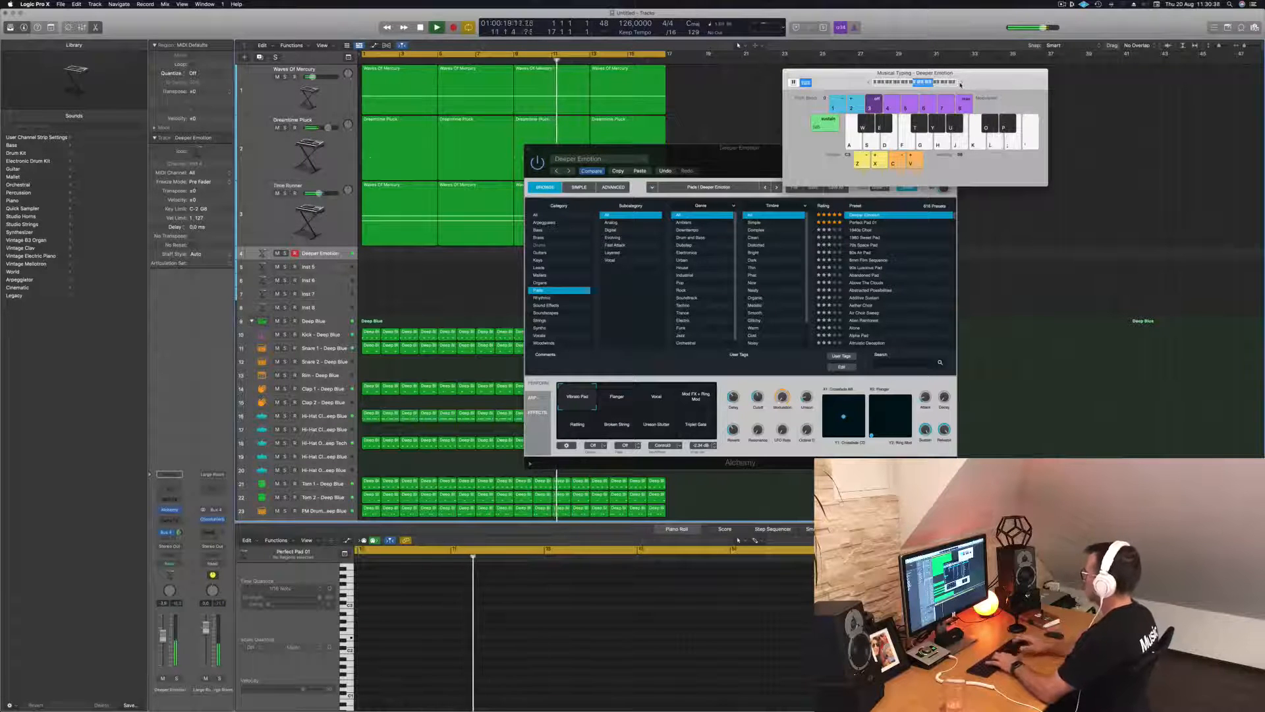
click(652, 400)
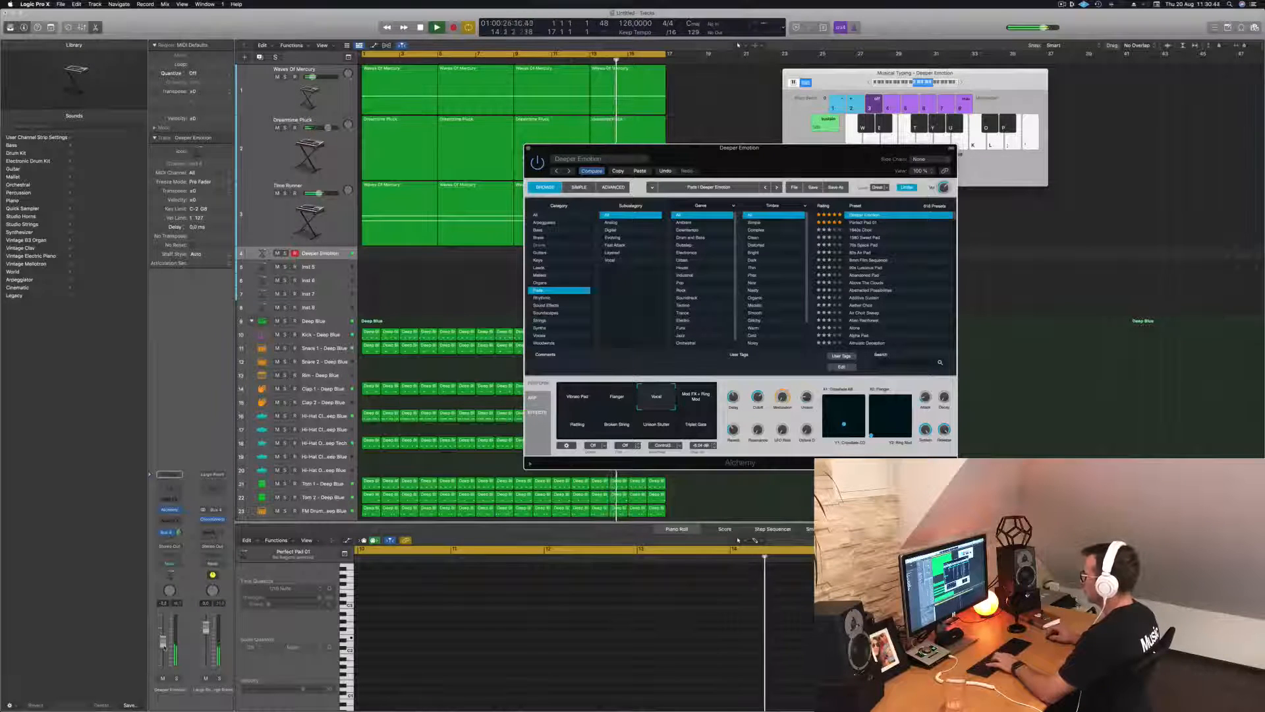
drag(164, 646, 165, 647)
click(695, 429)
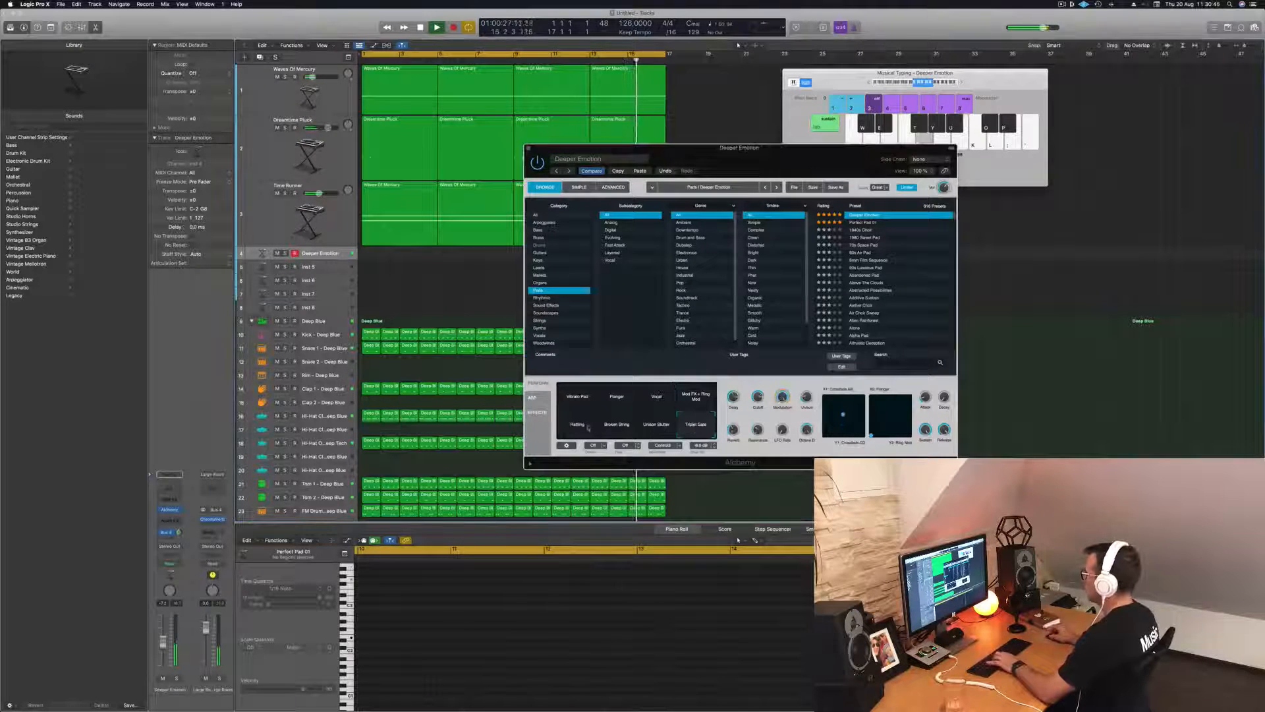
click(863, 223)
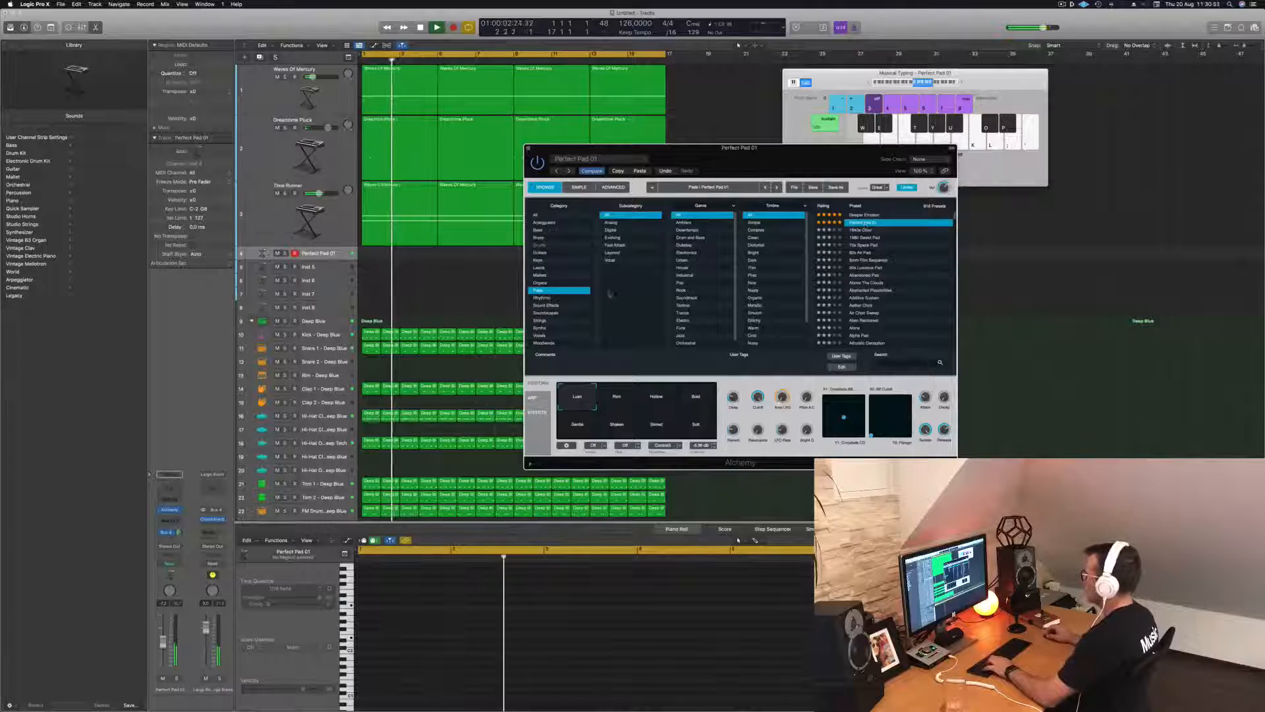
Move the Alchemy window off the regions and raise the Perfect Pad 01 track's volume slightly while trying out a note
drag(782, 158, 931, 154)
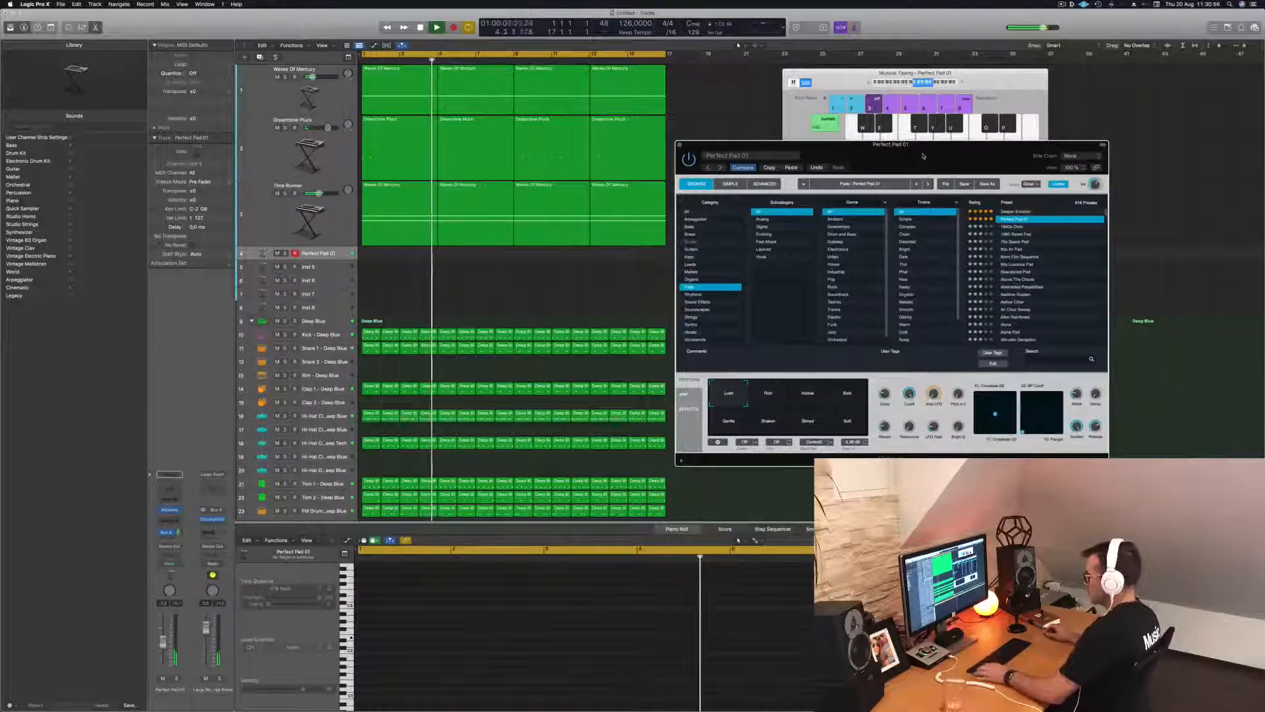
drag(163, 644, 163, 641)
key(a)
key(a)
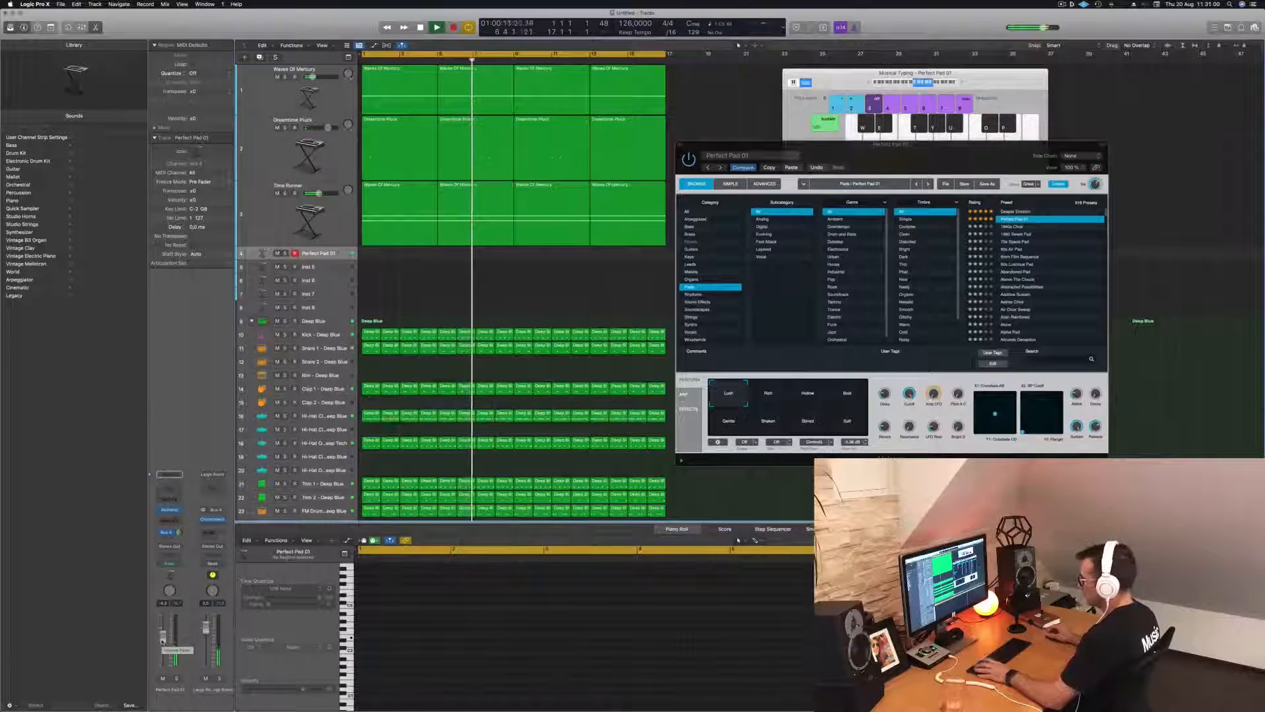
Record one repeated pad note over the playing loop on the Perfect Pad 01 track, and stop the recording
key(r)
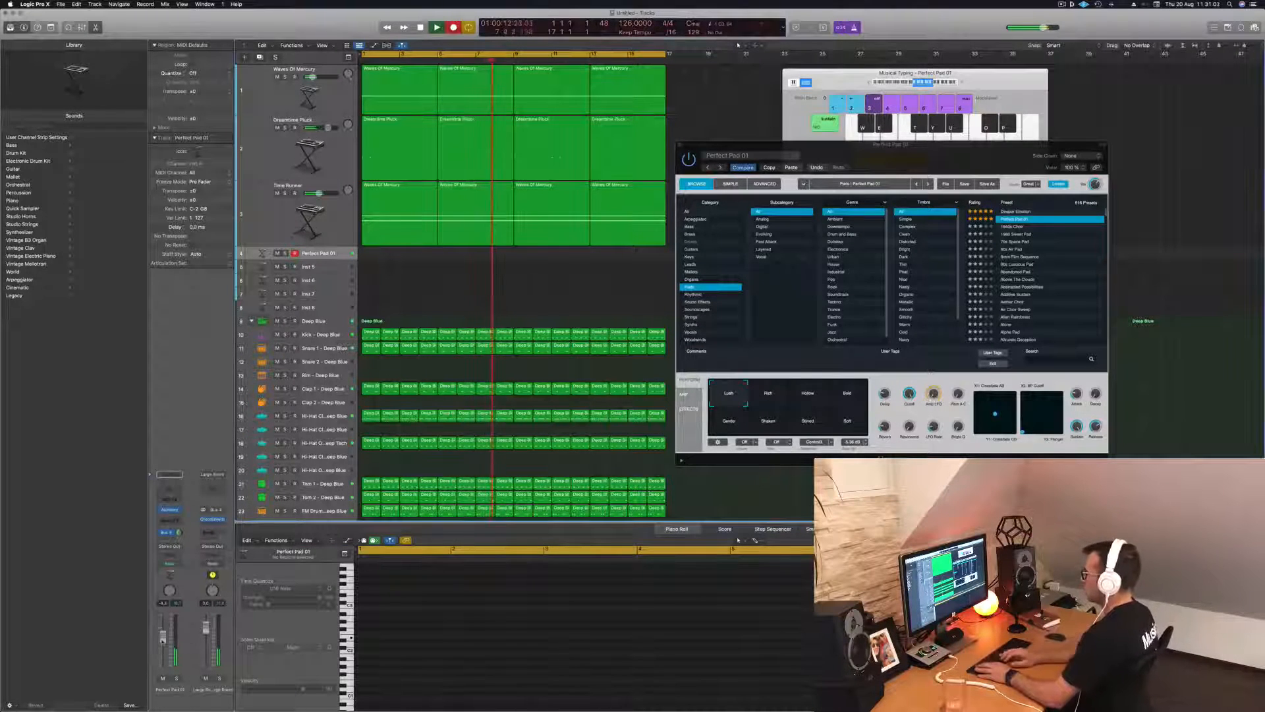
key(a)
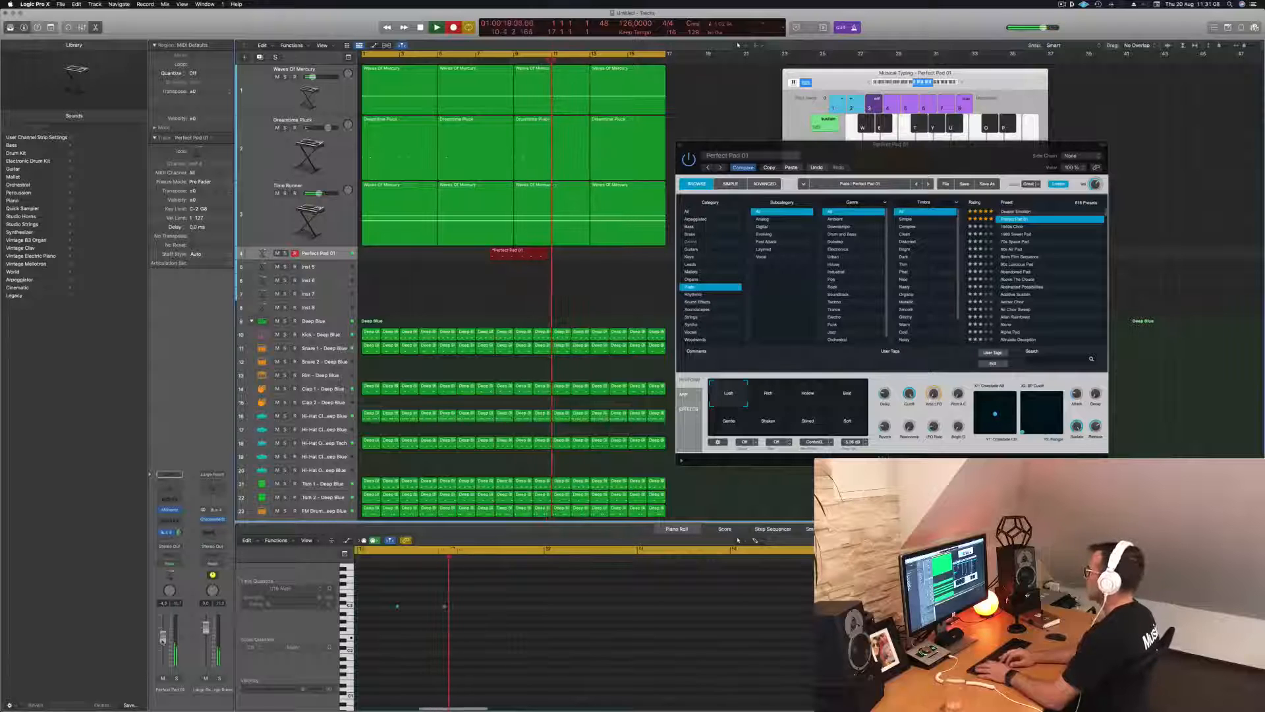
key(a)
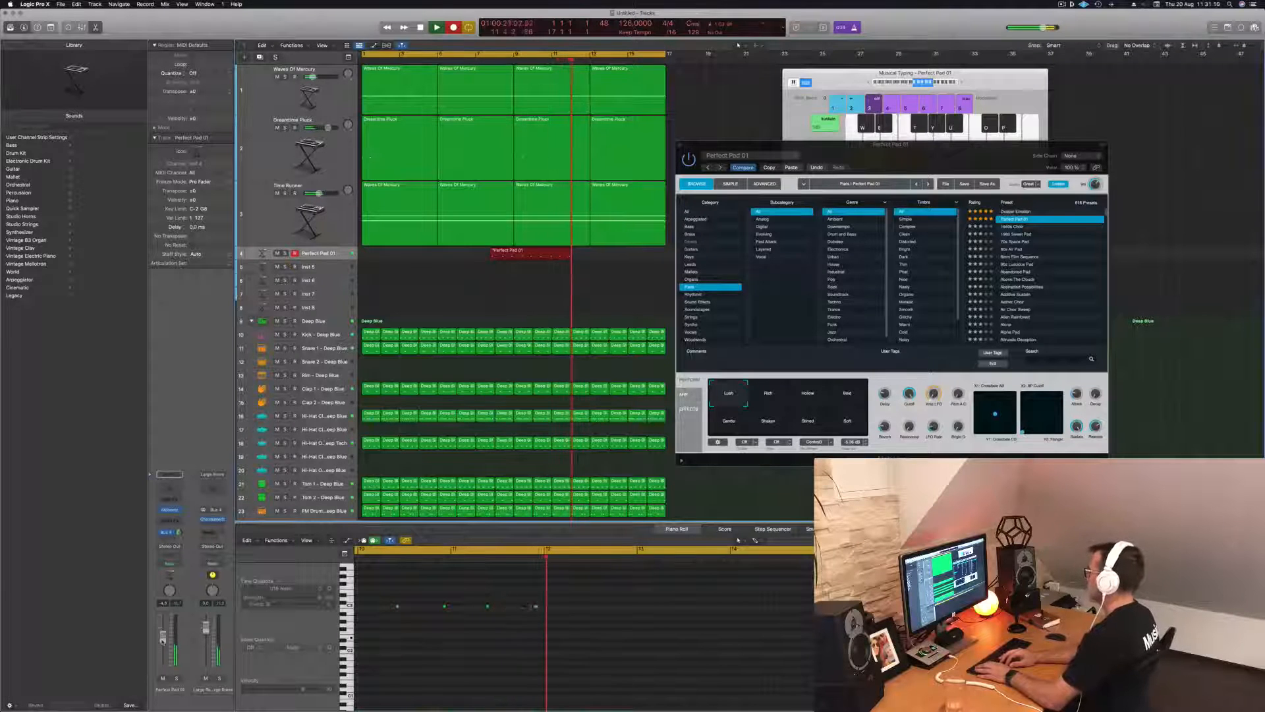
key(a)
key(a)
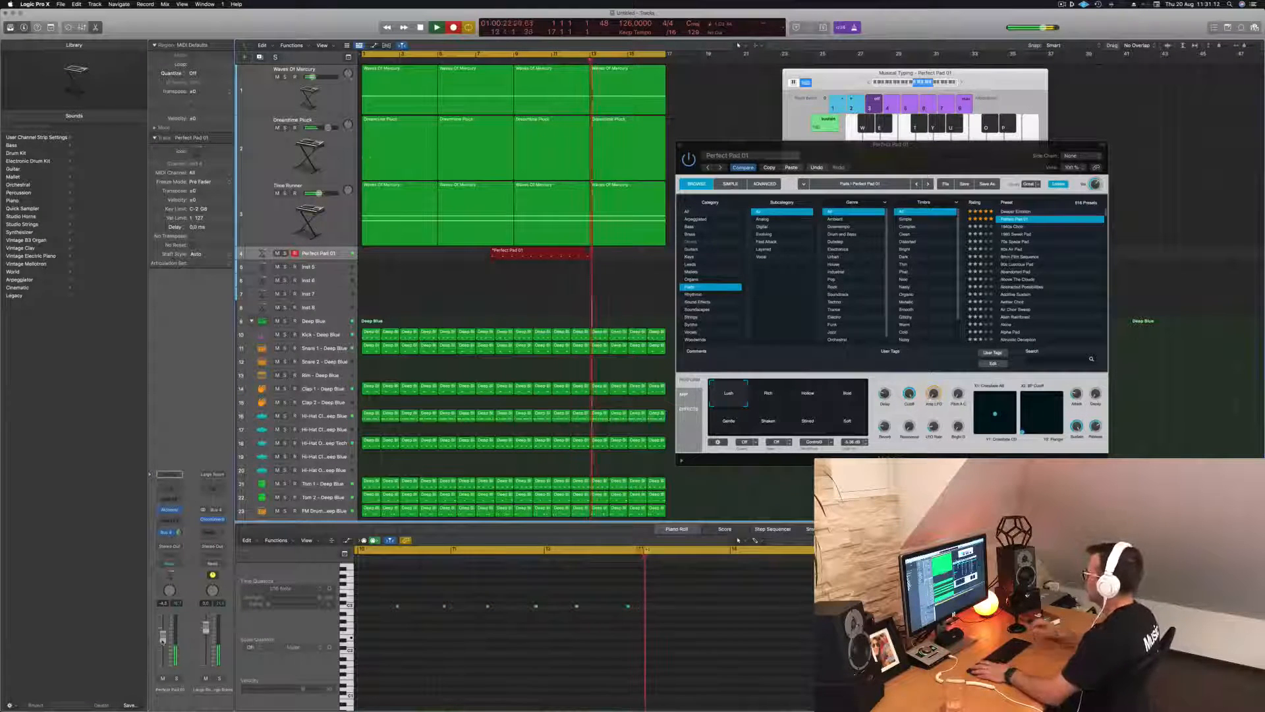
key(space)
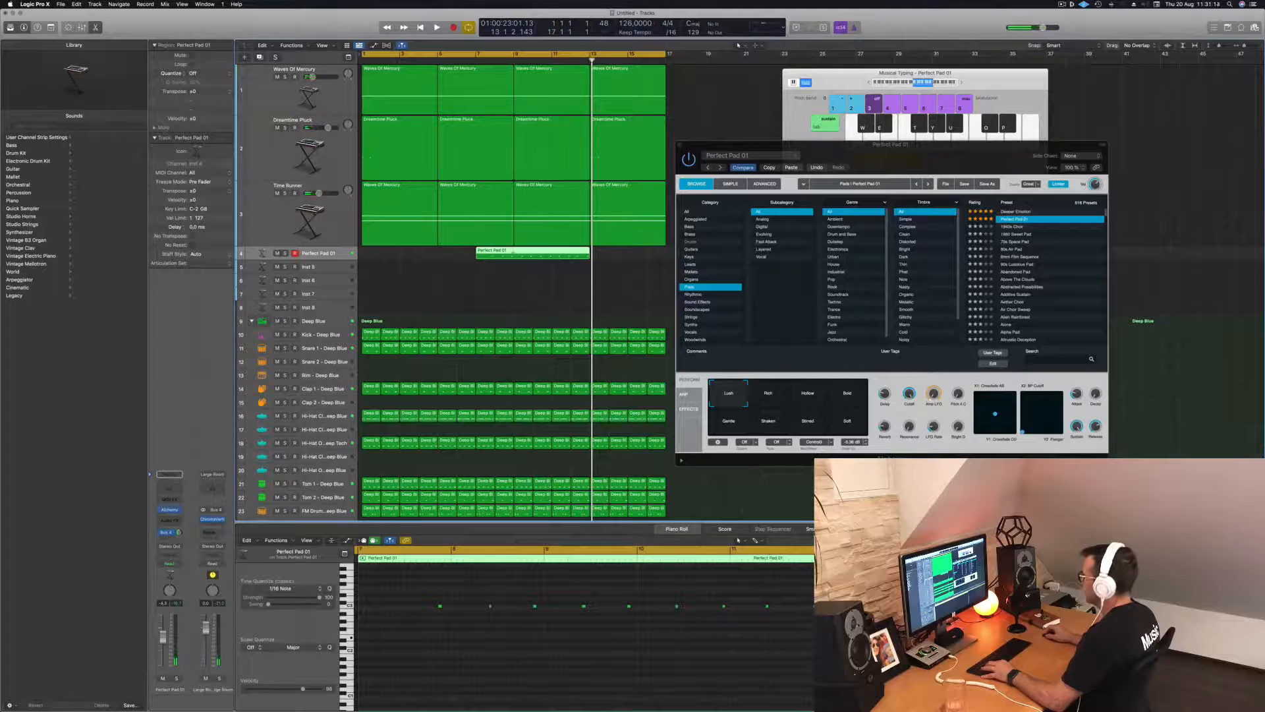
Trim the recorded pad part to a four-bar region, remove the surplus and place the region at the start of the song
click(513, 253)
key(Delete)
drag(554, 254, 403, 254)
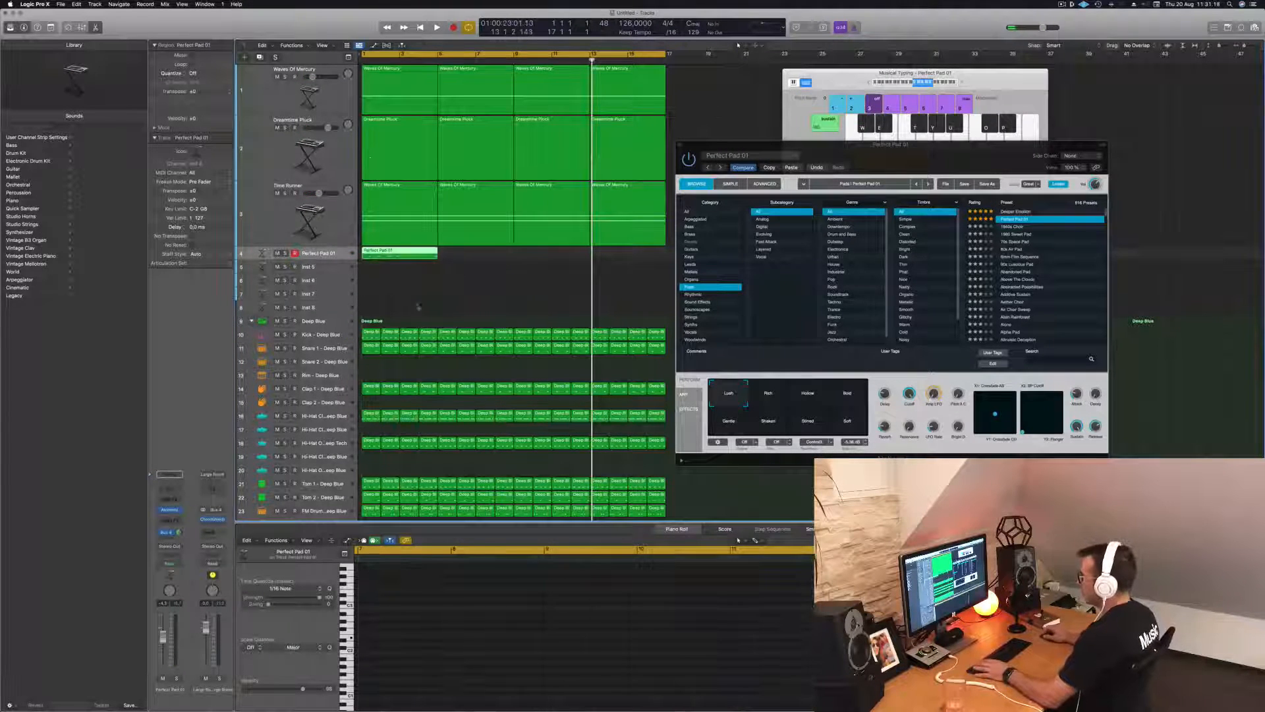
Show the pad region's notes in the piano roll and even out their spacing while playing the song from the start
key(e)
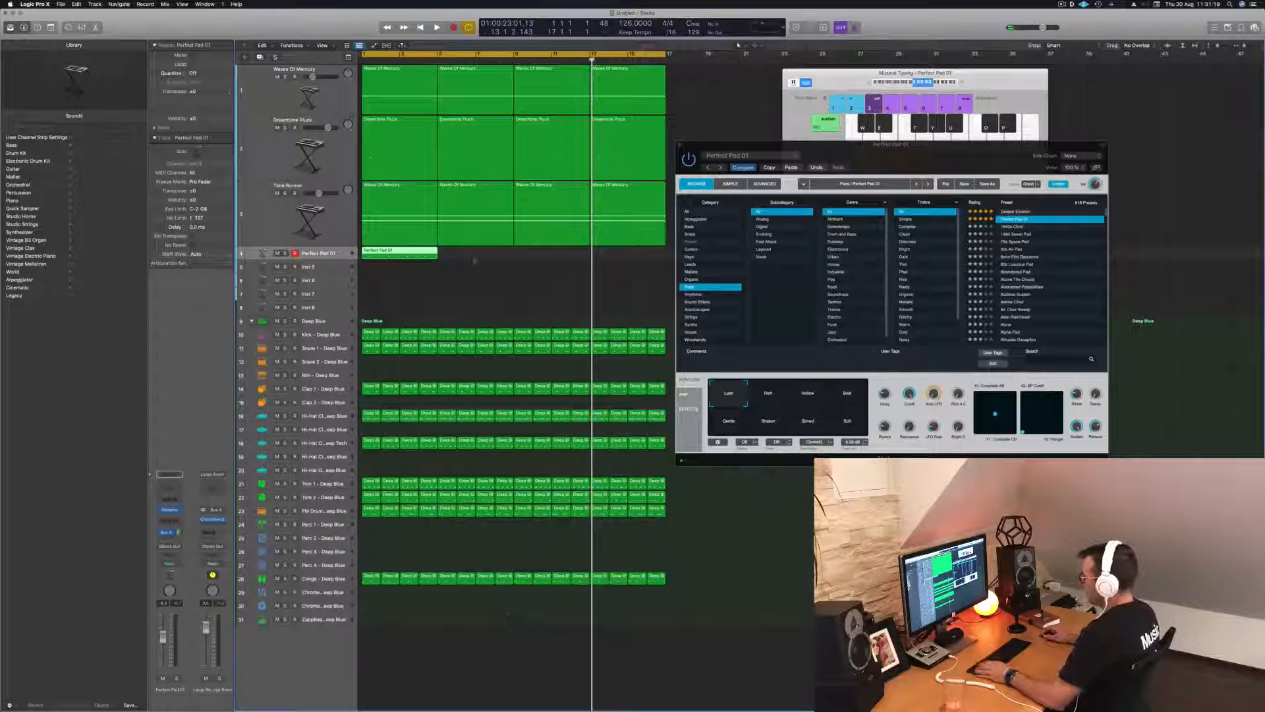
key(e)
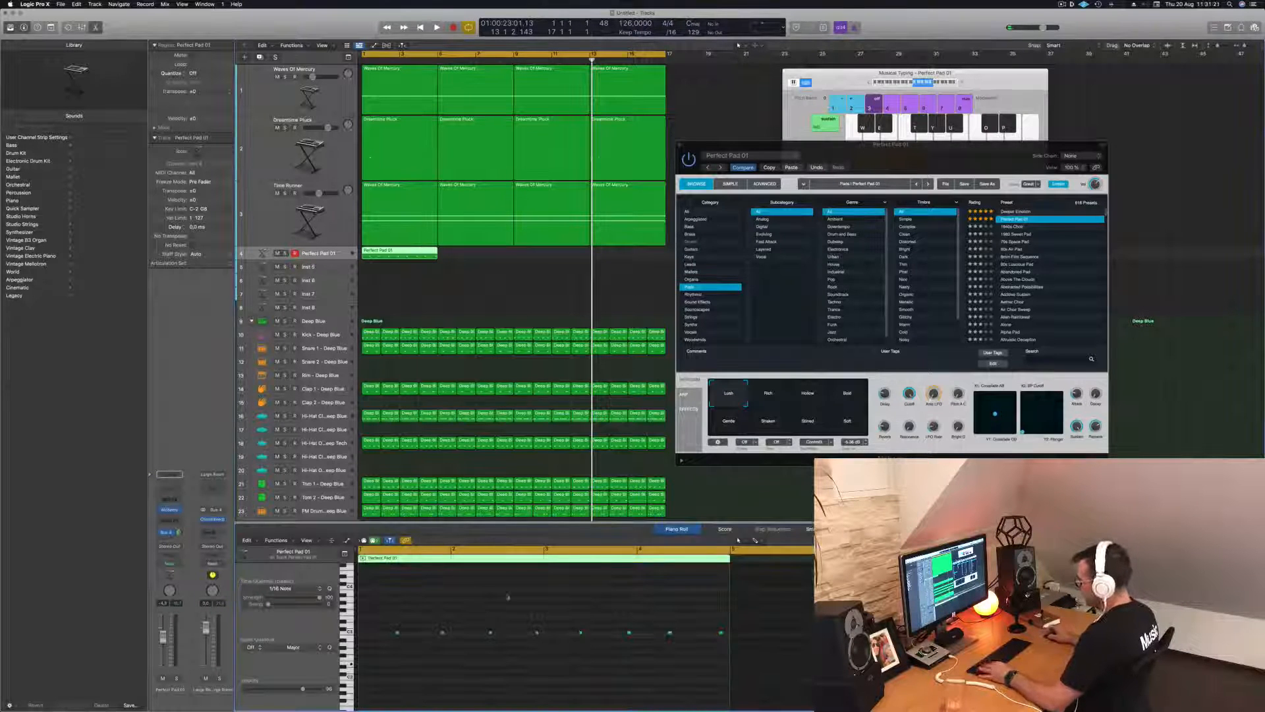
key(Return)
key(space)
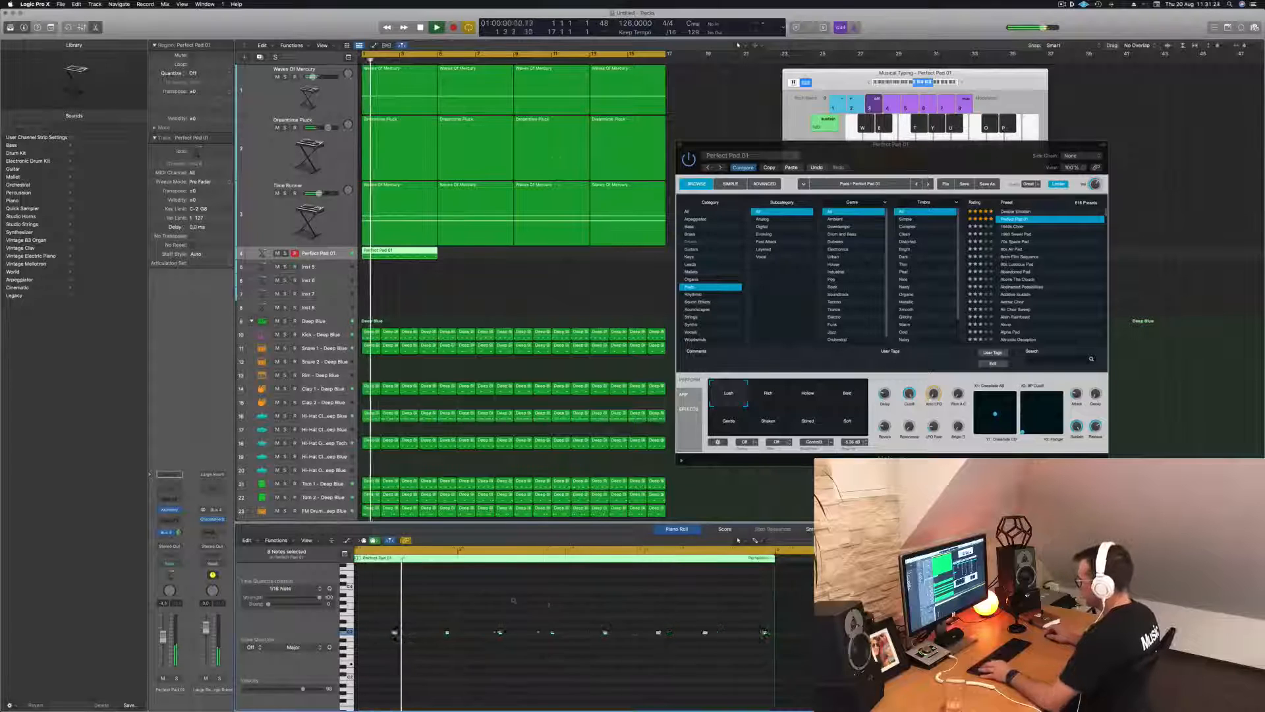
scroll(555, 603, down, 3)
scroll(556, 603, down, 1)
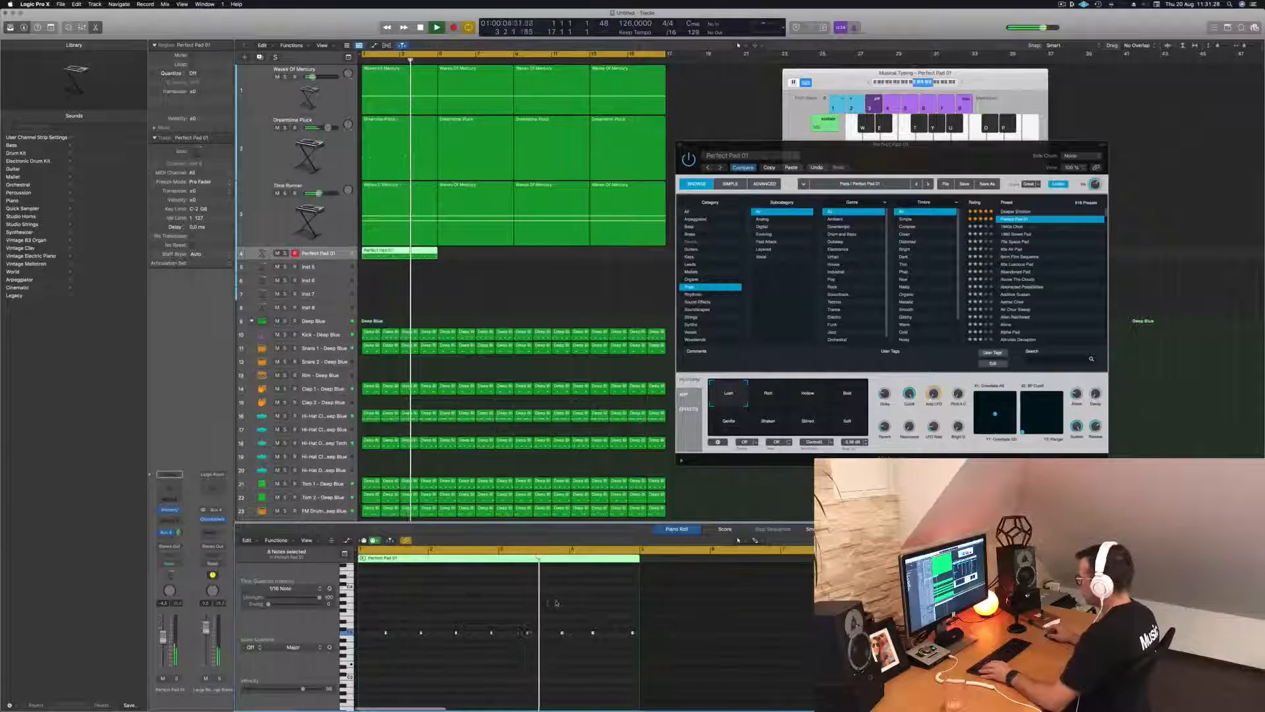
scroll(572, 603, up, 1)
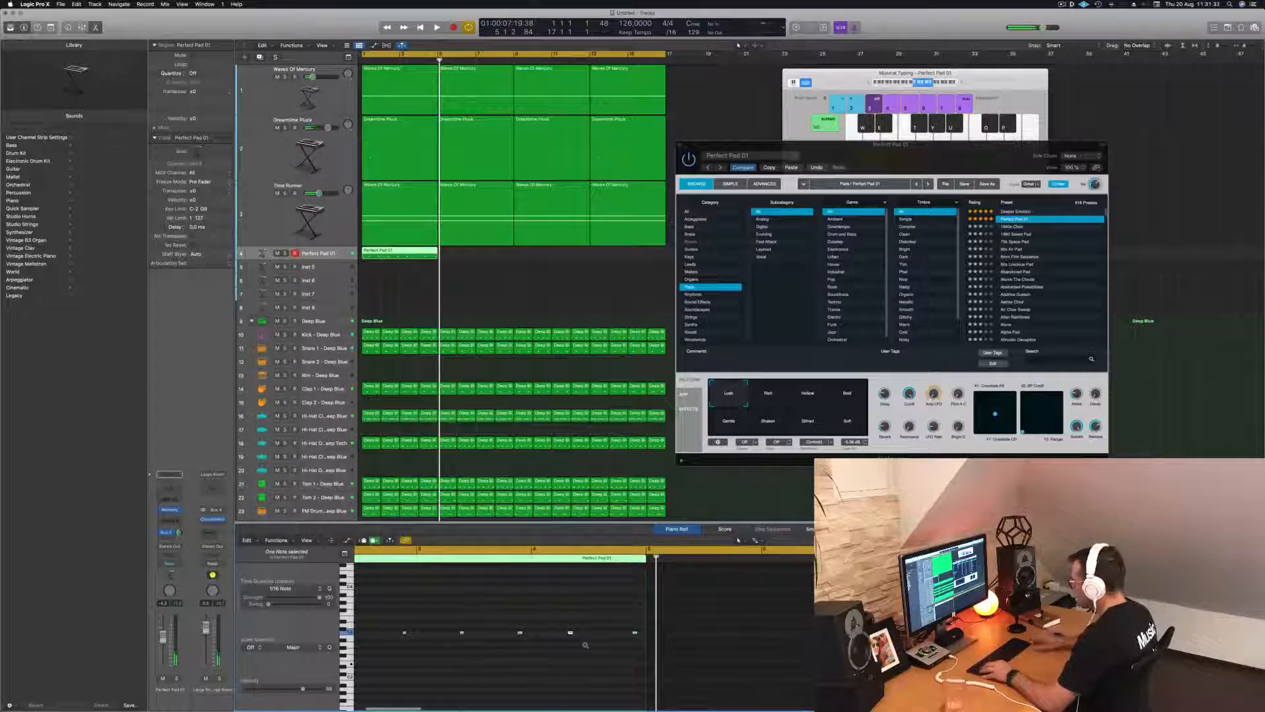
key(Return)
key(space)
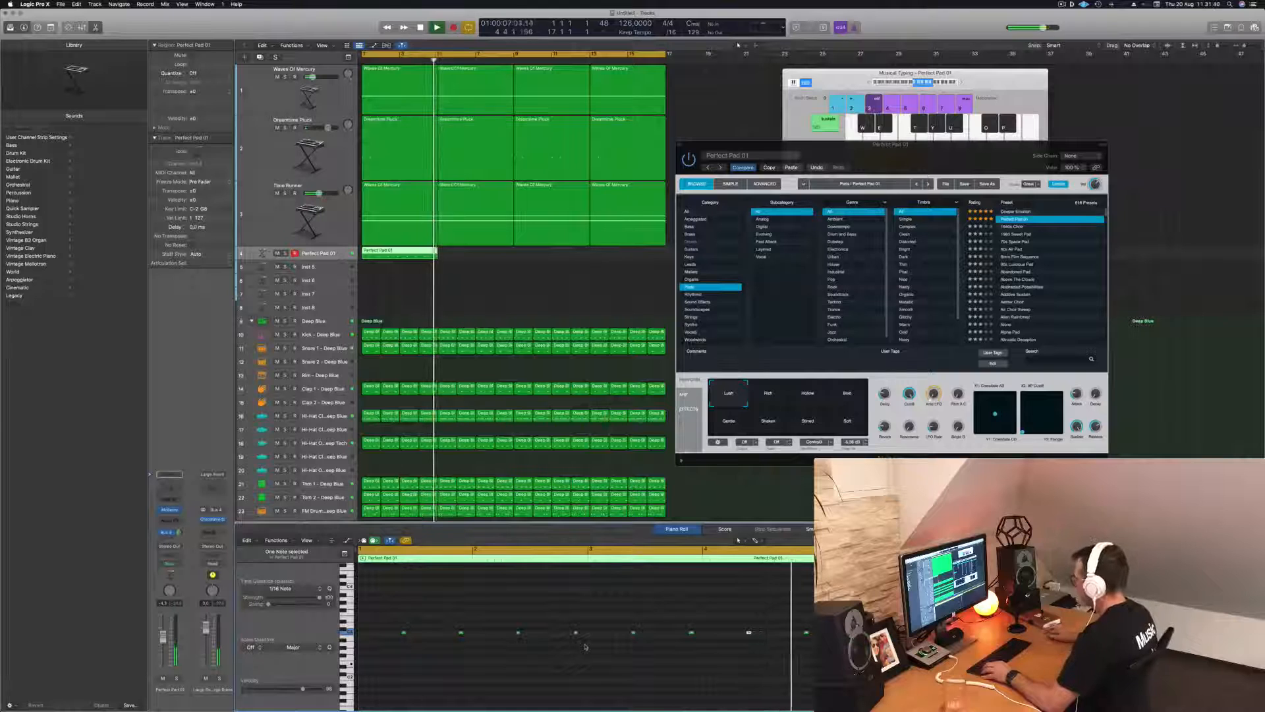
Copy the four-bar pad region along its track until it fills all sixteen bars, and restart playback
drag(397, 250, 563, 254)
shift+click(410, 255)
key(Return)
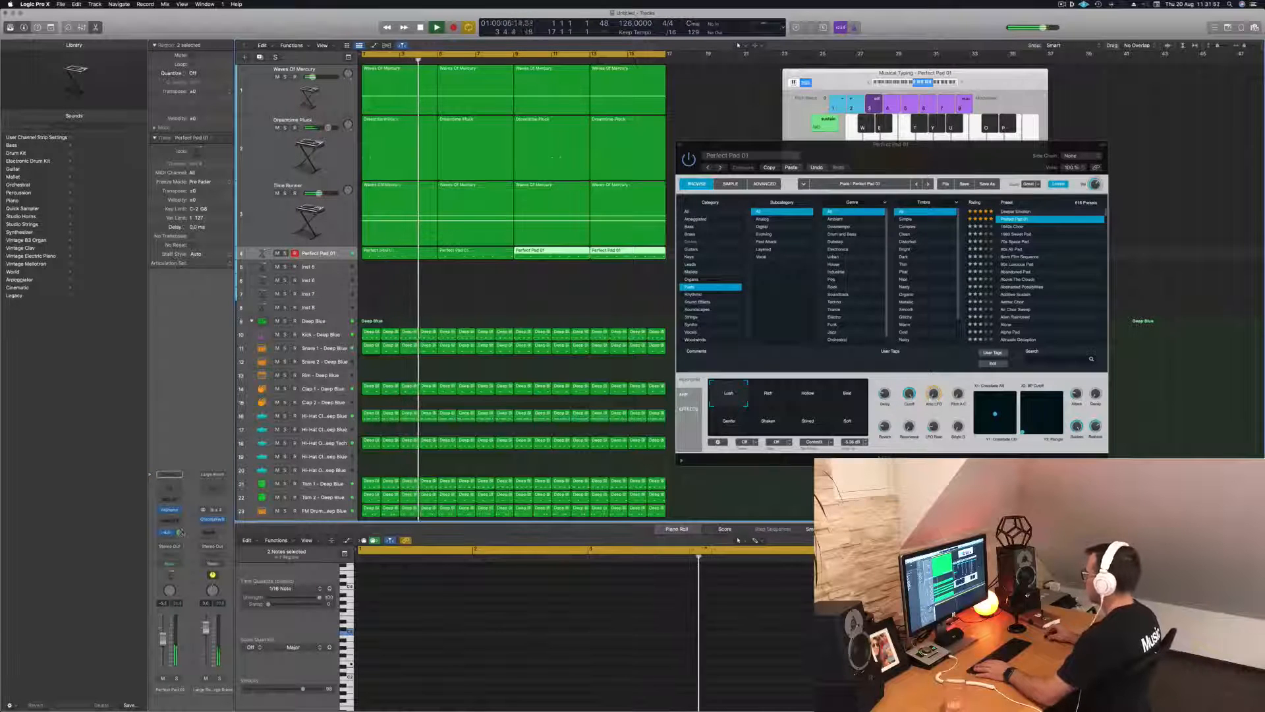
Compare several Perfect Pad 01 snapshots, including Gentle, against the loop and return to Lush
key(Return)
click(778, 397)
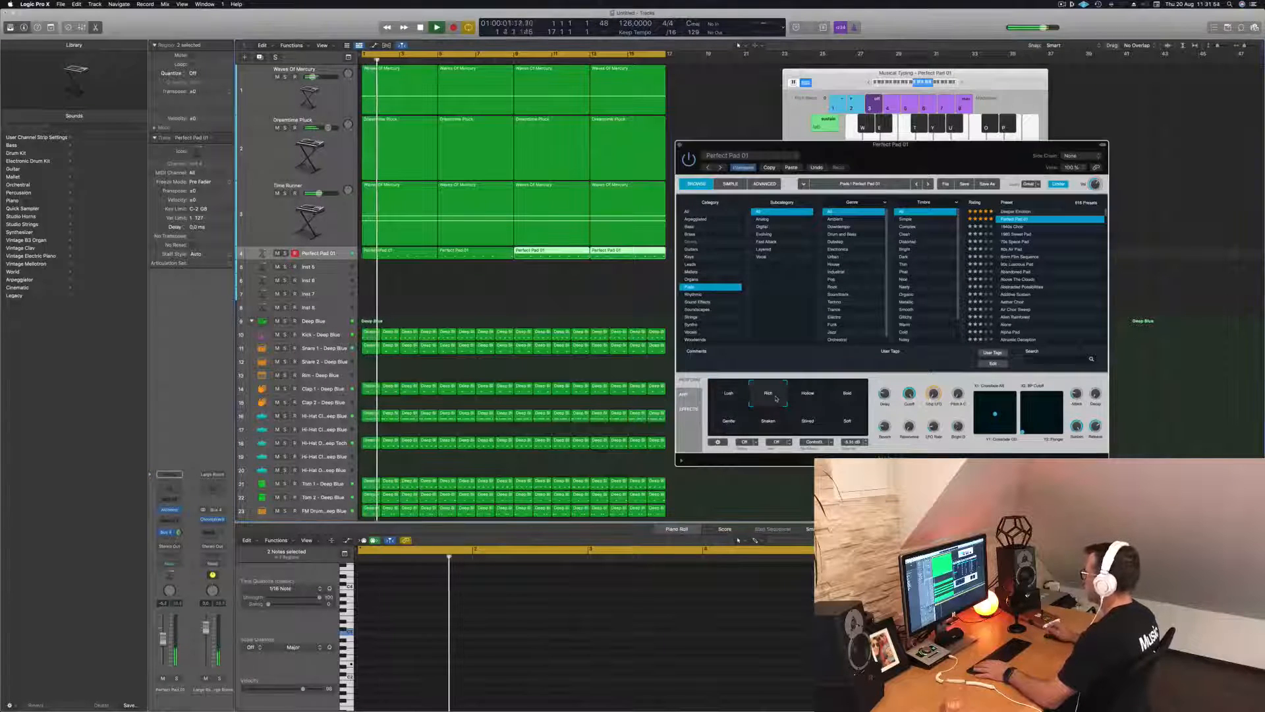
drag(928, 154, 840, 150)
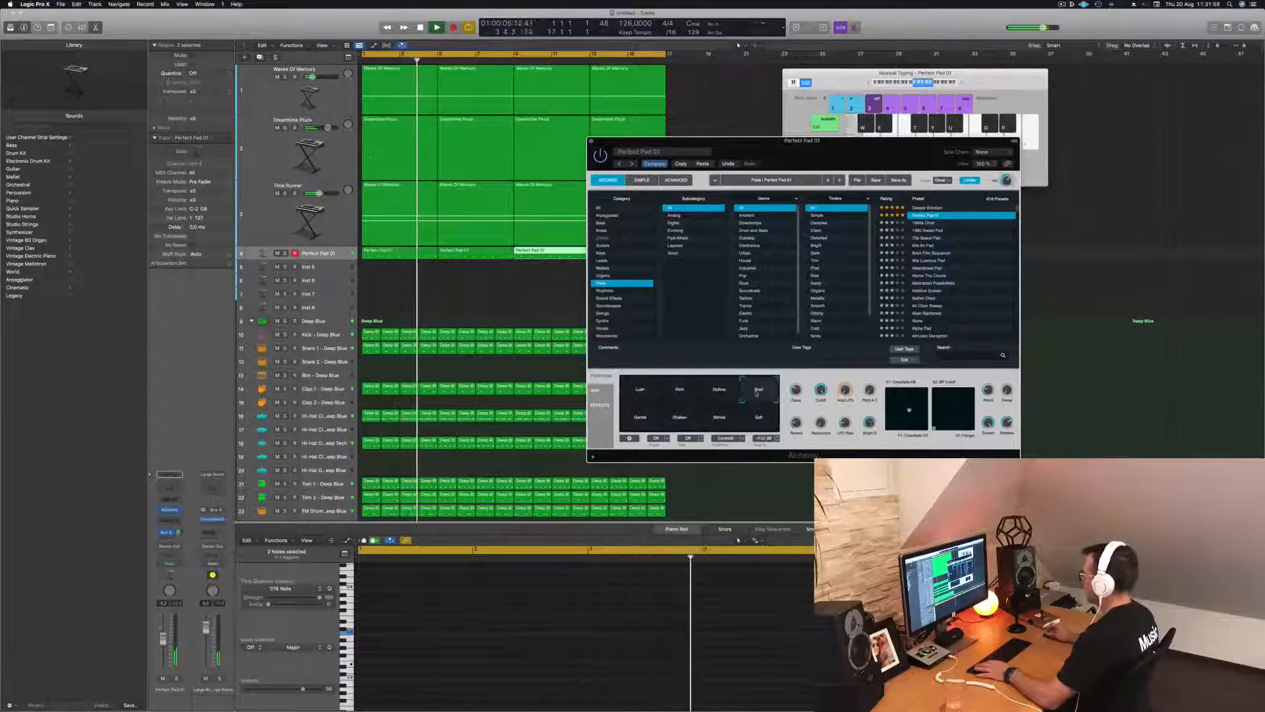
click(650, 423)
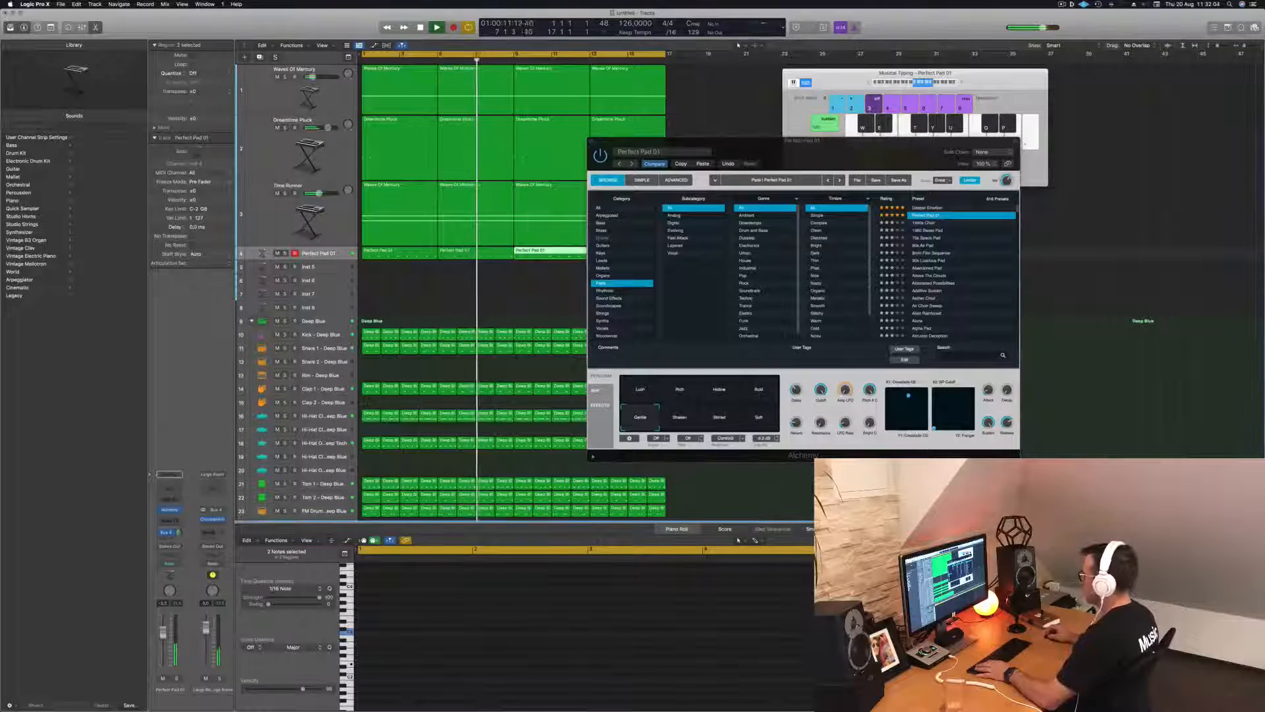
click(648, 396)
Replay from the start, lower the Perfect Pad 01 track's volume slightly and close its Alchemy window
key(Return)
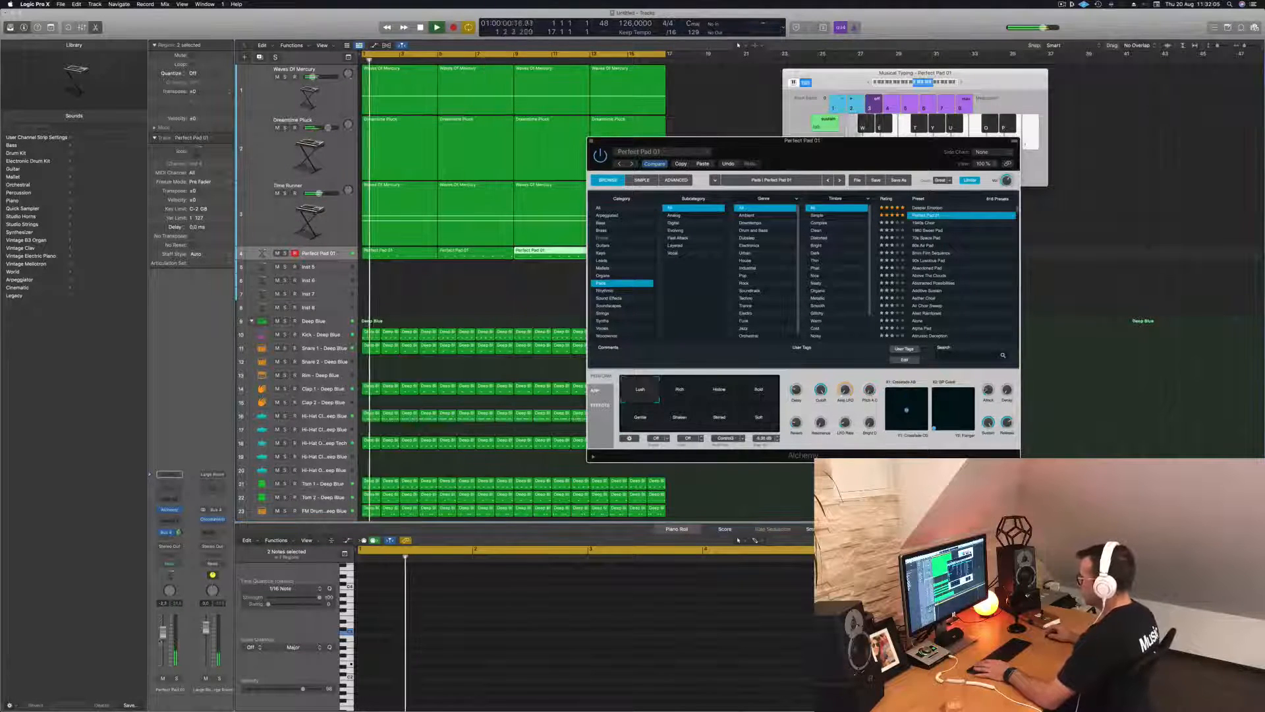
drag(163, 632, 163, 640)
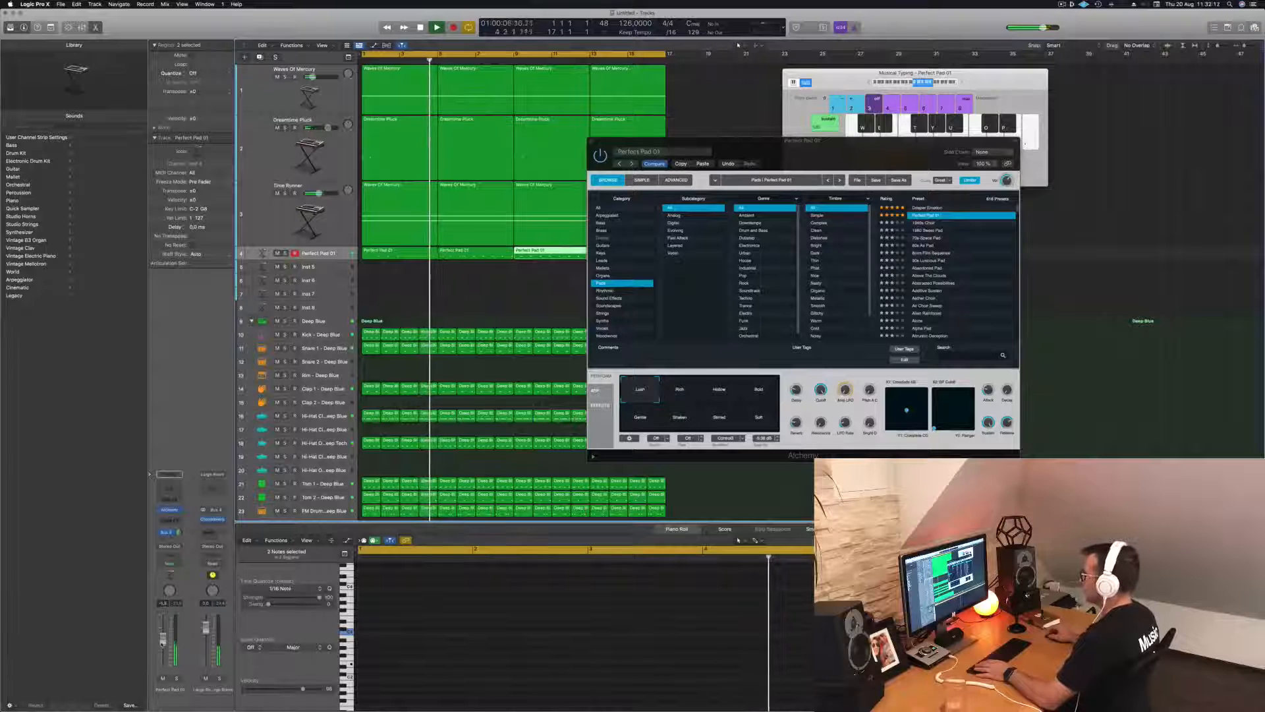
drag(622, 140, 432, 173)
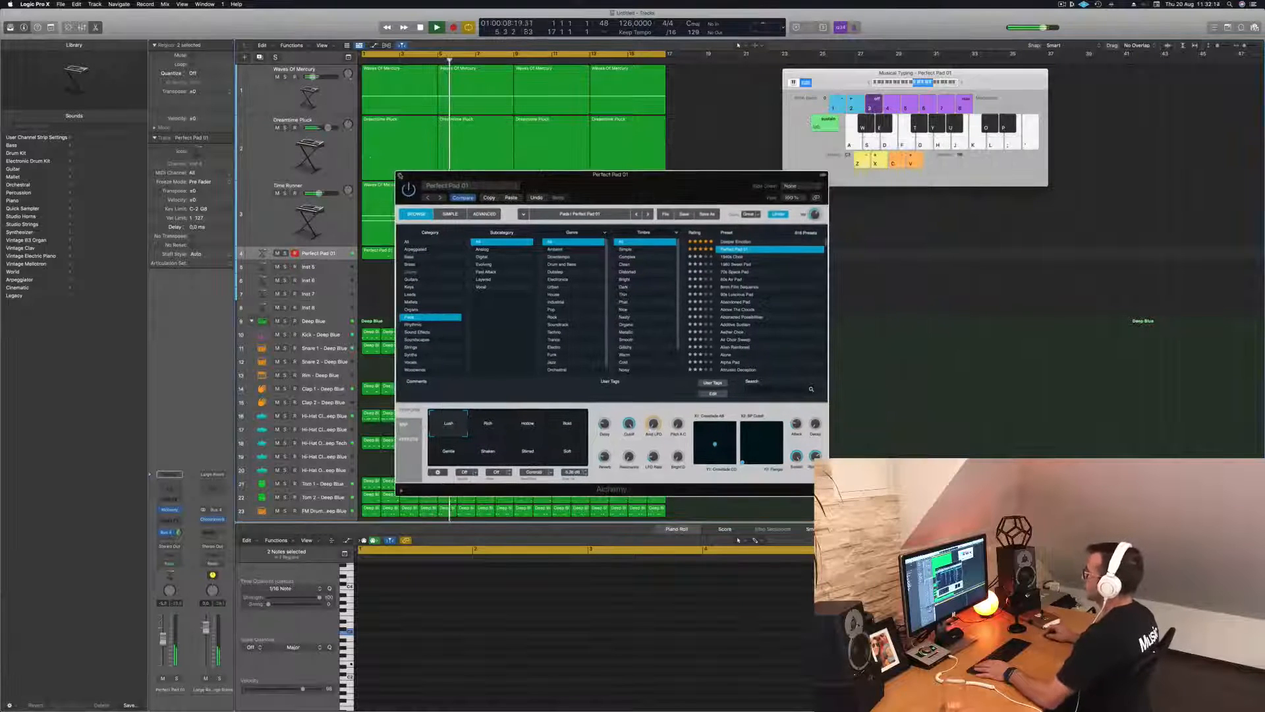
click(399, 174)
Clear the region selection and select the empty Inst 5 track below Perfect Pad 01
click(407, 277)
click(333, 270)
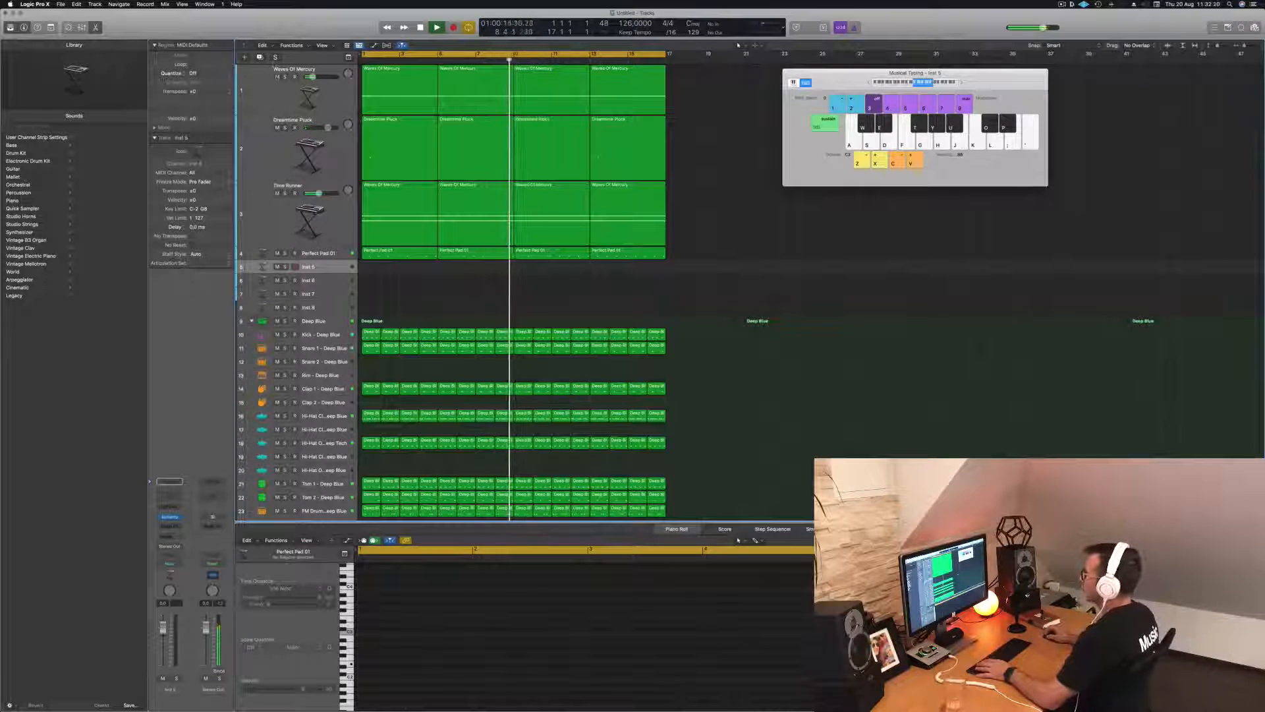
scroll(513, 290, down, 5)
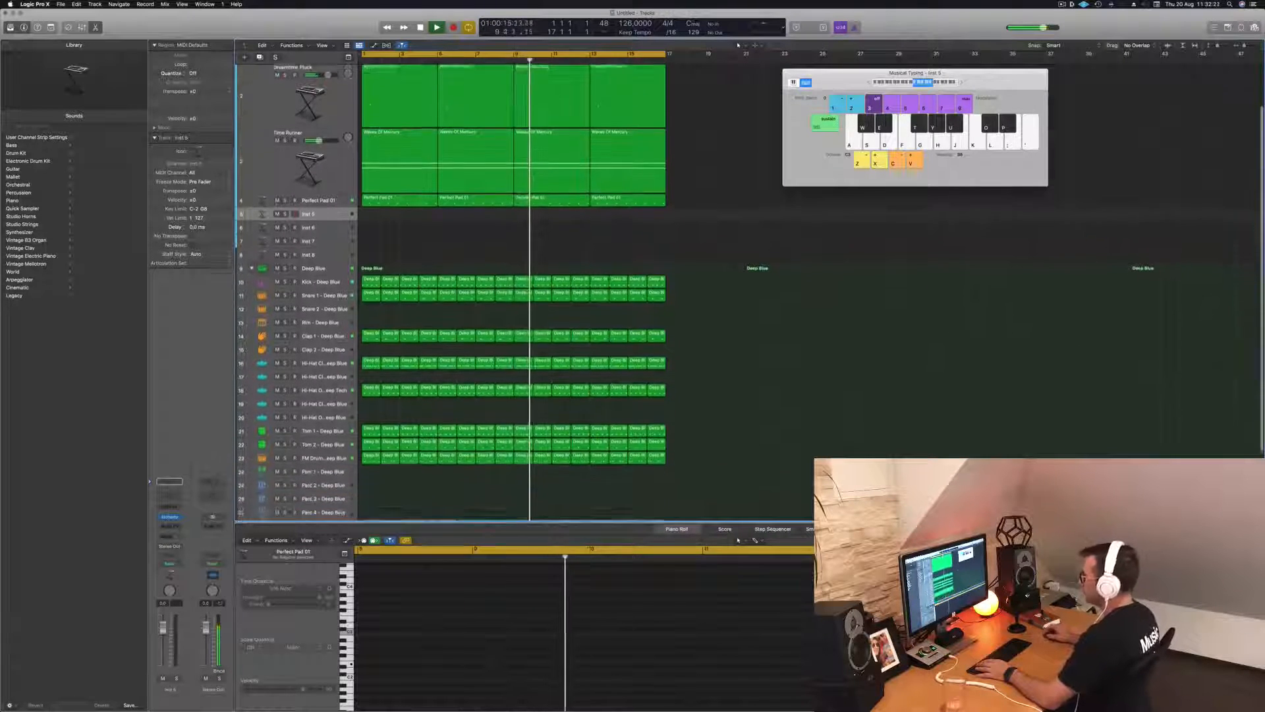
Compare the loop without the Tom 1, Tom 2 and FM Drum tracks by muting them, and unmute all three
scroll(410, 367, down, 4)
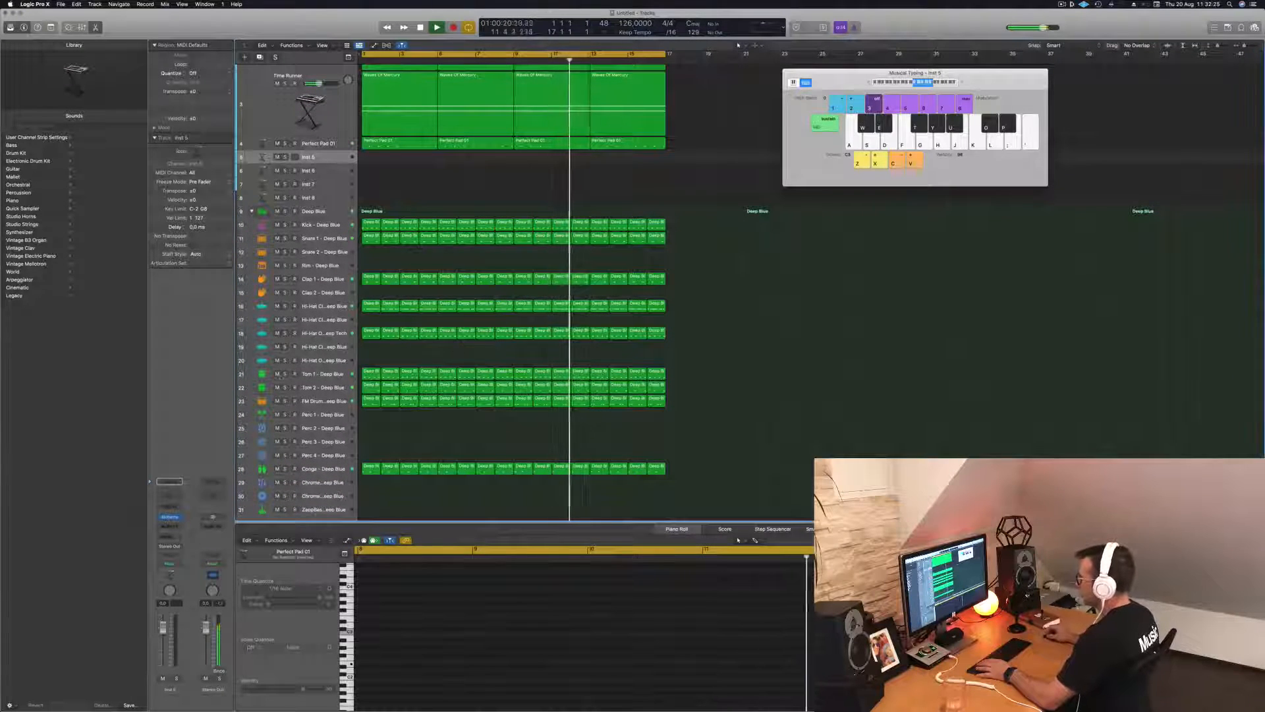
click(277, 374)
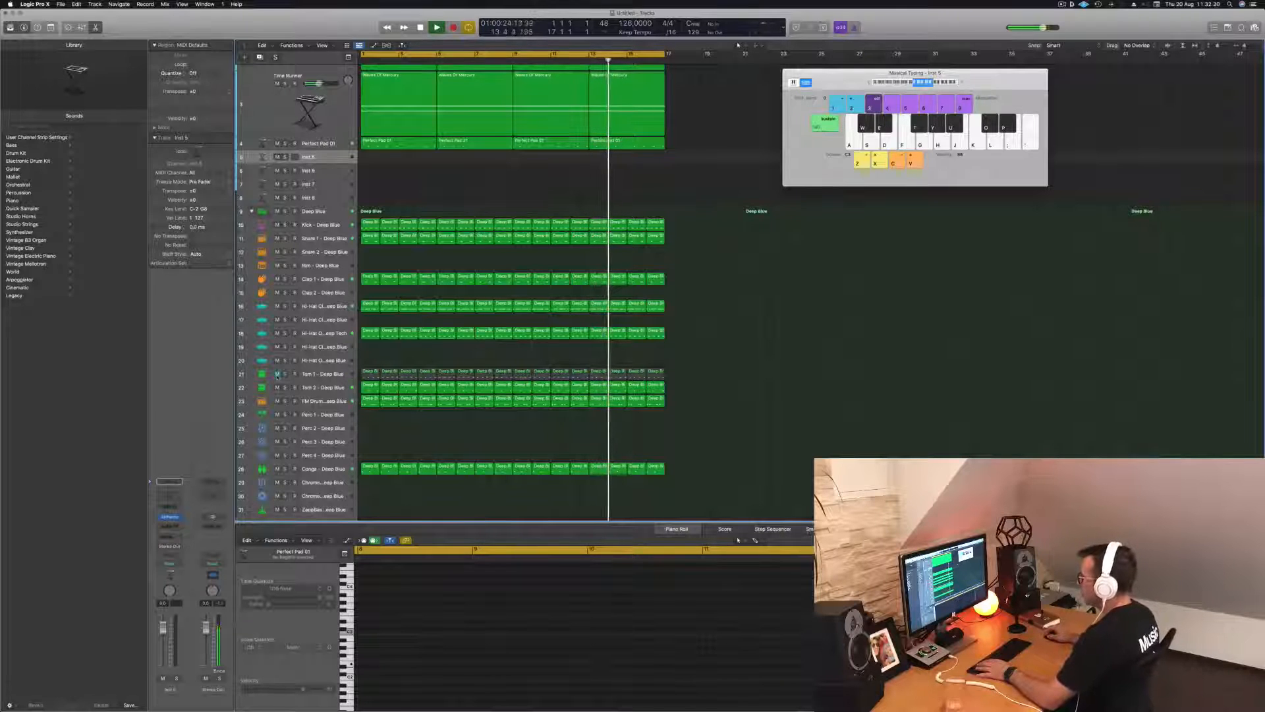
click(278, 388)
click(277, 401)
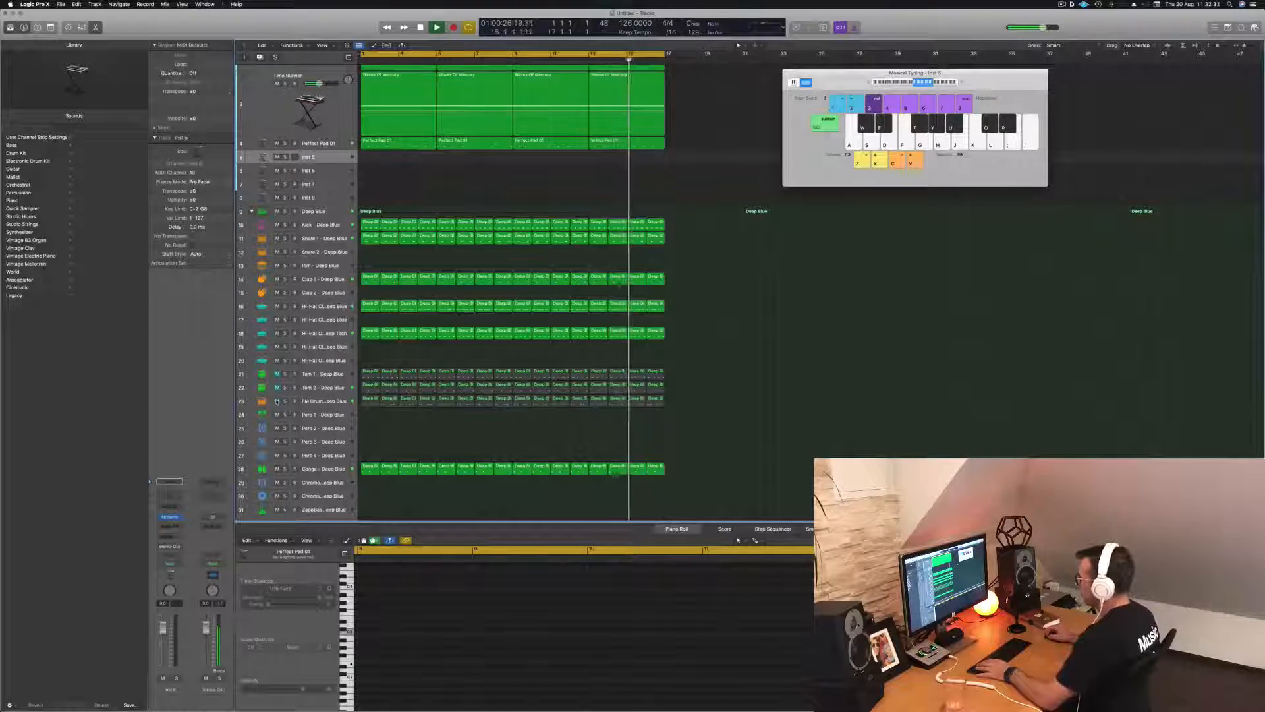
click(277, 400)
click(278, 387)
click(277, 374)
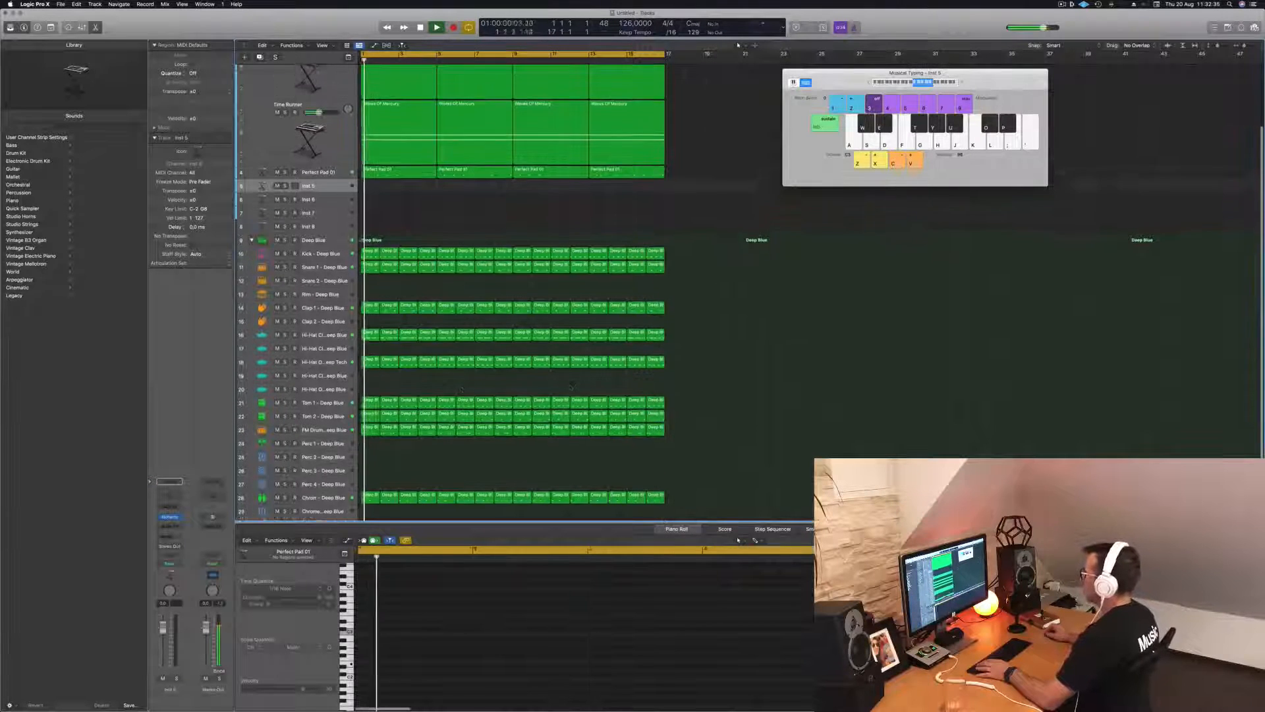
scroll(482, 281, up, 5)
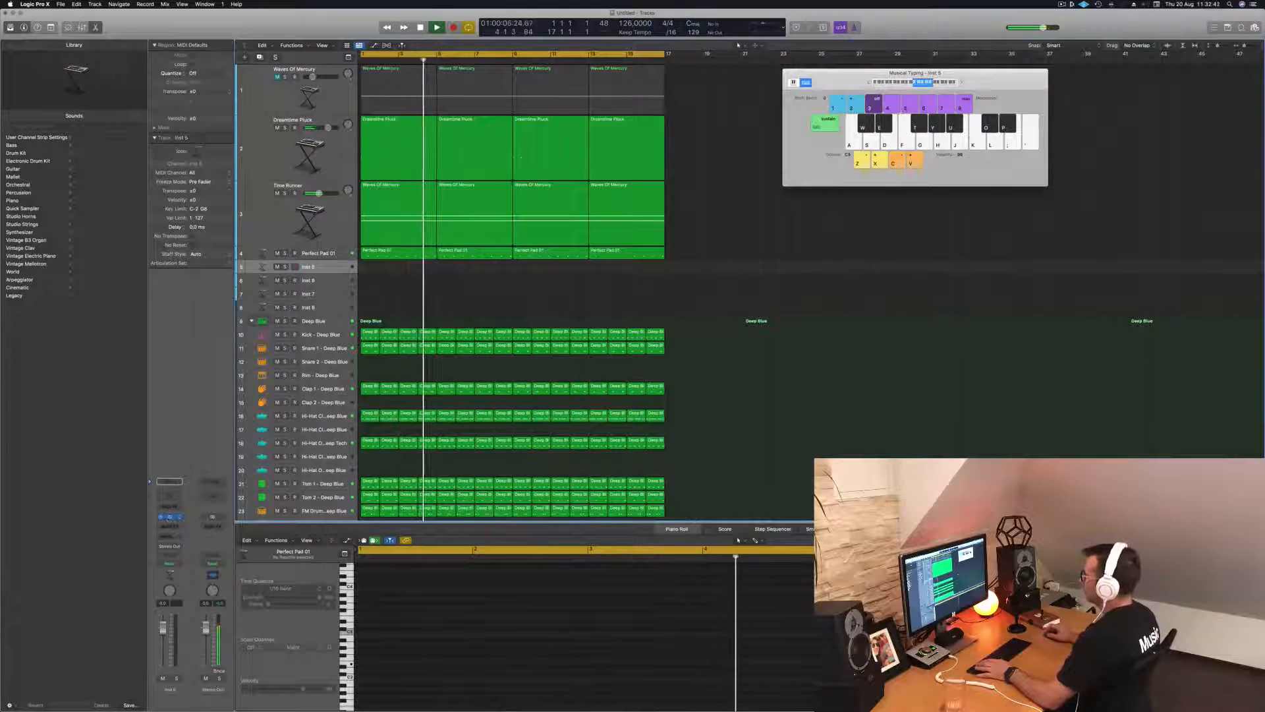
Open Alchemy on the Inst 5 track and add a send to Bus 5 on its channel strip
click(169, 517)
drag(600, 122, 641, 124)
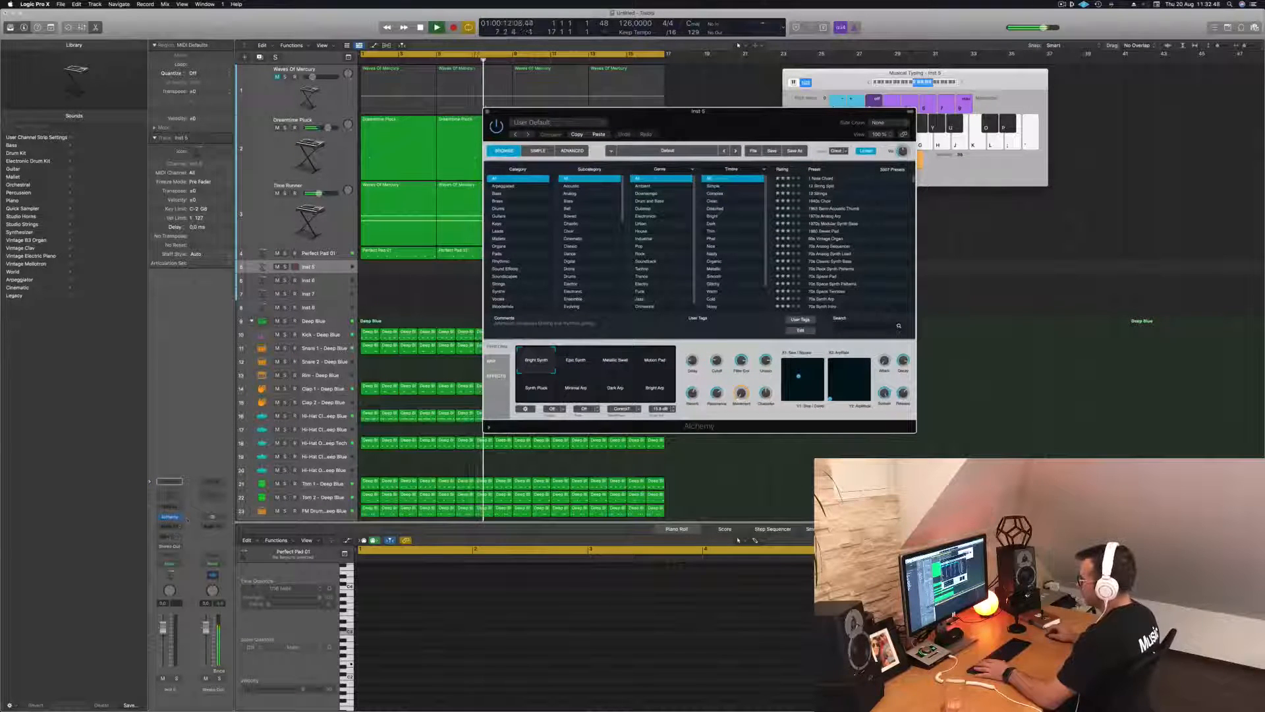
click(169, 481)
mouse_move(174, 546)
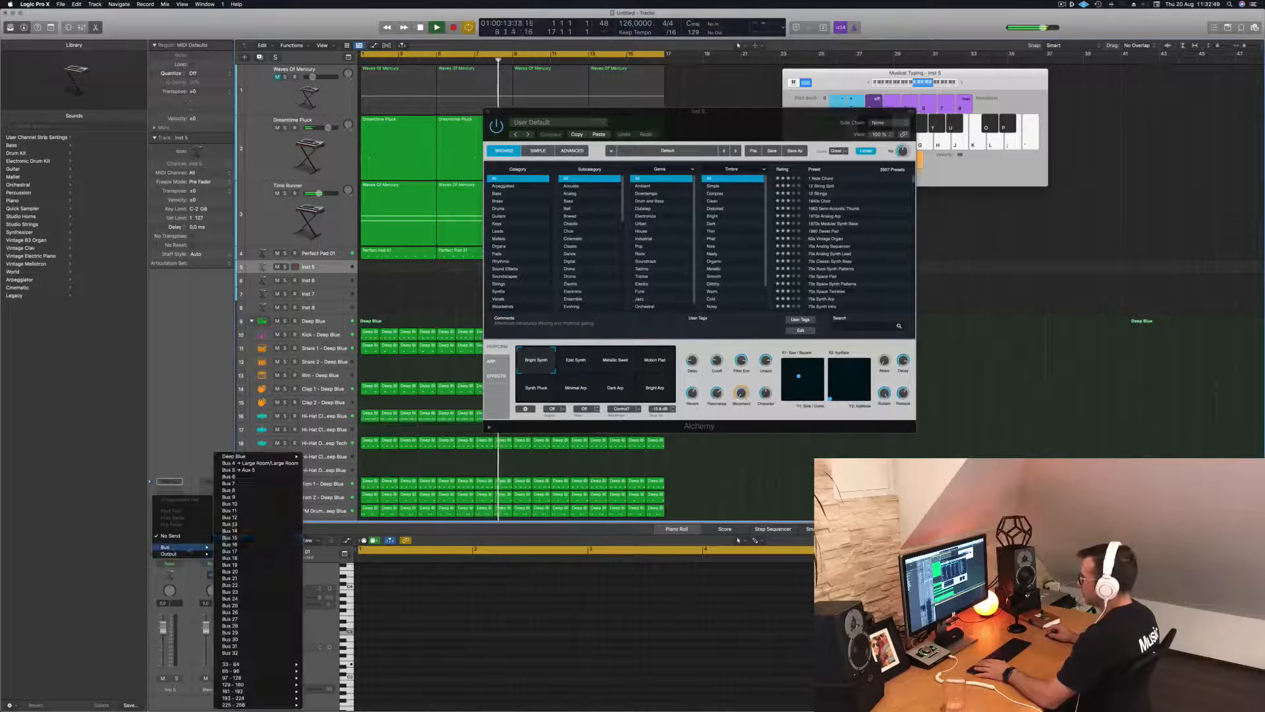
click(251, 470)
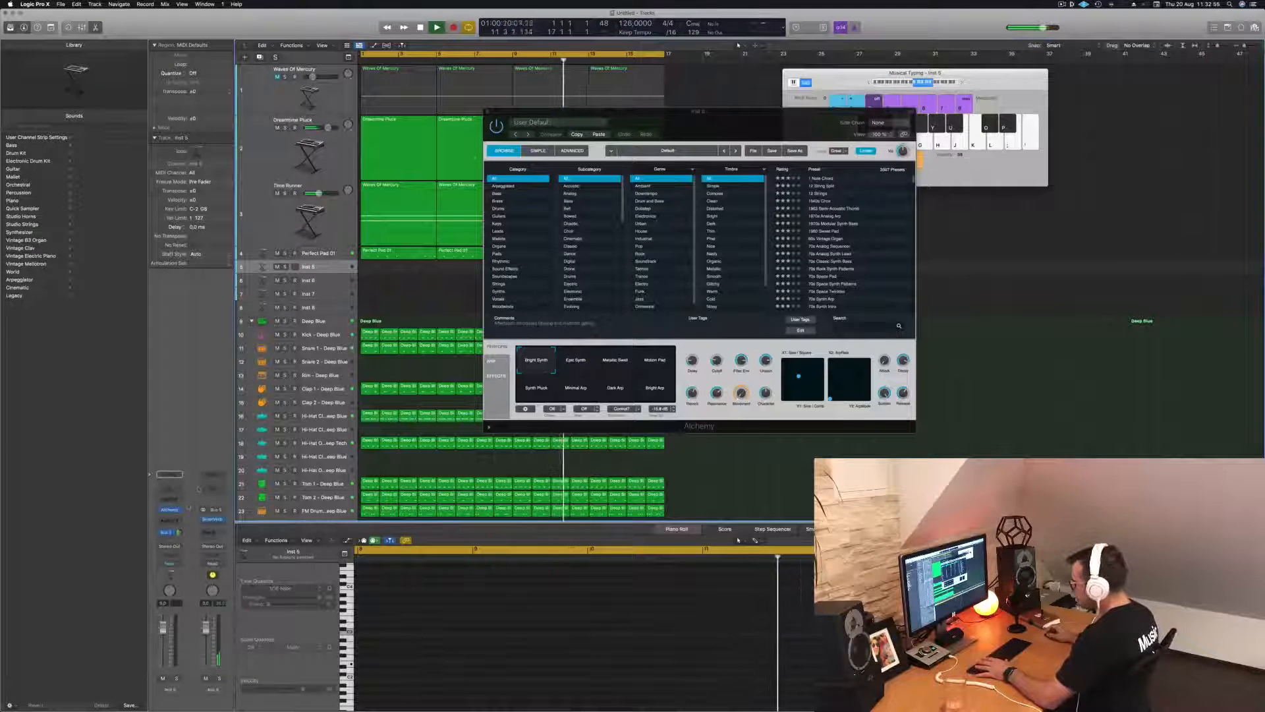
Filter Alchemy's presets to the Keys category, load 80s Bell Vox Layers, and adjust the Musical Typing octave with its window moved clear of Alchemy
click(497, 224)
drag(743, 125, 664, 134)
click(774, 184)
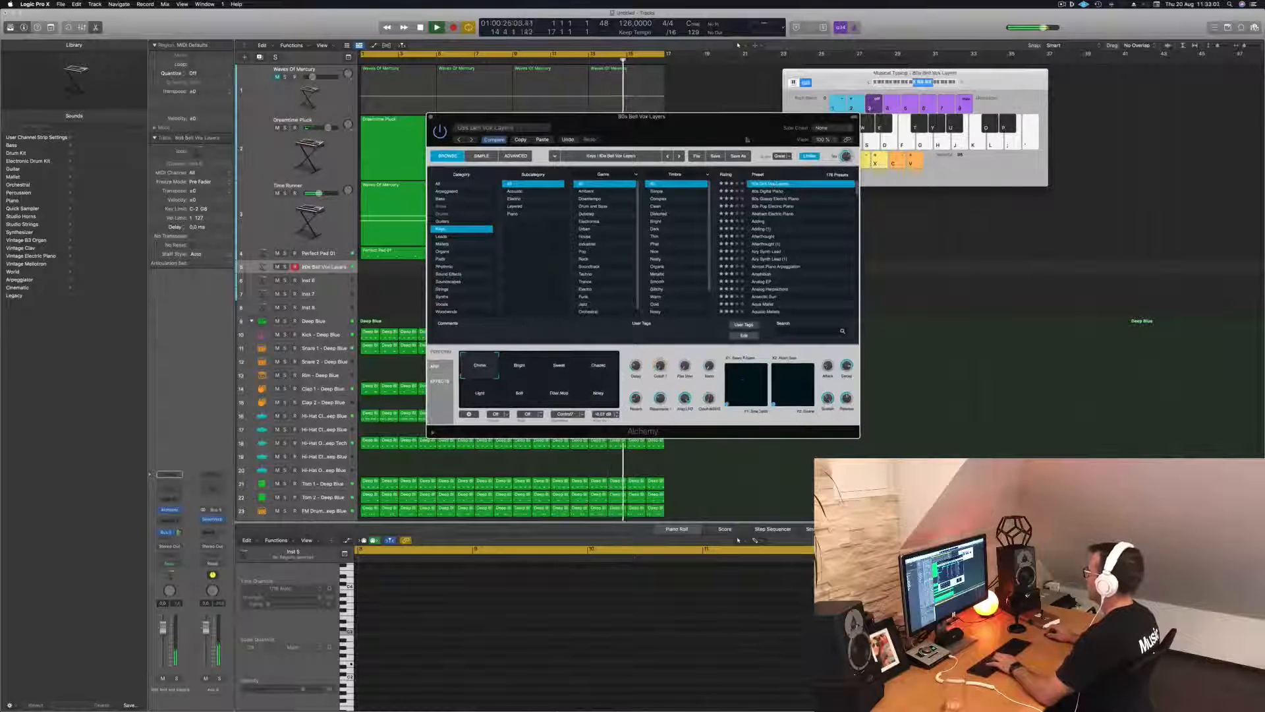
drag(747, 140, 846, 148)
click(909, 83)
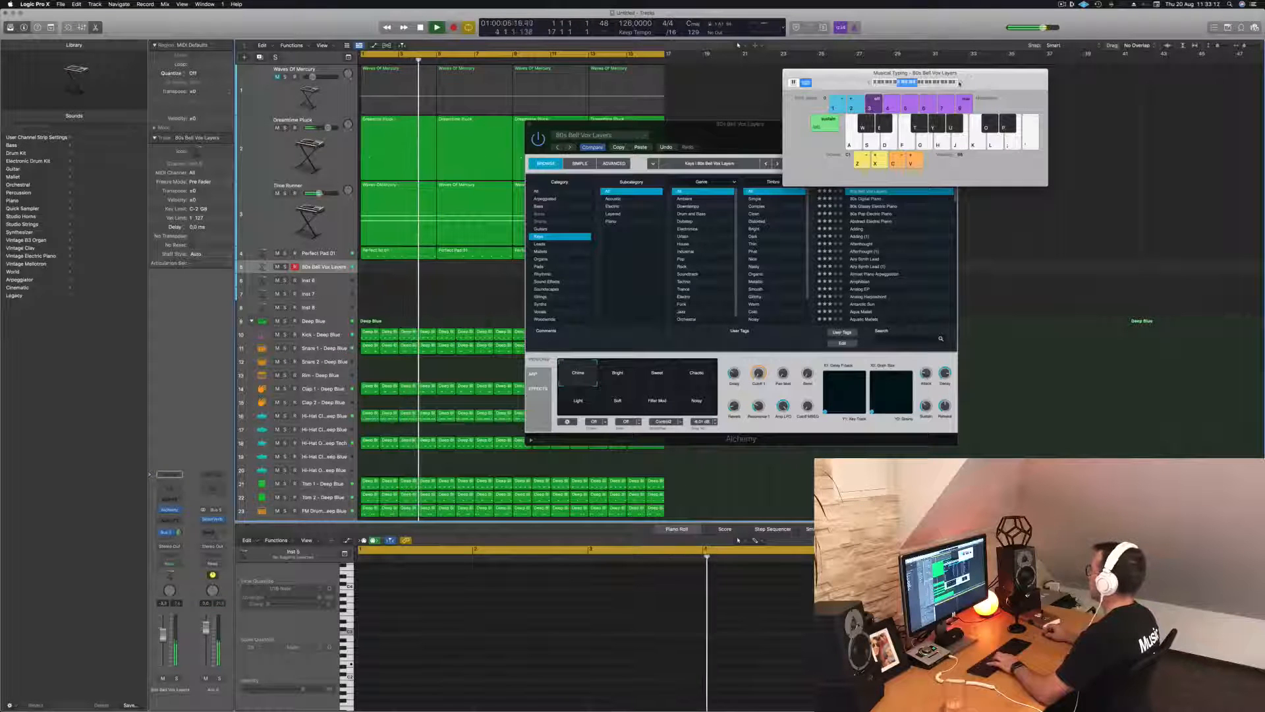
drag(960, 83, 1189, 78)
key(x)
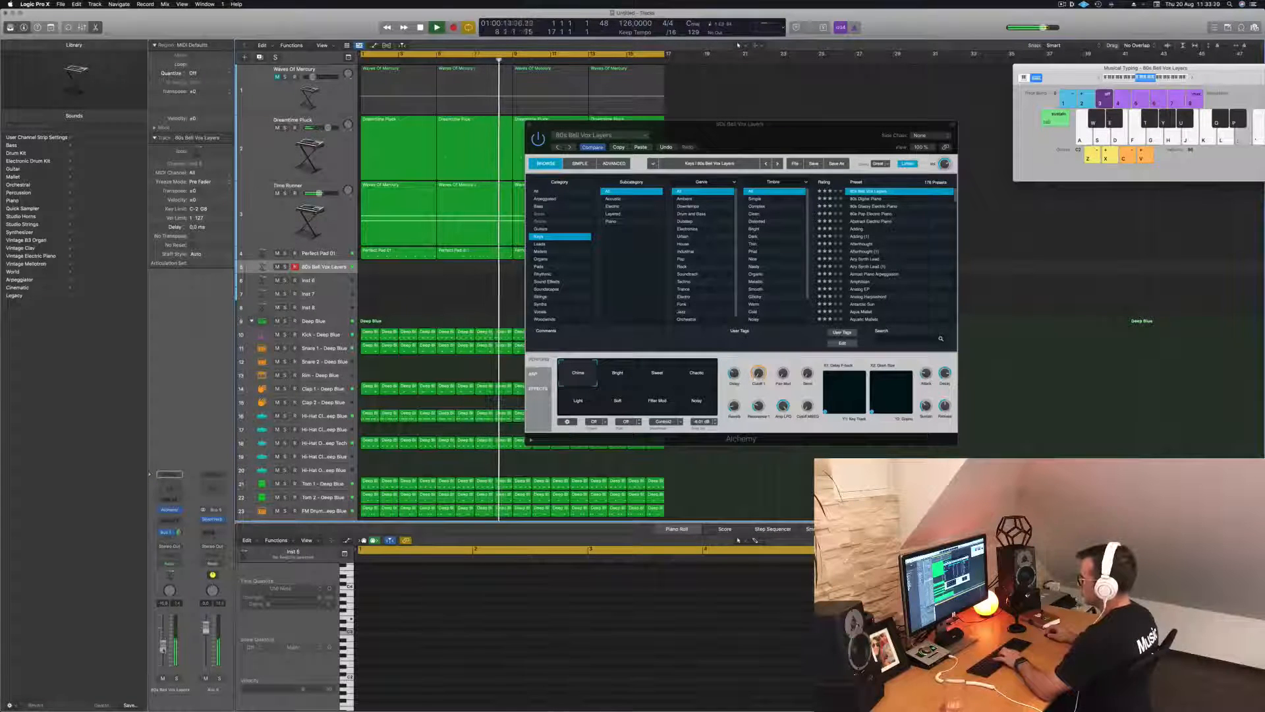
Audition the 80s Digital Piano, 80s Glassy Electric Piano and neighbouring electric piano presets by playing notes over the loop
click(870, 200)
key(h)
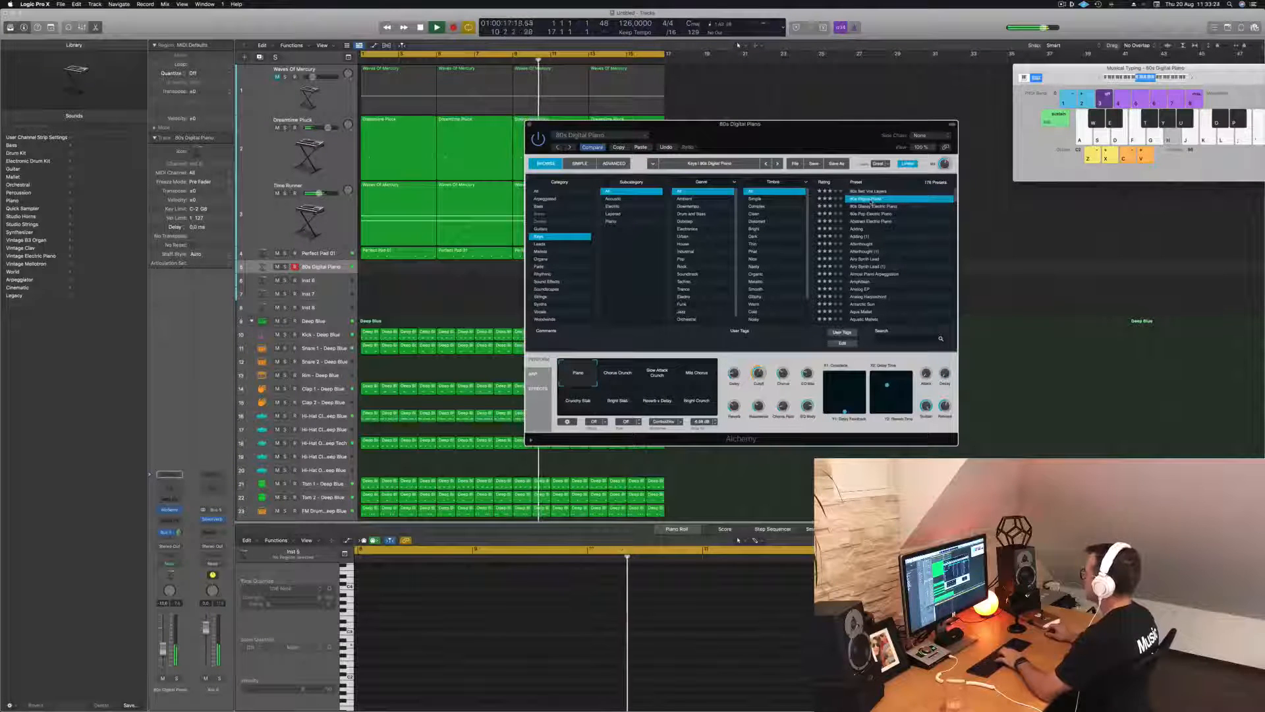
click(873, 206)
key(k)
key(l)
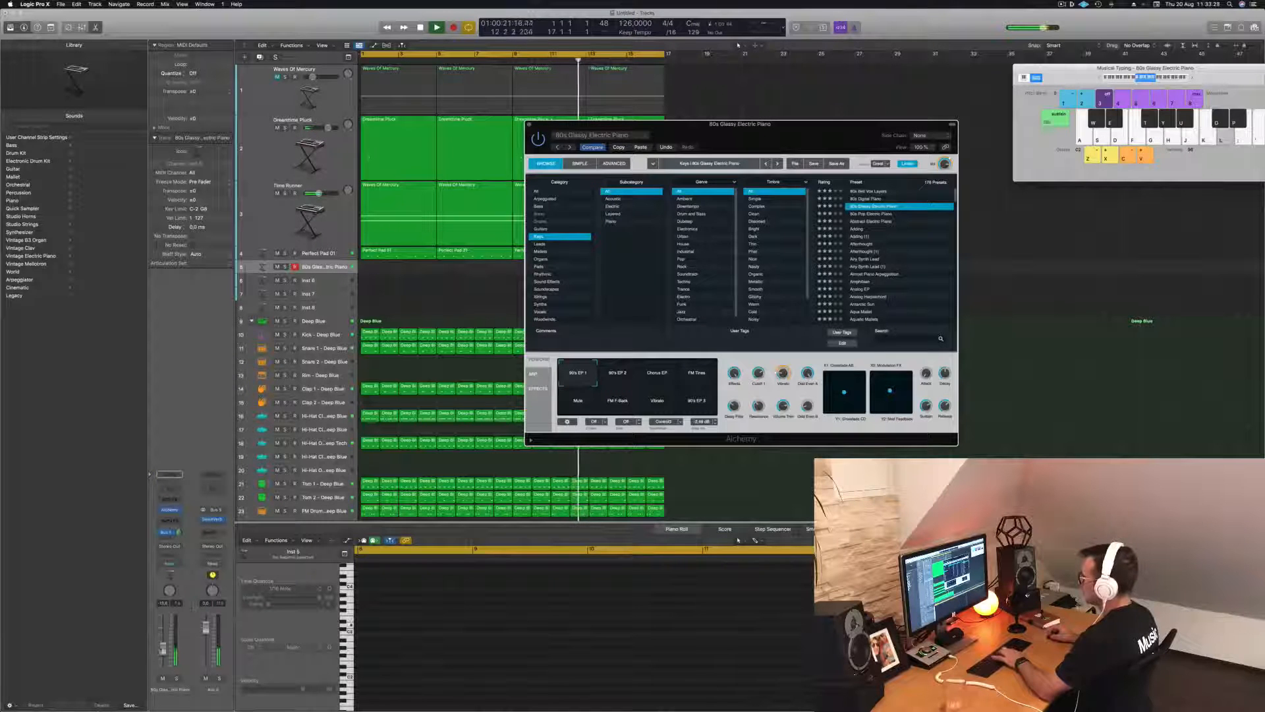
key(k)
key(l)
click(595, 464)
click(872, 214)
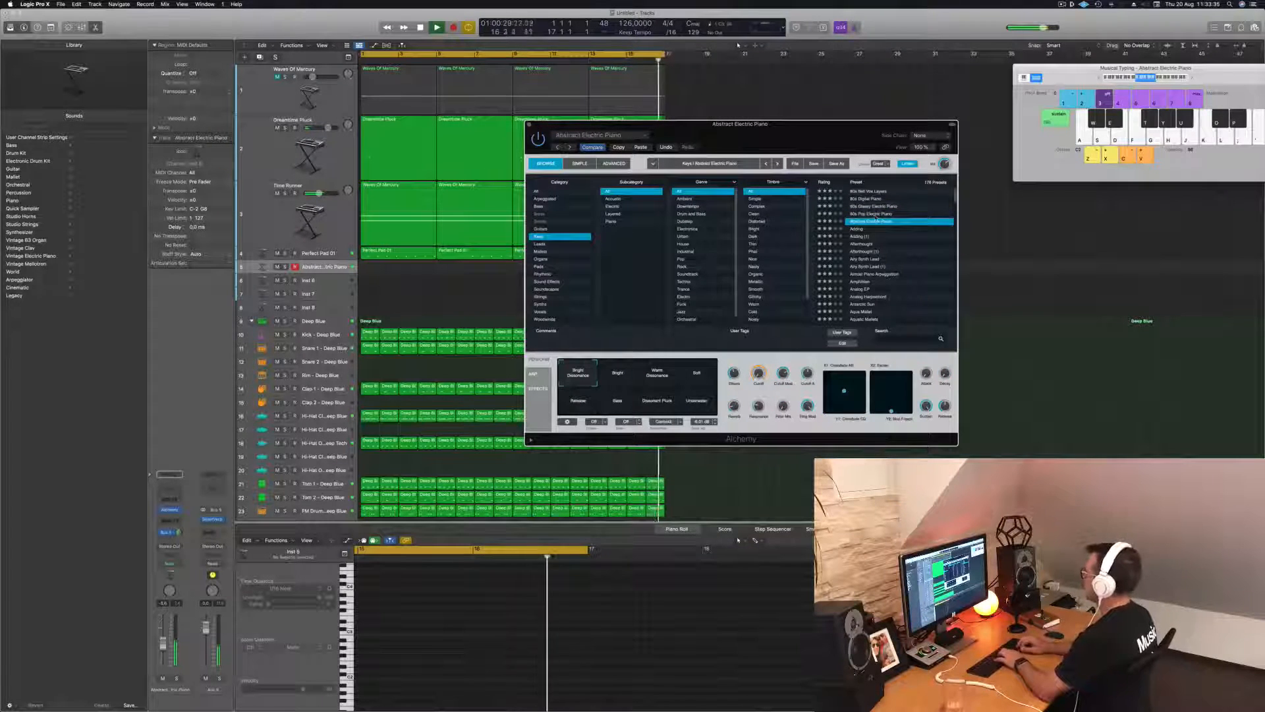
Audition the Keys presets from Adding through Afterthought and Airy Synth Lead to the piano arpeggiation preset
key(Down)
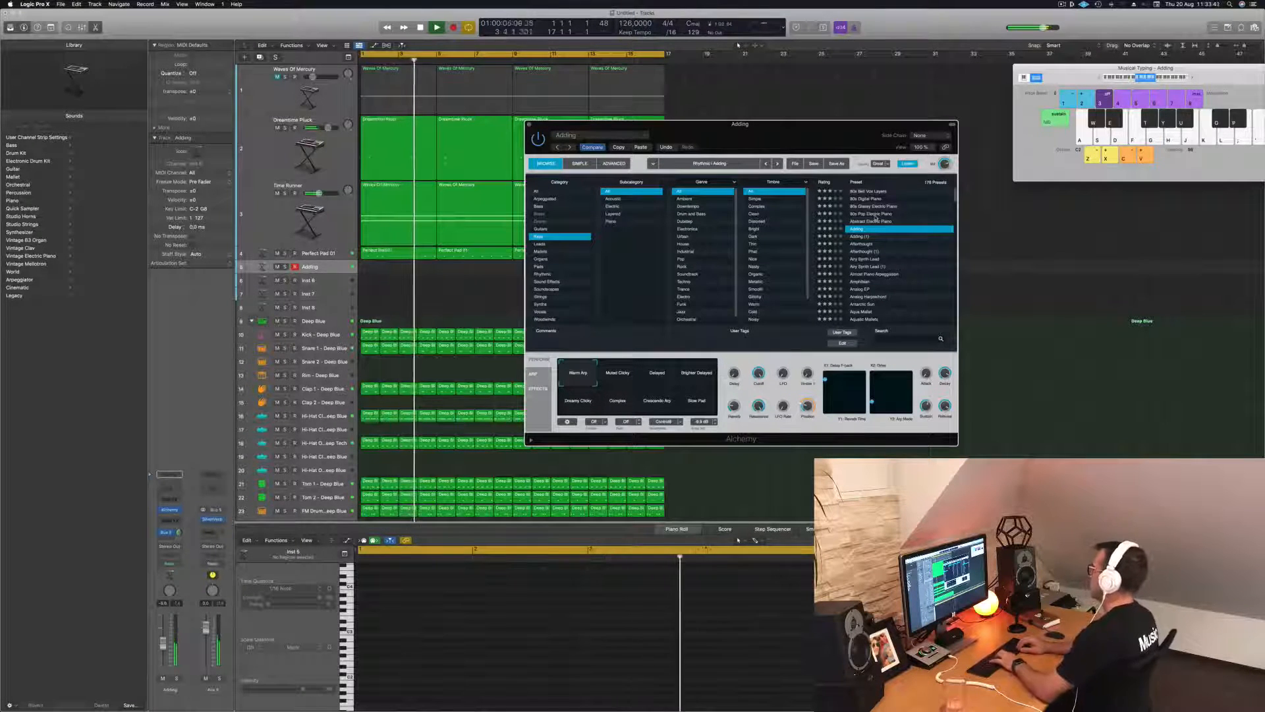
key(Down)
key(Down)
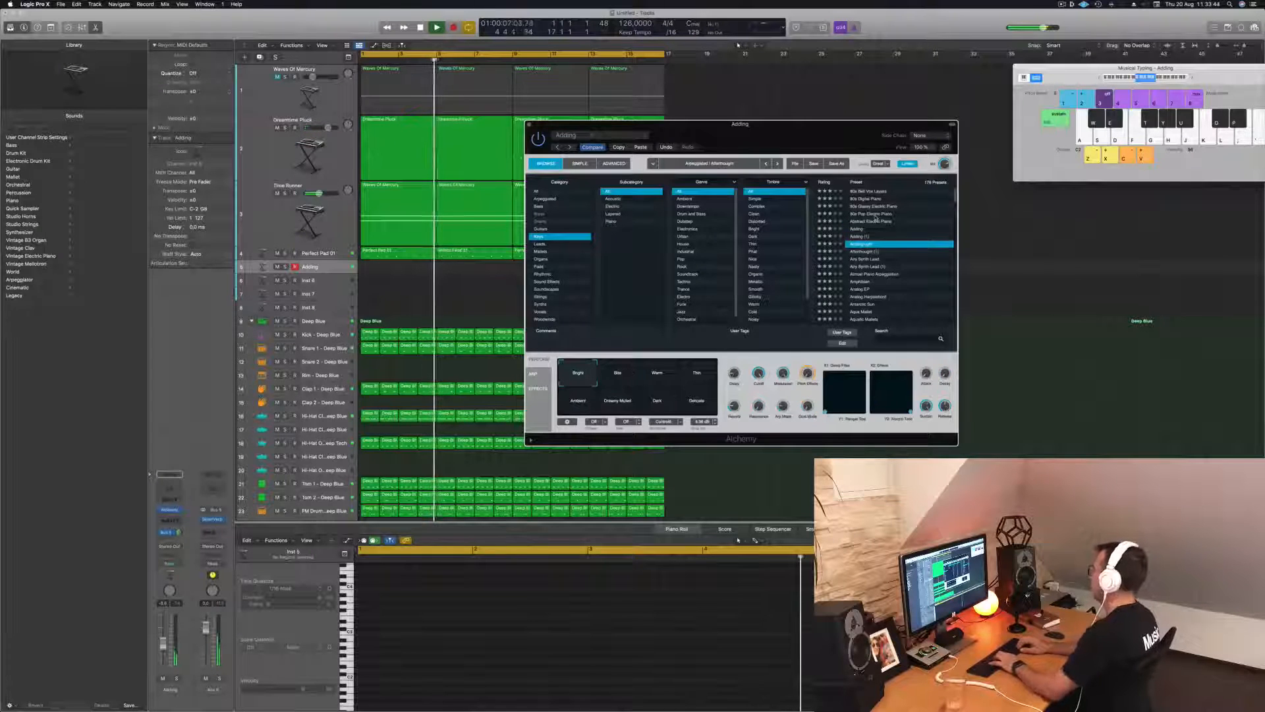
key(Down)
key(Down)
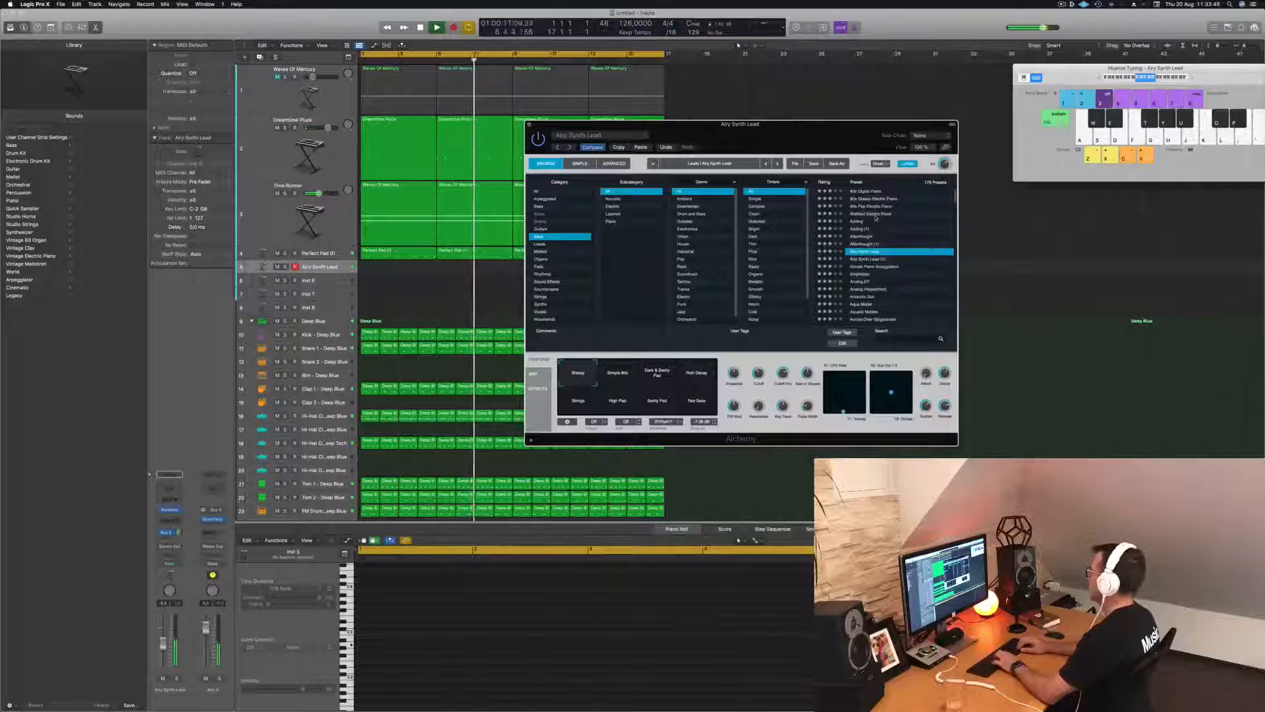
key(Down)
key(Down)
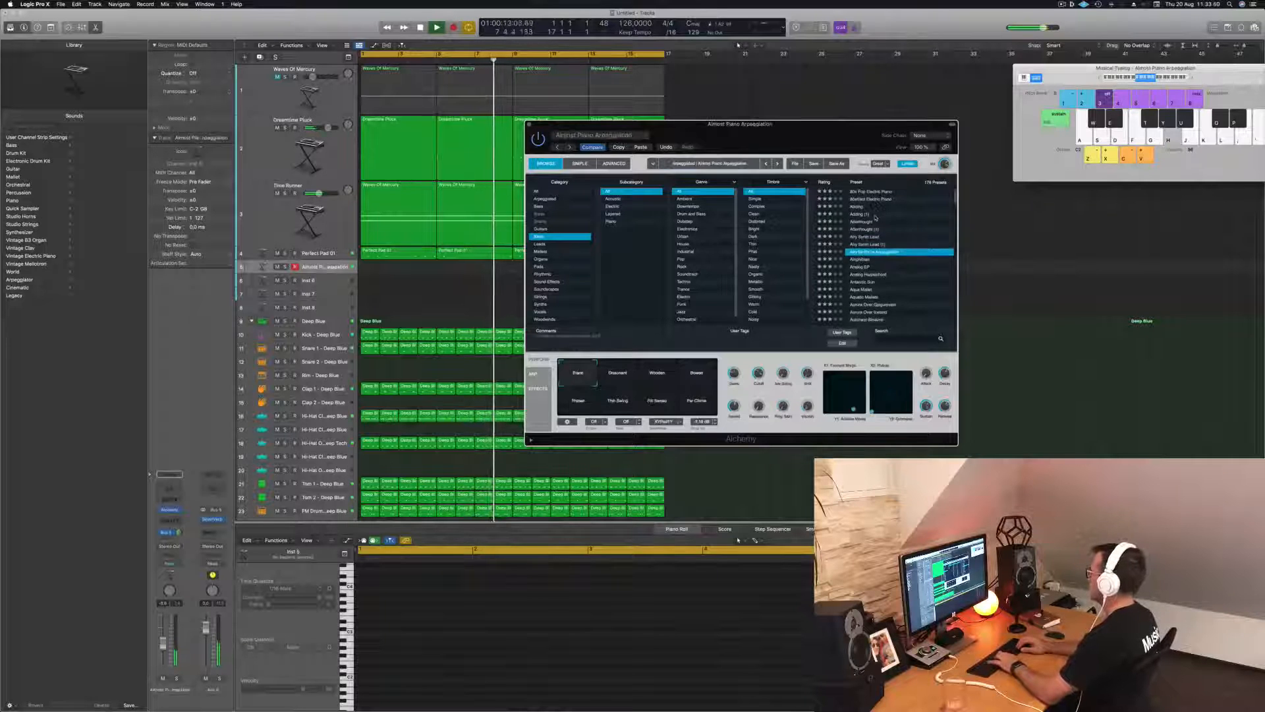
Continue auditioning Keys presets through Analog Harpsichord and load Antarctic Sun
key(Down)
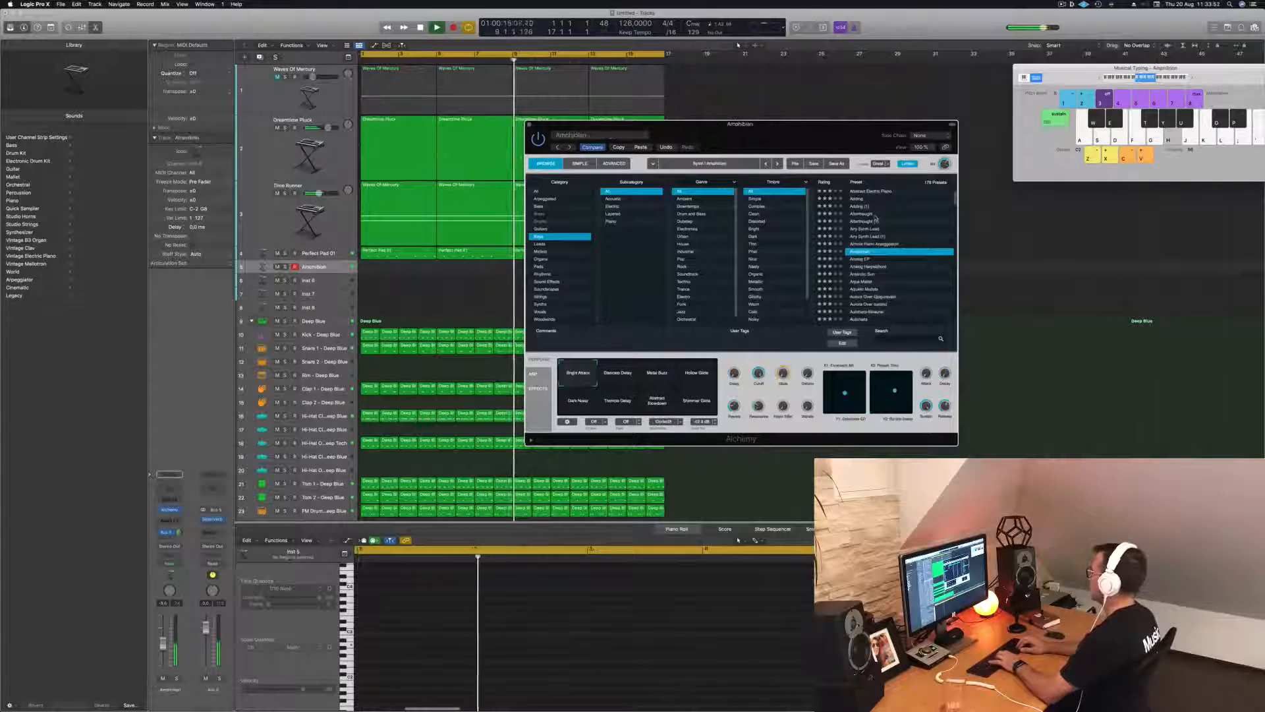
key(Down)
key(j)
key(Down)
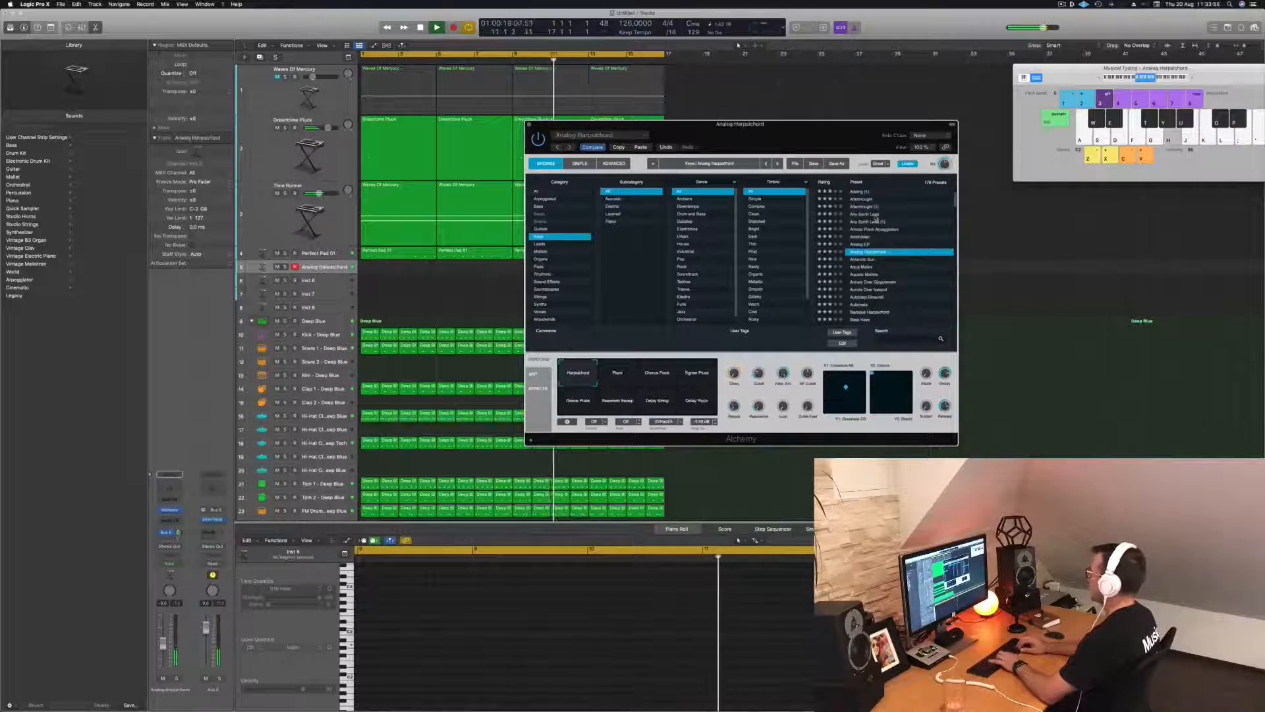
key(Down)
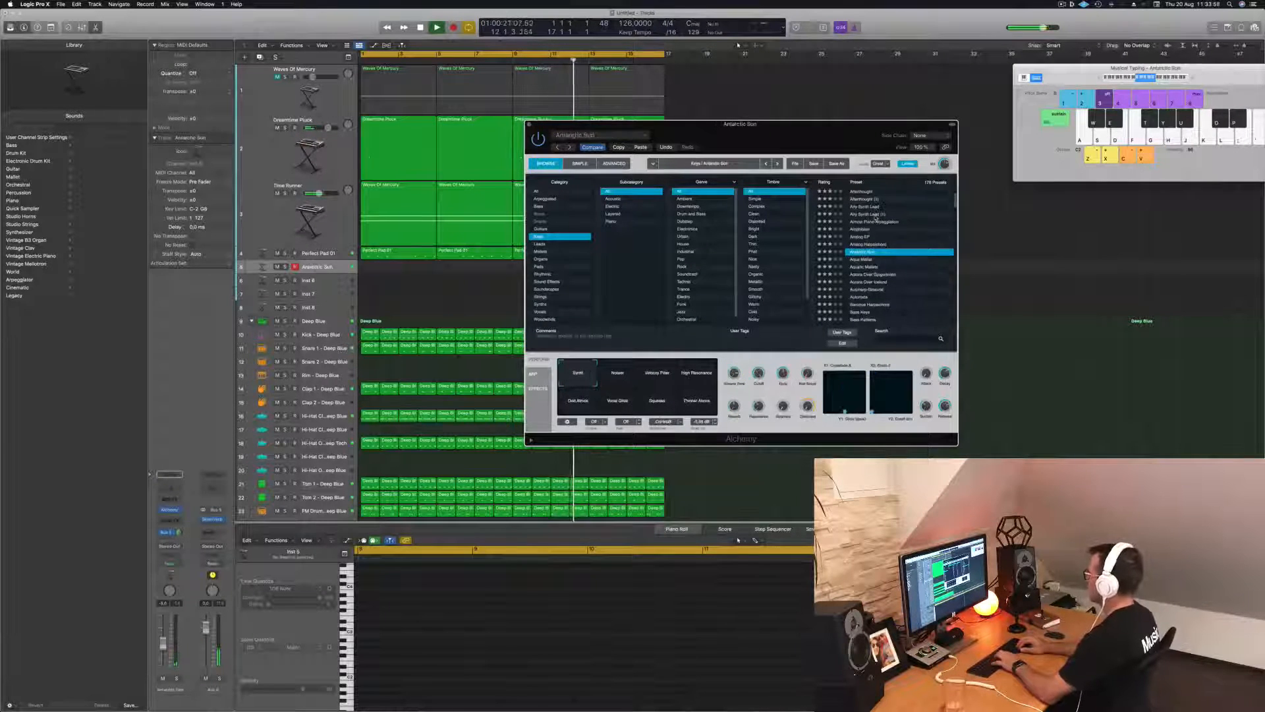
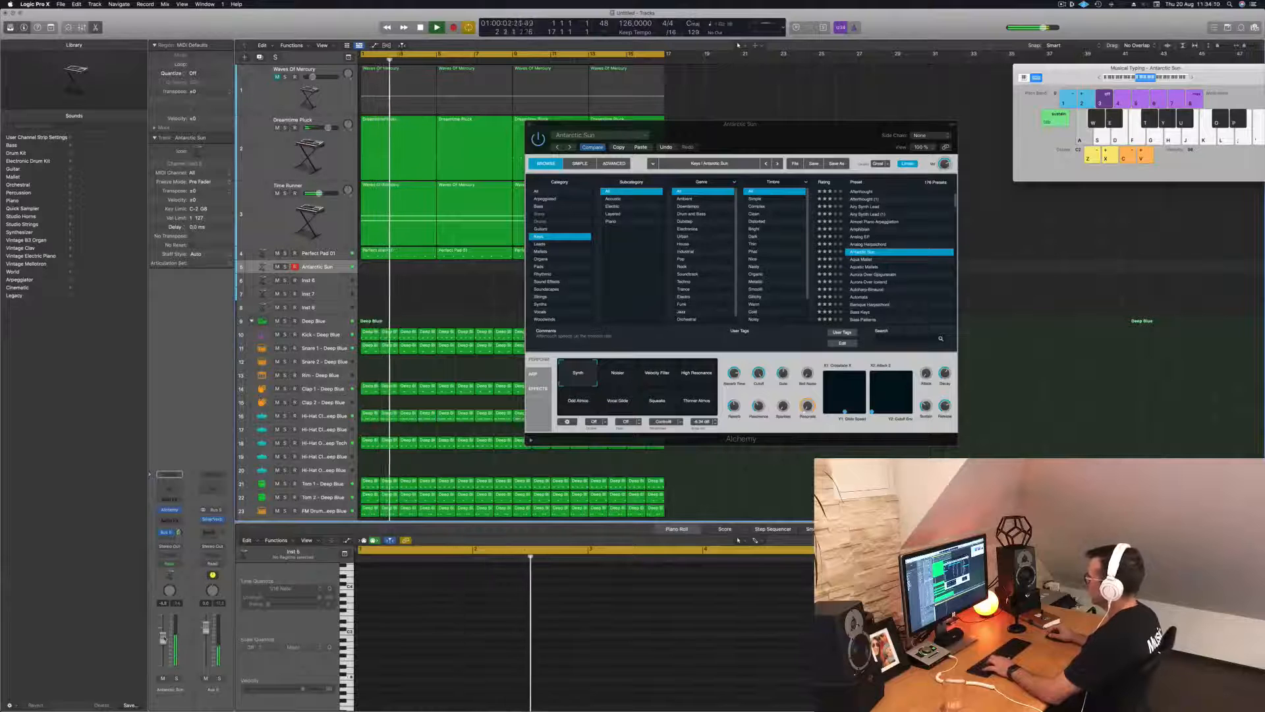
Compare Antarctic Sun's eight snapshots, including High Resonance, against the loop and return to Synth
click(624, 377)
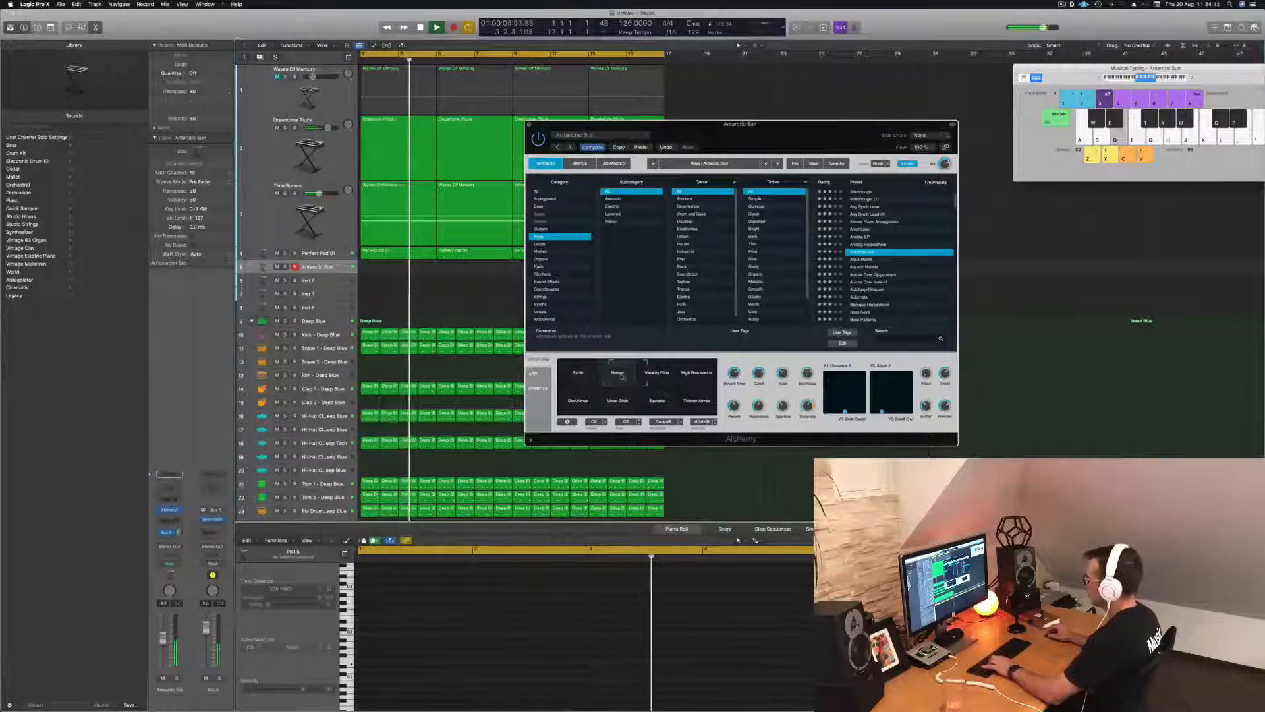
click(662, 378)
click(703, 379)
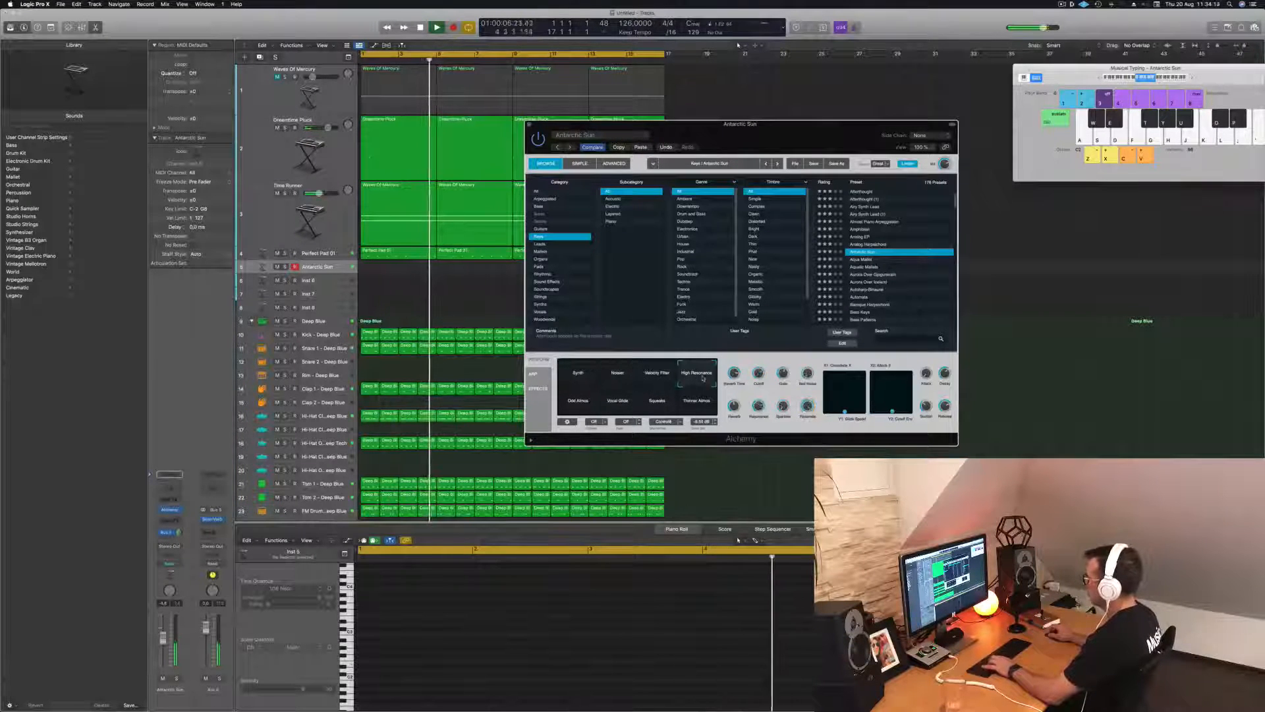
click(578, 399)
click(620, 403)
click(657, 401)
click(697, 402)
click(578, 372)
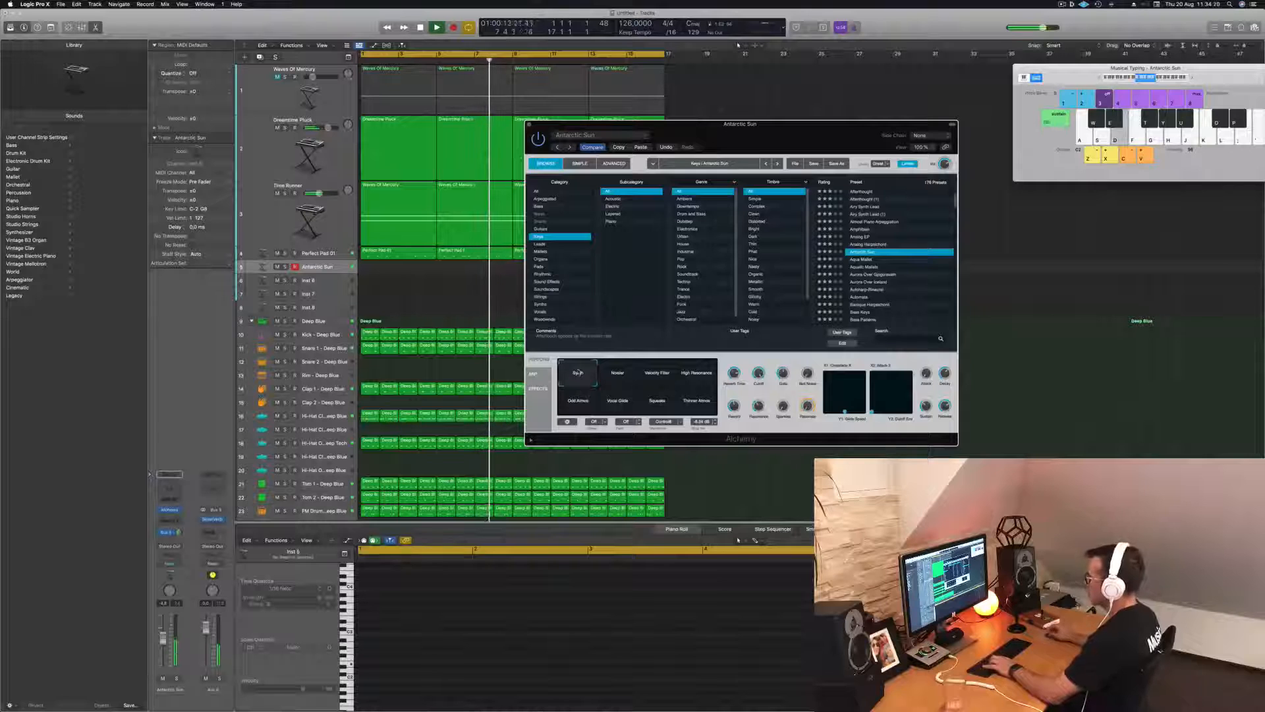
Play Antarctic Sun notes over the loop in different octaves and check the track's volume fader
key(g)
key(a)
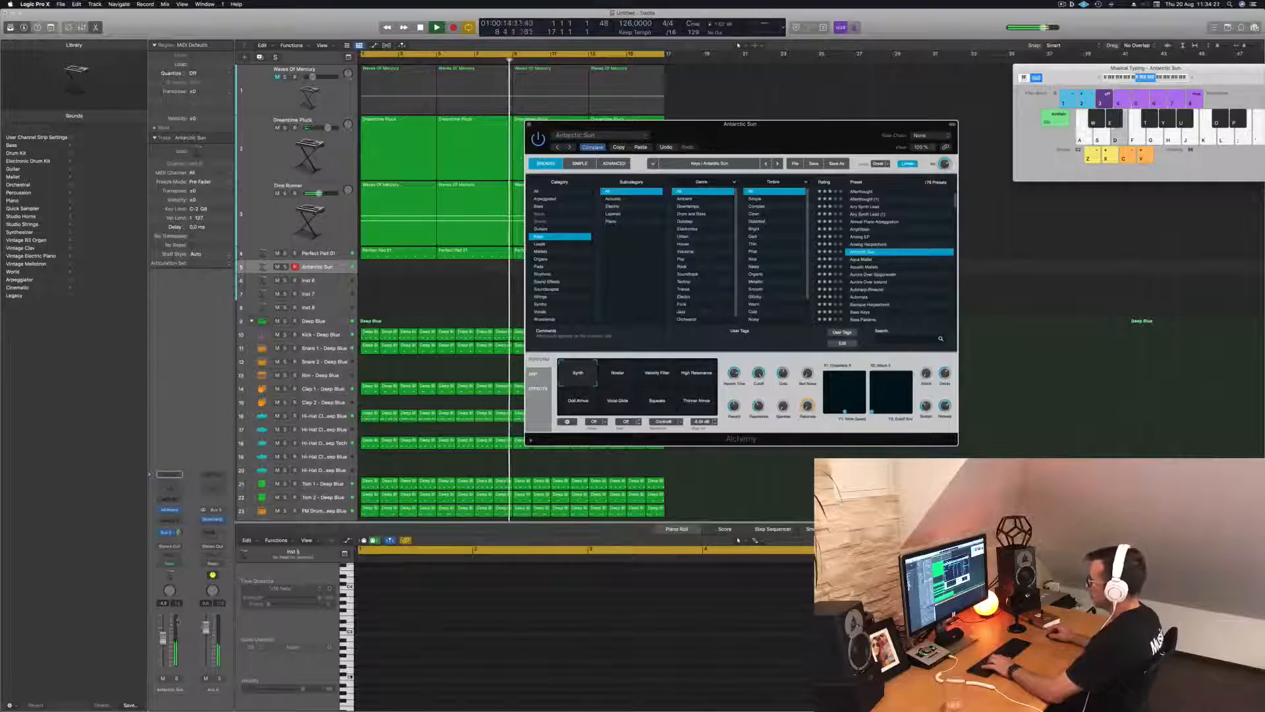
click(163, 637)
key(d)
key(f)
key(g)
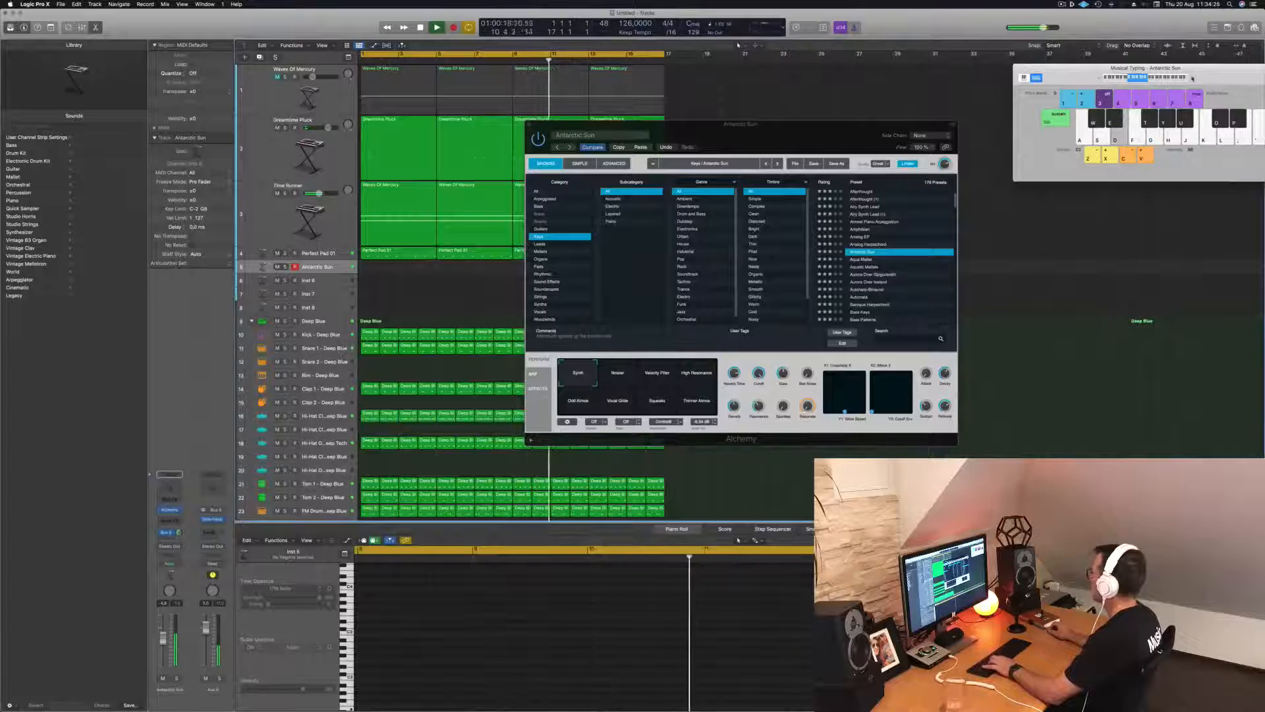
key(x)
key(a)
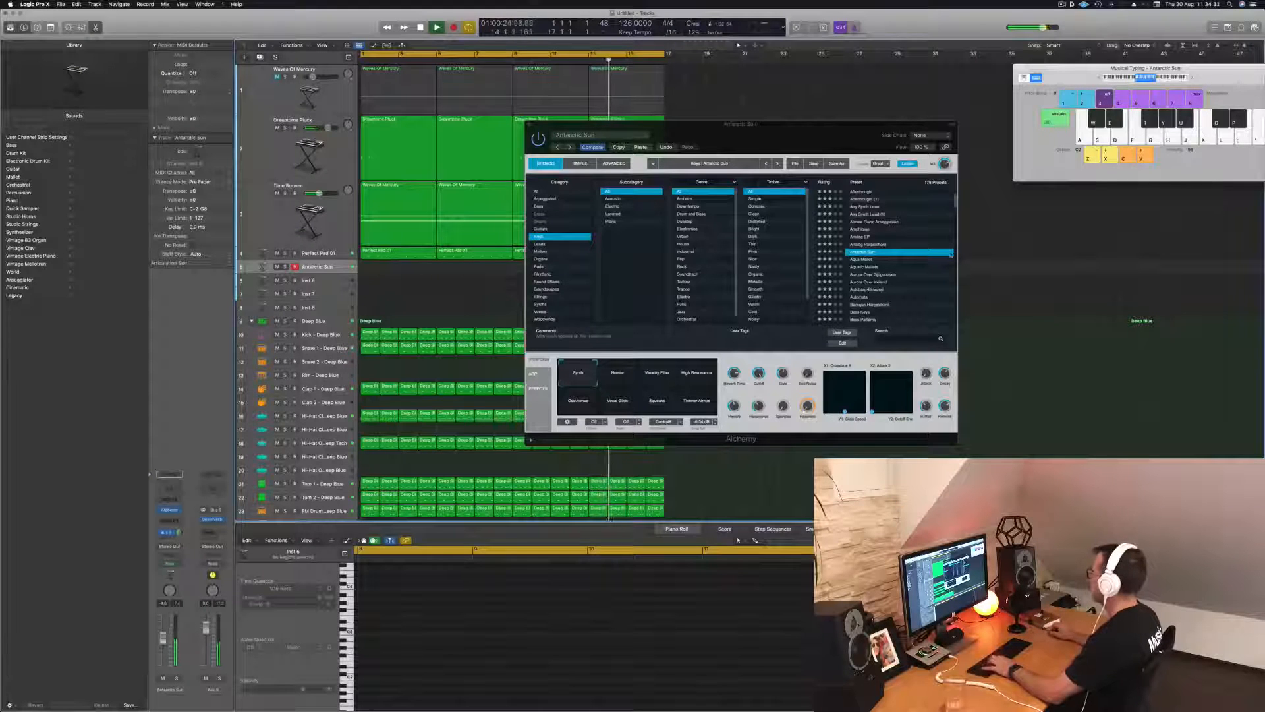
Audition Aquatic Mallets and the first Aurora Over preset, playing three-note phrases before and after raising the keyboard octave
click(869, 259)
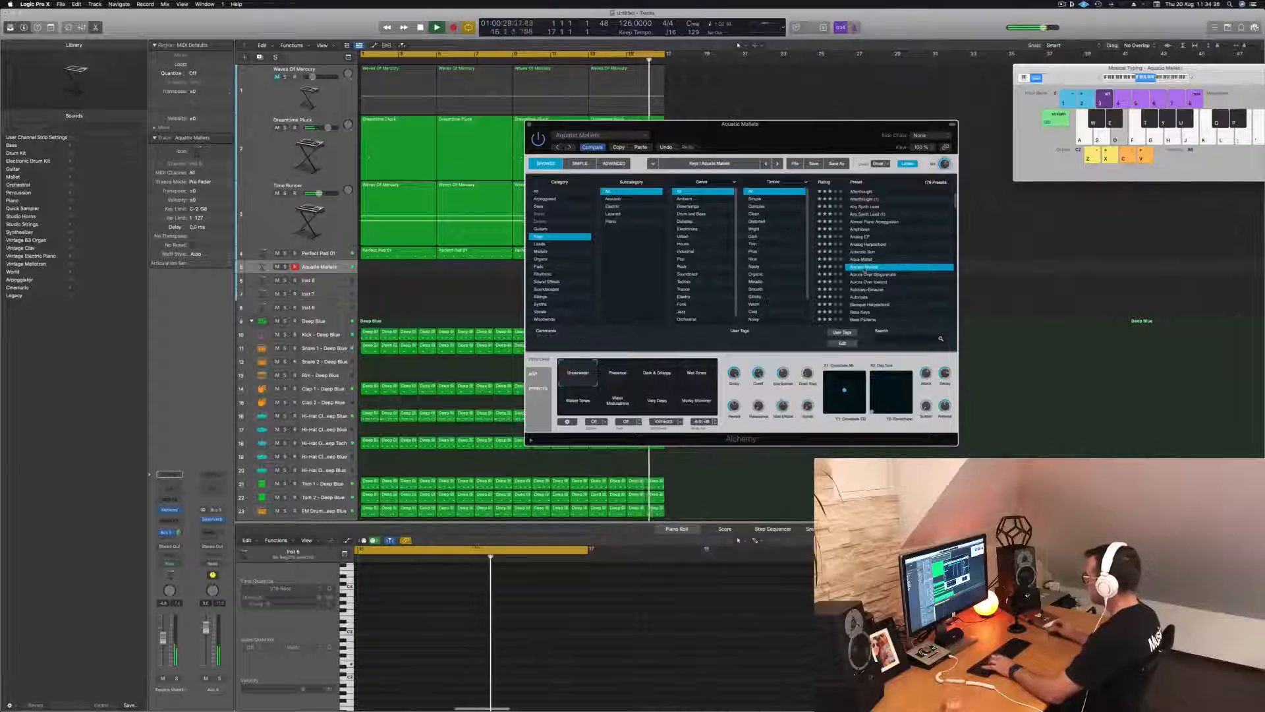
click(873, 275)
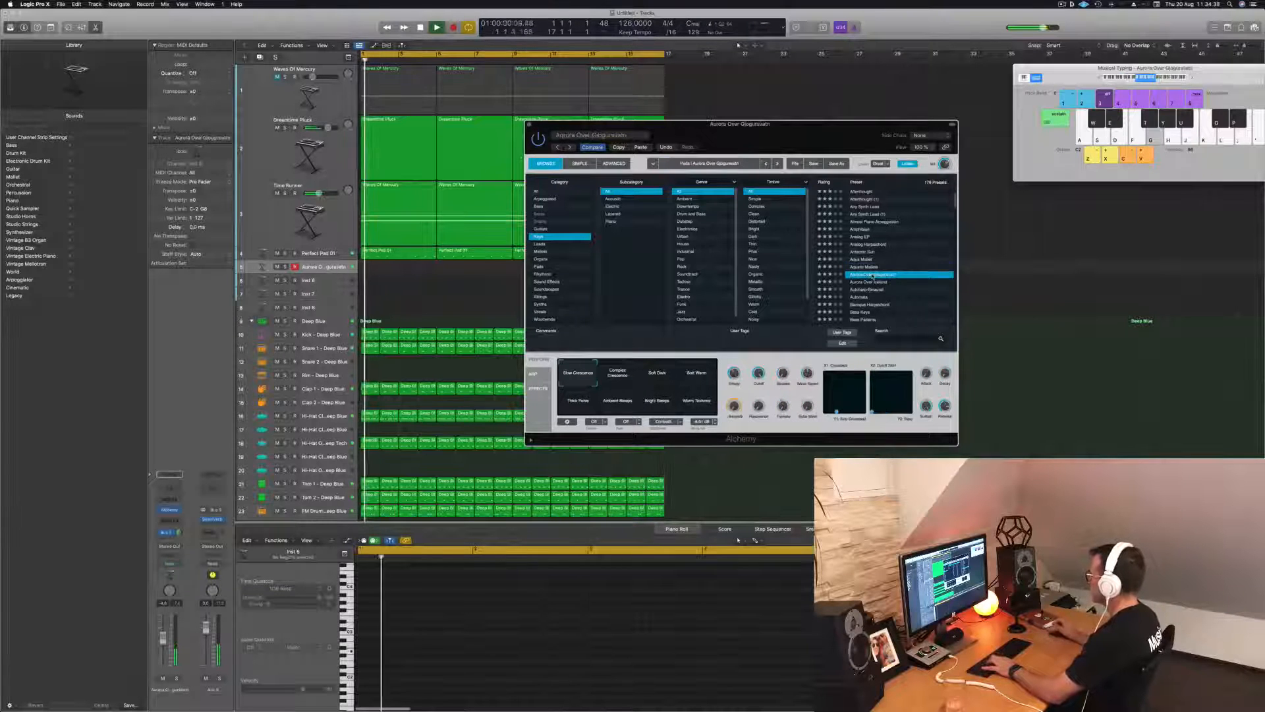
key(d)
key(f)
key(g)
click(1191, 78)
key(d)
key(f)
key(g)
Audition the second Aurora Over preset, Autoharp-Binaural and Baroque Harpsichord with short phrases over the loop
click(870, 282)
key(d)
key(f)
key(g)
click(865, 290)
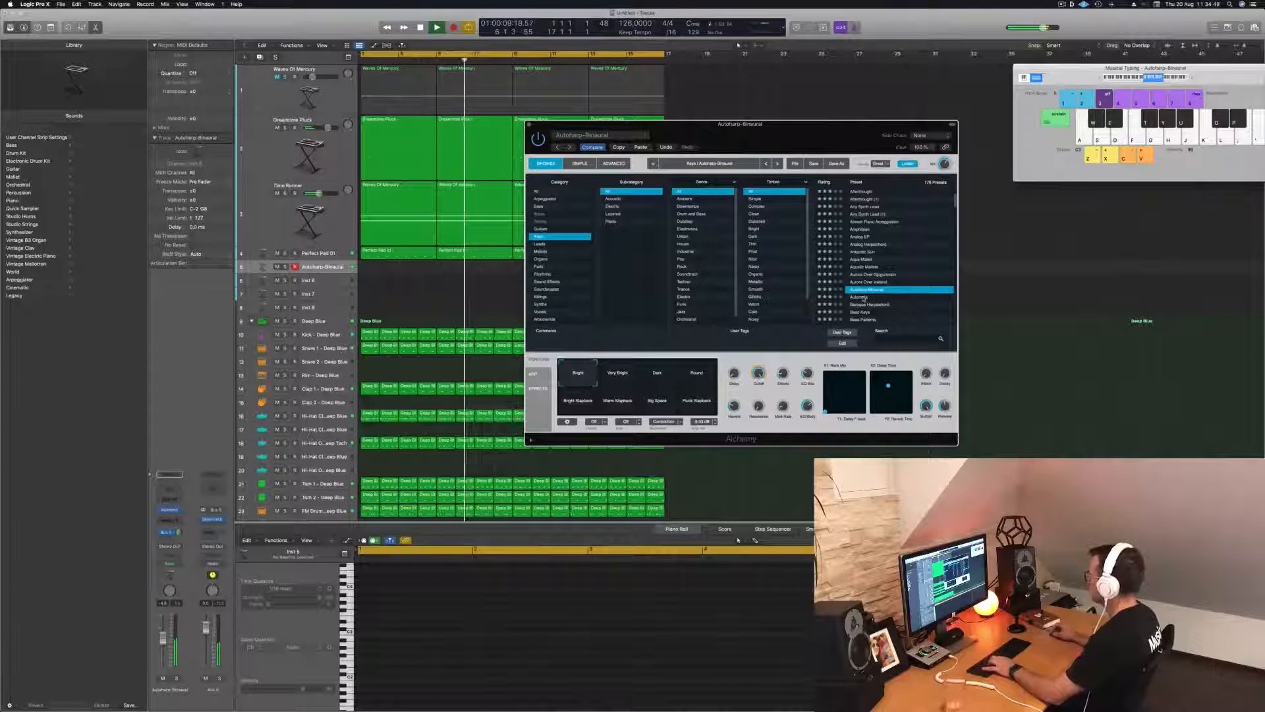
scroll(904, 272, down, 3)
click(903, 265)
key(d)
key(f)
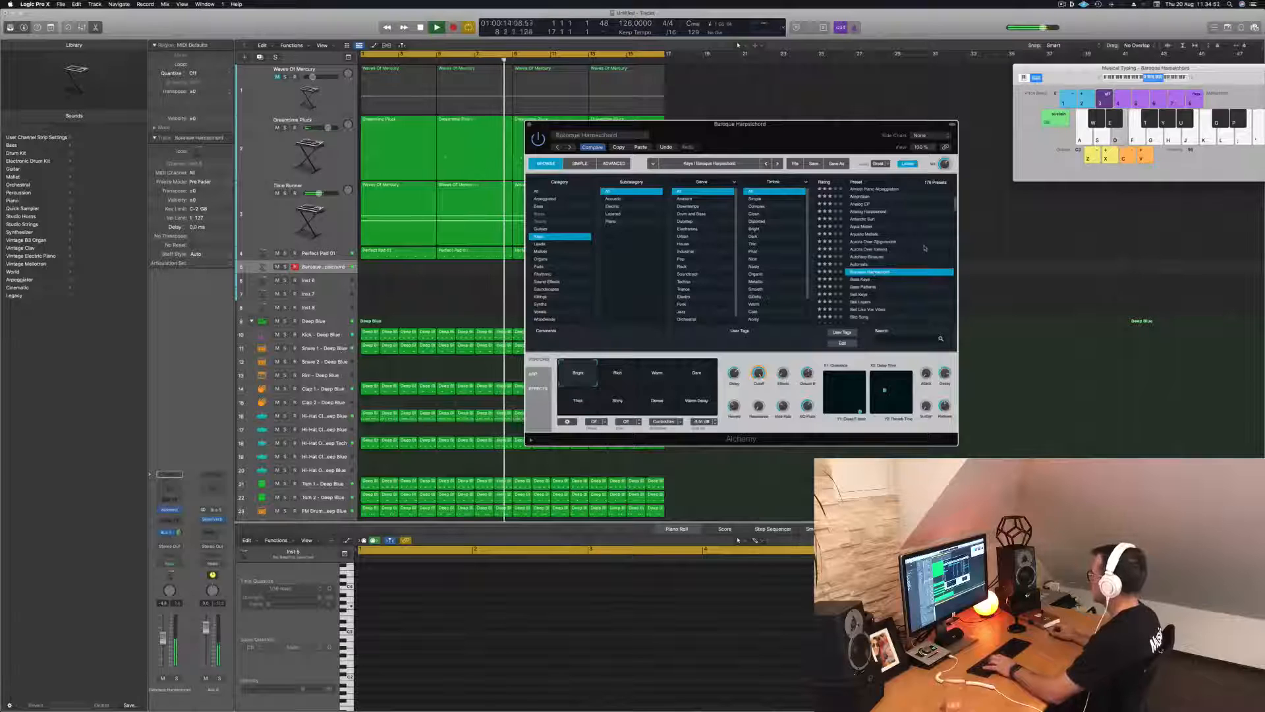
Audition further Keys presets below Baroque Harpsichord, including Bell Keys, and load Bird Song
click(874, 271)
scroll(863, 260, down, 2)
click(860, 253)
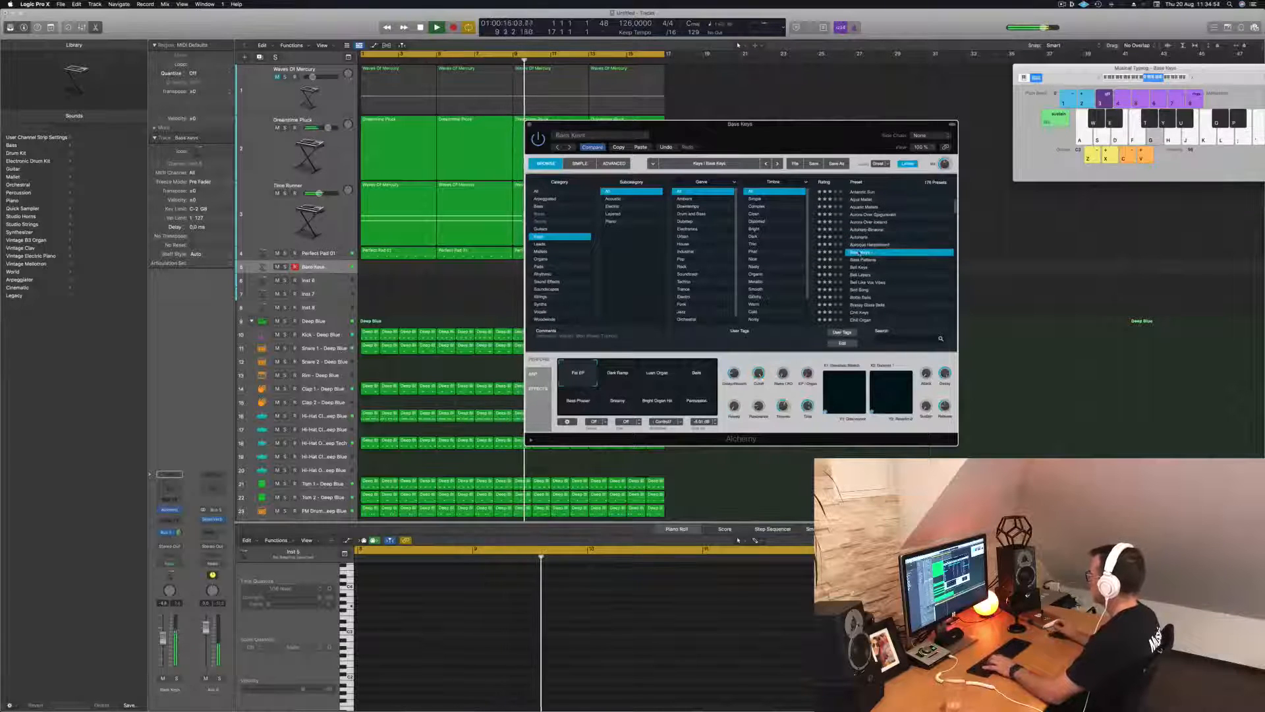
click(862, 267)
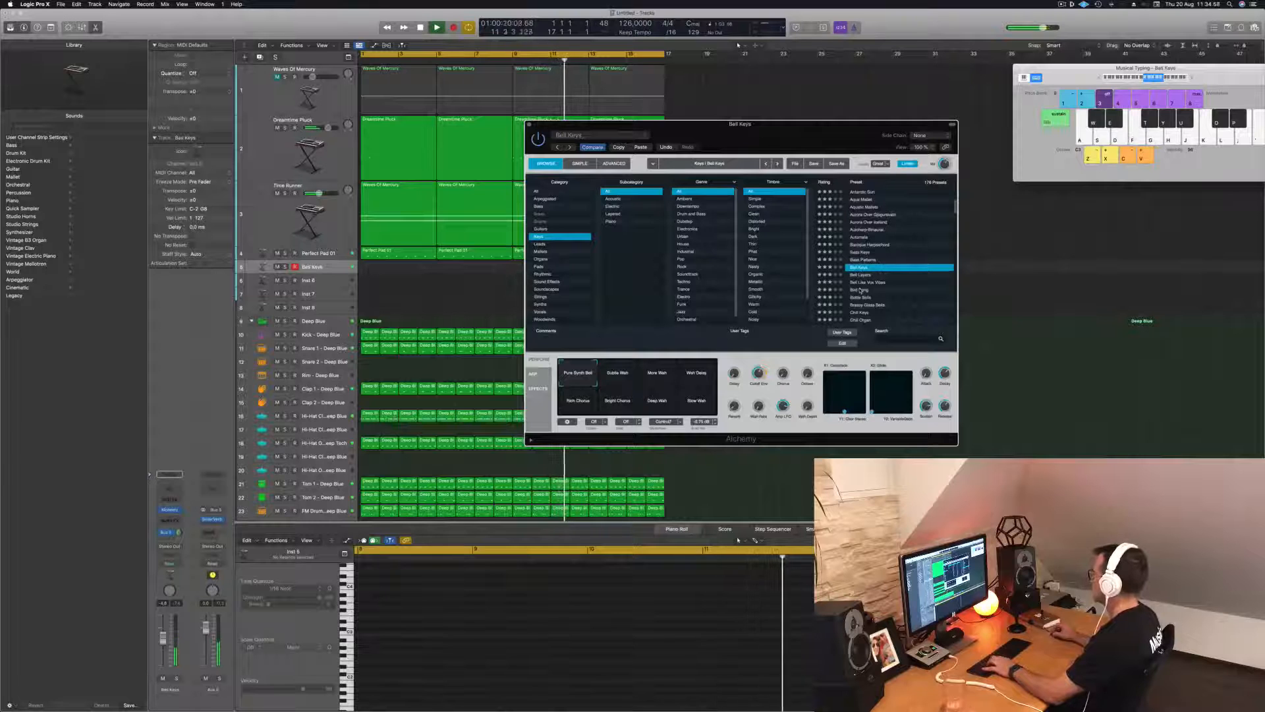
key(Down)
key(Down)
key(Down)
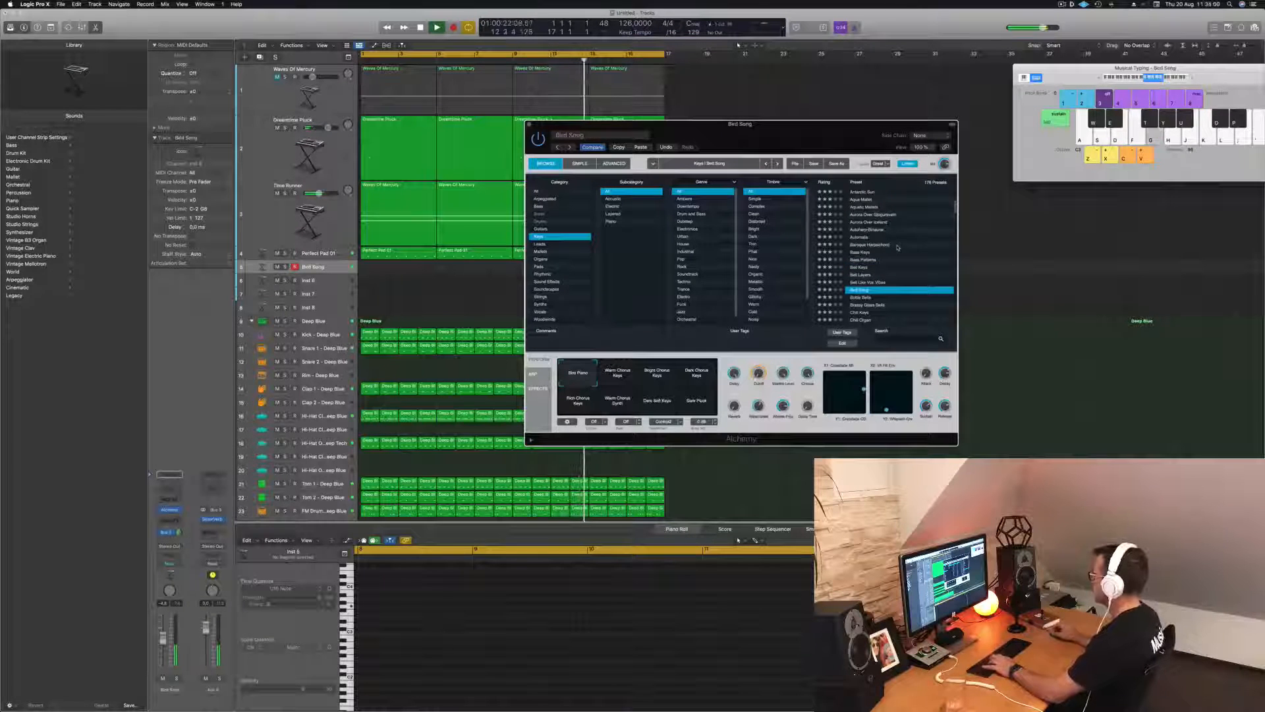
Audition the Keys presets below Bird Song, including Bottle Bells, Breezy Glass Bells and Chill Keys, and load Chillwave Vibes
scroll(898, 248, down, 3)
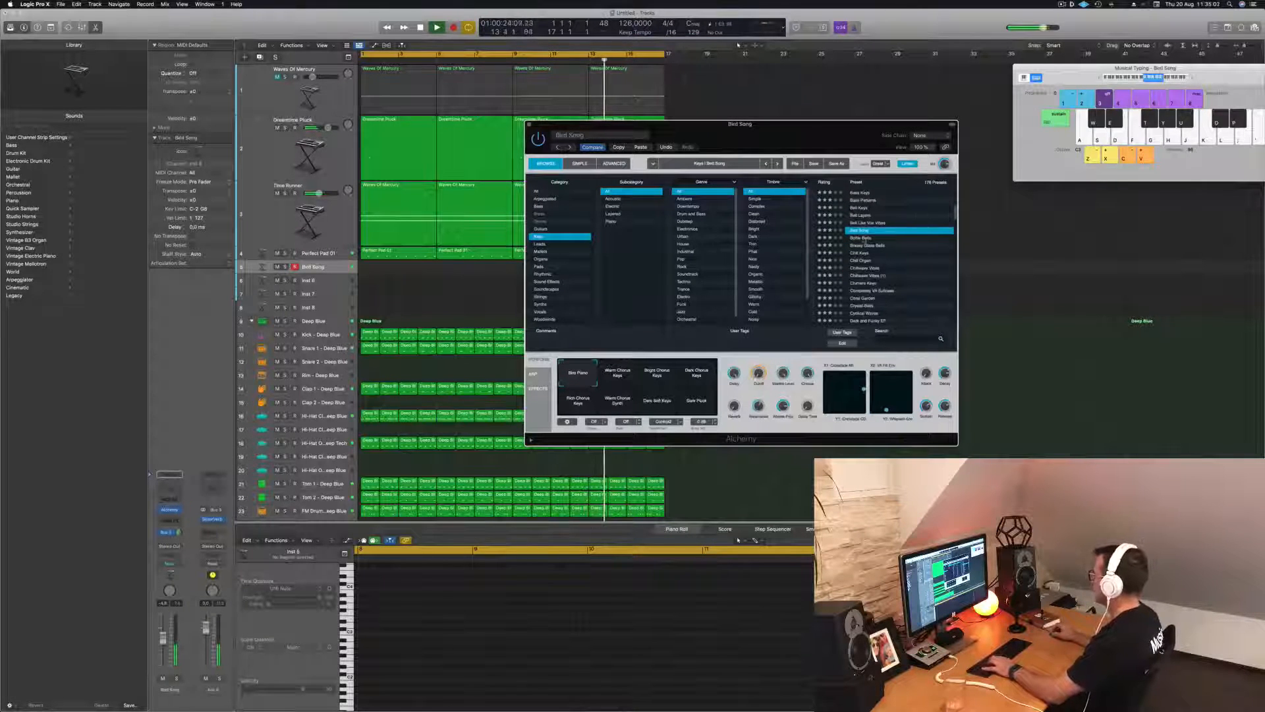
click(863, 238)
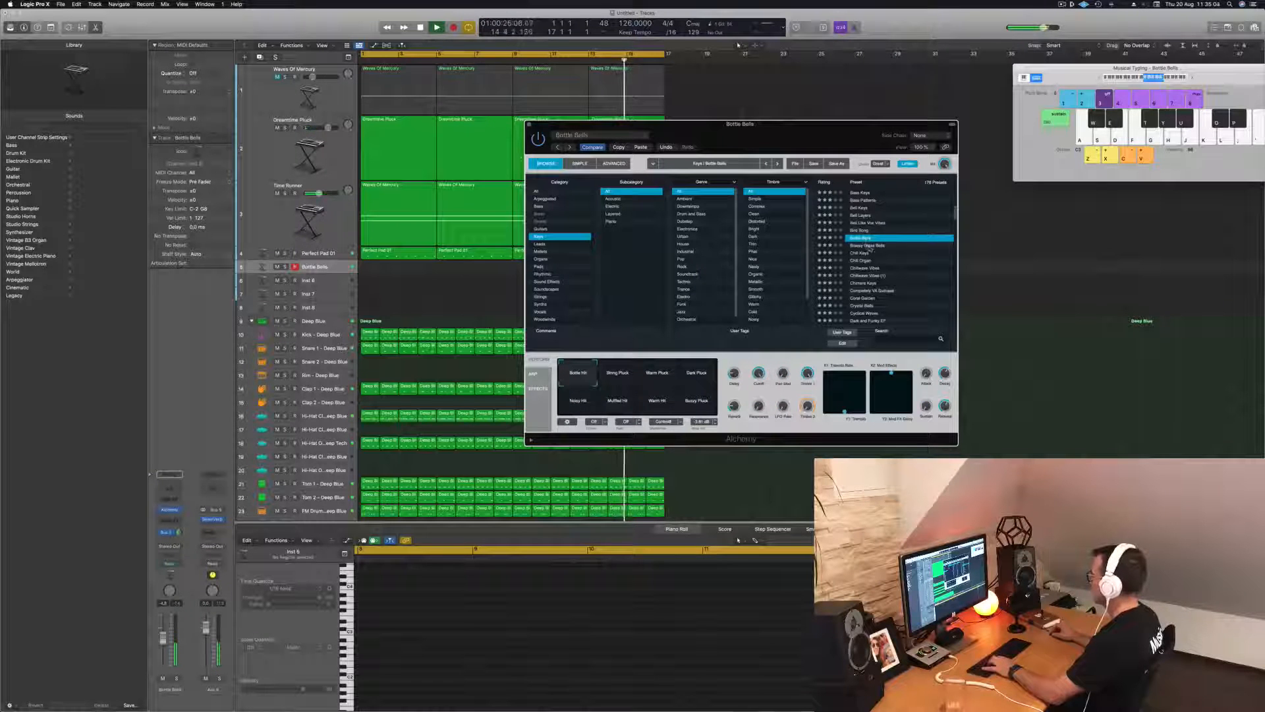
click(870, 245)
click(864, 253)
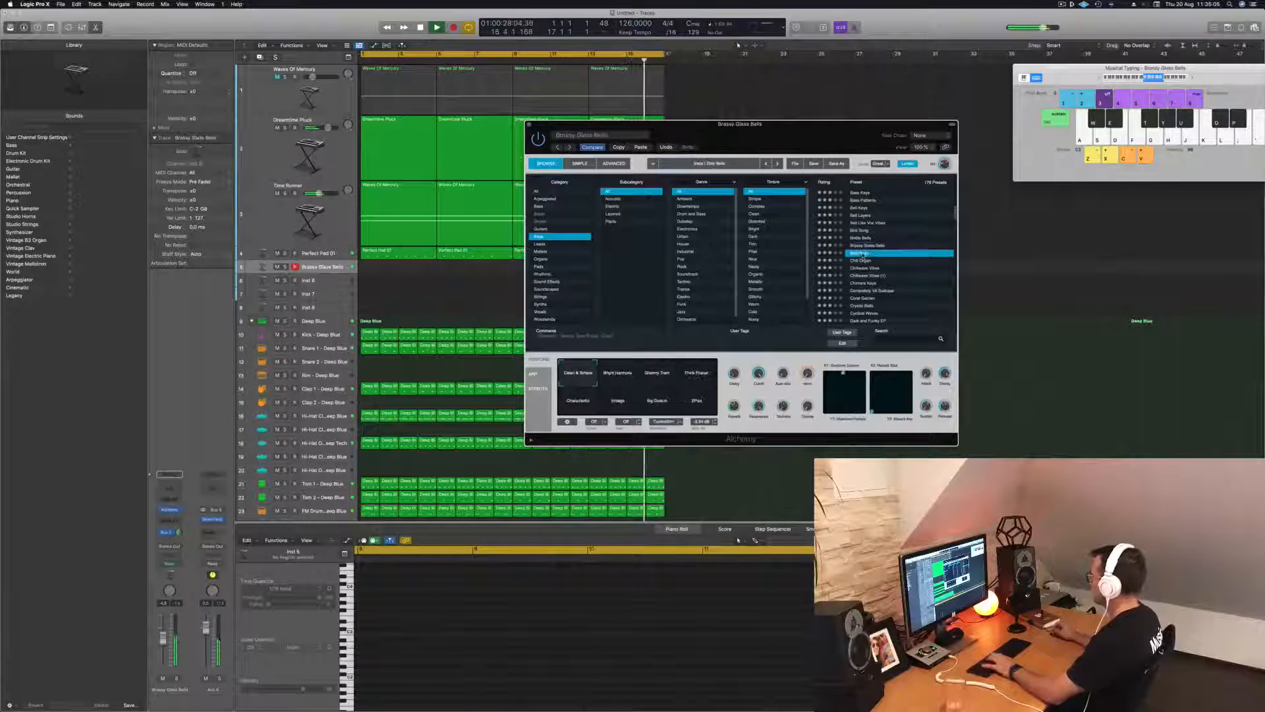
click(869, 269)
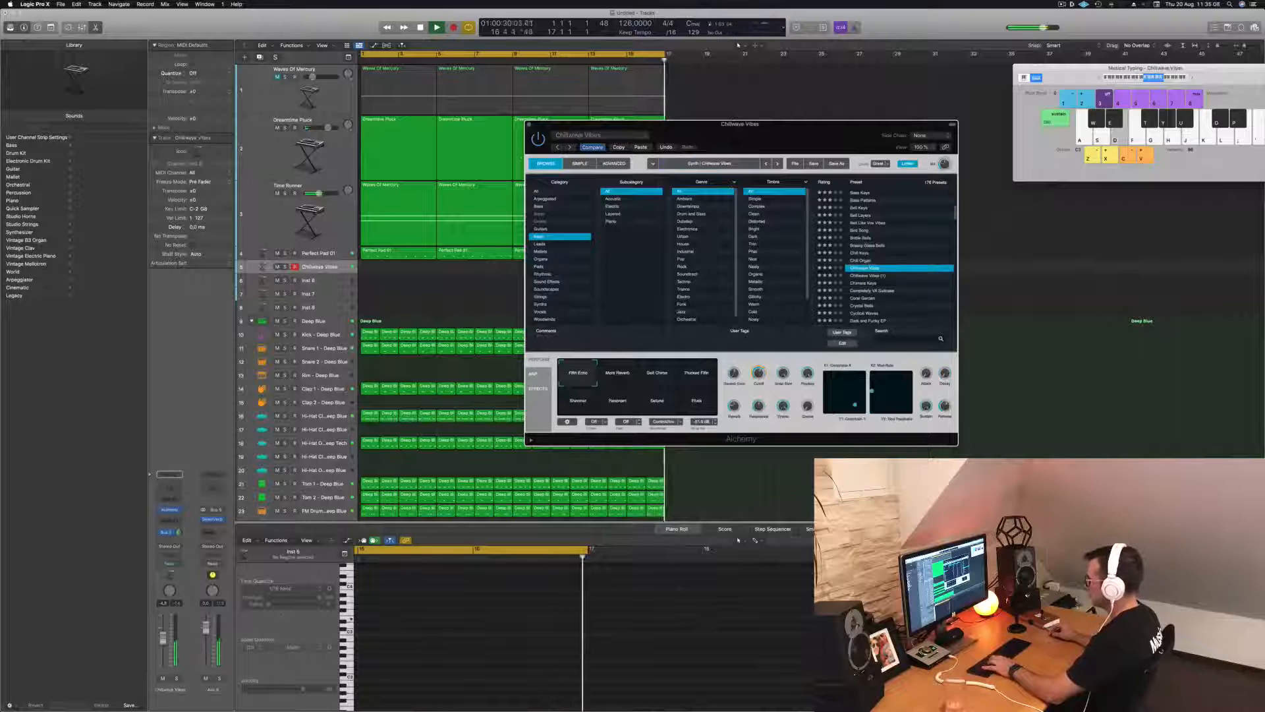
click(590, 455)
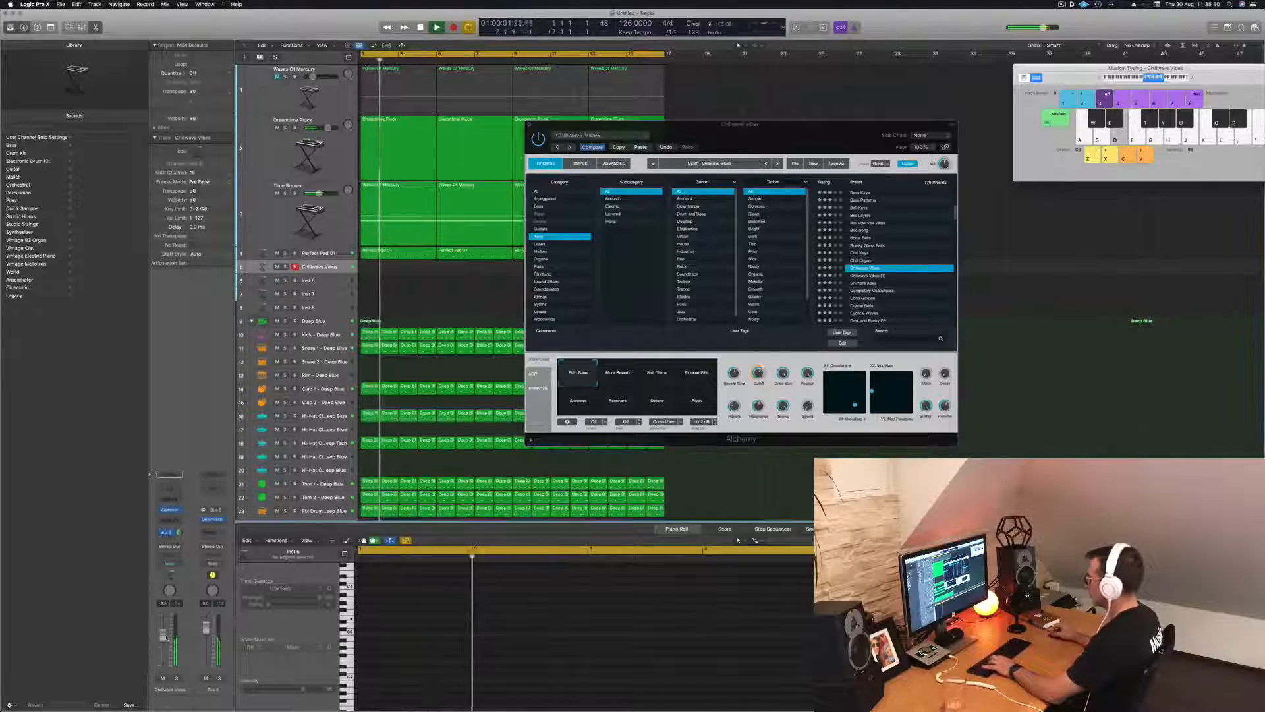
key(f)
Compare the Soft Chime, Plucked Fifth, Shimmer, Resonant, Detune and Pluck variations of Chillwave Vibes, raising the track's volume fader
click(657, 372)
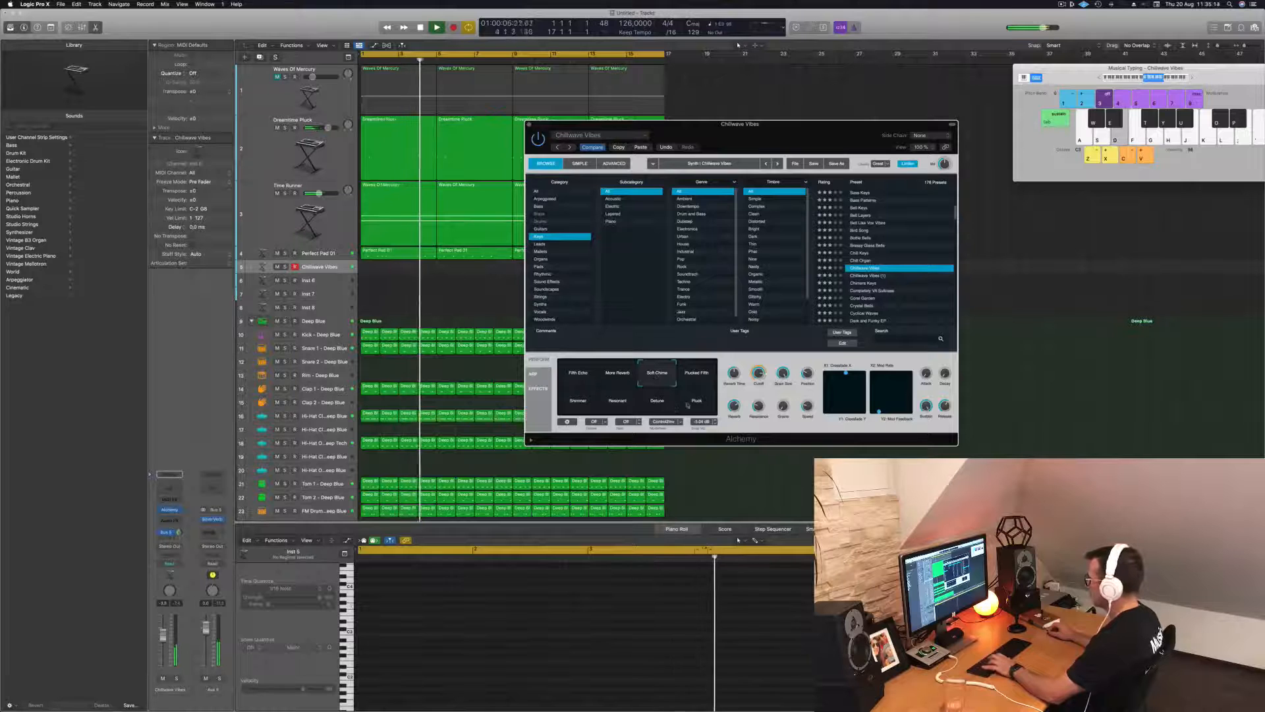
click(696, 376)
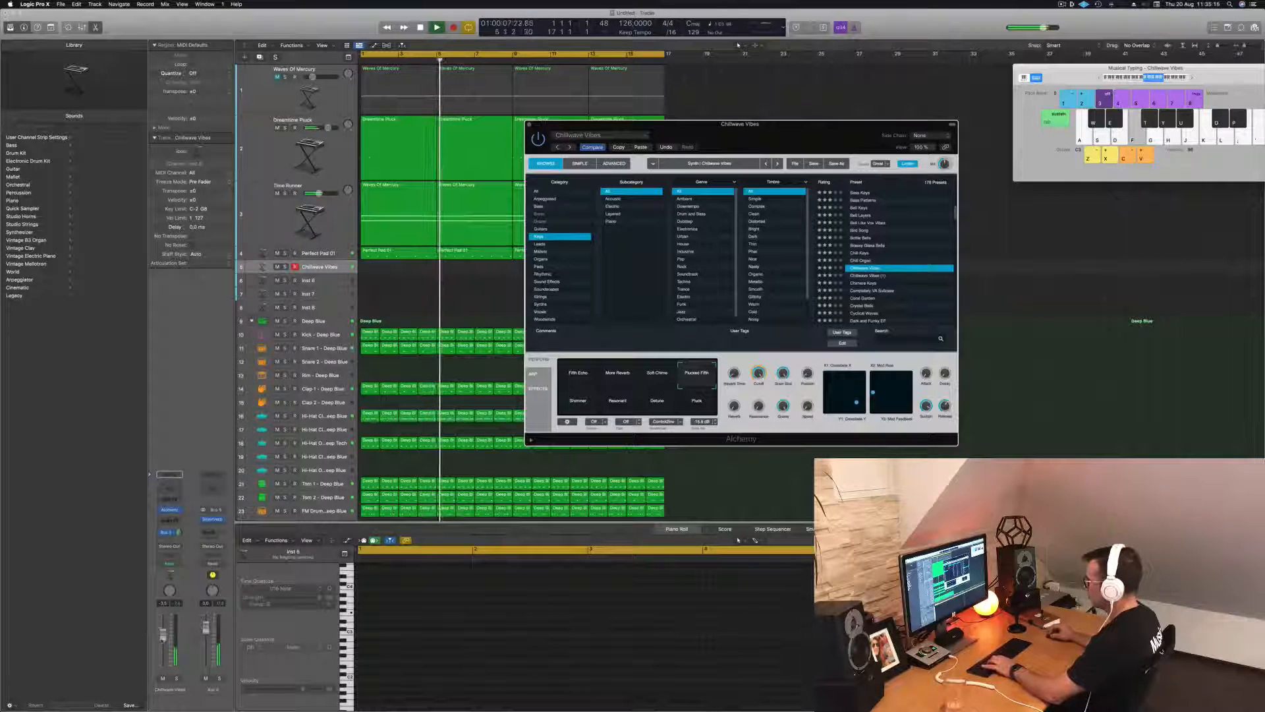
drag(162, 622, 163, 620)
key(g)
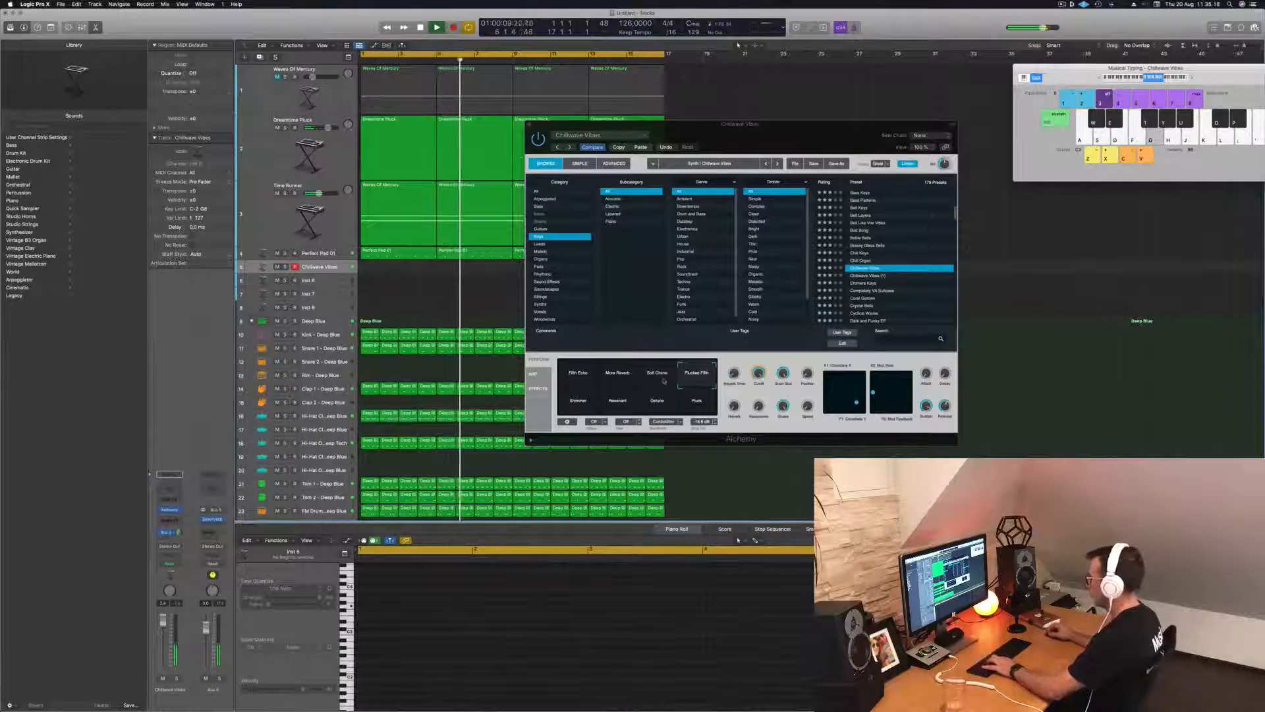
click(591, 402)
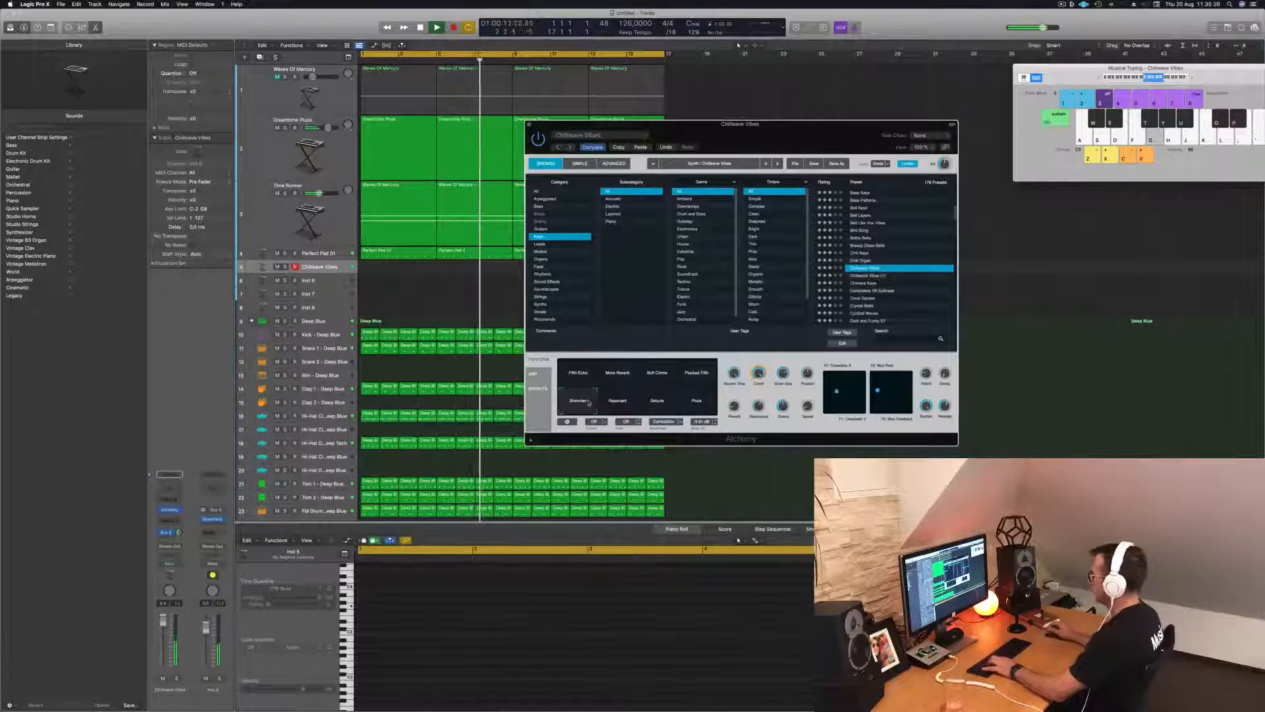
click(618, 400)
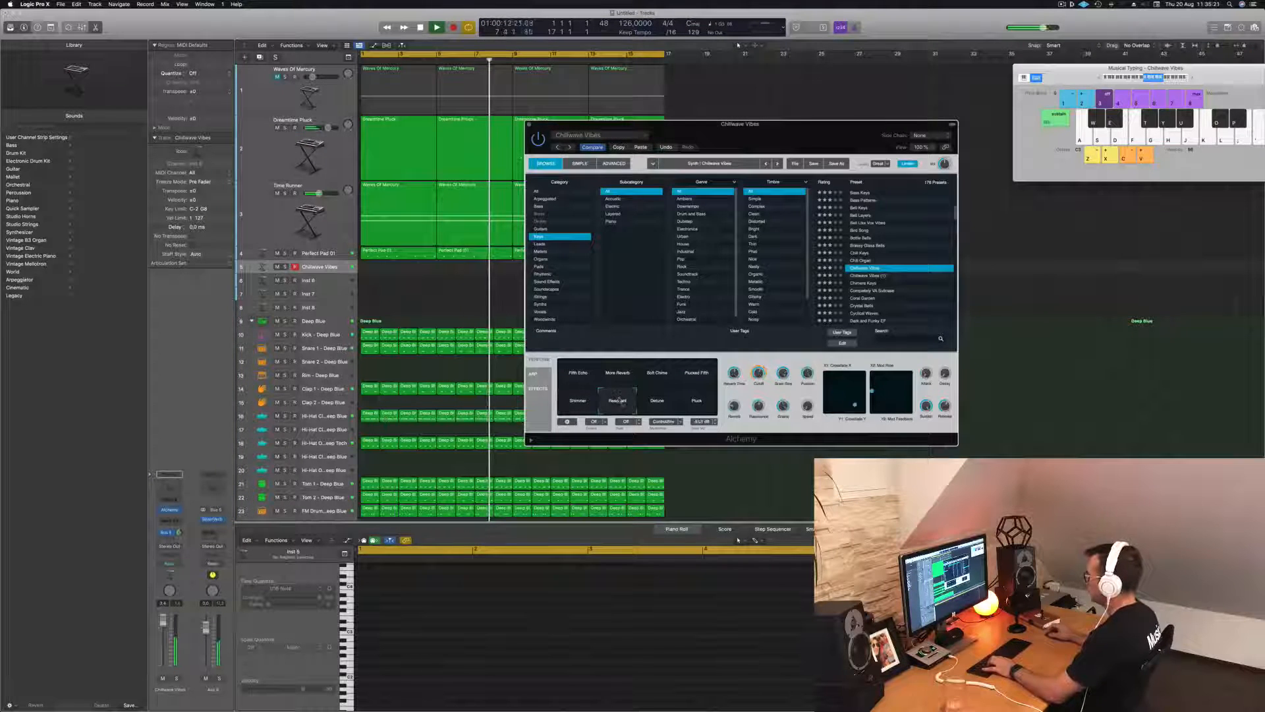
click(657, 404)
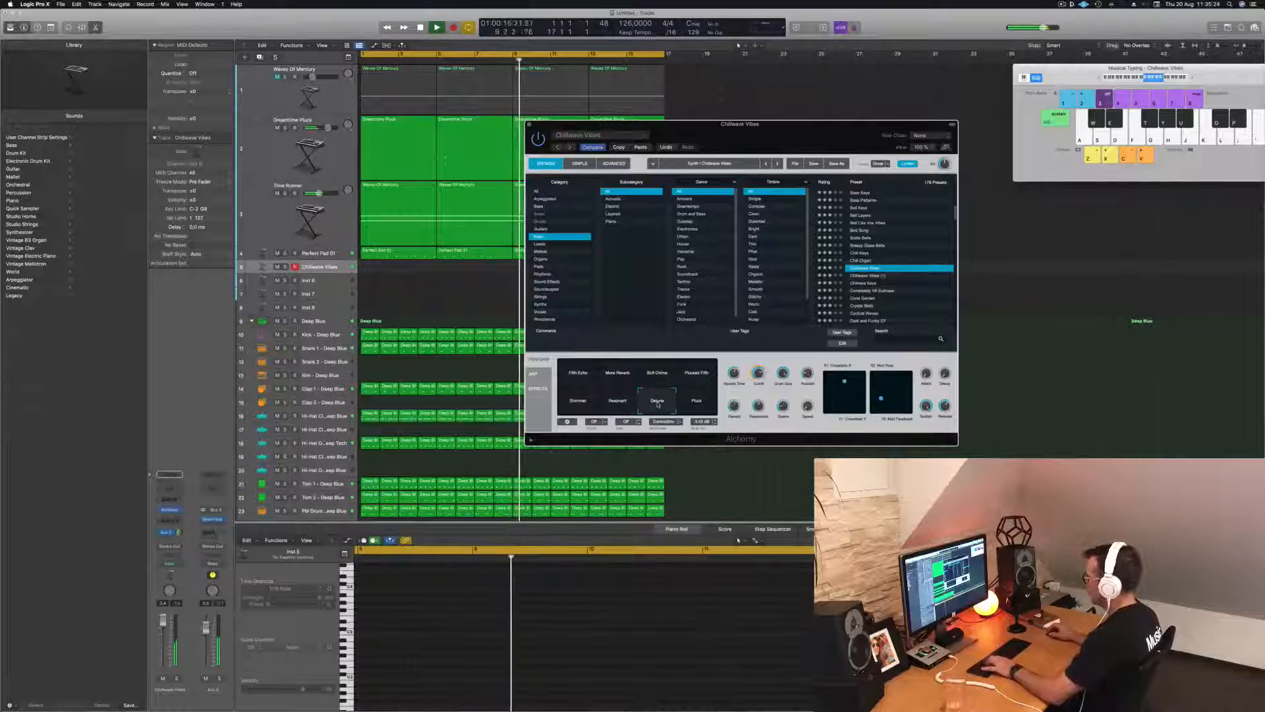
click(697, 402)
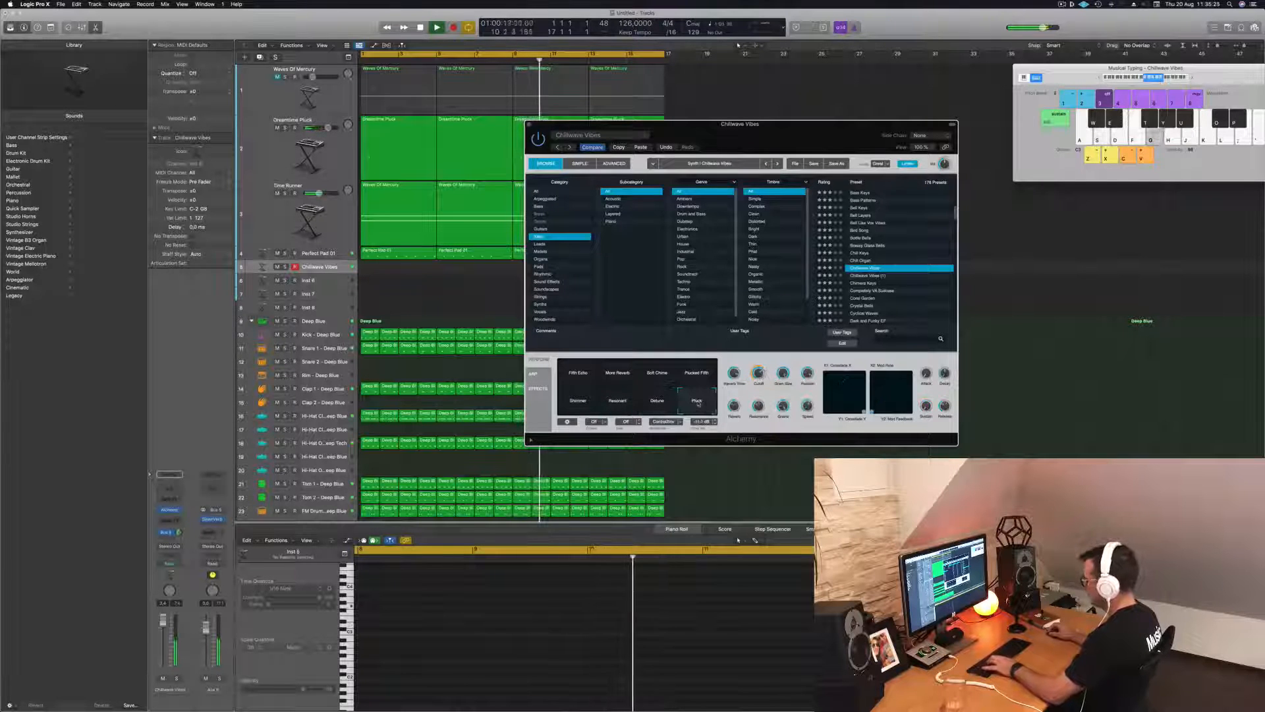
Play short phrases around middle notes with the Chillwave Vibes Pluck variation over the loop
key(k)
key(h)
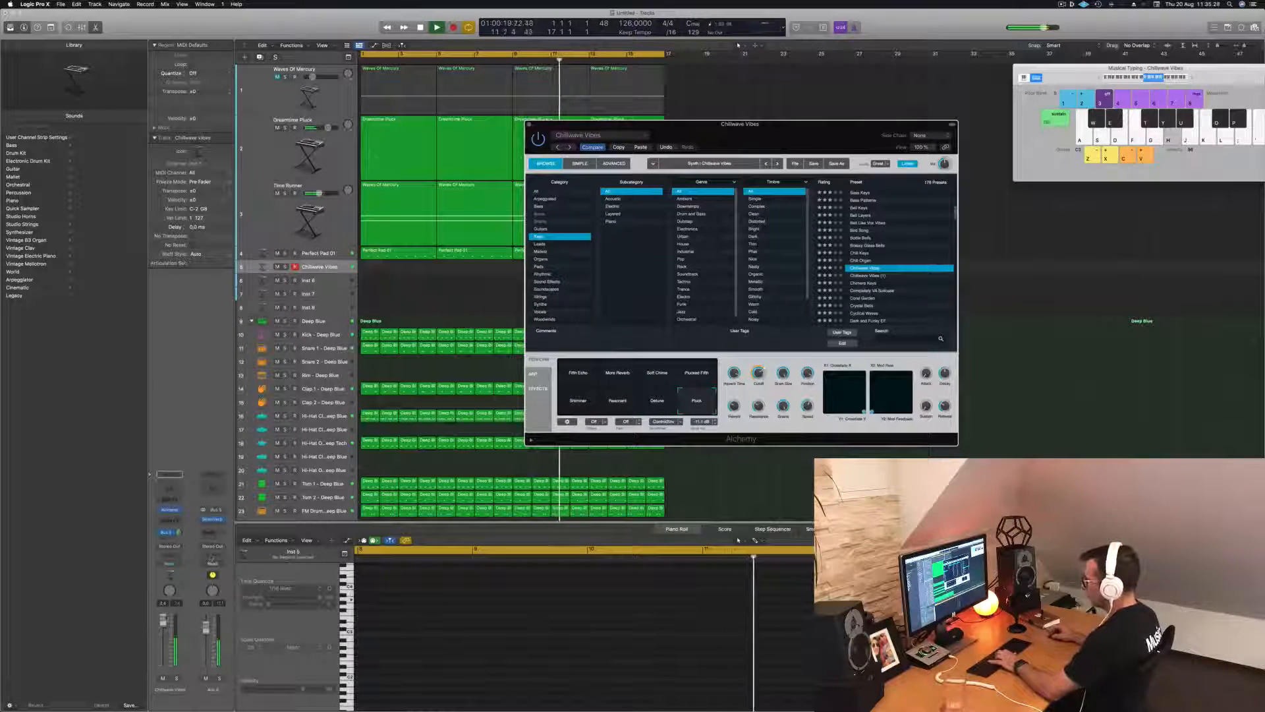
click(212, 559)
key(j)
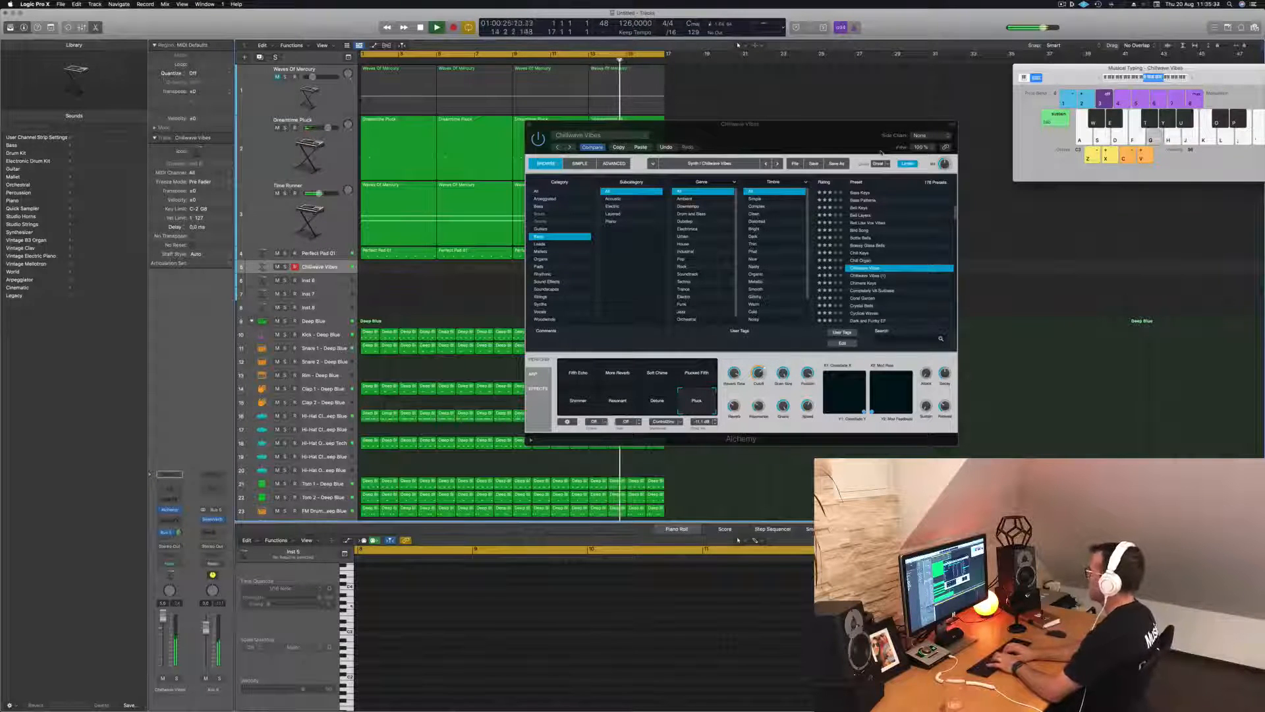
key(j)
key(k)
key(h)
key(j)
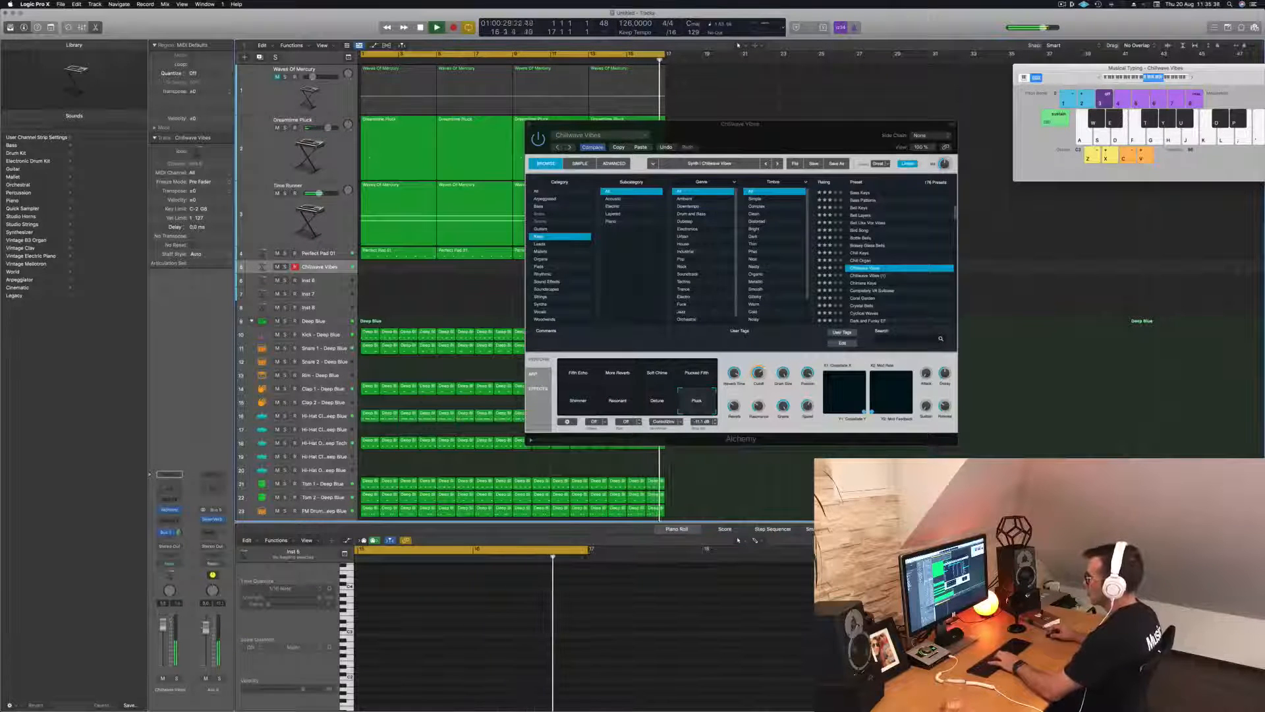
key(k)
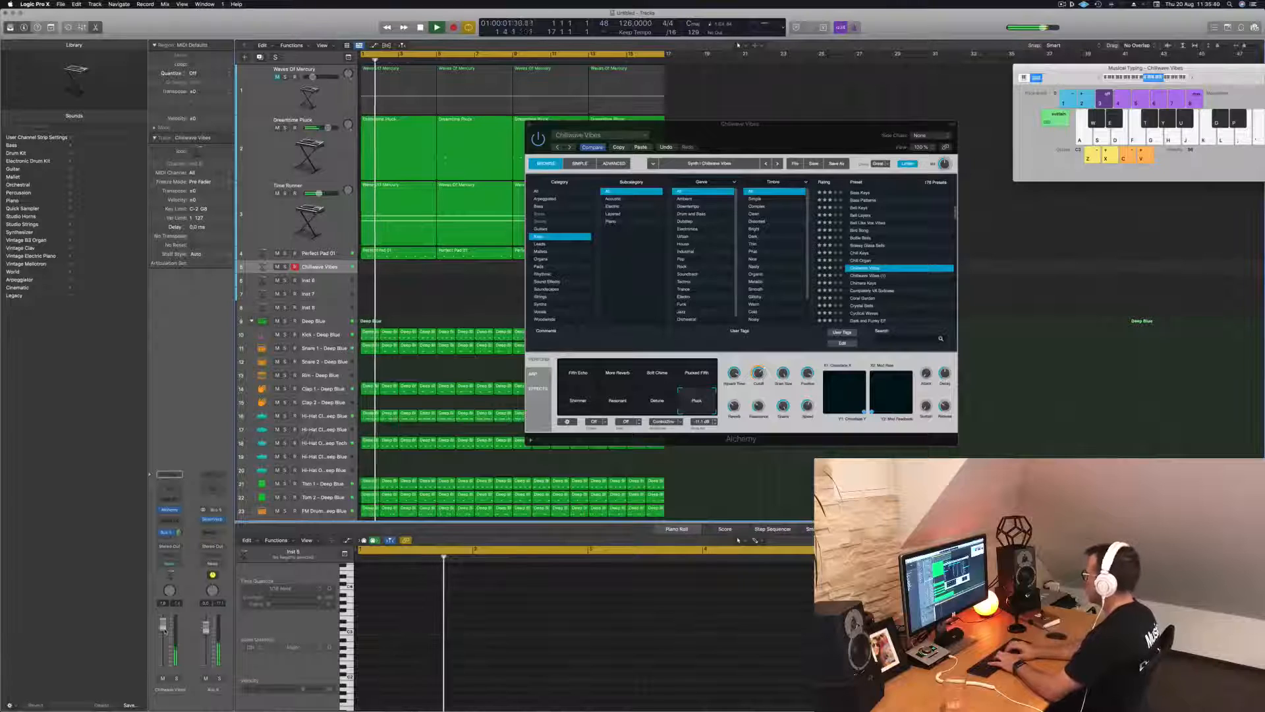
key(k)
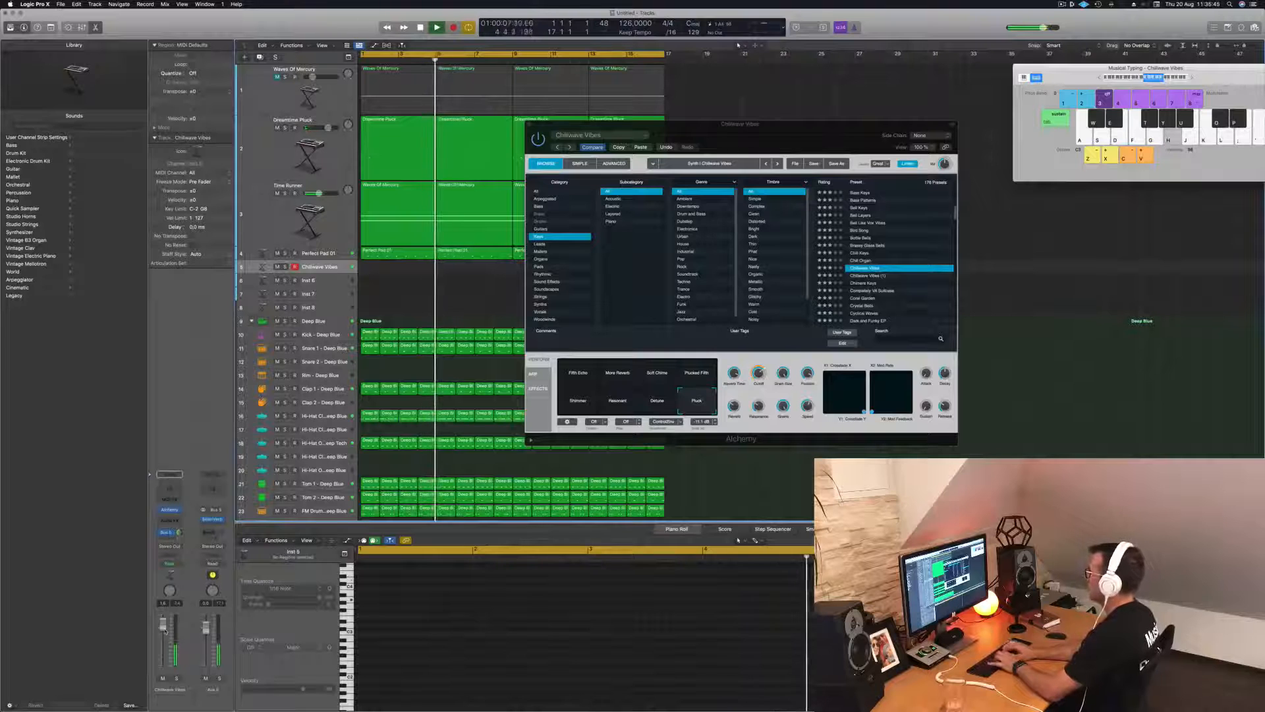
Improvise a longer melody across high and low notes with the Chillwave Vibes Pluck variation over the loop
key(semicolon)
key(l)
key(k)
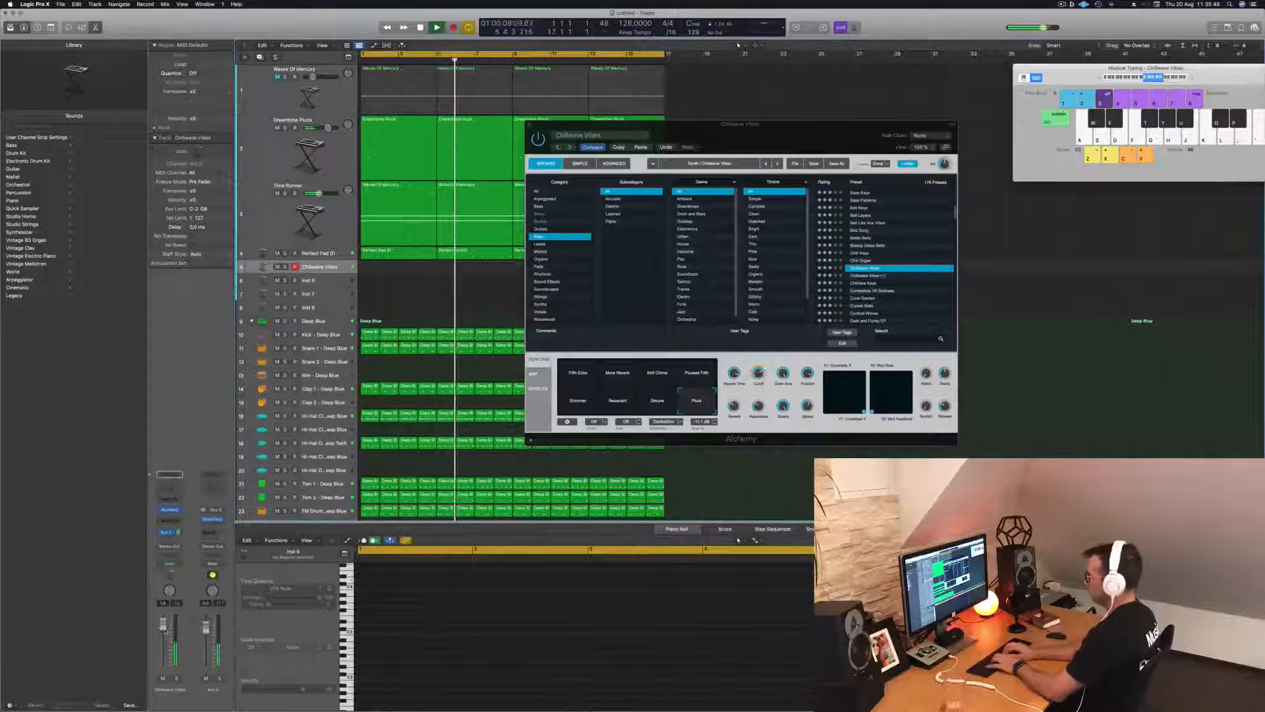
key(s)
key(s)
key(d)
key(semicolon)
key(l)
key(k)
key(l)
key(j)
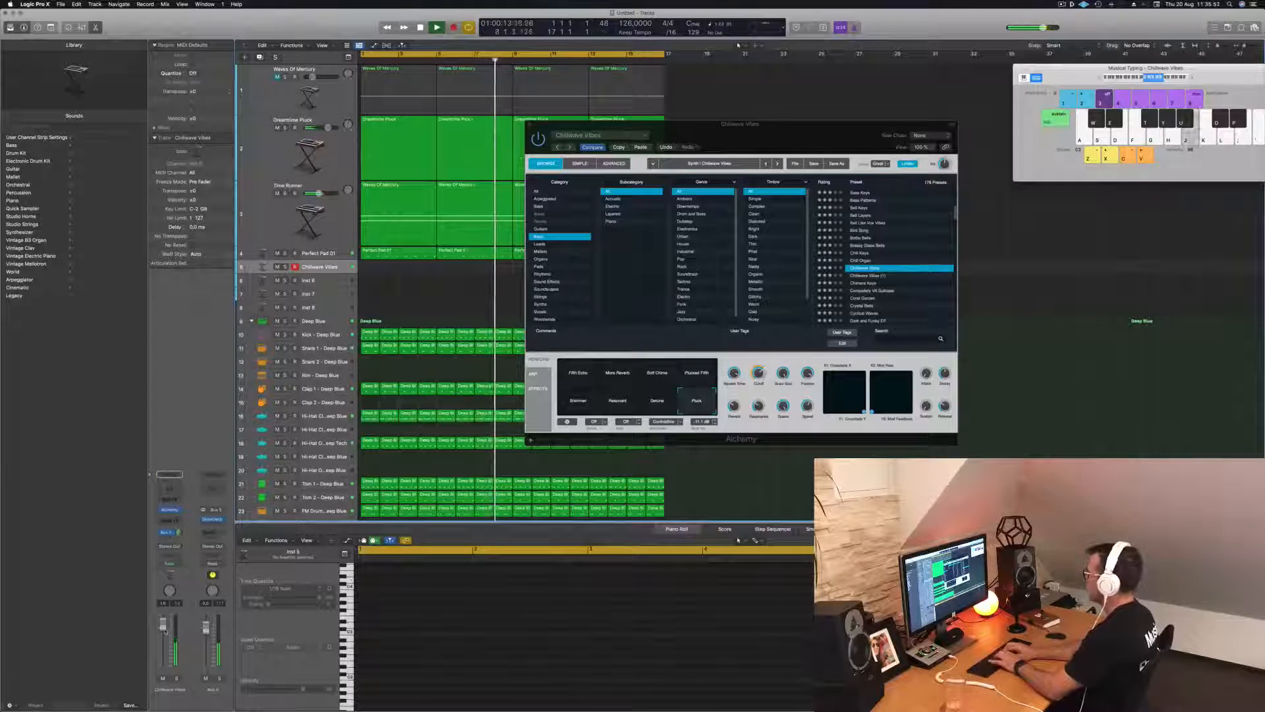
key(f)
key(j)
key(h)
key(g)
key(k)
key(l)
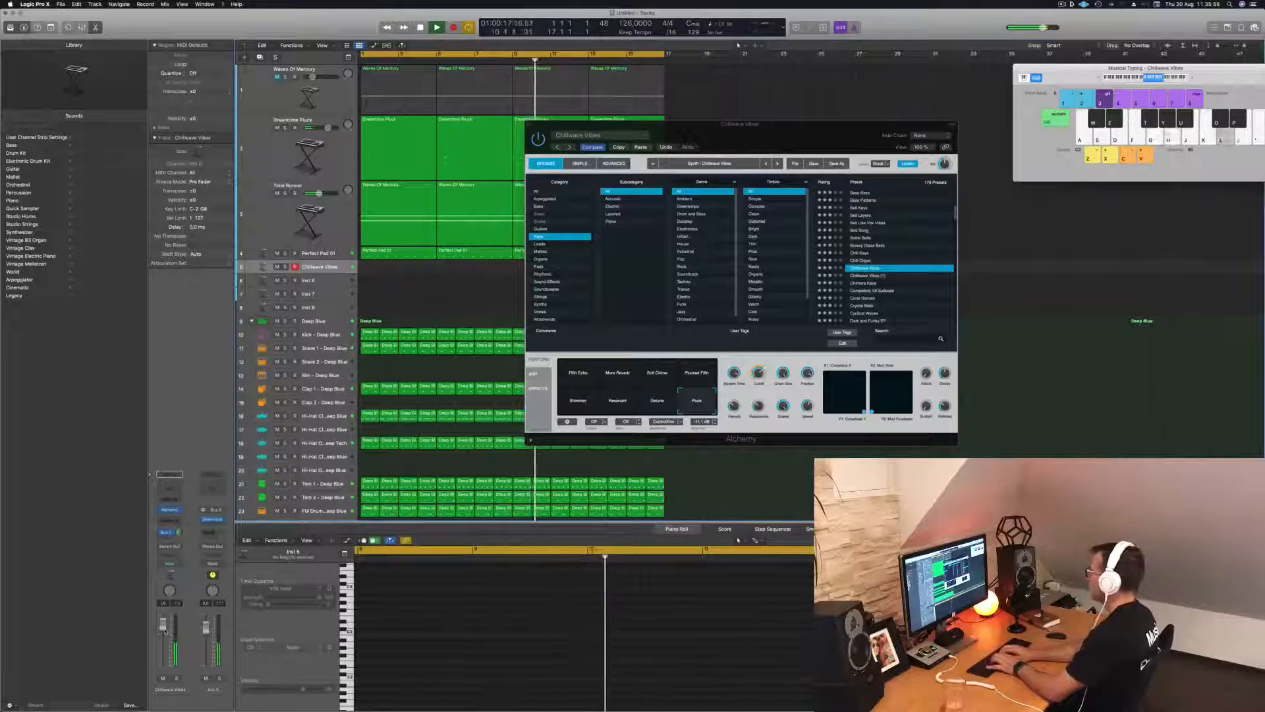
key(k)
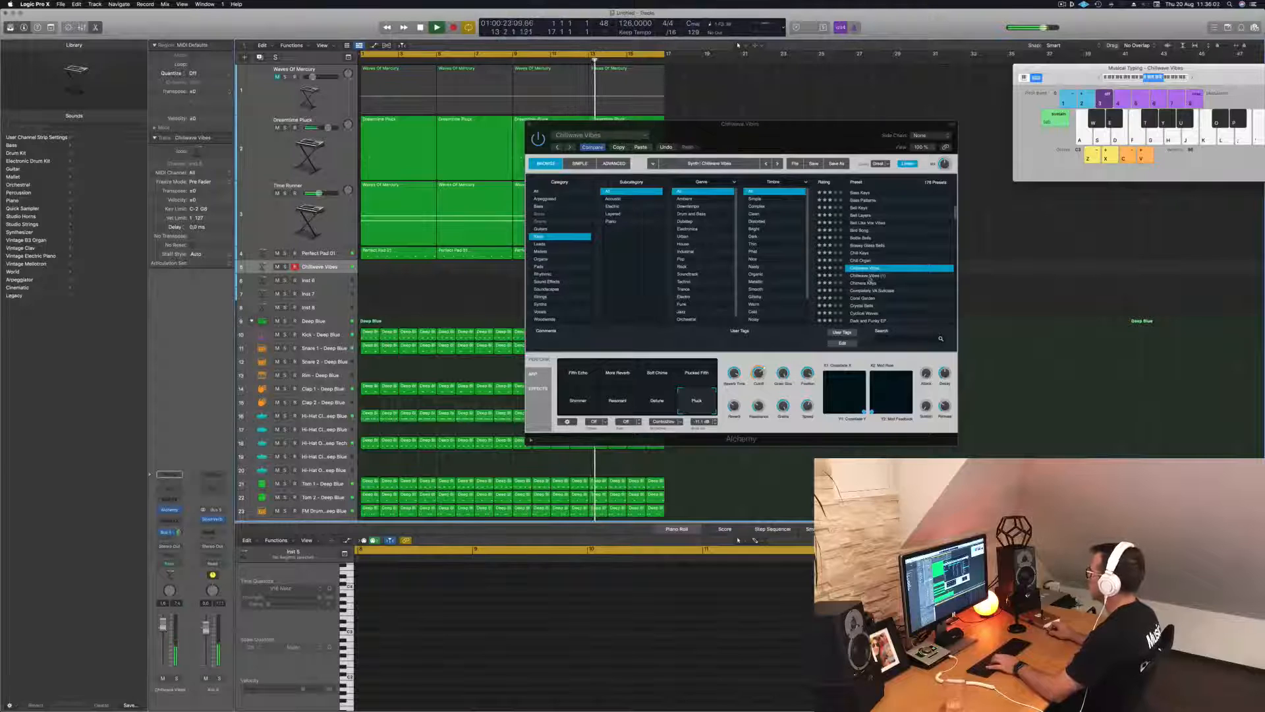
Audition the second Chillwave Vibes preset, Chimera Keys, Completely VA Suitcase and Coral Garden, and load Crystal Bells
click(869, 276)
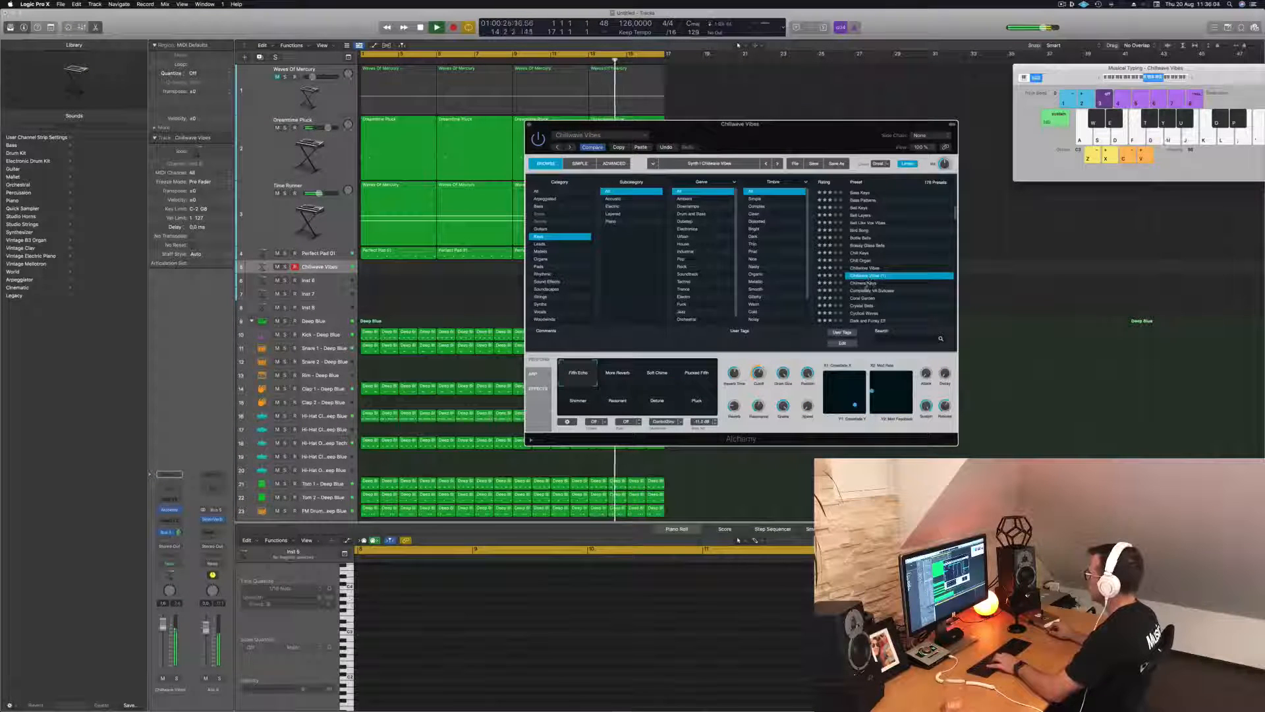
click(864, 283)
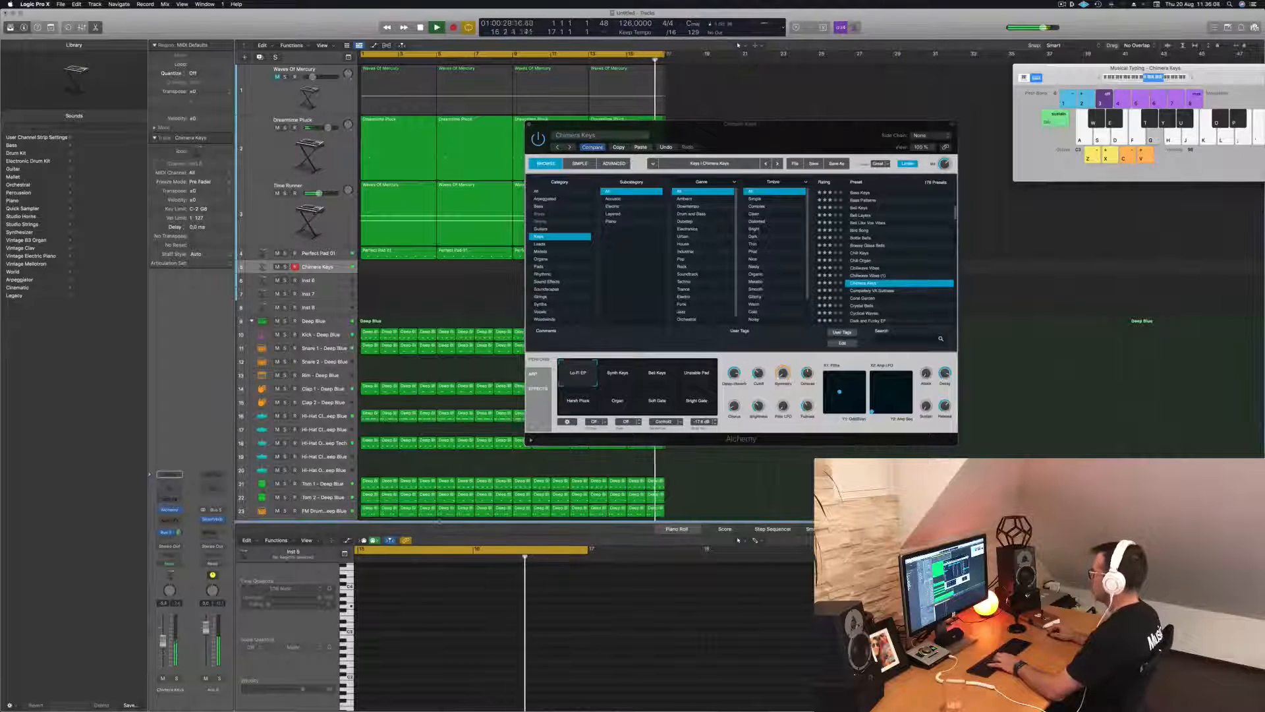
click(872, 292)
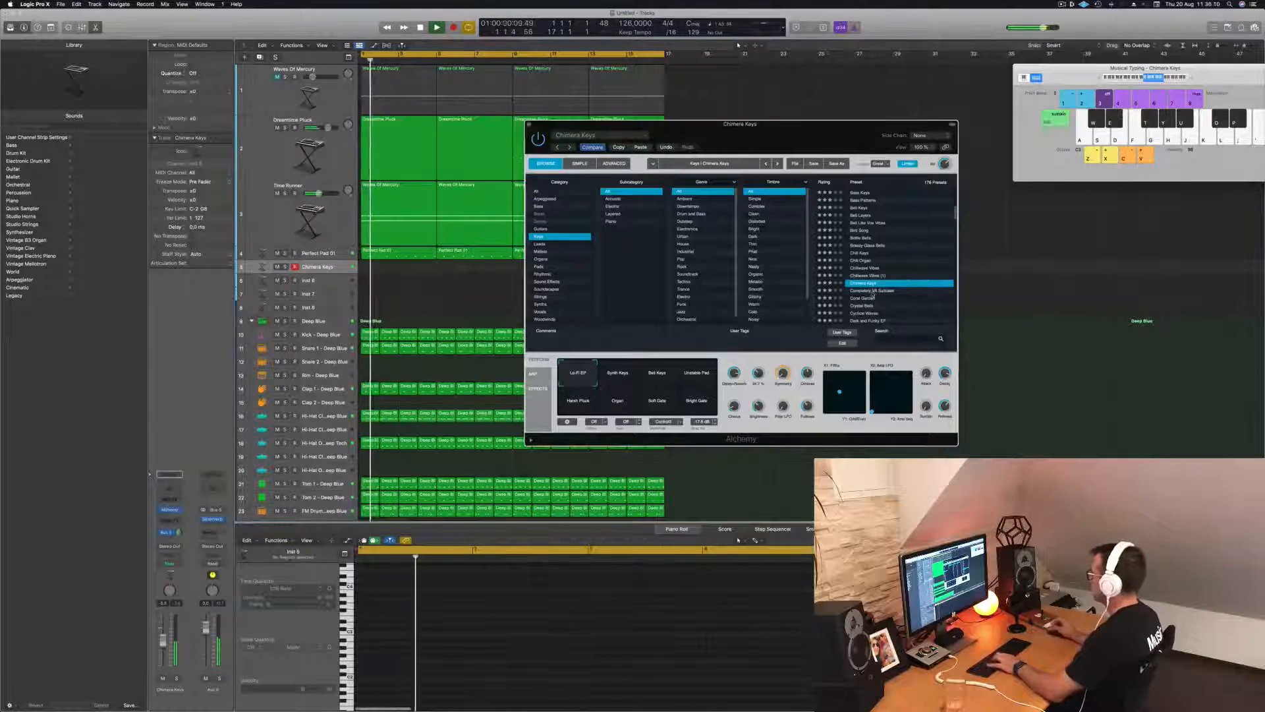
click(872, 291)
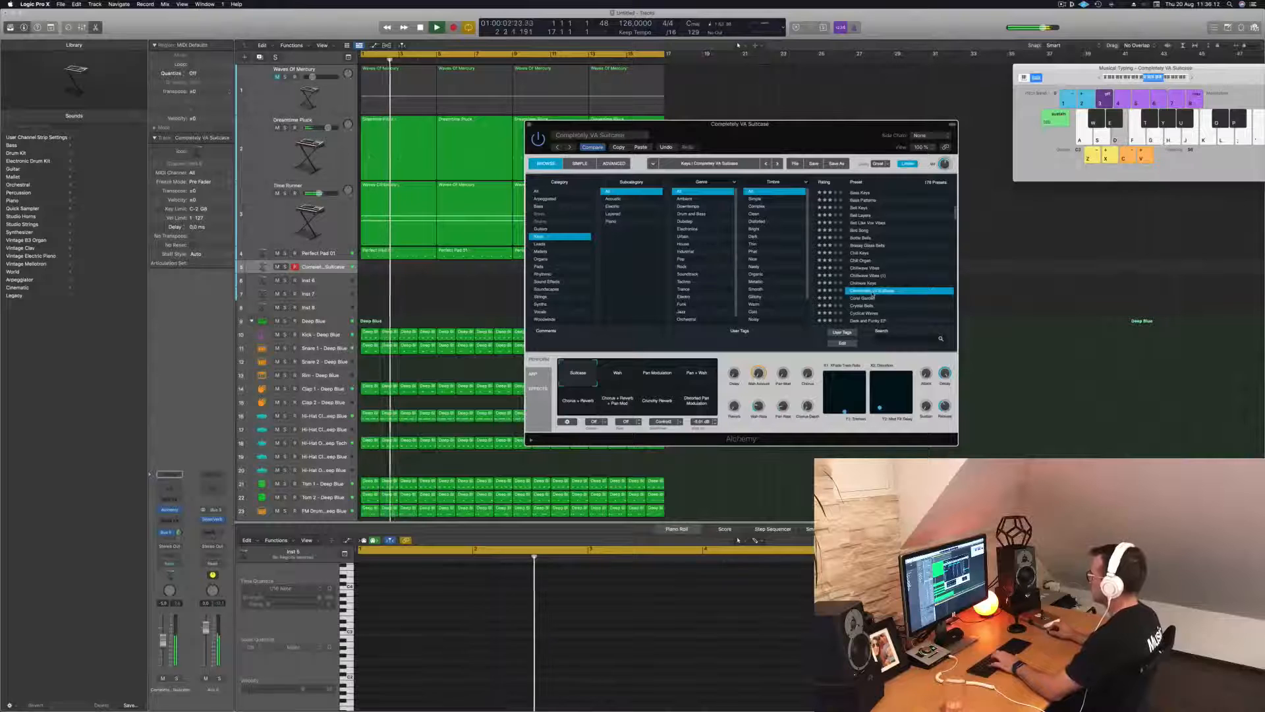
click(873, 297)
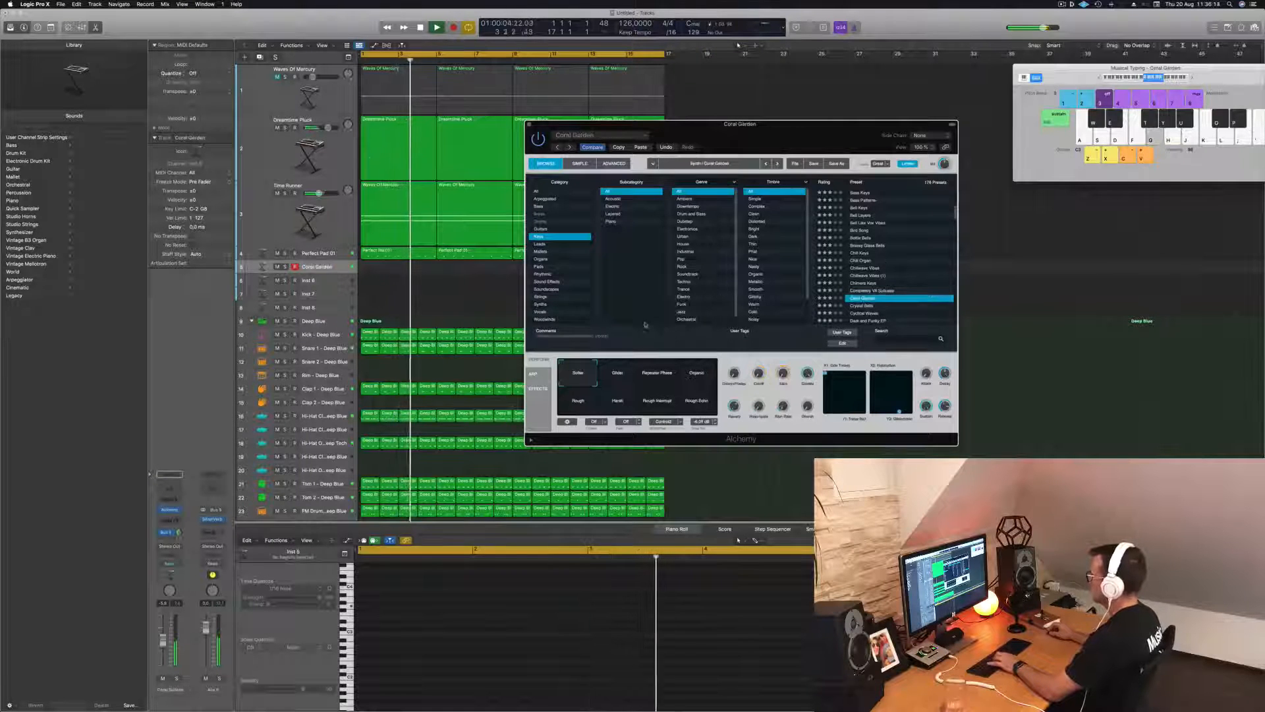
click(863, 305)
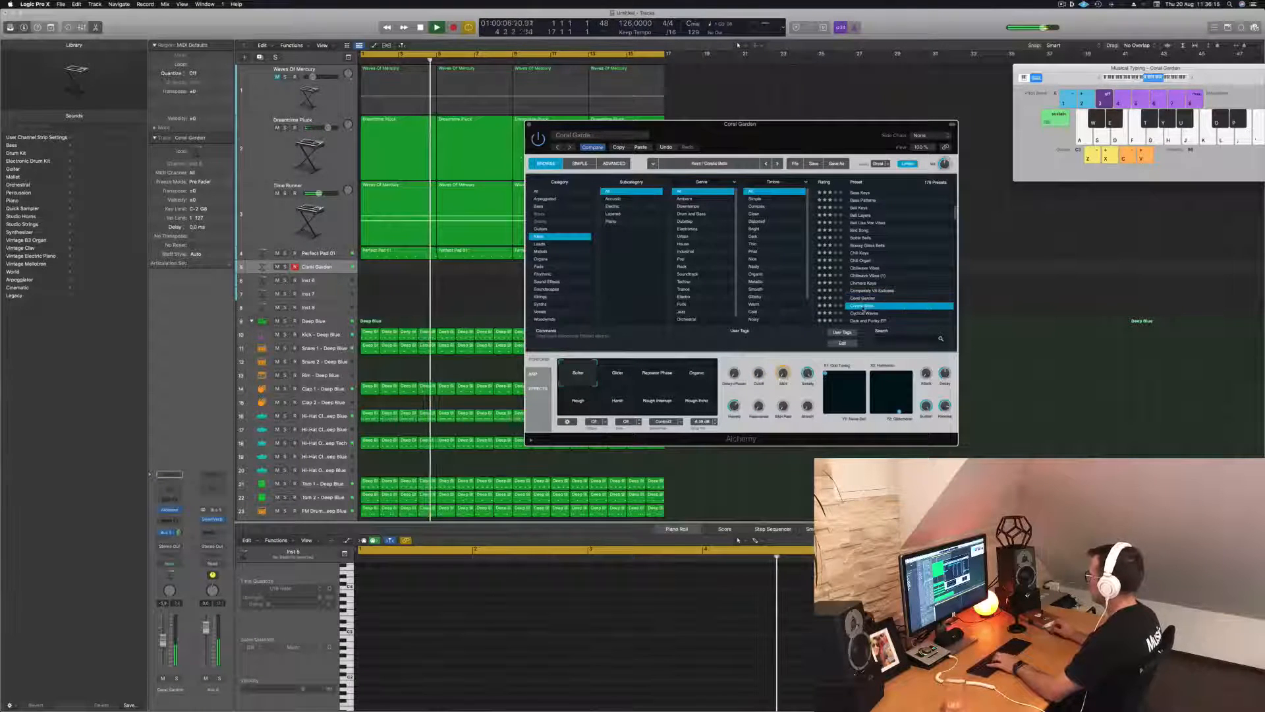
scroll(876, 270, down, 2)
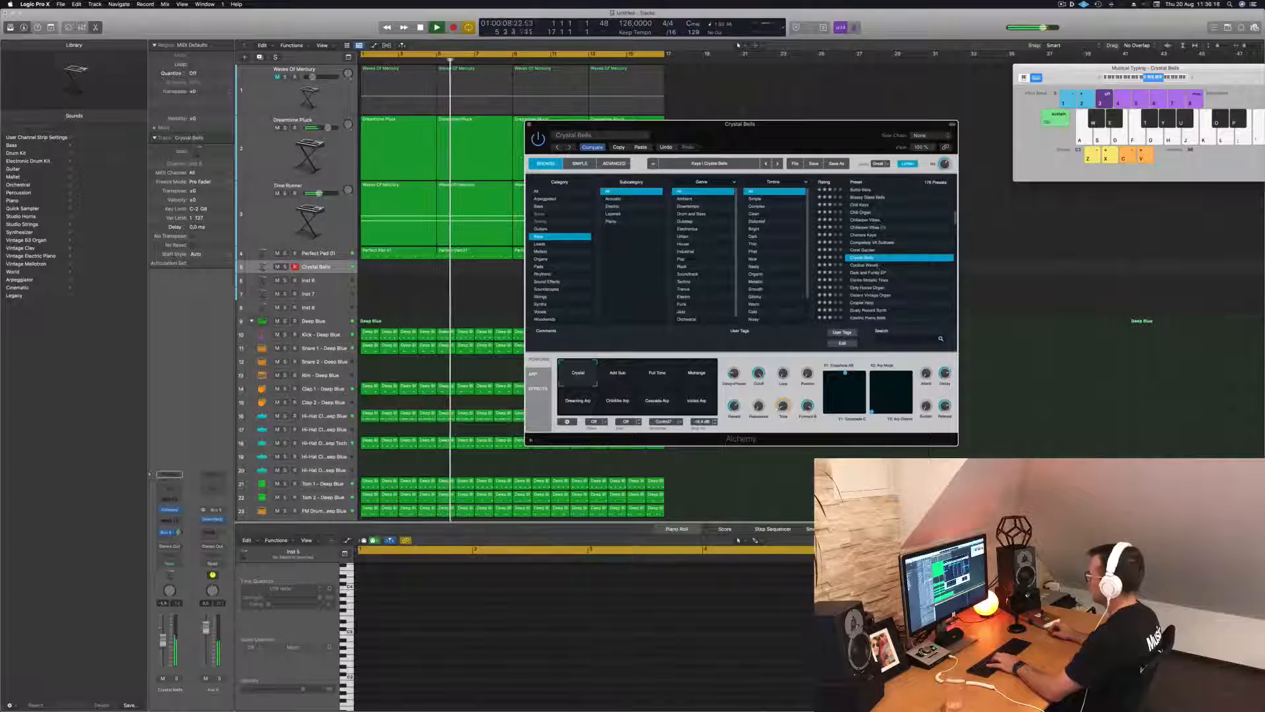
Lower the Crystal Bells track's volume fader slightly and play short phrases over the loop in different octaves
drag(163, 640, 163, 647)
key(h)
key(j)
key(g)
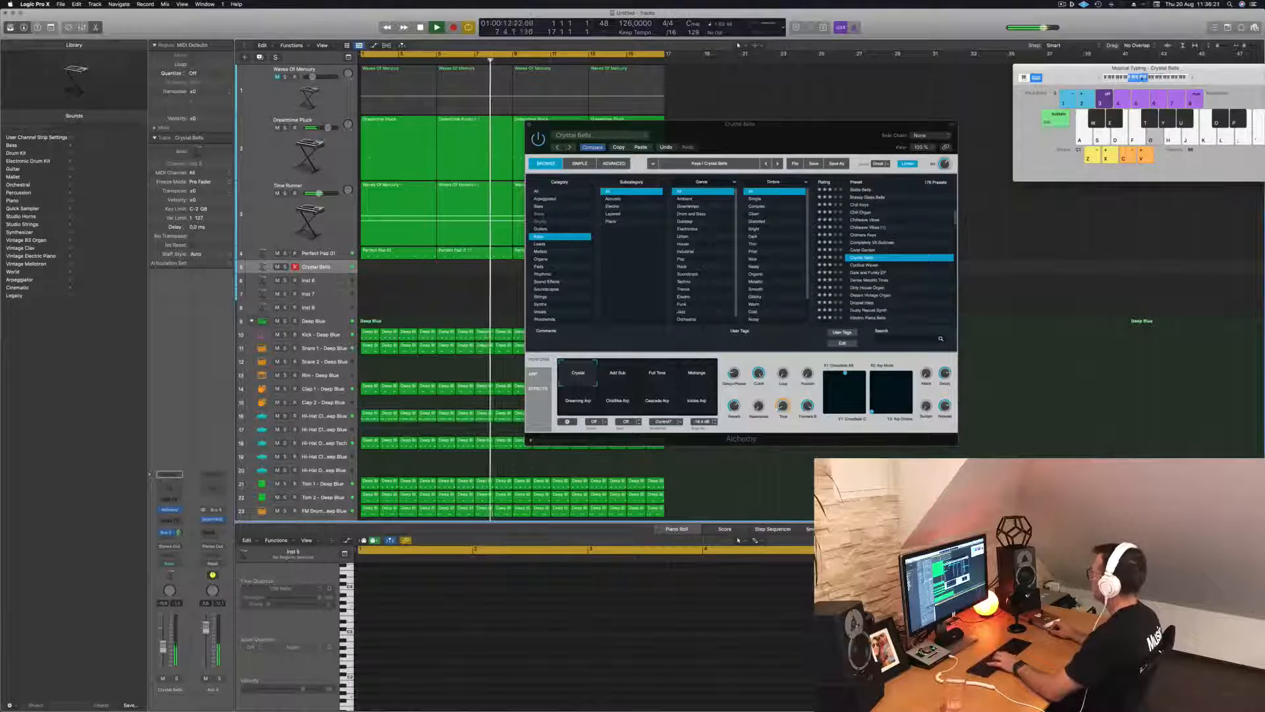
key(g)
key(g)
key(h)
Audition Dirty House Organ and step down the preset list to load Droplet Harp
click(867, 289)
click(867, 288)
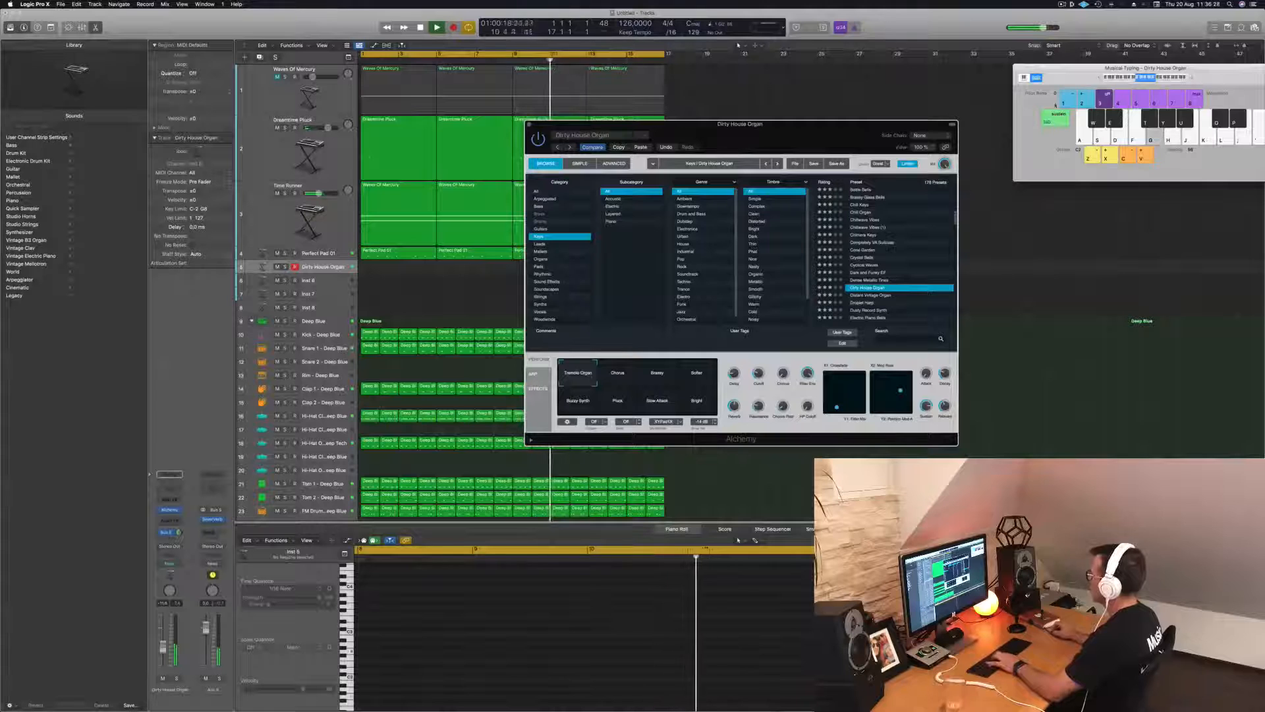
key(Down)
key(Down)
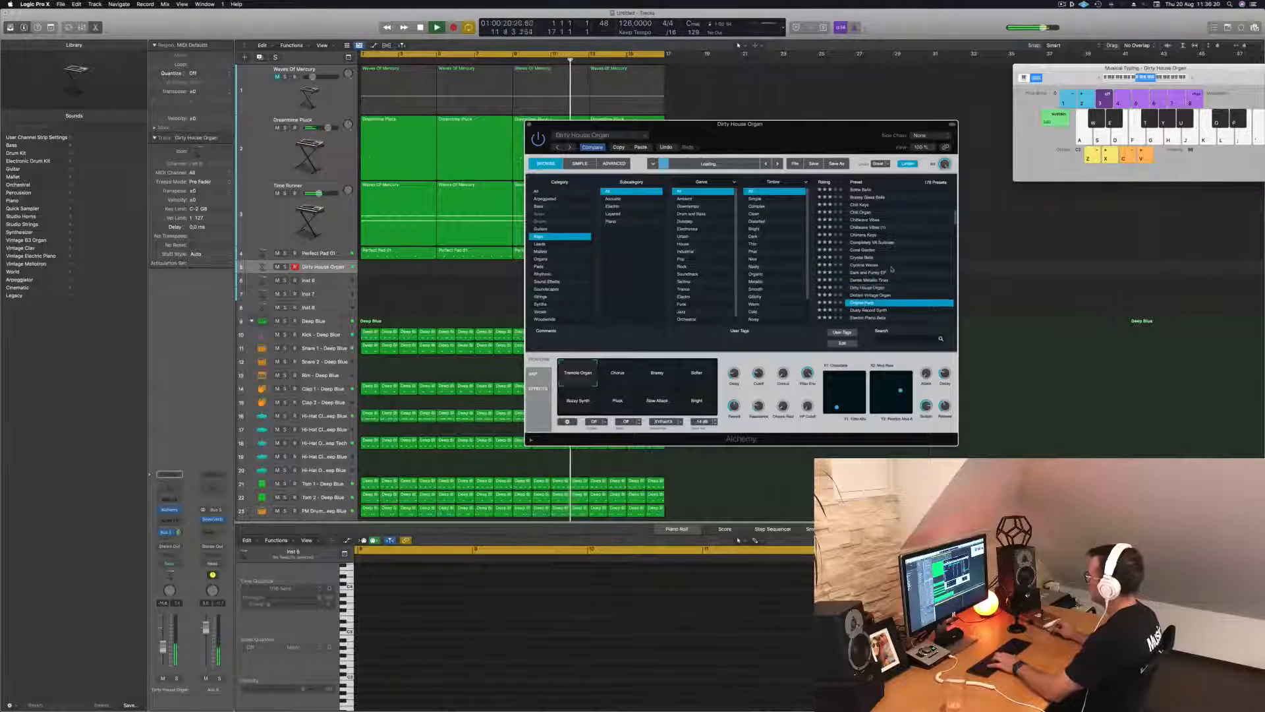
scroll(892, 268, down, 2)
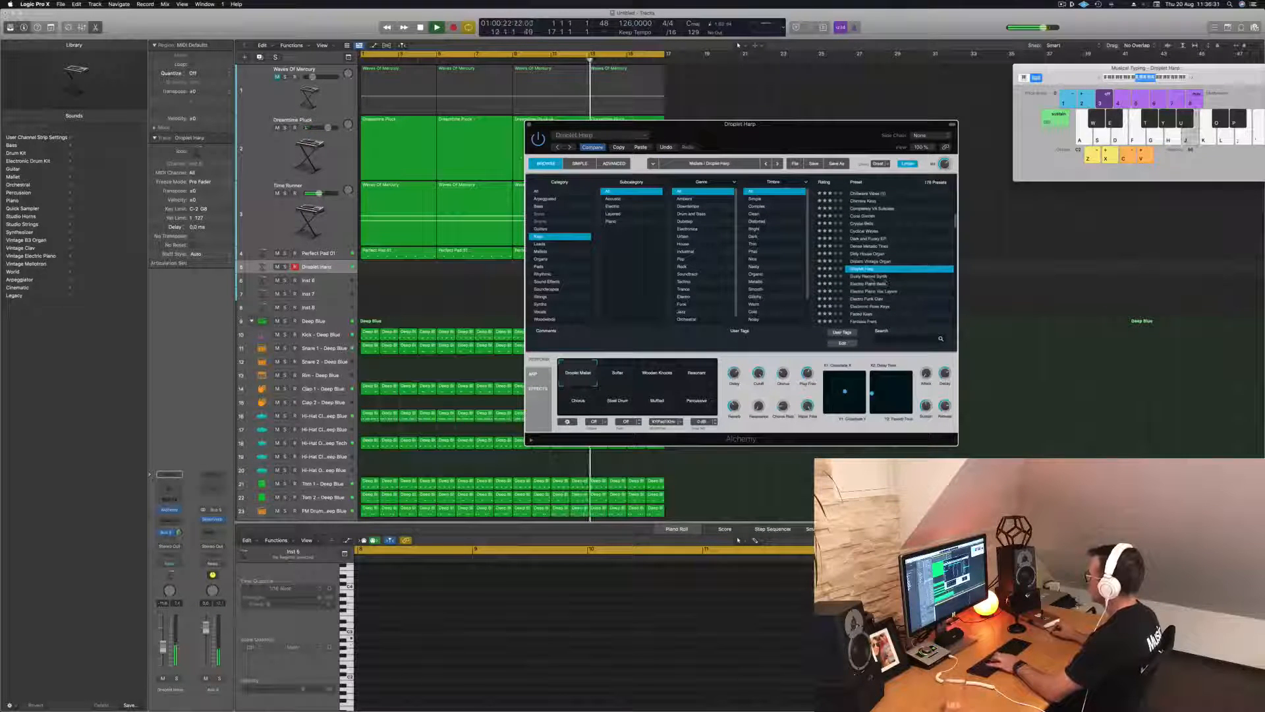
Audition Dusty Record Synth with its Spacey, Atmos Pad and Deep Pad variations over the loop
click(872, 277)
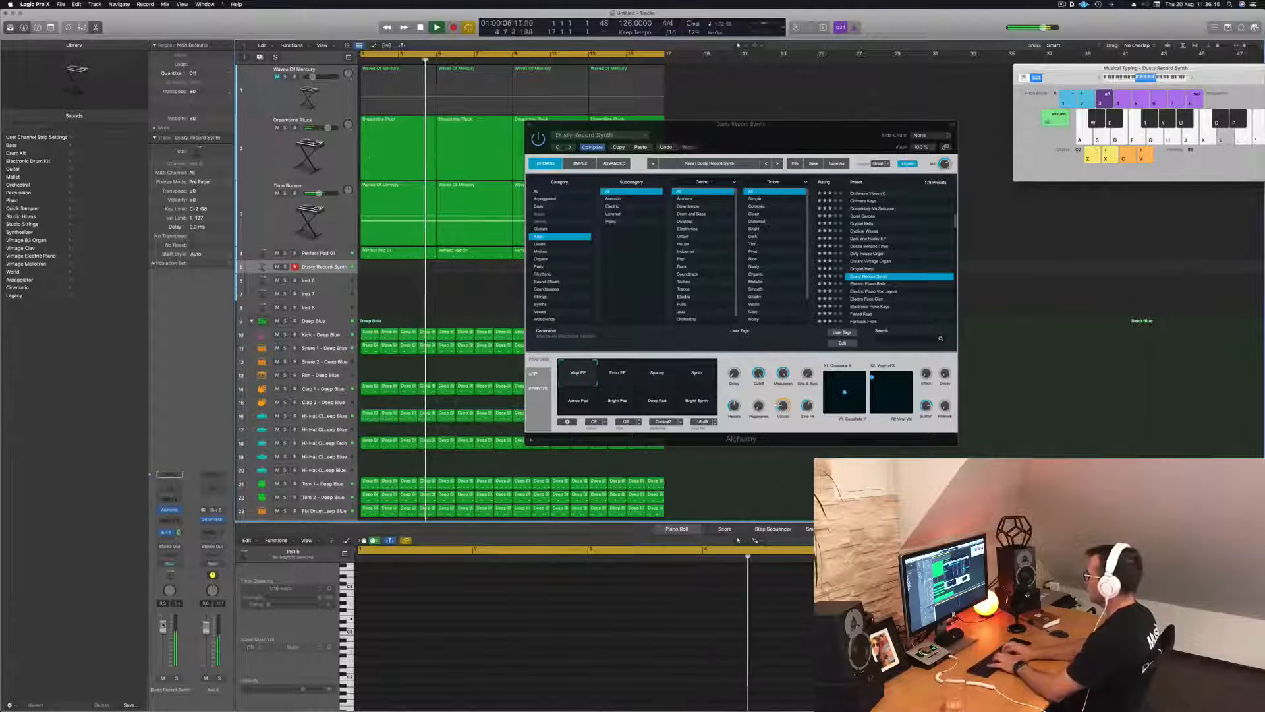
click(662, 378)
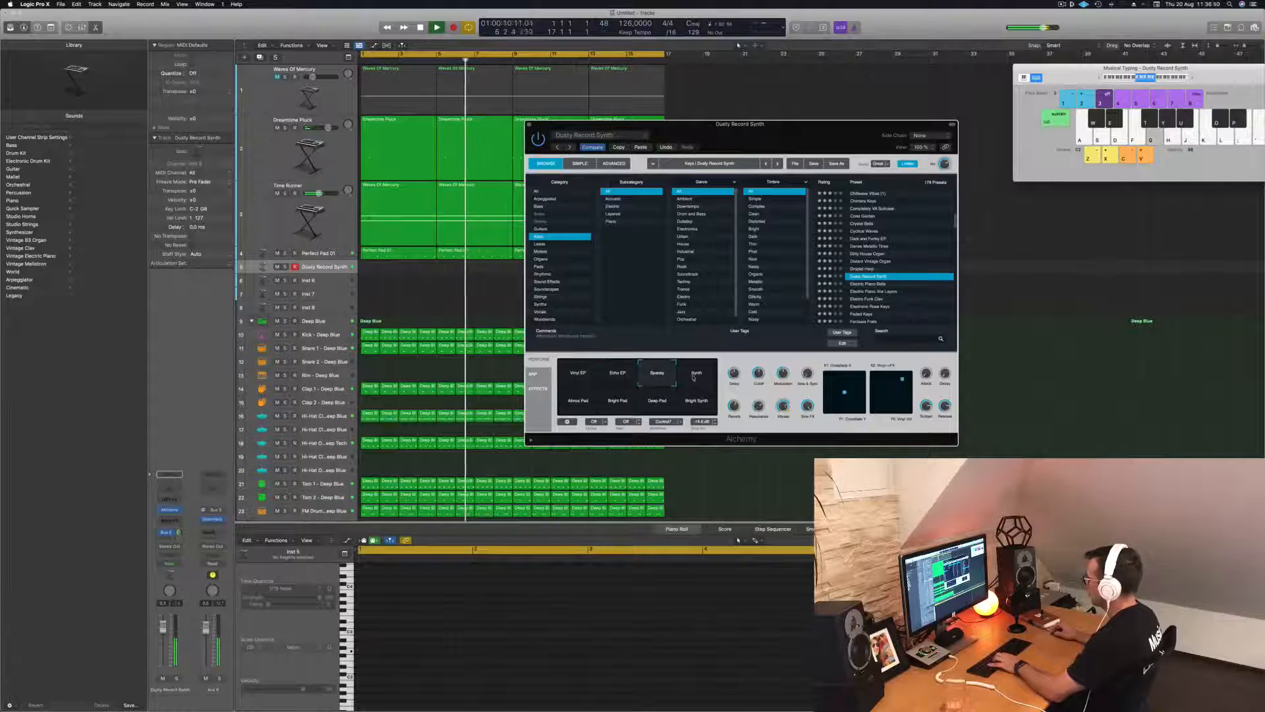
click(577, 401)
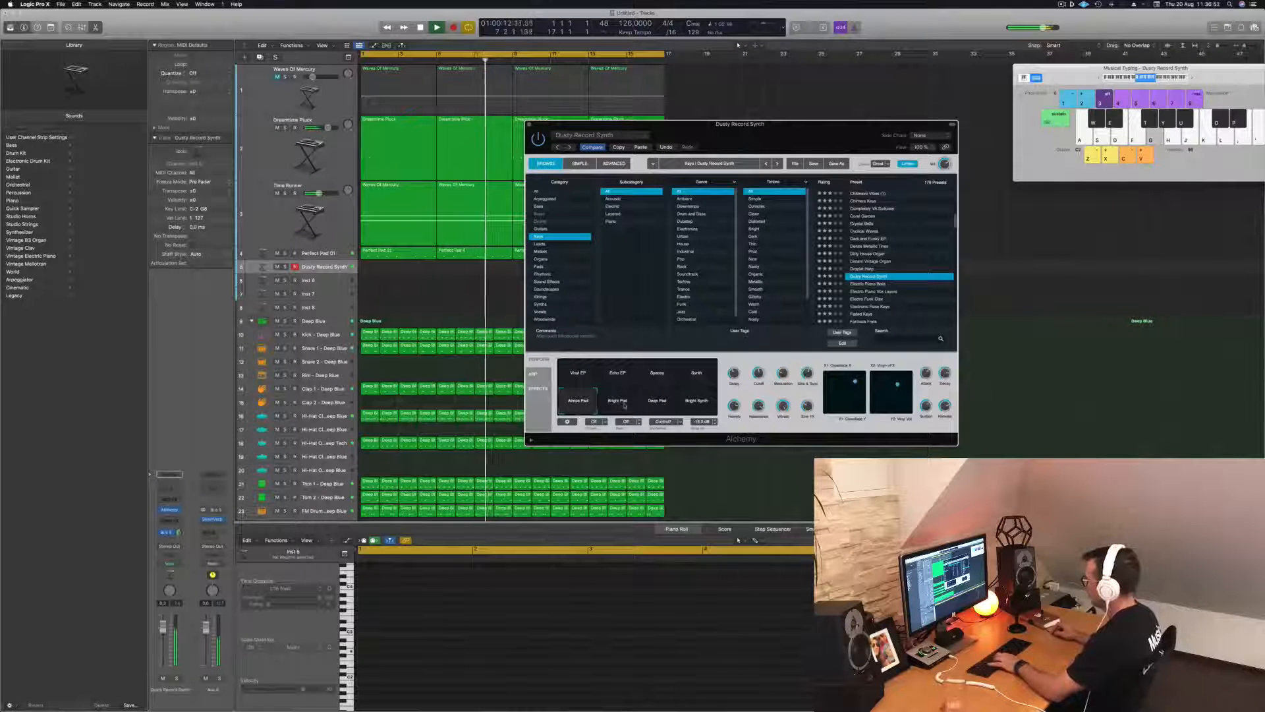
click(657, 404)
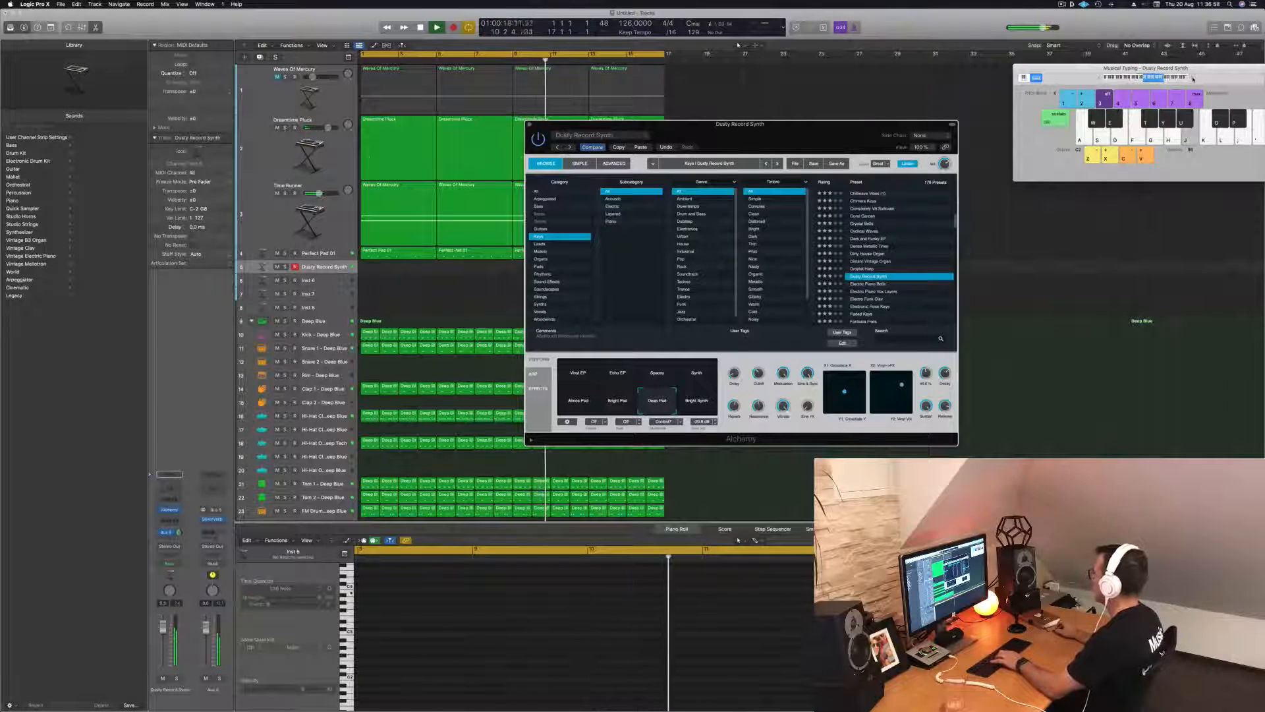
key(h)
key(f)
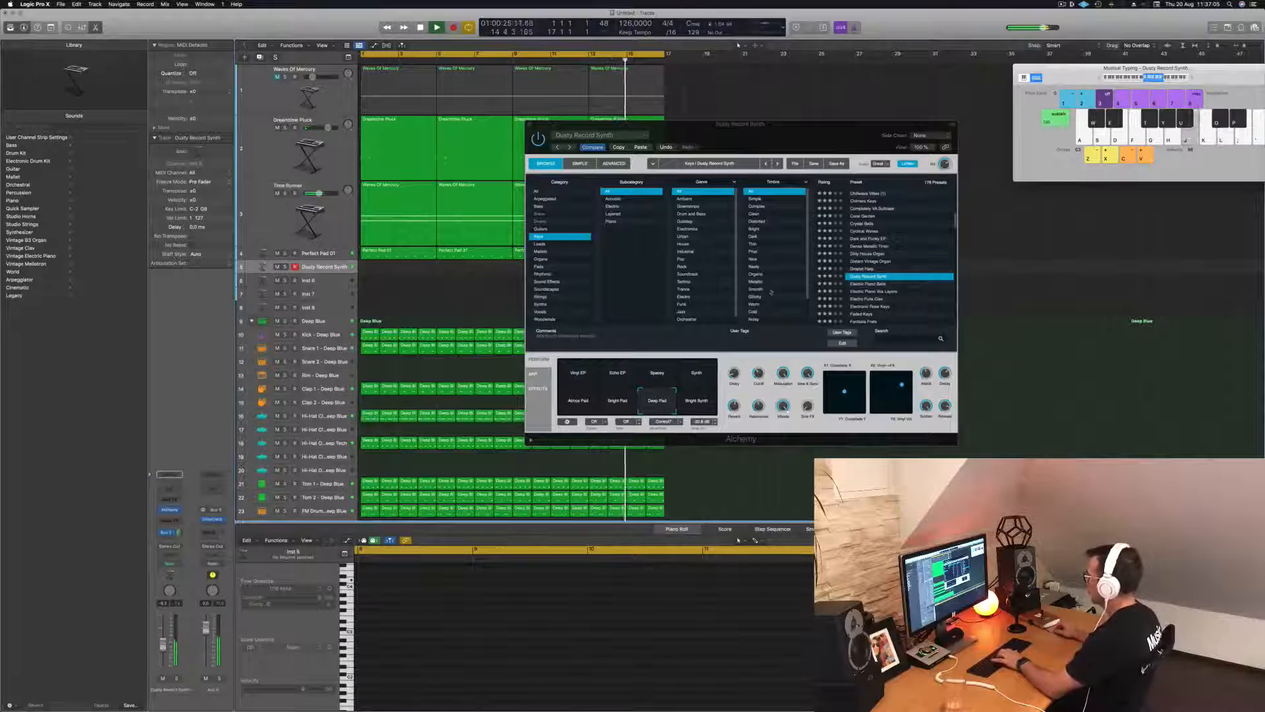
Audition the Electro Funk Clav, Faded Keys, Fizzy Bell Keys and Flute Hold presets
click(870, 298)
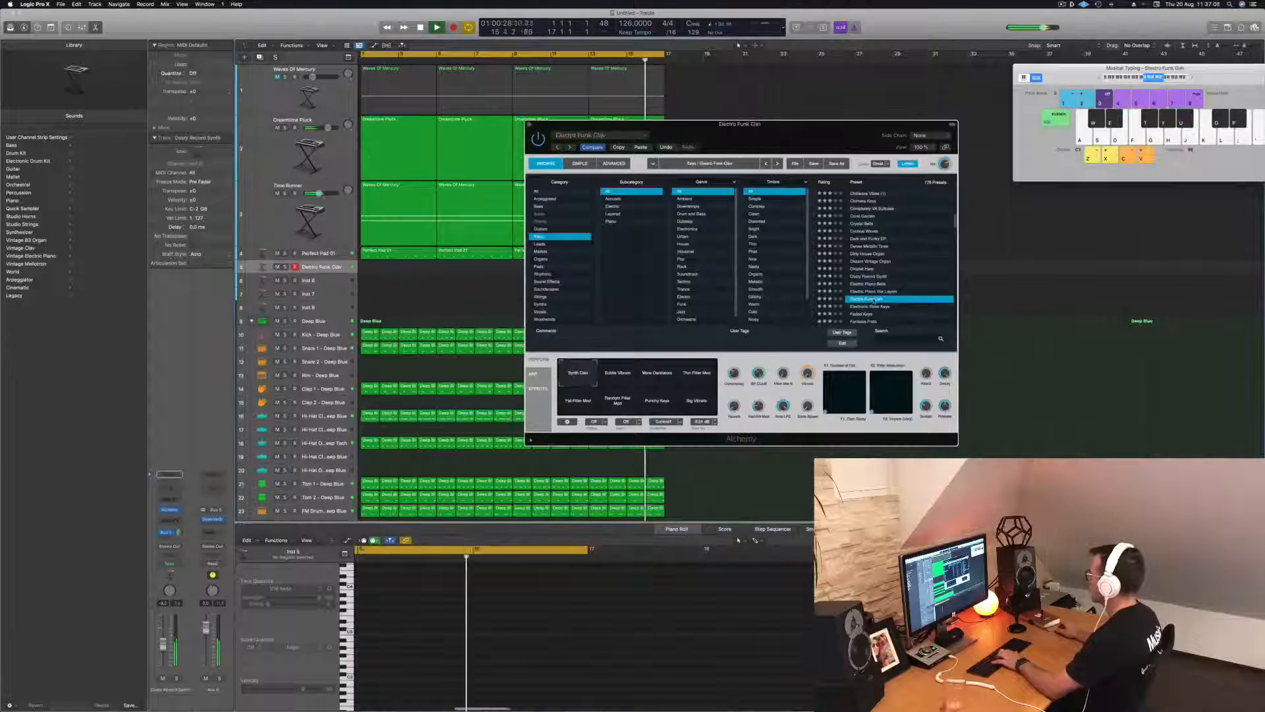
scroll(869, 290, down, 2)
click(868, 276)
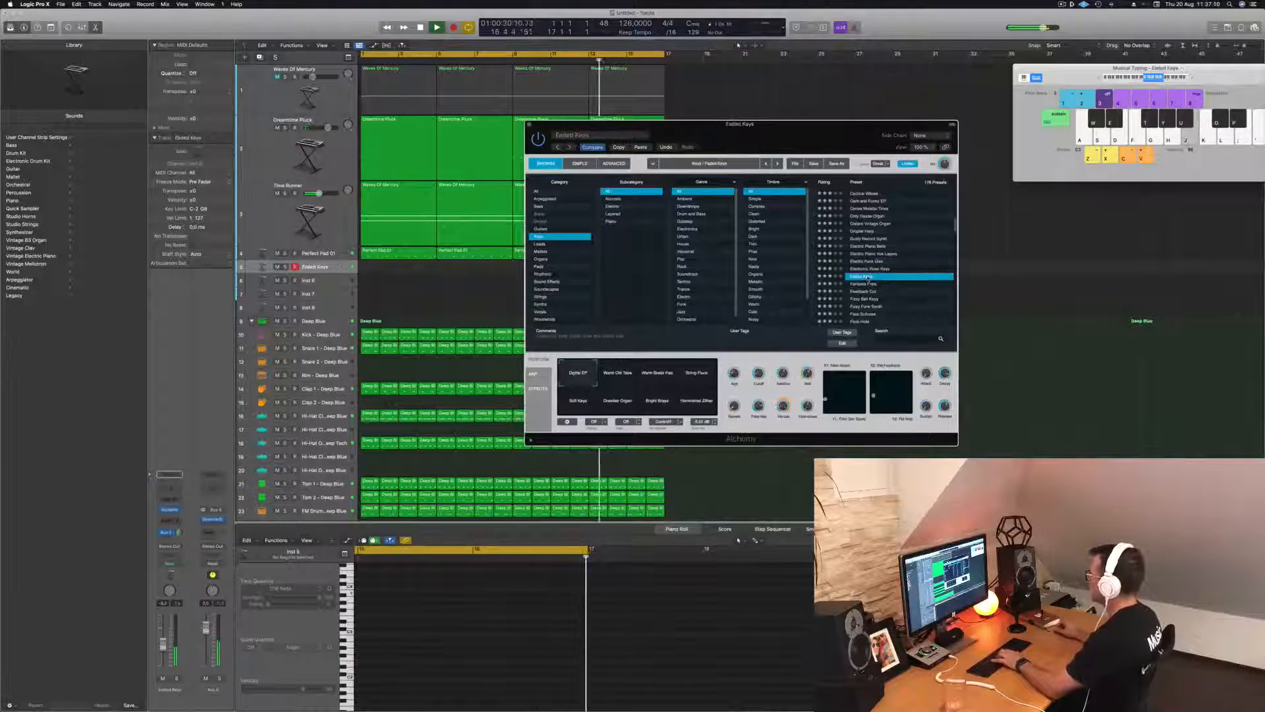
scroll(867, 257, down, 2)
click(867, 256)
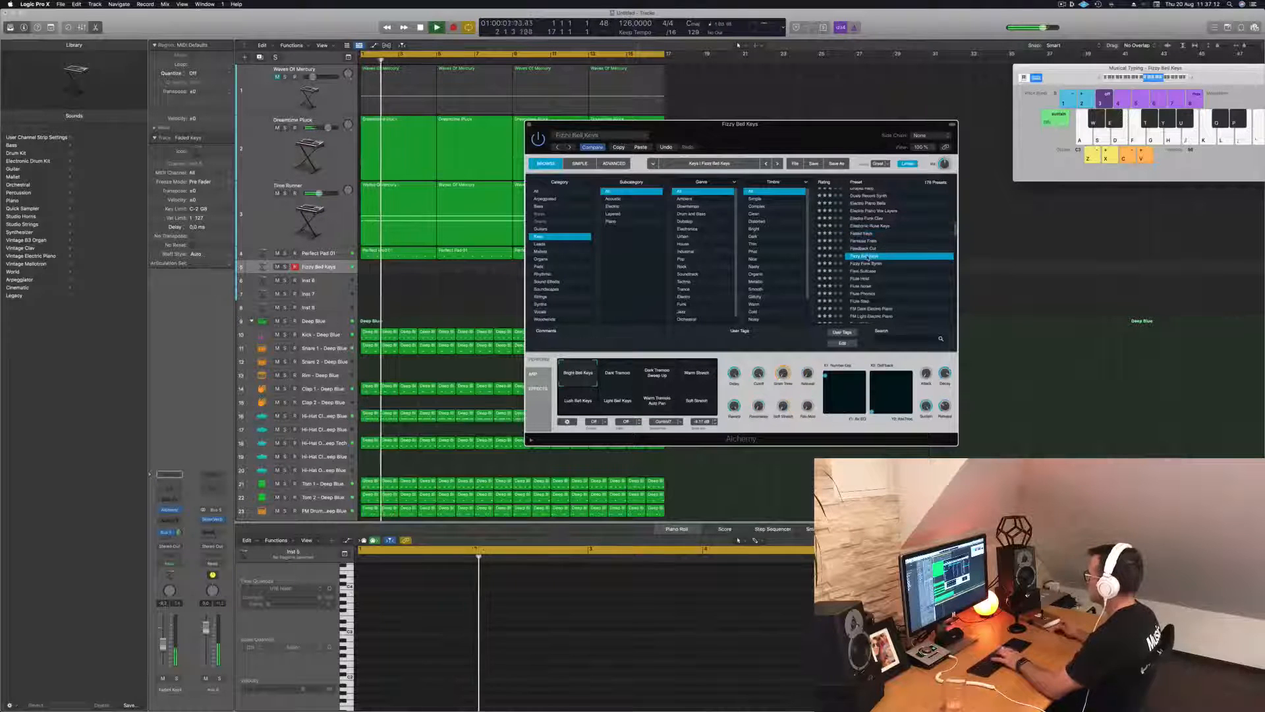
click(858, 278)
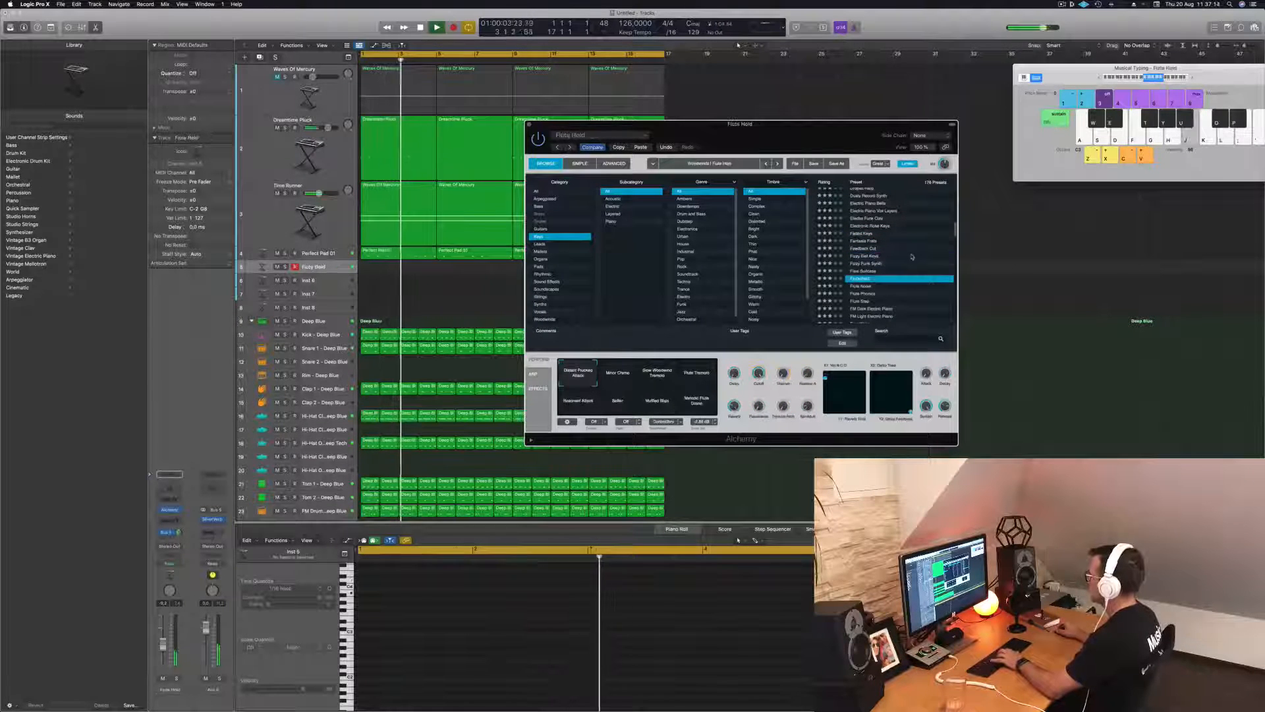
Load FM Dark Electric Piano and Fuzzy Logic Piano in turn and play a few notes with each
scroll(860, 276, down, 2)
click(875, 261)
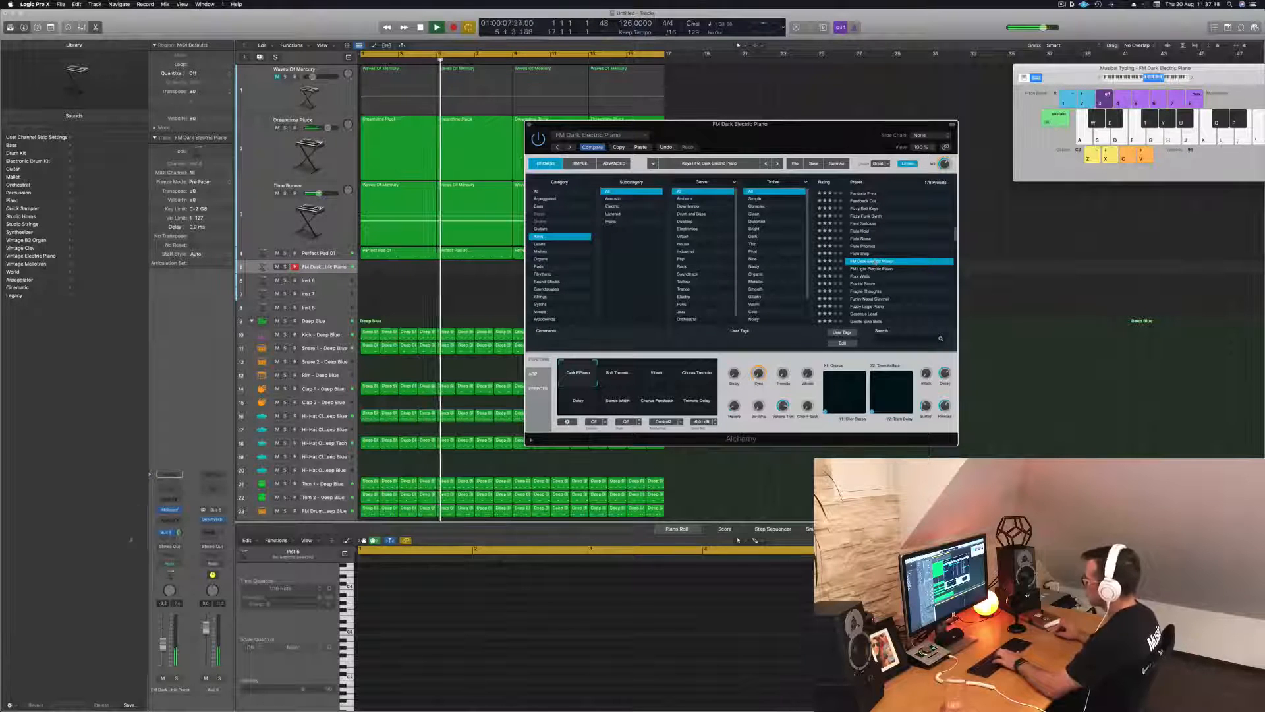
key(g)
key(d)
key(d)
click(867, 306)
key(g)
key(d)
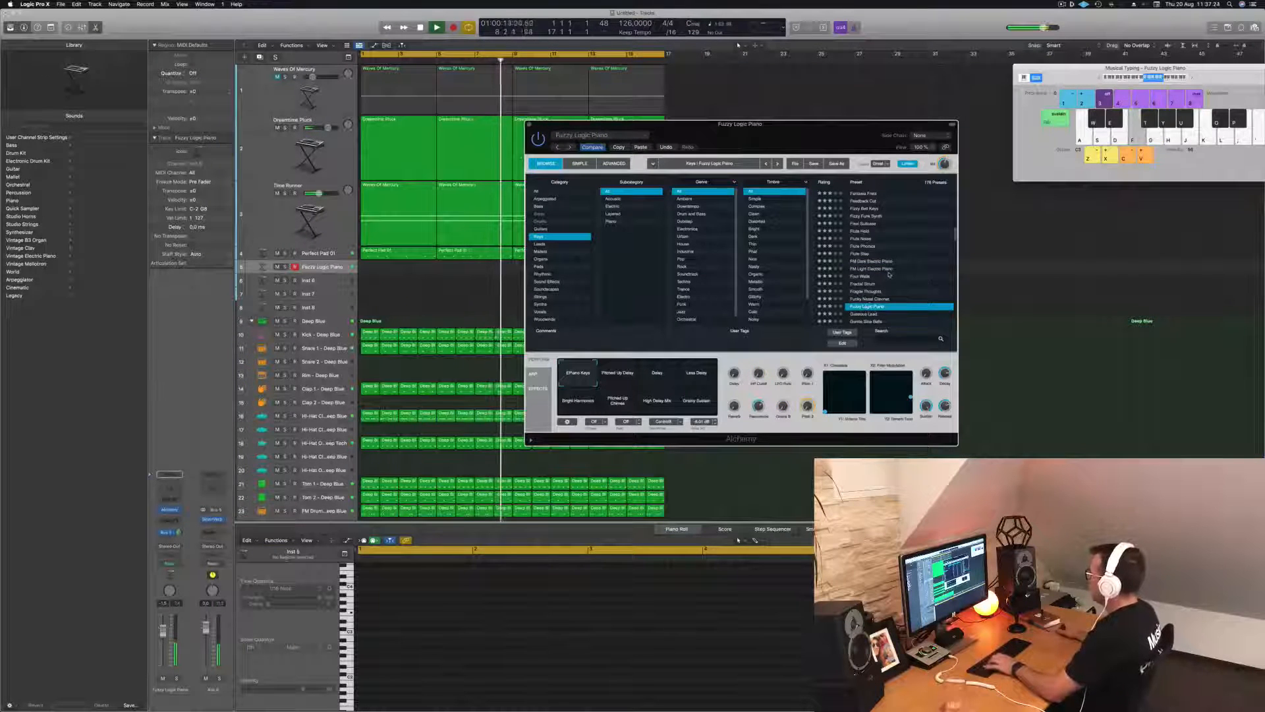
Load the Gentle Sine Bells preset and try short phrases with it over the loop
scroll(916, 290, down, 2)
click(871, 299)
key(d)
key(f)
key(g)
scroll(922, 264, down, 1)
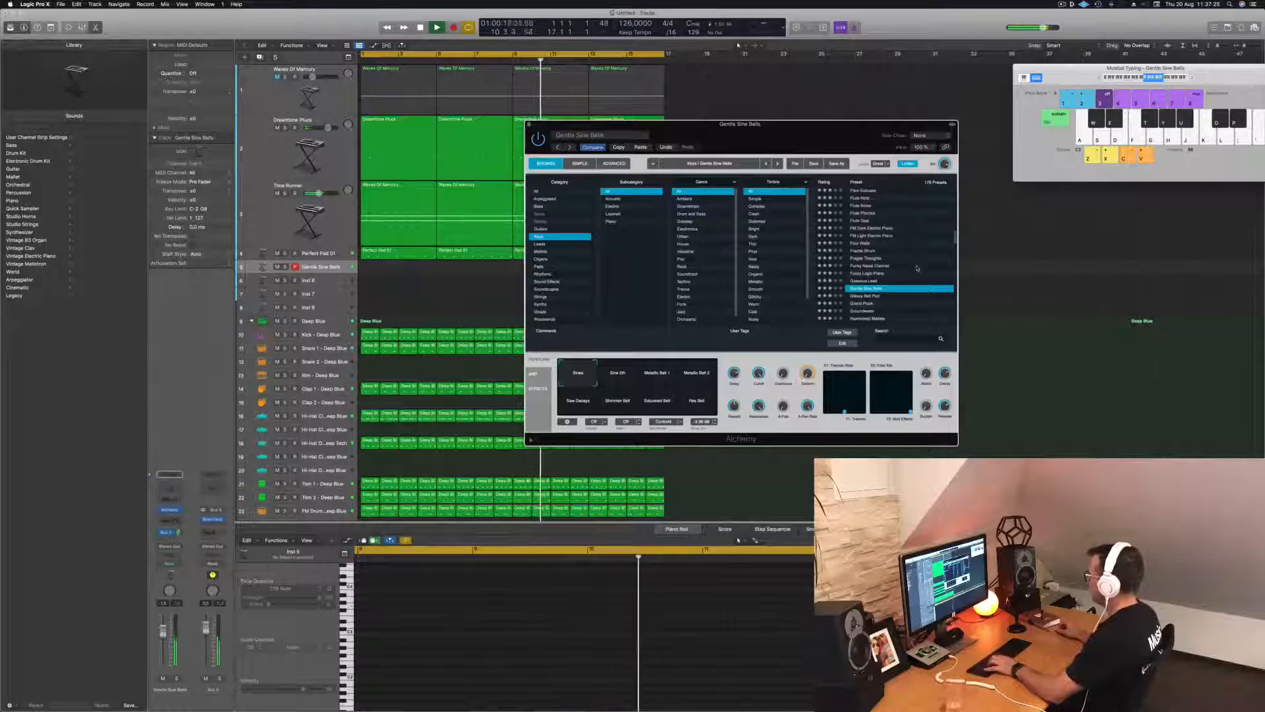
scroll(917, 268, down, 4)
key(f)
key(g)
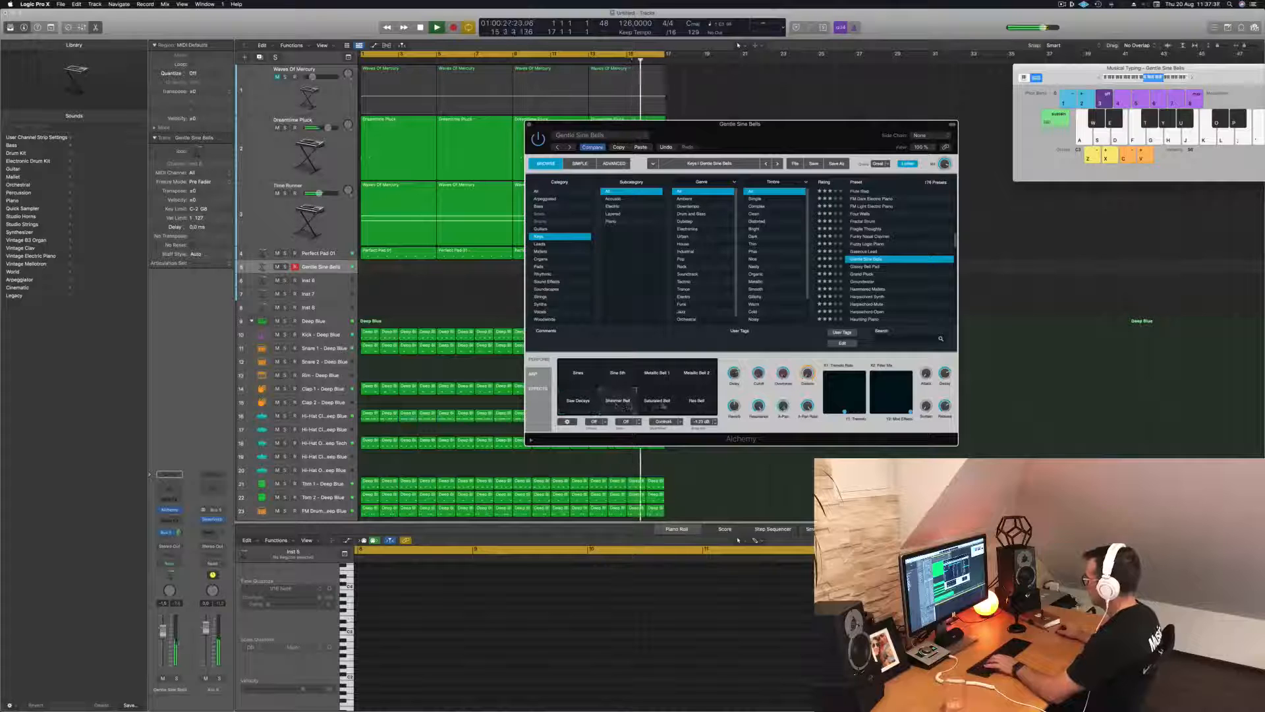
Compare the bell variations of Gentle Sine Bells, including Shimmer Bell and Saturated Bell, by playing single notes
key(f)
click(657, 404)
key(f)
click(694, 406)
key(g)
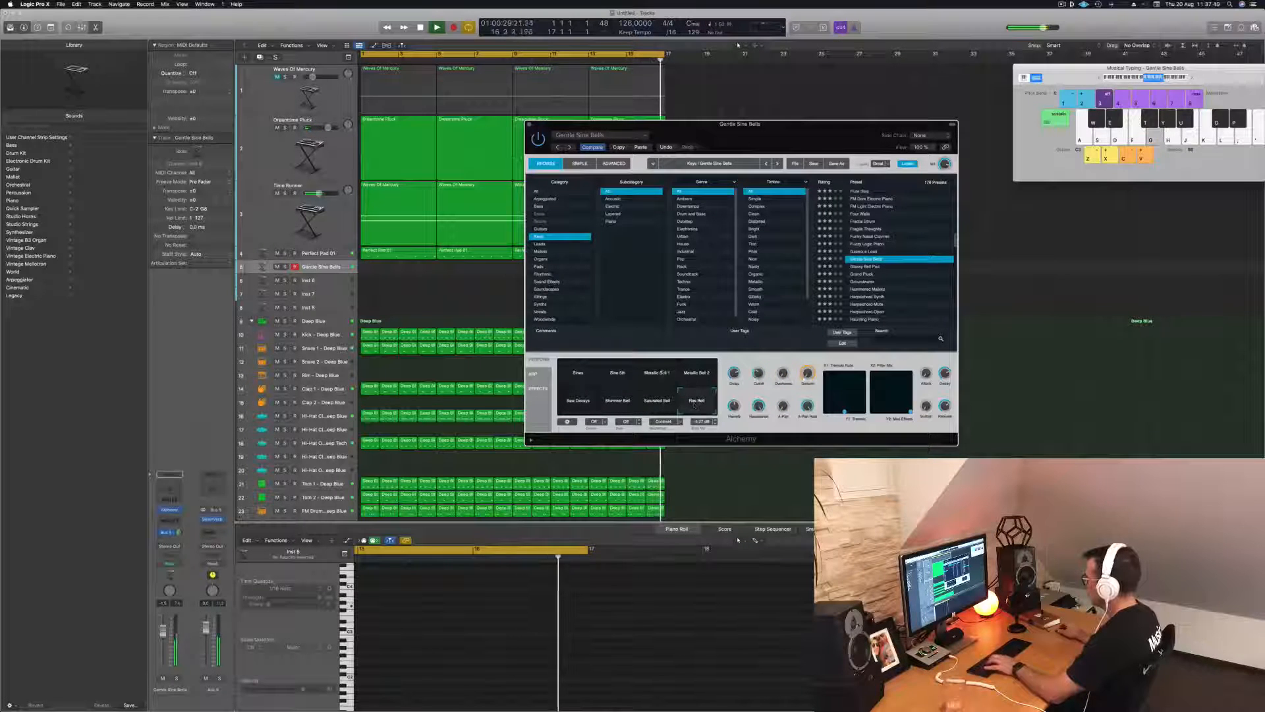
key(d)
Lower the Gentle Sine Bells track's volume fader and improvise a melody with the Metallic Bell 1 variation
drag(163, 630, 163, 647)
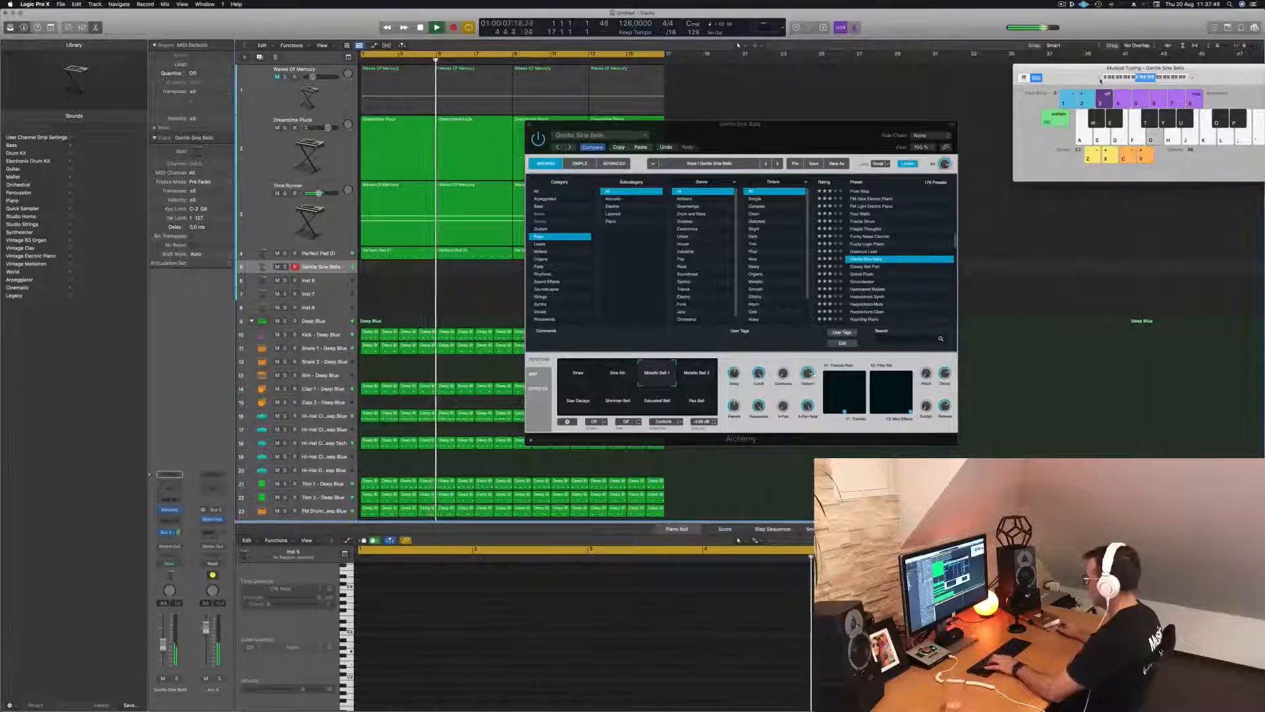
key(k)
key(j)
key(k)
key(l)
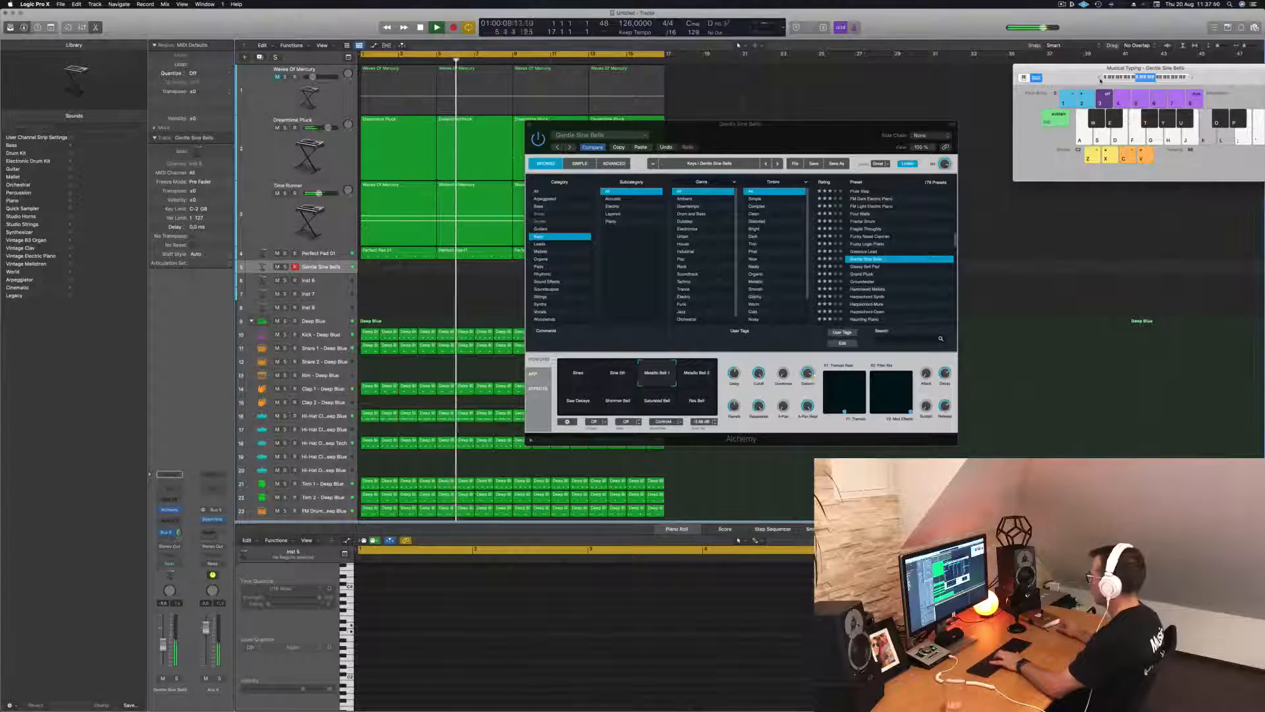
key(j)
key(h)
key(j)
key(k)
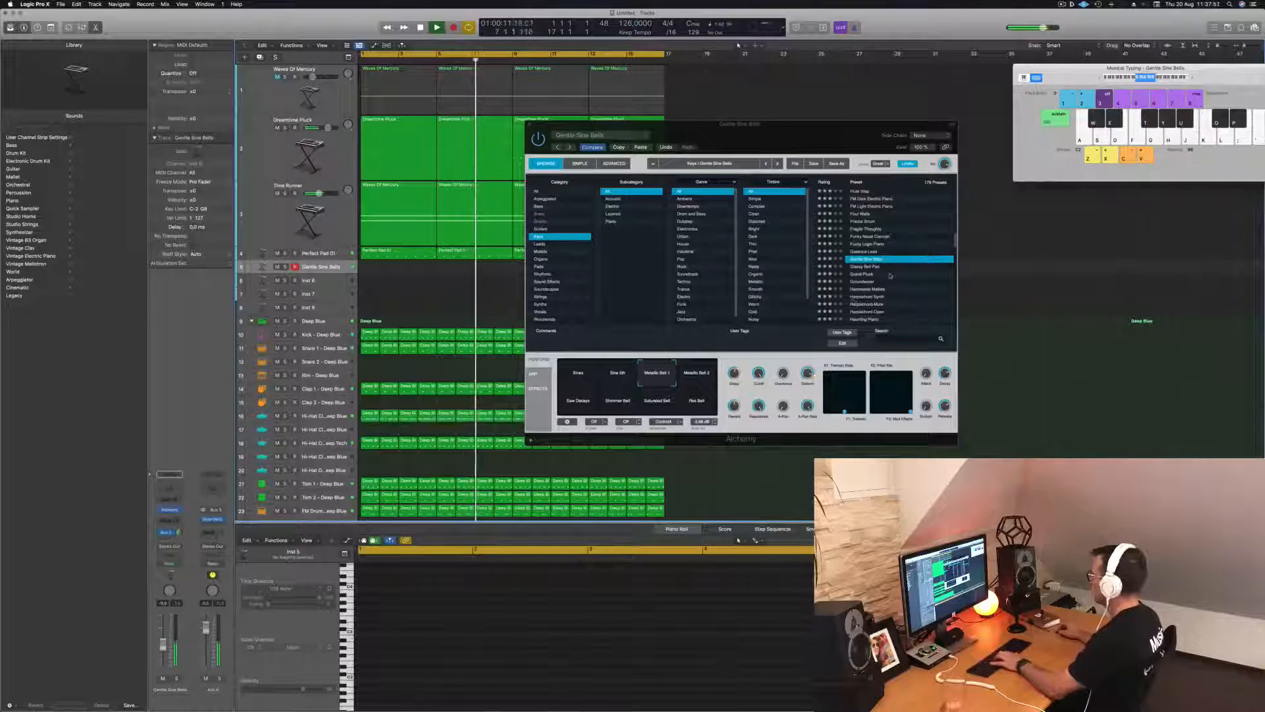
Audition the Hidden Voices and Ice Piano presets with short note runs
scroll(890, 275, down, 3)
click(867, 293)
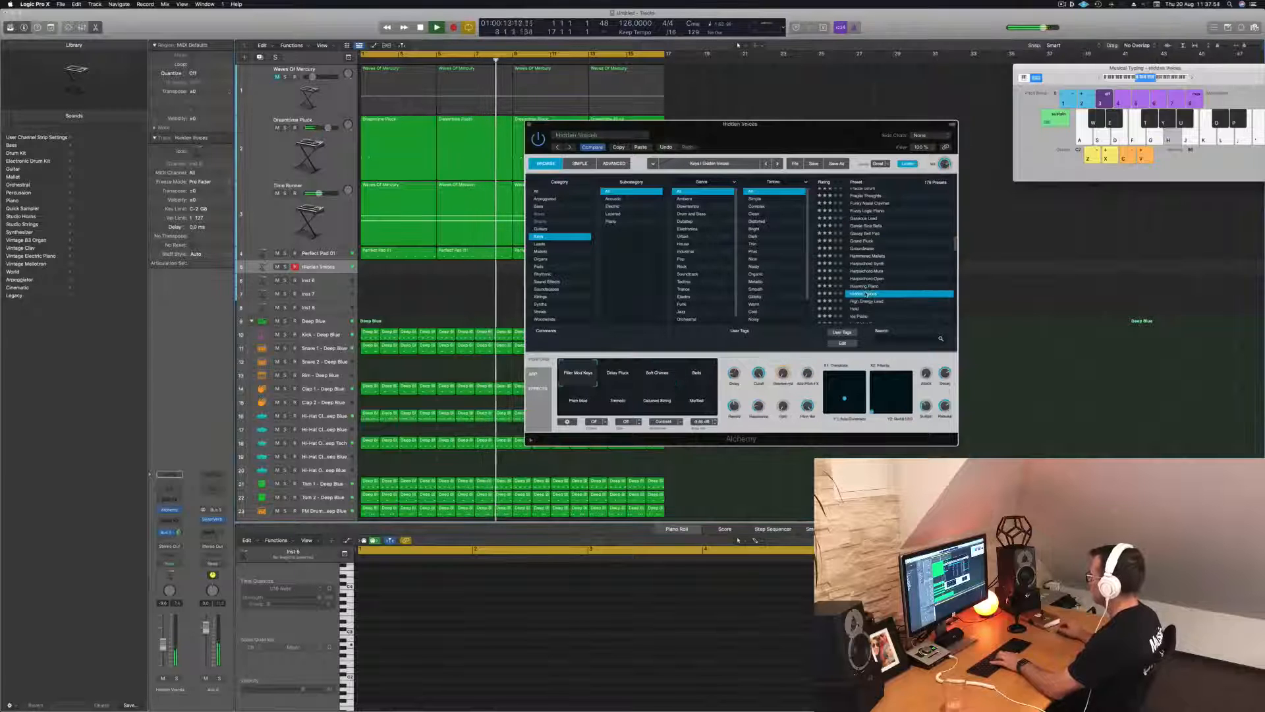
key(h)
scroll(865, 293, down, 2)
key(j)
click(861, 291)
key(k)
scroll(883, 284, down, 2)
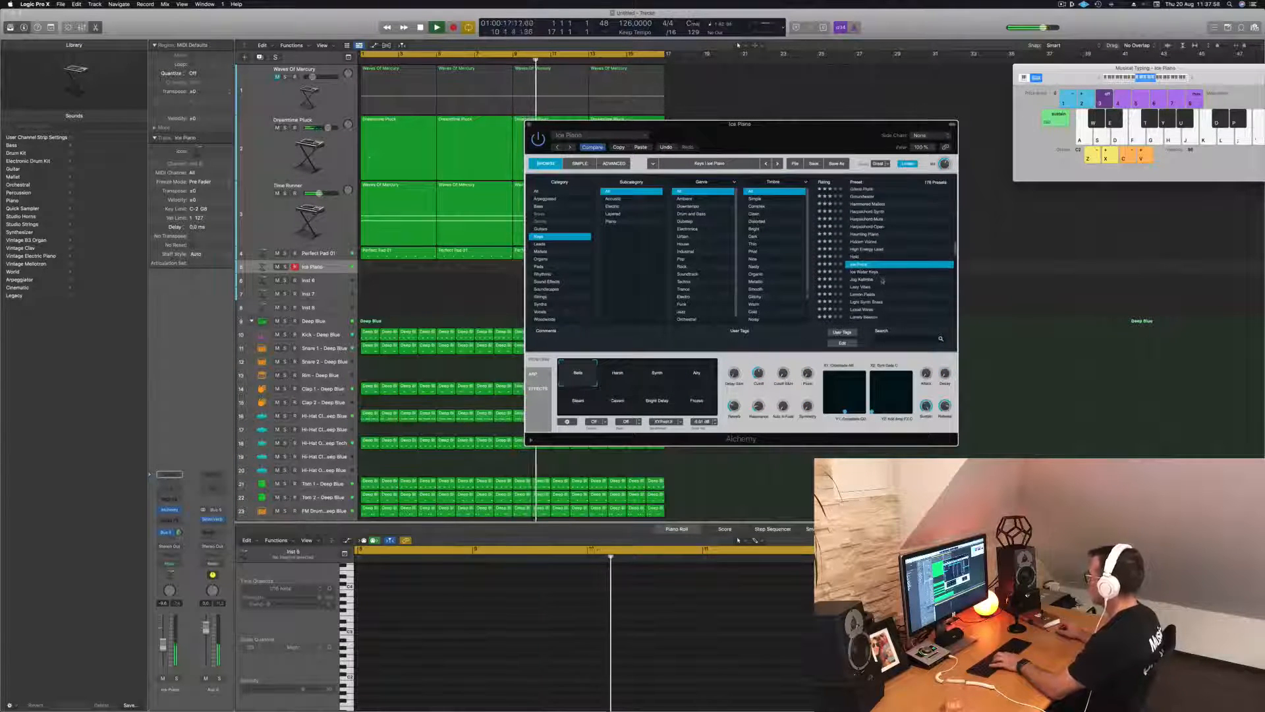
Audition Ice Water Keys, Lazy Vibes, Lemon Fields and Lonely Beacon from the Keys presets
click(892, 271)
scroll(894, 272, down, 1)
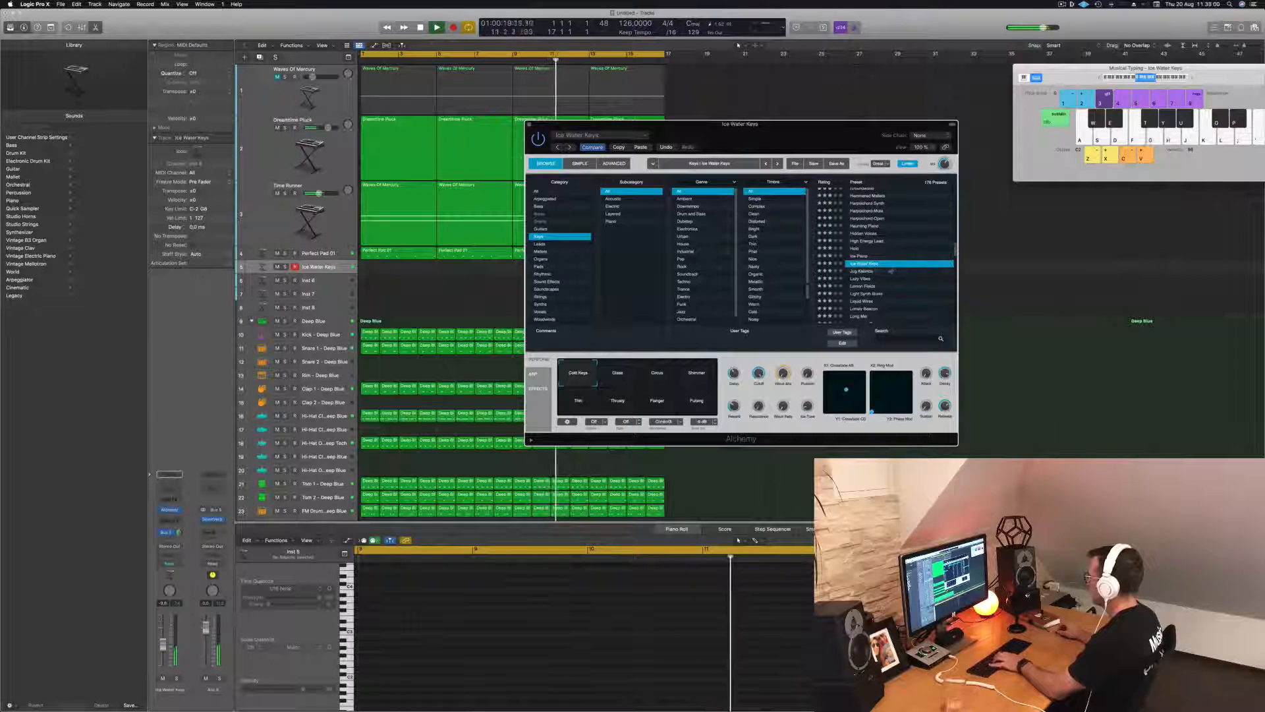
click(862, 278)
scroll(903, 267, down, 3)
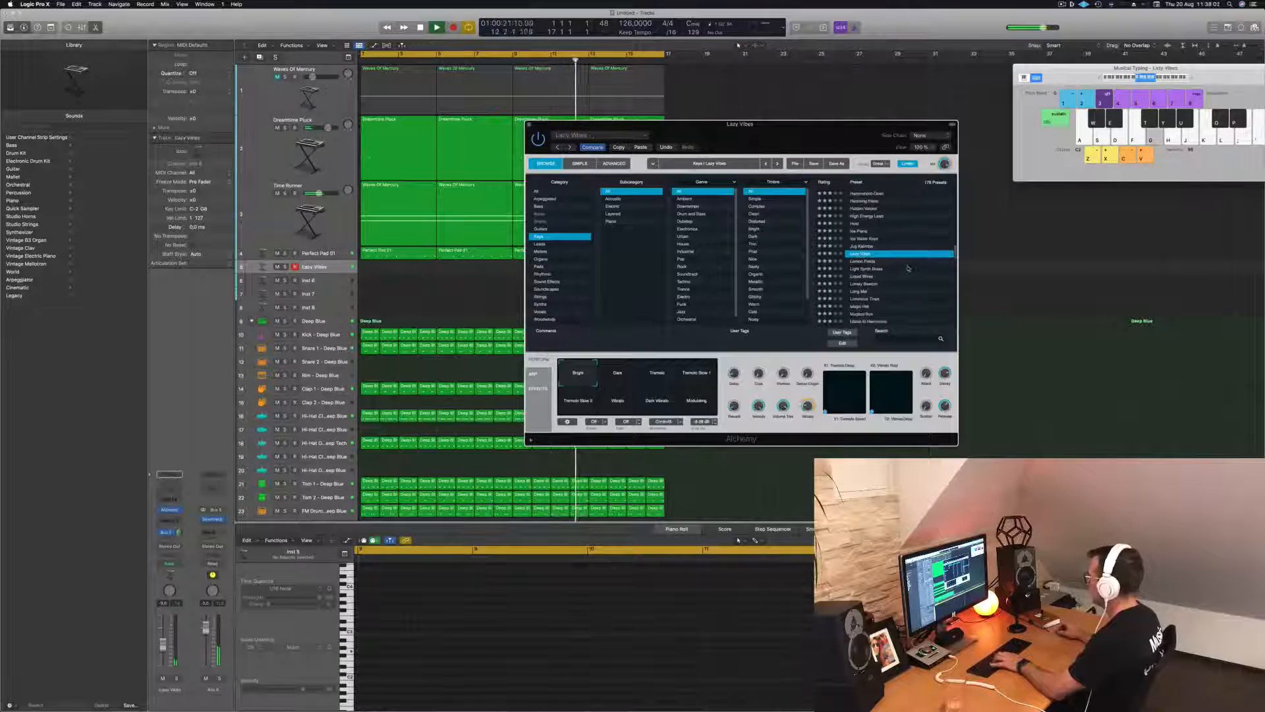
click(861, 261)
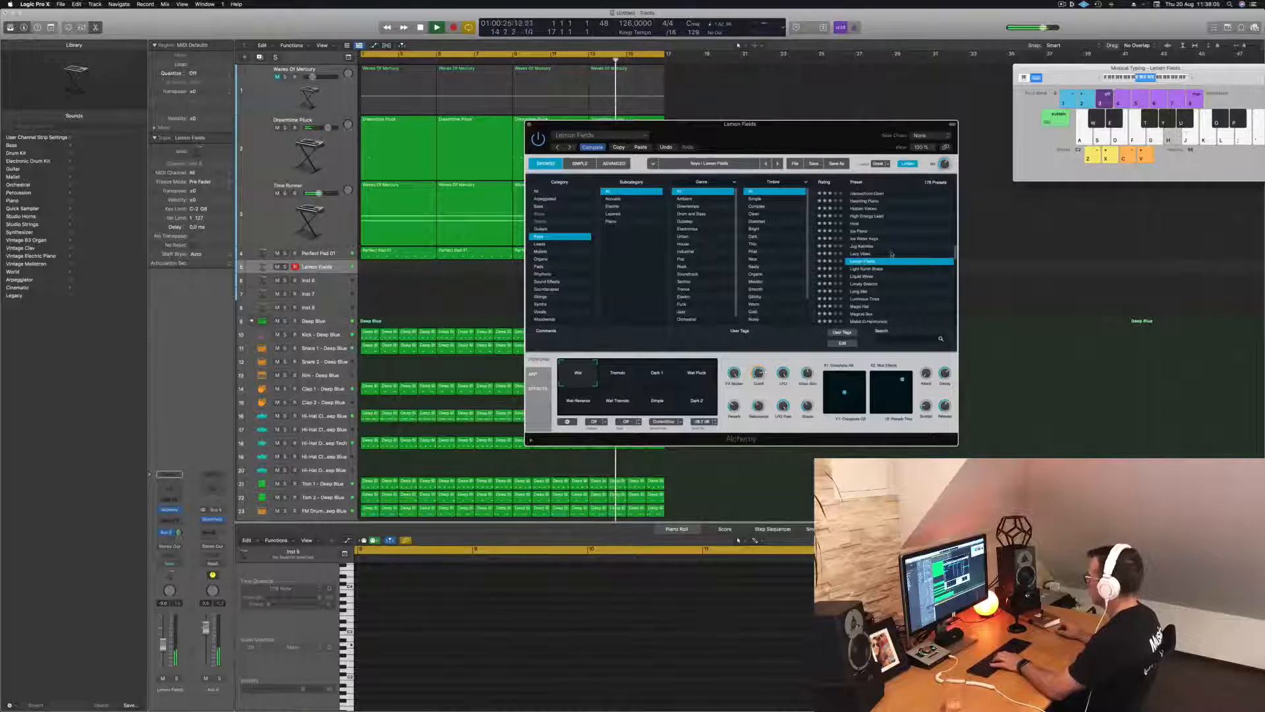
scroll(889, 273, down, 1)
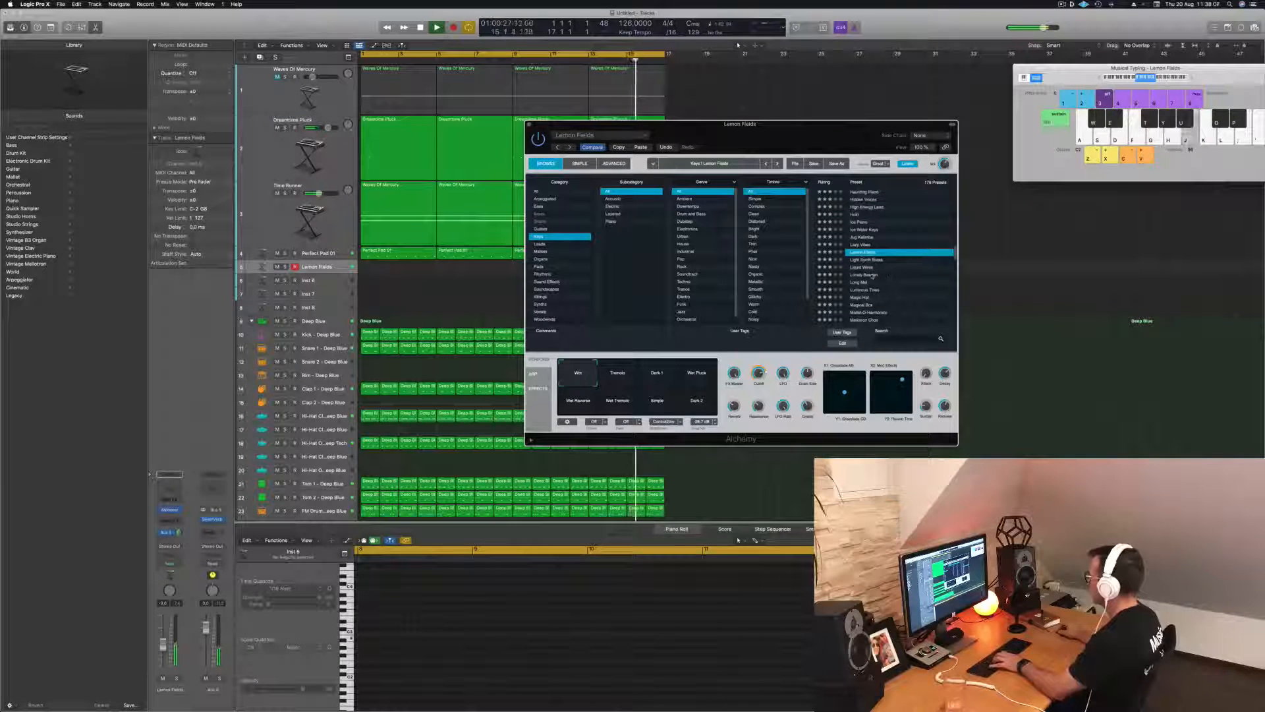
click(871, 275)
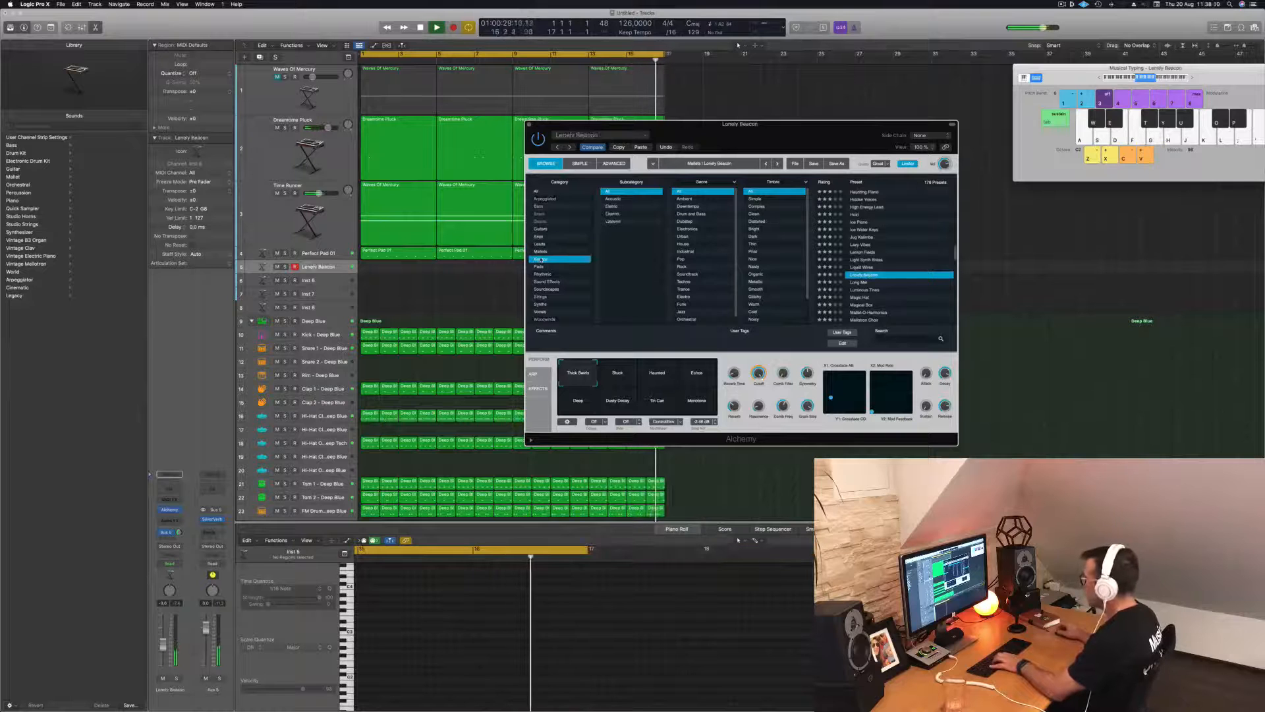
Load Quirky Organ Stack from the Organs category, raise its track volume slightly and test a note over the loop
click(873, 252)
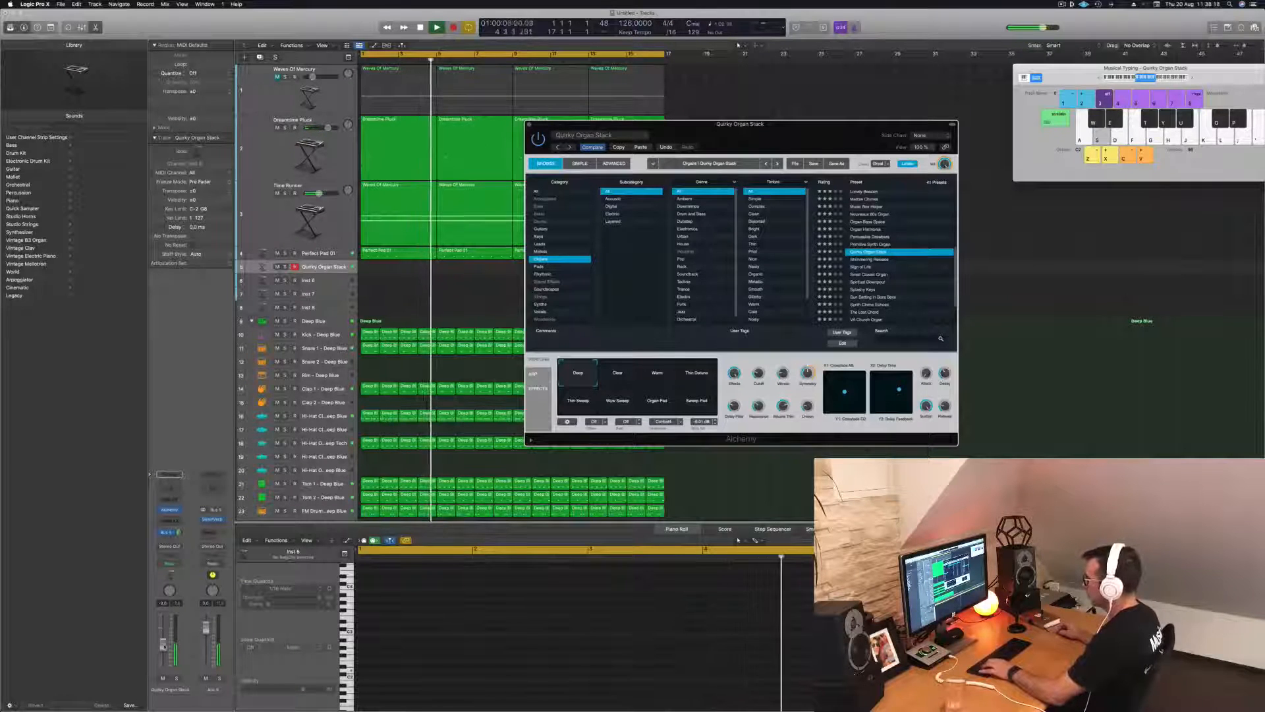
drag(164, 646, 164, 639)
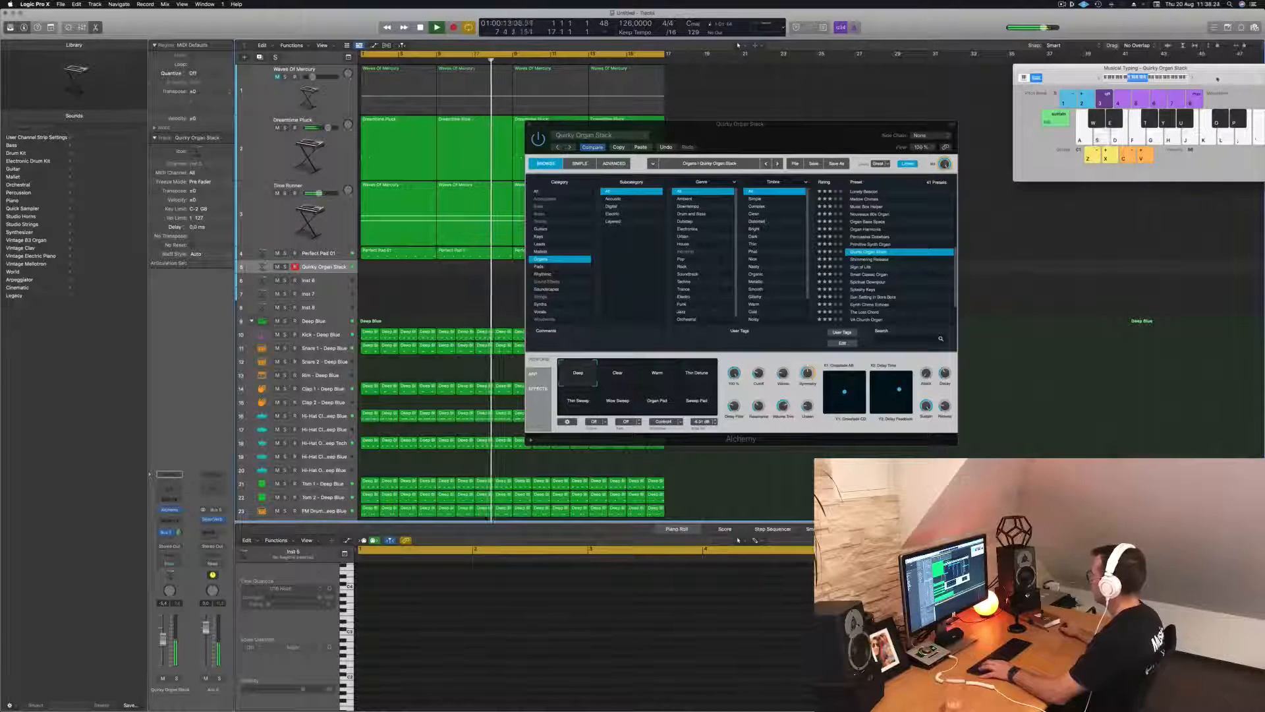
key(s)
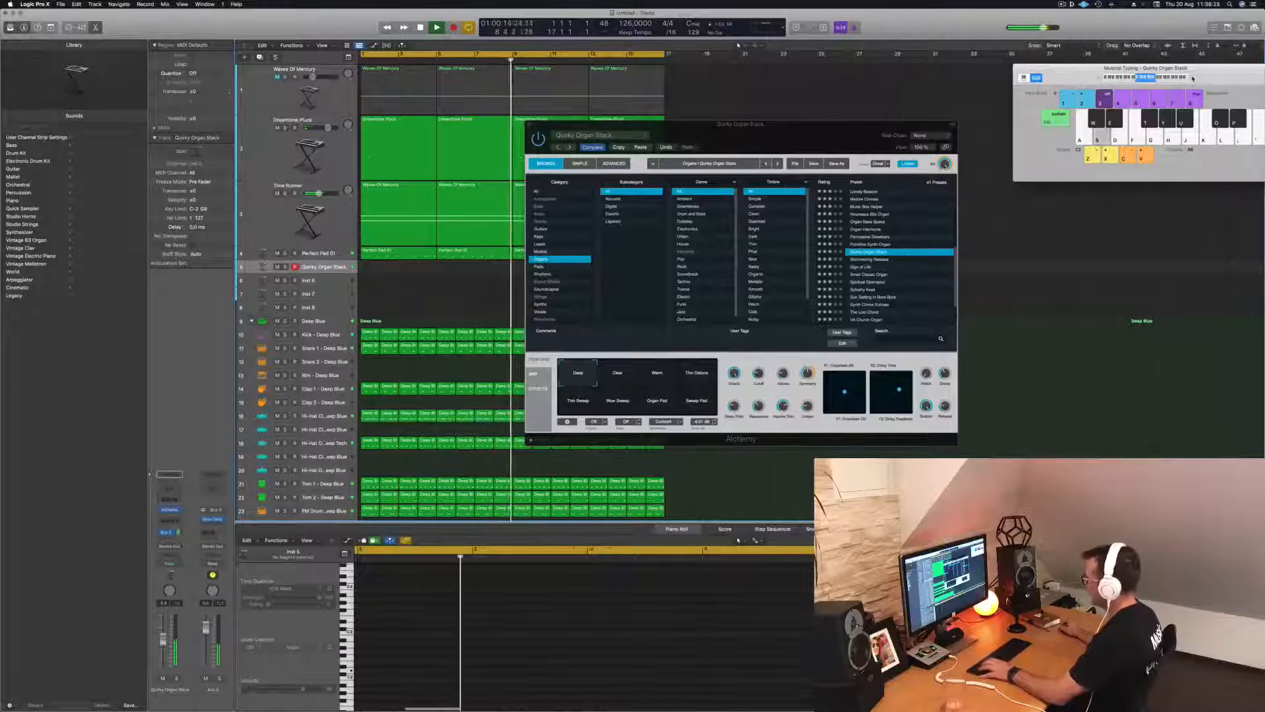
Record a sustained organ part on the Quirky Organ Stack track, and move the Alchemy window off the regions
key(s)
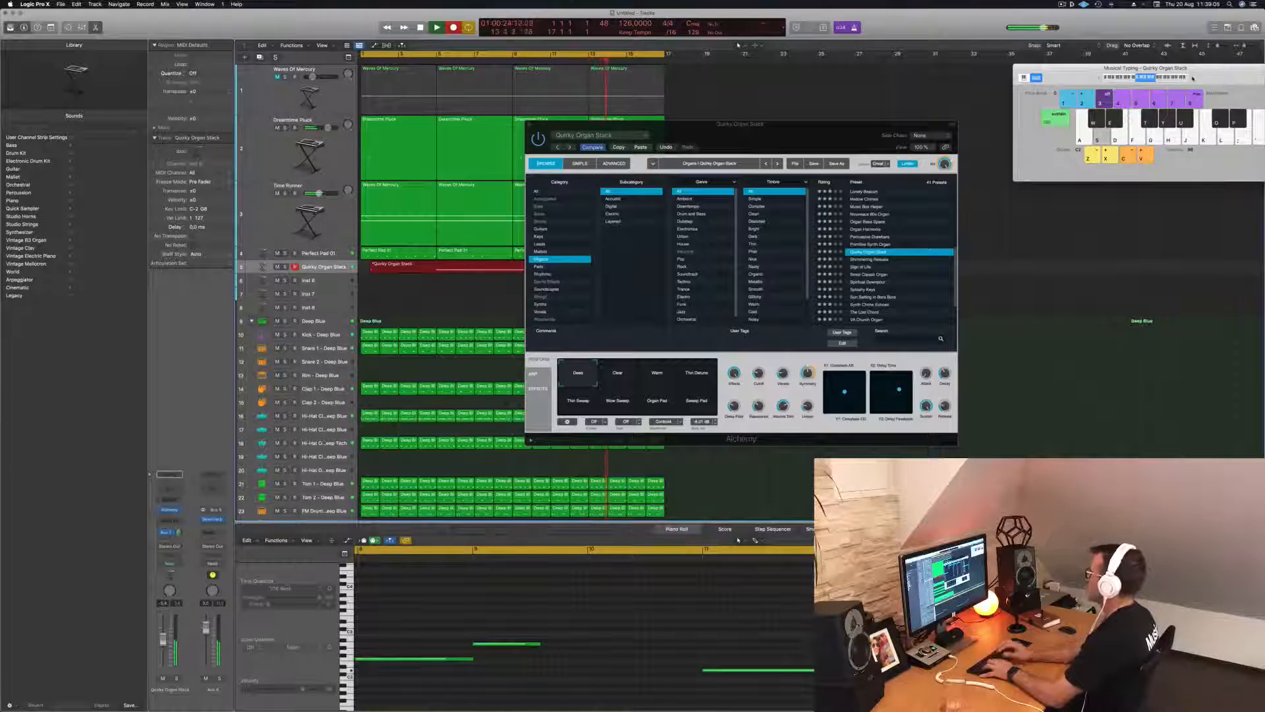
key(space)
drag(783, 141, 1066, 134)
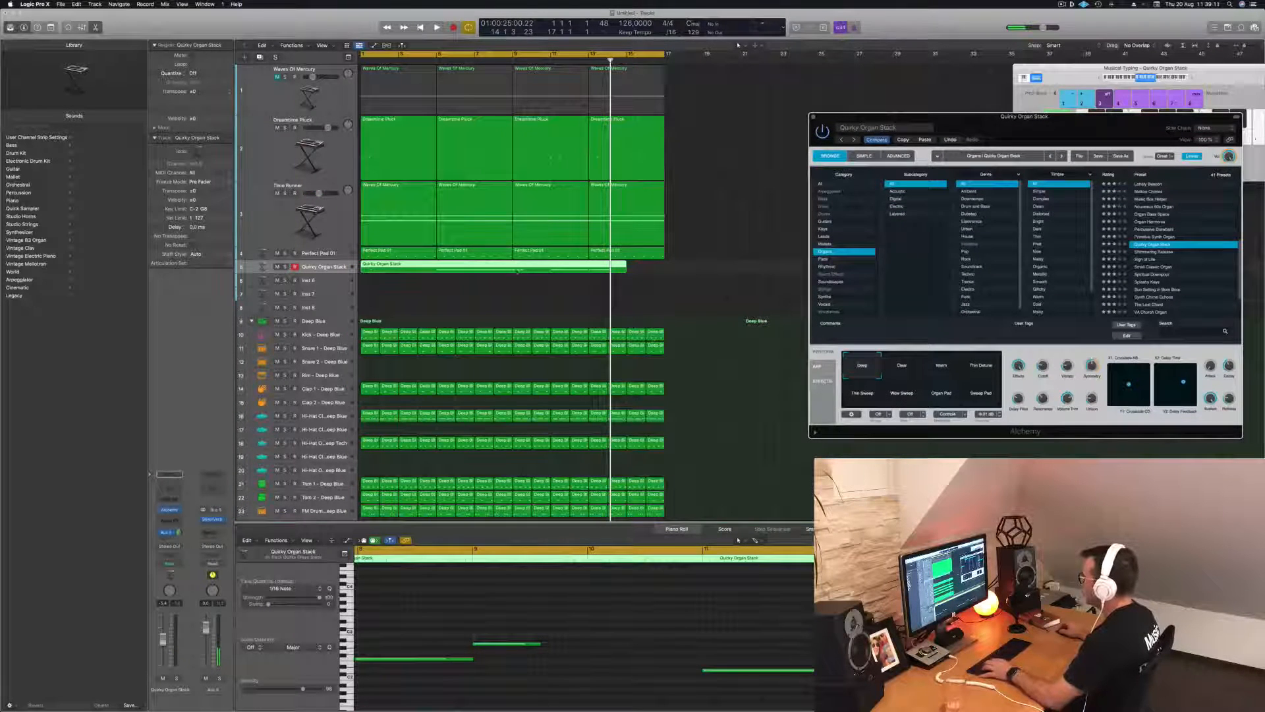
click(508, 297)
click(515, 270)
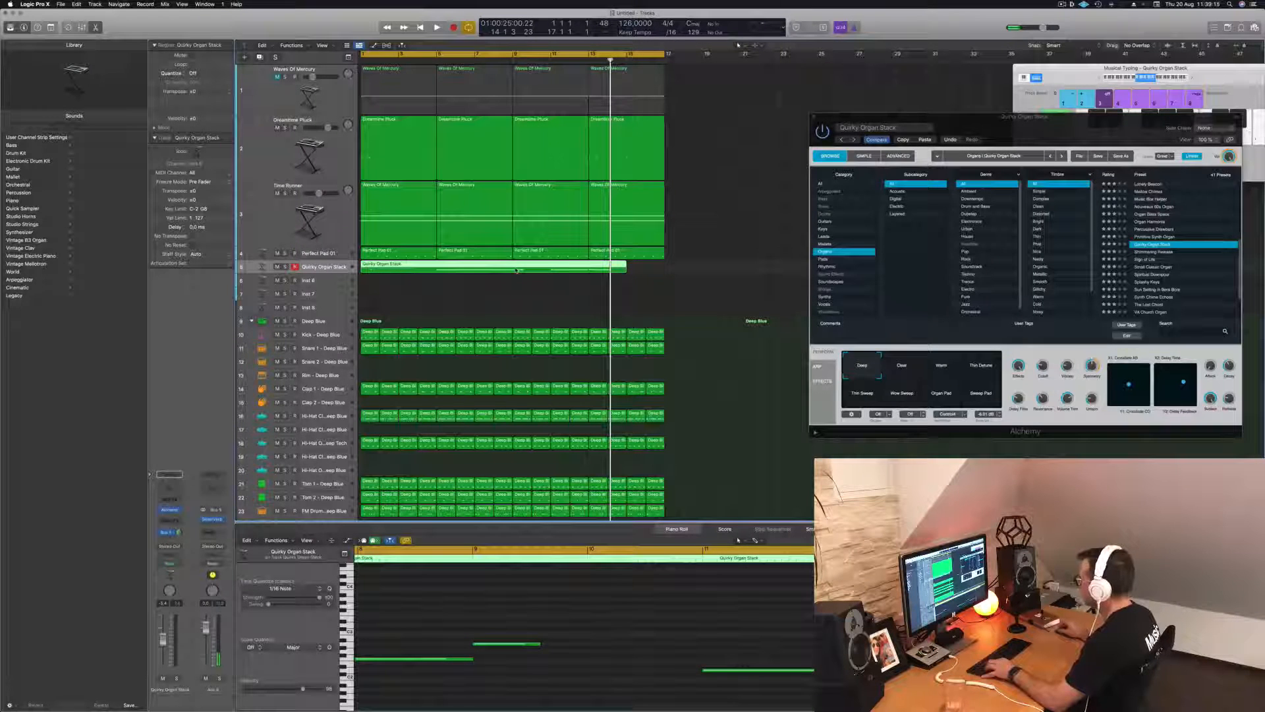
key(space)
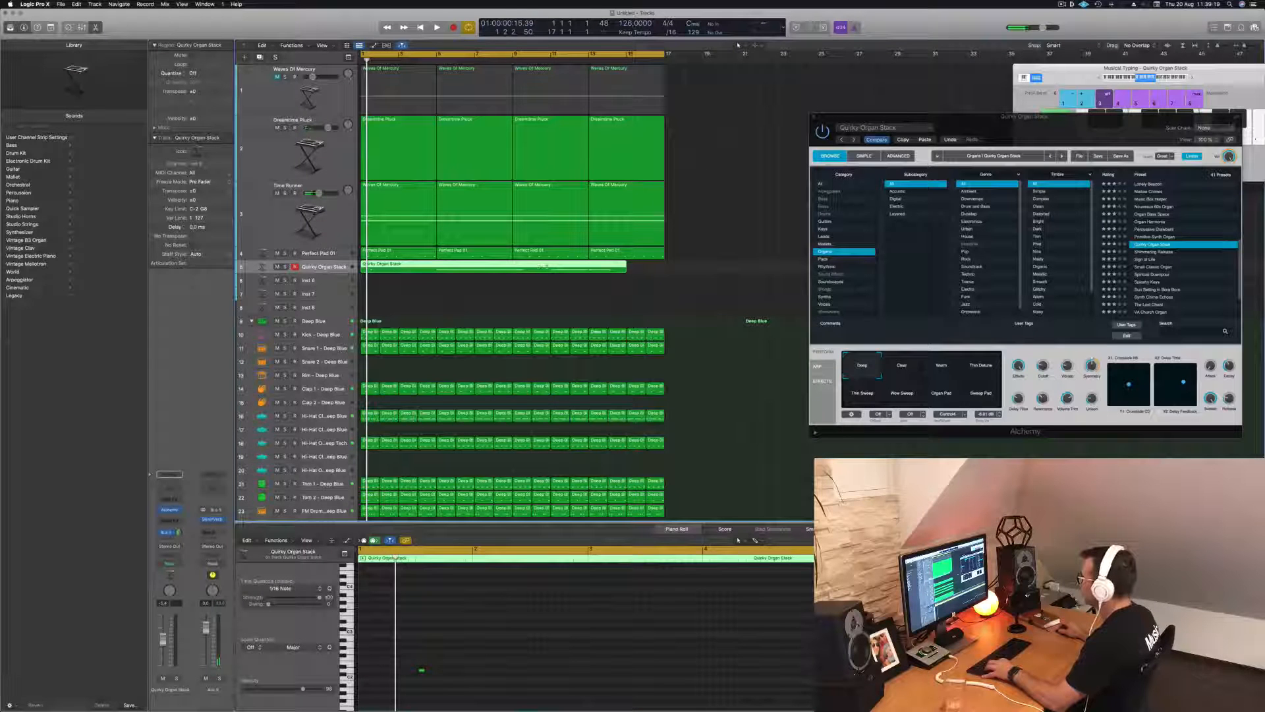
Cut the recorded organ region down to one four-bar section and place it at bar 1
click(530, 268)
click(683, 230)
key(Delete)
drag(577, 266, 388, 266)
key(space)
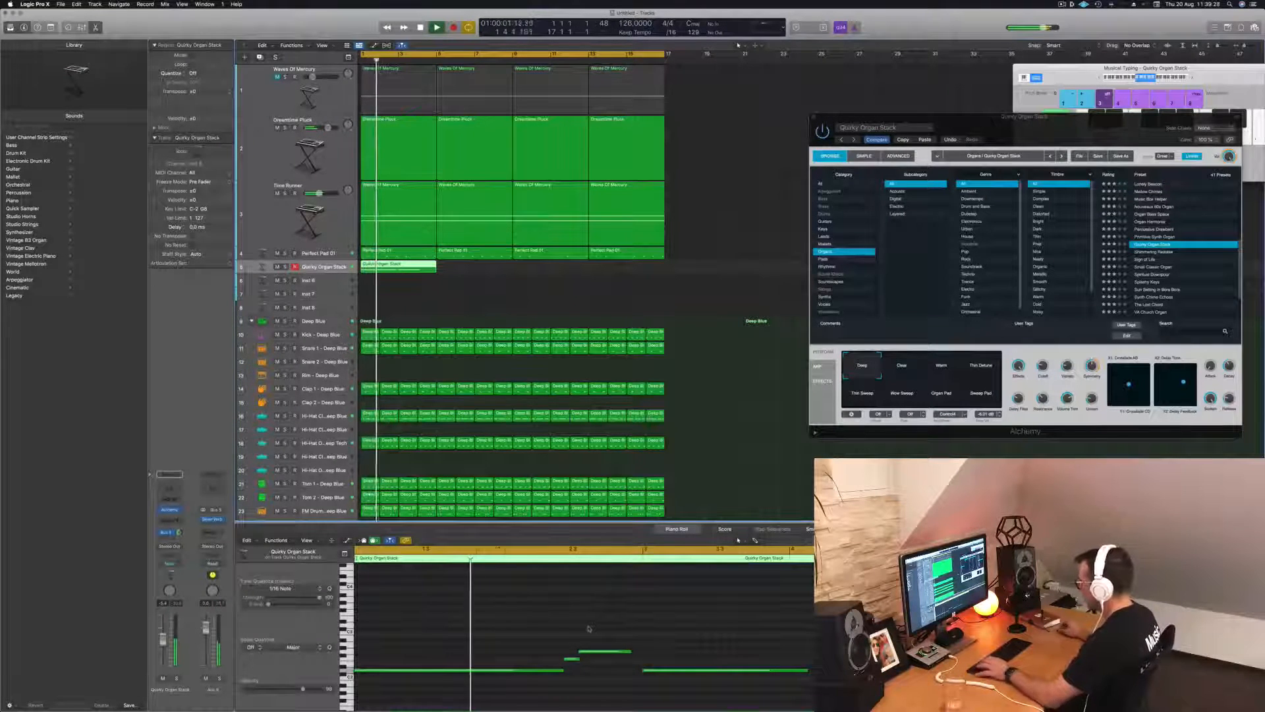
Shift the two short organ notes slightly later and lengthen the first long note to meet them
key(space)
drag(559, 650, 611, 664)
key(space)
click(450, 631)
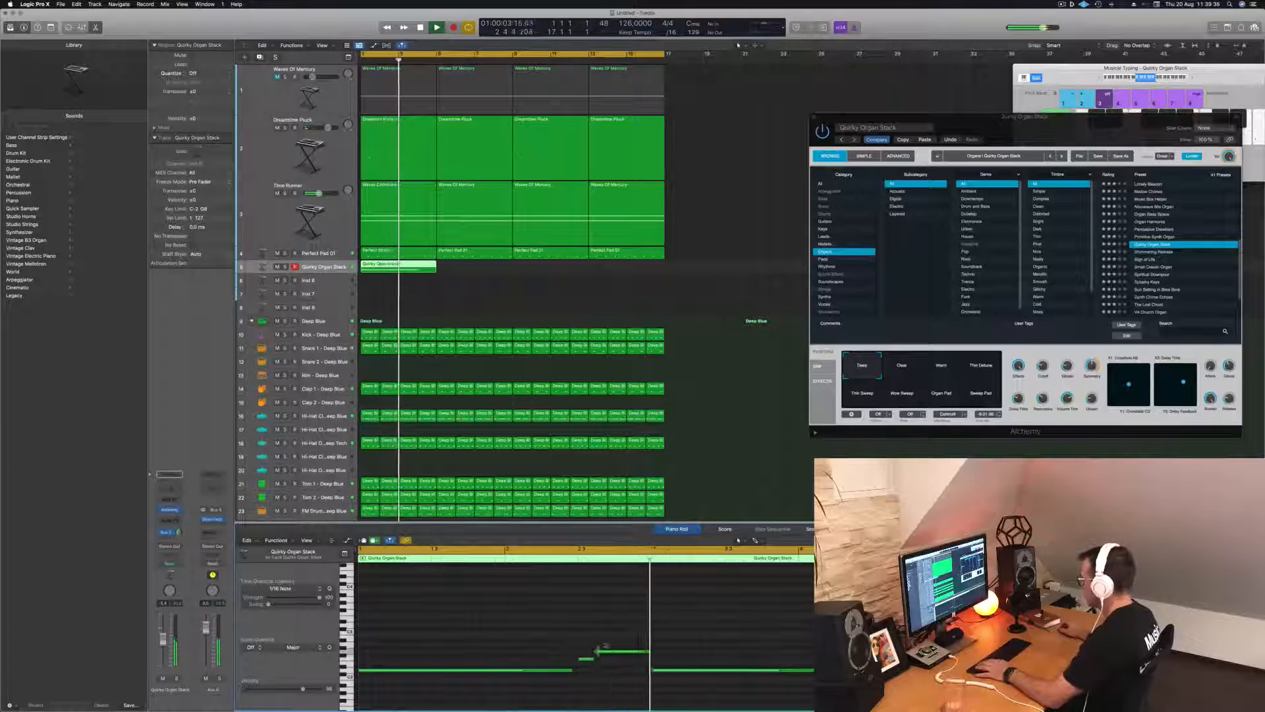
drag(570, 670, 579, 672)
key(space)
key(space)
Select all notes in the organ region and nudge them slightly later to tighten the timing
click(495, 653)
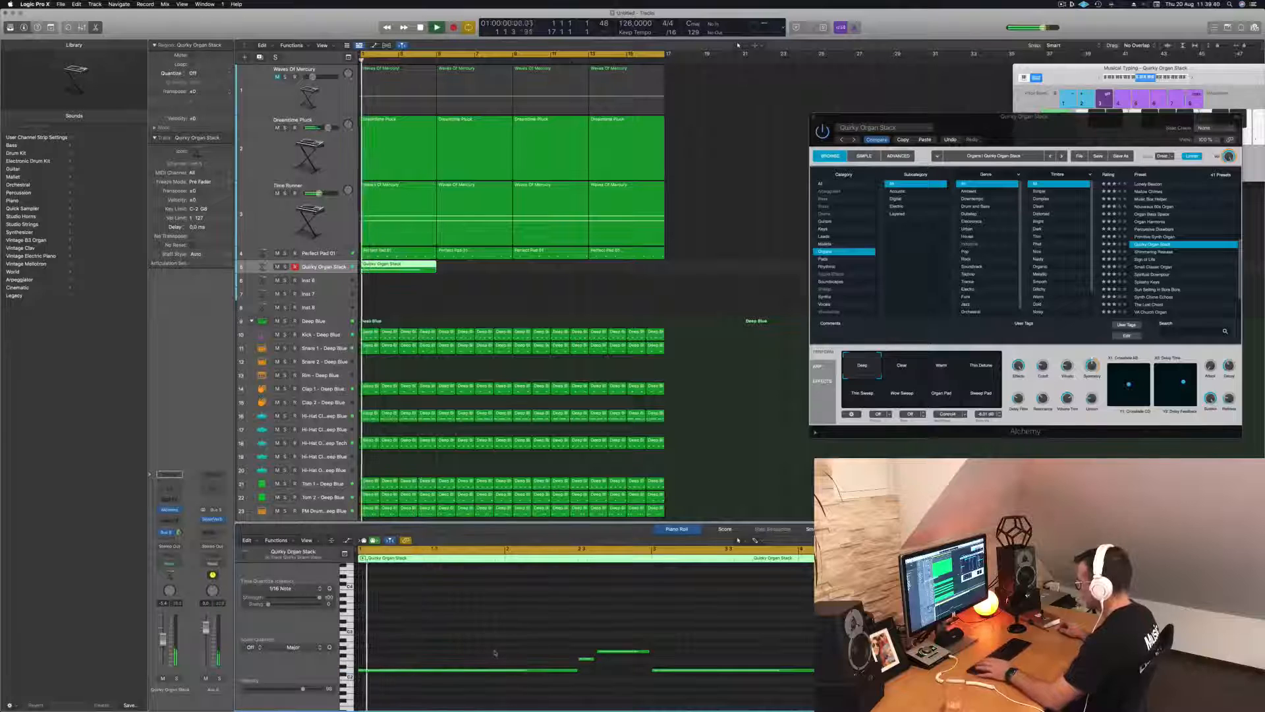
key(super+a)
drag(418, 674, 422, 673)
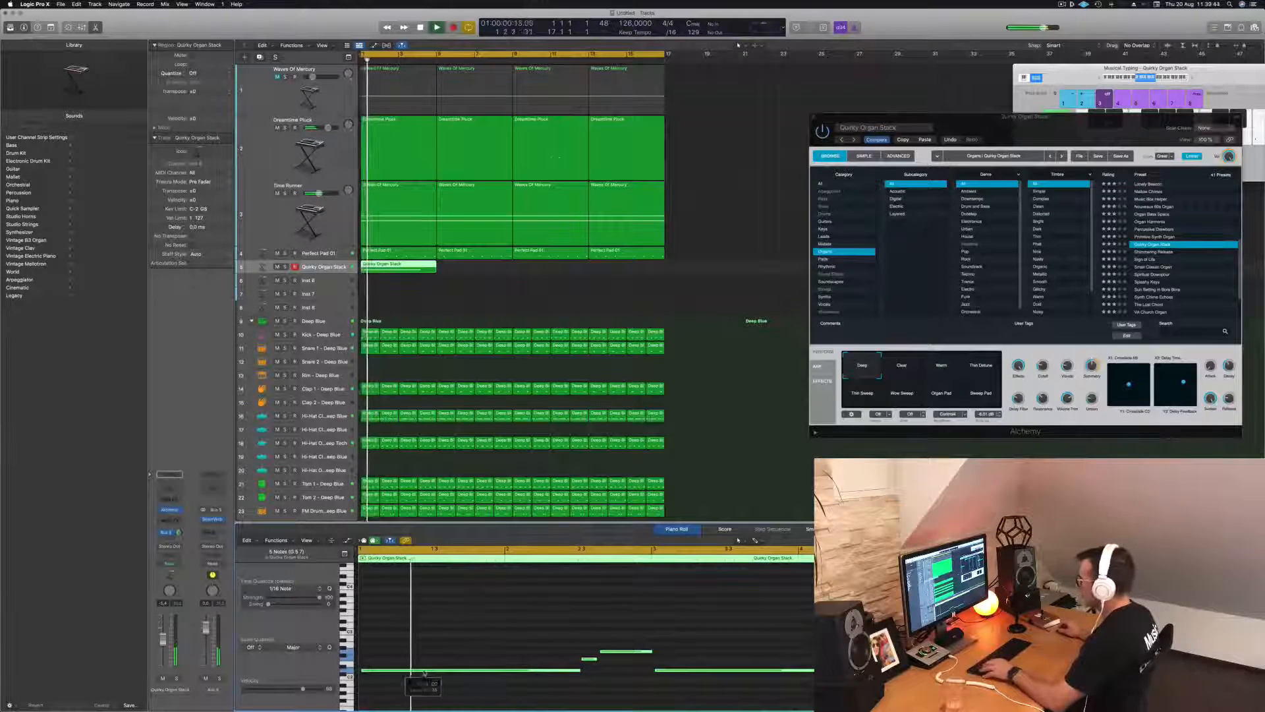
Nudge all notes in the organ region slightly earlier, shorten the first long note a little, and play the result from the start
click(456, 637)
key(space)
key(super+a)
key(space)
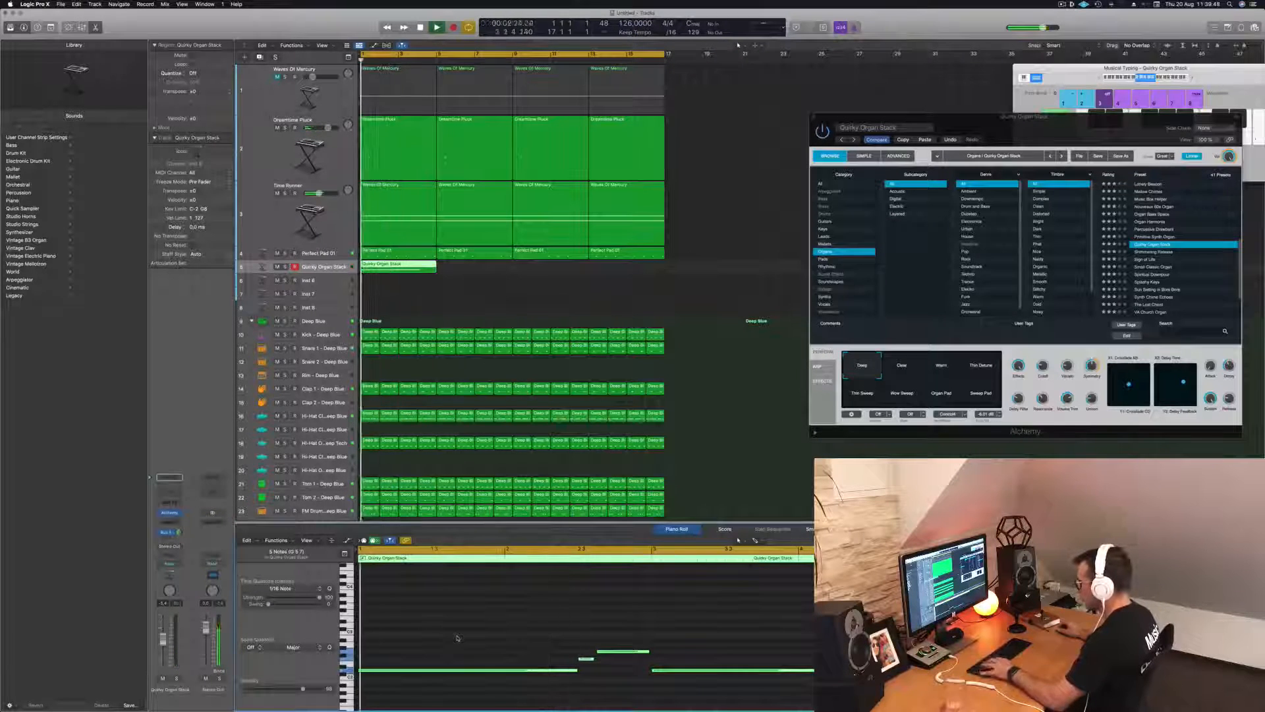
key(space)
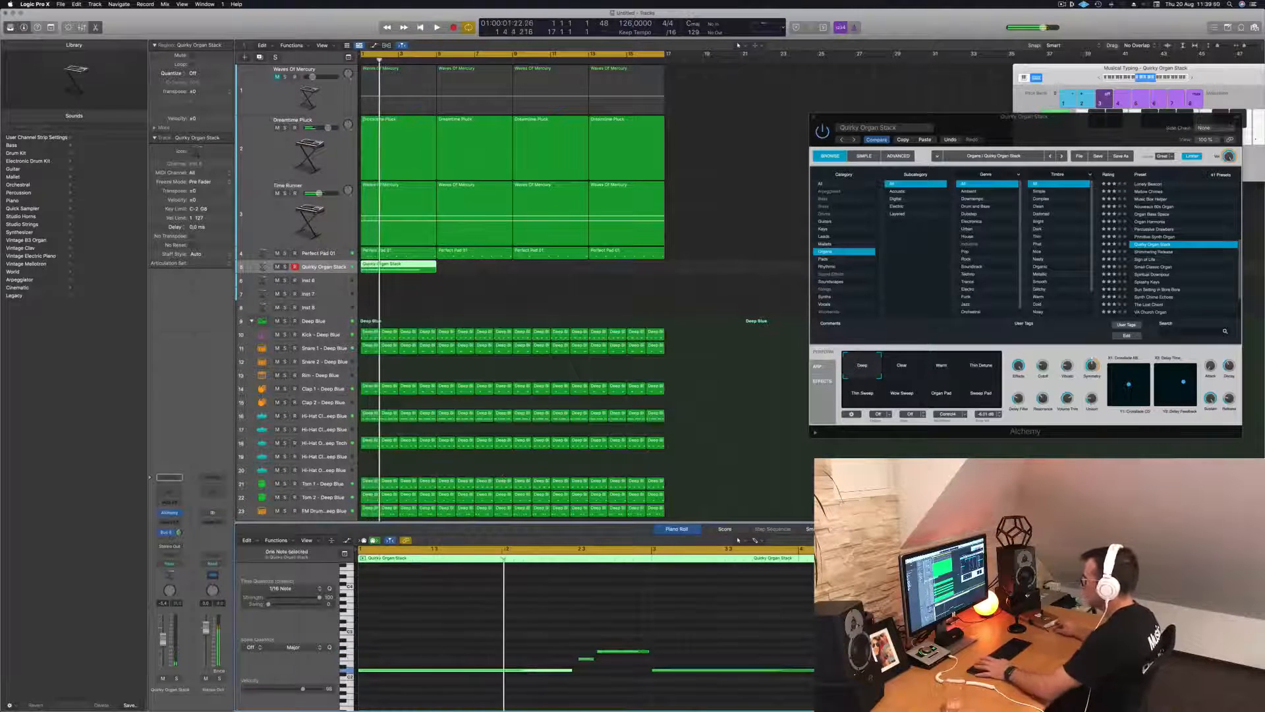
key(space)
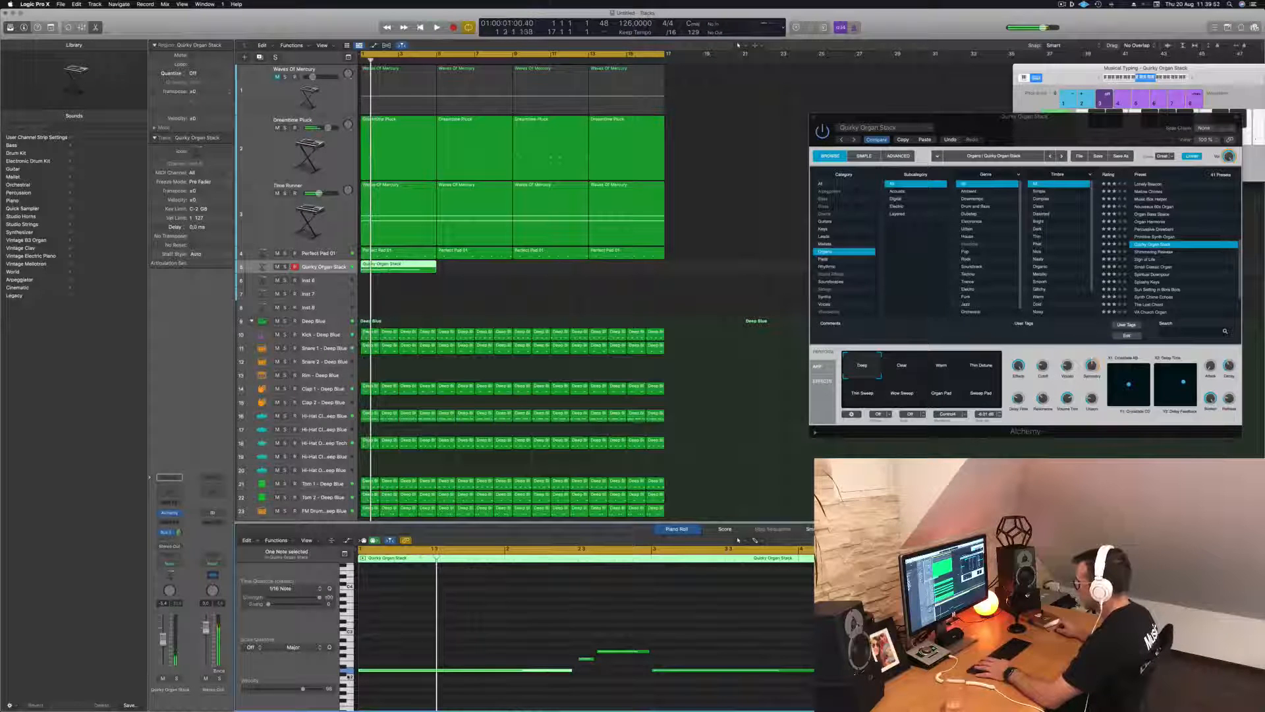
click(533, 700)
key(super+a)
key(Return)
key(space)
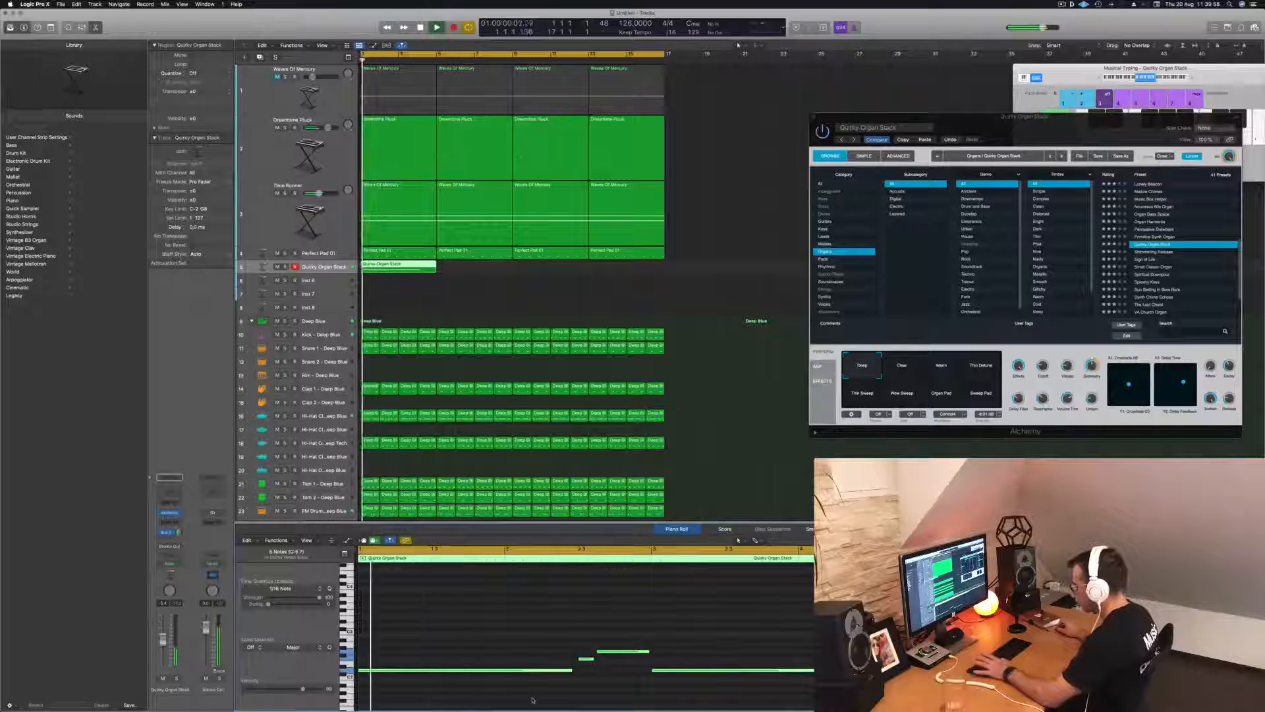
Play the organ region again from the start and delete its first long note
click(476, 262)
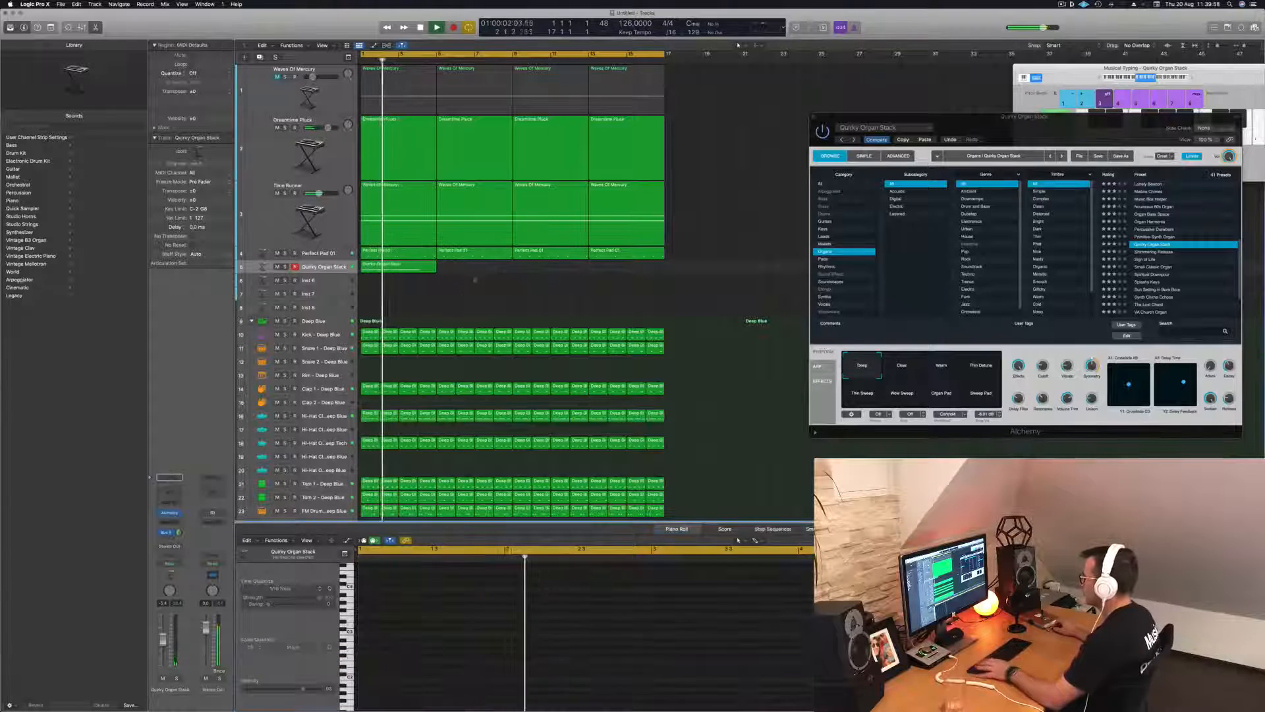
click(422, 266)
key(super+Left)
key(super+Left)
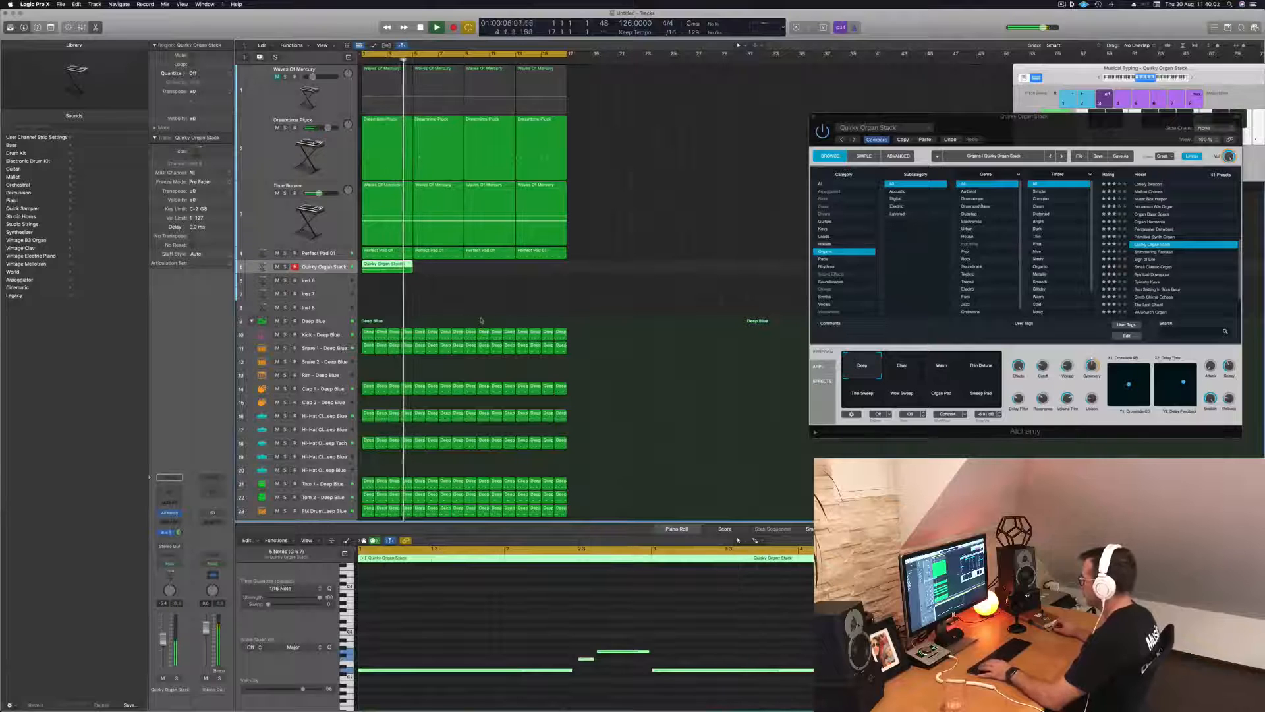
key(Return)
key(space)
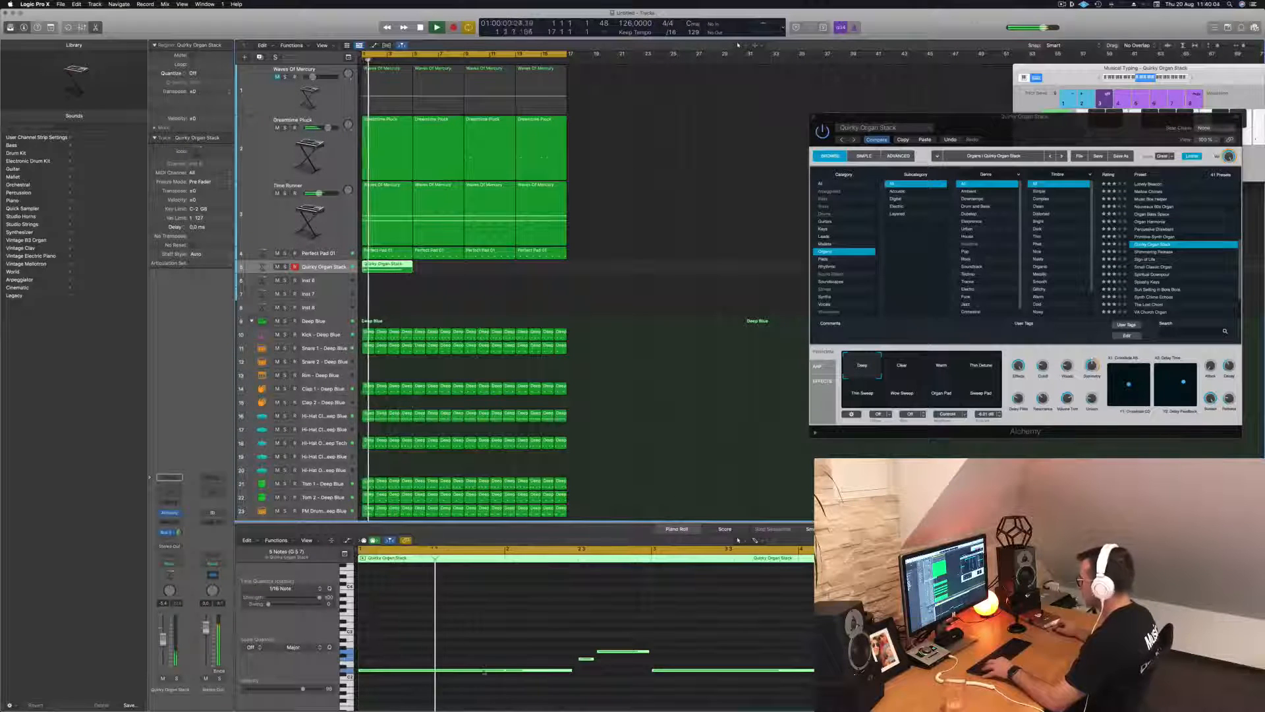
click(527, 681)
key(Delete)
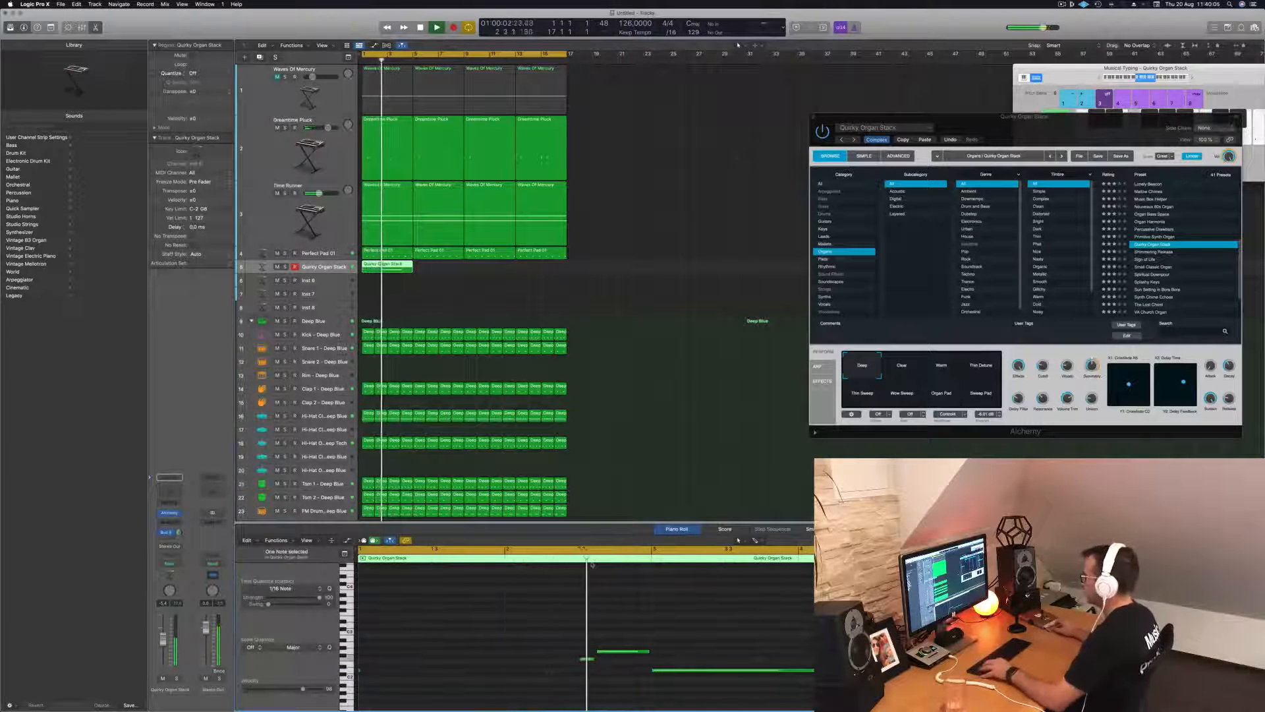
Copy the four-bar organ region along its track until it fills the sixteen-bar loop
click(394, 267)
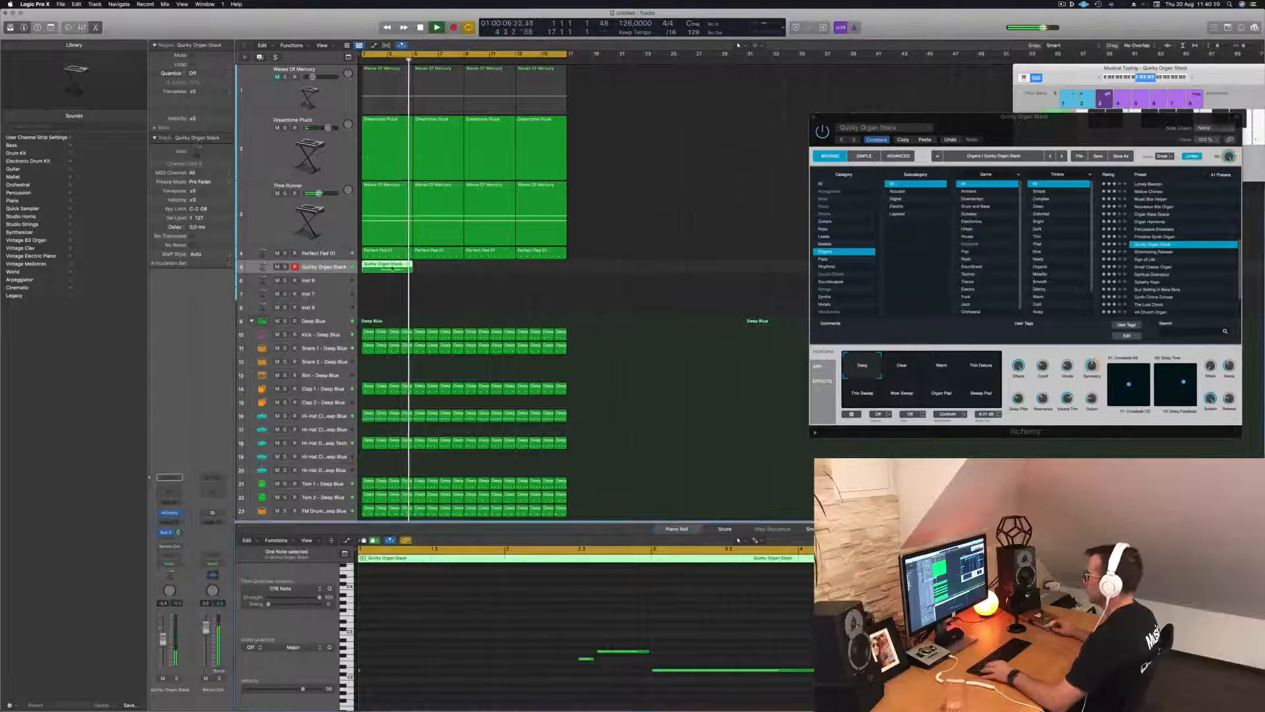
drag(393, 266, 474, 304)
ctrl+alt+click(474, 304)
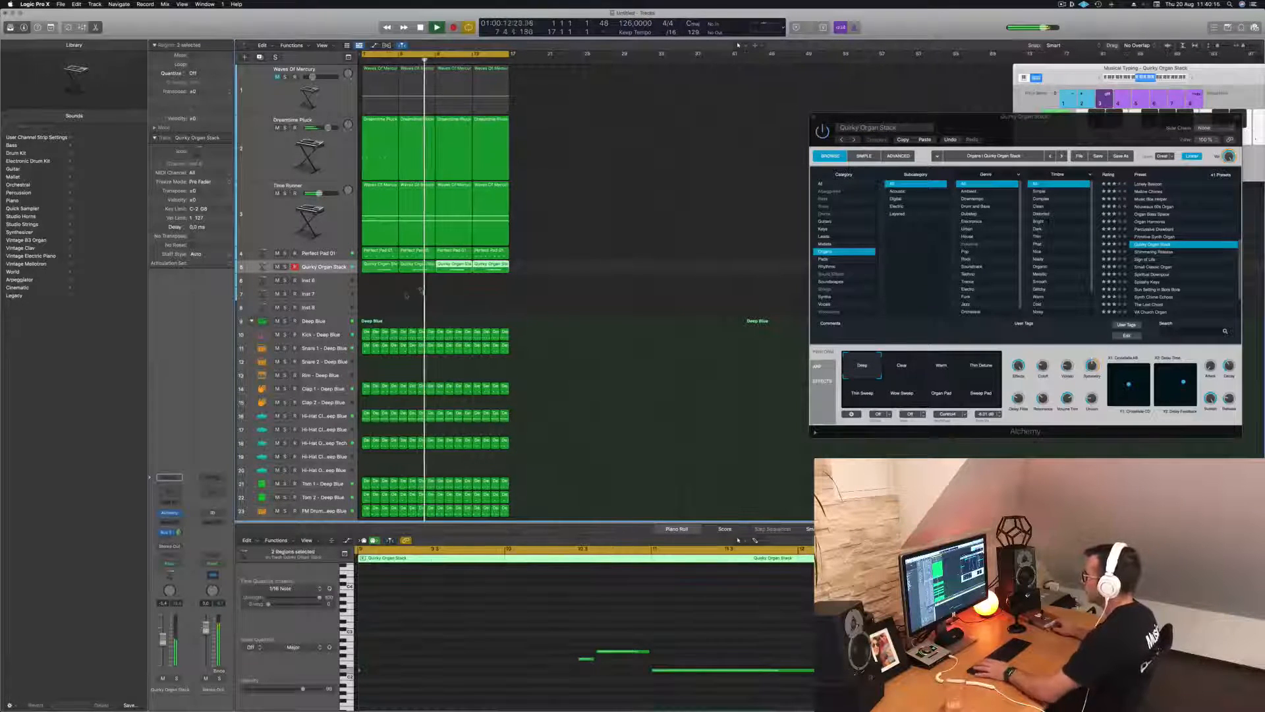
Enlarge the Quirky Organ Stack track's height and move the Alchemy window away from the Musical Typing keyboard
key(Return)
drag(343, 271, 344, 328)
drag(1040, 120, 847, 106)
Audition the Warm, Thin Detune and Sweep Pad variations, switch the preset to Shimmering Release, and raise its track volume slightly
click(766, 352)
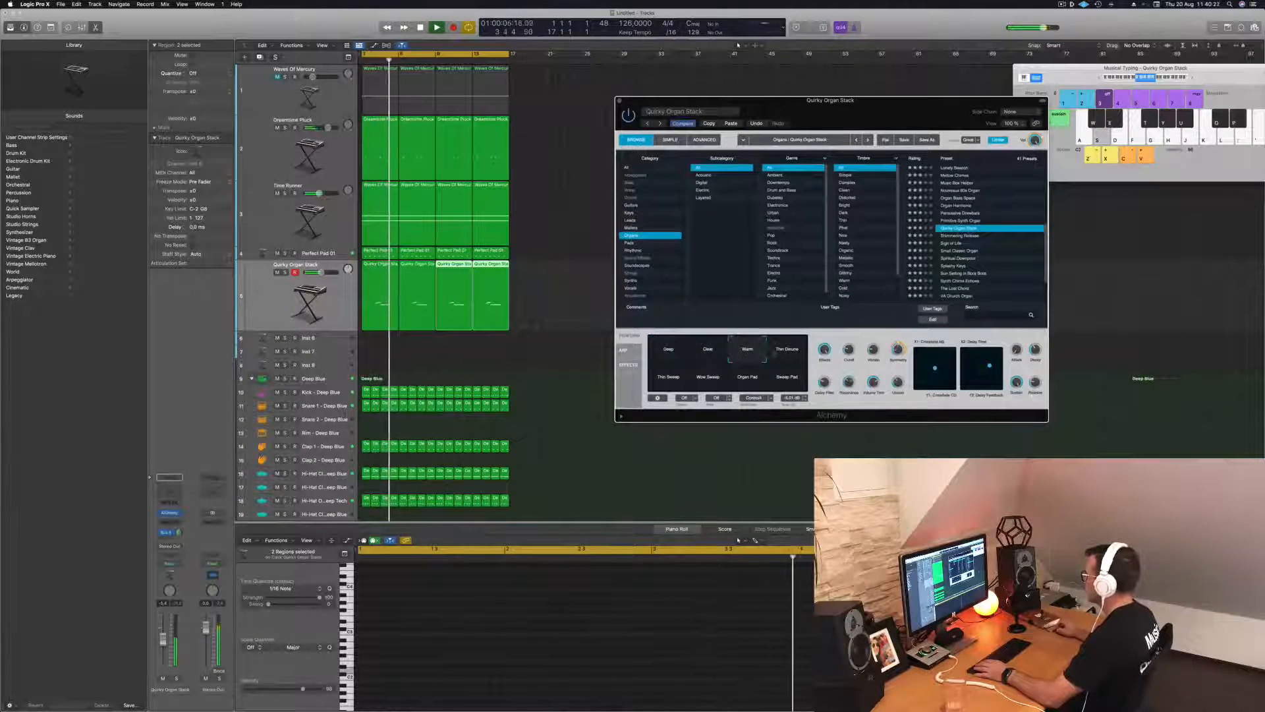
click(785, 354)
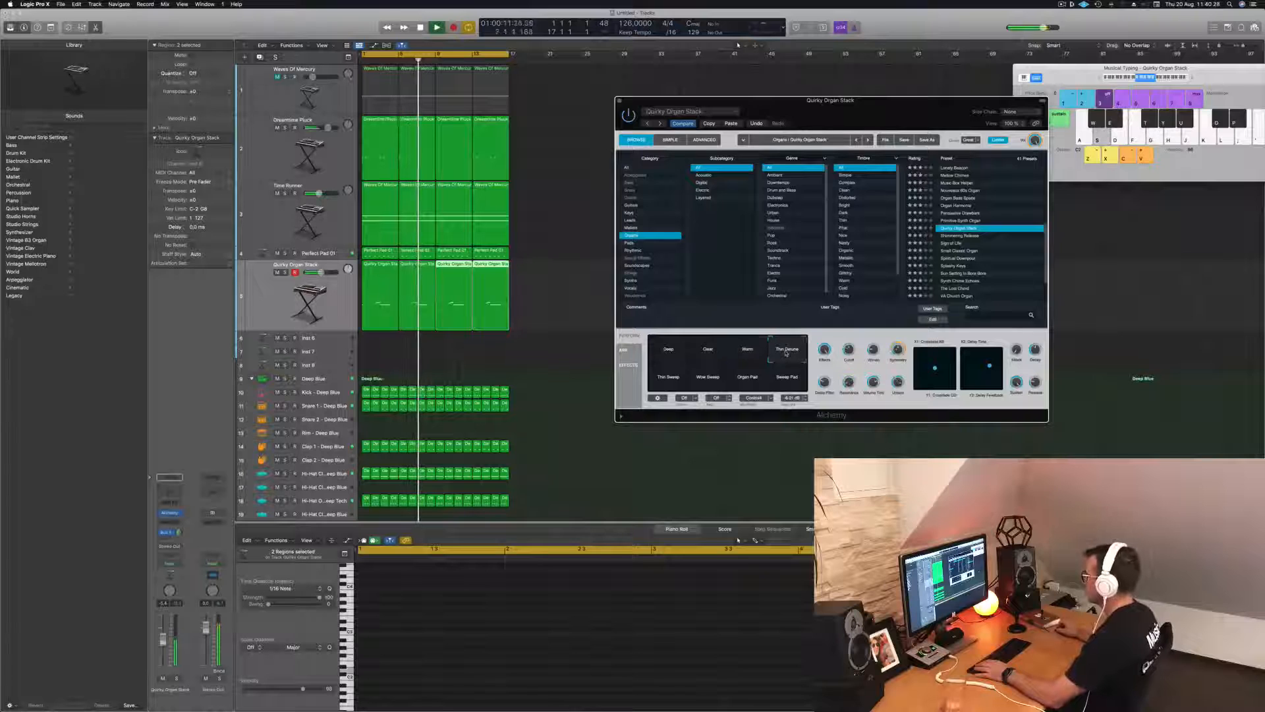
click(789, 384)
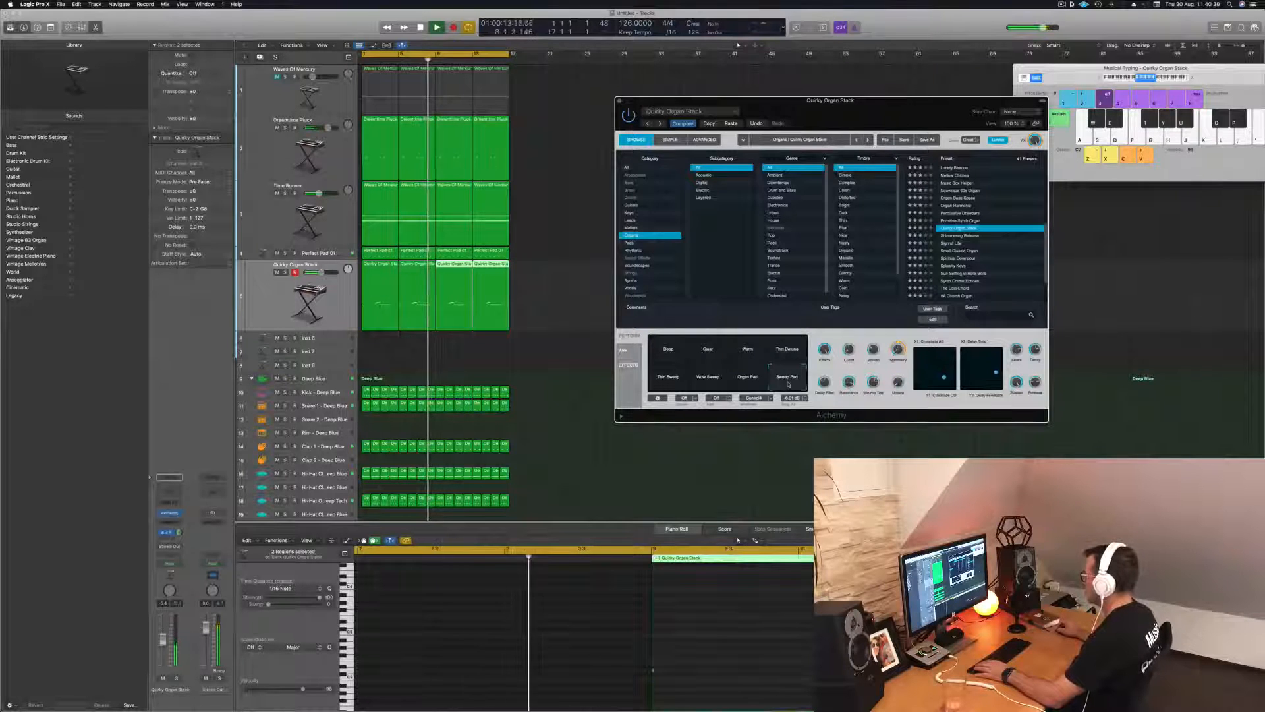
click(957, 235)
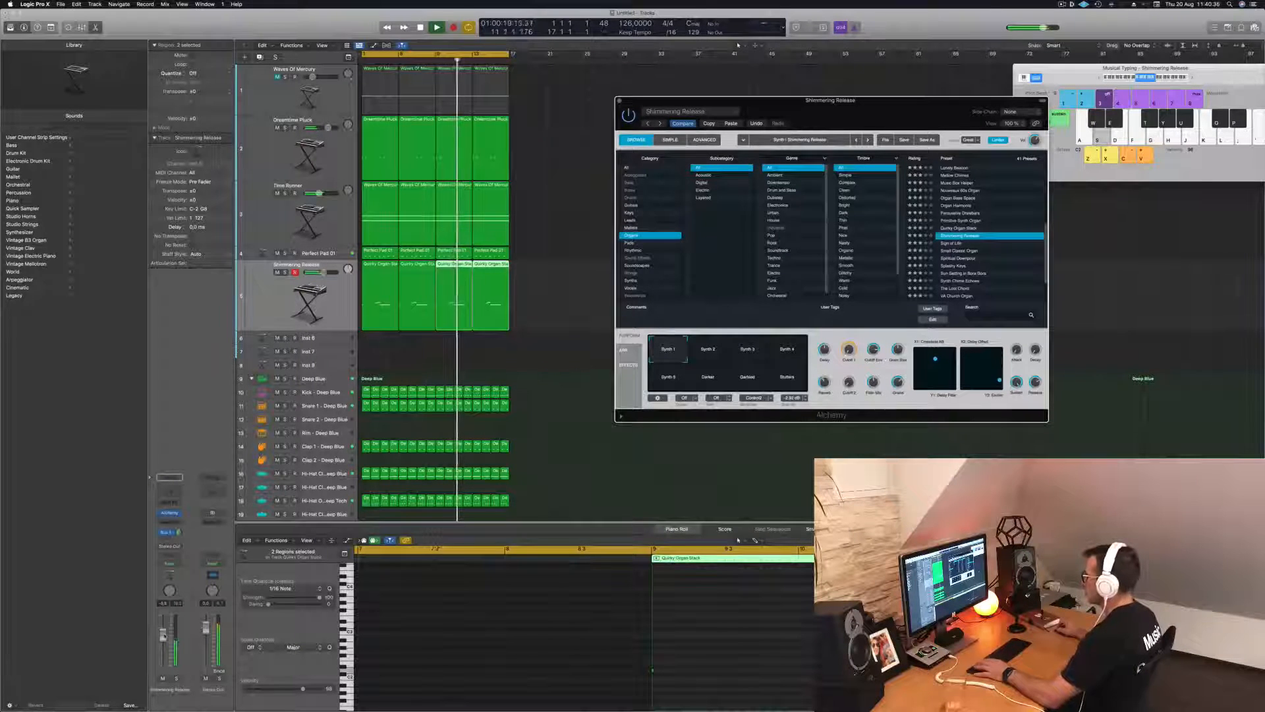
drag(163, 635, 163, 633)
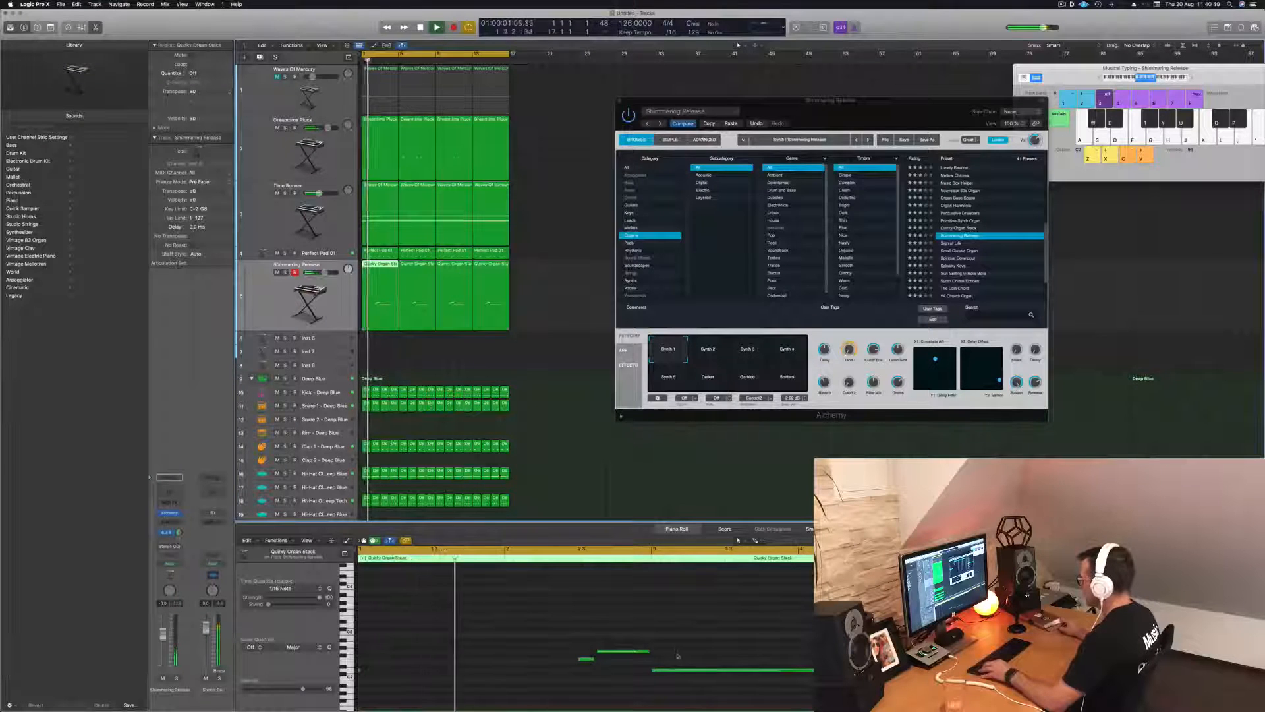
Copy the long note at bar 3 to the start of the first region and lengthen it to meet the short notes
drag(679, 670, 394, 677)
click(359, 671)
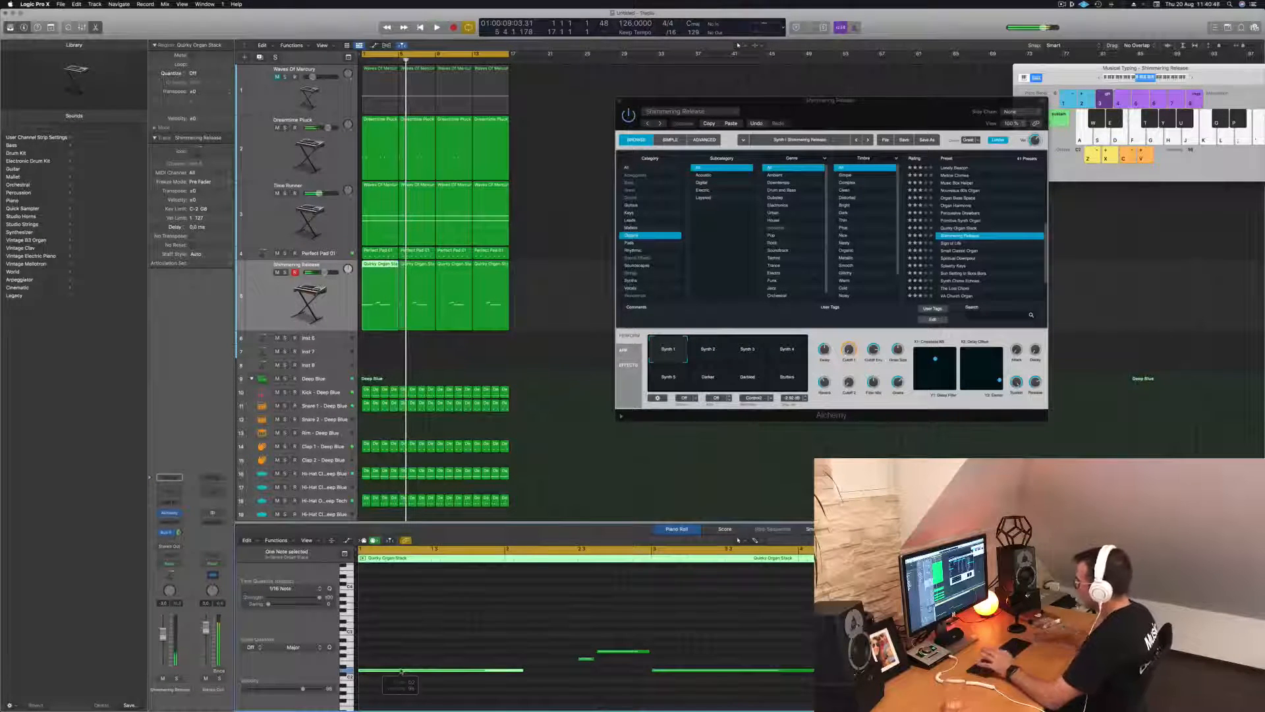
scroll(528, 650, down, 2)
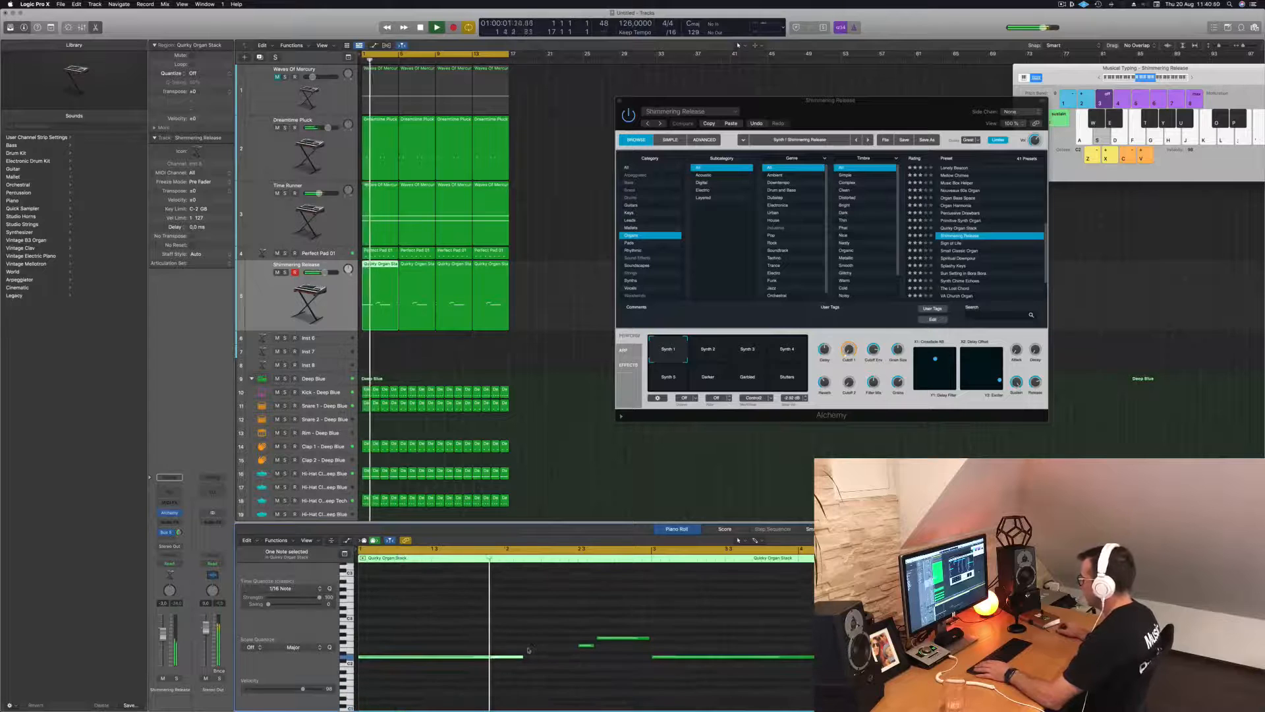
drag(522, 656, 577, 656)
scroll(568, 460, down, 2)
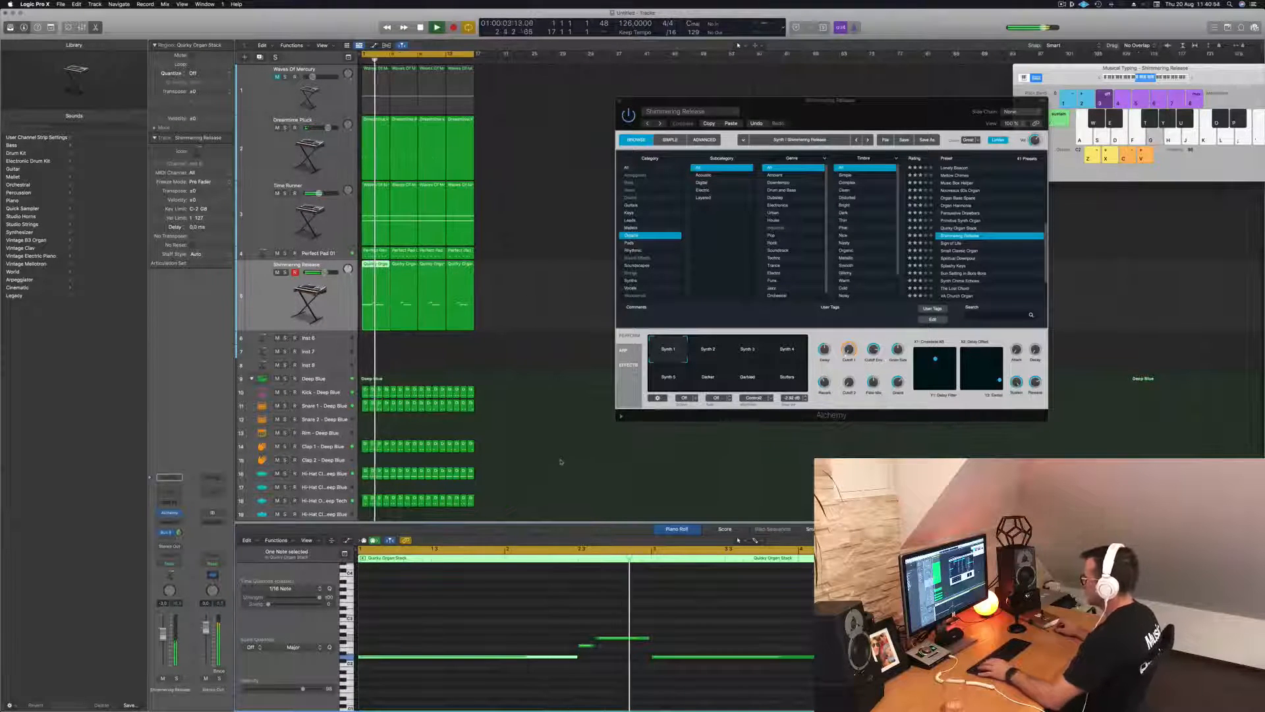
key(Return)
key(Return)
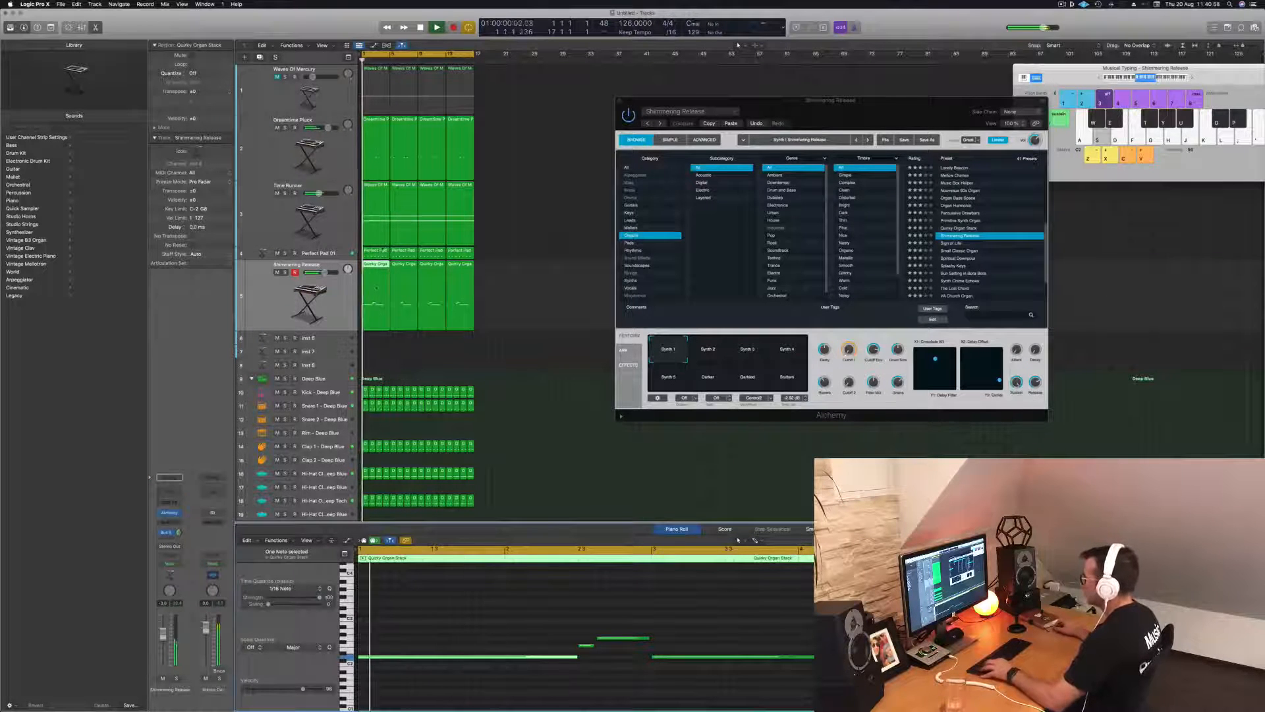
Cut the first organ region down to its first two bars and delete the remaining copies on the track
click(395, 334)
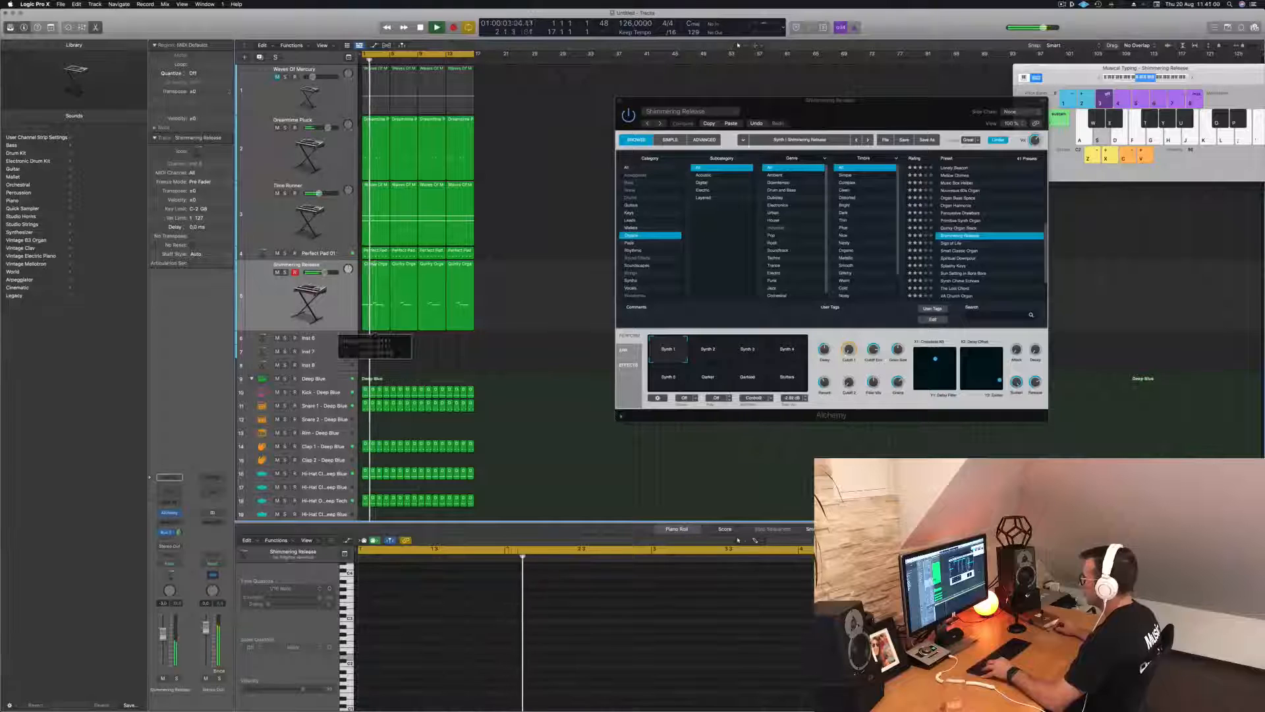
drag(374, 334, 374, 268)
key(Delete)
key(Return)
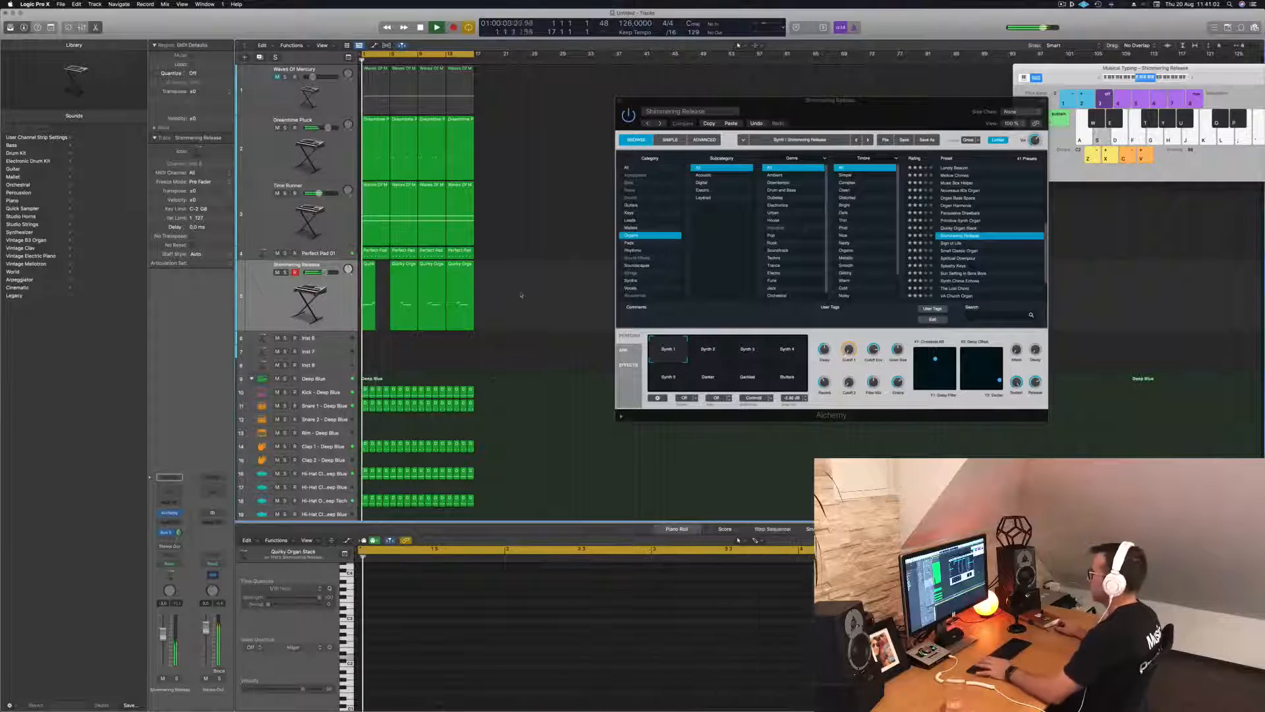
drag(523, 295, 401, 307)
key(Delete)
Duplicate the two-bar region repeatedly along the Shimmering Release track until it fills all sixteen bars
click(368, 267)
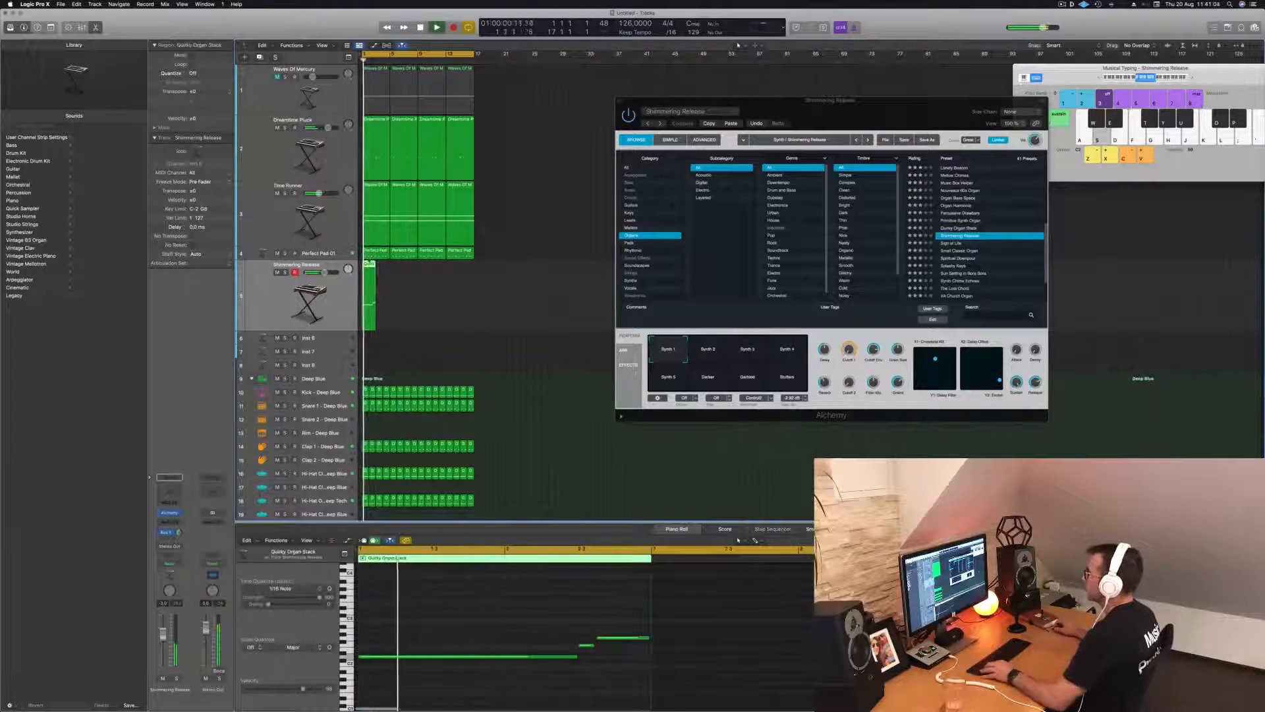
drag(368, 268, 400, 270)
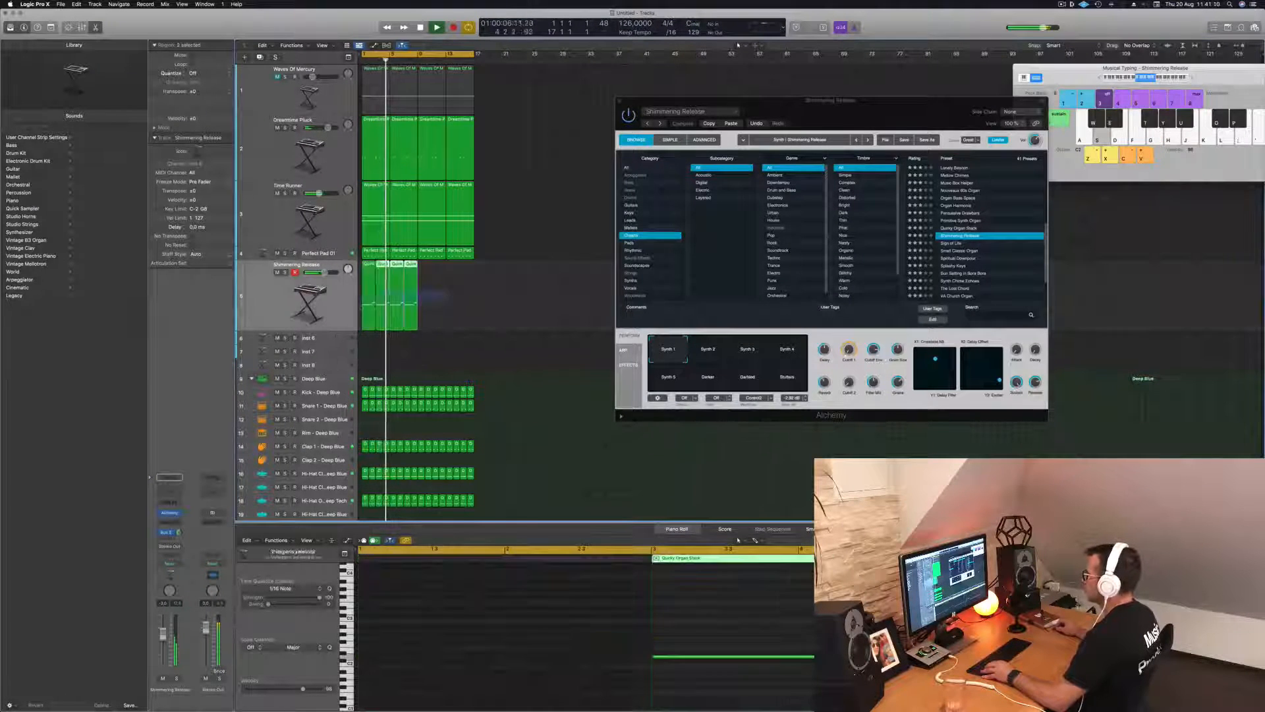
key(super+r)
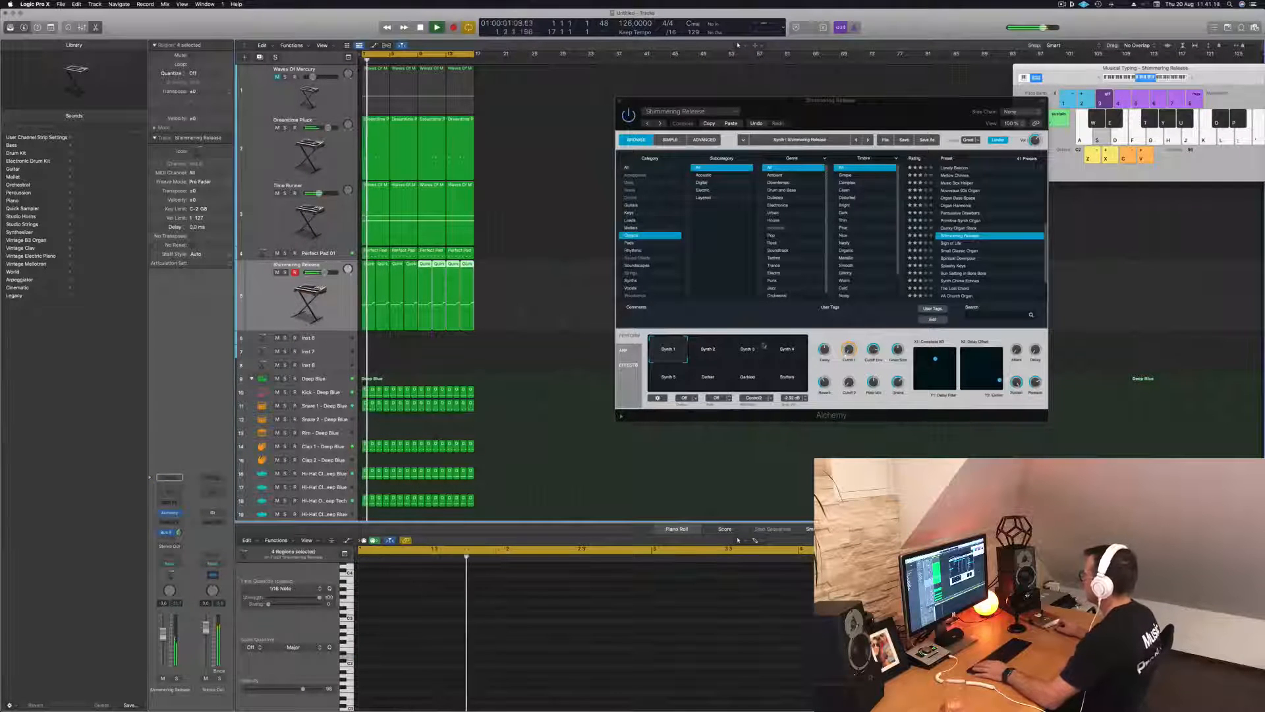
Audition the Synth 2 and Synth 3 variations of Shimmering Release, choose Synth 4, and check the track in solo
click(707, 350)
click(748, 354)
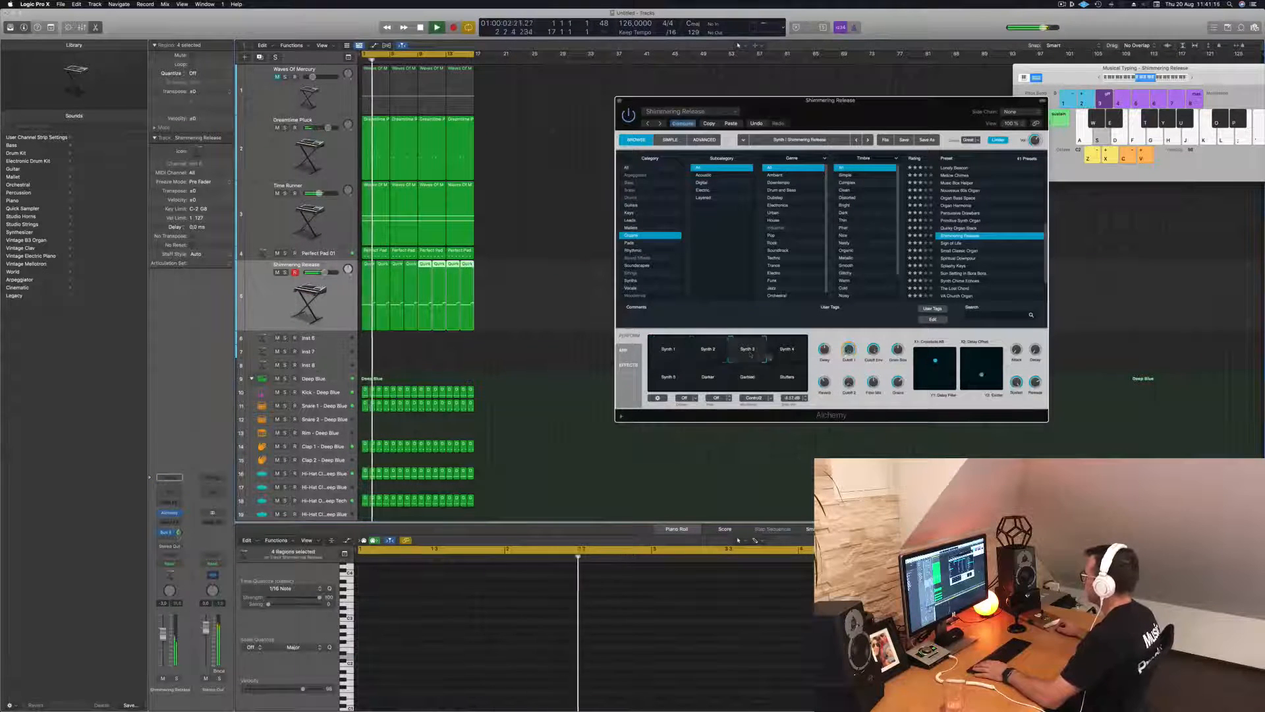
click(785, 353)
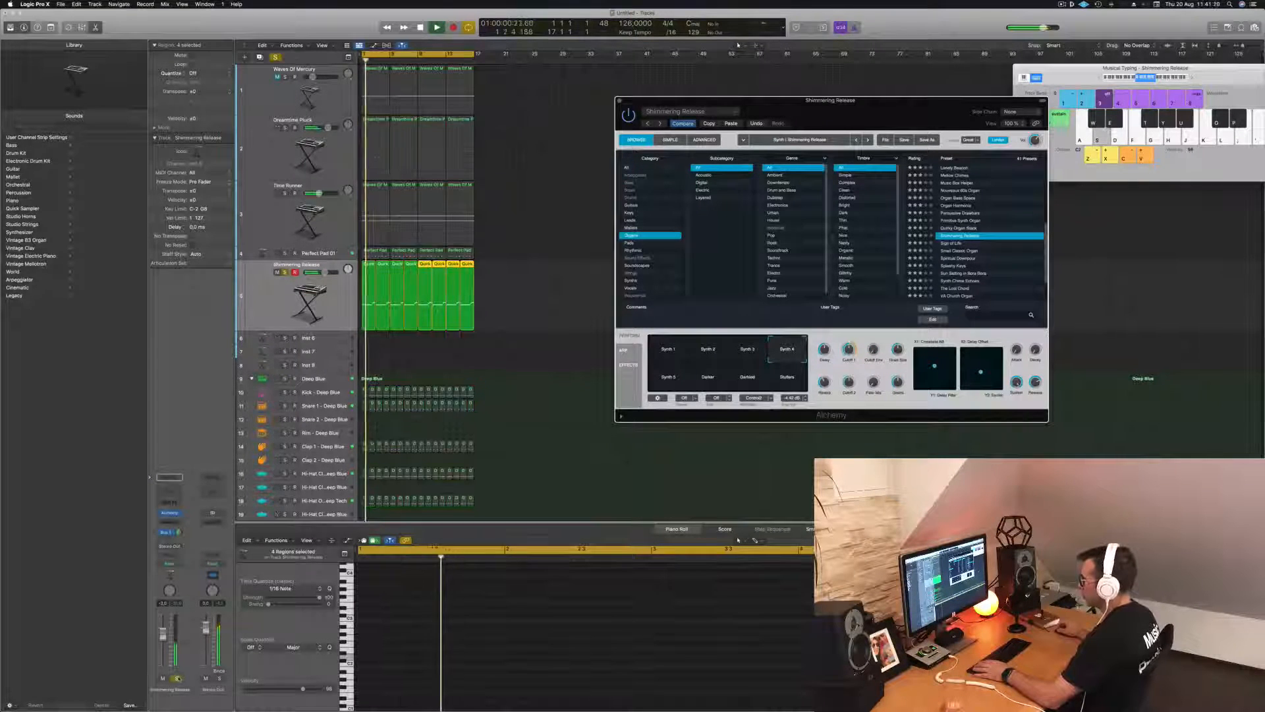
click(162, 632)
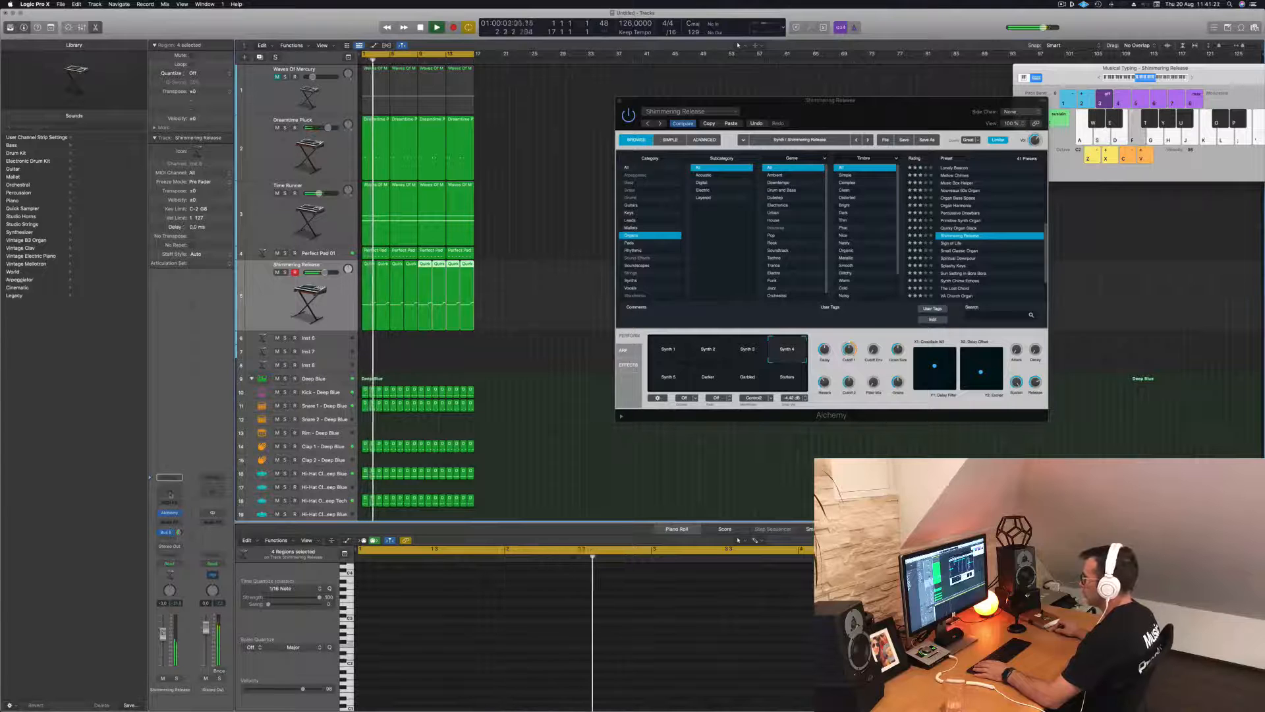
Add a Channel EQ to the Shimmering Release track with a 12 dB/Oct low cut at 990 Hz
click(169, 477)
drag(434, 183, 764, 204)
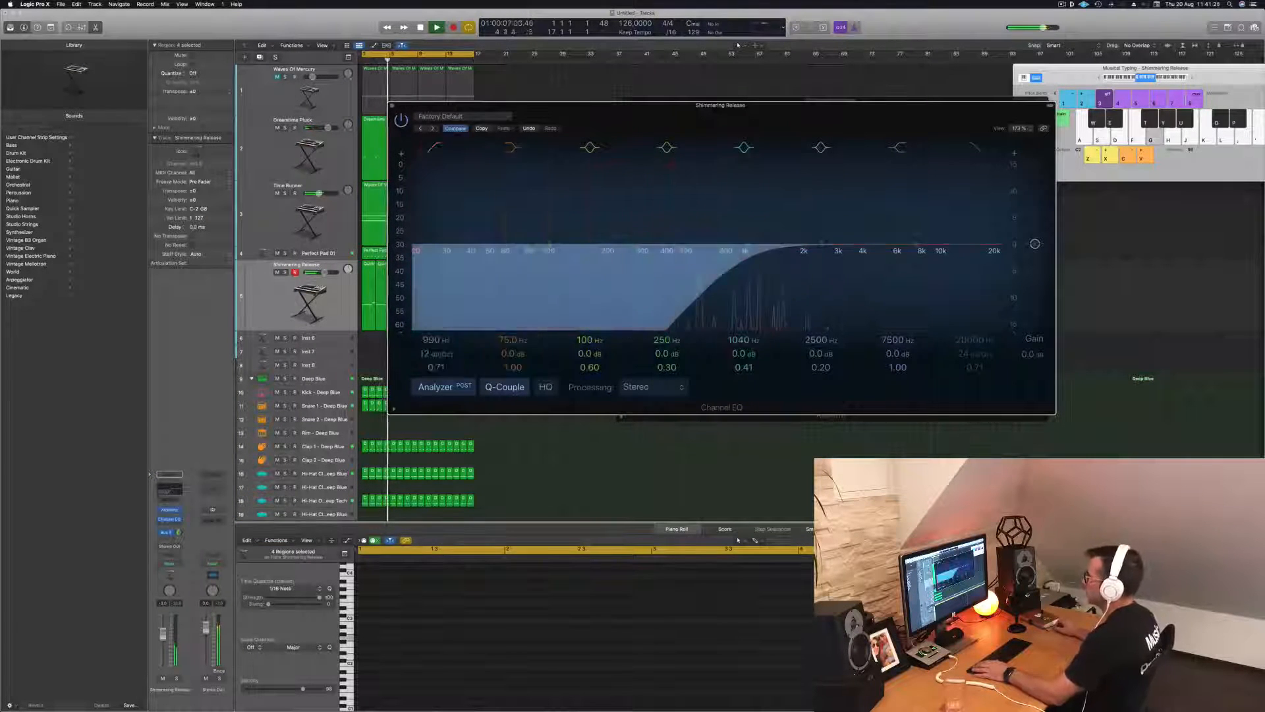
click(392, 106)
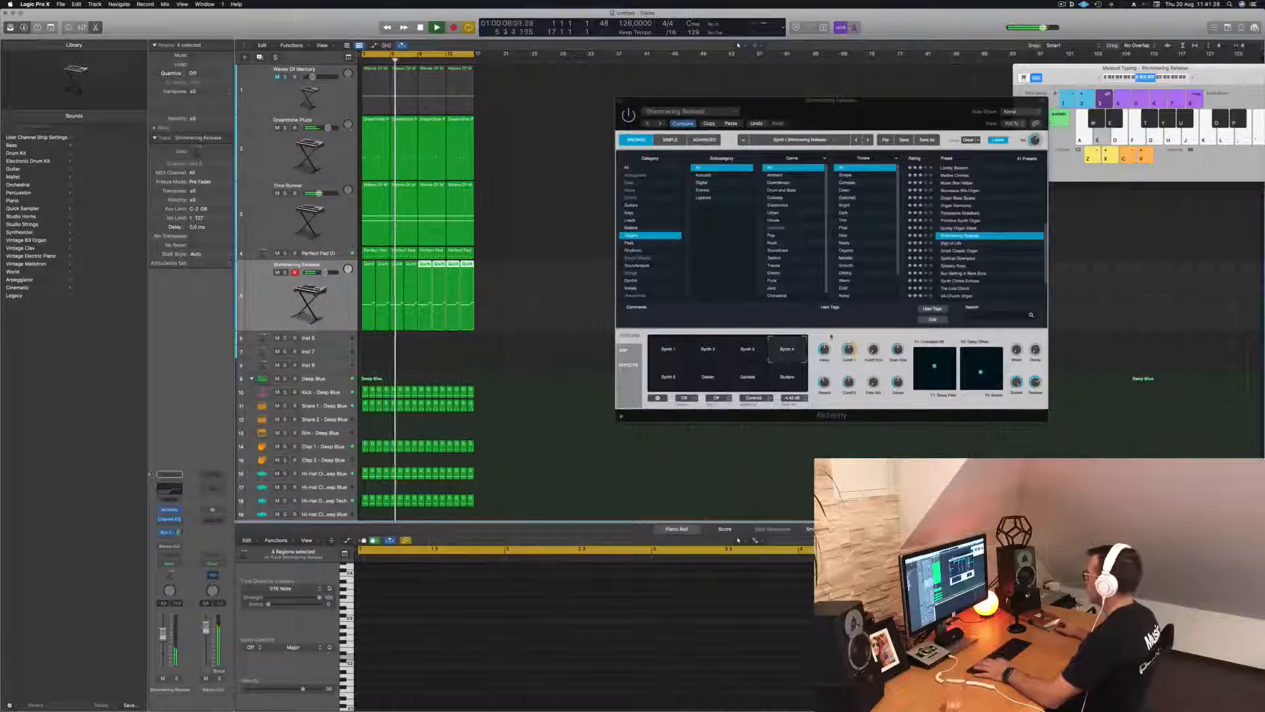
Audition the Sign of Life preset in Alchemy, and switch the track to Small Classic Organ
click(1008, 243)
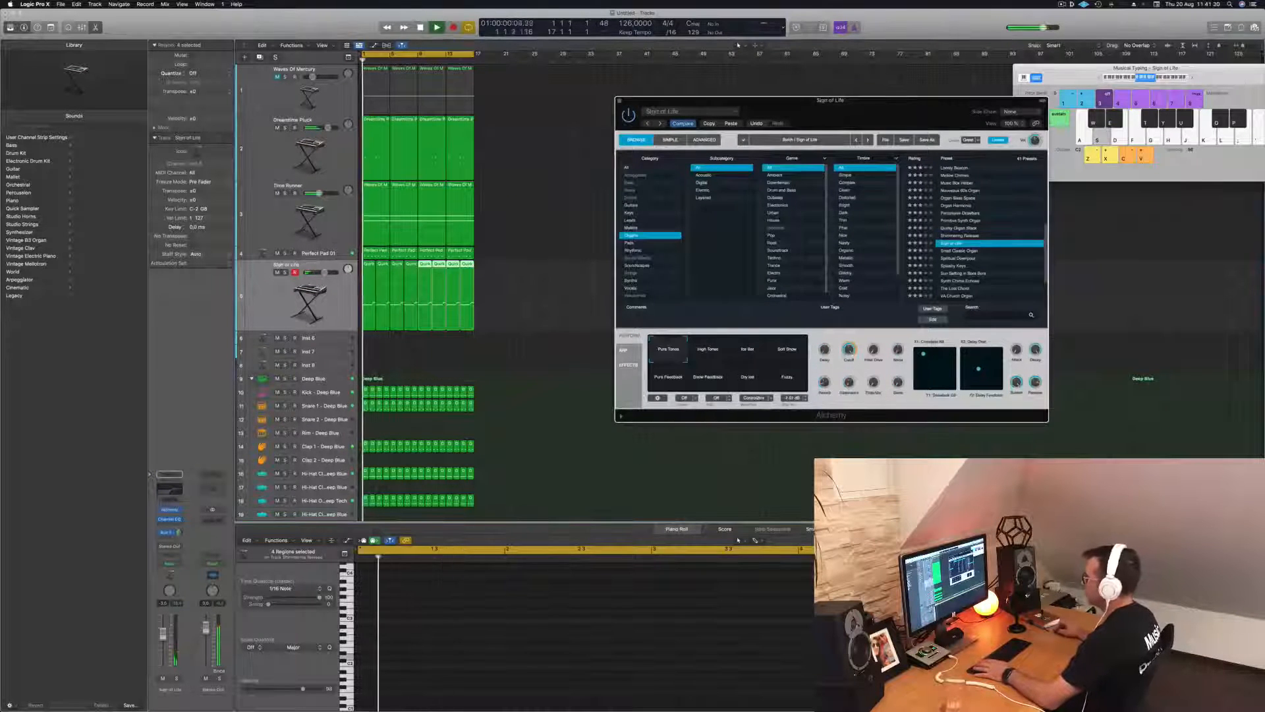
key(space)
key(space)
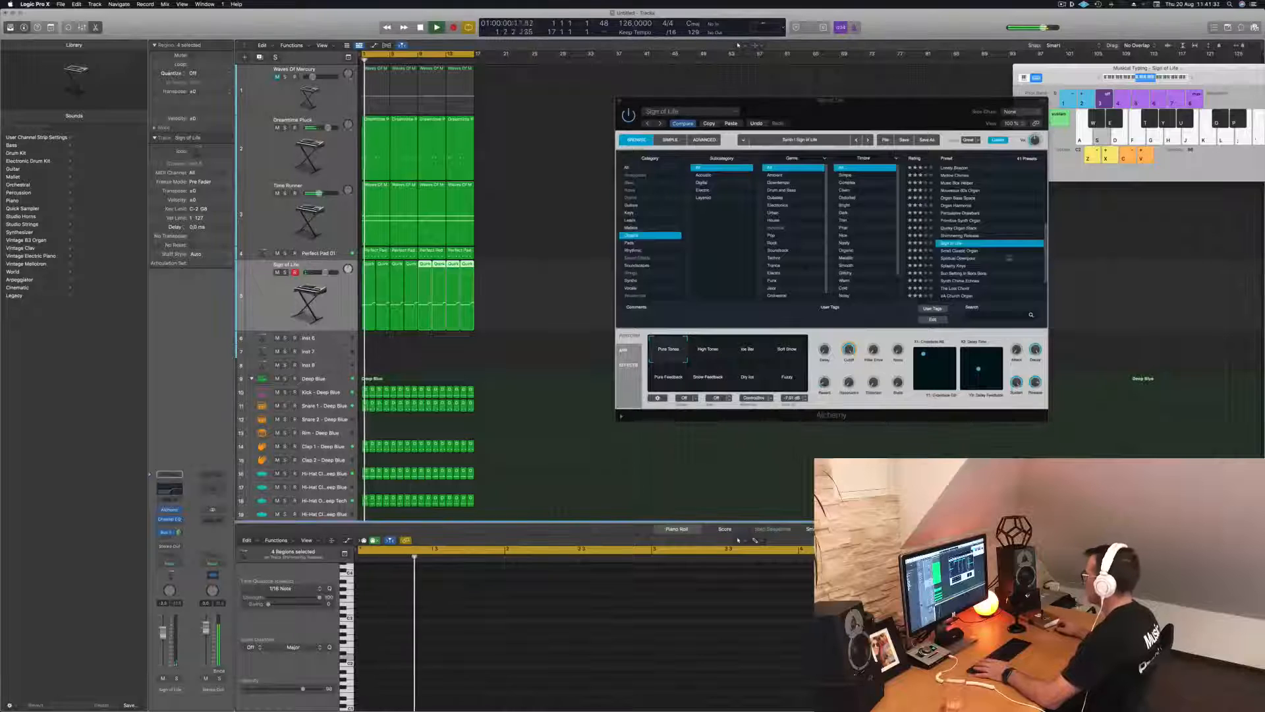
click(959, 251)
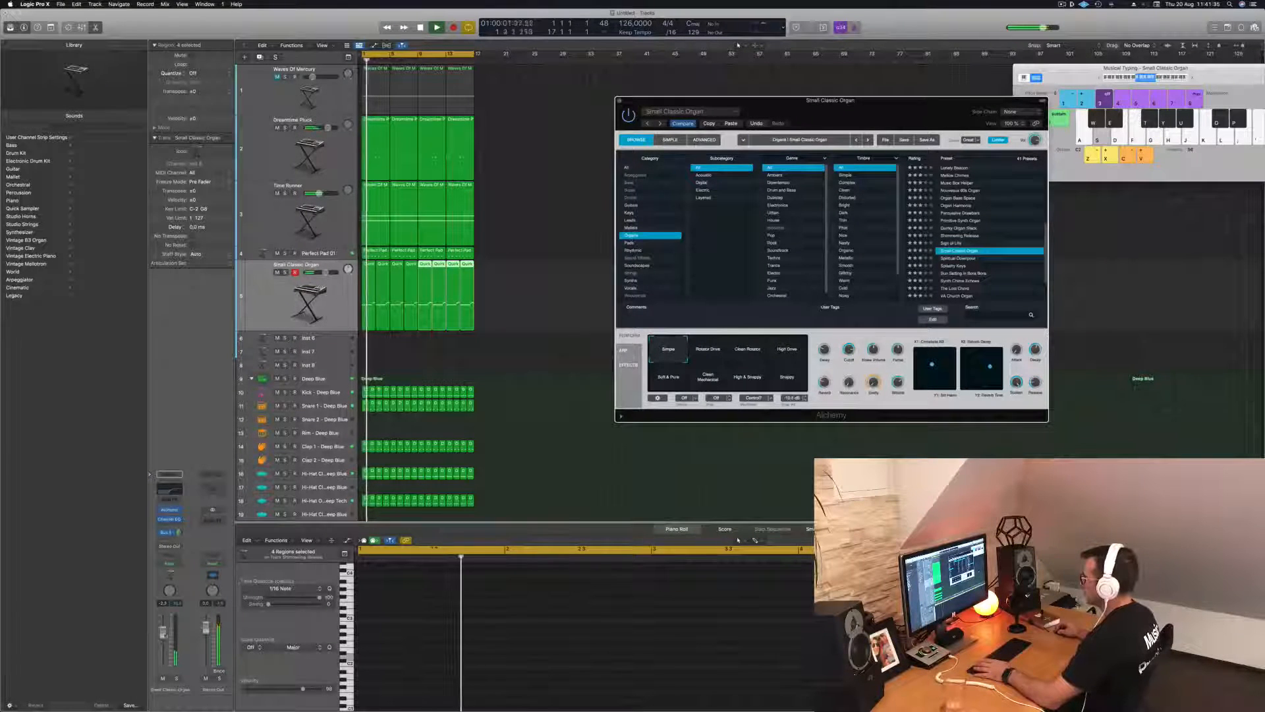
Lower the Channel EQ's low cut to 450 Hz on the Small Classic Organ track and reduce the track volume slightly
click(170, 519)
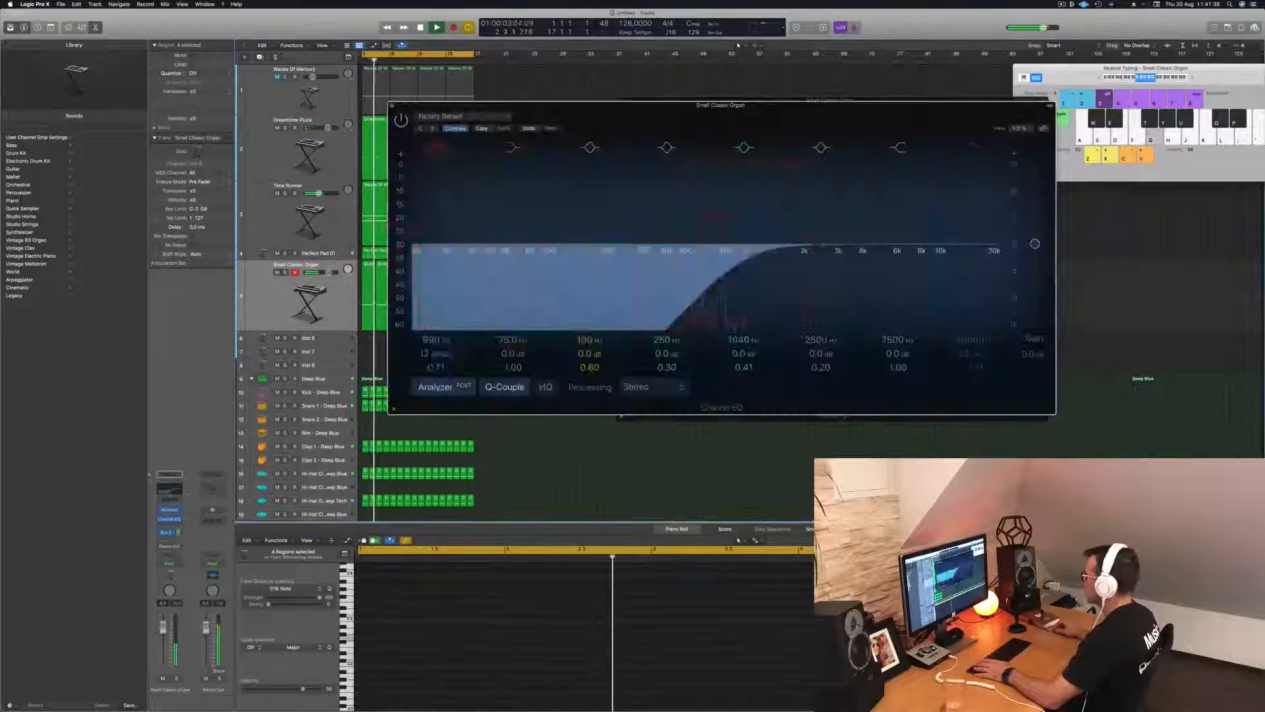
drag(764, 247, 674, 258)
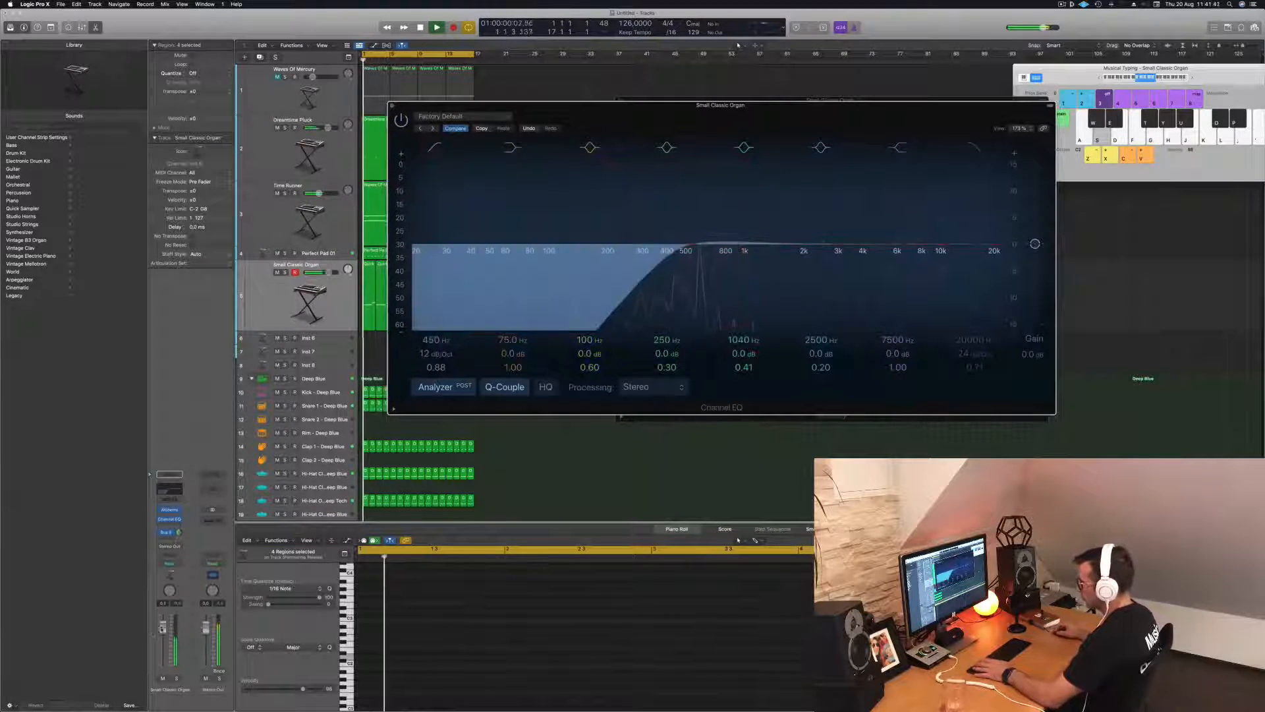
drag(163, 634, 163, 637)
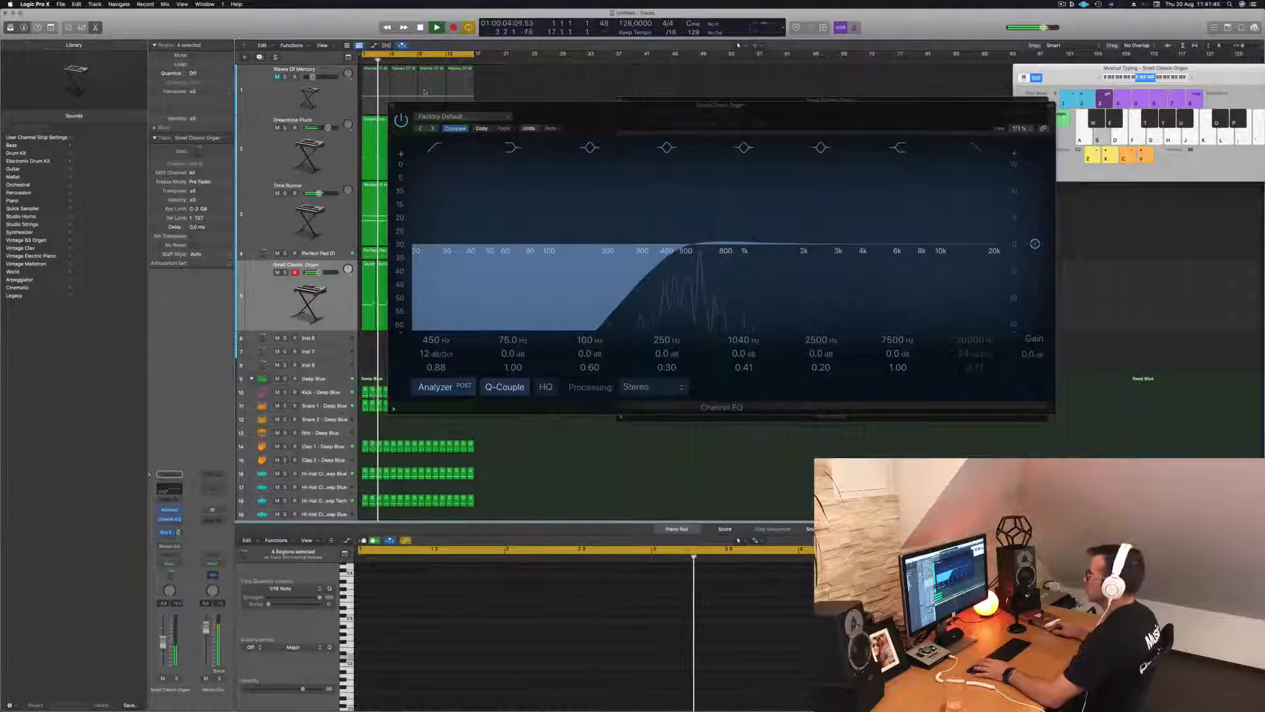
Close the Channel EQ and audition the Alchemy organ presets from Spiritual Downpour through Sun Setting In Bora Bora in the playing loop
click(393, 106)
key(Return)
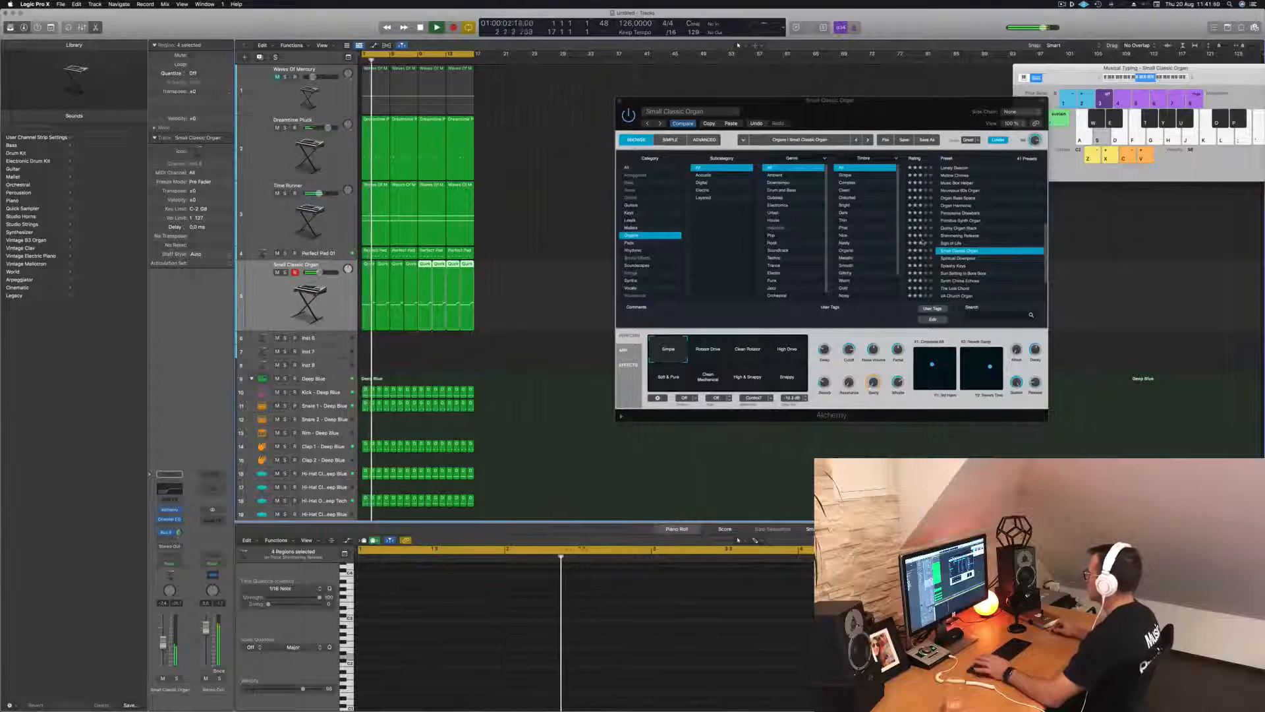
click(962, 258)
key(Return)
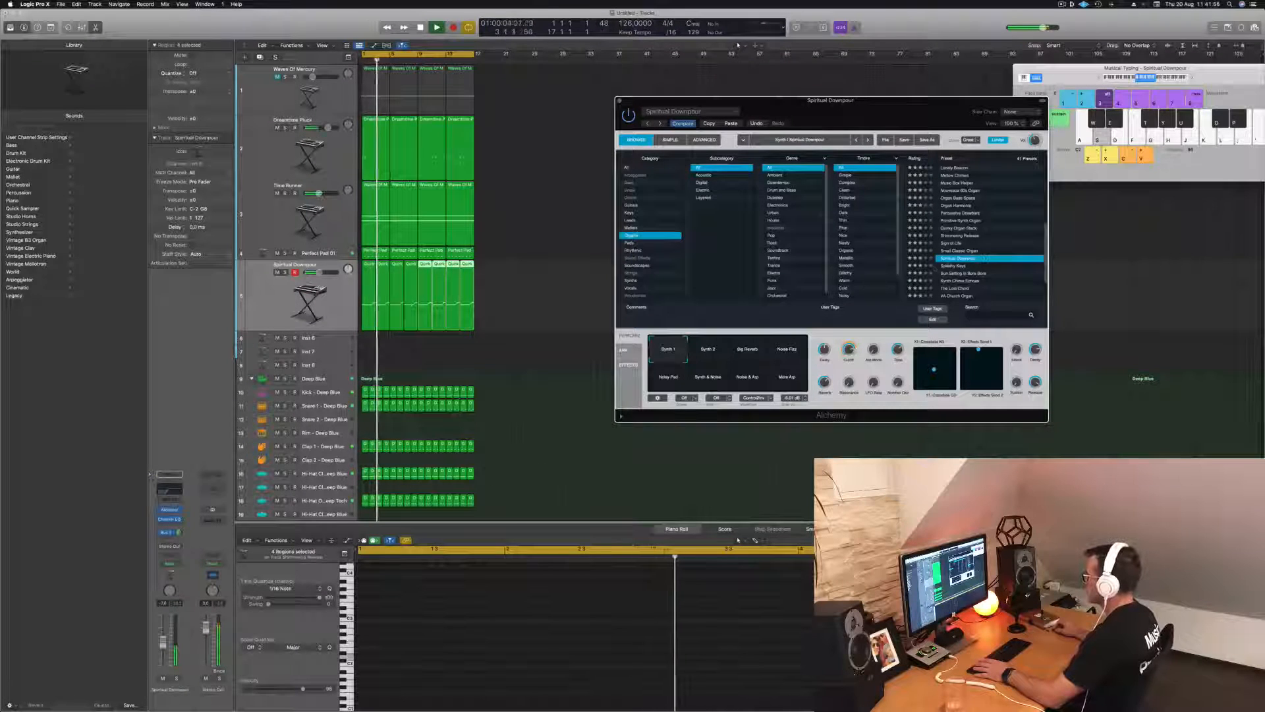
click(952, 266)
key(Return)
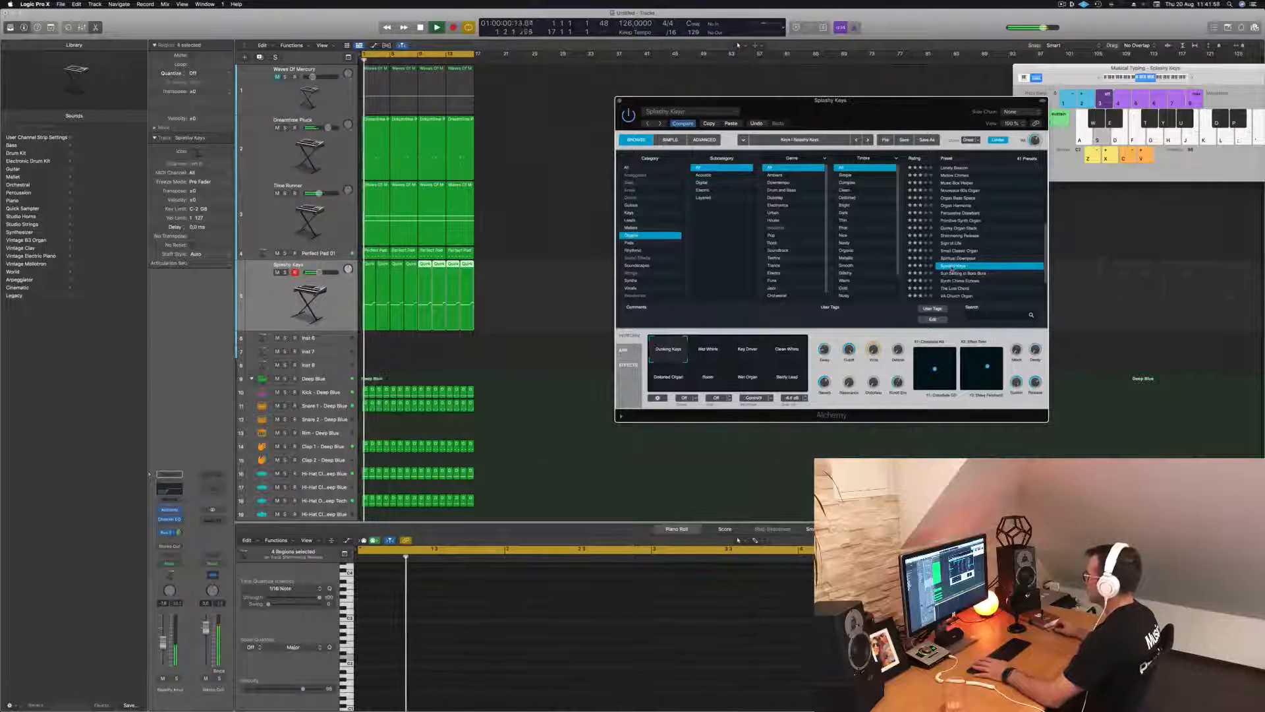
click(973, 274)
key(Return)
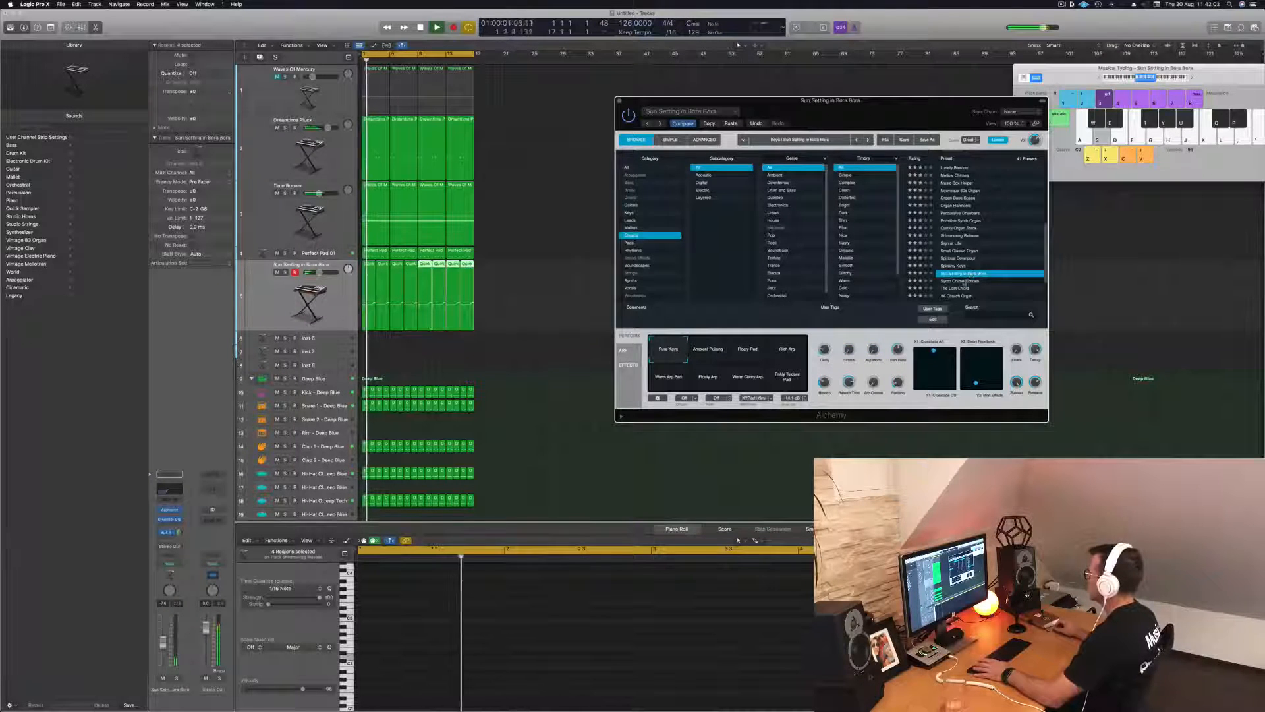
Load Synth Chime Echoes, audition its variations from Brighter through Slow Tremolo, and raise the track volume slightly
click(963, 281)
key(Return)
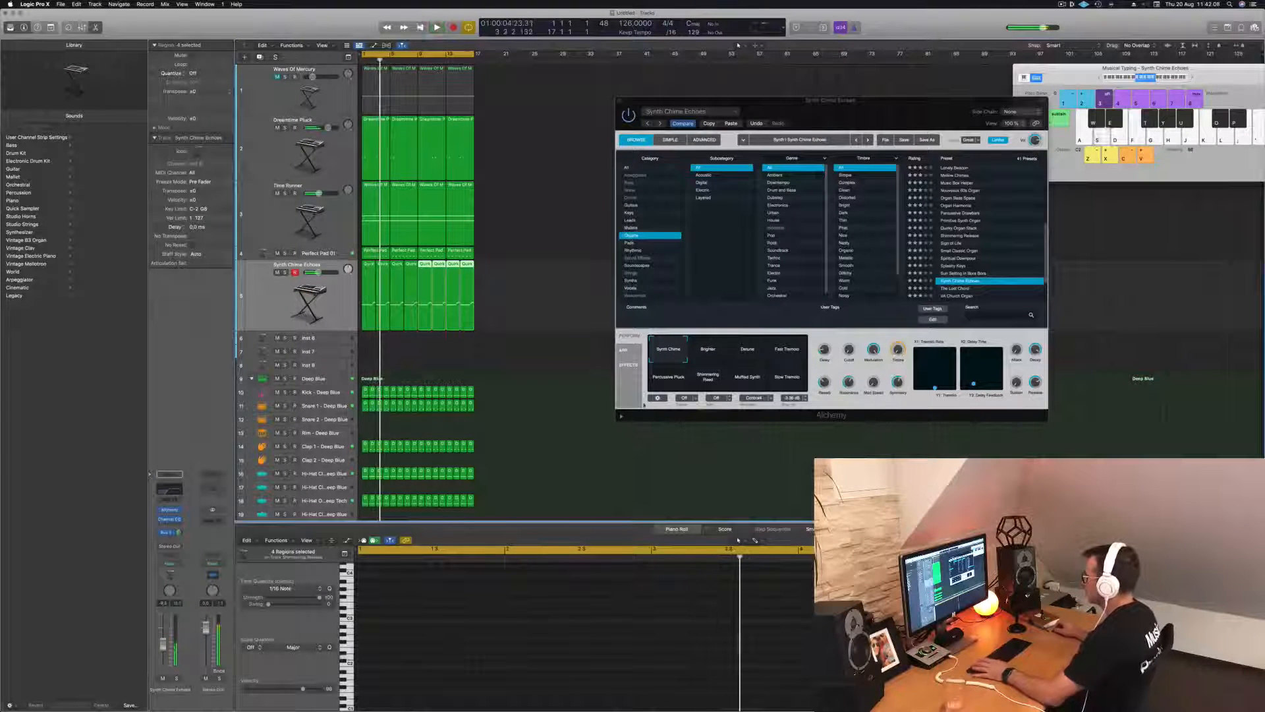
click(708, 353)
click(763, 353)
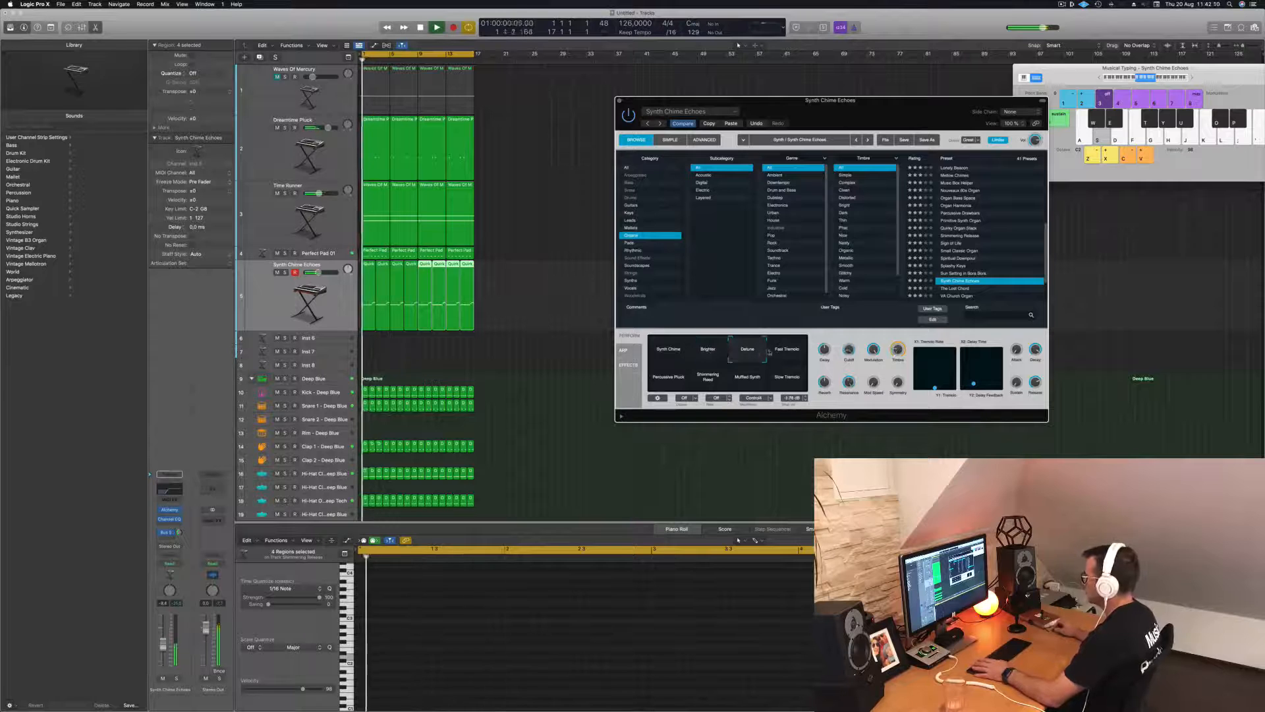
click(787, 352)
click(671, 377)
click(713, 378)
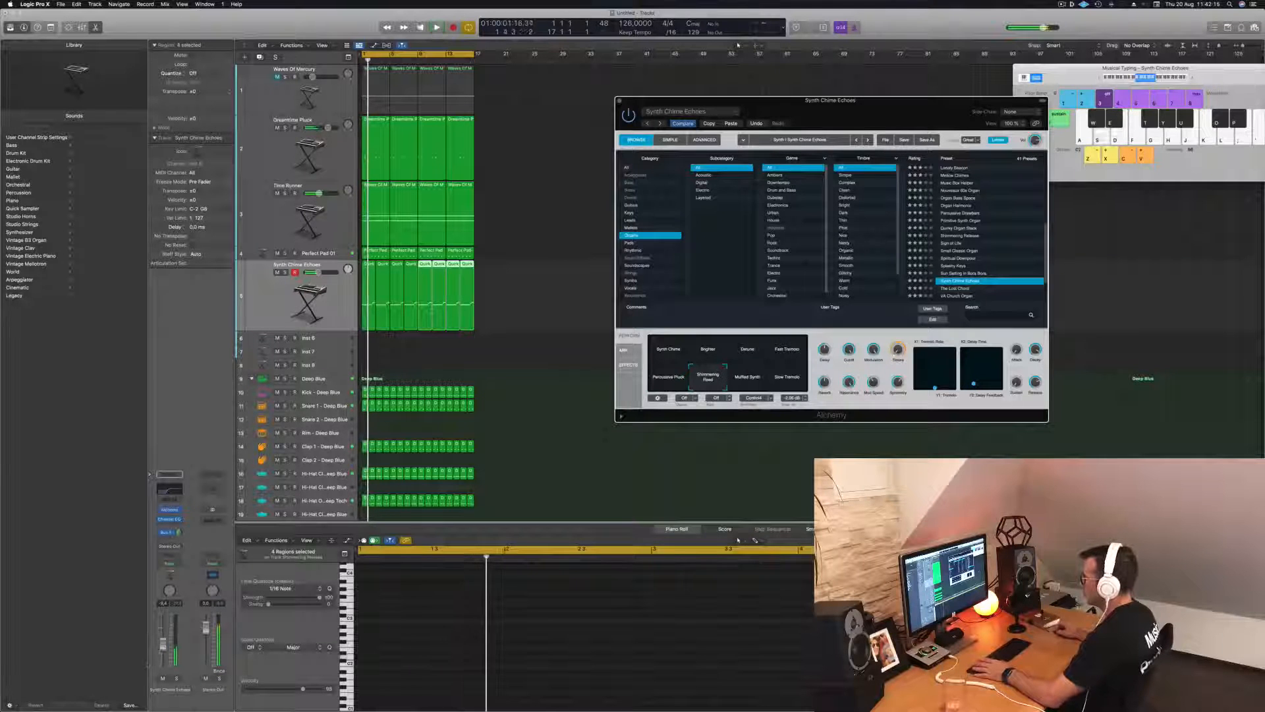
drag(162, 644, 163, 637)
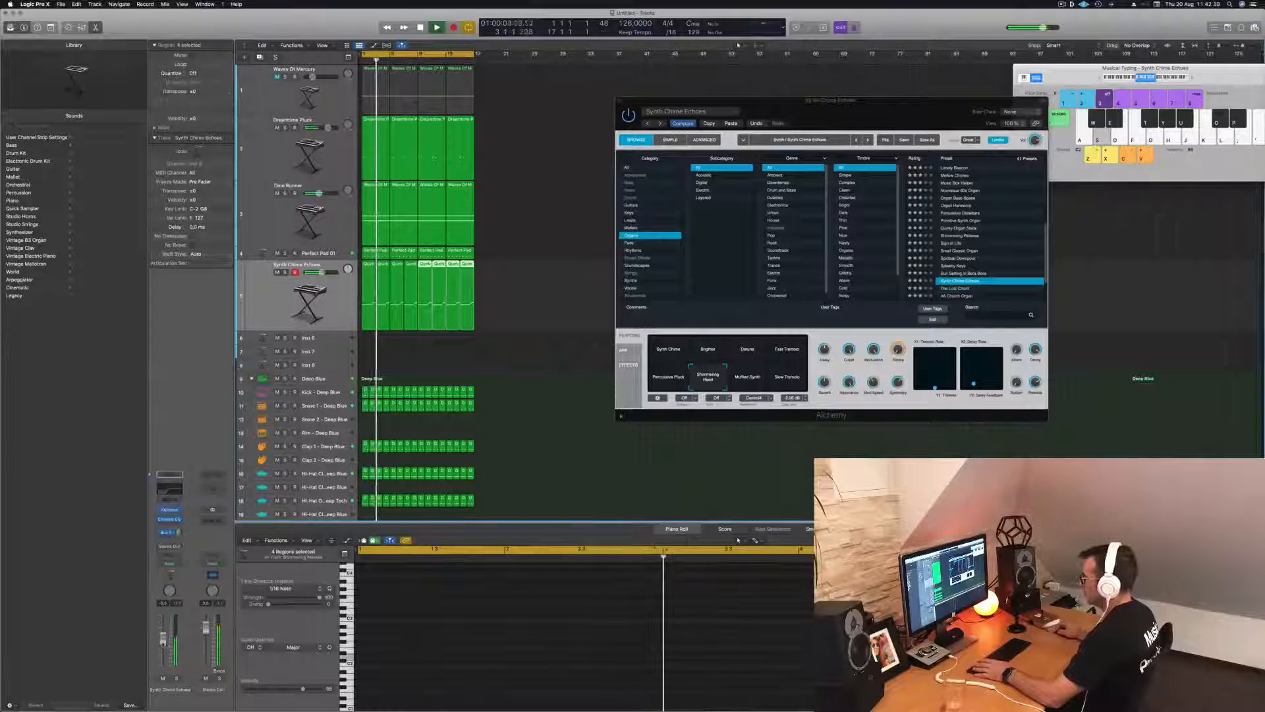
click(789, 377)
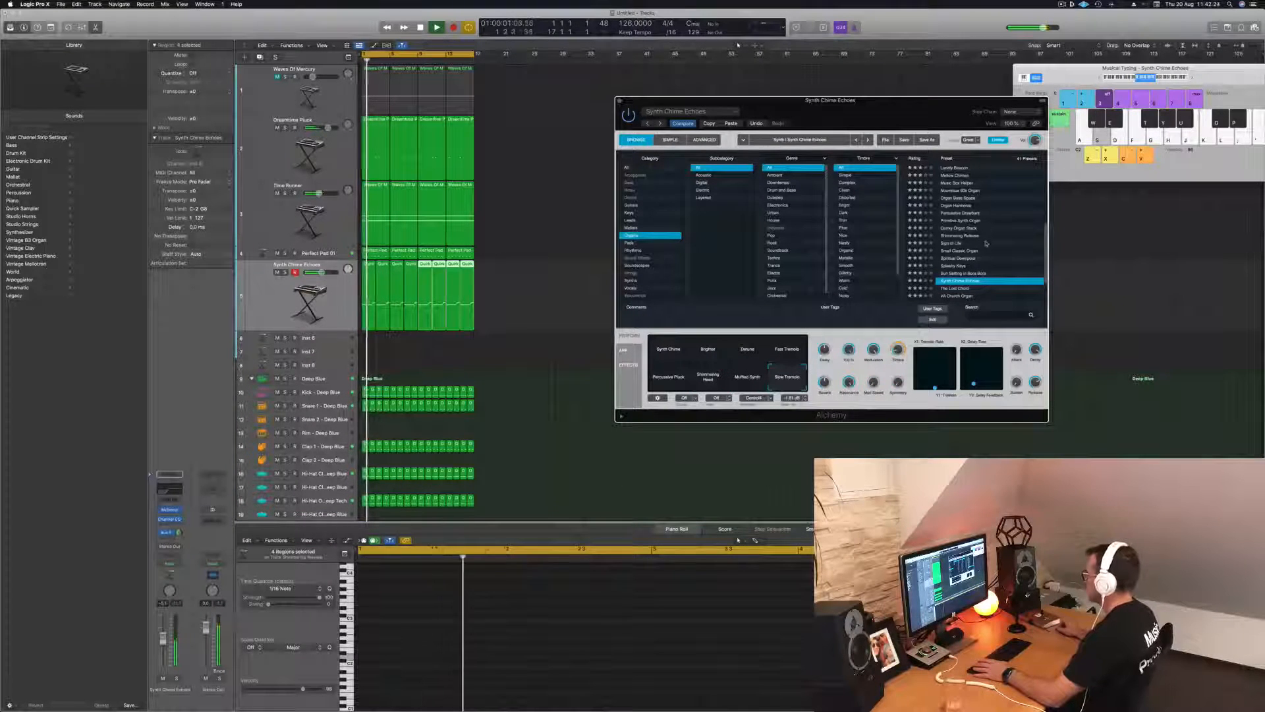
Audition the Gong Pad preset, and switch the track to Godsender while the loop plays
scroll(986, 243, up, 3)
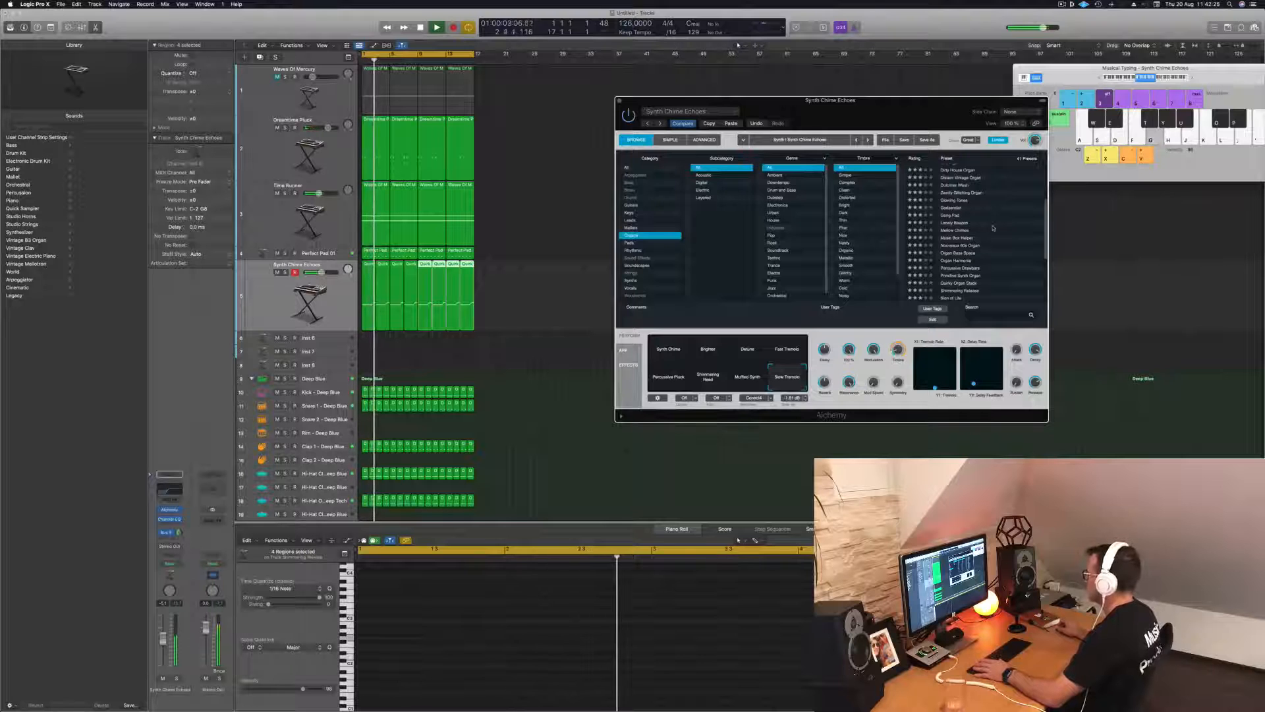
click(949, 216)
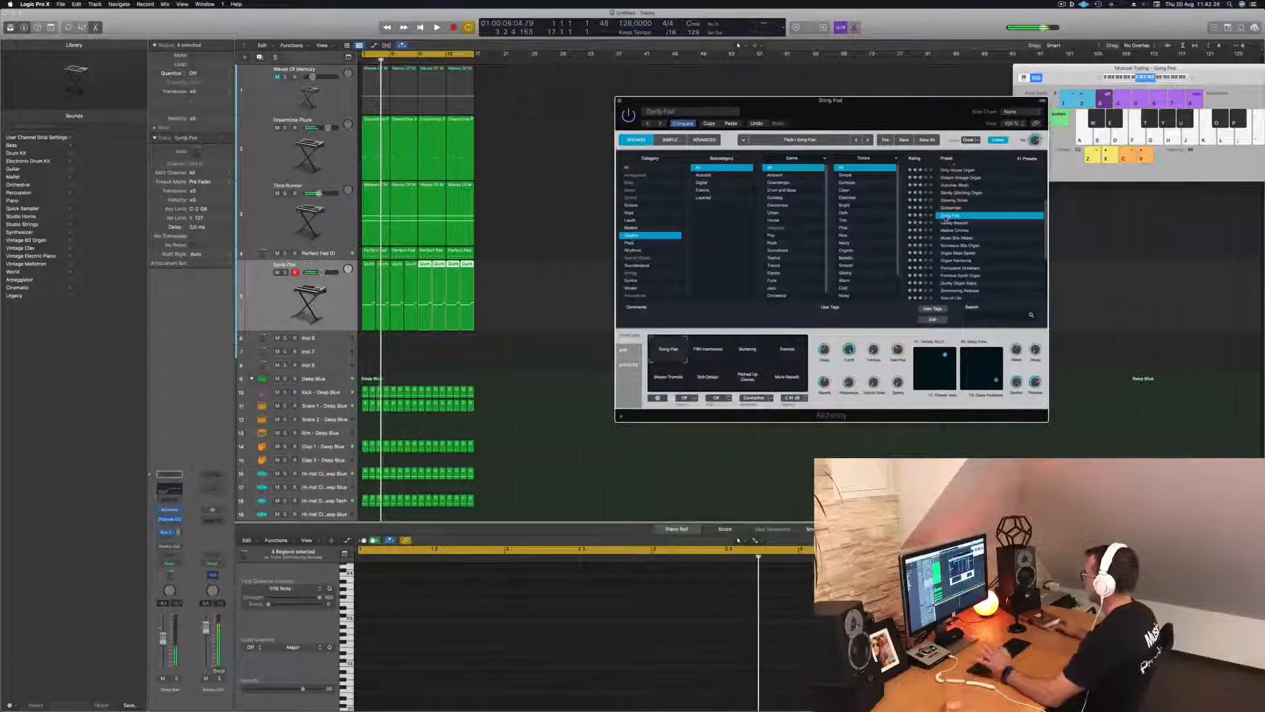
click(949, 208)
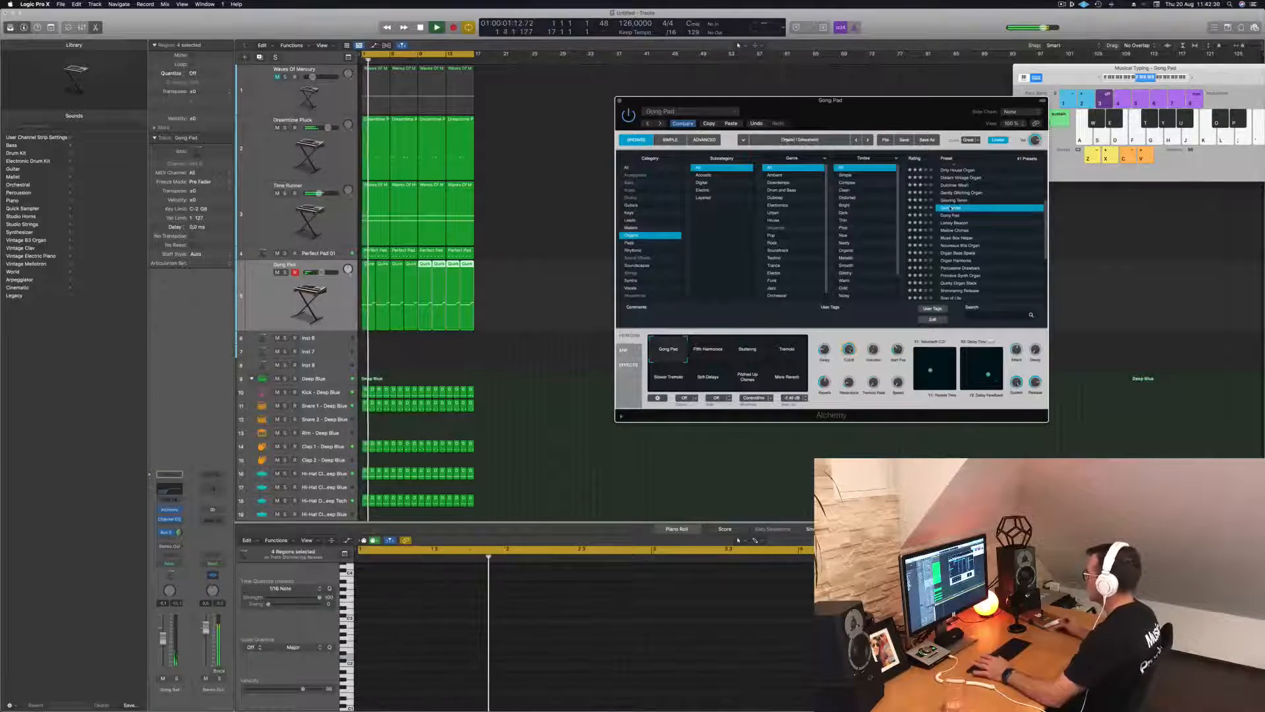
key(space)
Vary the second region's closing notes and replace the regions after it with copies of the first two, filling sixteen bars
click(257, 323)
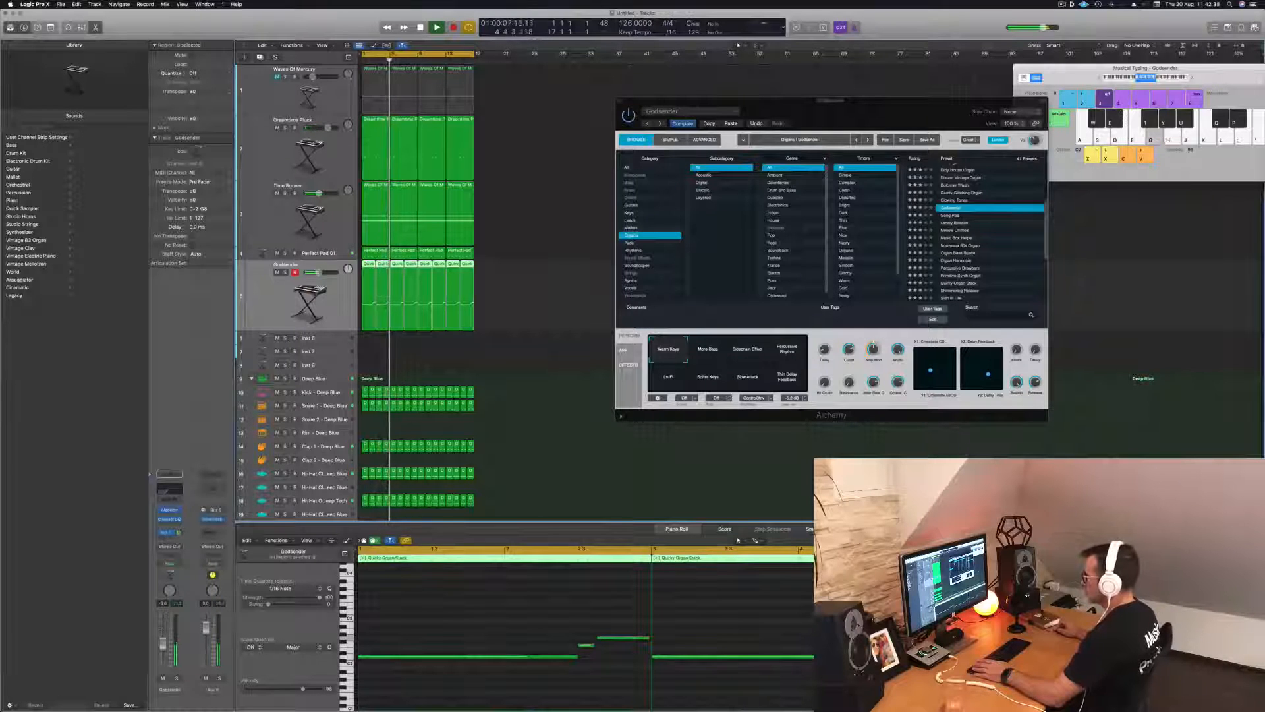
key(space)
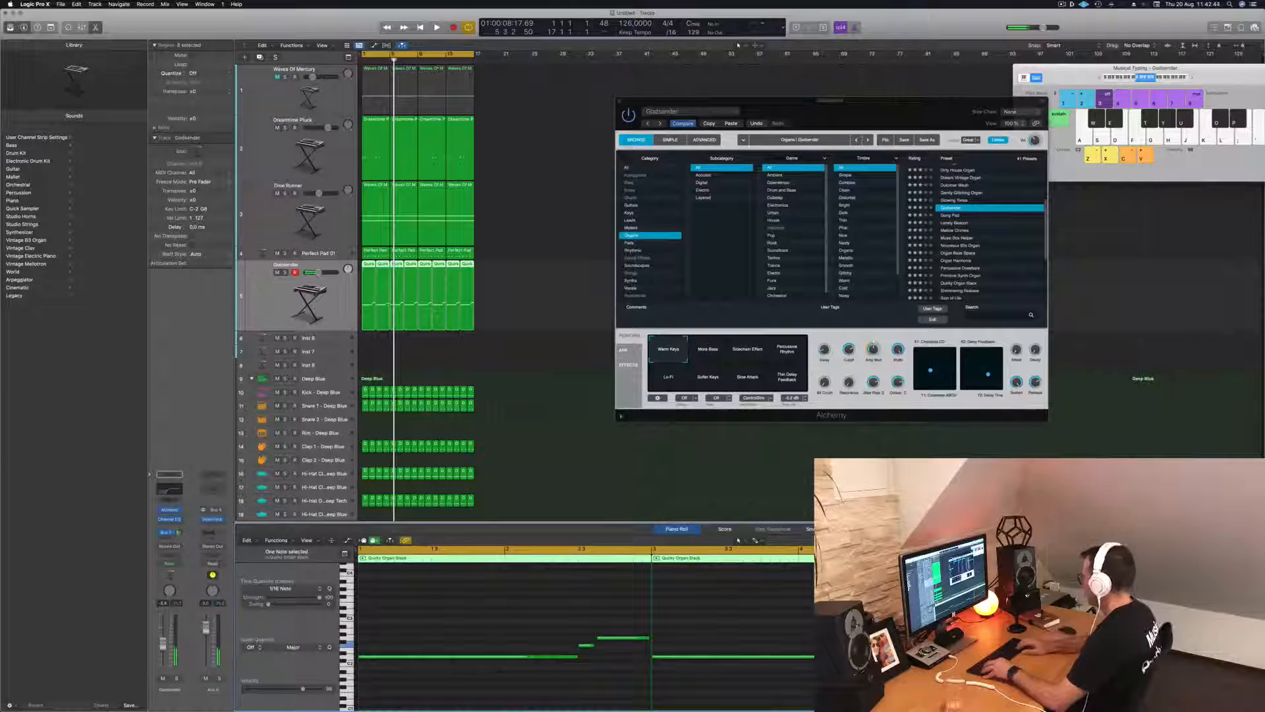
key(space)
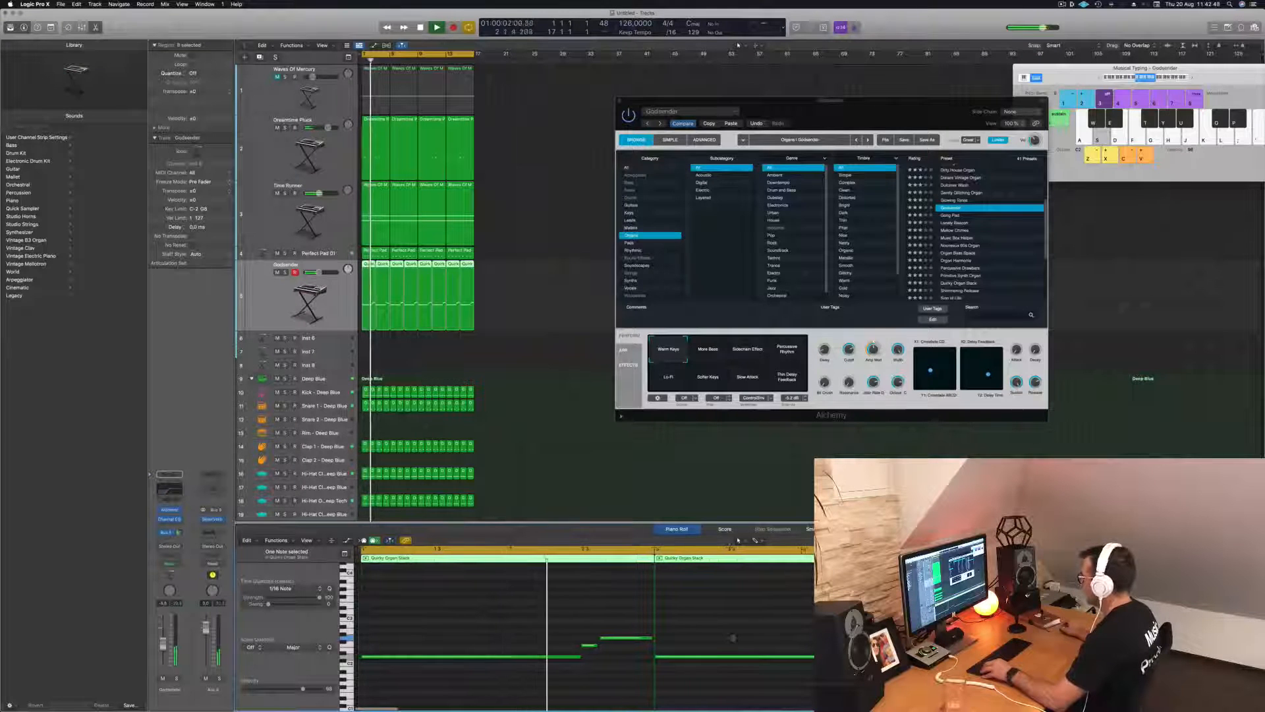
drag(514, 269, 399, 293)
key(Delete)
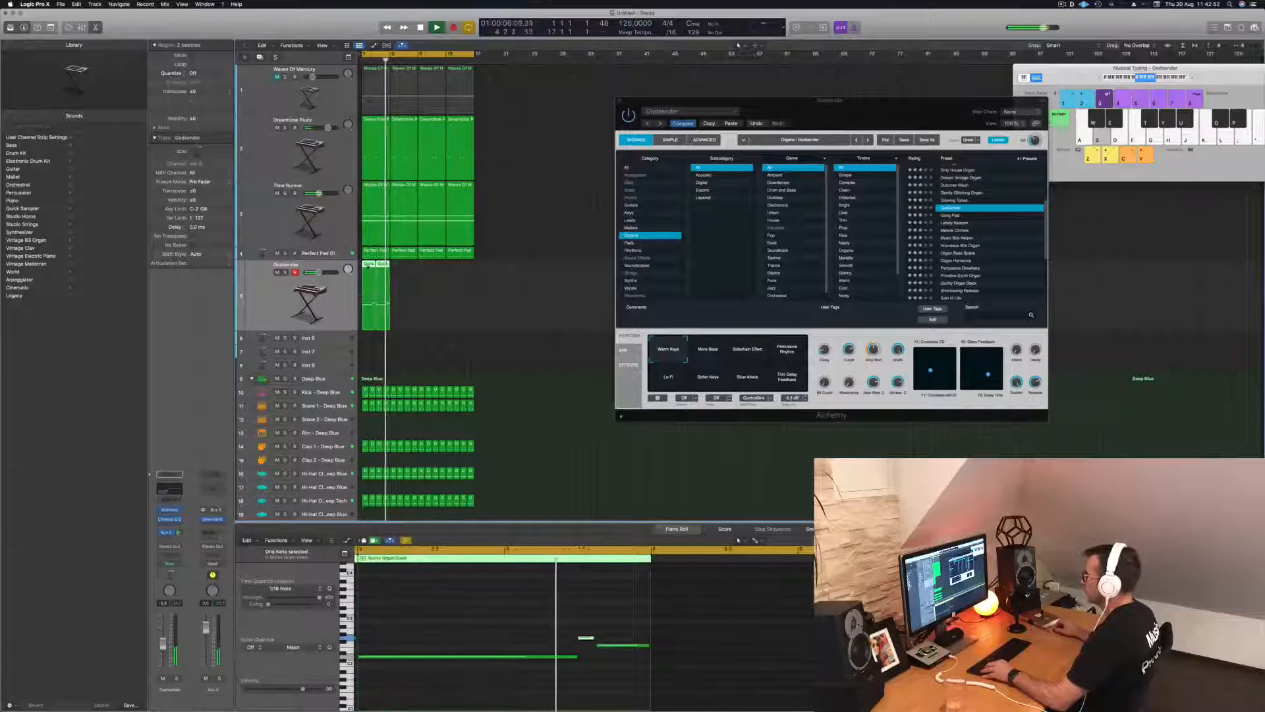
drag(389, 268, 433, 272)
click(431, 288)
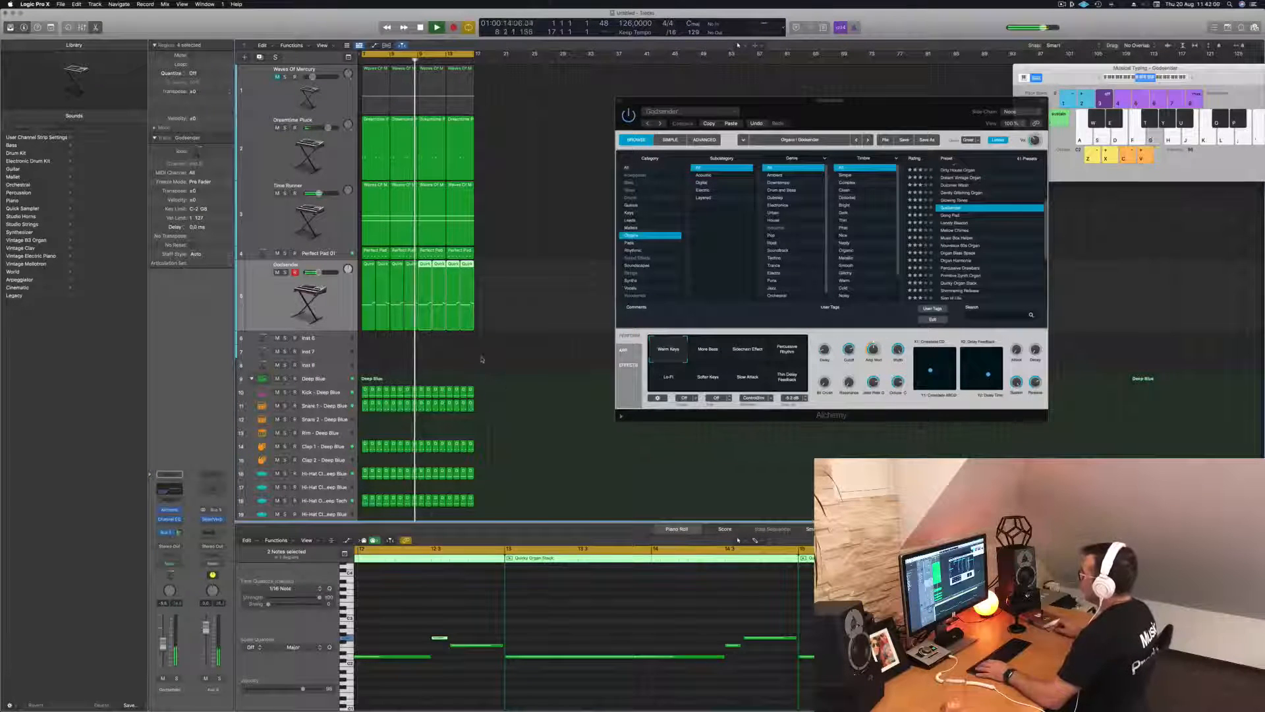
Audition Dirty House Organ and the Alchemy organ presets from 60s Vintage Organ through Celestial Organ with the edited part
scroll(958, 200, up, 2)
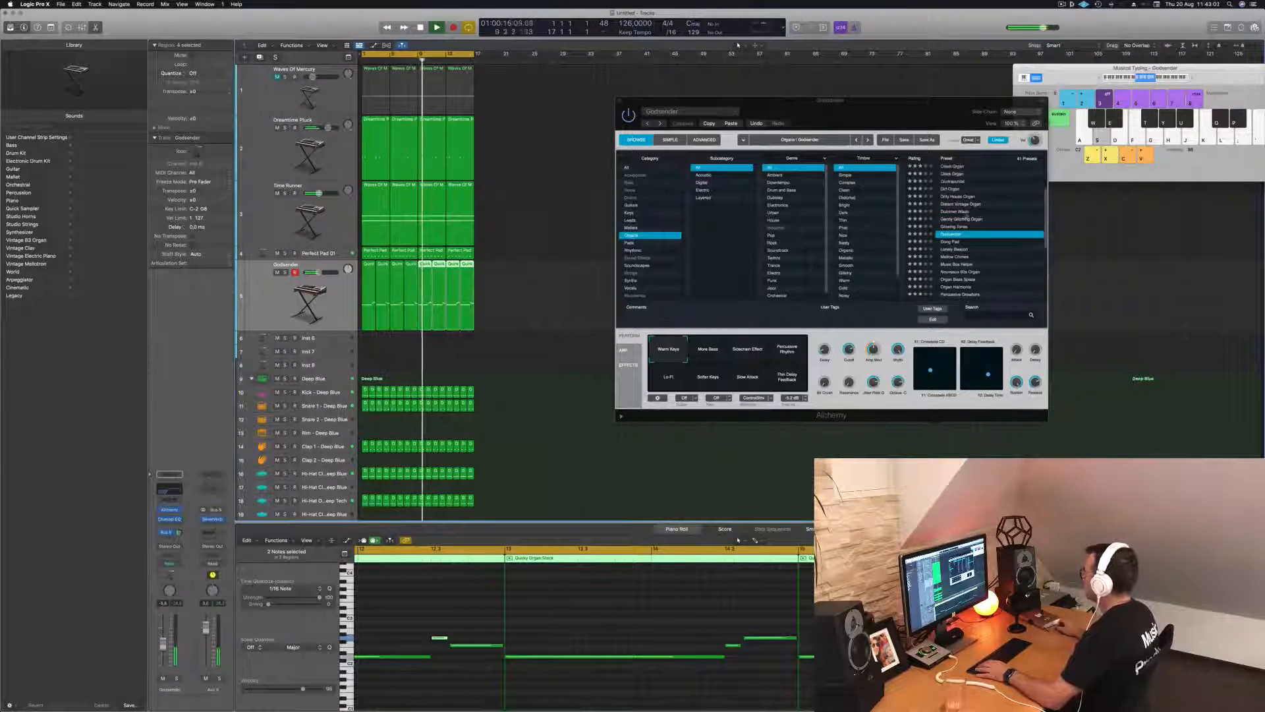
click(957, 197)
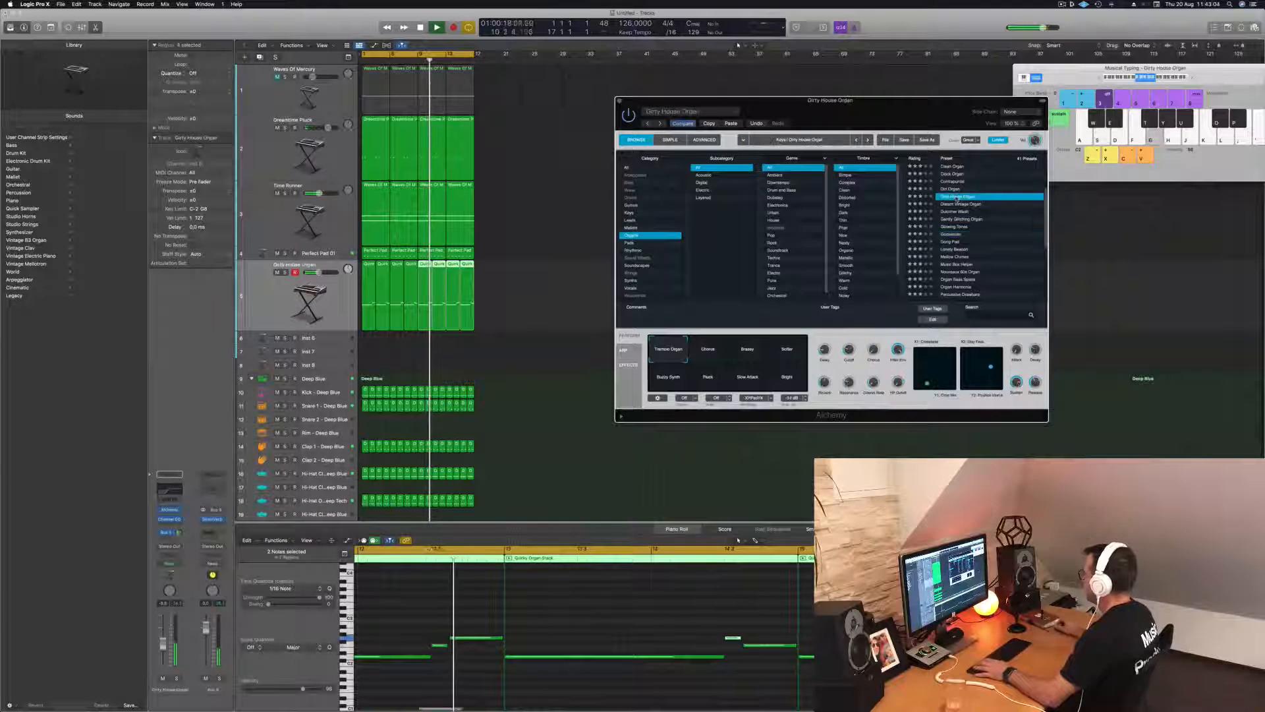
scroll(958, 185, up, 3)
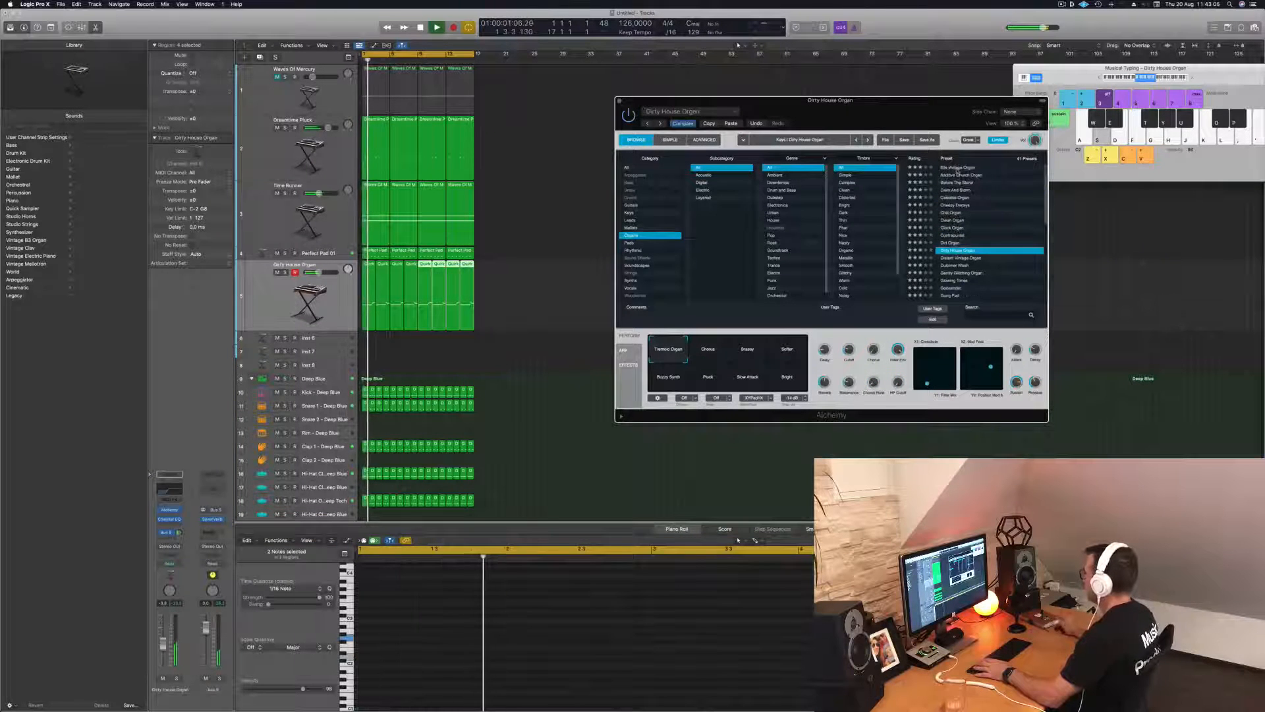
click(957, 168)
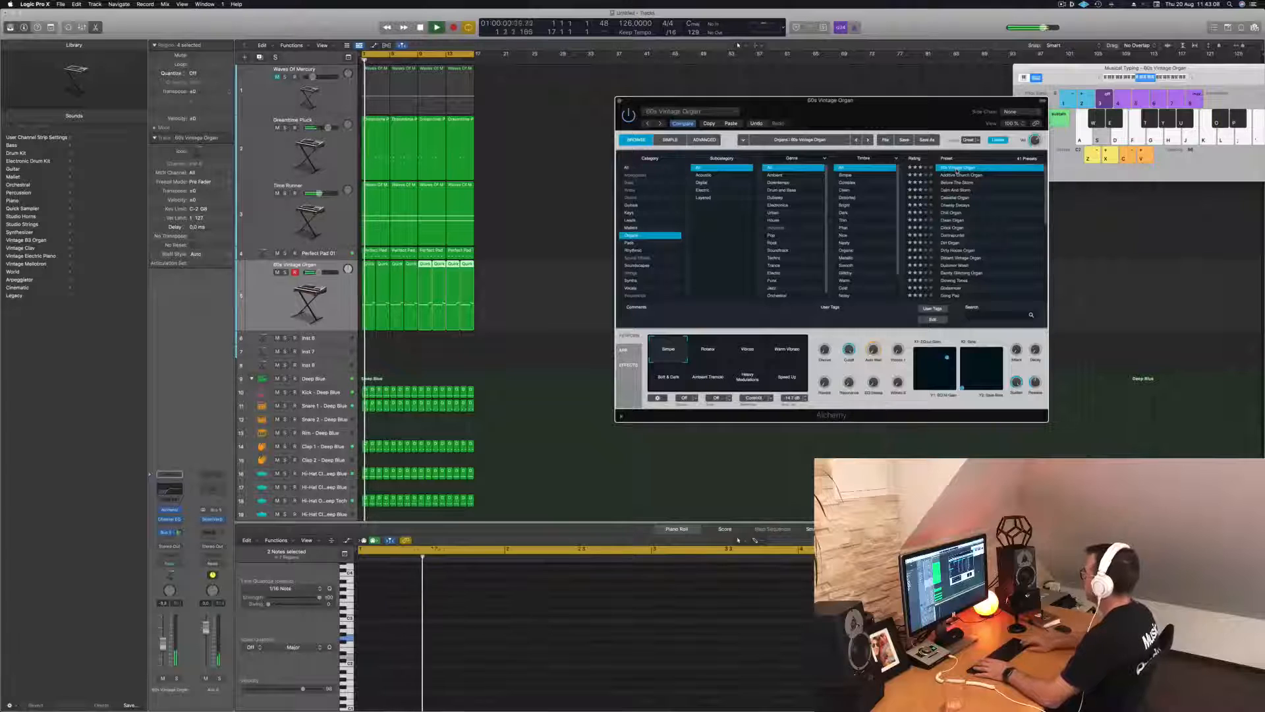
click(957, 174)
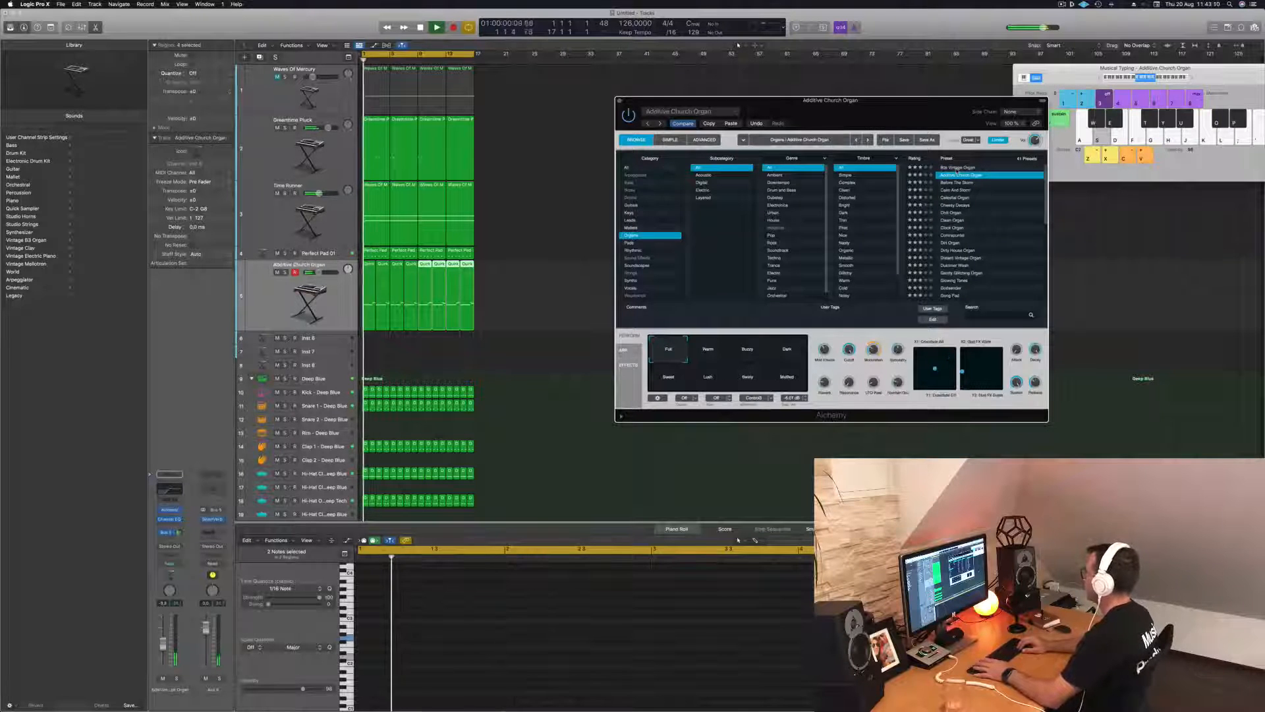
key(Down)
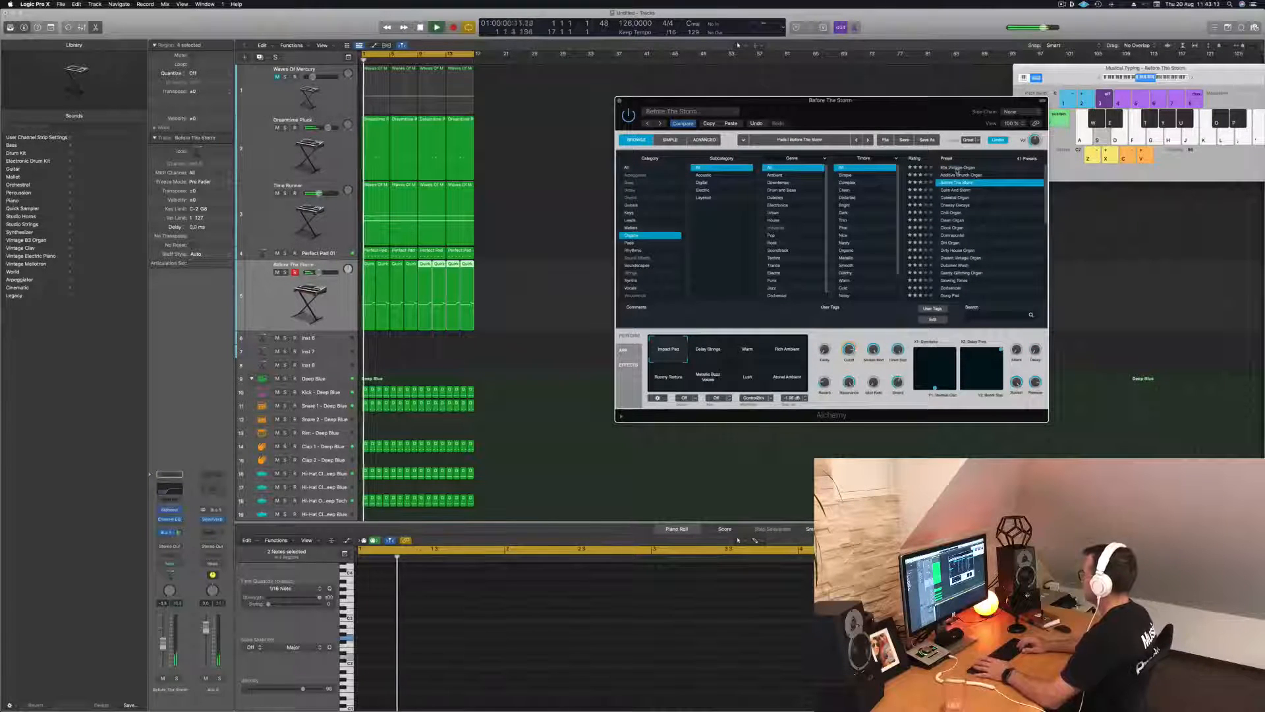
key(Down)
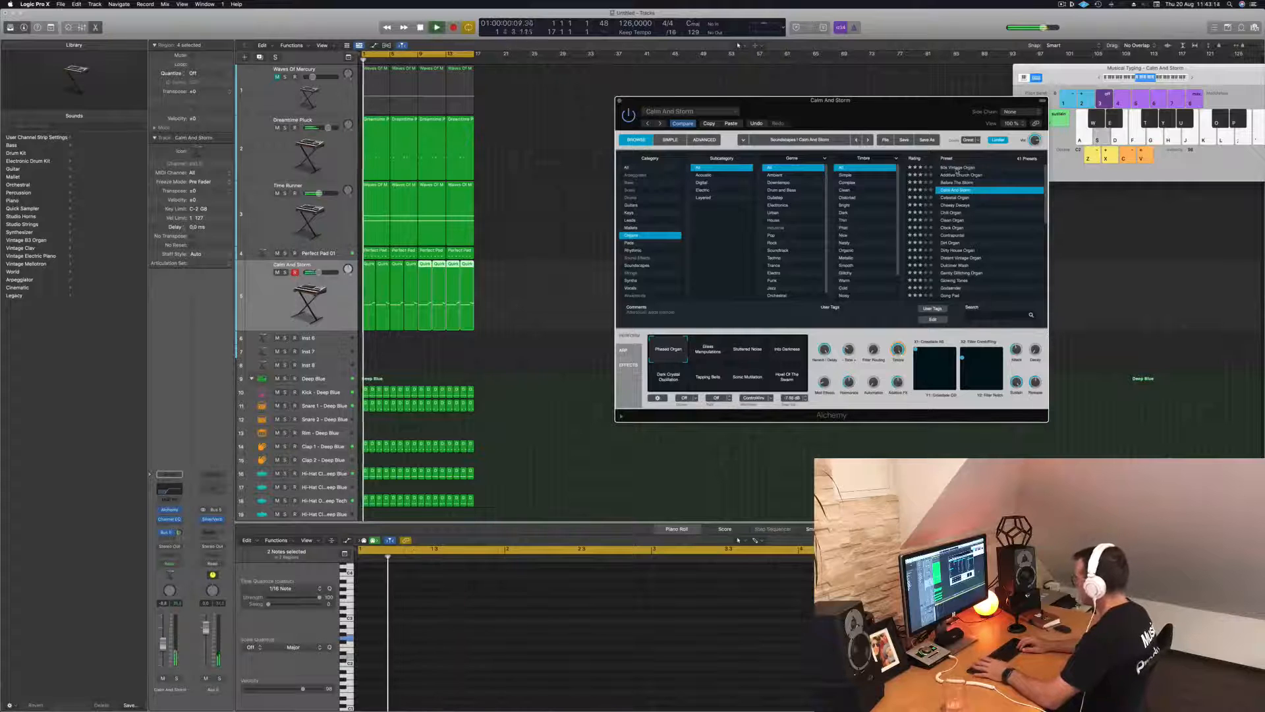
key(Down)
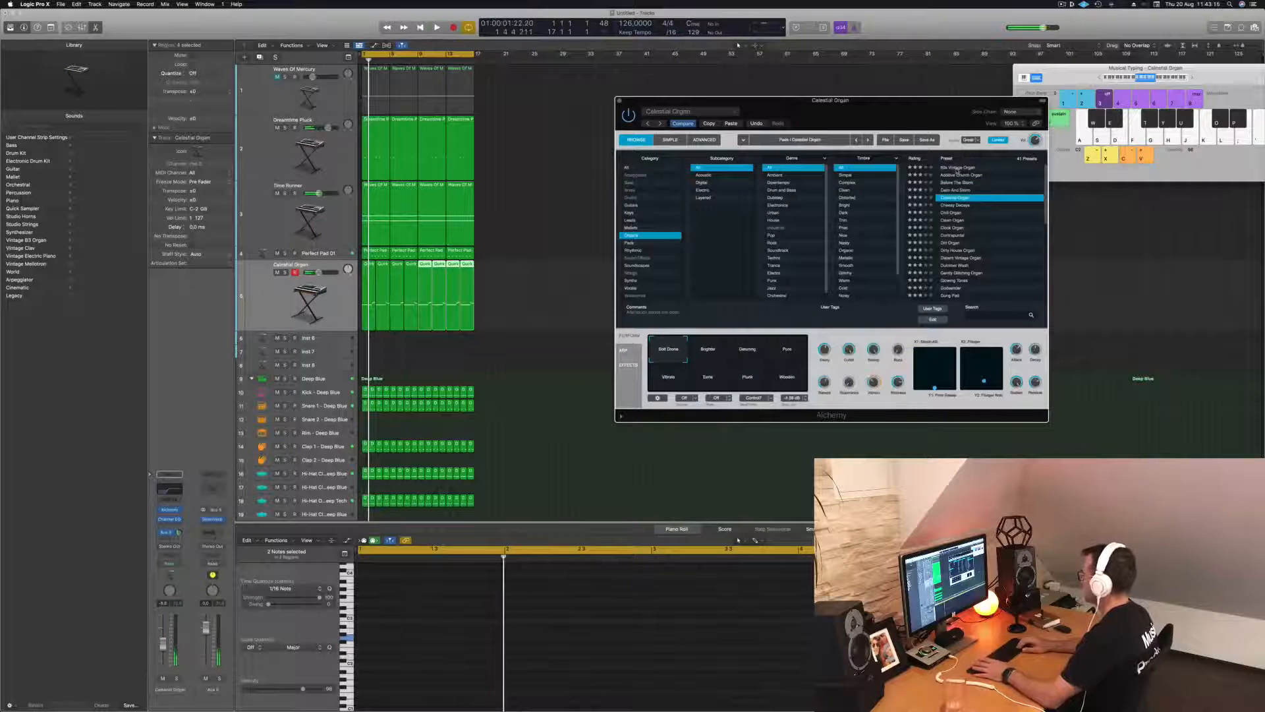
Load Cheesy Decays, raise the track volume slightly, and audition the Brighter, Percussive Pluck, Shimmering Reed, Muffled Synth and Slow Tremolo variations
key(Down)
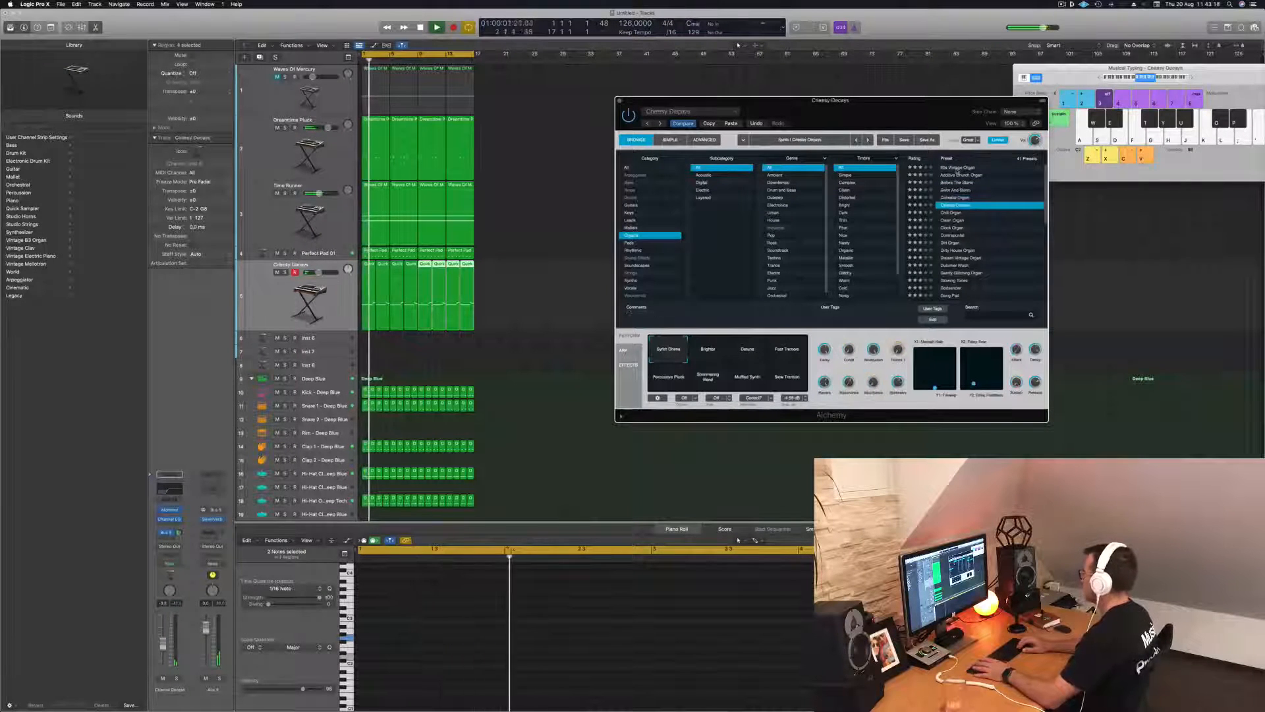
key(space)
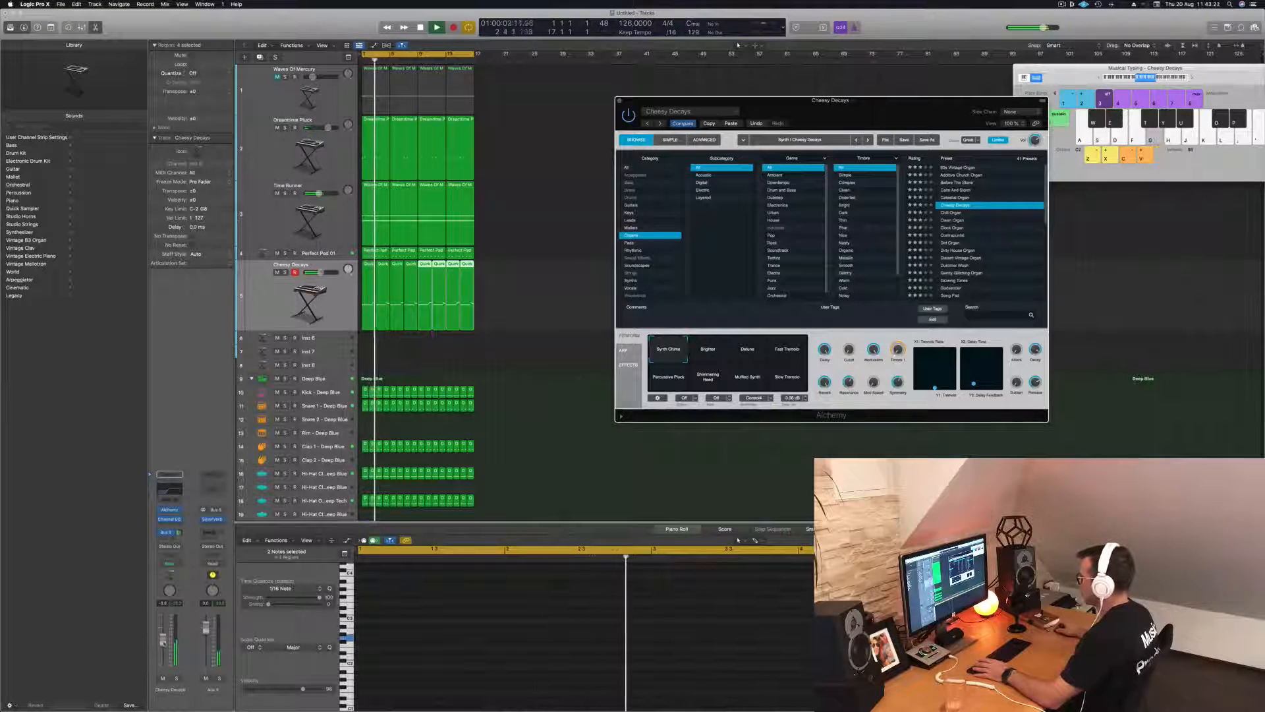
drag(319, 272, 321, 272)
click(718, 352)
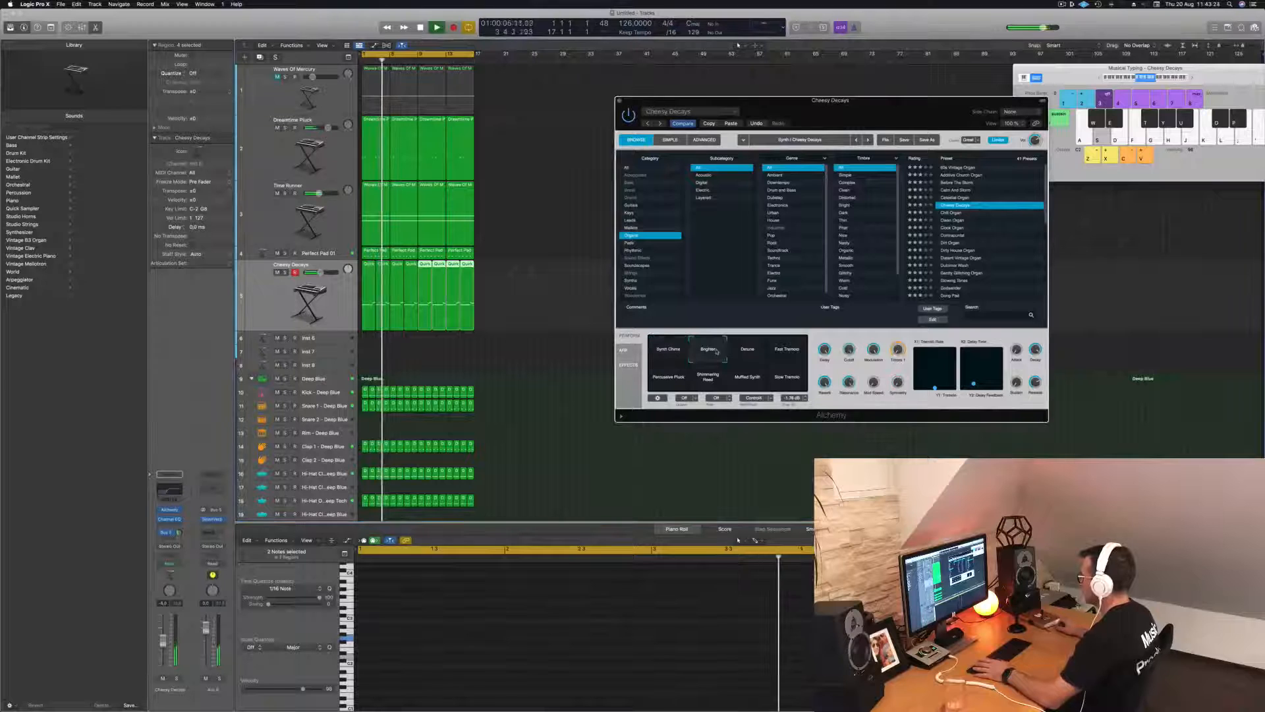
click(668, 378)
click(710, 378)
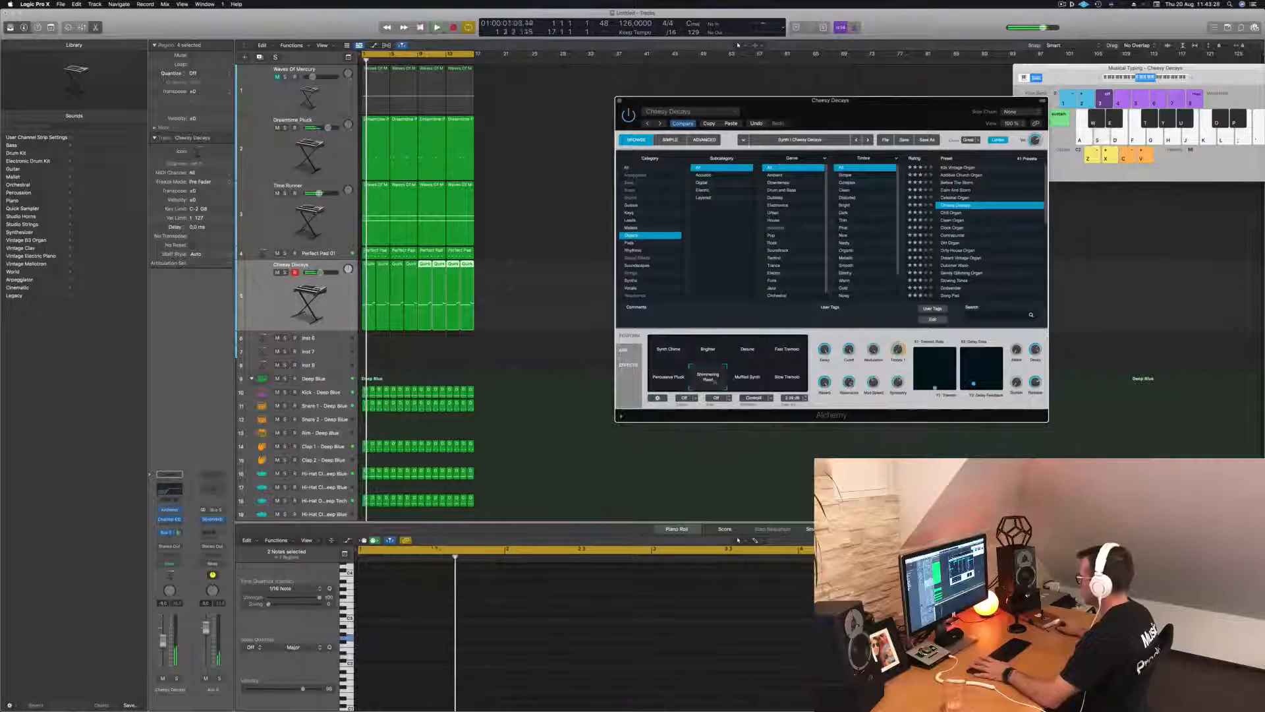
click(747, 378)
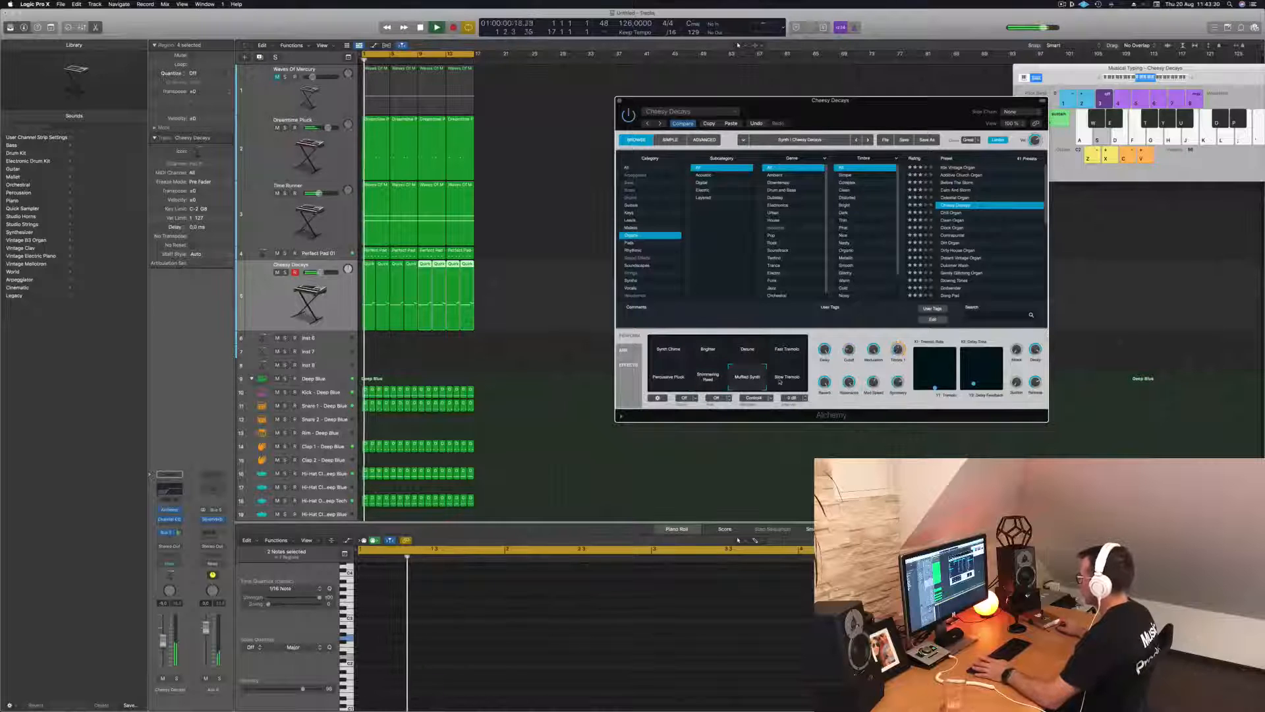
click(784, 376)
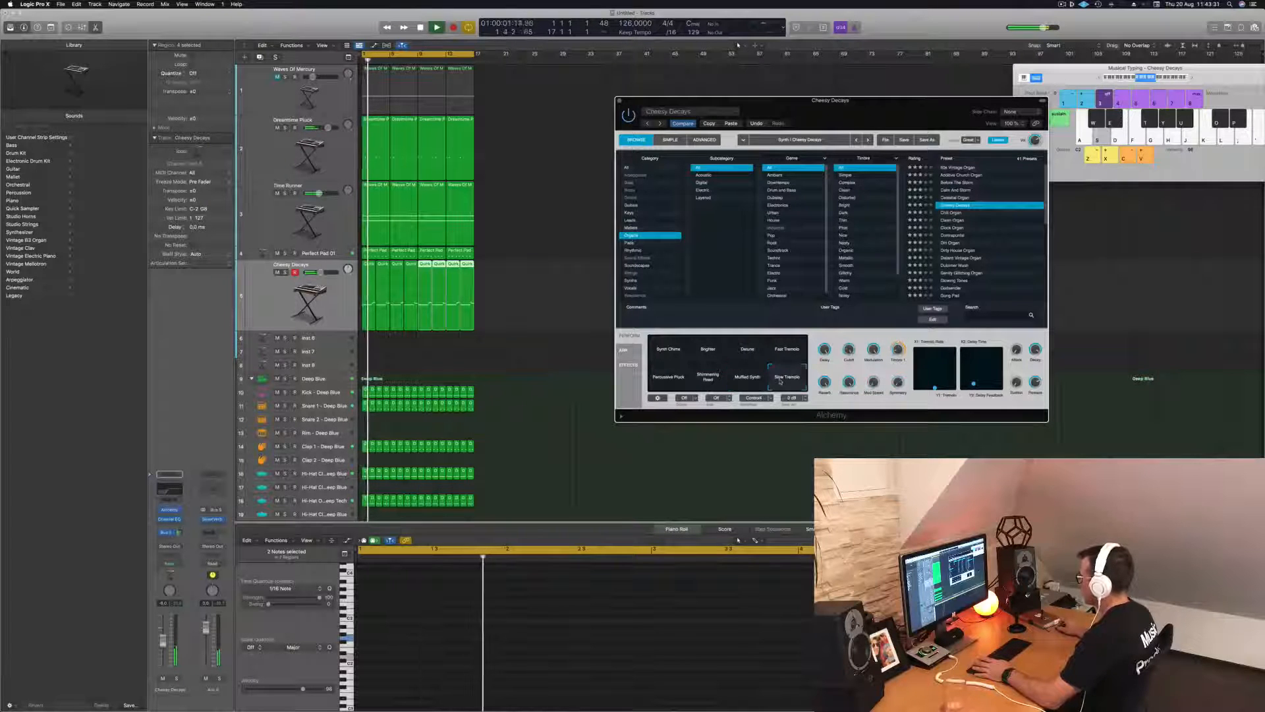
Audition Chill Organ and Clean Organ, raise the track volume slightly, and switch the track to Dirt Organ
click(953, 212)
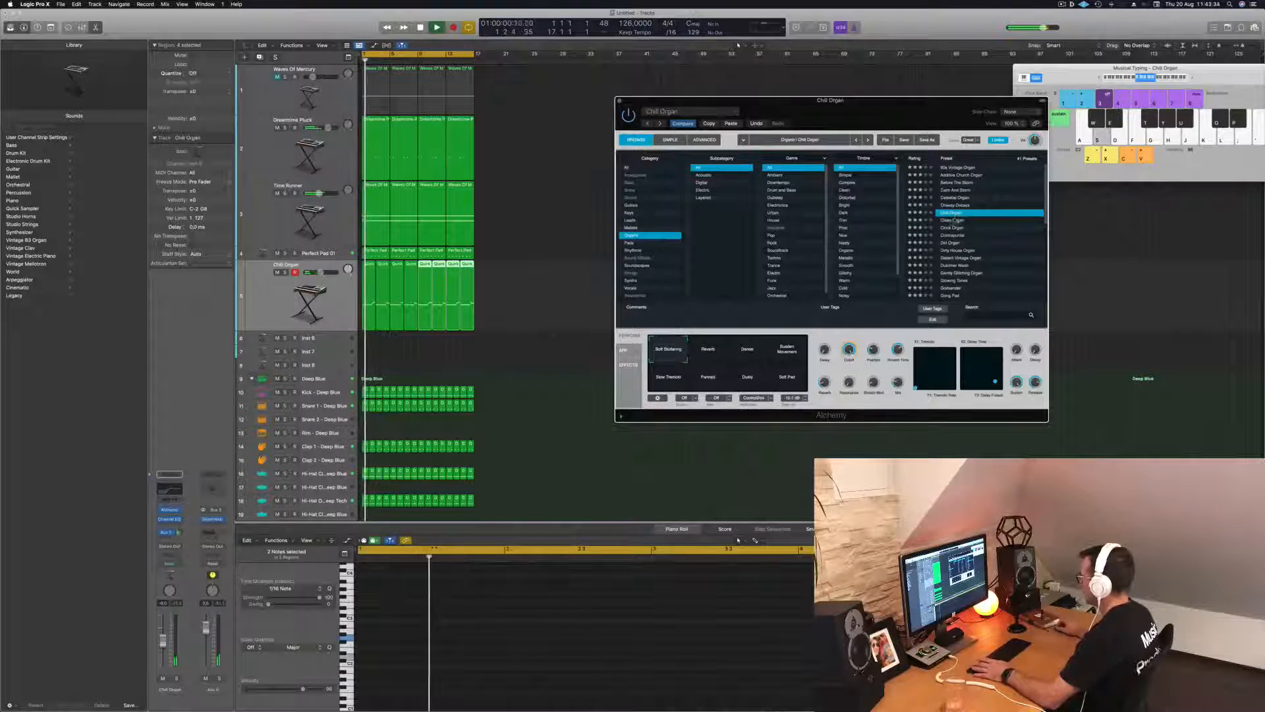
click(951, 221)
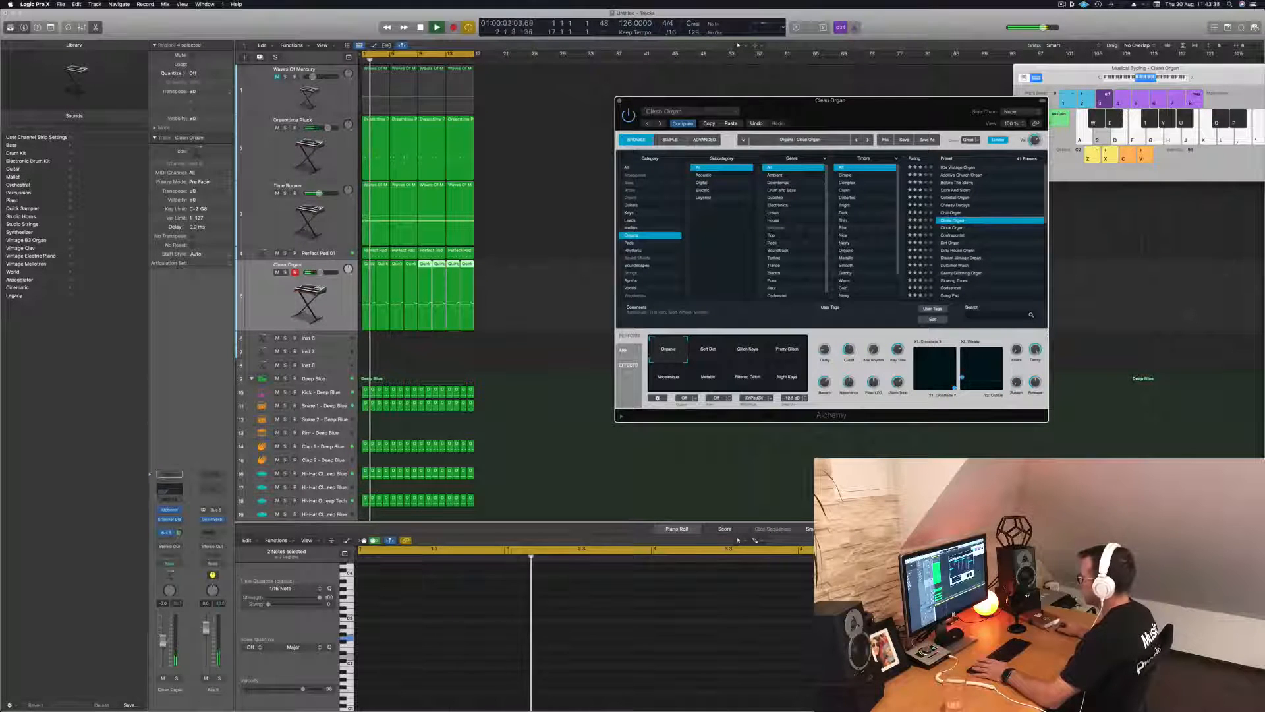
drag(163, 645, 164, 642)
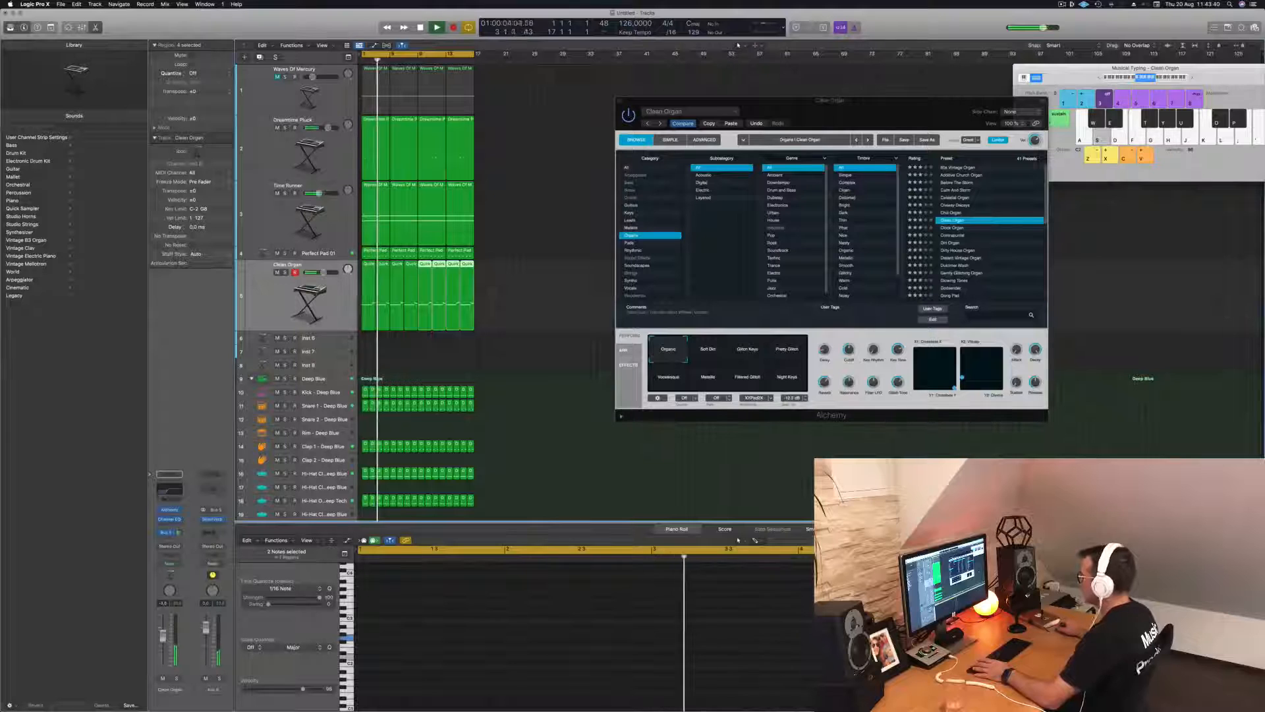
click(951, 244)
click(951, 243)
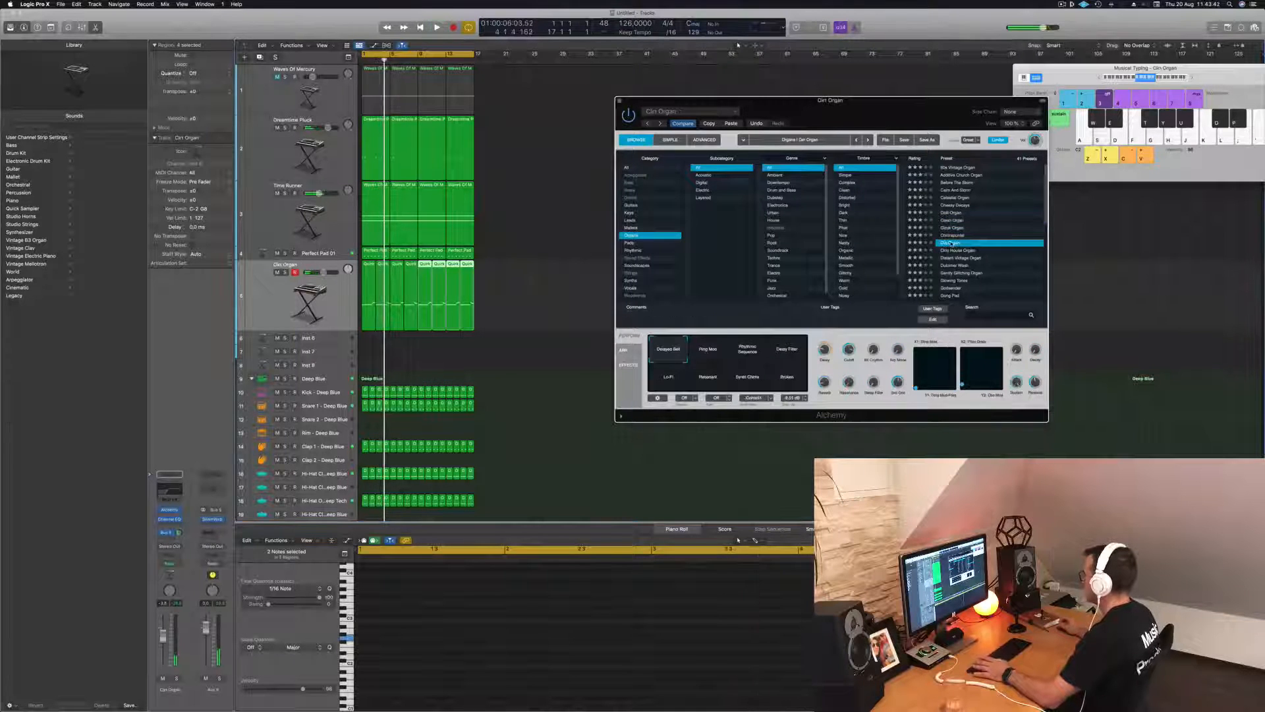
Audition the Dulcimer Wash, Gently Glitching Organ and Glowing Tones presets with the repeated part
click(953, 266)
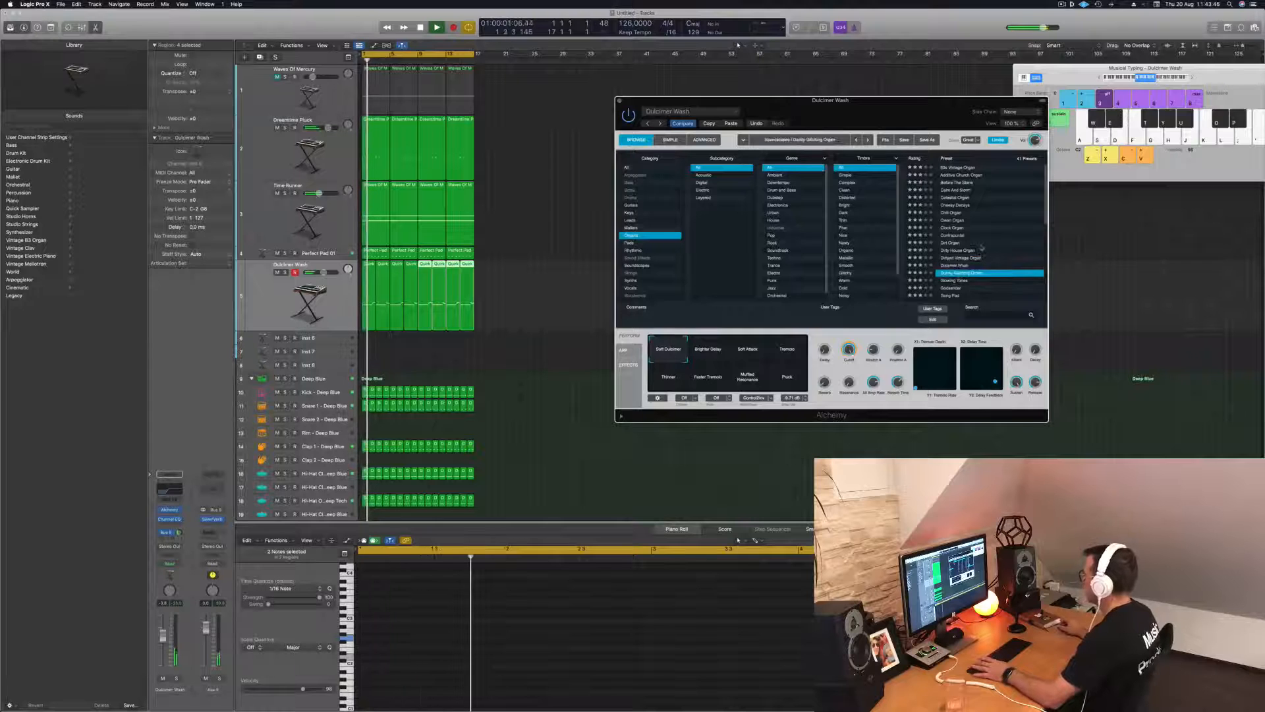
click(963, 272)
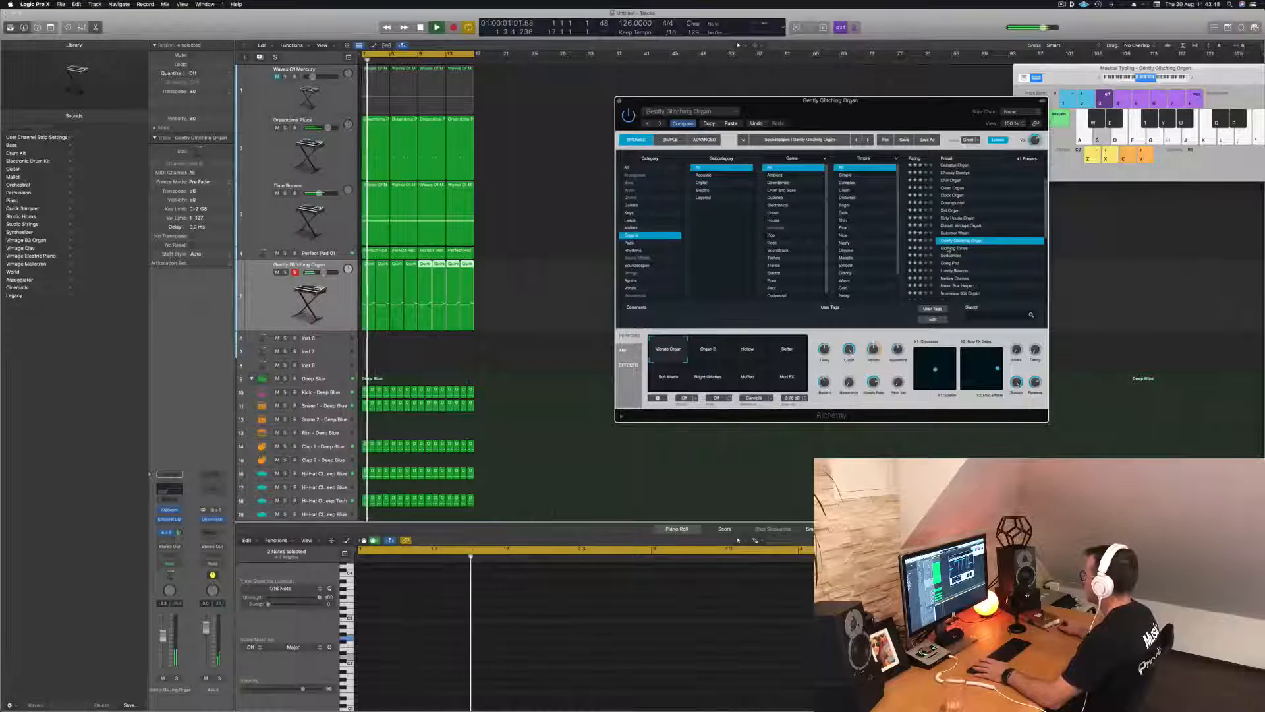
click(949, 248)
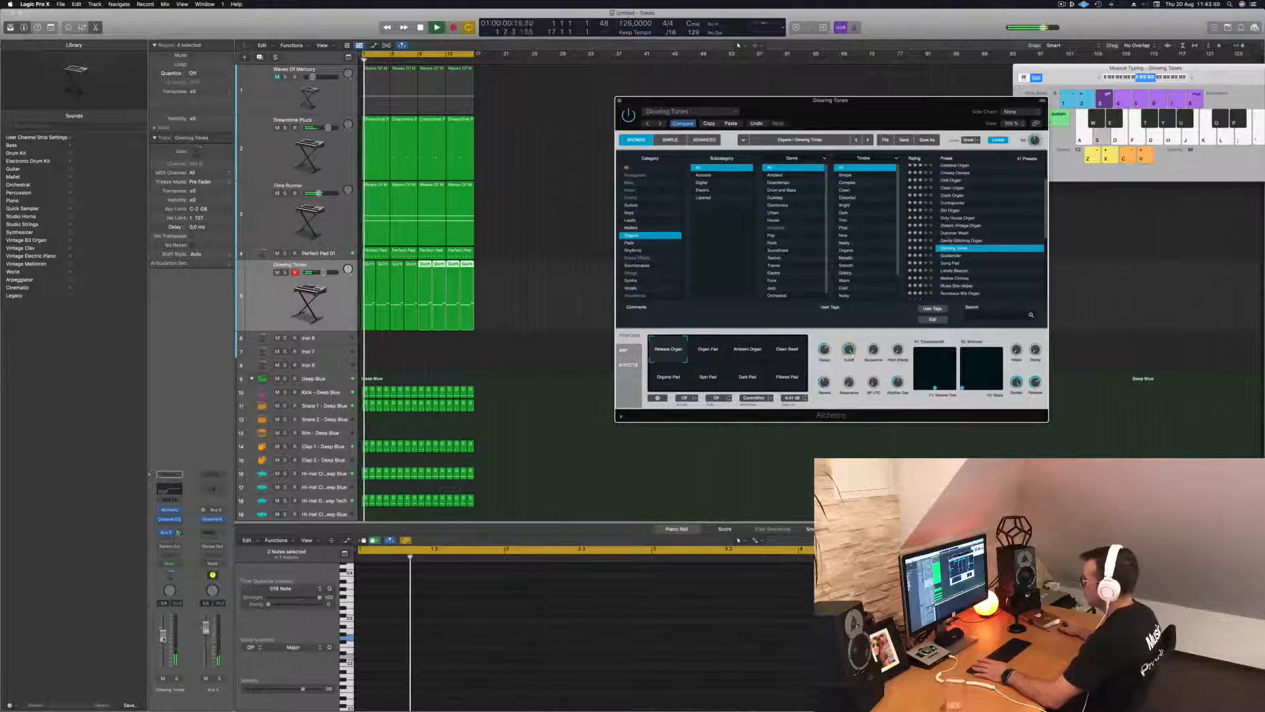
click(388, 525)
key(space)
key(space)
Load the Godsender organ preset on the track and restart playback to hear it in the loop
click(951, 256)
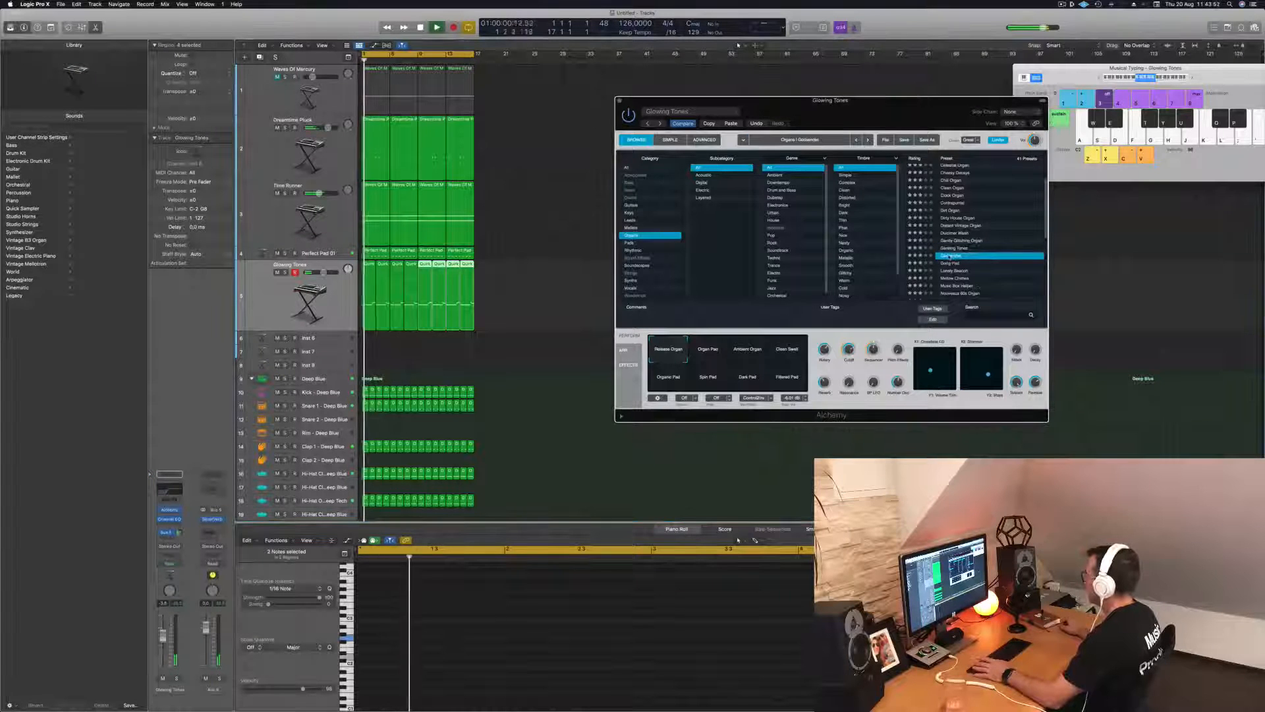
key(space)
key(space)
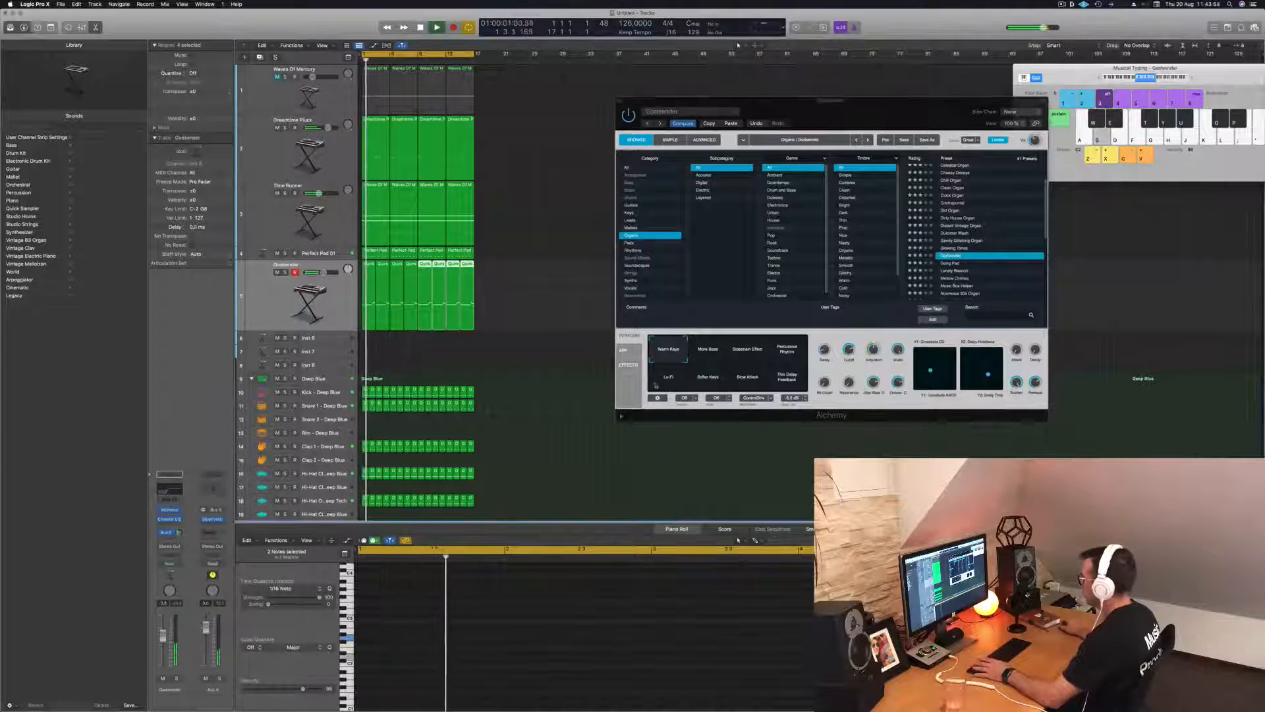
Audition Godsender's More Bass, Sidechain Effect, Percussive Rhythm, Softer Keys and Slow Attack variations, and return to Warm Keys
click(704, 357)
click(754, 358)
click(786, 353)
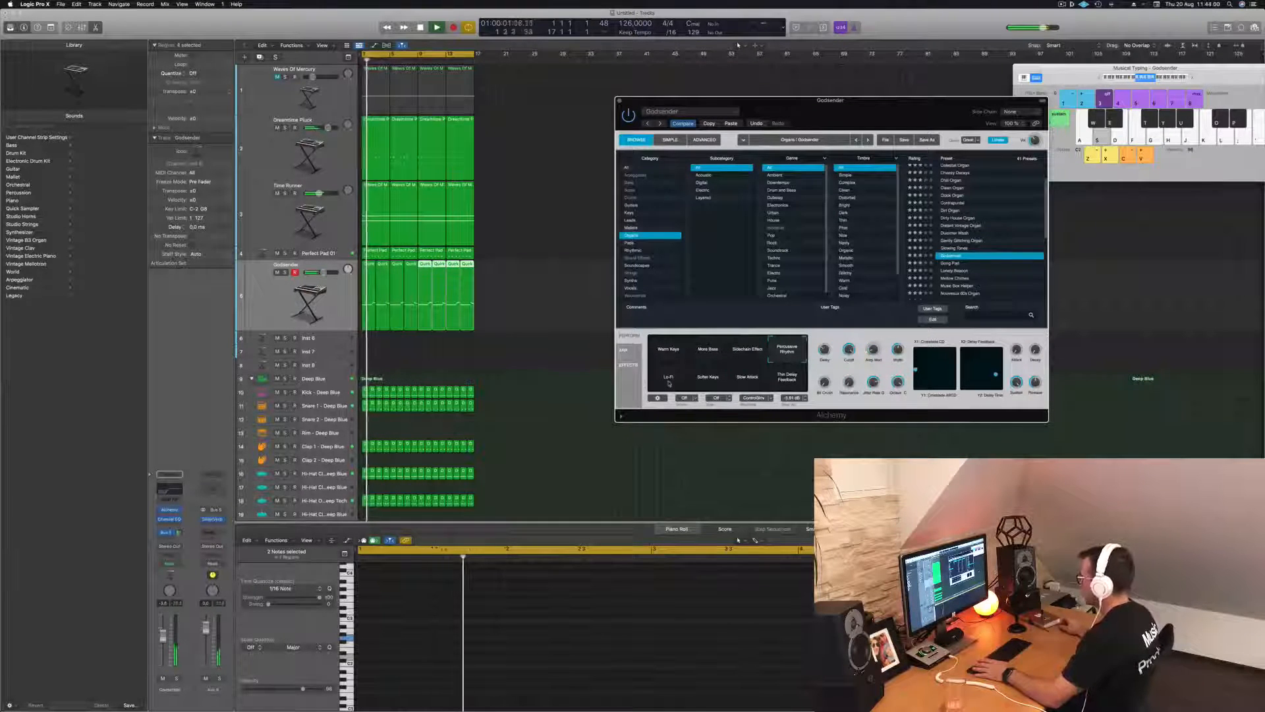
click(712, 380)
click(757, 380)
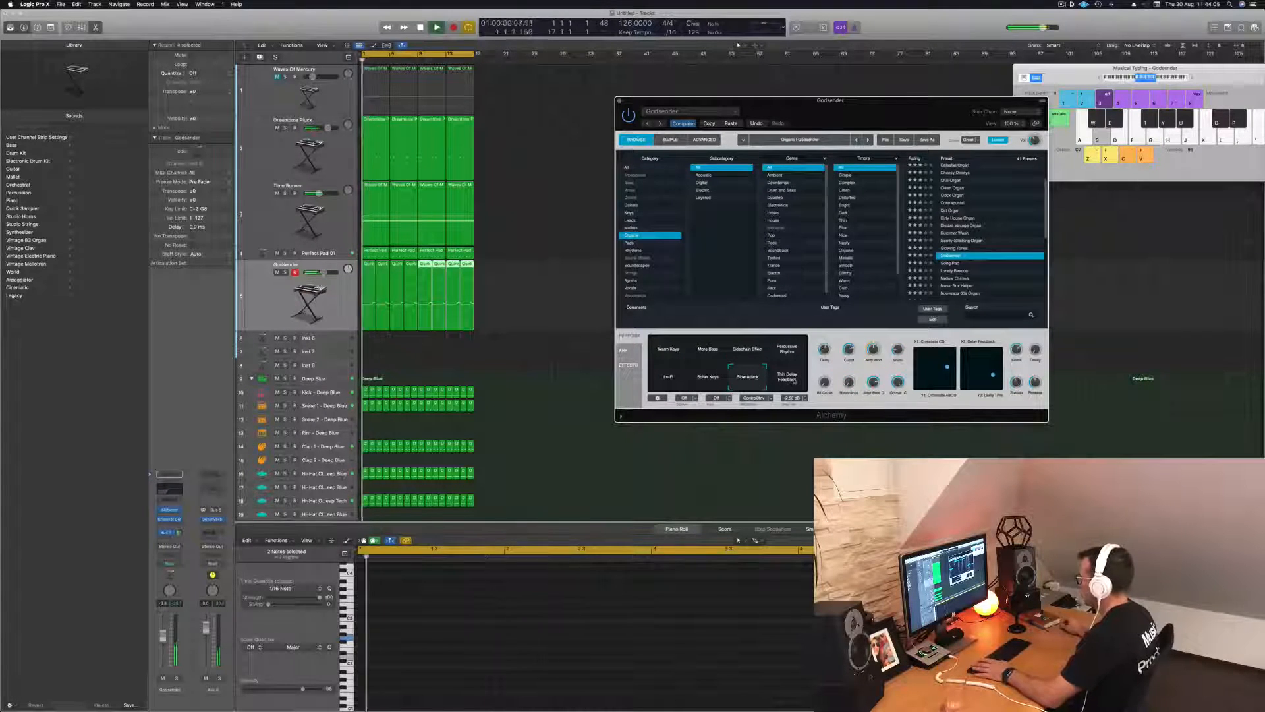
click(704, 379)
click(668, 349)
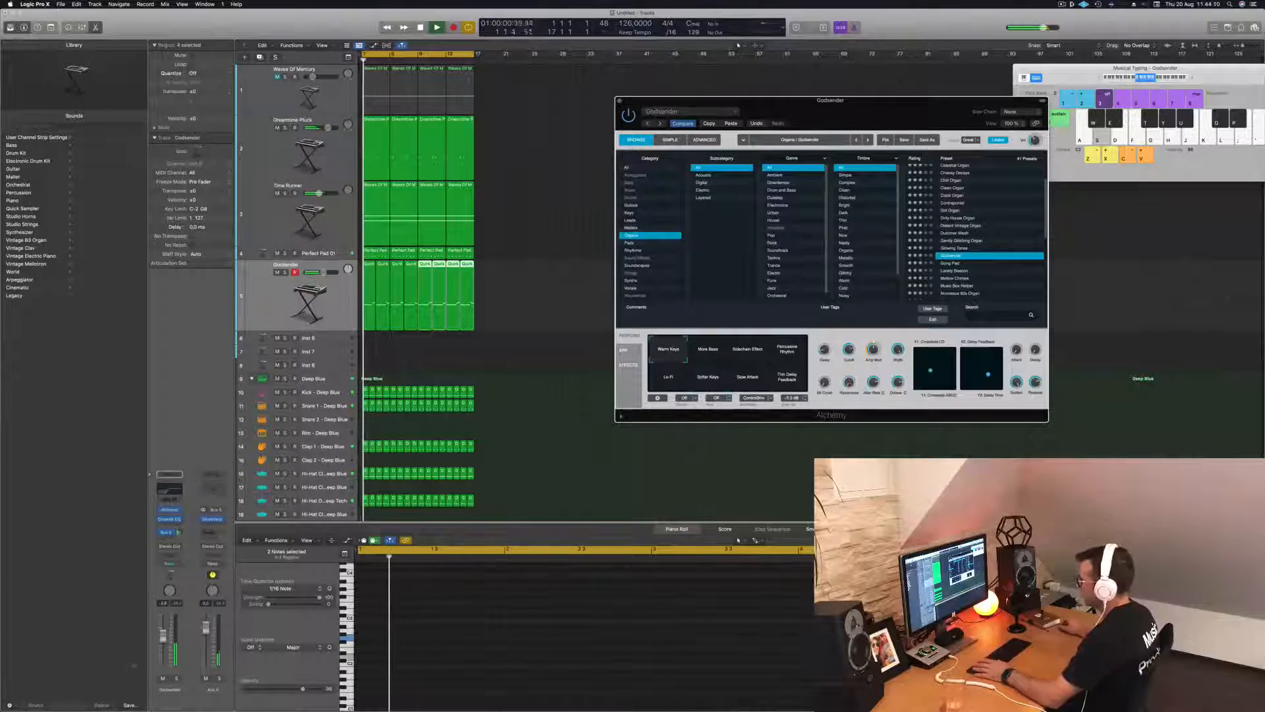
Hide the synth window and cut the organ track's low frequencies in its Channel EQ at 148 Hz
click(482, 193)
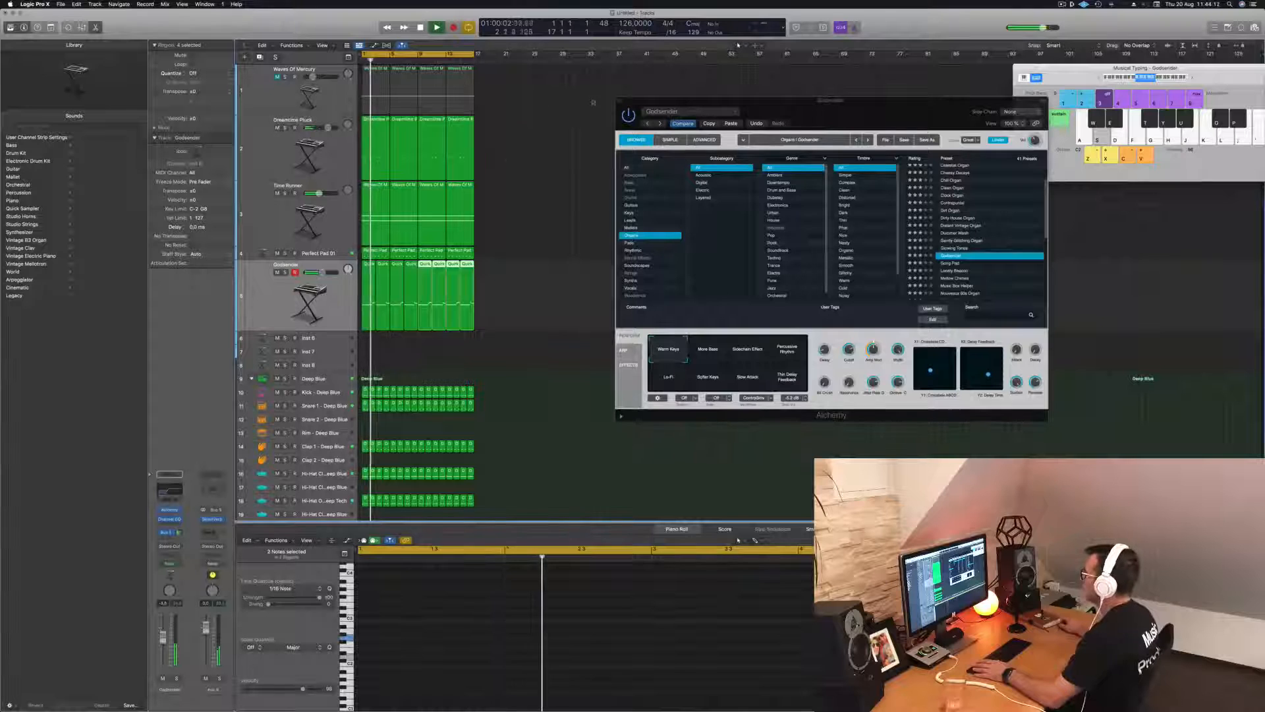
key(v)
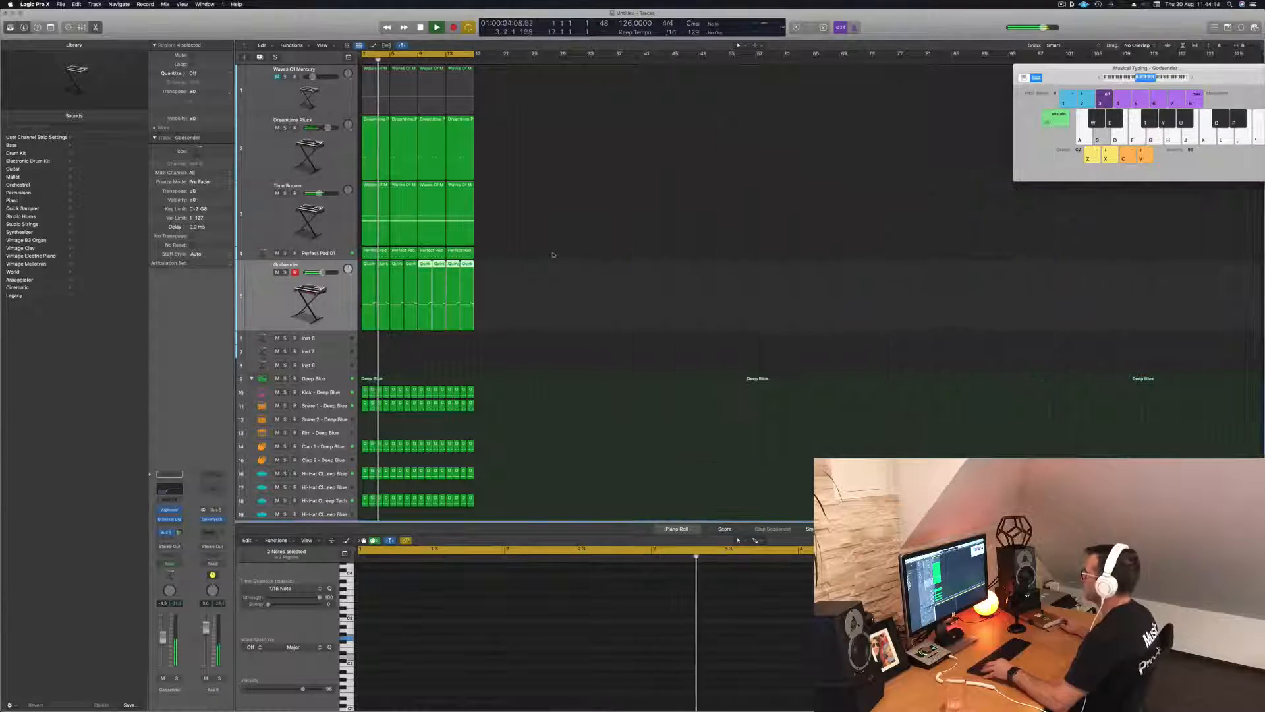
scroll(553, 255, down, 5)
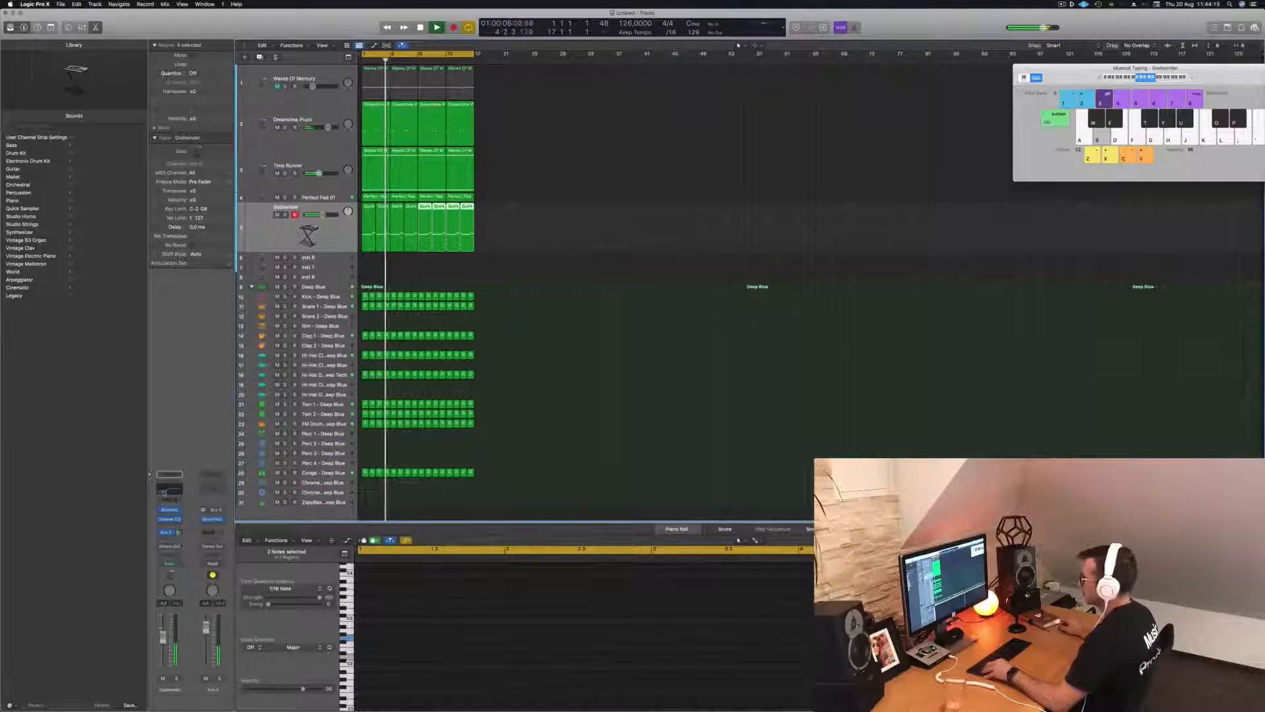
click(166, 489)
drag(629, 254, 589, 260)
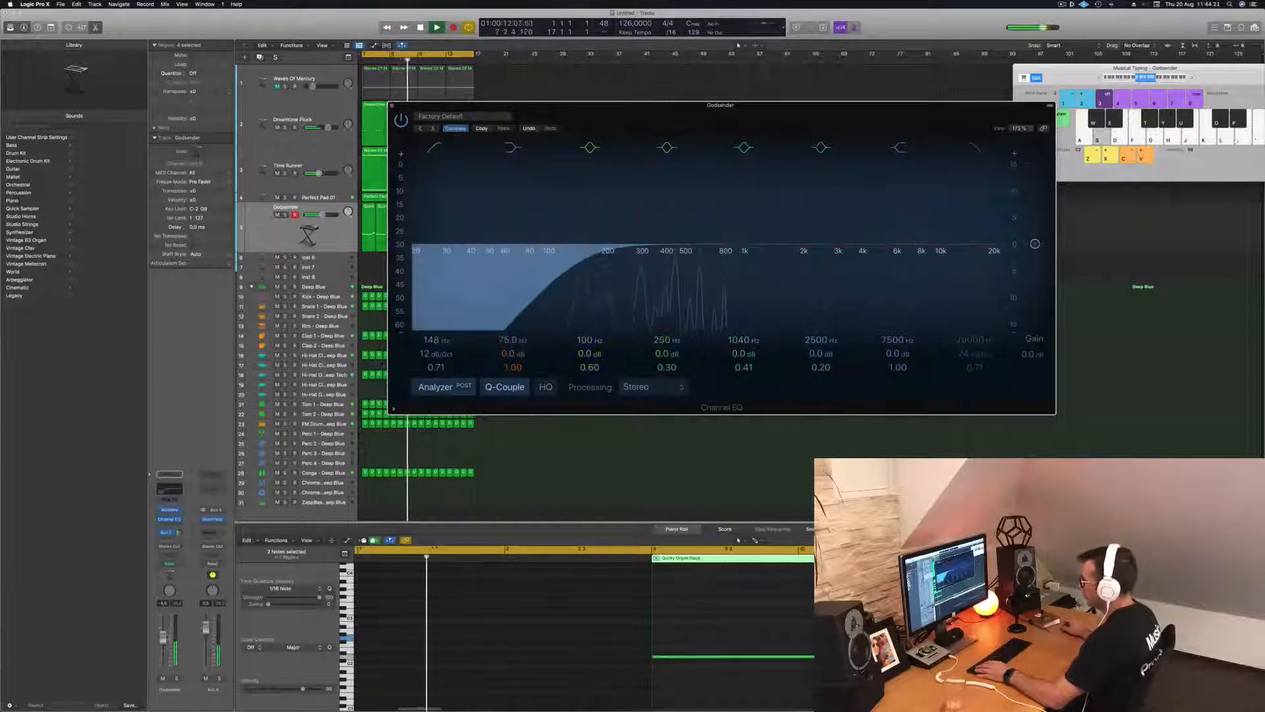
Lower the organ track's volume slightly, close the Channel EQ and deselect the regions
drag(163, 637, 162, 645)
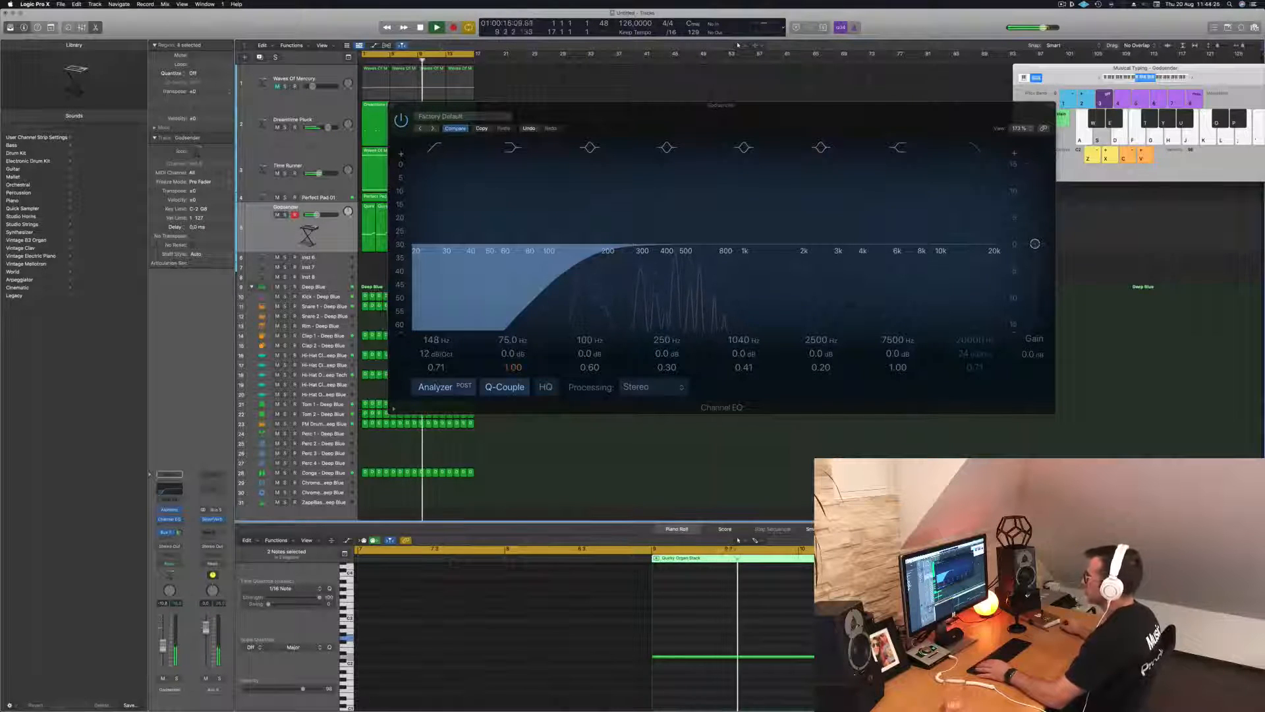
click(393, 106)
click(536, 291)
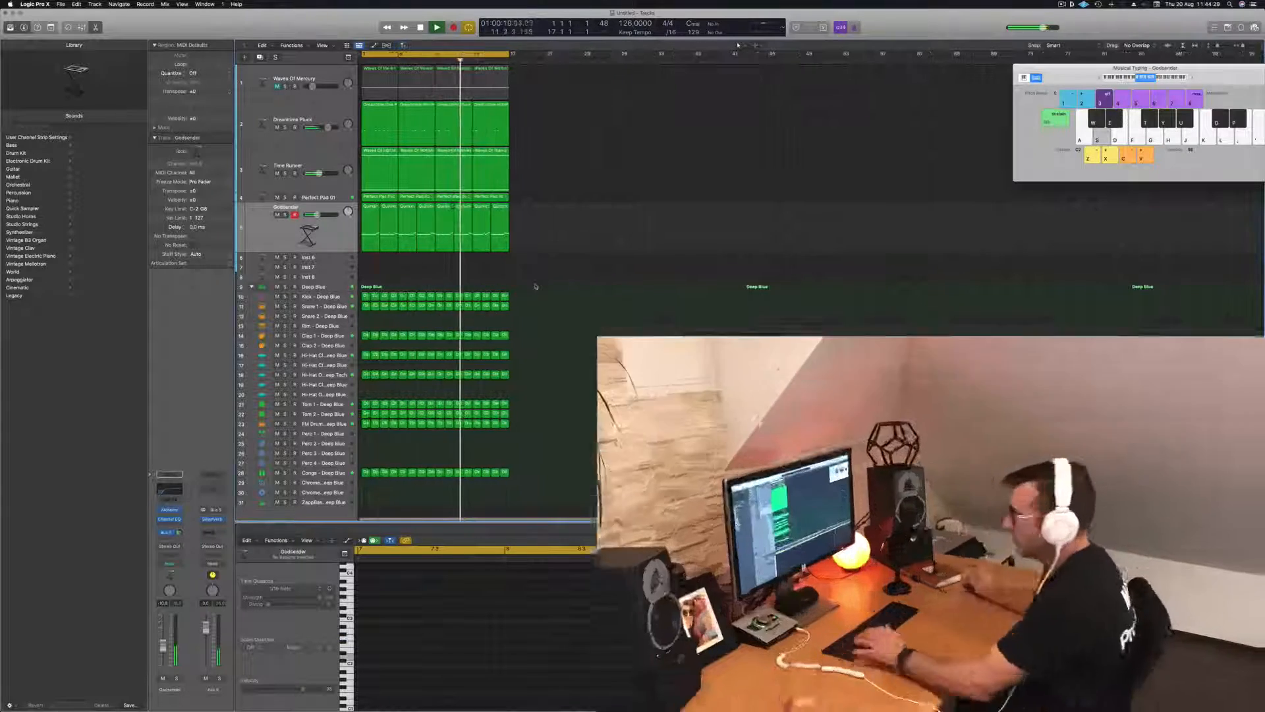